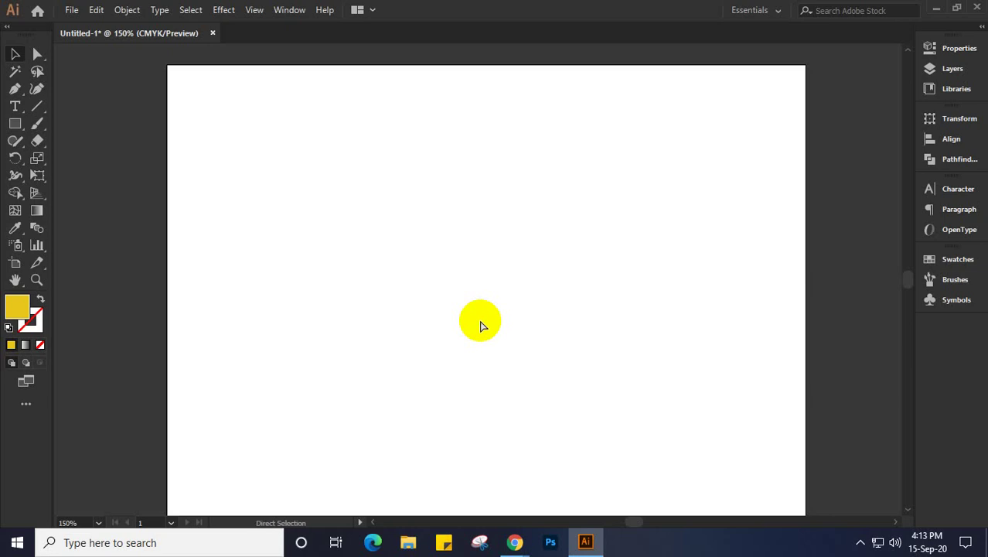
Step: Paste the black cat T-shirt reference image and move it off the artboard to its left side
{"action": "left_click", "coordinate": [480, 326]}
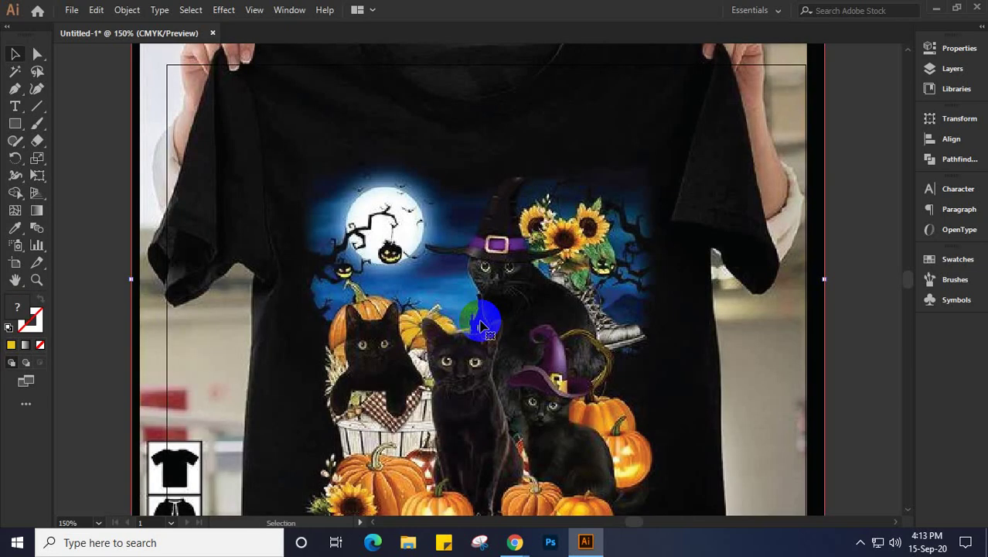
{"action": "scroll", "coordinate": [480, 326], "scroll_direction": "down", "scroll_amount": 1}
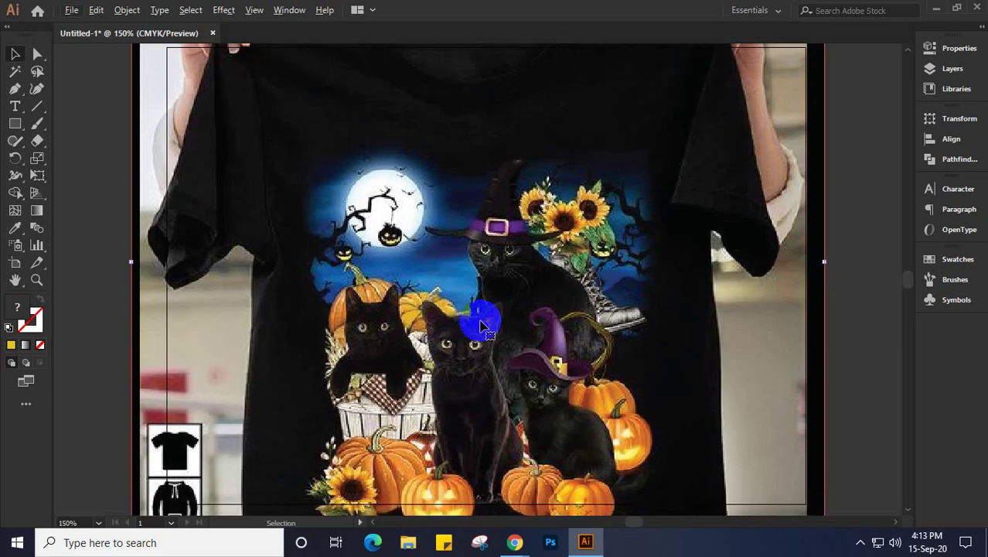
{"action": "key", "text": "ctrl+minus"}
{"action": "left_click_drag", "start_coordinate": [494, 337], "coordinate": [180, 284]}
{"action": "left_click_drag", "start_coordinate": [169, 247], "coordinate": [83, 232]}
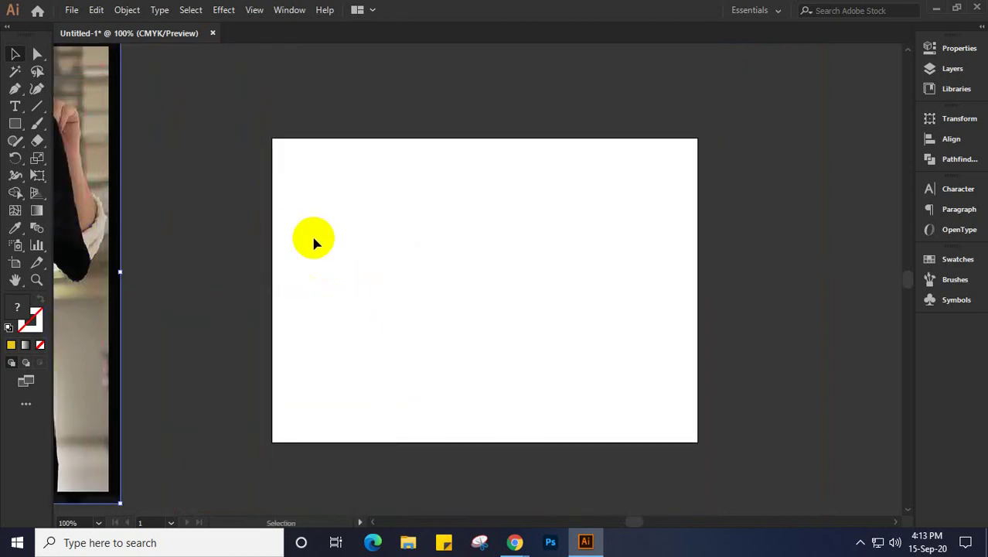
{"action": "scroll", "coordinate": [310, 234], "scroll_direction": "up", "scroll_amount": 1}
{"action": "key", "text": "space"}
{"action": "left_click_drag", "start_coordinate": [627, 277], "coordinate": [549, 272]}
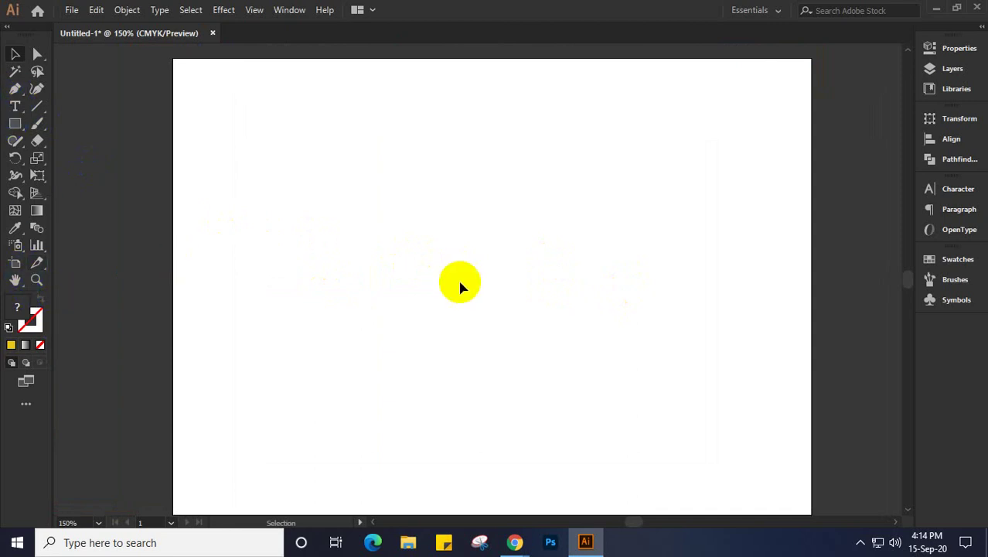
Step: Show the rulers in pixels and display the artboard's size properties using the Artboard tool
{"action": "key", "text": "ctrl+r"}
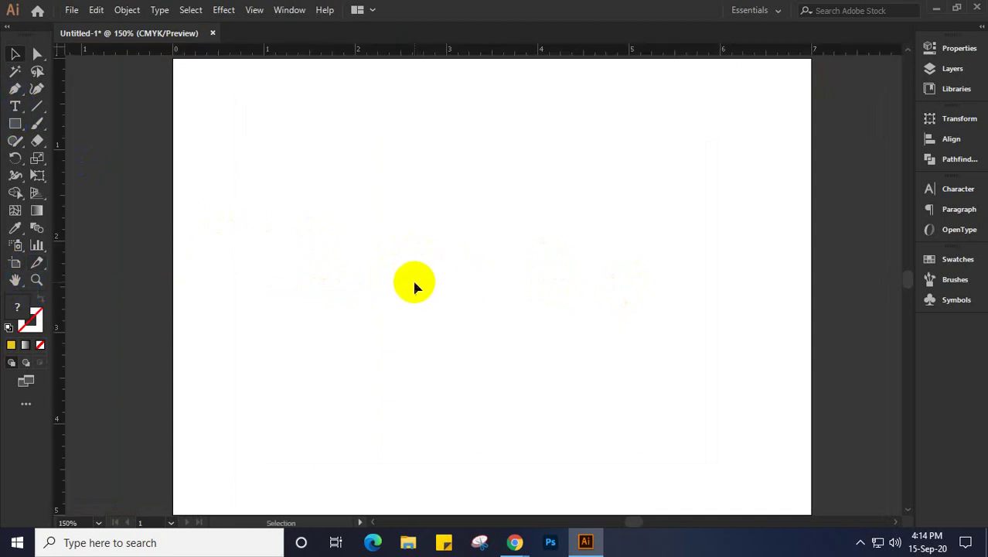
{"action": "right_click", "coordinate": [330, 51]}
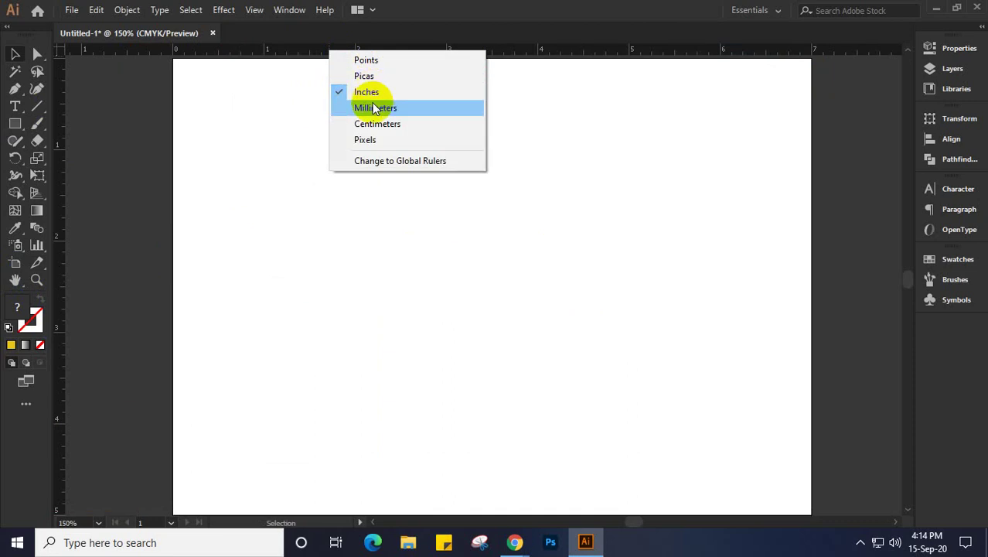
{"action": "left_click", "coordinate": [367, 139]}
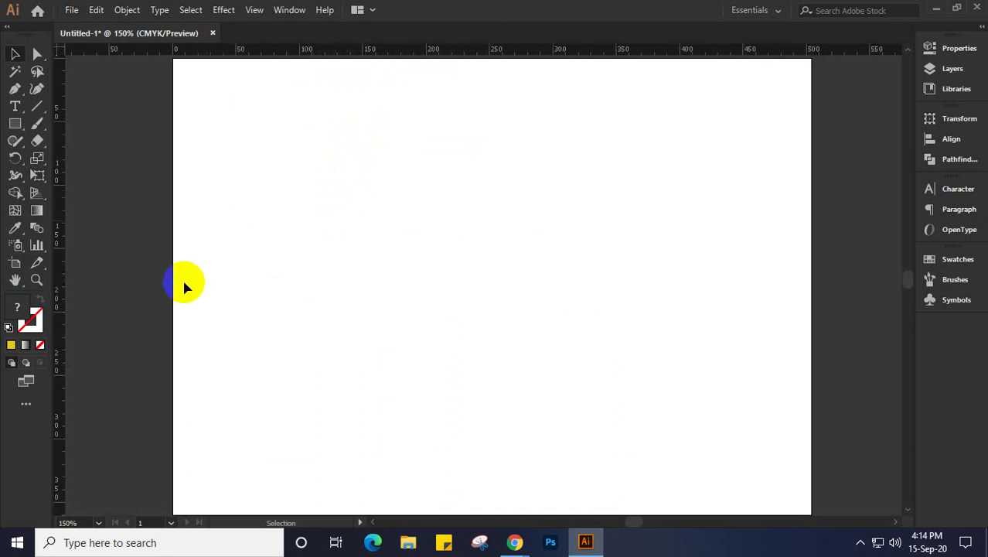
{"action": "left_click", "coordinate": [15, 264]}
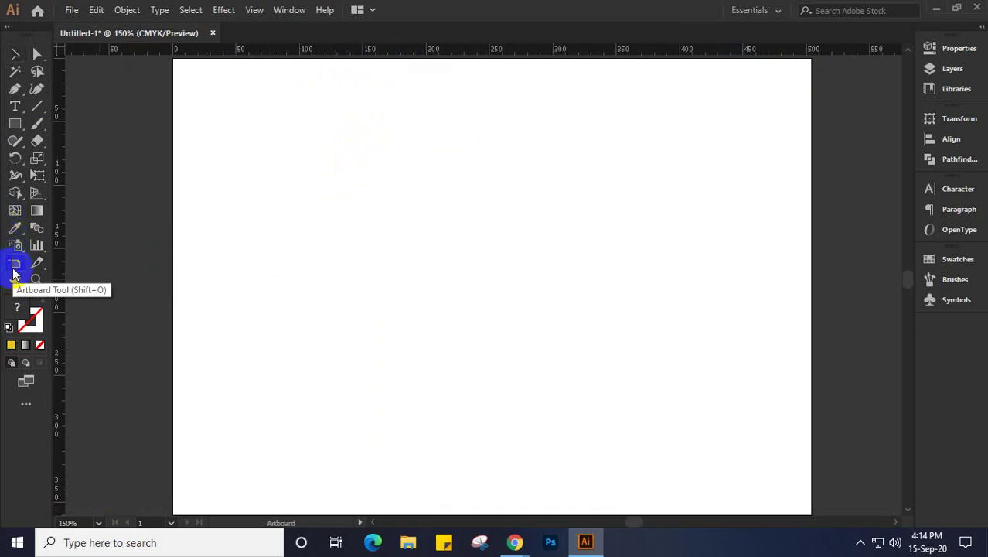
{"action": "left_click", "coordinate": [959, 49]}
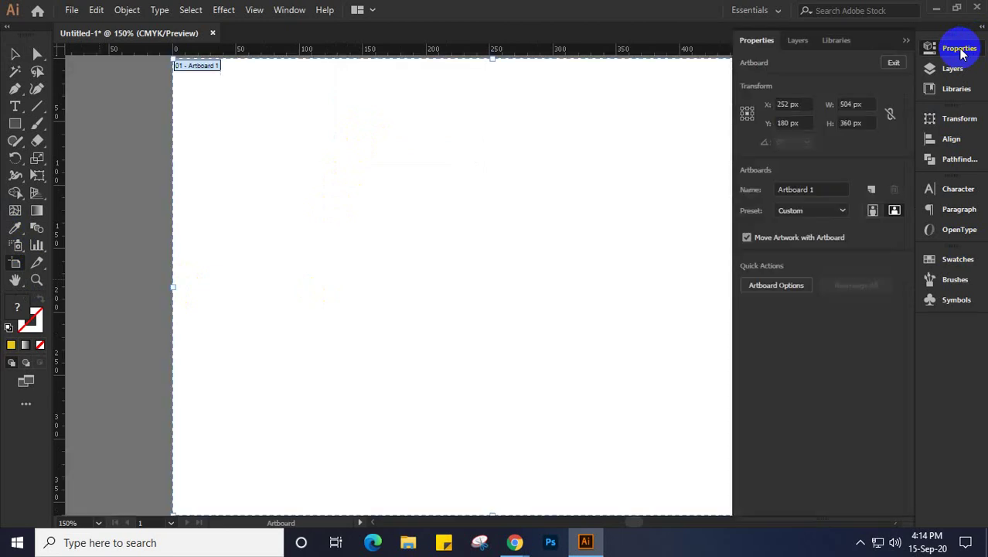
Step: Switch to Google Meet, start sharing the screen with the call, and return to Illustrator
{"action": "left_click", "coordinate": [936, 8]}
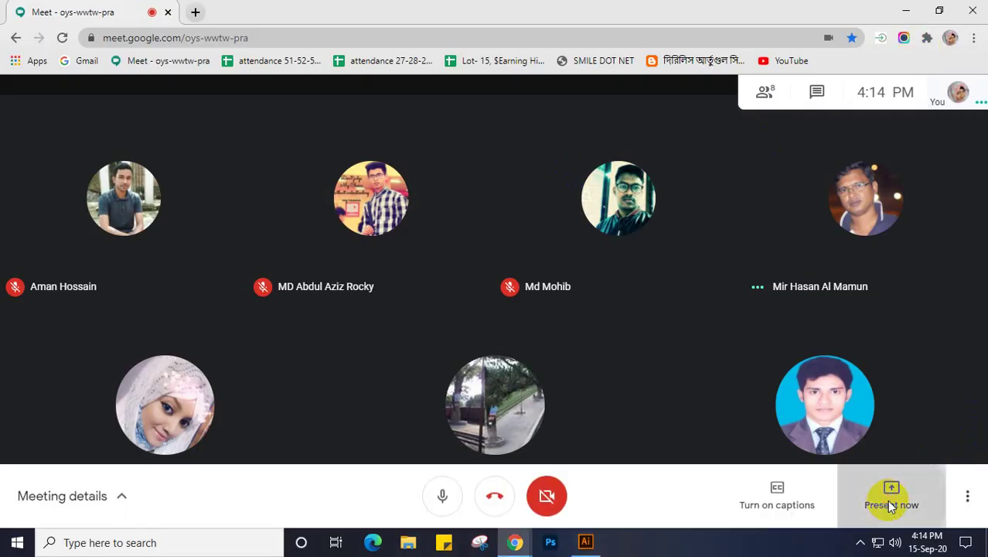
{"action": "left_click", "coordinate": [891, 495]}
{"action": "left_click", "coordinate": [882, 369]}
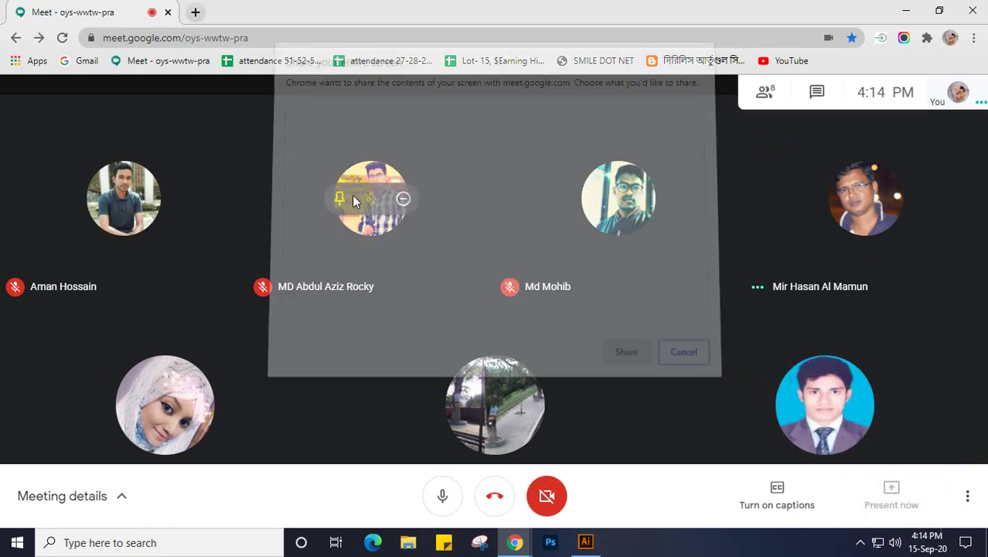
{"action": "left_click", "coordinate": [615, 349]}
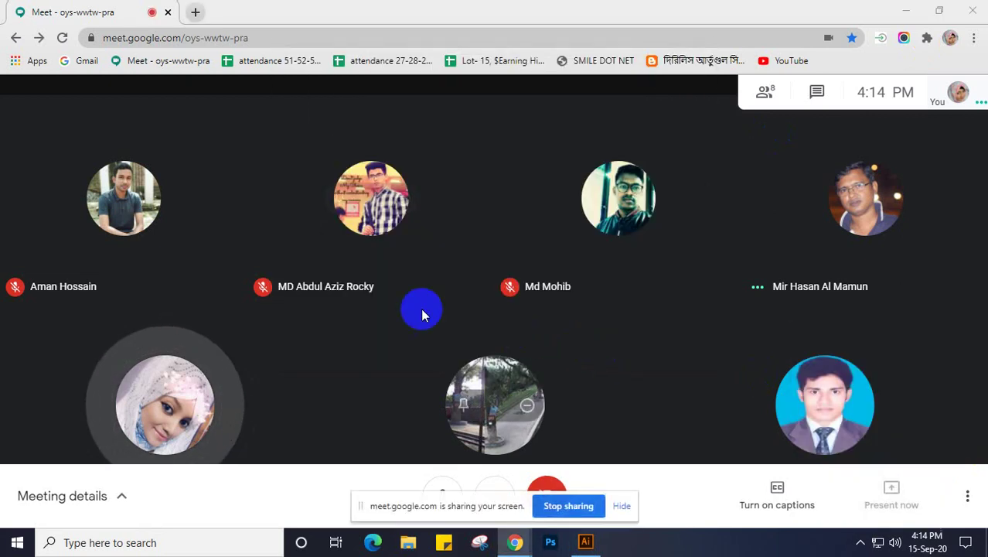
{"action": "left_click", "coordinate": [621, 506]}
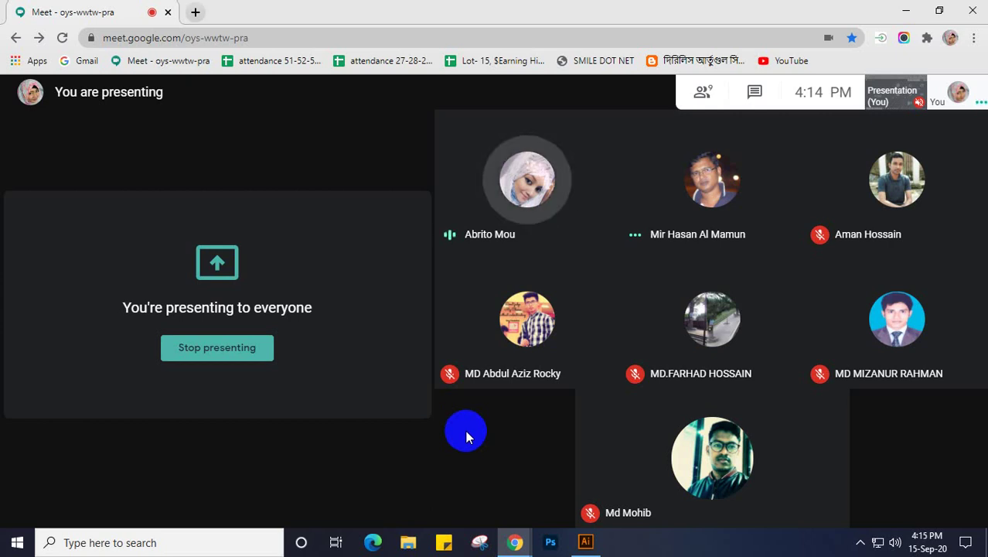
{"action": "mouse_move", "coordinate": [342, 122]}
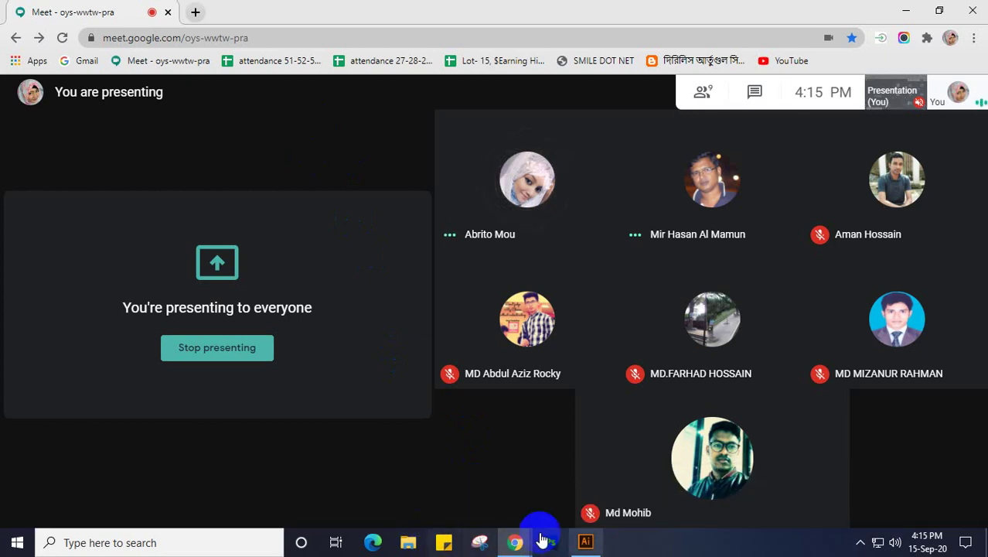
{"action": "left_click", "coordinate": [585, 543]}
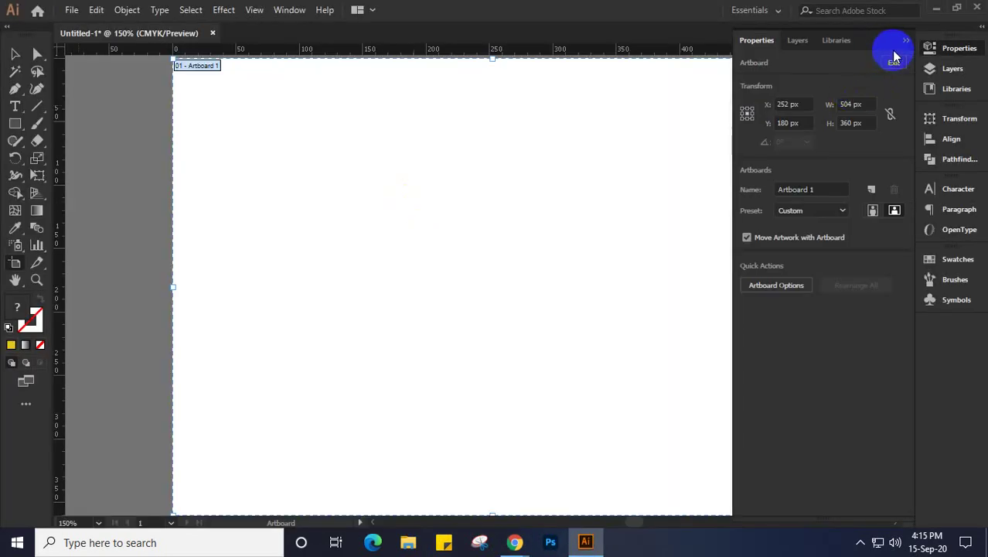
Step: Leave artboard editing, paste the T-shirt reference image again, and place it outside the artboard on its left side
{"action": "left_click", "coordinate": [238, 88]}
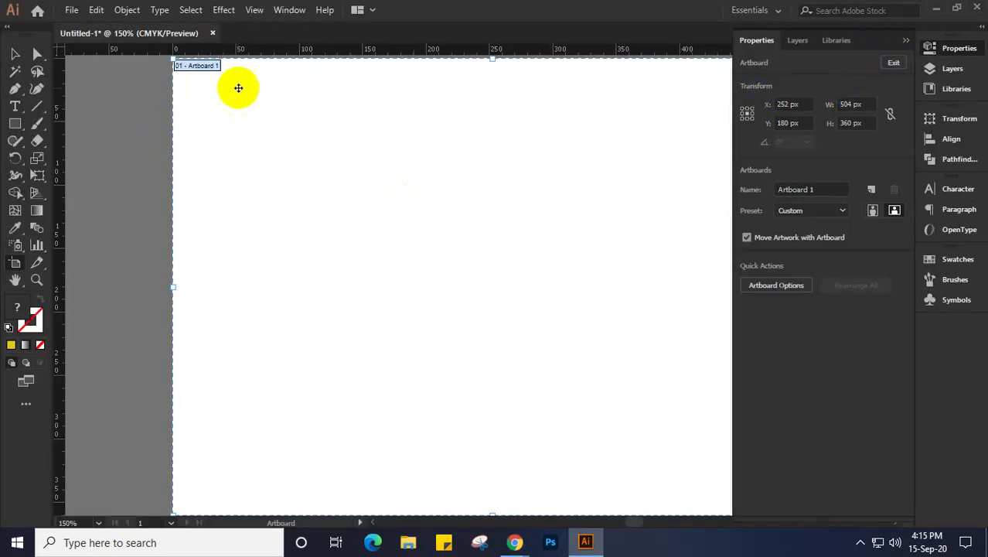
{"action": "left_click", "coordinate": [16, 55]}
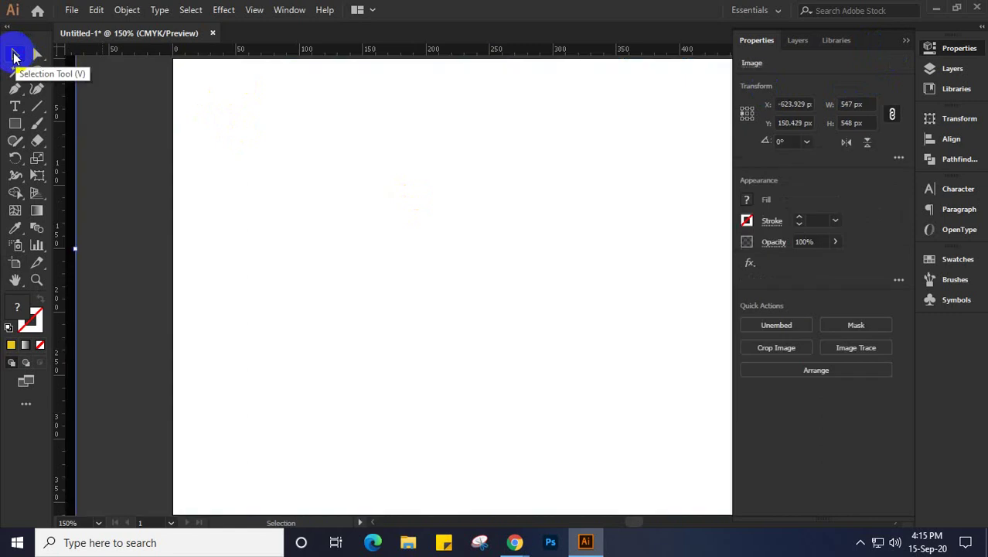
{"action": "key", "text": "ctrl+v"}
{"action": "key", "text": "ctrl+minus"}
{"action": "key", "text": "ctrl+minus"}
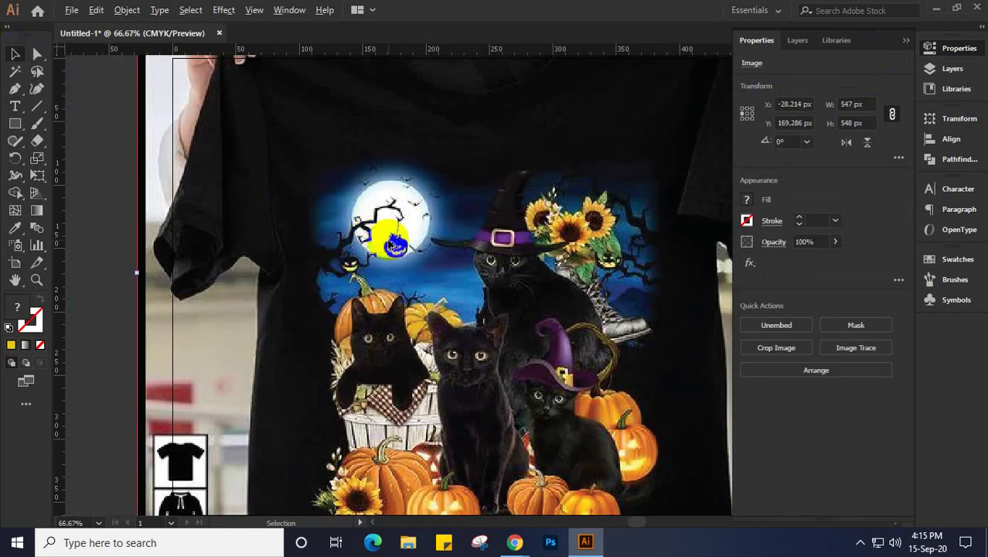
{"action": "left_click_drag", "start_coordinate": [476, 249], "coordinate": [145, 250]}
{"action": "key", "text": "ctrl+1"}
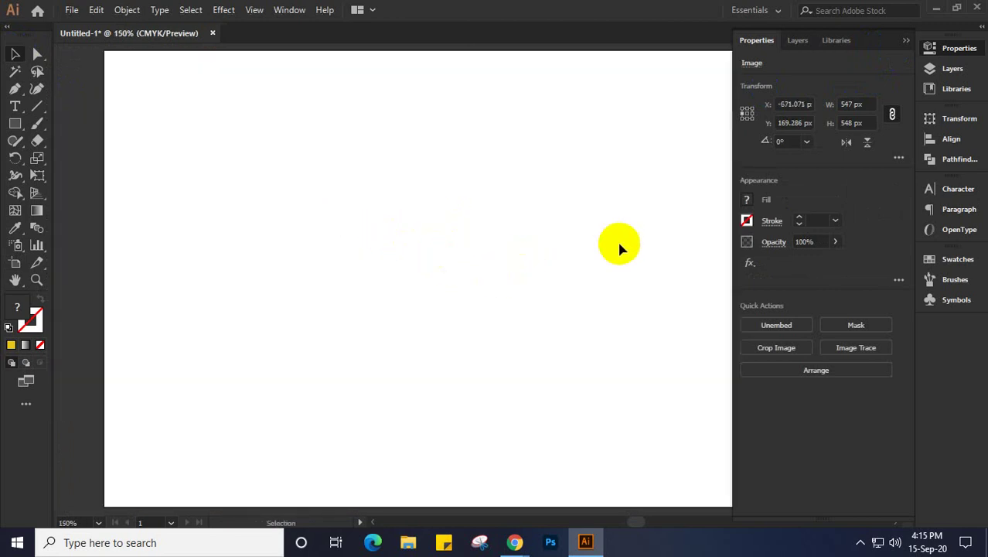
{"action": "left_click", "coordinate": [906, 41]}
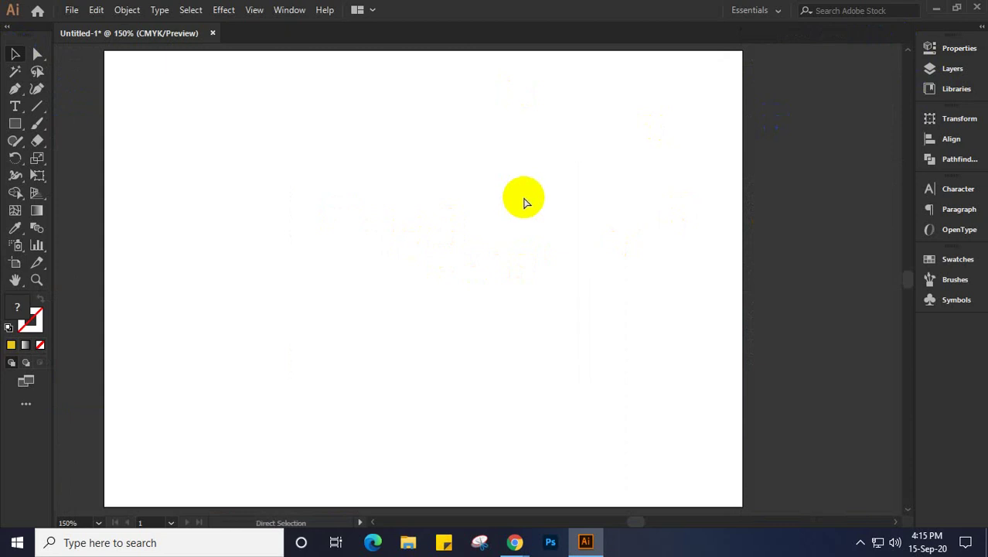
Step: Display the rulers and choose Pixels as their measurement unit
{"action": "key", "text": "ctrl+r"}
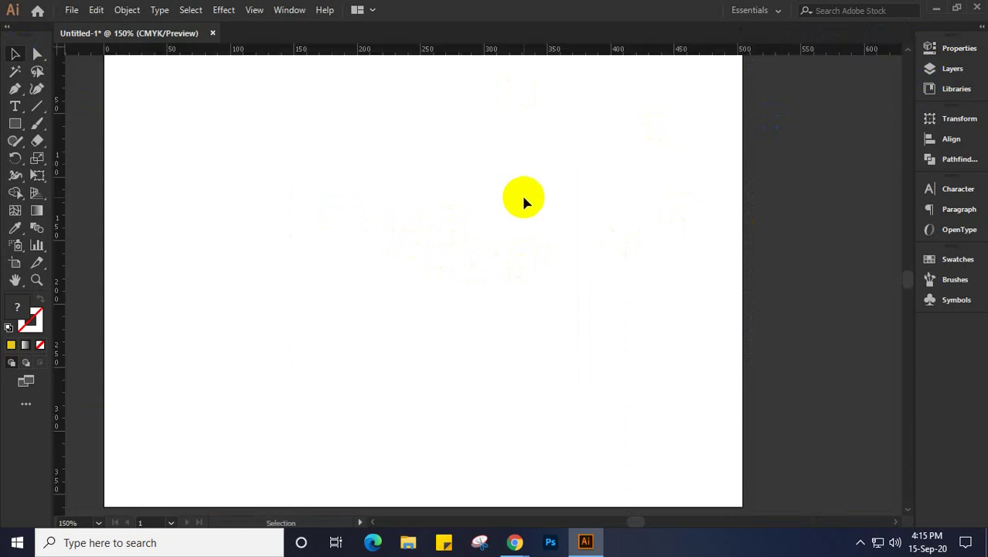
{"action": "right_click", "coordinate": [387, 49]}
{"action": "left_click", "coordinate": [427, 140]}
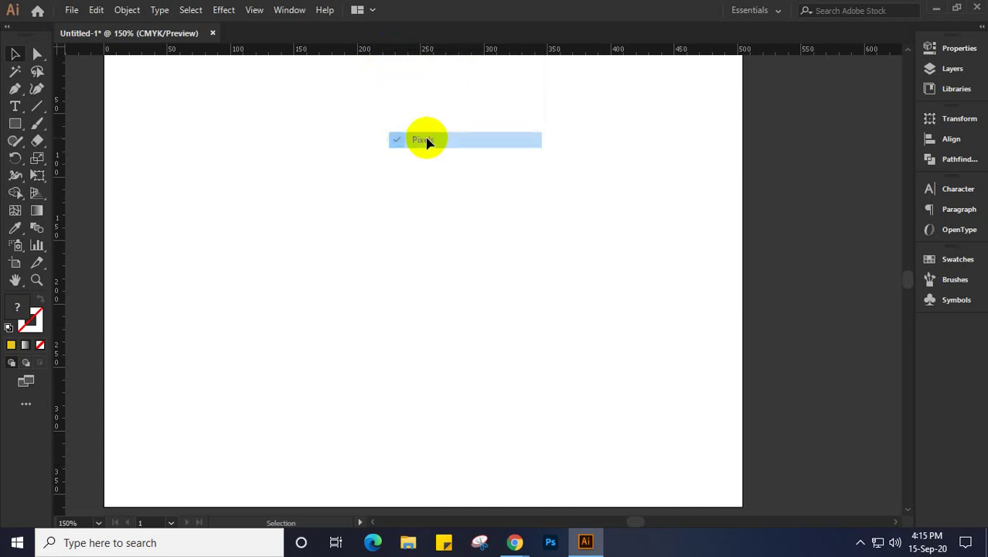
Step: Resize Artboard 1 to 2400 px wide by 3200 px high with the Artboard tool
{"action": "left_click", "coordinate": [14, 263]}
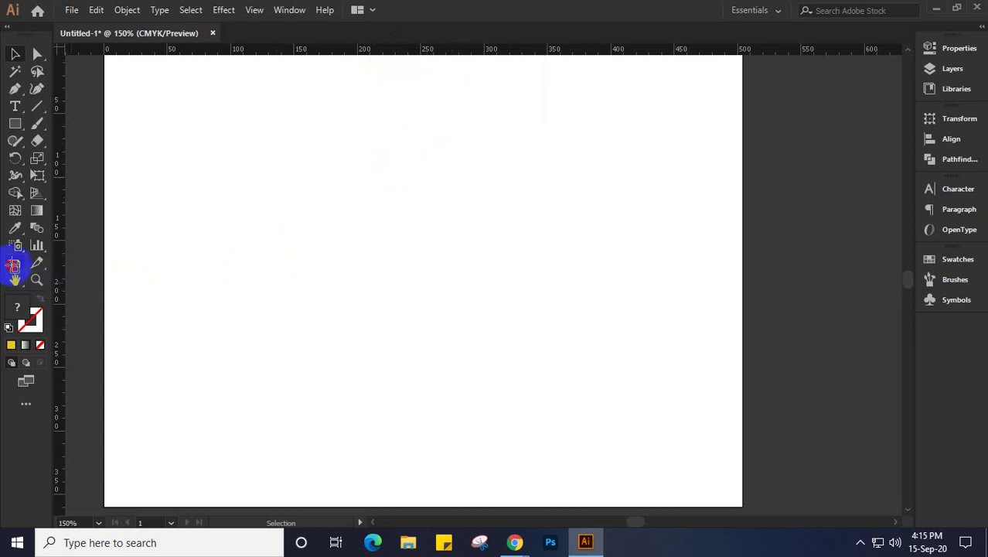
{"action": "left_click", "coordinate": [966, 51]}
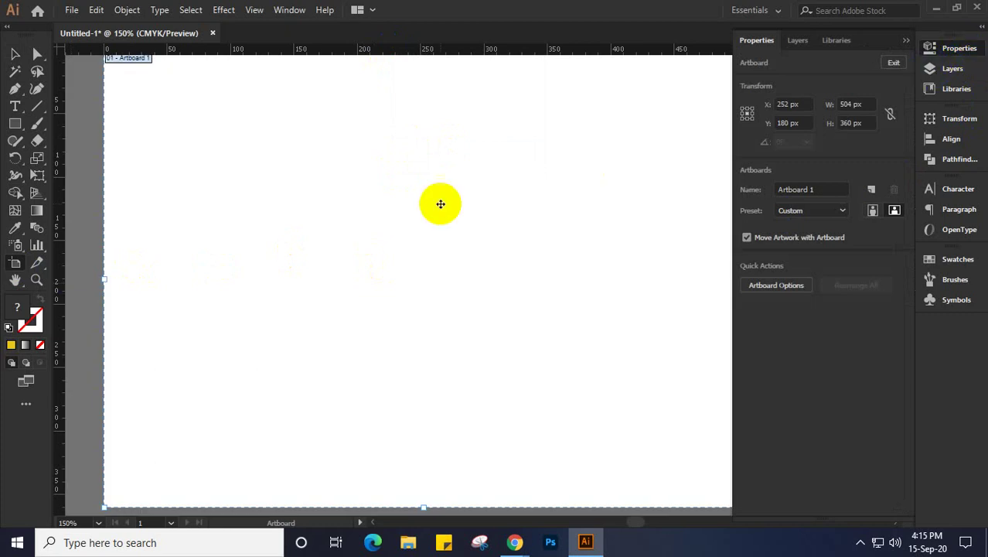
{"action": "scroll", "coordinate": [400, 228], "scroll_direction": "down", "scroll_amount": 1, "text": "alt"}
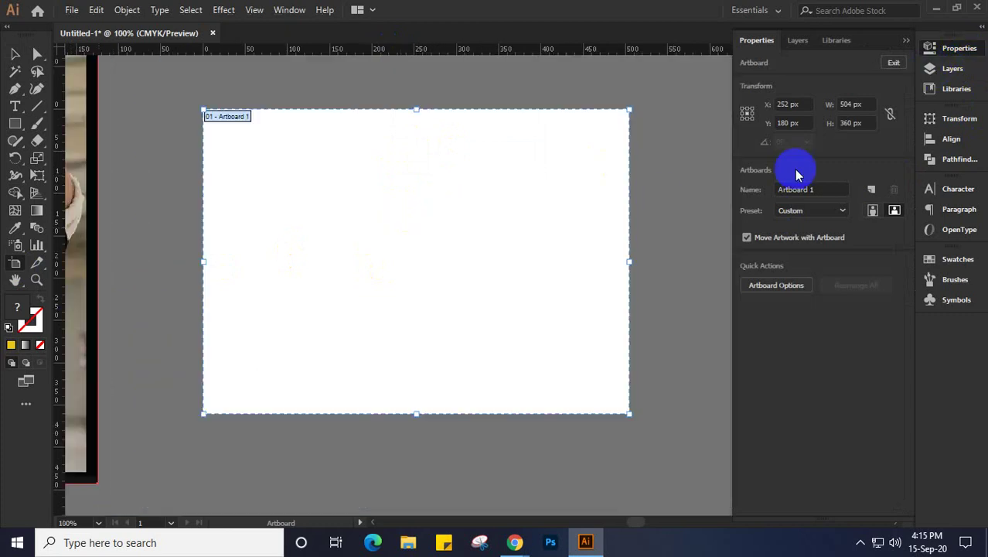
{"action": "left_click", "coordinate": [863, 104]}
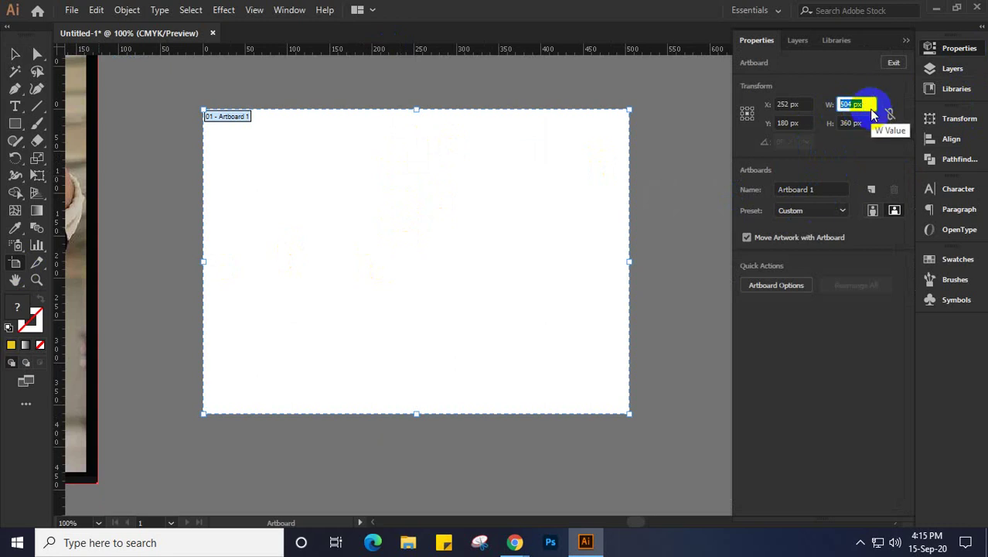
{"action": "type", "text": "2400"}
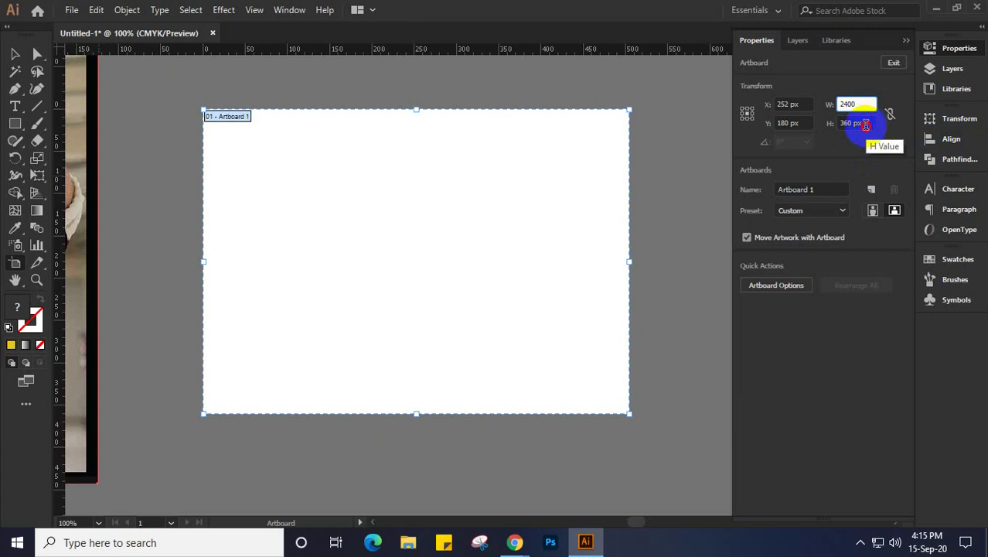
{"action": "left_click", "coordinate": [865, 124]}
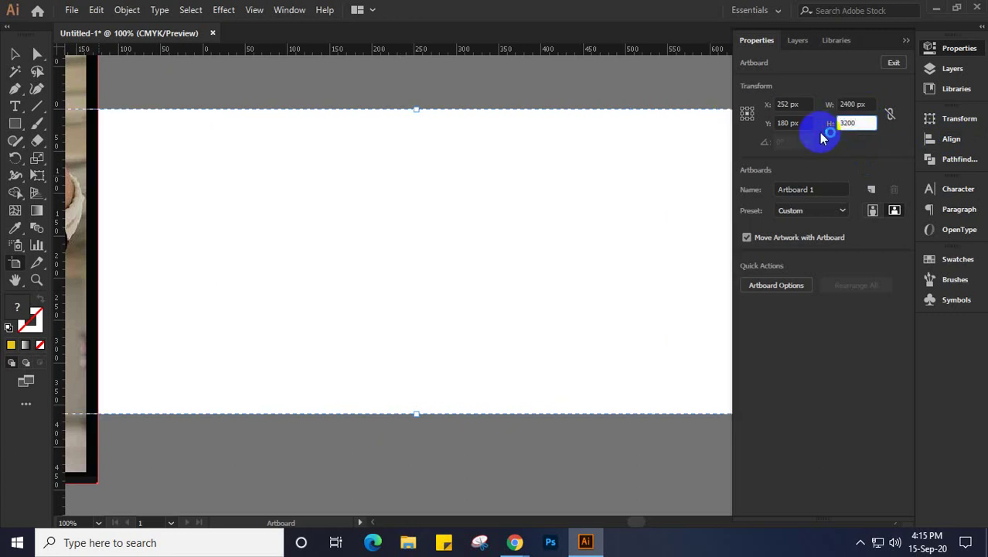
{"action": "left_click", "coordinate": [823, 136]}
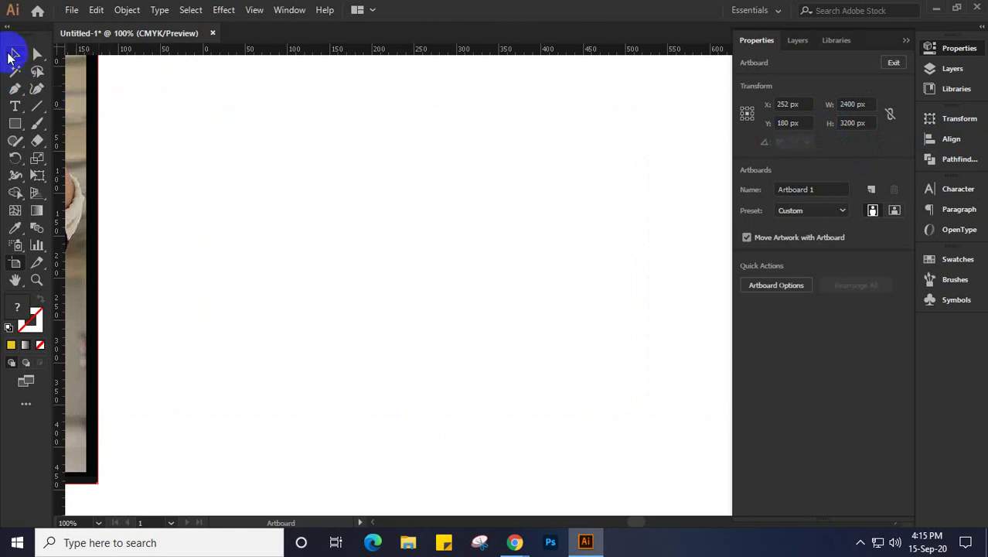
{"action": "left_click", "coordinate": [12, 52]}
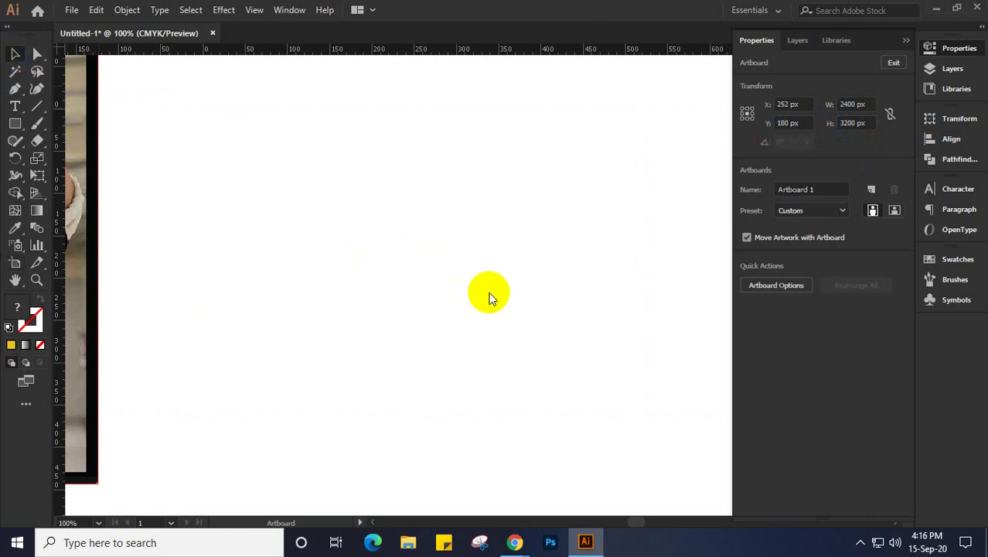
Step: Move the T-shirt reference image off the enlarged artboard into the empty area to its left
{"action": "key", "text": "ctrl+a"}
{"action": "key", "text": "ctrl+minus"}
{"action": "key", "text": "ctrl+minus"}
{"action": "key", "text": "ctrl+minus"}
{"action": "key", "text": "ctrl+minus"}
{"action": "key", "text": "ctrl+minus"}
{"action": "key", "text": "ctrl+minus"}
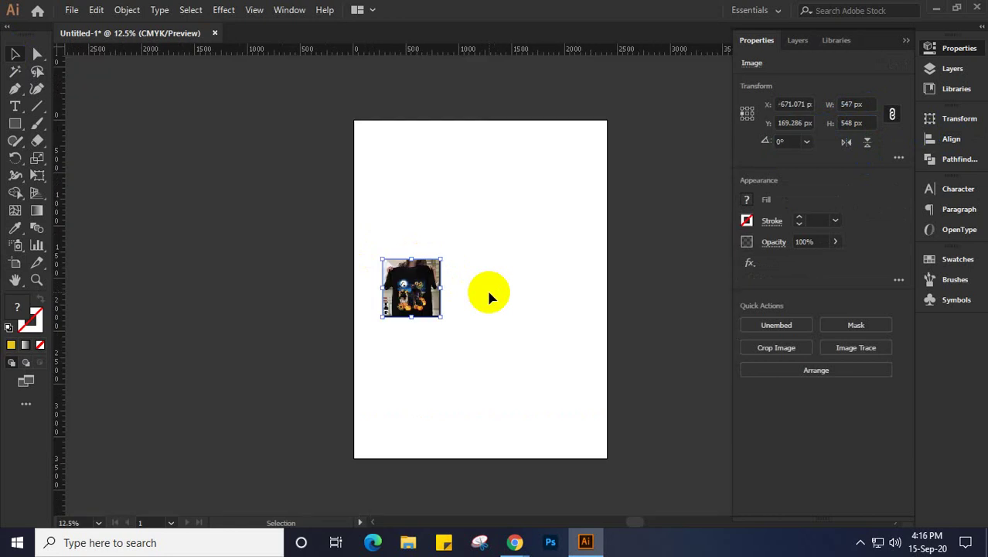
{"action": "left_click_drag", "start_coordinate": [411, 288], "coordinate": [267, 251]}
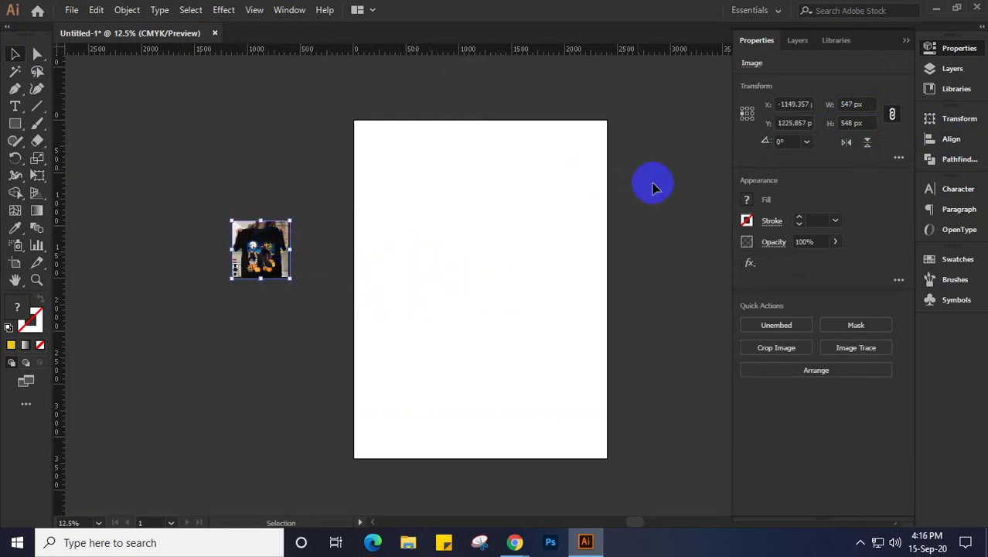
Step: Review the ruler's measurement unit options and deselect the reference image
{"action": "right_click", "coordinate": [381, 50]}
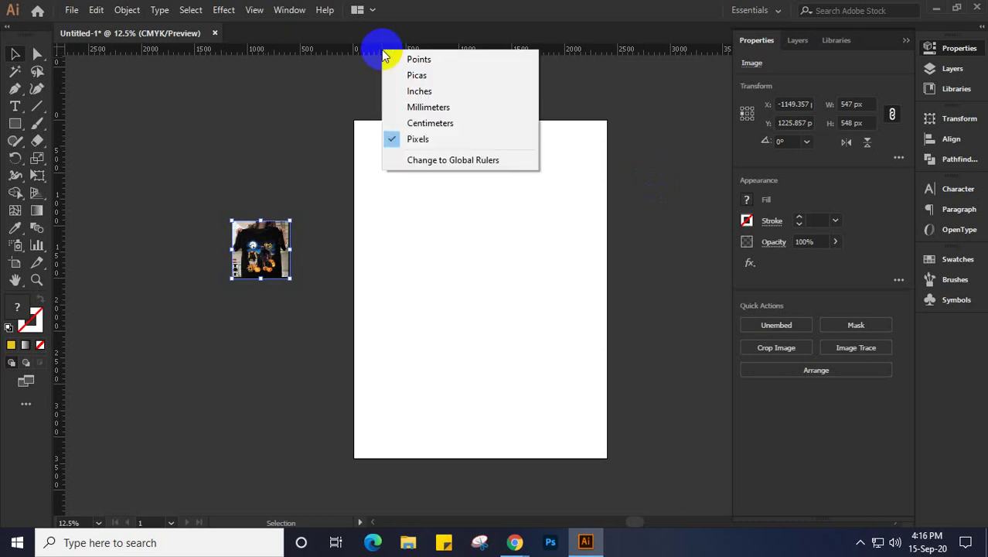
{"action": "left_click", "coordinate": [542, 260]}
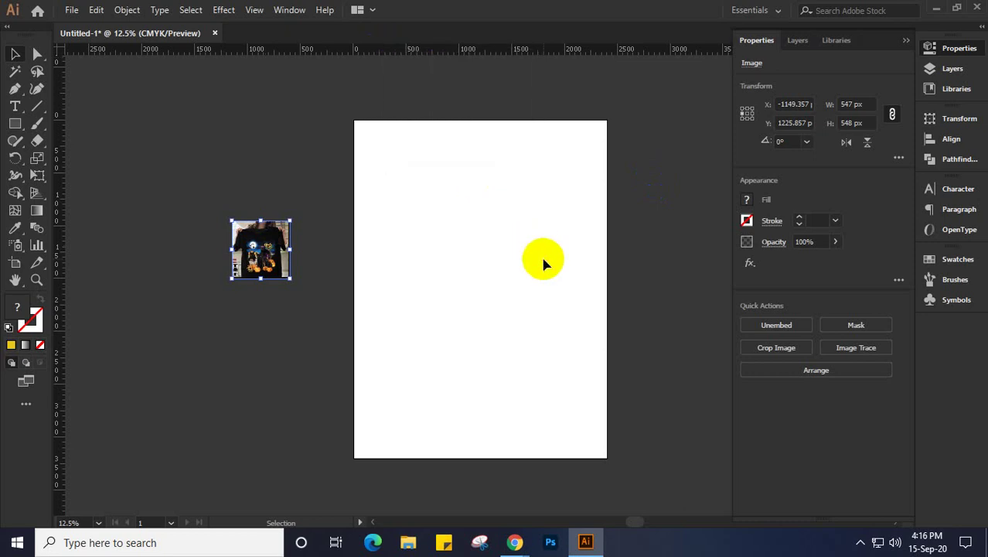
{"action": "left_click", "coordinate": [537, 262]}
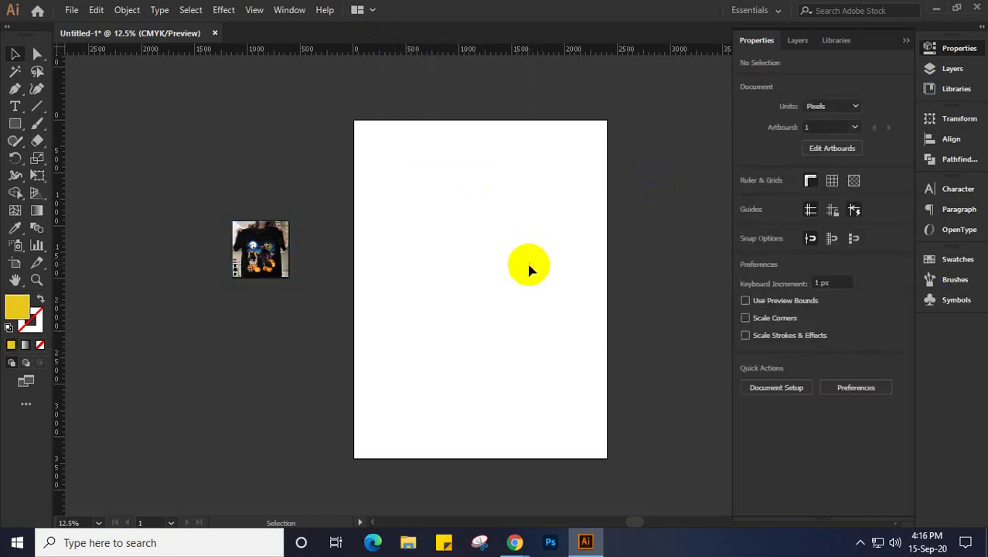
Step: Shrink Artboard 1 proportionally about its centre to about 859 × 1145 px, exit artboard editing and collapse the properties
{"action": "left_click", "coordinate": [14, 266]}
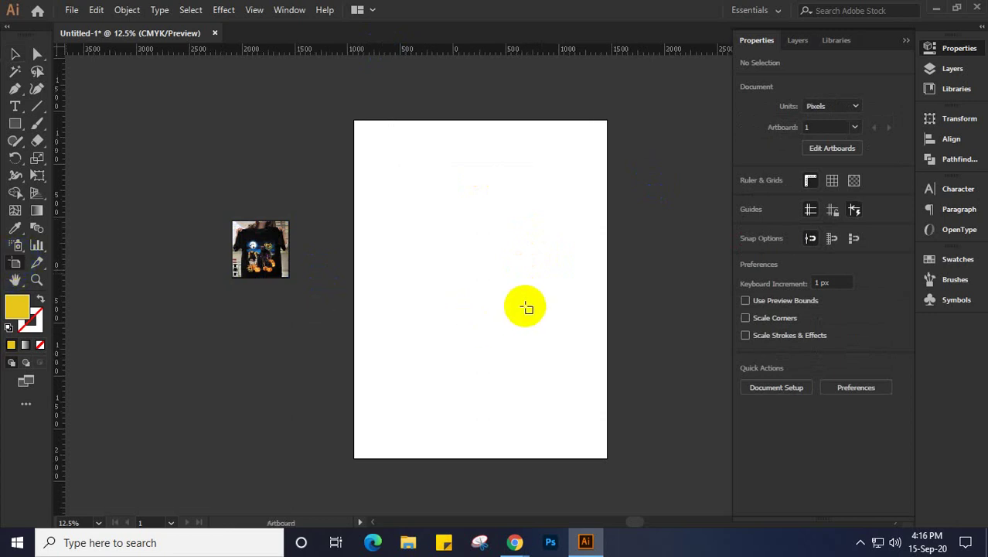
{"action": "left_click", "coordinate": [525, 307]}
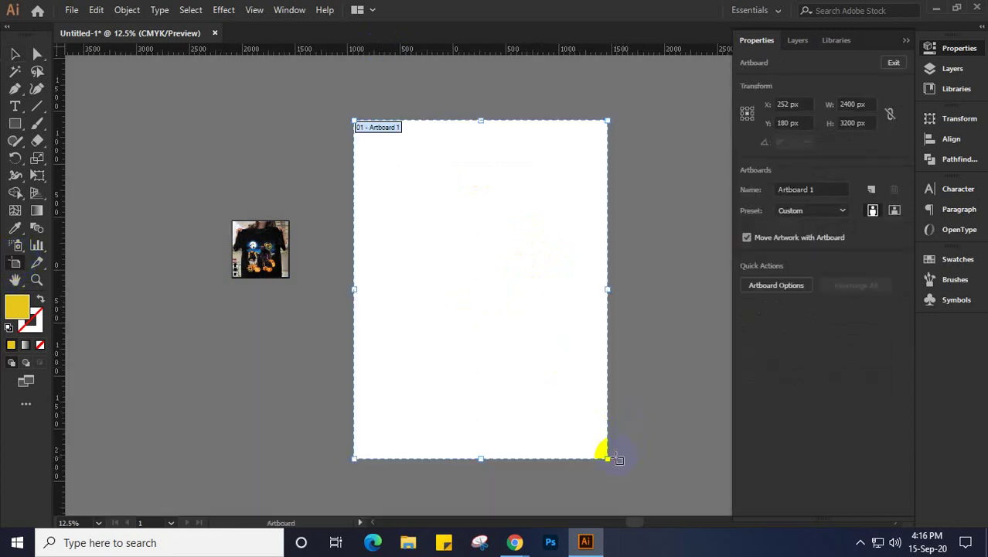
{"action": "left_click_drag", "start_coordinate": [608, 459], "coordinate": [510, 328]}
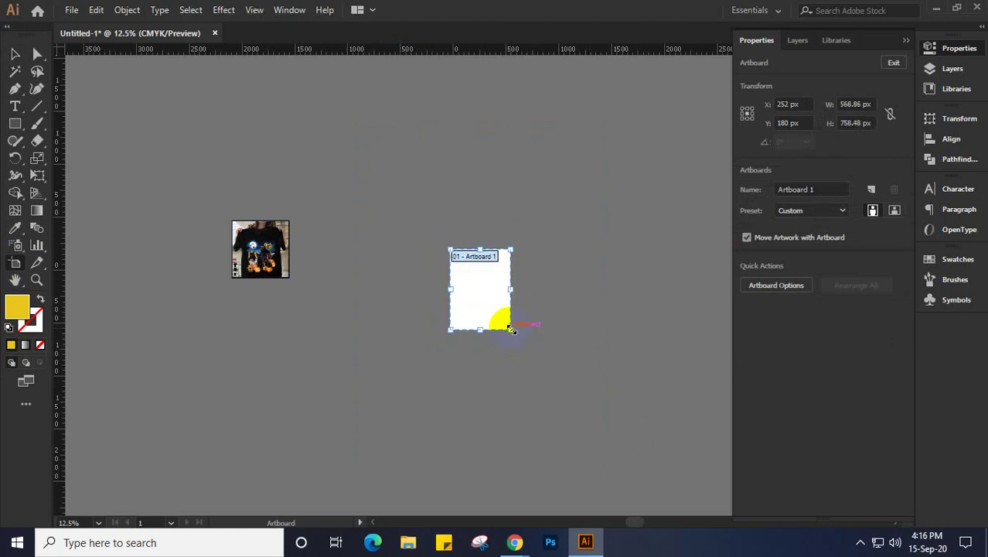
{"action": "left_click_drag", "start_coordinate": [510, 328], "coordinate": [522, 351]}
{"action": "left_click", "coordinate": [15, 53]}
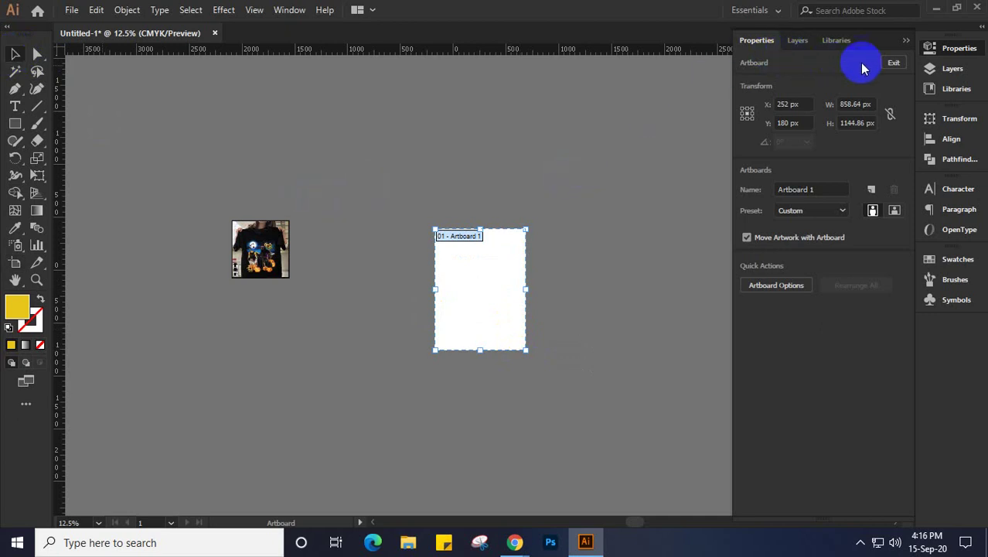
{"action": "left_click", "coordinate": [893, 62]}
{"action": "left_click", "coordinate": [906, 39]}
Step: Examine the Halloween cat artwork on the T-shirt reference image close up, comparing it with the blank artboard
{"action": "left_click_drag", "start_coordinate": [261, 245], "coordinate": [305, 279]}
{"action": "key", "text": "ctrl+equal"}
{"action": "key", "text": "ctrl+equal"}
{"action": "key", "text": "ctrl+equal"}
{"action": "scroll", "coordinate": [274, 315], "scroll_direction": "left", "scroll_amount": 5}
{"action": "left_click_drag", "start_coordinate": [244, 325], "coordinate": [286, 326]}
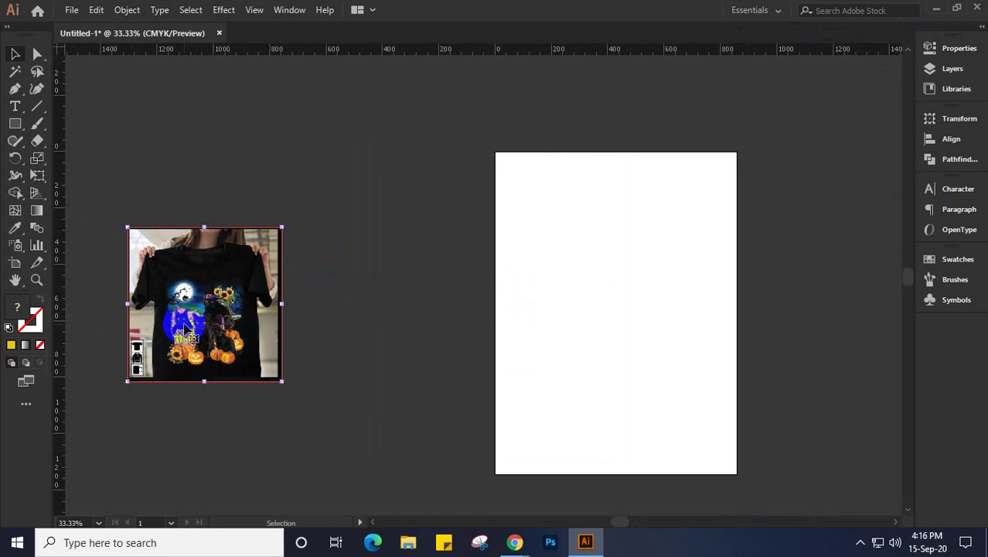
{"action": "scroll", "coordinate": [186, 328], "scroll_direction": "up", "scroll_amount": 4}
{"action": "left_click_drag", "start_coordinate": [324, 390], "coordinate": [347, 324]}
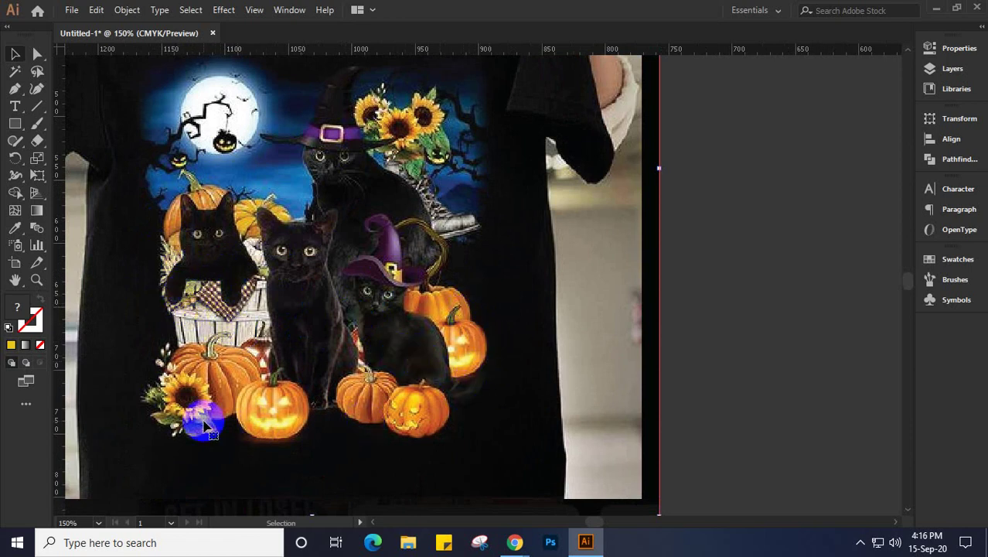
{"action": "left_click_drag", "start_coordinate": [413, 209], "coordinate": [408, 287]}
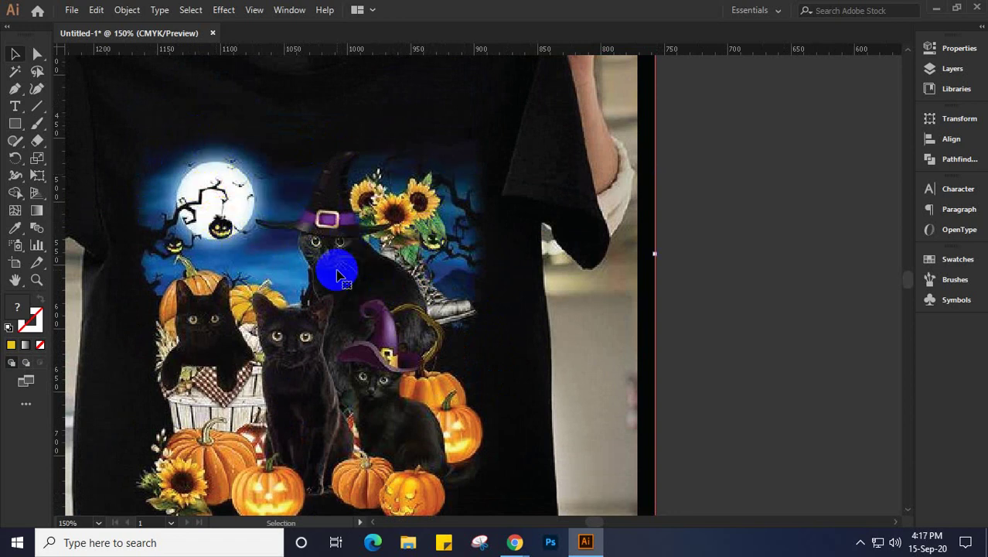
{"action": "scroll", "coordinate": [337, 274], "scroll_direction": "down", "scroll_amount": 1}
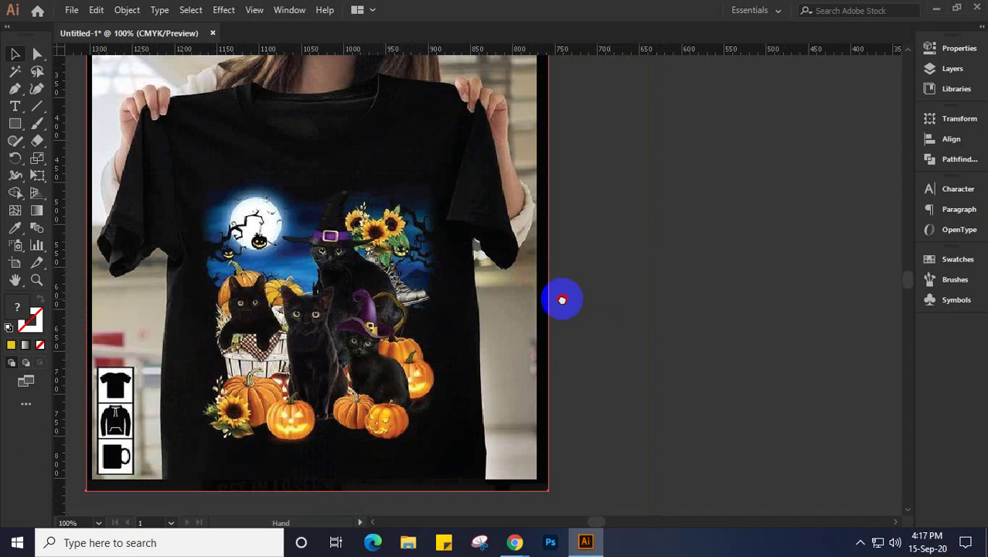
{"action": "scroll", "coordinate": [559, 296], "scroll_direction": "right", "scroll_amount": 10}
{"action": "scroll", "coordinate": [424, 290], "scroll_direction": "right", "scroll_amount": 5}
{"action": "scroll", "coordinate": [455, 289], "scroll_direction": "down", "scroll_amount": 2}
{"action": "scroll", "coordinate": [514, 324], "scroll_direction": "right", "scroll_amount": 2}
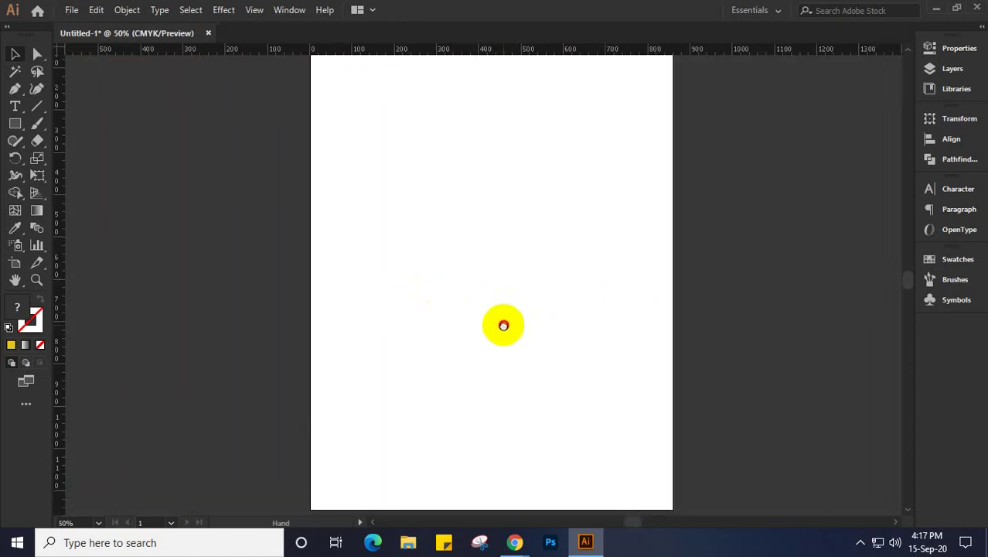
{"action": "scroll", "coordinate": [502, 328], "scroll_direction": "down", "scroll_amount": 1}
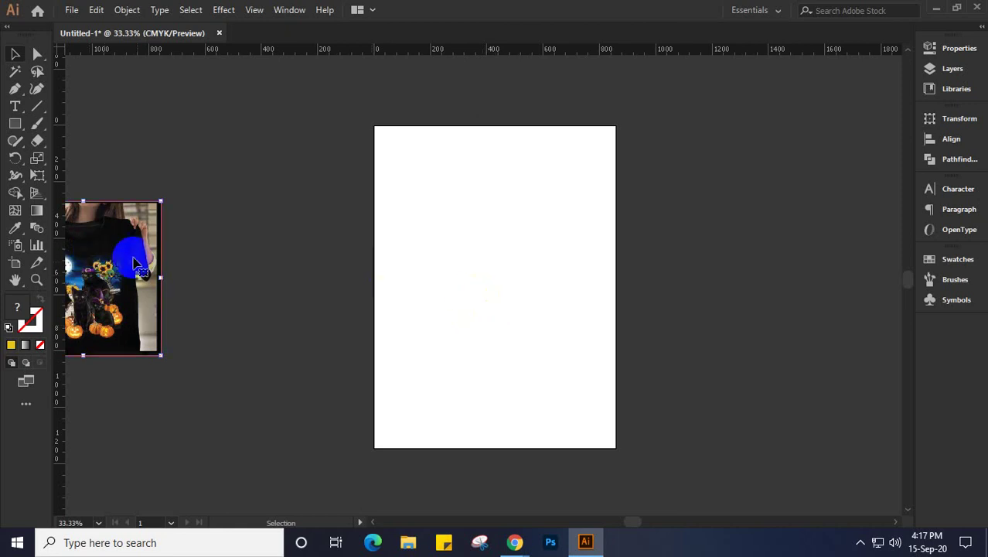
{"action": "left_click_drag", "start_coordinate": [190, 288], "coordinate": [282, 287]}
{"action": "left_click", "coordinate": [185, 302]}
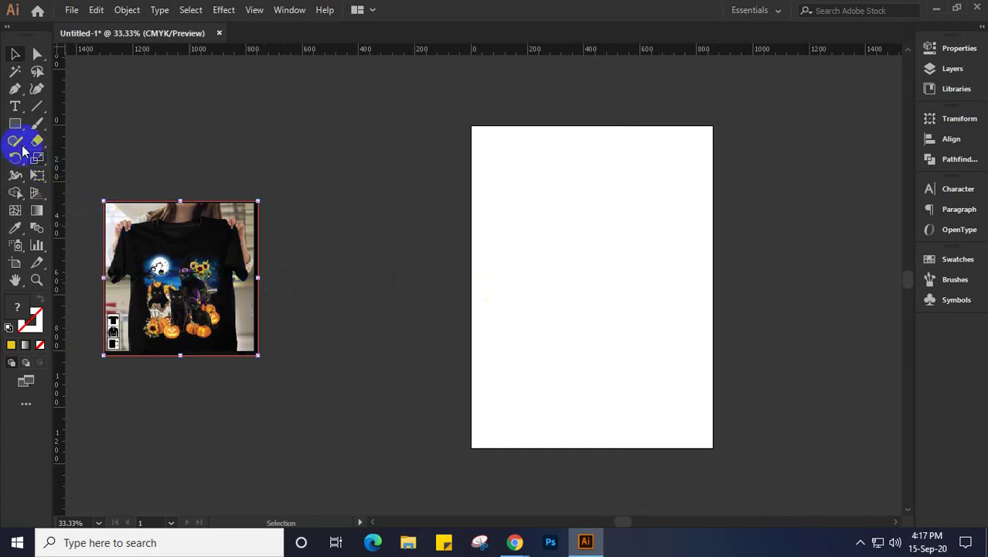
Step: Draw a rectangle about 859 × 1145 px that covers the whole artboard from corner to corner
{"action": "left_click", "coordinate": [13, 123]}
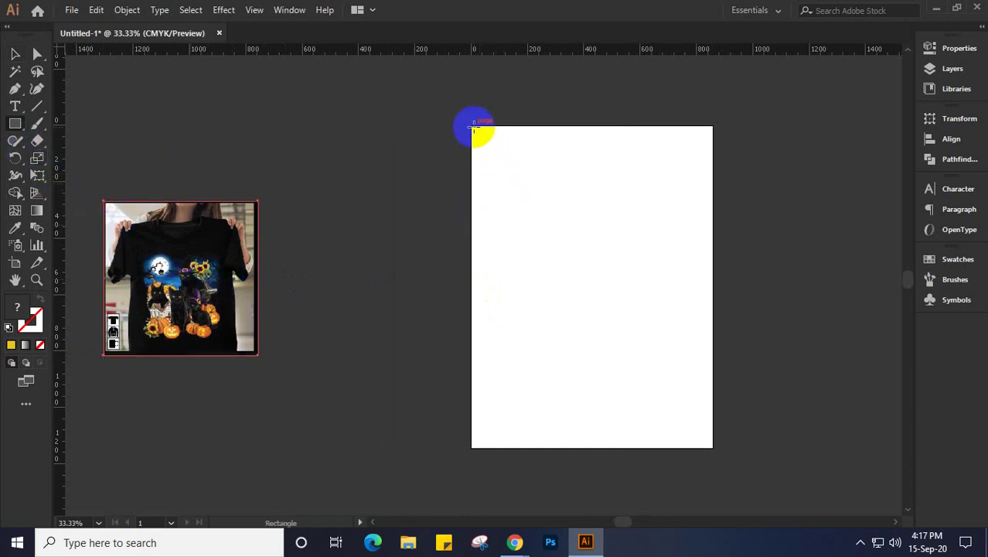
{"action": "left_click_drag", "start_coordinate": [472, 127], "coordinate": [712, 448]}
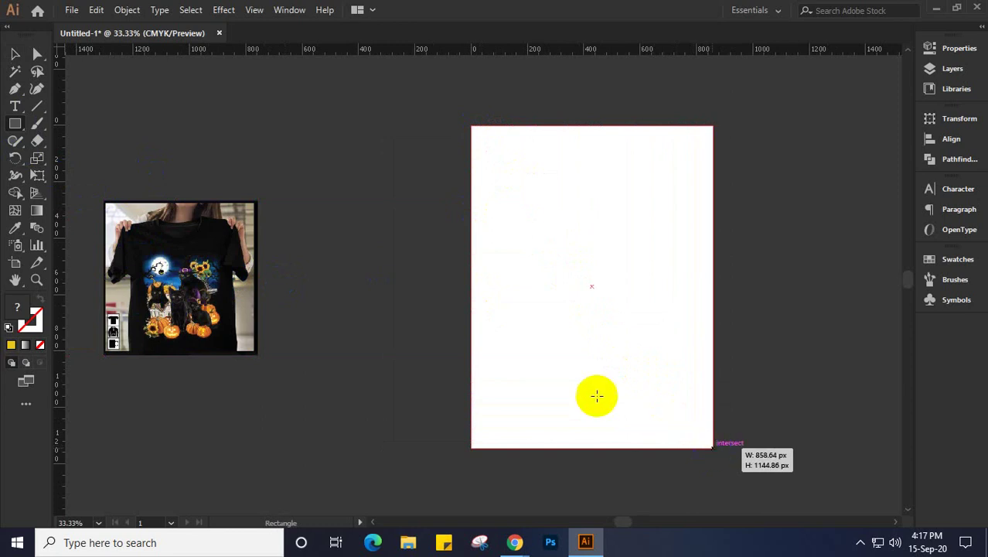
{"action": "left_click", "coordinate": [15, 54]}
Step: Change the fill of the artboard-sized rectangle to black and deselect it
{"action": "left_click", "coordinate": [17, 307]}
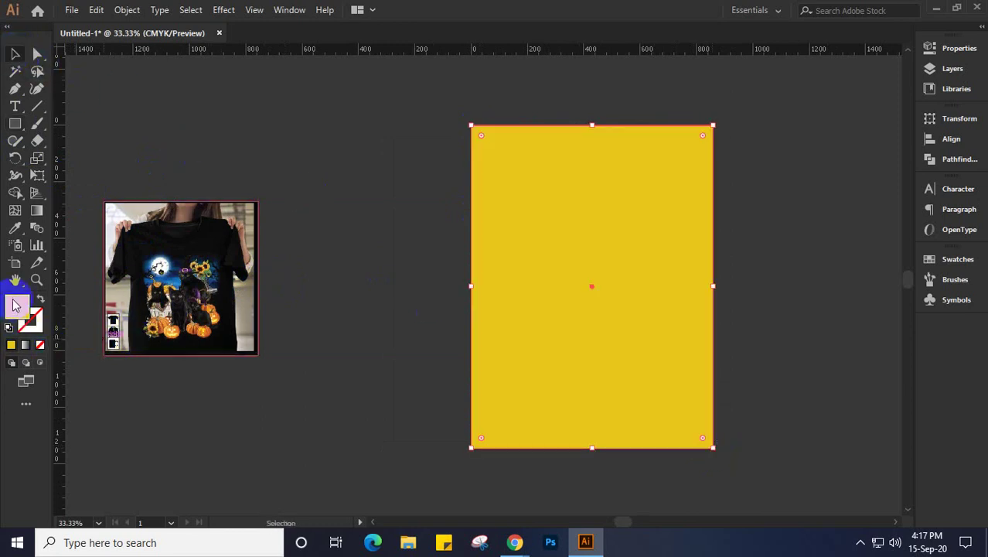
{"action": "left_click", "coordinate": [559, 269]}
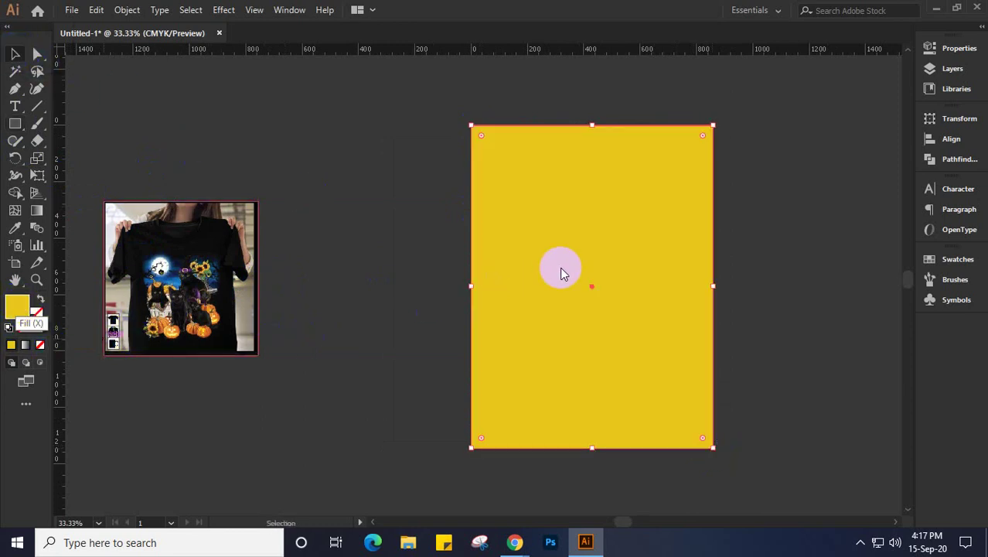
{"action": "left_click_drag", "start_coordinate": [261, 220], "coordinate": [287, 347]}
{"action": "left_click", "coordinate": [450, 157]}
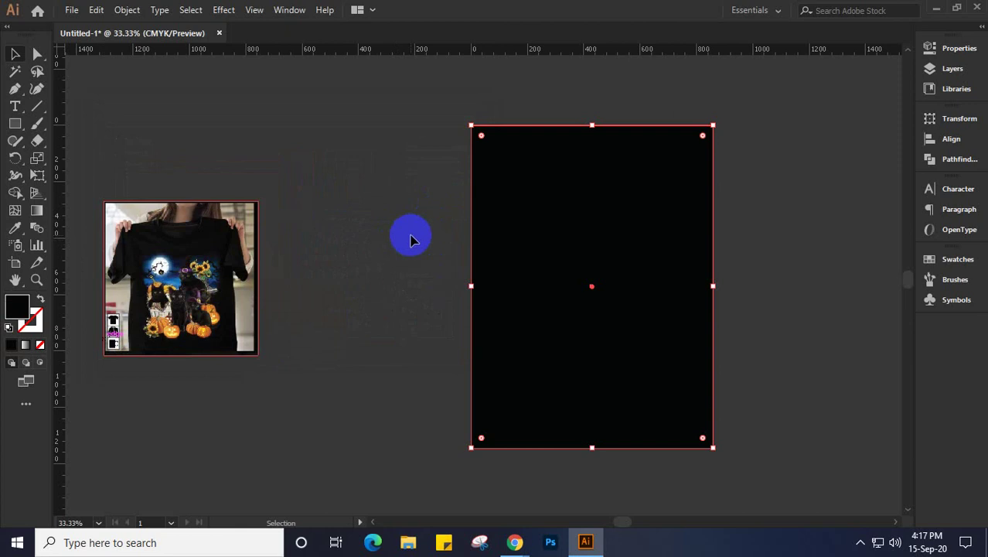
{"action": "left_click", "coordinate": [410, 226]}
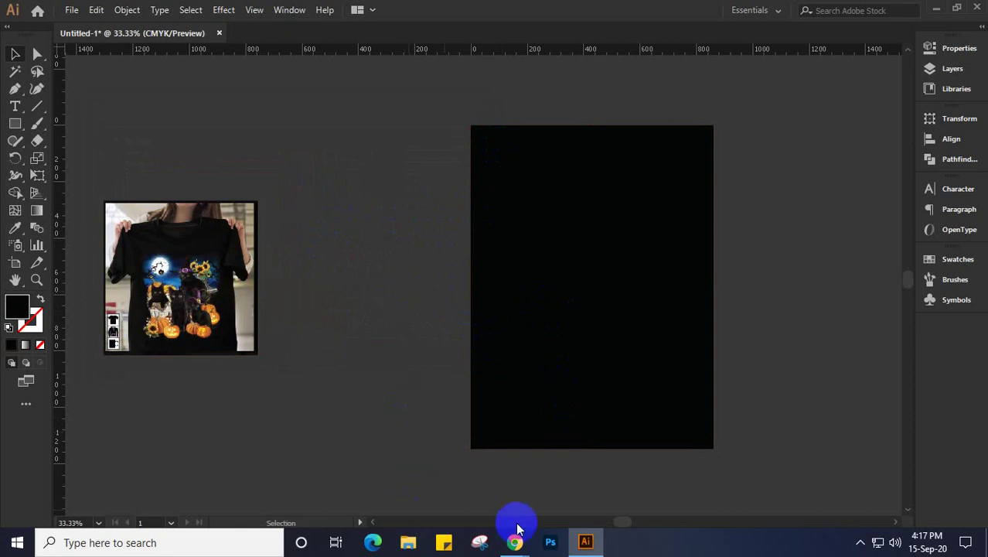
Step: Switch to Chrome, search Google for "halloween 2020" in a new tab, and close that tab
{"action": "mouse_move", "coordinate": [514, 538]}
{"action": "left_click", "coordinate": [497, 508]}
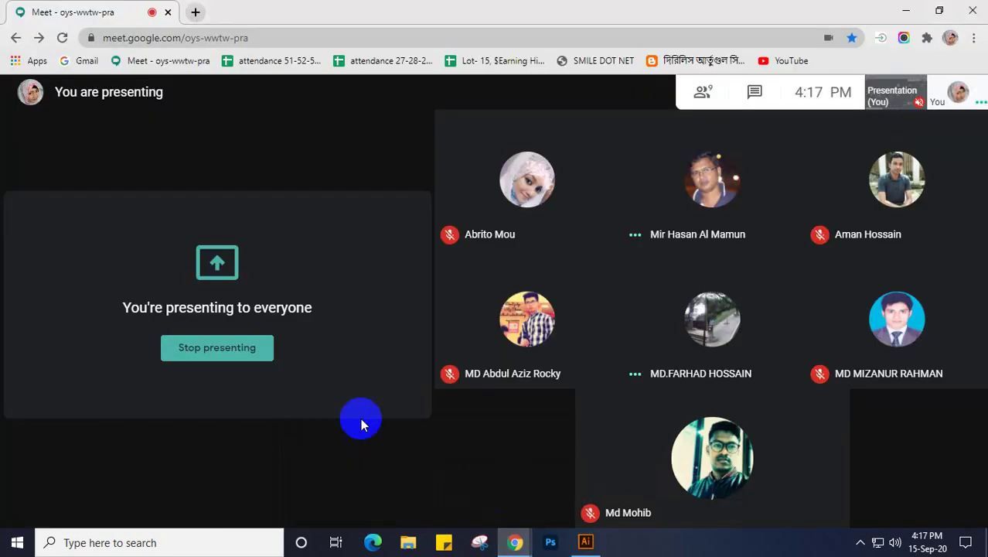
{"action": "left_click", "coordinate": [195, 12]}
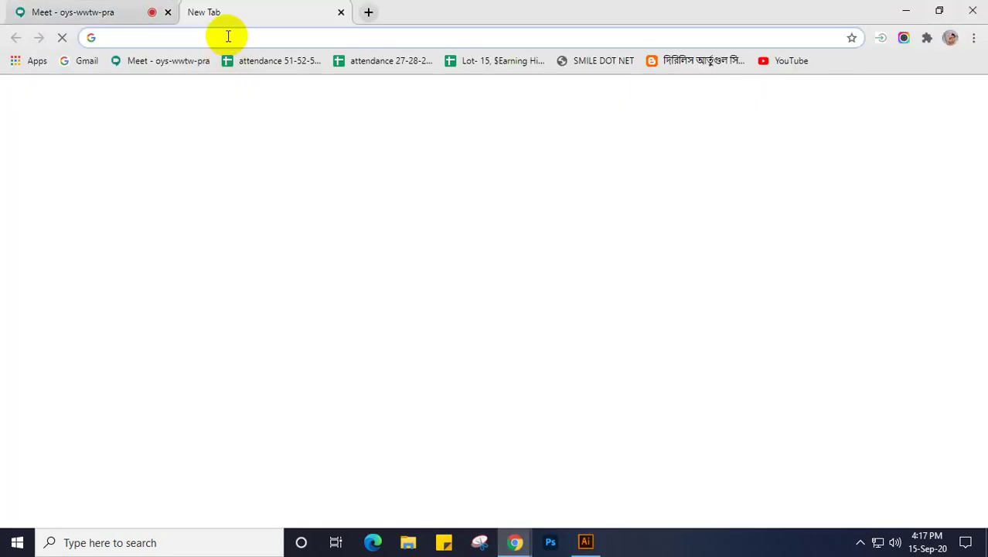
{"action": "type", "text": "hal"}
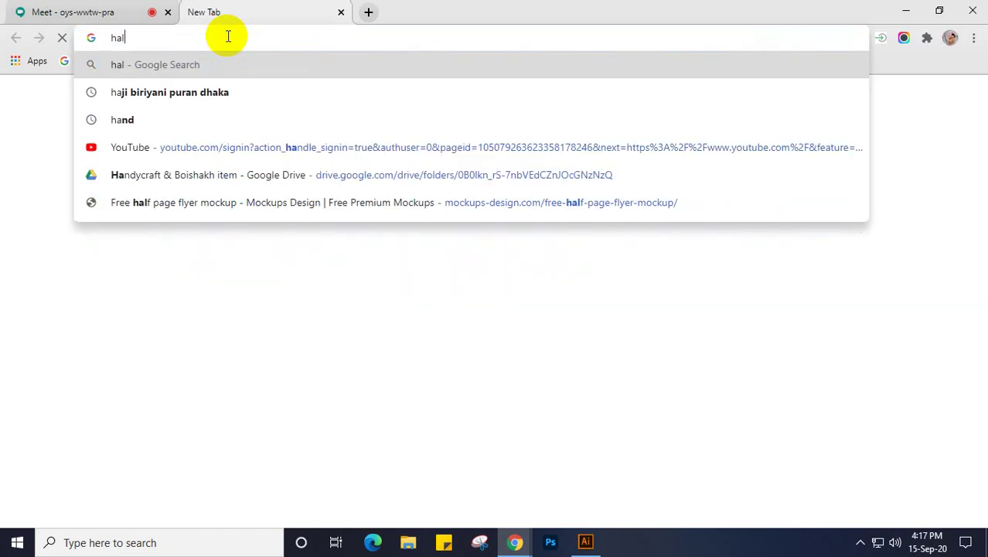
{"action": "type", "text": "lo"}
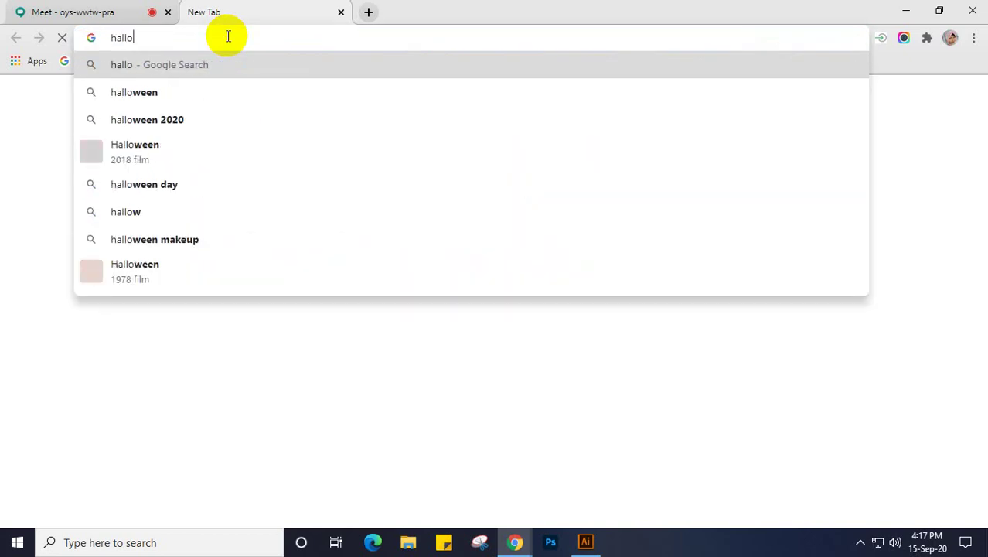
{"action": "type", "text": "we"}
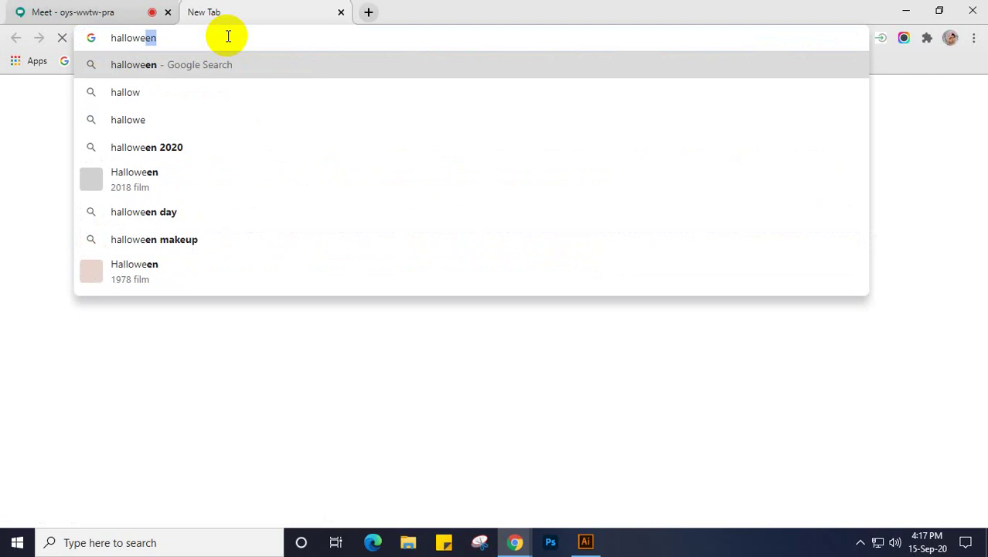
{"action": "type", "text": "en 2020"}
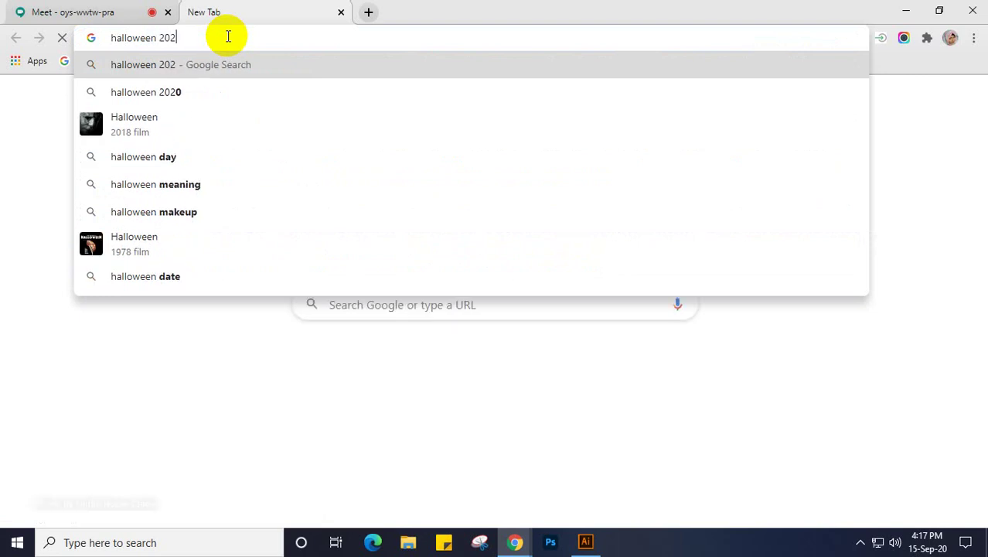
{"action": "key", "text": "Return"}
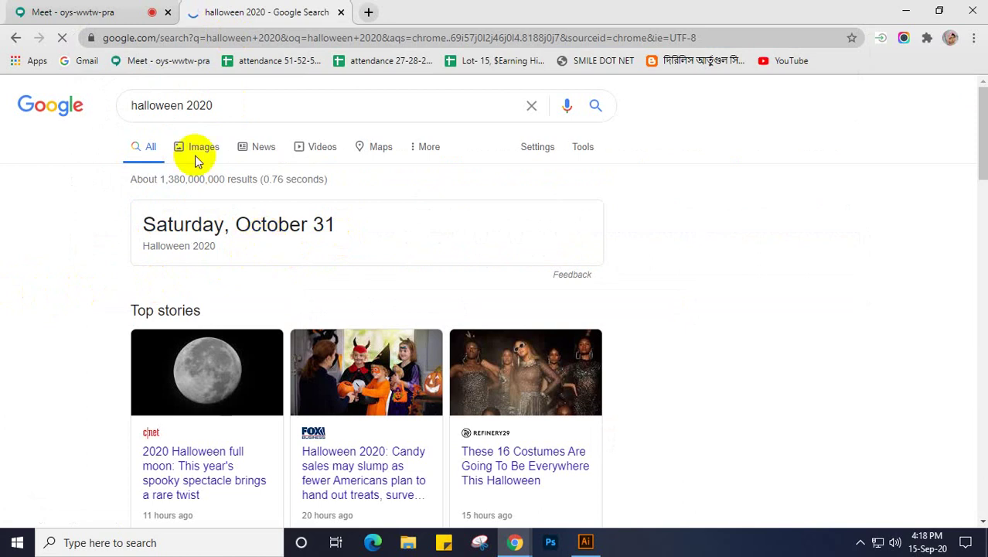
{"action": "left_click", "coordinate": [340, 13]}
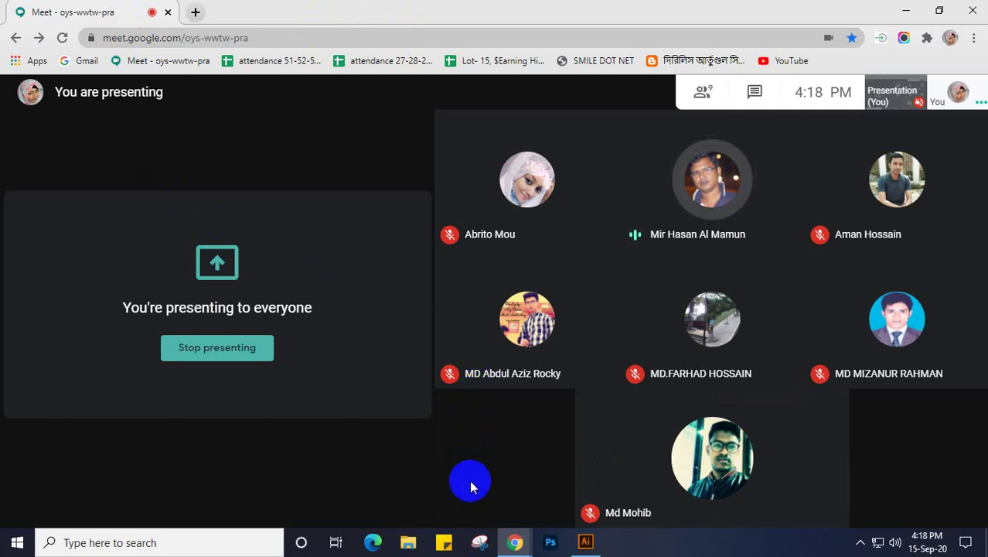
{"action": "mouse_move", "coordinate": [474, 480]}
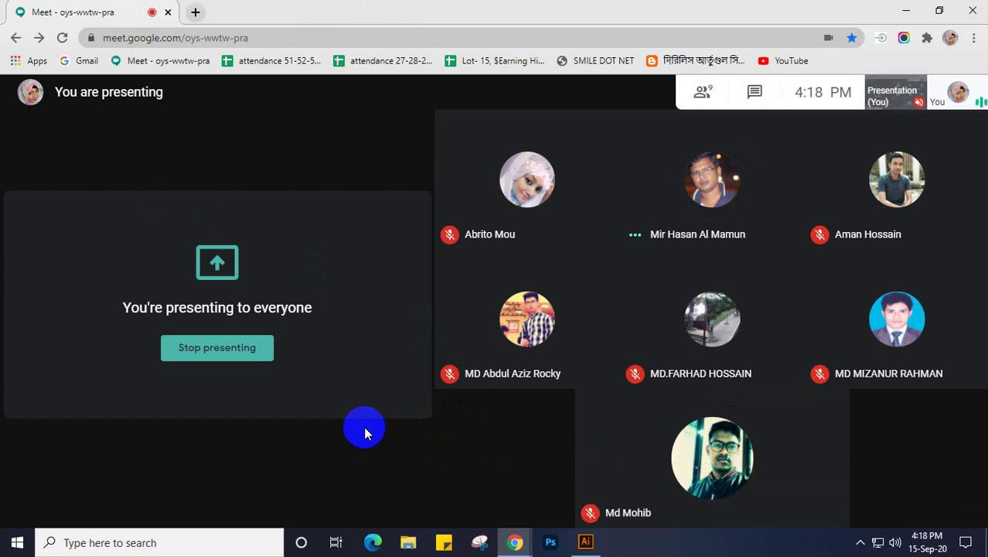
{"action": "mouse_move", "coordinate": [502, 456]}
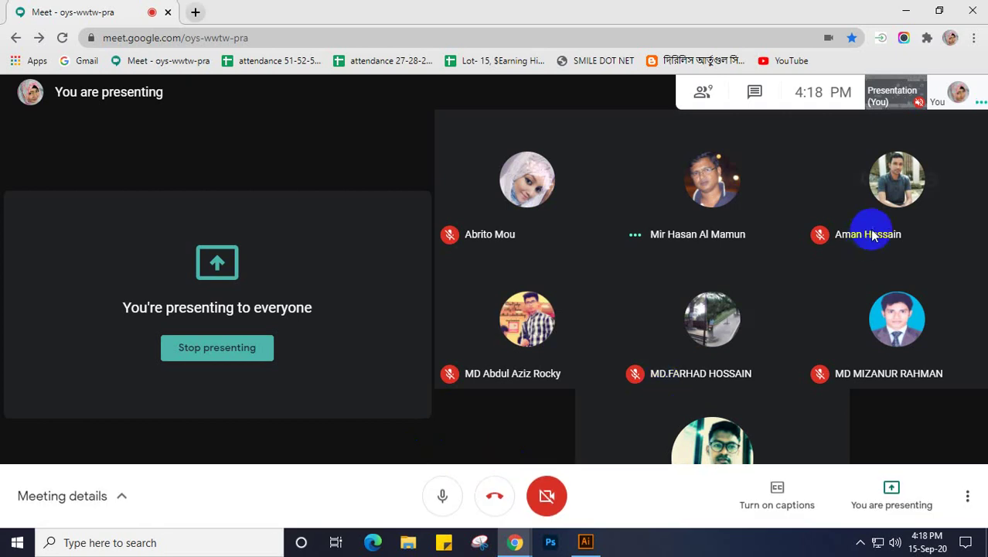
{"action": "mouse_move", "coordinate": [673, 235]}
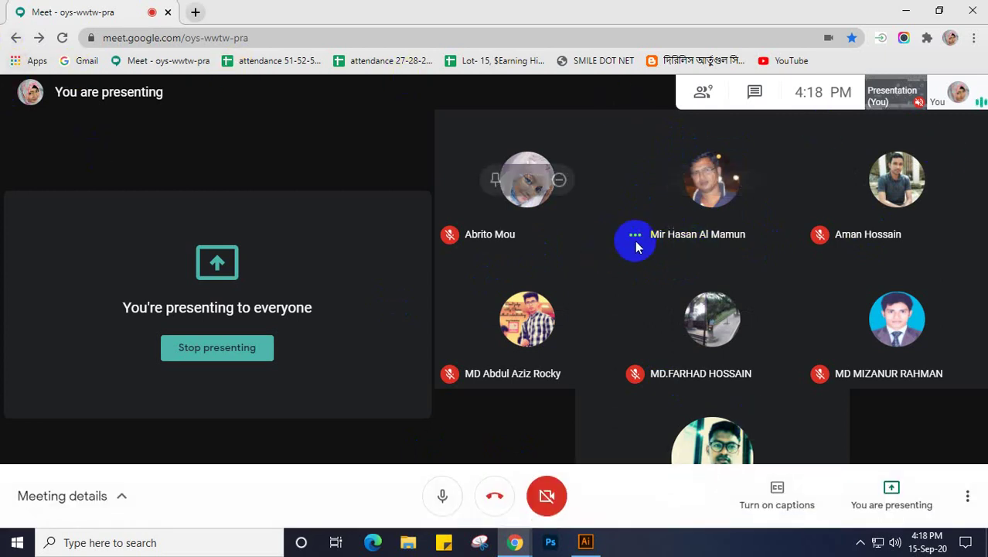
{"action": "mouse_move", "coordinate": [724, 243]}
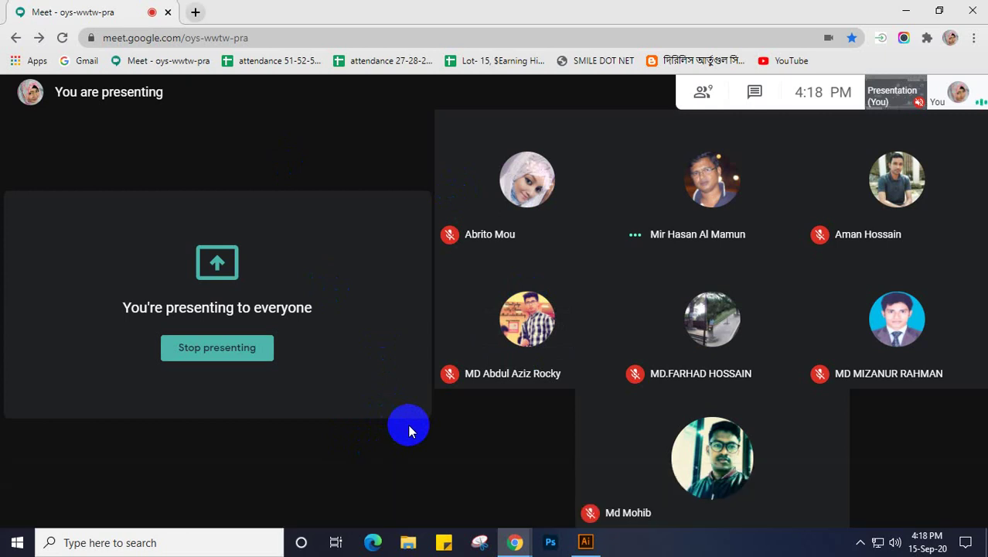
{"action": "left_click", "coordinate": [261, 365]}
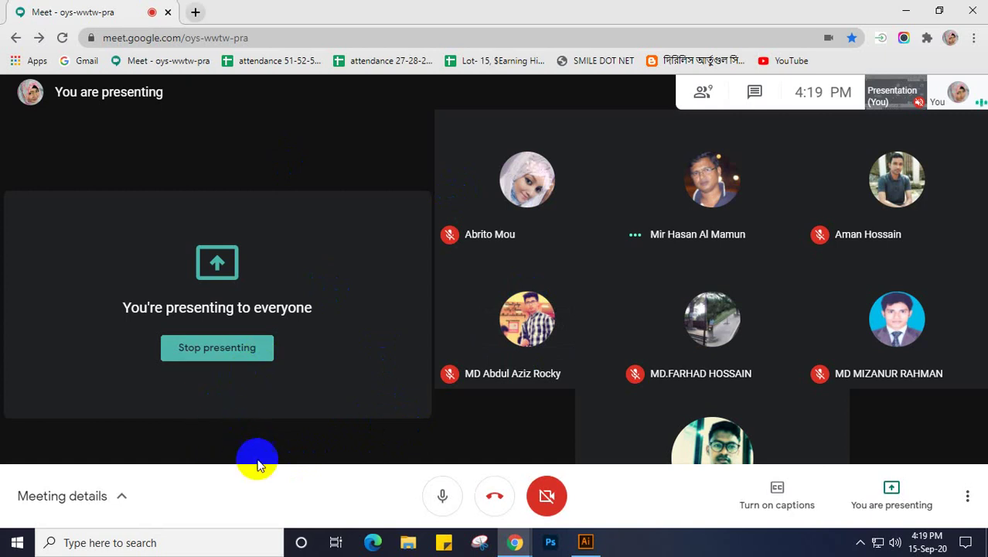
{"action": "left_click", "coordinate": [264, 362]}
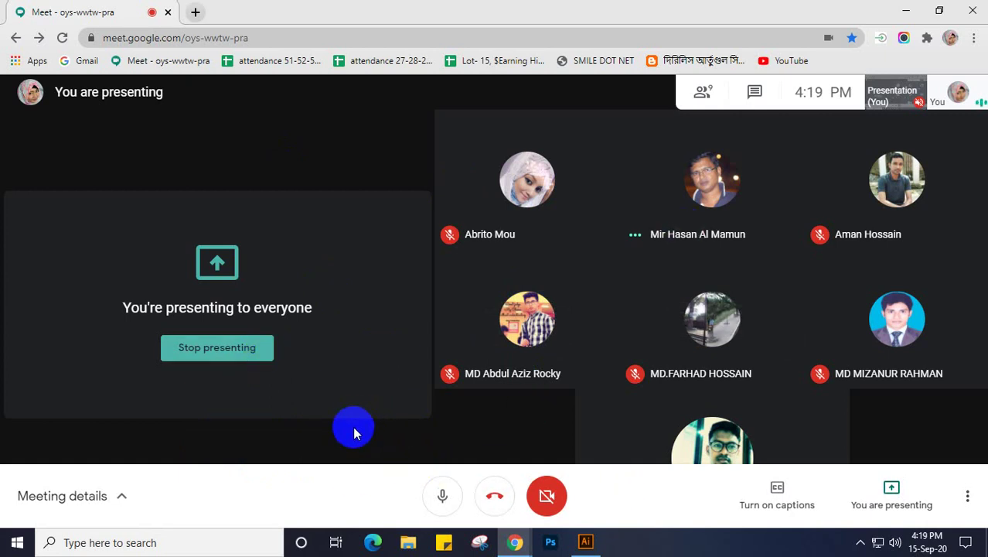
{"action": "left_click", "coordinate": [264, 357]}
{"action": "left_click", "coordinate": [264, 360]}
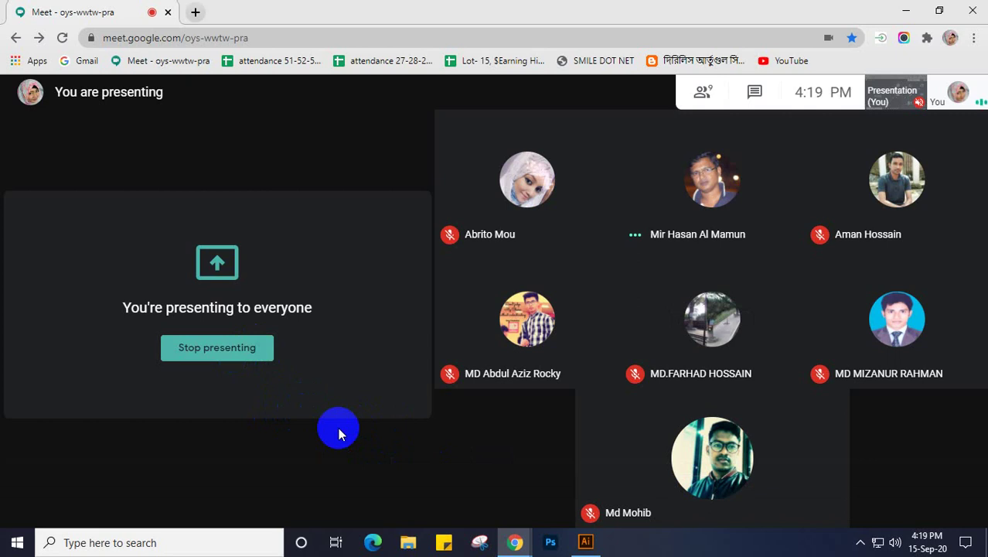
Step: Switch back to Illustrator and examine the cats, pumpkins and moon on the reference T-shirt up close
{"action": "left_click", "coordinate": [586, 543]}
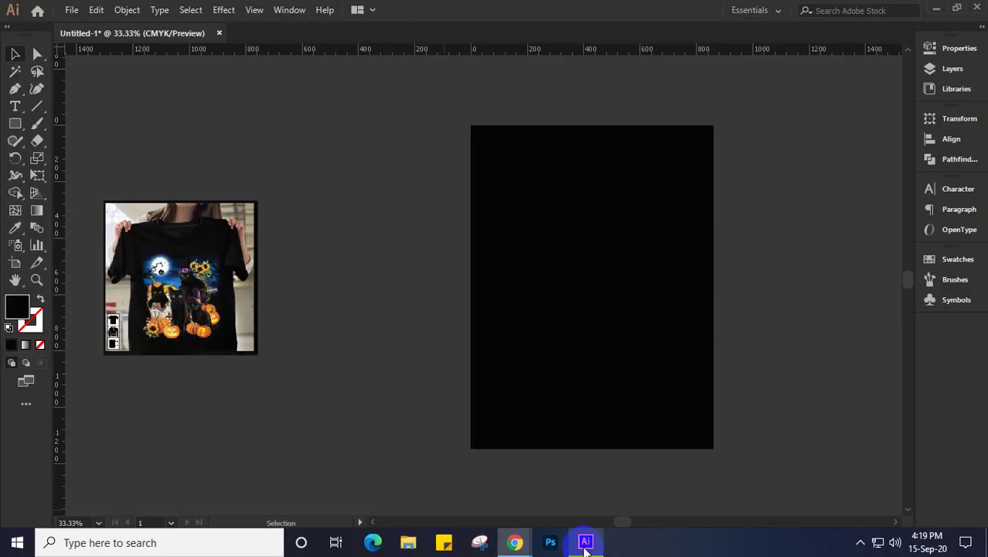
{"action": "left_click", "coordinate": [182, 283]}
{"action": "key", "text": "ctrl+plus"}
{"action": "key", "text": "ctrl+plus"}
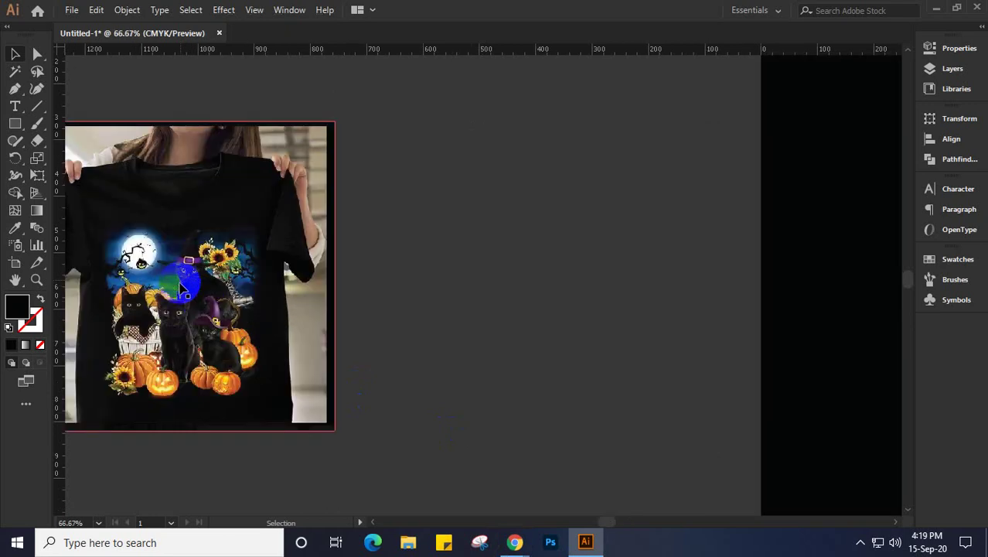
{"action": "scroll", "coordinate": [365, 326], "scroll_direction": "left", "scroll_amount": 3}
{"action": "scroll", "coordinate": [366, 326], "scroll_direction": "up", "scroll_amount": 1}
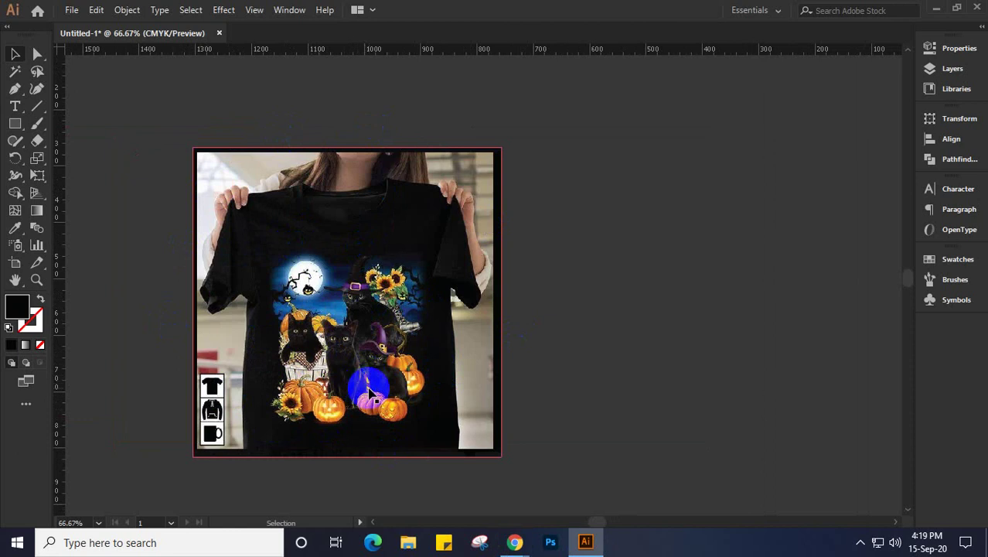
Step: Hide the rulers around the canvas
{"action": "left_click", "coordinate": [537, 364]}
{"action": "key", "text": "space"}
{"action": "scroll", "coordinate": [619, 406], "scroll_direction": "right", "scroll_amount": 6}
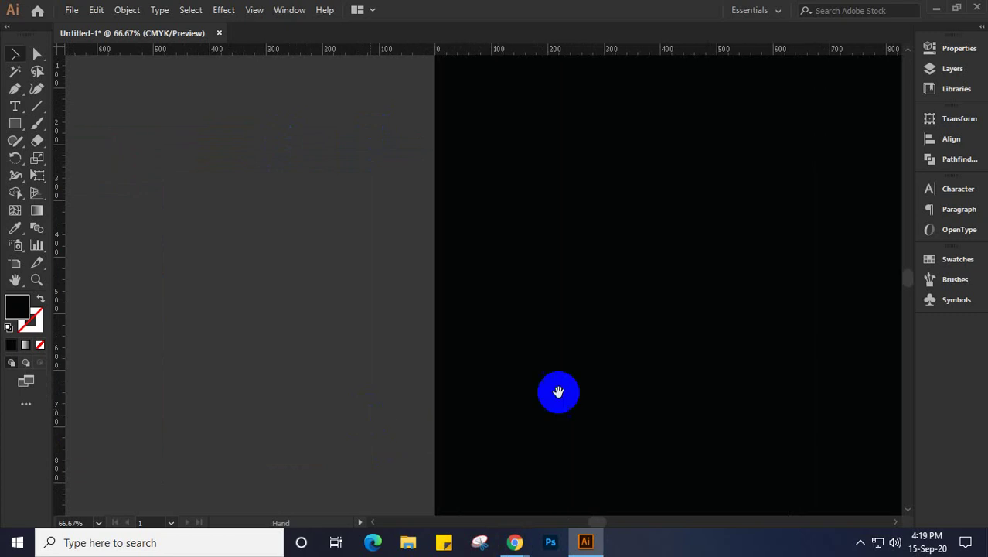
{"action": "scroll", "coordinate": [626, 393], "scroll_direction": "down", "scroll_amount": 1}
{"action": "key", "text": "space"}
{"action": "left_click_drag", "start_coordinate": [698, 387], "coordinate": [478, 318]}
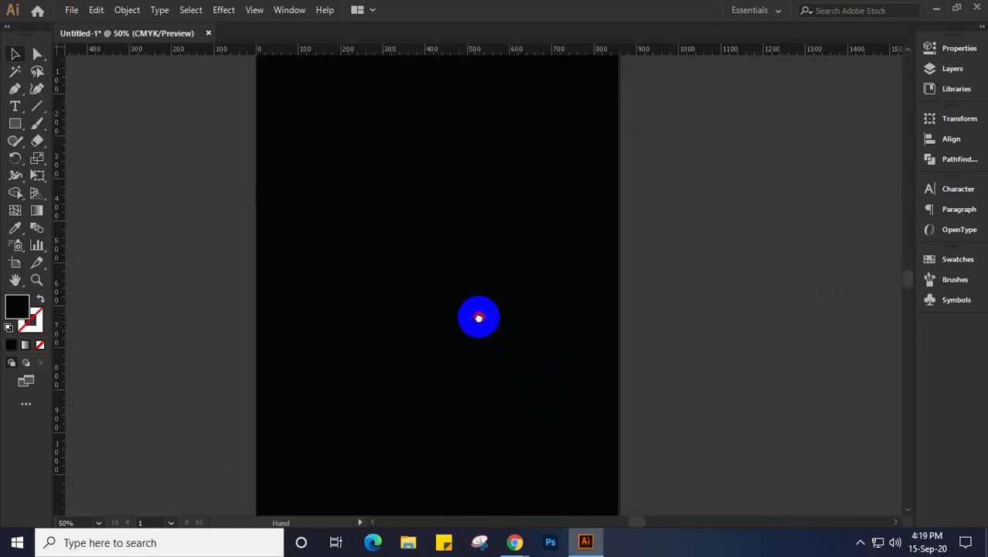
{"action": "scroll", "coordinate": [479, 318], "scroll_direction": "down", "scroll_amount": 1}
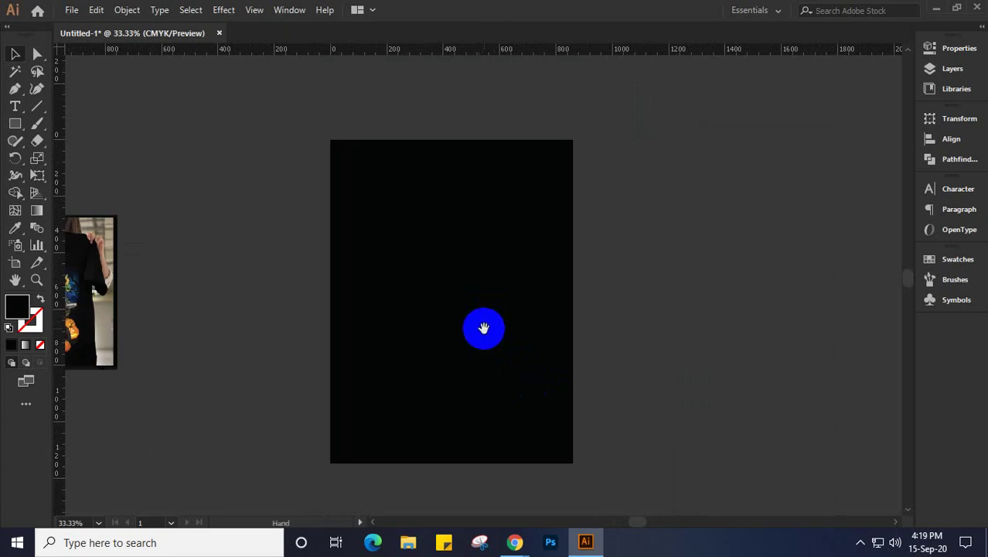
{"action": "scroll", "coordinate": [481, 323], "scroll_direction": "up", "scroll_amount": 2}
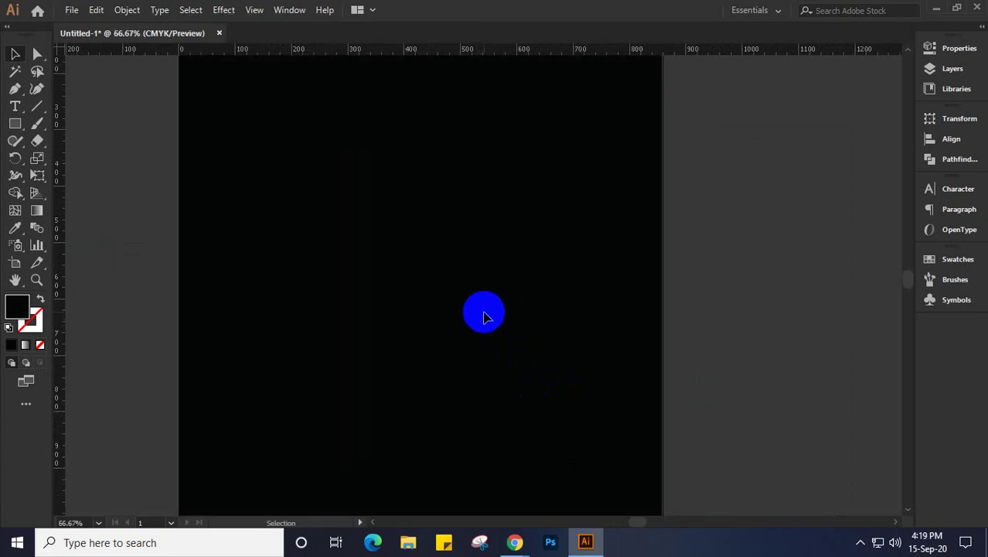
{"action": "key", "text": "ctrl+r"}
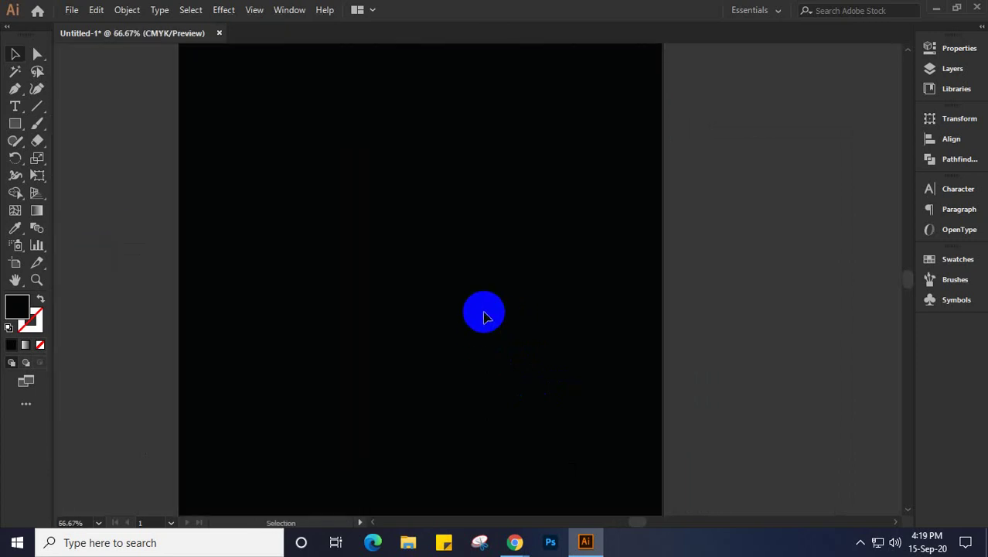
Step: Draw a circle about 350 px in diameter near the middle of the black artboard
{"action": "scroll", "coordinate": [484, 316], "scroll_direction": "down", "scroll_amount": 1}
{"action": "key", "text": "space"}
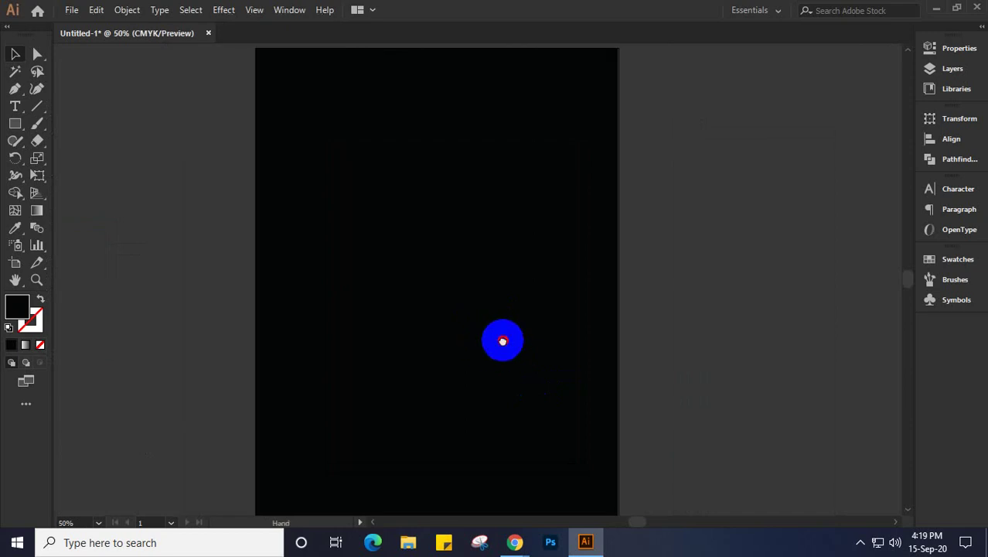
{"action": "left_click_drag", "start_coordinate": [506, 341], "coordinate": [517, 338]}
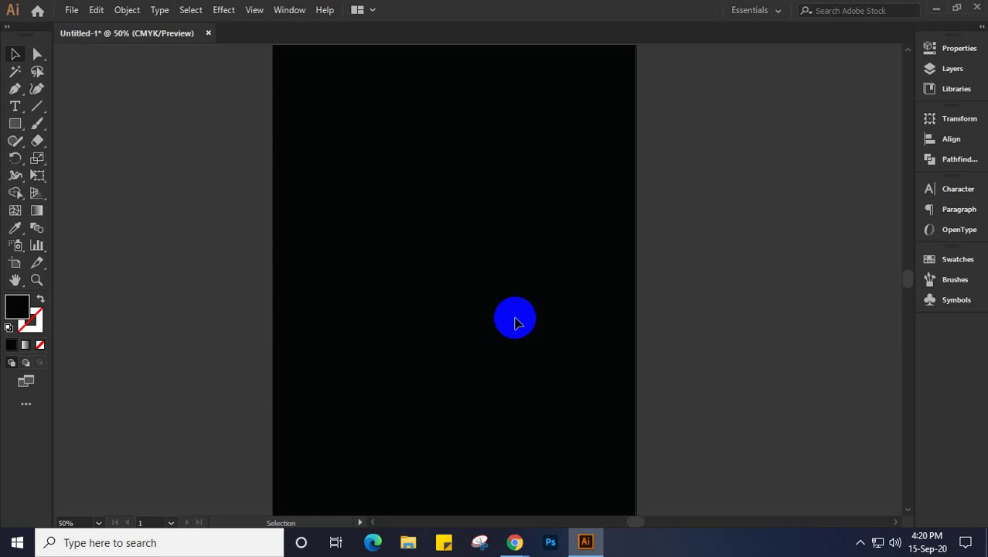
{"action": "left_click", "coordinate": [14, 125]}
{"action": "left_click_drag", "start_coordinate": [14, 126], "coordinate": [89, 161]}
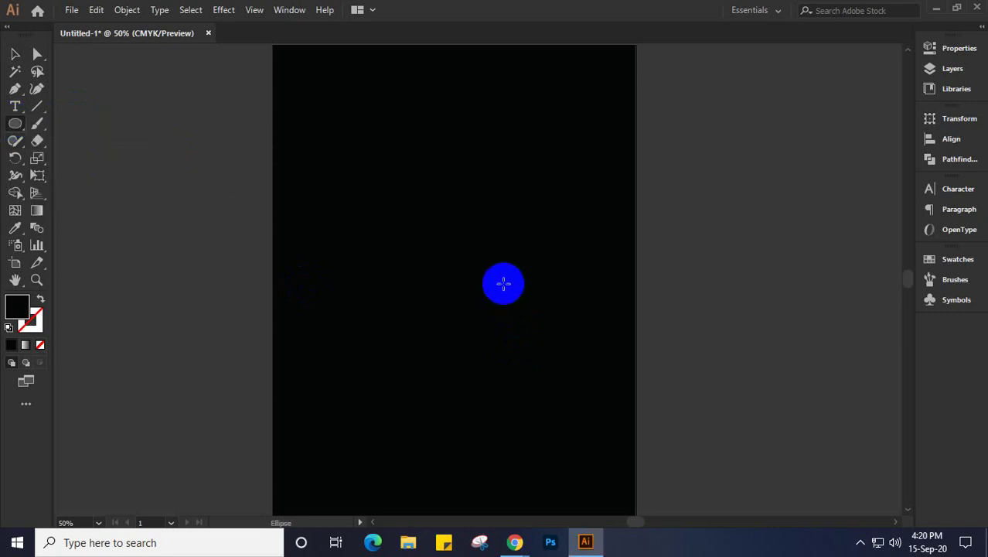
{"action": "left_click_drag", "start_coordinate": [375, 202], "coordinate": [505, 349]}
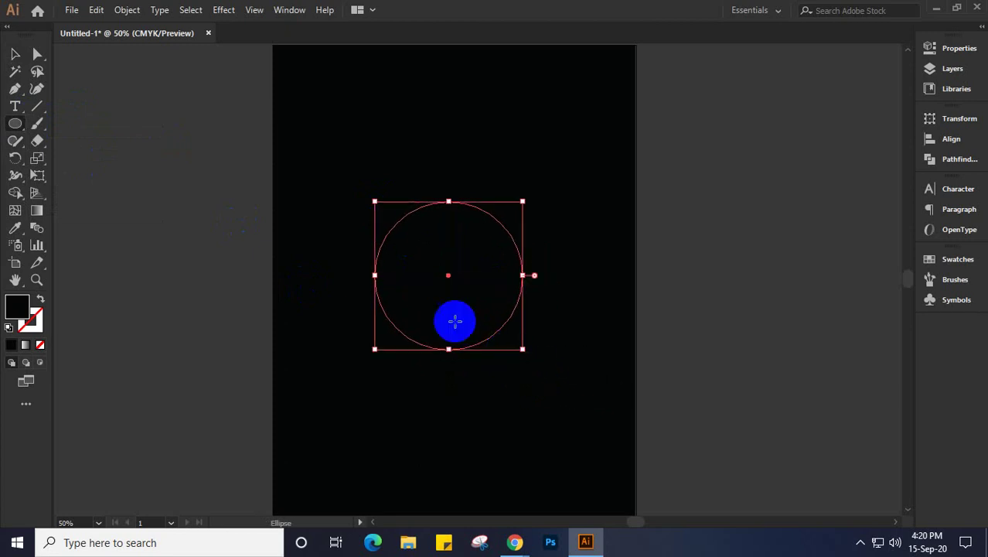
Step: Set the circle's fill color to white (ffffff)
{"action": "left_click", "coordinate": [11, 54]}
{"action": "left_click", "coordinate": [25, 305]}
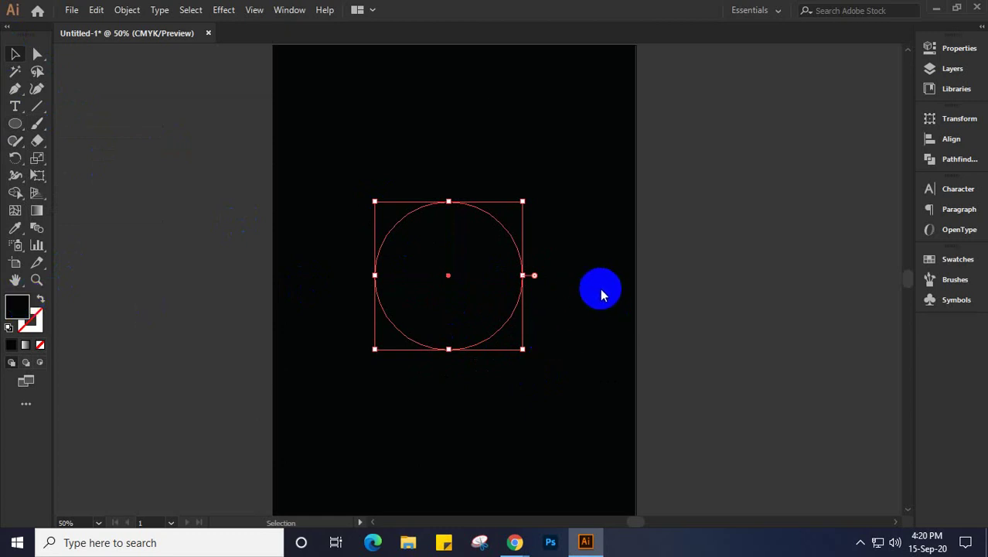
{"action": "left_click_drag", "start_coordinate": [173, 234], "coordinate": [88, 142]}
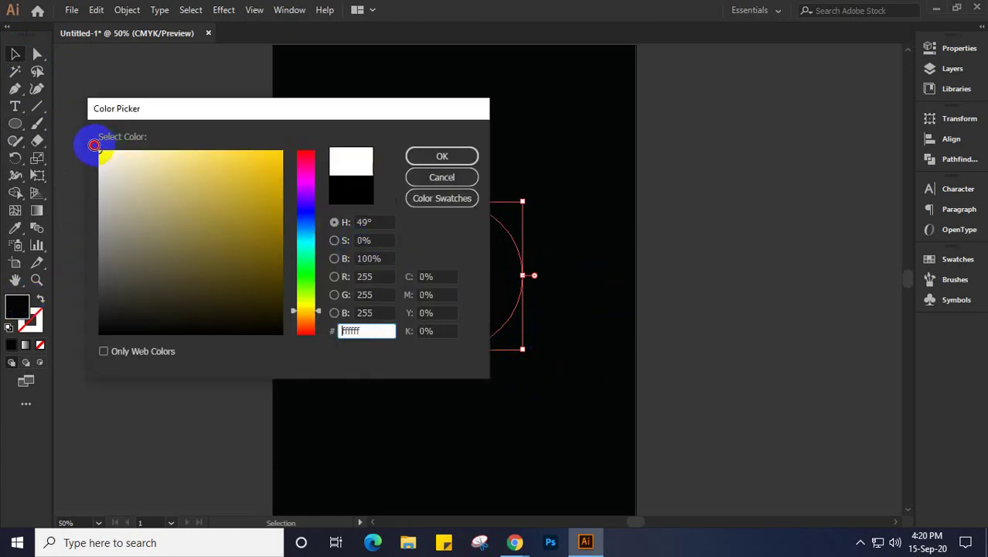
{"action": "left_click", "coordinate": [412, 157]}
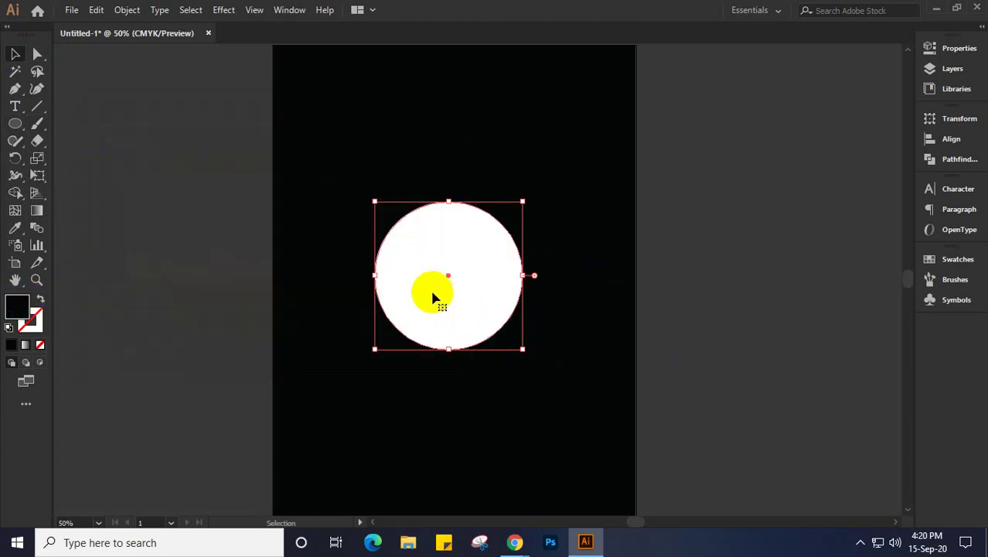
Step: Move the reference T-shirt image close beside the artboard and shift the white circle slightly upward
{"action": "scroll", "coordinate": [480, 304], "scroll_direction": "down", "scroll_amount": 1}
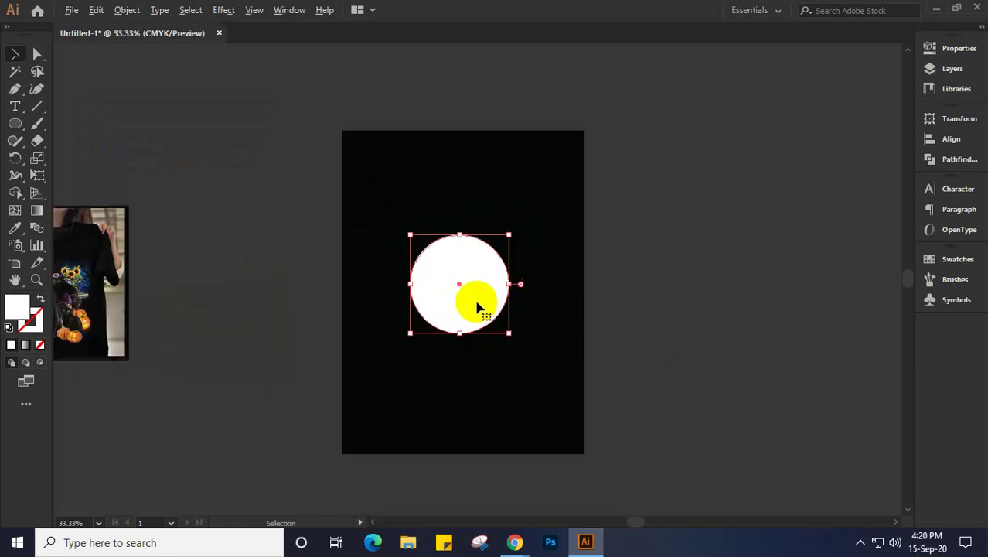
{"action": "left_click_drag", "start_coordinate": [116, 280], "coordinate": [299, 283]}
{"action": "left_click", "coordinate": [472, 302]}
{"action": "left_click_drag", "start_coordinate": [472, 303], "coordinate": [474, 298]}
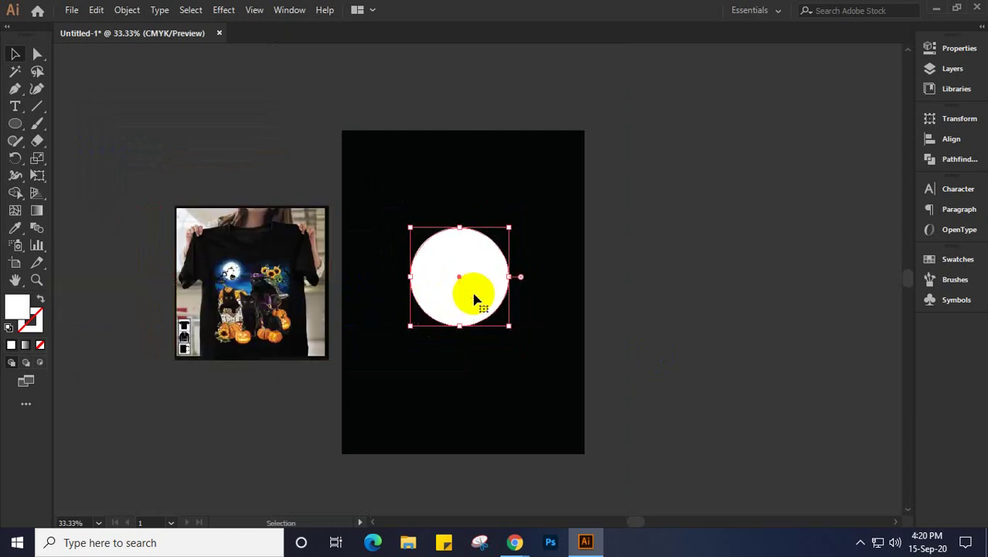
{"action": "left_click", "coordinate": [223, 10]}
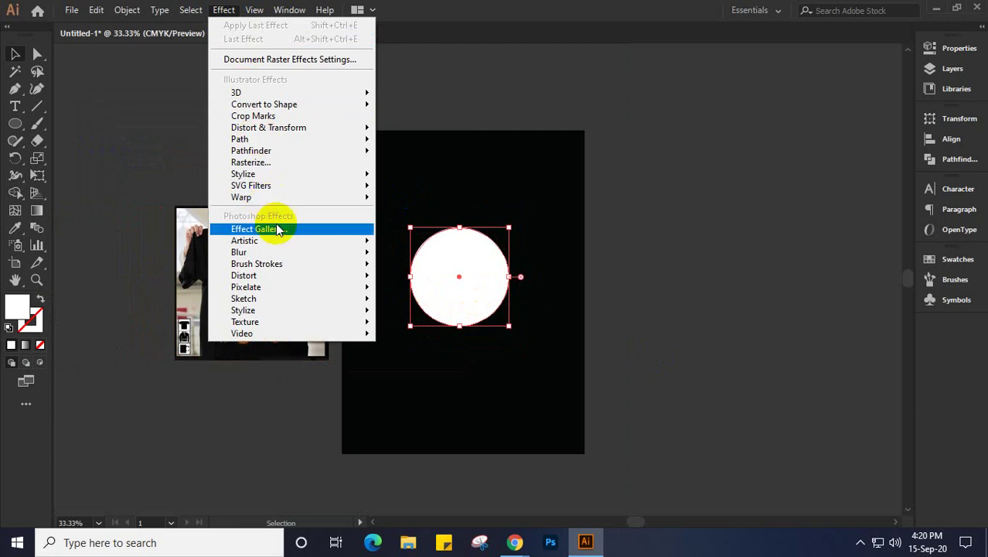
{"action": "left_click", "coordinate": [265, 163]}
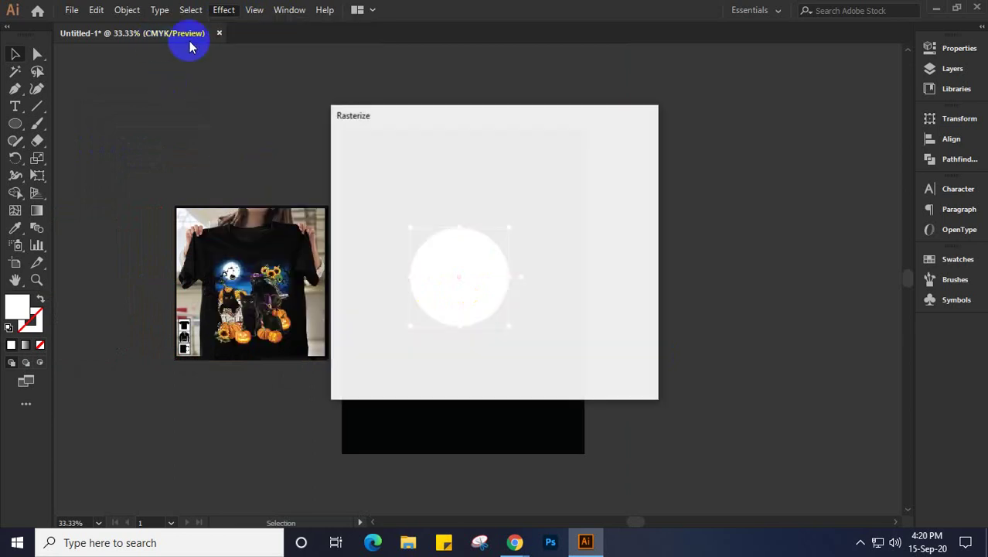
{"action": "left_click", "coordinate": [596, 366]}
Step: Try a Feather effect with a 20 px radius on the white circle, with the preview turned on
{"action": "left_click", "coordinate": [224, 10]}
{"action": "mouse_move", "coordinate": [246, 174]}
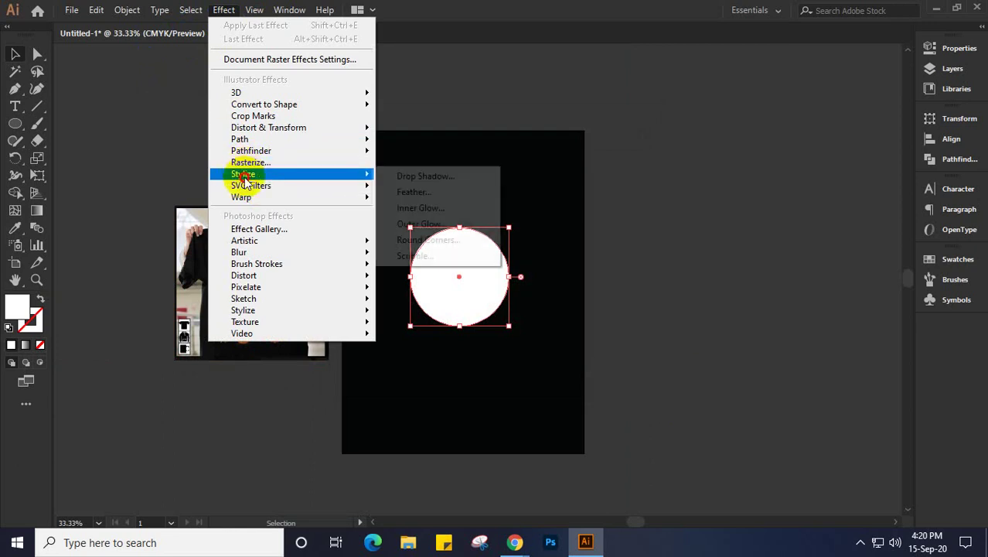
{"action": "left_click", "coordinate": [437, 193]}
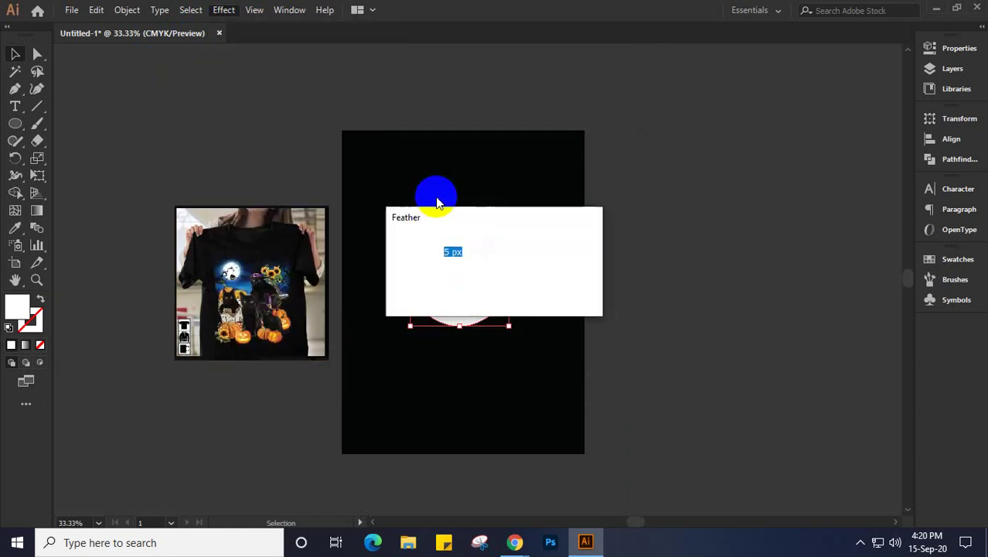
{"action": "left_click_drag", "start_coordinate": [481, 218], "coordinate": [698, 116]}
{"action": "left_click", "coordinate": [640, 180]}
{"action": "double_click", "coordinate": [679, 145]}
{"action": "key", "text": "Up"}
{"action": "key", "text": "Up"}
{"action": "key", "text": "Up"}
{"action": "key", "text": "Up"}
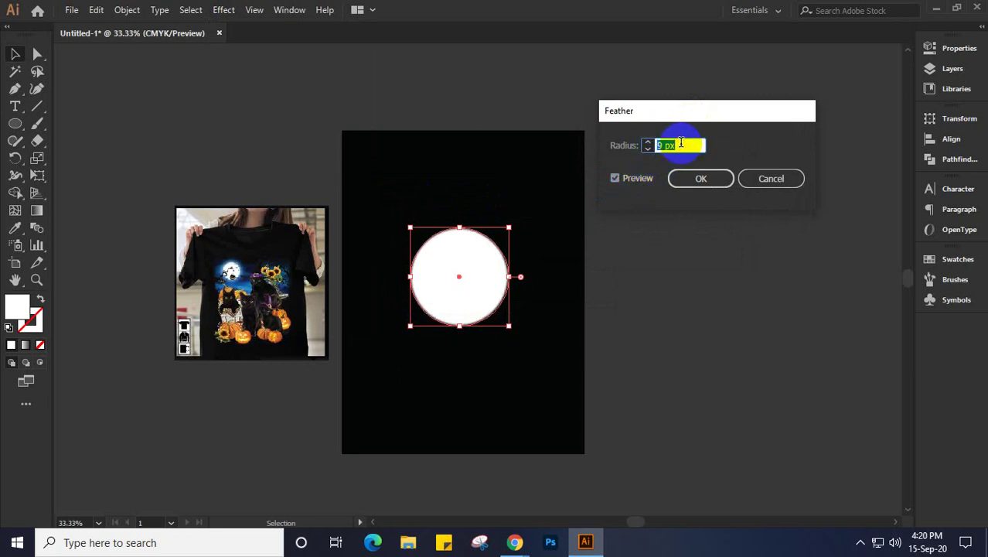
{"action": "key", "text": "Up"}
{"action": "key", "text": "Up"}
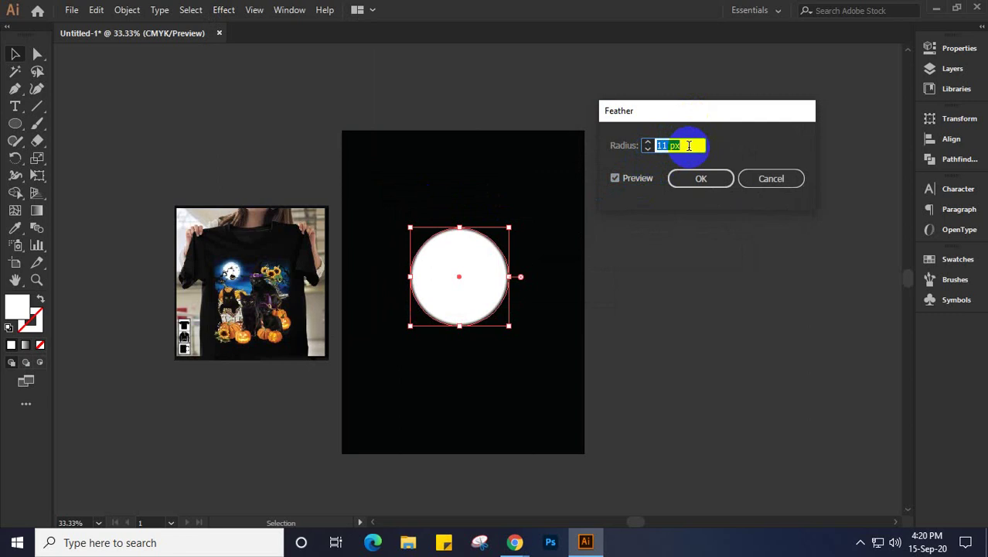
{"action": "type", "text": "20"}
{"action": "key", "text": "Tab"}
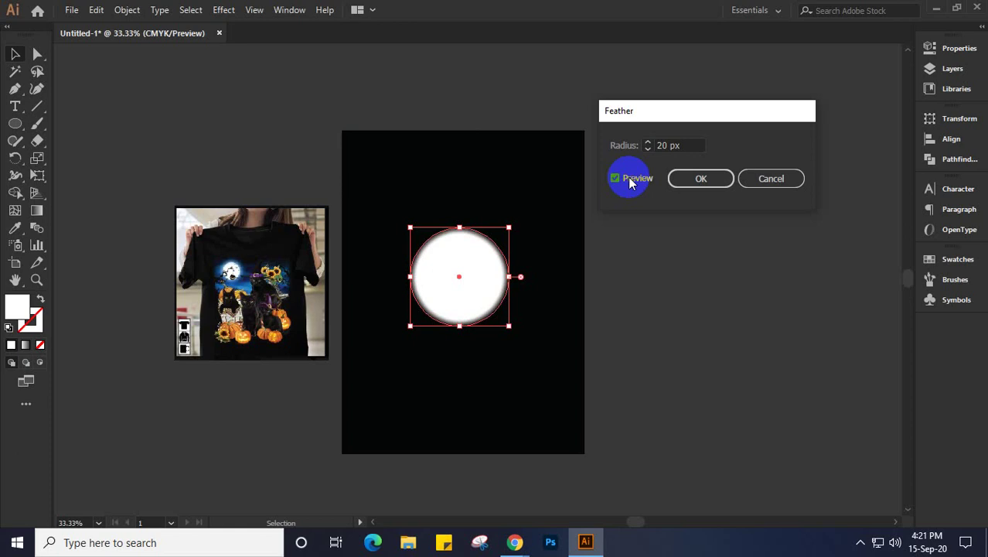
{"action": "left_click", "coordinate": [693, 184]}
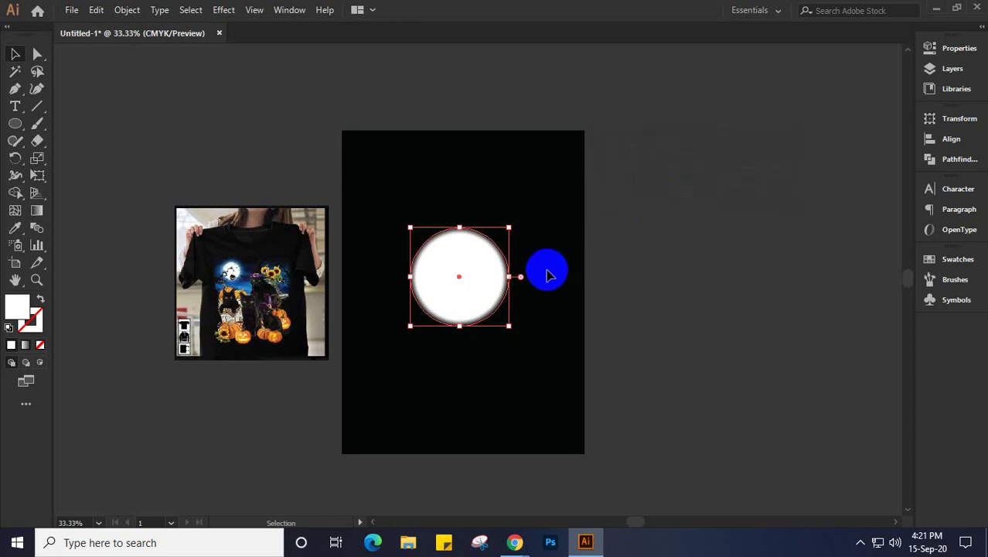
Step: Undo the Feather effect on the white circle
{"action": "key", "text": "a"}
{"action": "key", "text": "ctrl+z"}
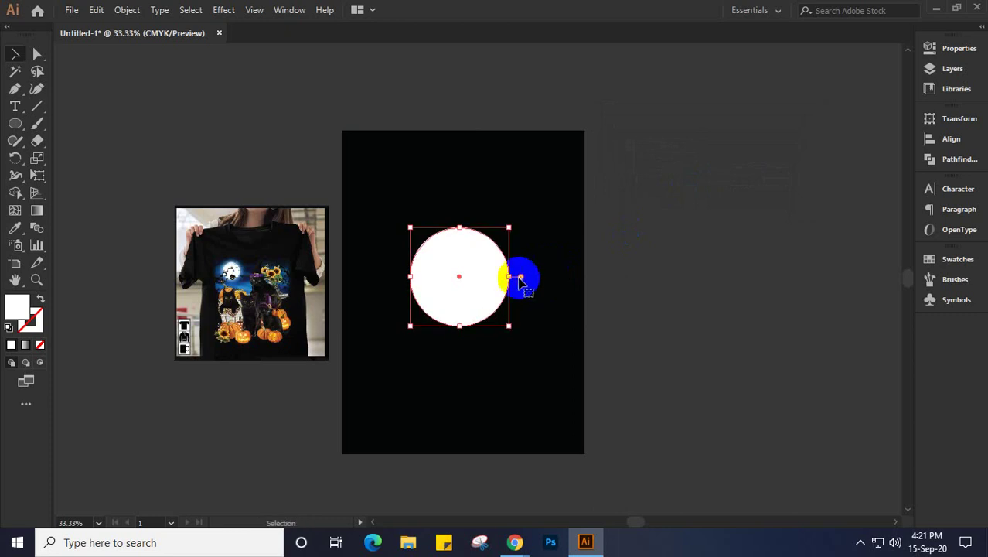
{"action": "key", "text": "v"}
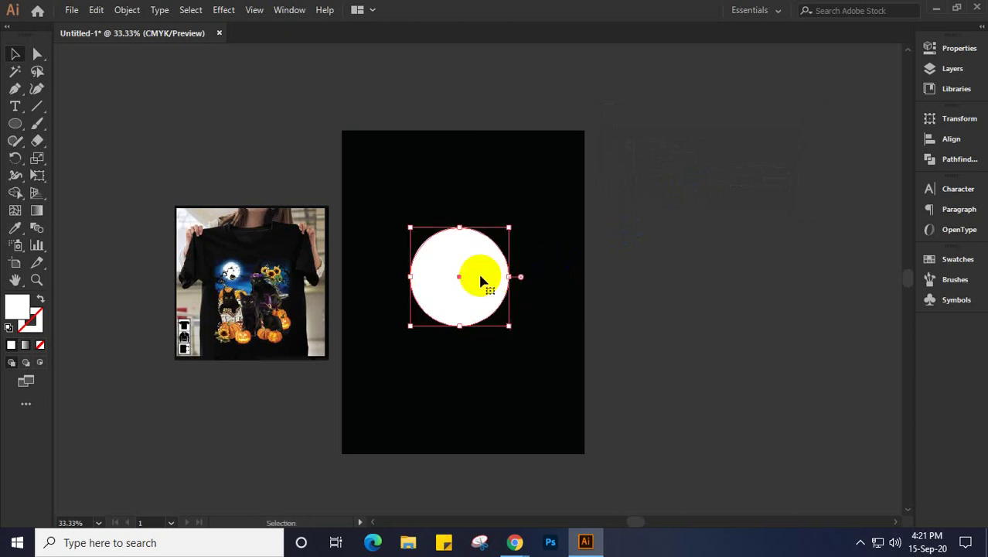
Step: Display the white circle's properties and check the Offset Path settings without applying an offset
{"action": "left_click", "coordinate": [962, 48]}
{"action": "left_click", "coordinate": [845, 325]}
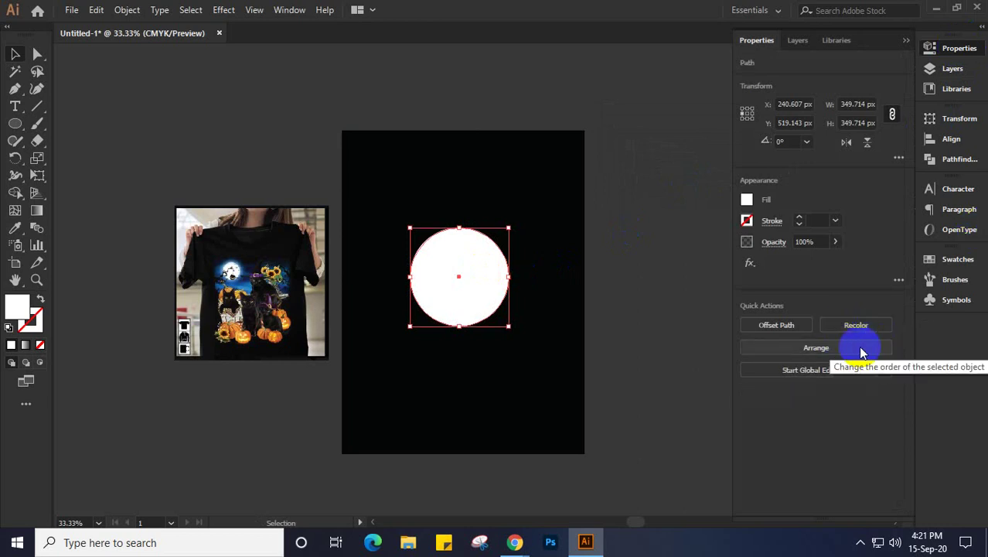
{"action": "left_click", "coordinate": [788, 325]}
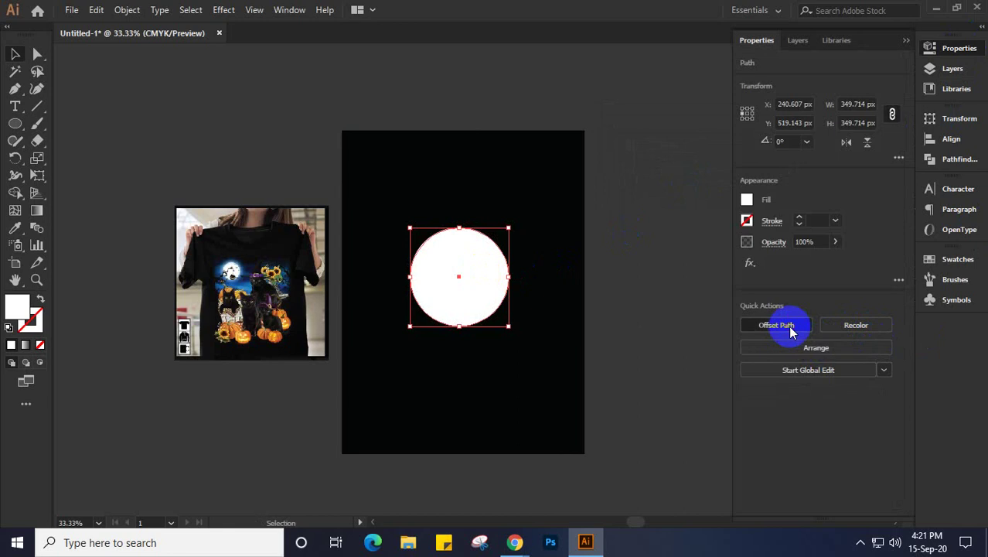
{"action": "left_click", "coordinate": [820, 205]}
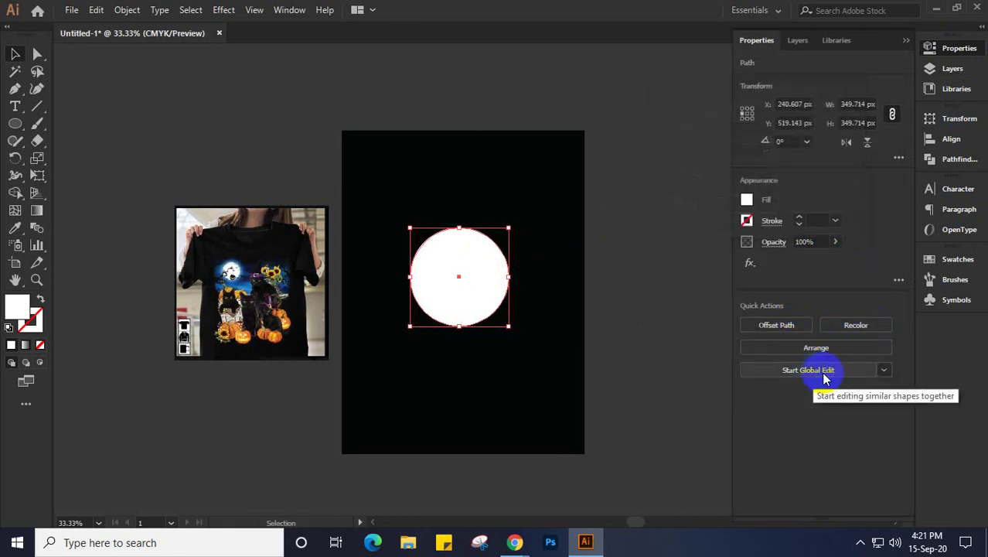
Step: Turn off Include Objects On Canvas in the Global Edit options
{"action": "left_click", "coordinate": [884, 370]}
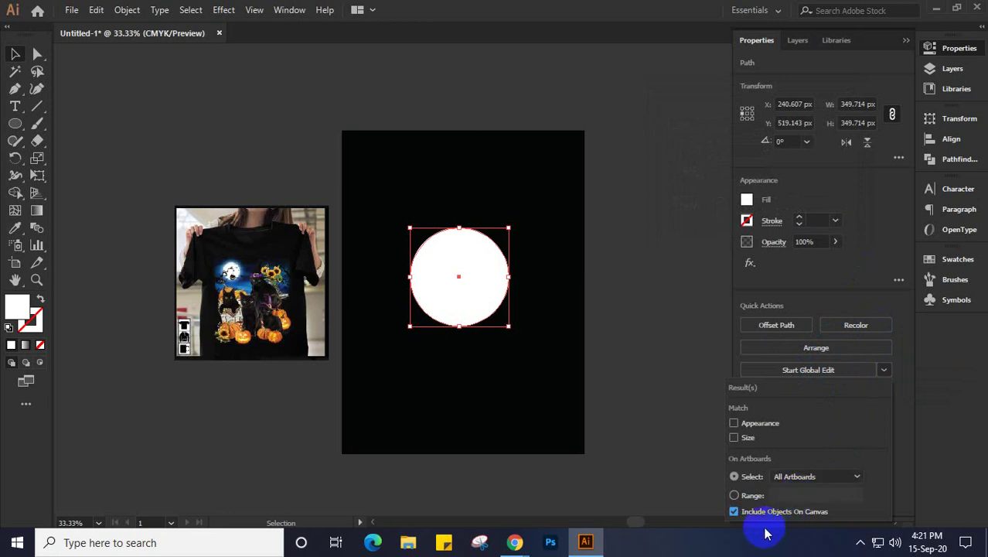
{"action": "left_click", "coordinate": [734, 511]}
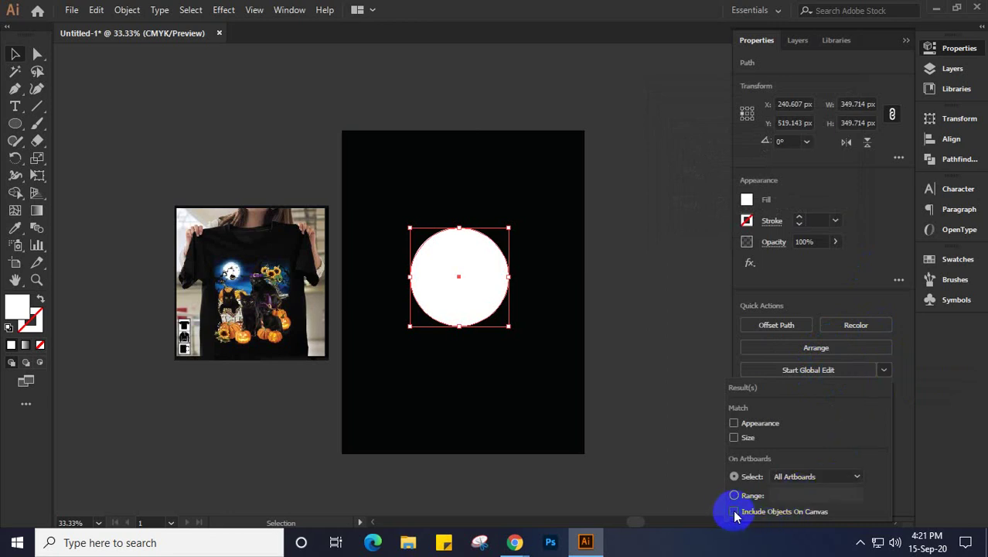
{"action": "left_click", "coordinate": [884, 370]}
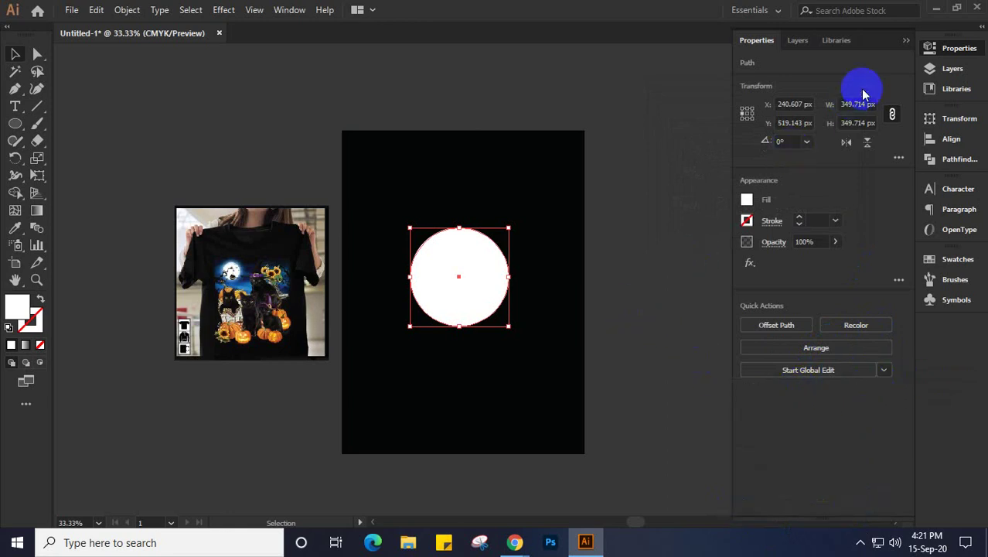
Step: Try an Outer Glow on the white circle in Normal mode with a white glow colour and the preview turned on
{"action": "left_click", "coordinate": [466, 269]}
{"action": "key", "text": "a"}
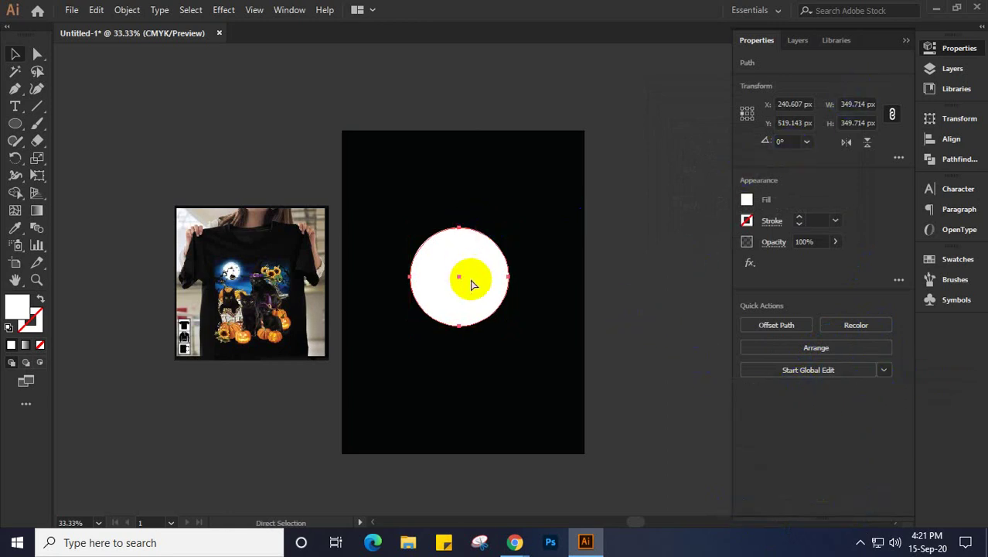
{"action": "key", "text": "v"}
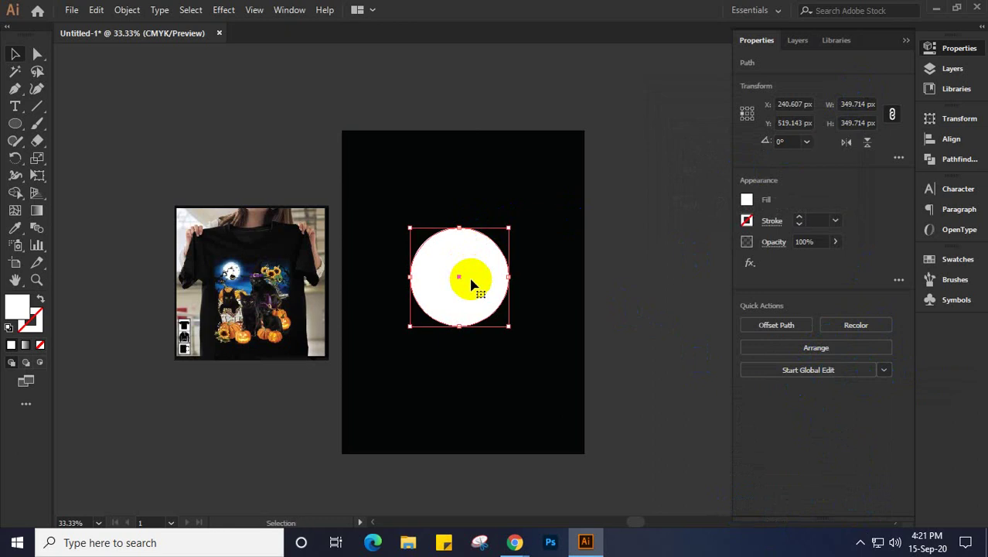
{"action": "left_click", "coordinate": [222, 11]}
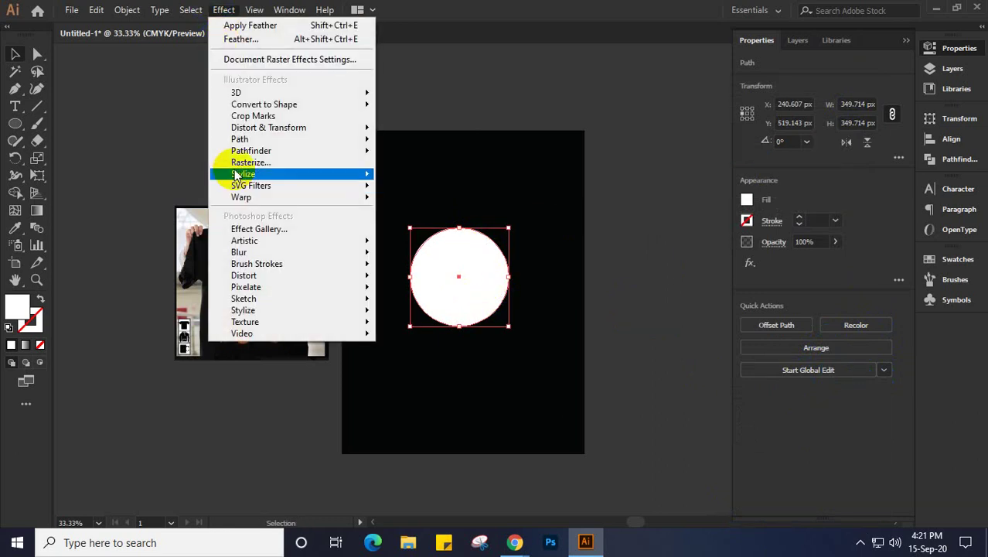
{"action": "mouse_move", "coordinate": [242, 173]}
{"action": "left_click", "coordinate": [424, 224]}
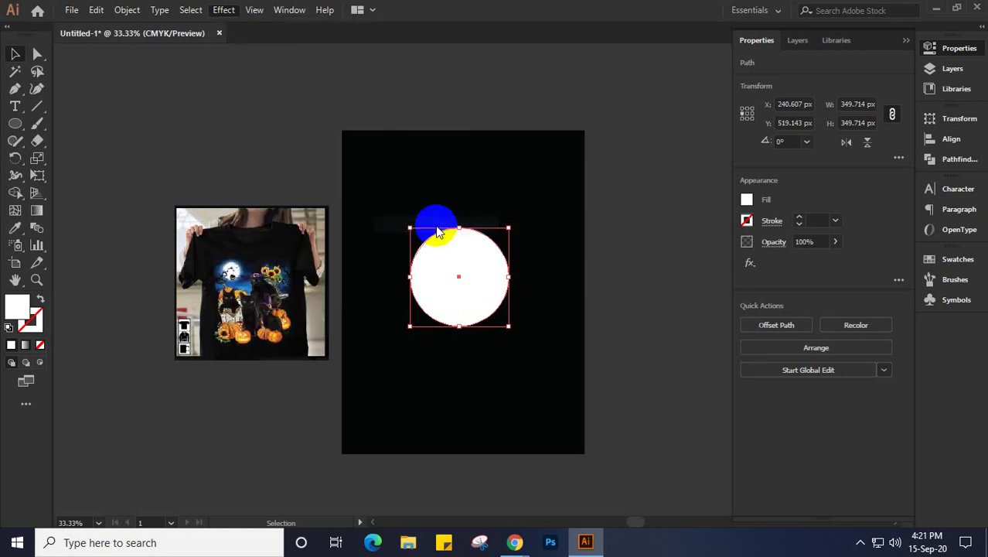
{"action": "left_click", "coordinate": [615, 195]}
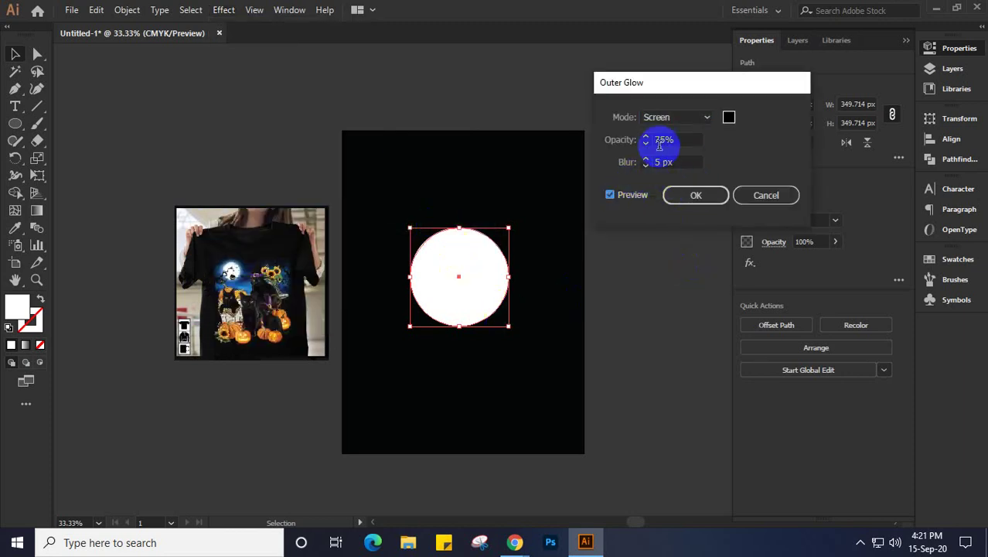
{"action": "left_click", "coordinate": [710, 118]}
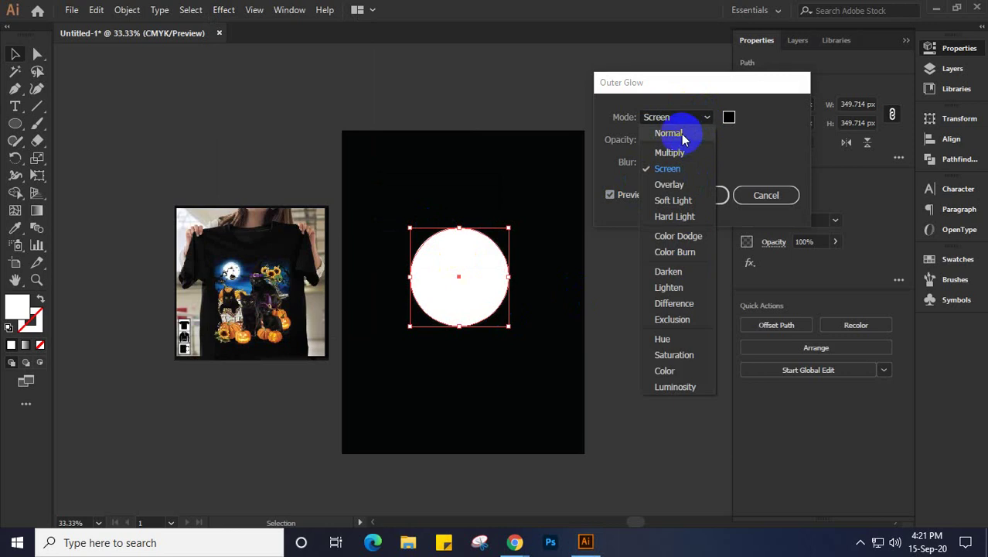
{"action": "left_click", "coordinate": [685, 131]}
{"action": "left_click", "coordinate": [728, 118]}
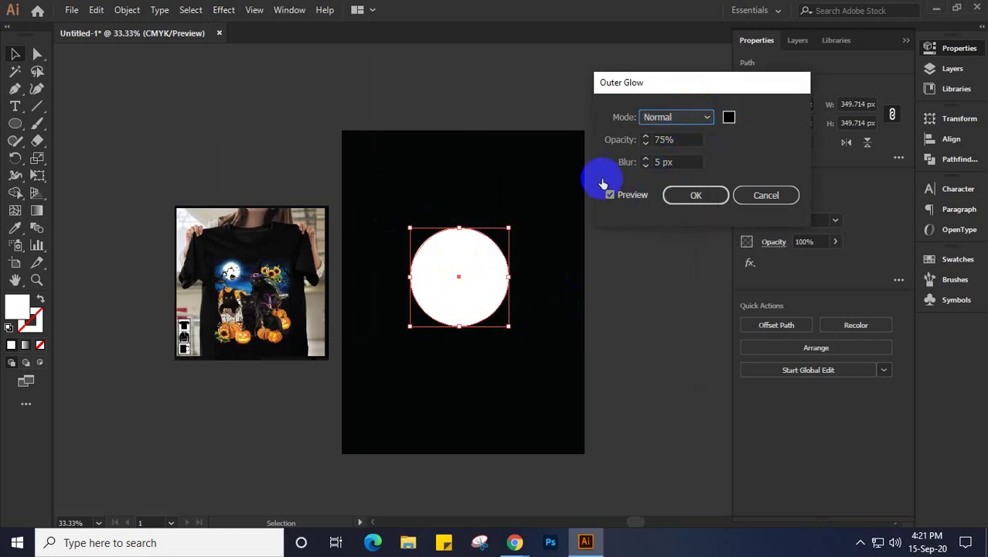
{"action": "mouse_move", "coordinate": [163, 193]}
{"action": "left_mouse_down"}
{"action": "mouse_move", "coordinate": [72, 165]}
{"action": "mouse_move", "coordinate": [73, 126]}
{"action": "mouse_move", "coordinate": [95, 125]}
{"action": "left_mouse_up"}
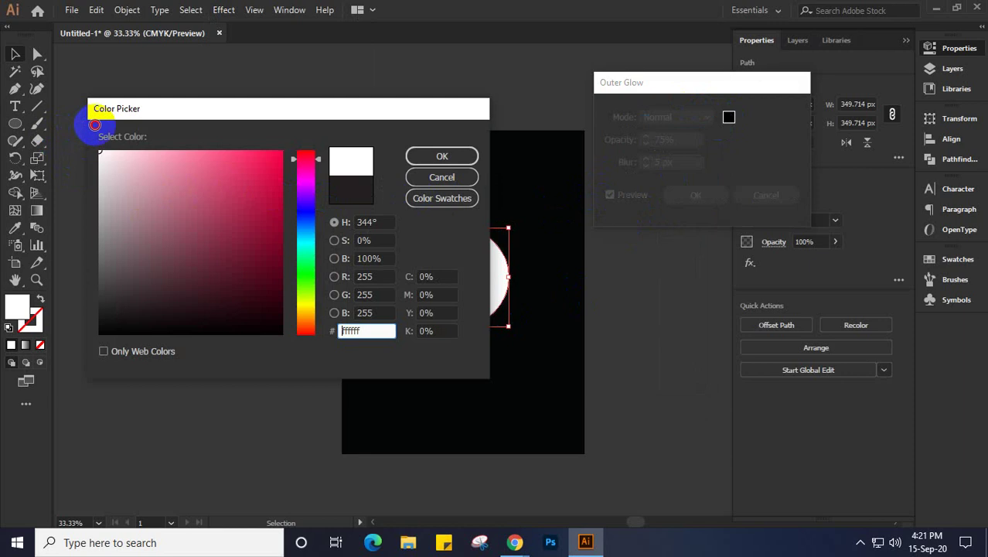
{"action": "left_click", "coordinate": [427, 158]}
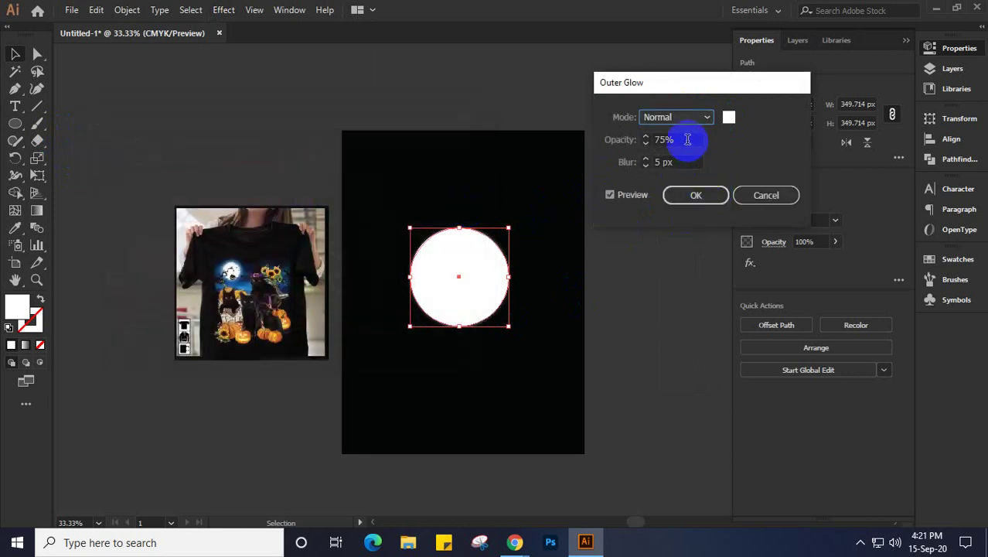
Step: Try the glow at 100% opacity and 3 px blur, and cancel the Outer Glow effect
{"action": "left_click_drag", "start_coordinate": [688, 139], "coordinate": [617, 141]}
{"action": "type", "text": "10"}
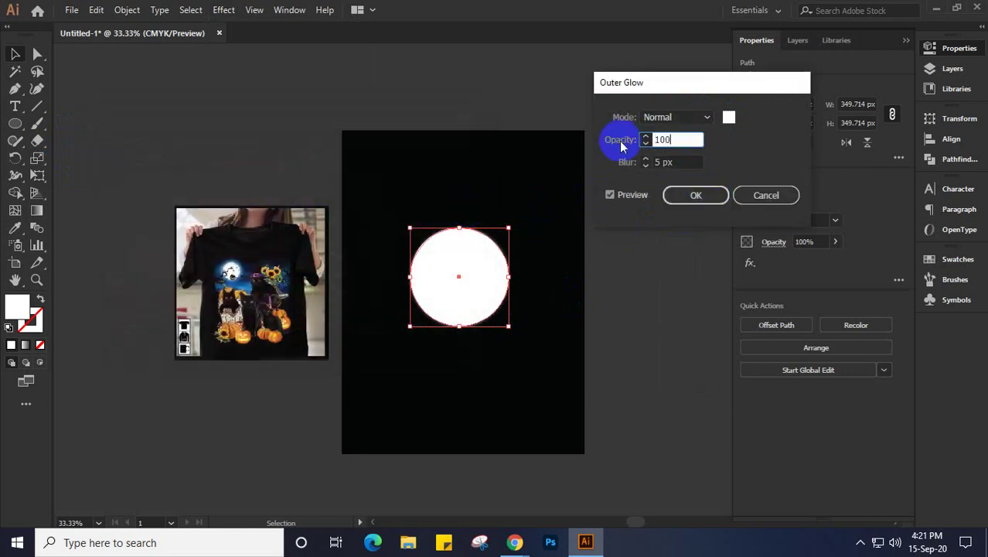
{"action": "type", "text": "0"}
{"action": "left_click", "coordinate": [681, 161]}
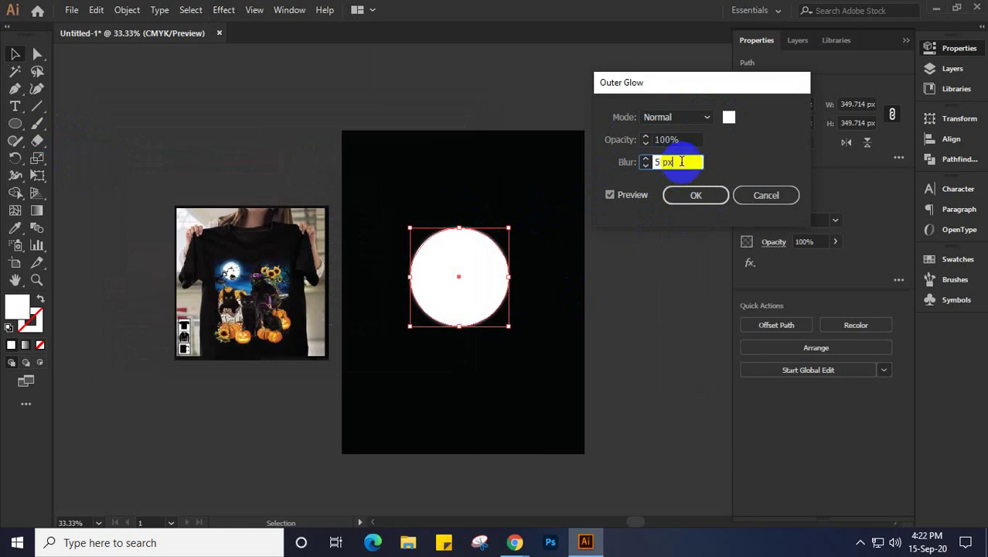
{"action": "key", "text": "Down"}
{"action": "key", "text": "Down"}
{"action": "key", "text": "Down"}
{"action": "key", "text": "Down"}
{"action": "key", "text": "Down"}
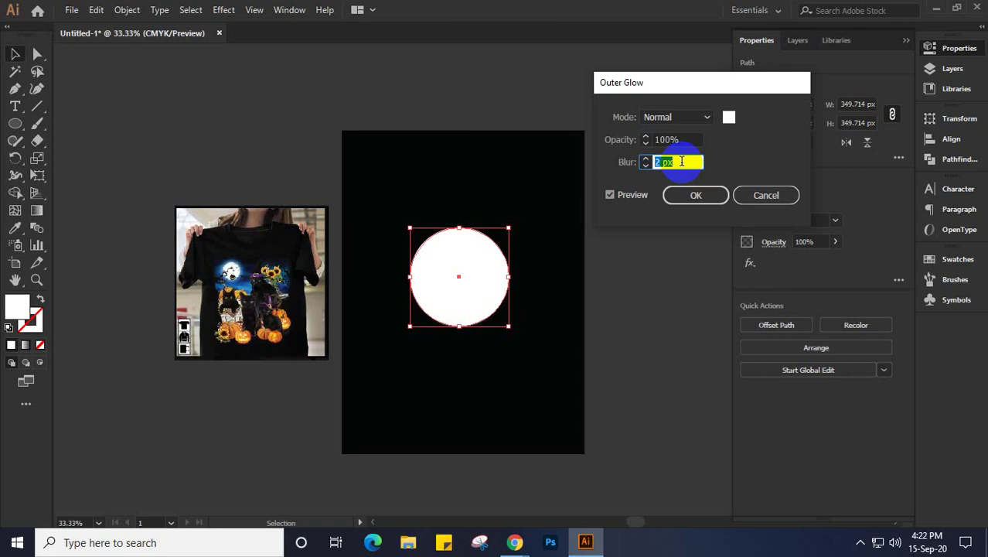
{"action": "key", "text": "Up"}
{"action": "left_click", "coordinate": [633, 196]}
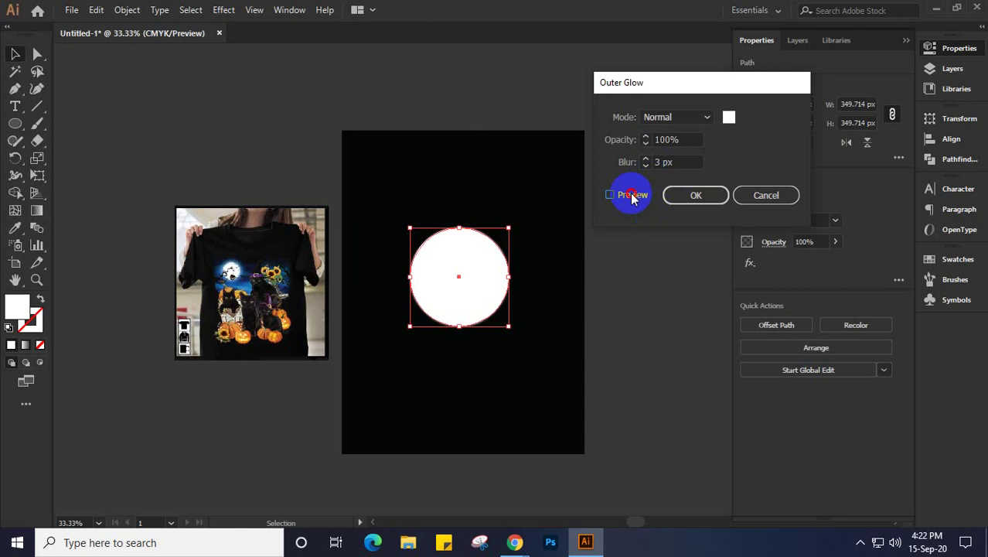
{"action": "left_click", "coordinate": [766, 194]}
Step: Collapse the properties display and open the Outer Glow settings for the white circle
{"action": "key", "text": "ctrl+1"}
{"action": "scroll", "coordinate": [481, 299], "scroll_direction": "right", "scroll_amount": 5}
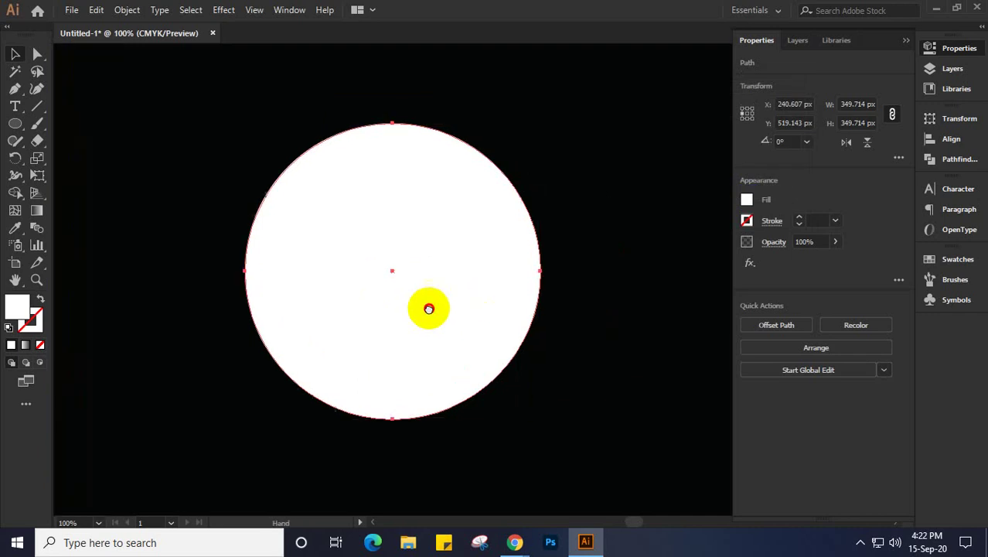
{"action": "scroll", "coordinate": [426, 307], "scroll_direction": "up", "scroll_amount": 1}
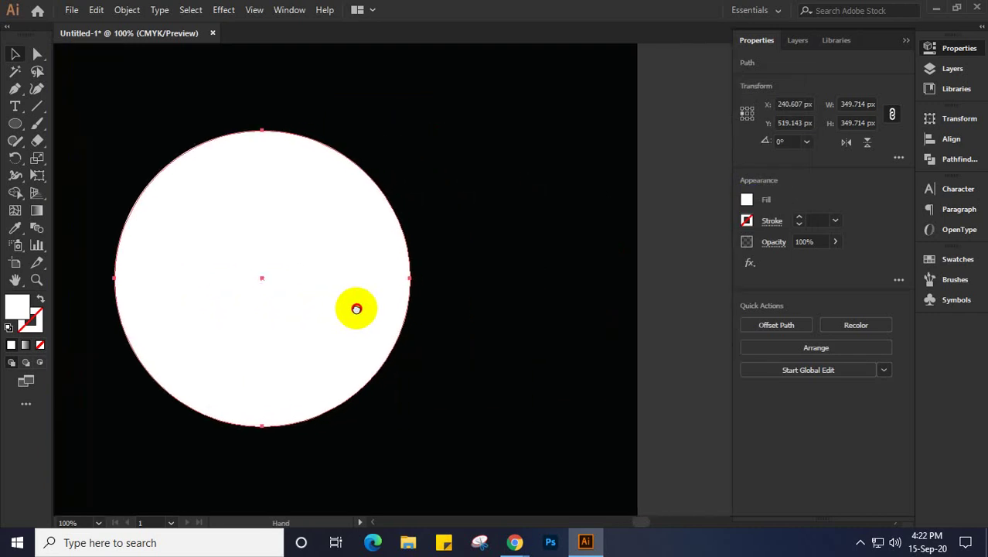
{"action": "left_click", "coordinate": [905, 40]}
{"action": "left_click", "coordinate": [223, 10]}
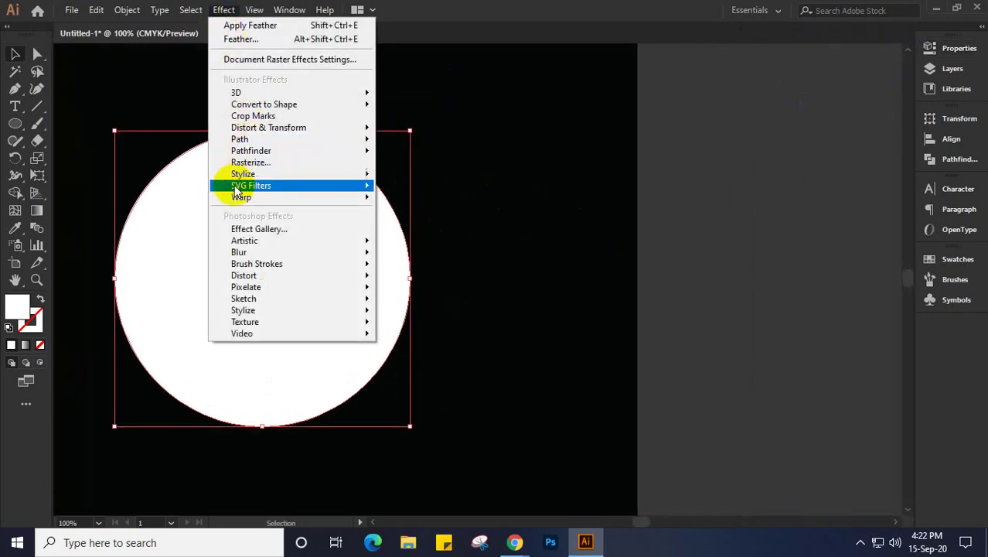
{"action": "mouse_move", "coordinate": [240, 178]}
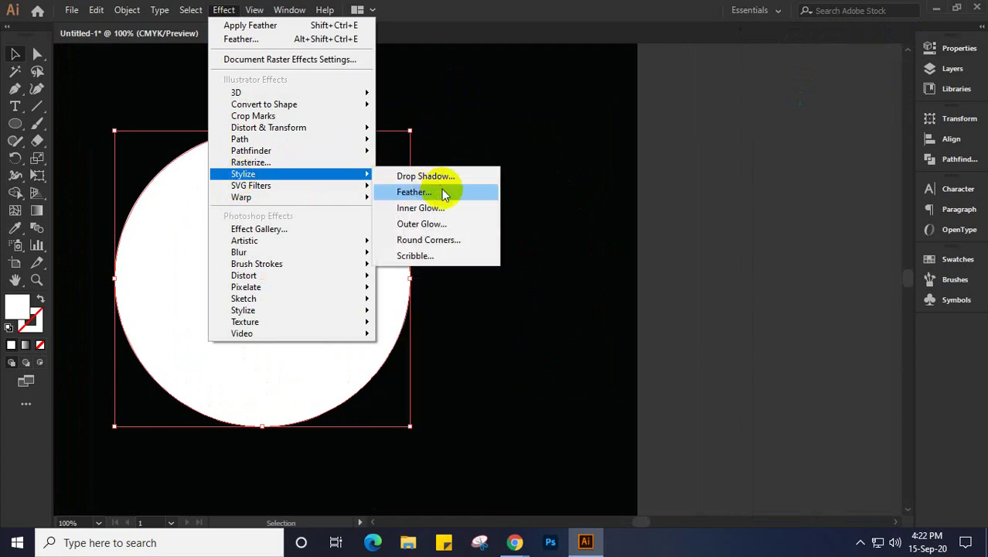
{"action": "left_click", "coordinate": [439, 177]}
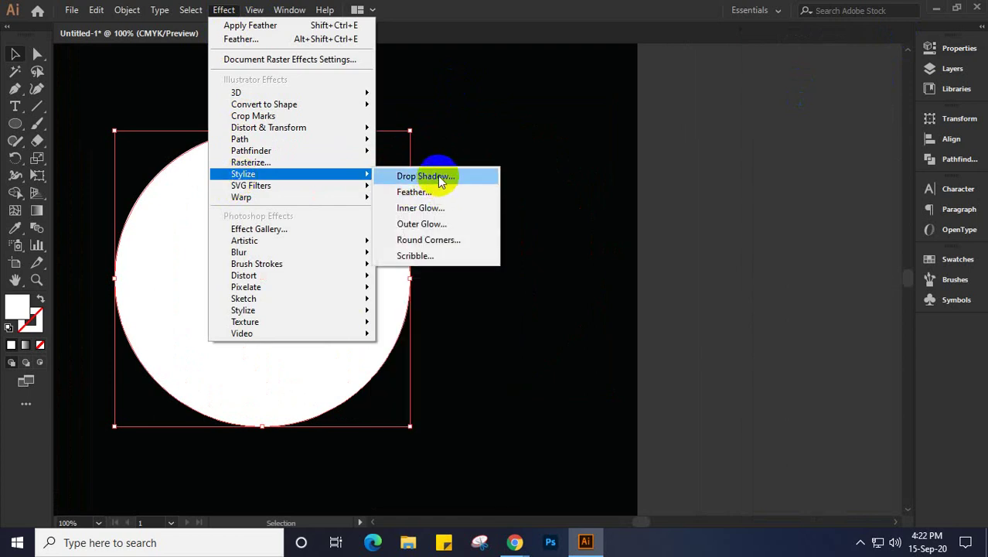
{"action": "left_click", "coordinate": [421, 224]}
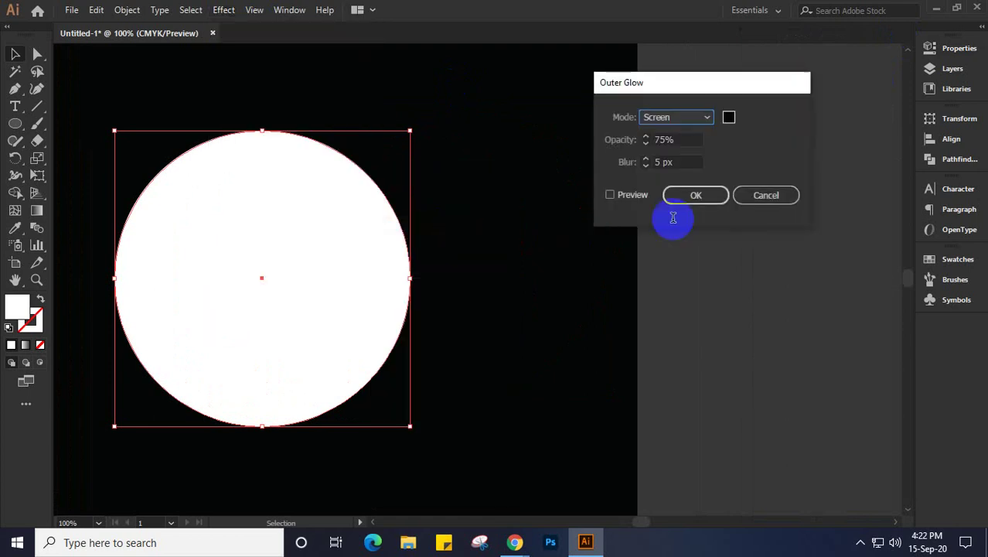
Step: Set the outer glow colour to white, keeping Screen mode, and turn on the preview
{"action": "left_click", "coordinate": [728, 117]}
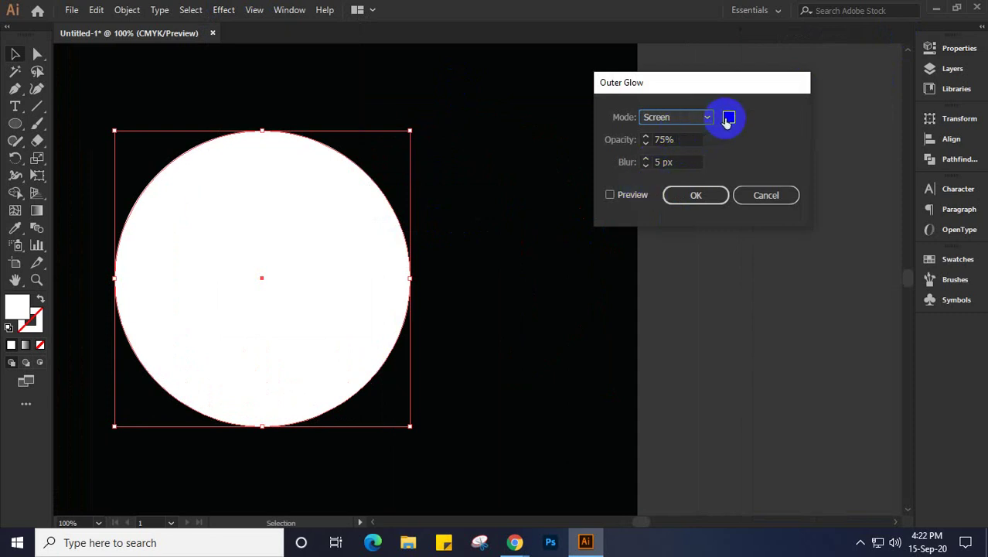
{"action": "left_click_drag", "start_coordinate": [126, 170], "coordinate": [96, 157]}
{"action": "left_click", "coordinate": [306, 243]}
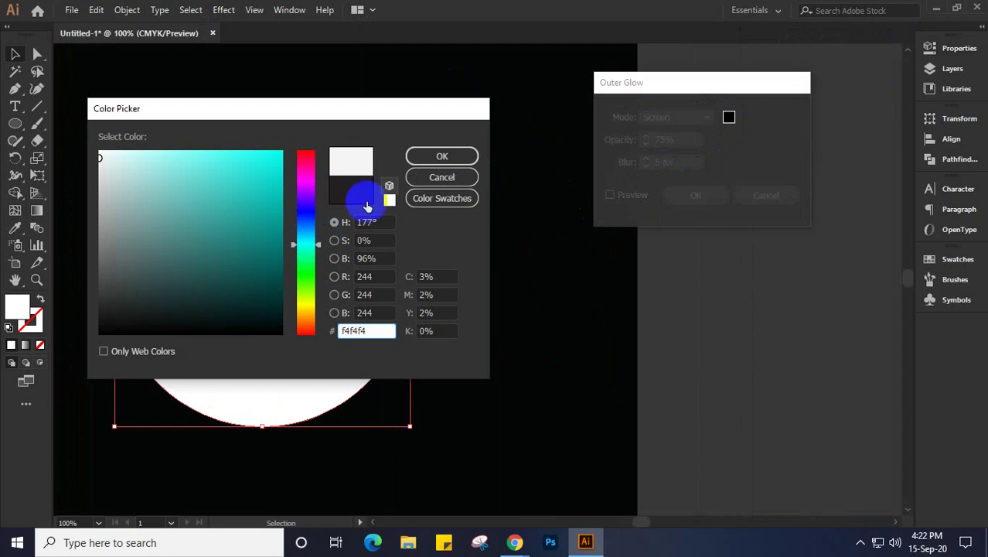
{"action": "left_click_drag", "start_coordinate": [137, 154], "coordinate": [98, 151]}
{"action": "left_click", "coordinate": [438, 156]}
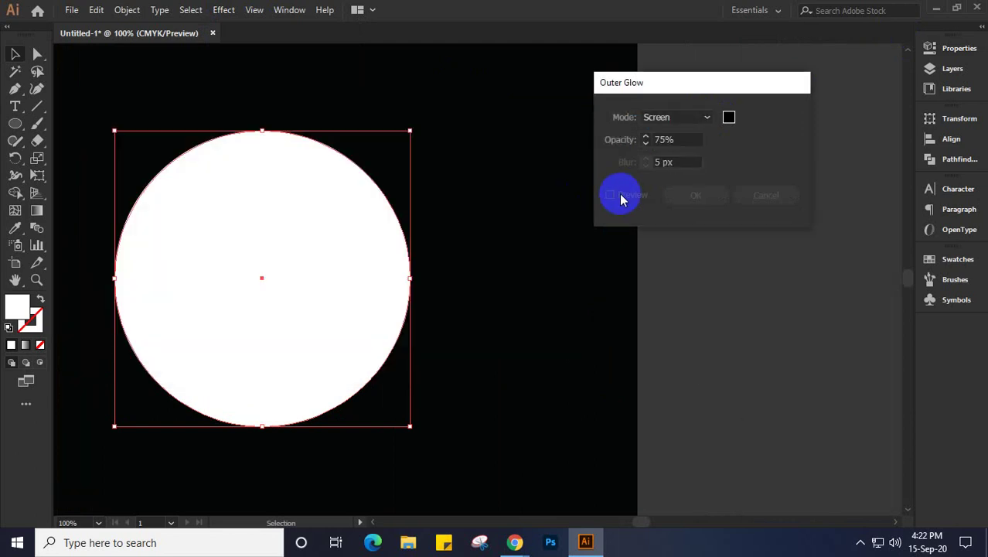
{"action": "left_click", "coordinate": [617, 195]}
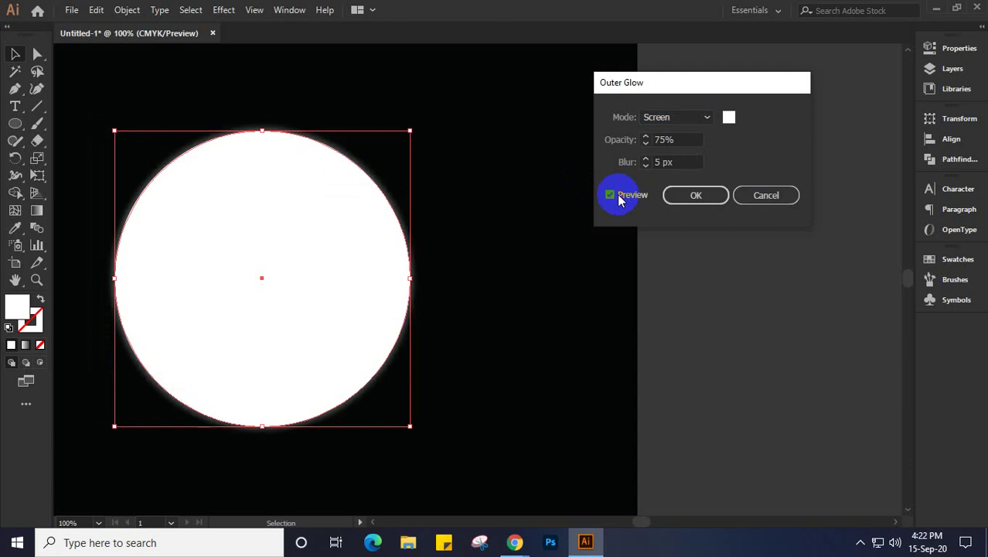
Step: Set the outer glow's opacity to 100%
{"action": "left_click", "coordinate": [681, 139]}
{"action": "key", "text": "Down"}
{"action": "key", "text": "Down"}
{"action": "key", "text": "Down"}
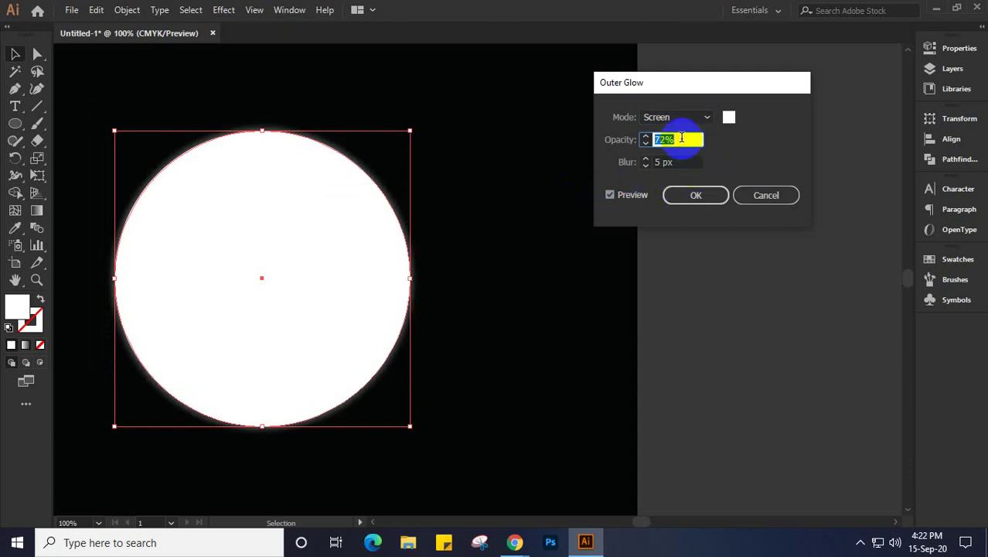
{"action": "type", "text": "1"}
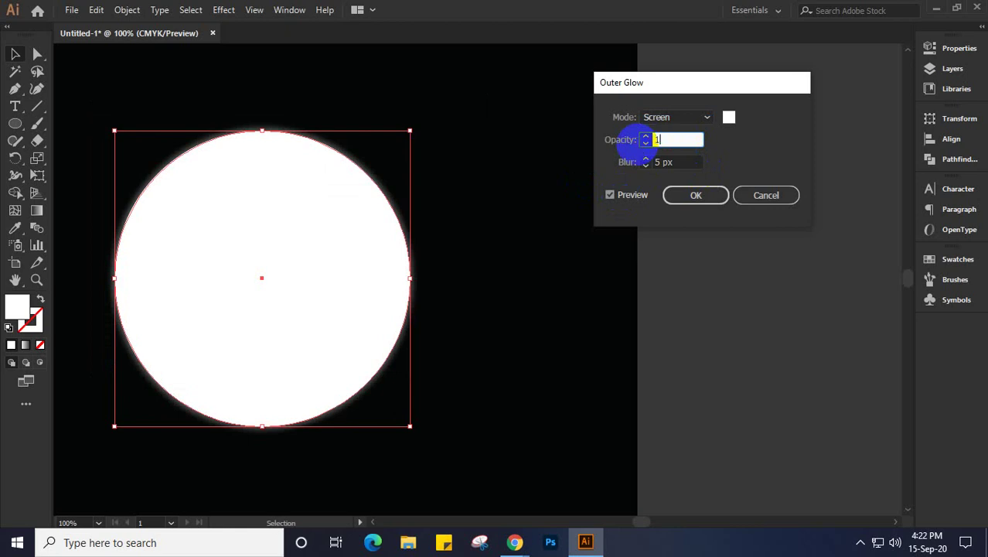
{"action": "type", "text": "00"}
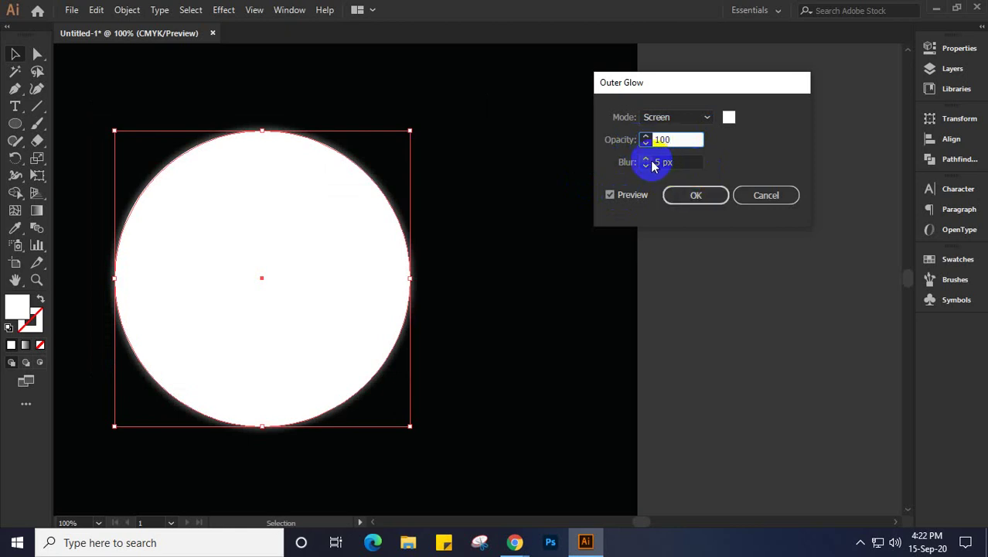
{"action": "key", "text": "Tab"}
Step: Increase the outer glow's blur to 50 px and refresh the preview
{"action": "left_click", "coordinate": [646, 163]}
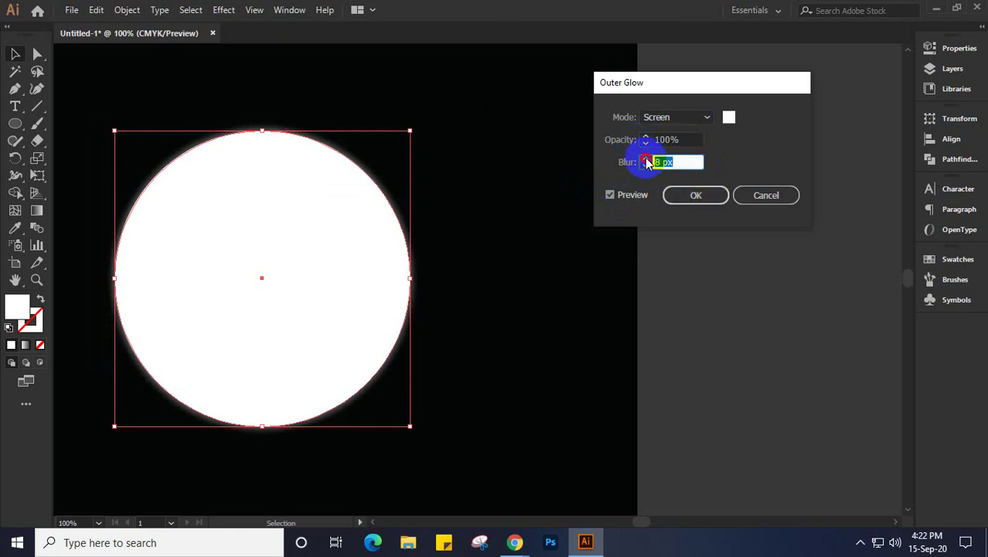
{"action": "left_click", "coordinate": [647, 159]}
{"action": "left_click", "coordinate": [646, 159]}
{"action": "left_click", "coordinate": [646, 159]}
{"action": "left_click", "coordinate": [646, 160]}
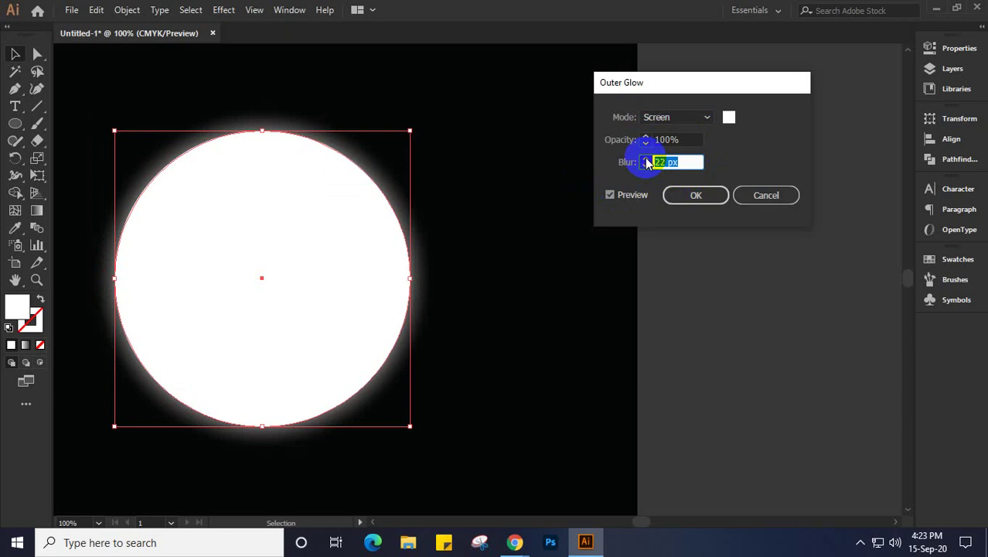
{"action": "left_click", "coordinate": [646, 160]}
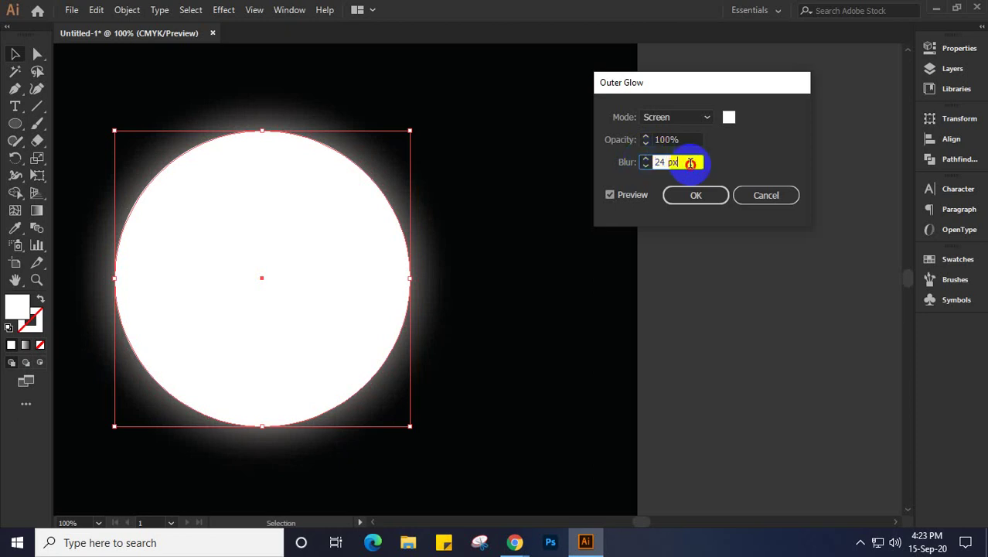
{"action": "left_click_drag", "start_coordinate": [688, 162], "coordinate": [624, 161]}
{"action": "type", "text": "50"}
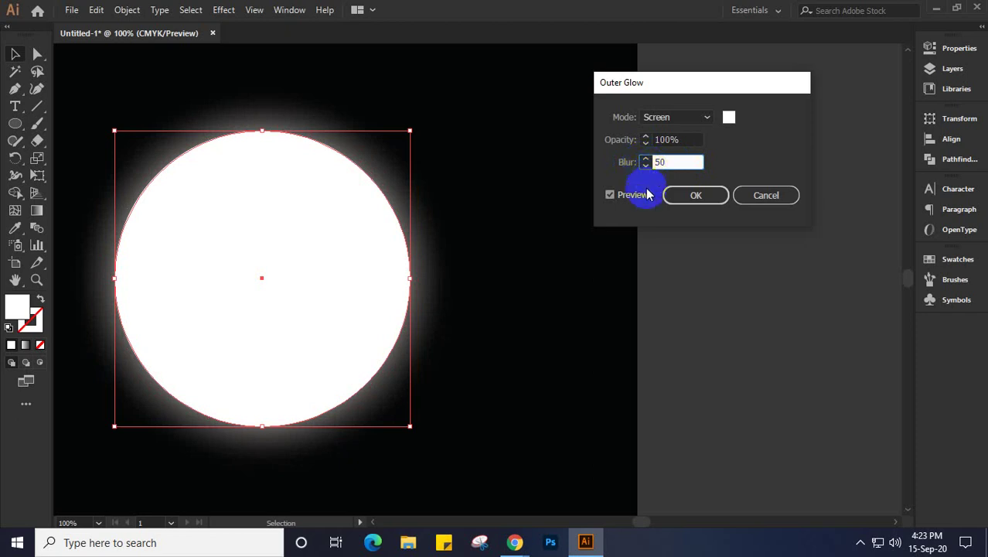
{"action": "left_click", "coordinate": [631, 194]}
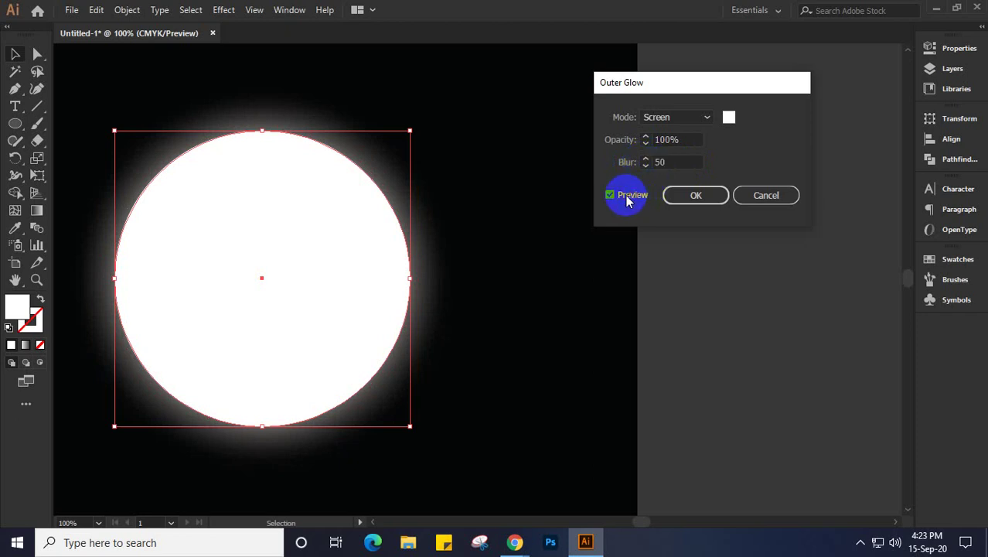
{"action": "left_click", "coordinate": [628, 198]}
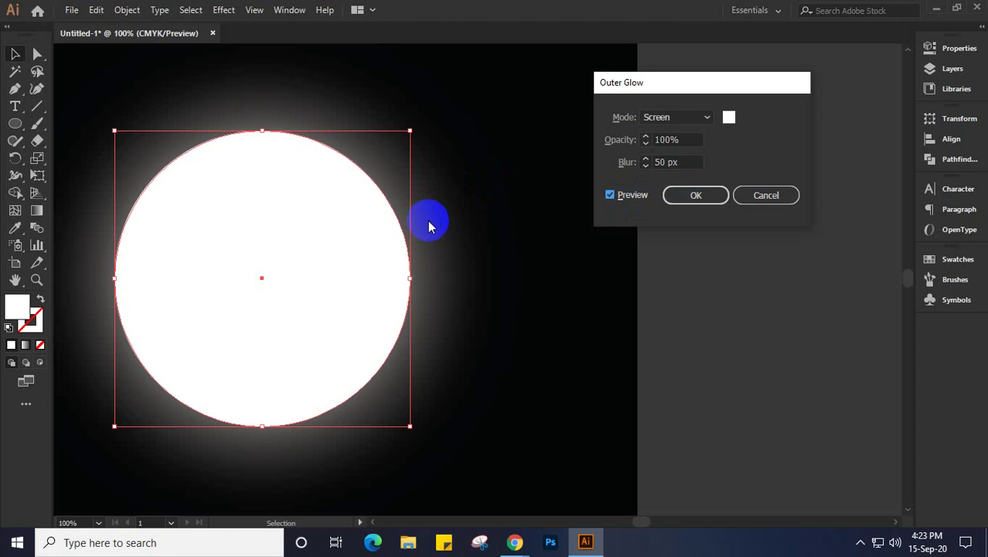
Step: Try the blue 0043ff and then a lighter blue as the outer glow colour of the white circle
{"action": "left_click", "coordinate": [729, 117]}
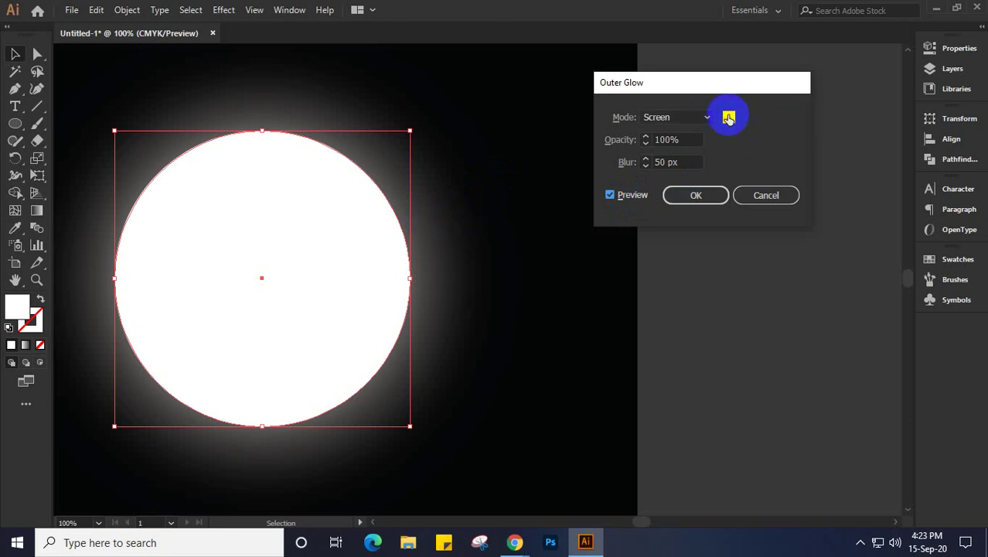
{"action": "left_click", "coordinate": [306, 222]}
{"action": "left_click_drag", "start_coordinate": [185, 162], "coordinate": [174, 155]}
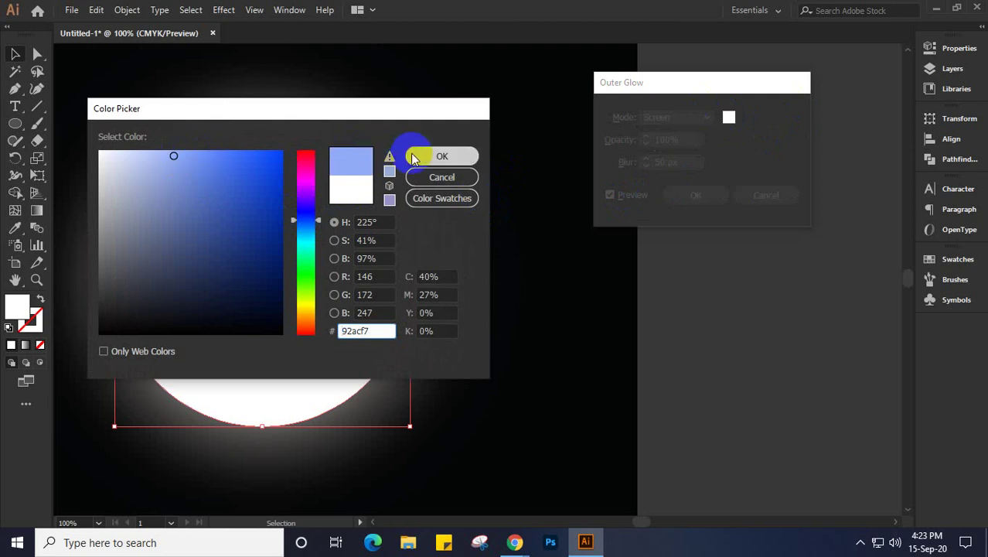
{"action": "left_click", "coordinate": [277, 160]}
{"action": "left_click_drag", "start_coordinate": [277, 160], "coordinate": [314, 136]}
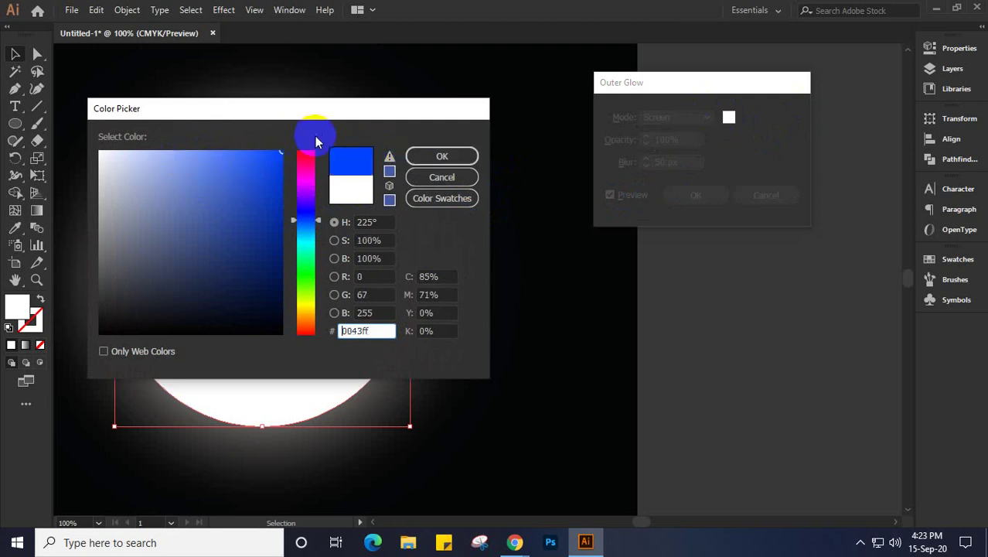
{"action": "left_click", "coordinate": [433, 155]}
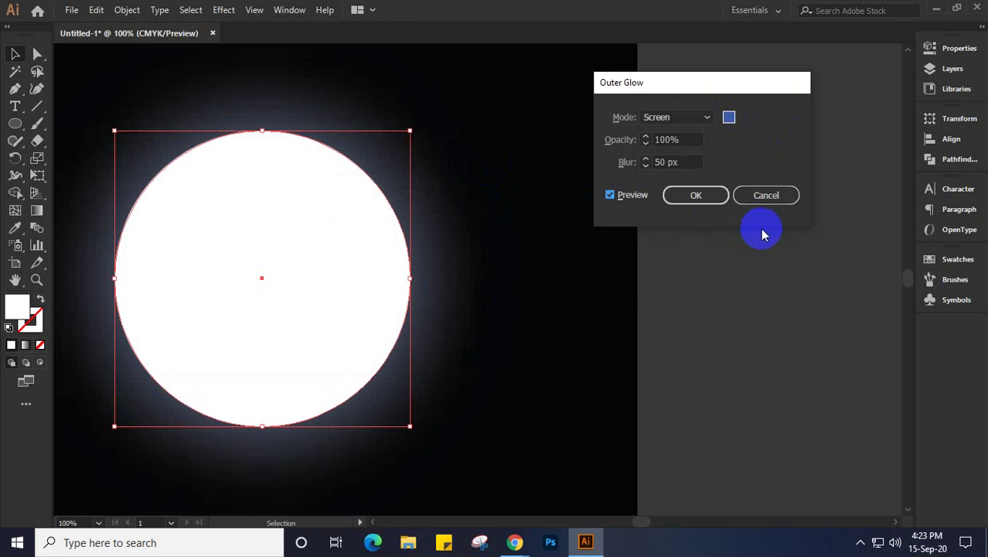
{"action": "left_click", "coordinate": [729, 118]}
{"action": "left_click_drag", "start_coordinate": [301, 238], "coordinate": [308, 229]}
{"action": "left_click", "coordinate": [437, 159]}
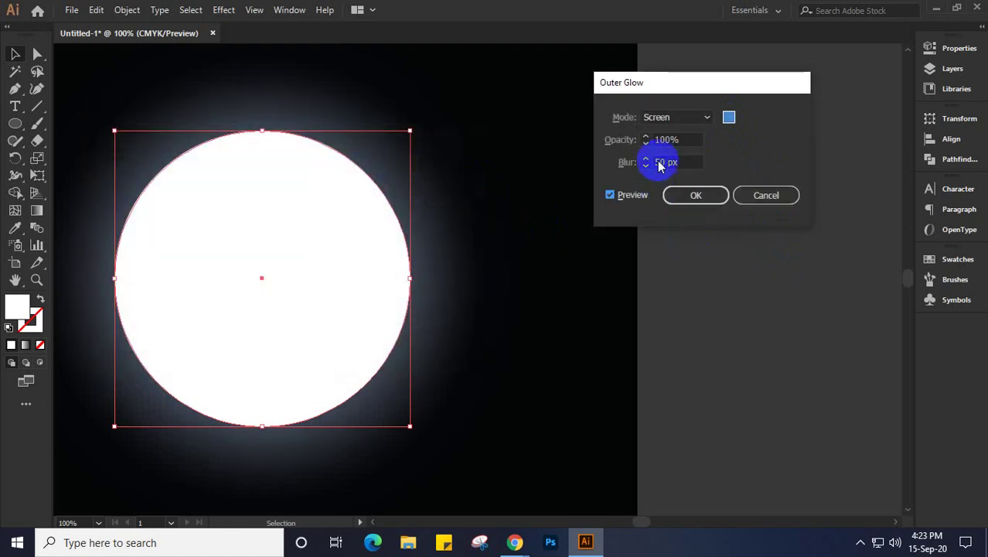
Step: Switch the outer glow's mode to Normal, set its colour back to white and apply the effect
{"action": "left_click", "coordinate": [701, 118]}
{"action": "left_click", "coordinate": [672, 134]}
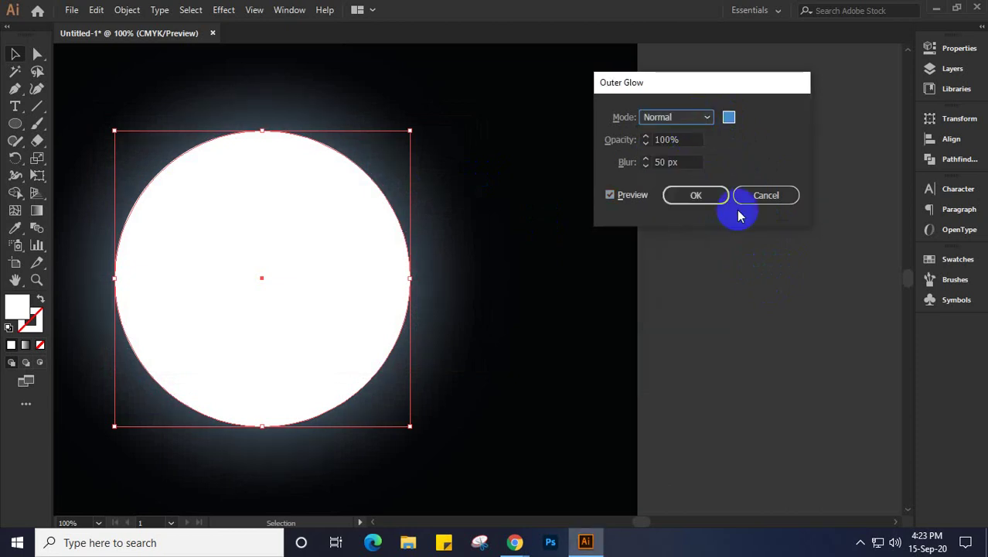
{"action": "left_click", "coordinate": [728, 116]}
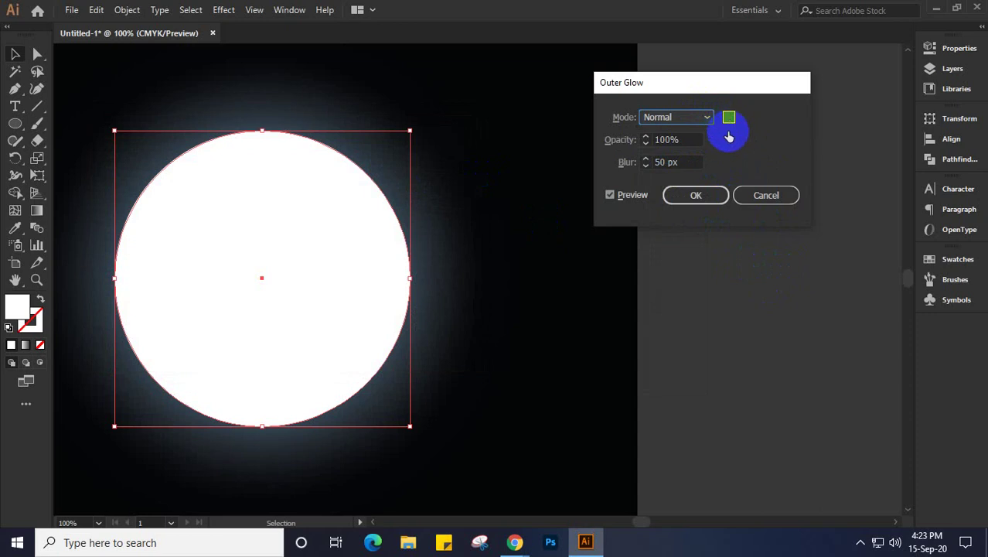
{"action": "left_click_drag", "start_coordinate": [147, 189], "coordinate": [99, 151]}
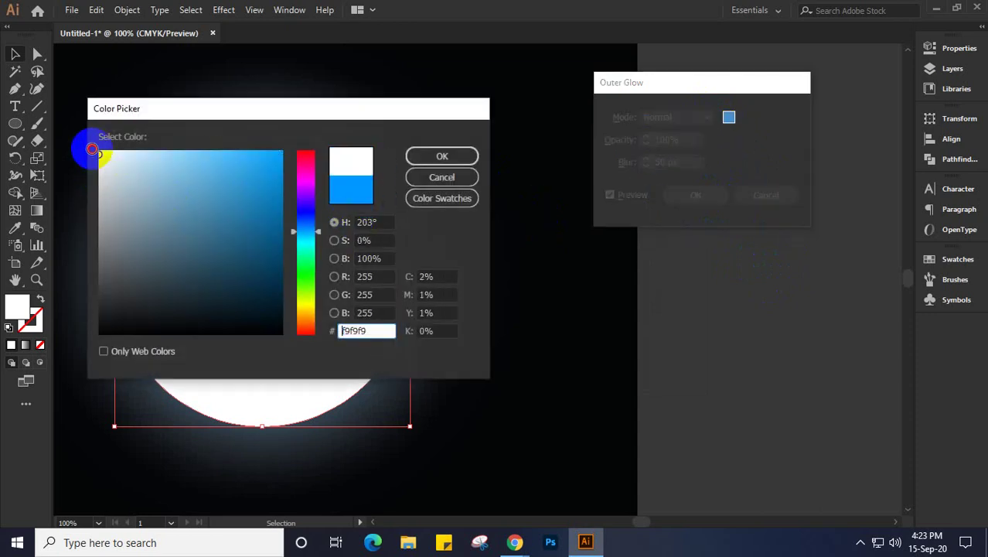
{"action": "left_click", "coordinate": [423, 157]}
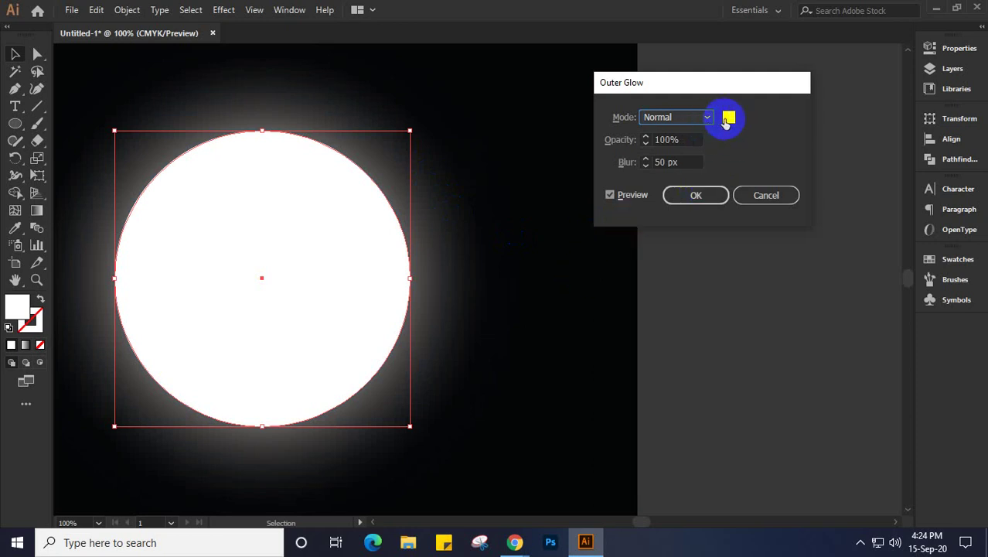
{"action": "left_click", "coordinate": [691, 197]}
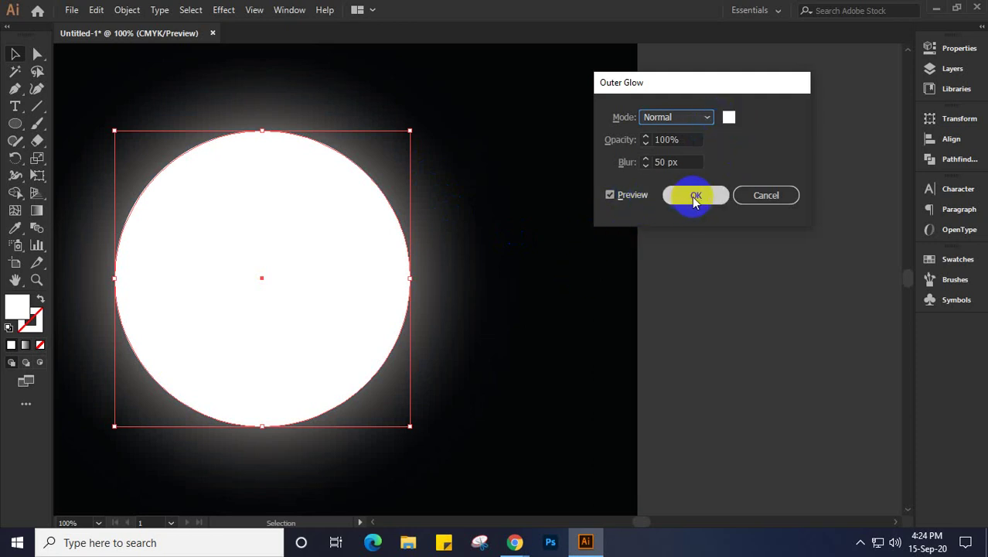
{"action": "left_click", "coordinate": [410, 289]}
{"action": "key", "text": "a"}
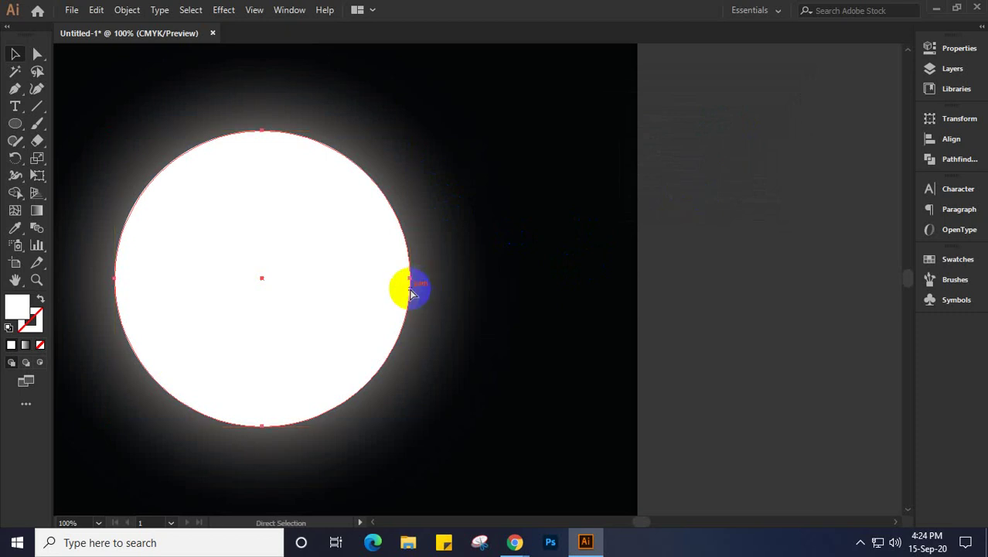
{"action": "key", "text": "v"}
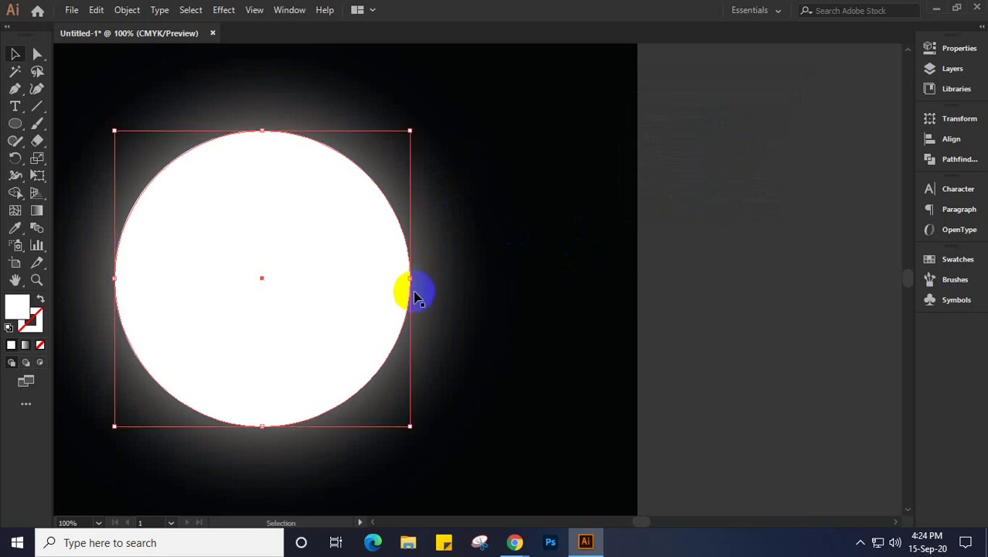
{"action": "left_click", "coordinate": [222, 11]}
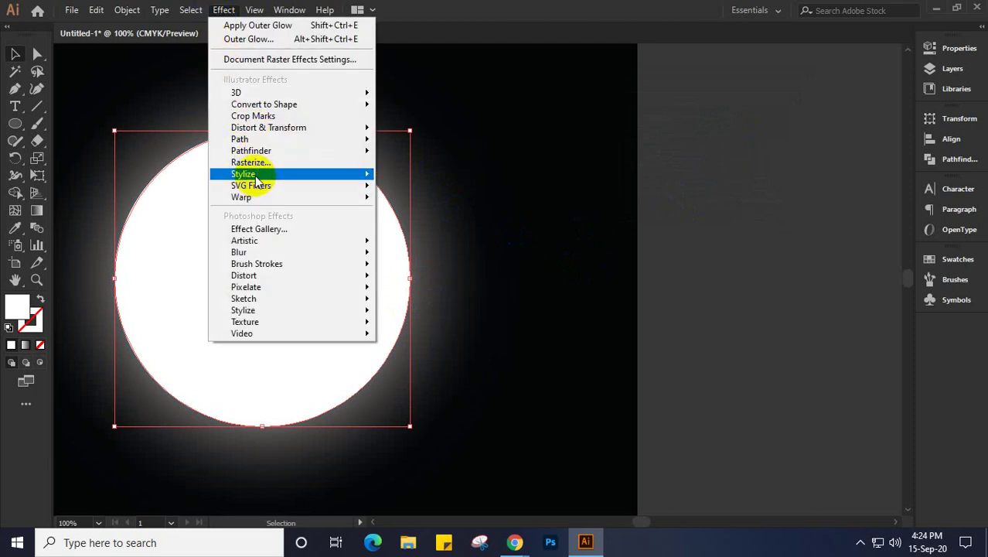
{"action": "mouse_move", "coordinate": [255, 177]}
{"action": "left_click", "coordinate": [413, 192]}
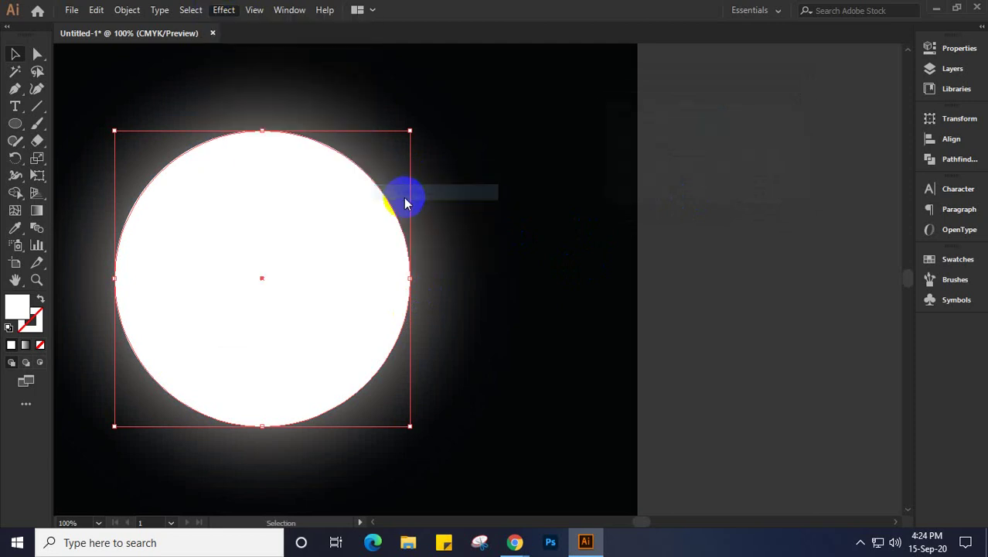
{"action": "left_click_drag", "start_coordinate": [704, 146], "coordinate": [683, 155]}
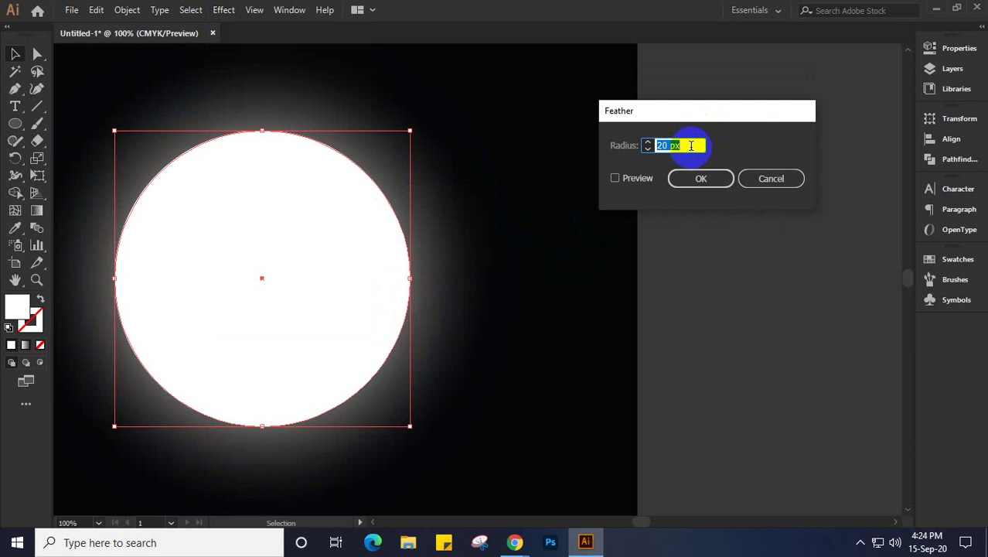
{"action": "left_click", "coordinate": [636, 179]}
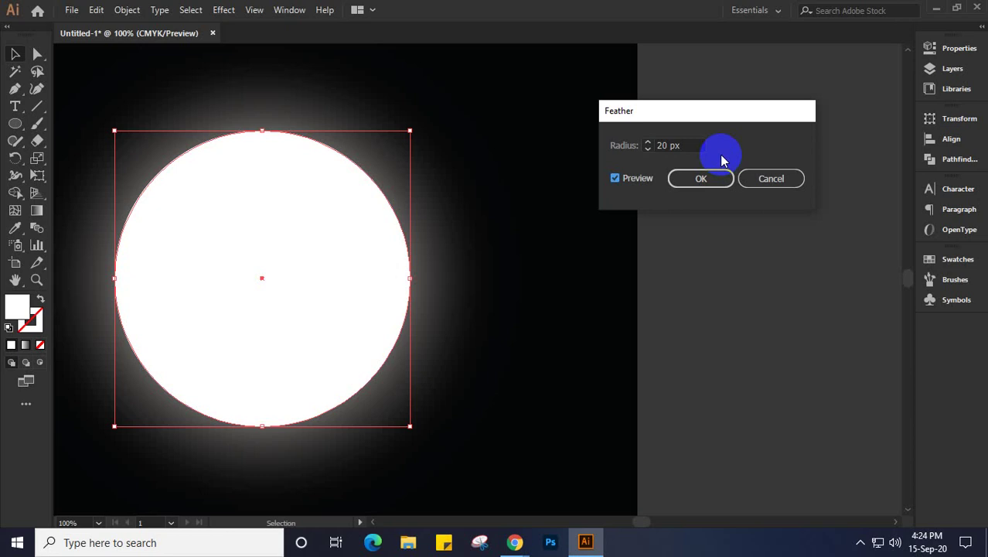
{"action": "left_click", "coordinate": [771, 180]}
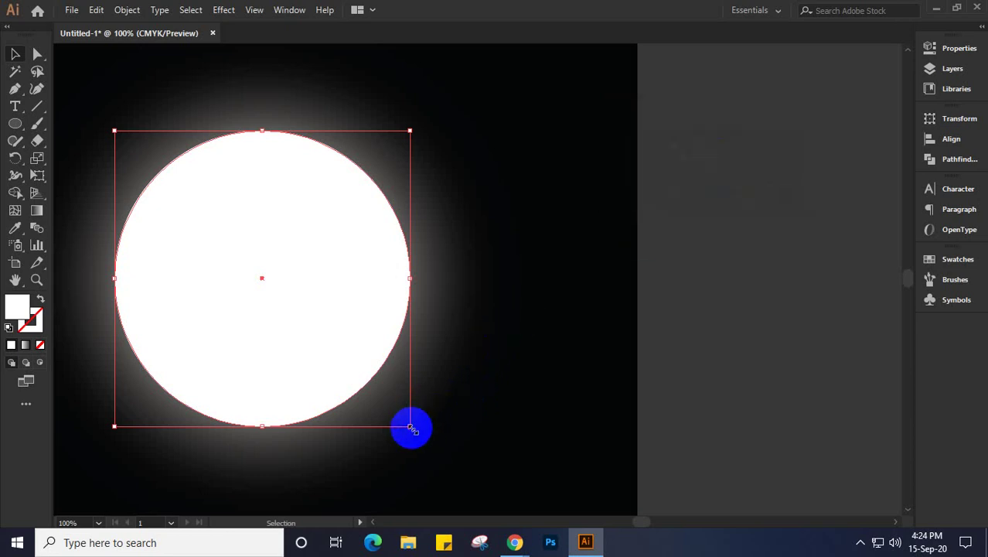
Step: Enlarge the selected white circle slightly around its centre and open its Feather settings with the preview on
{"action": "left_click_drag", "start_coordinate": [410, 427], "coordinate": [420, 450]}
{"action": "left_click", "coordinate": [224, 10]}
{"action": "mouse_move", "coordinate": [267, 179]}
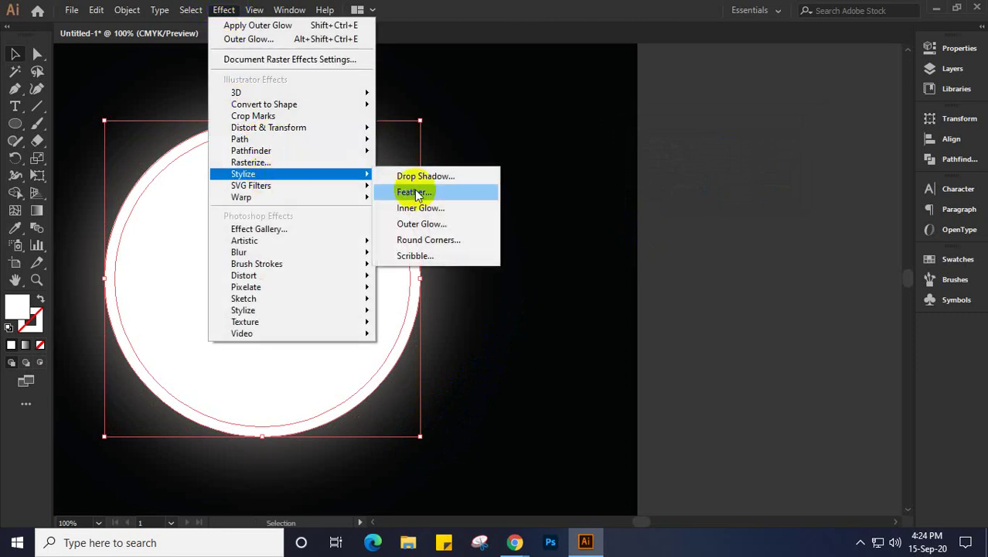
{"action": "left_click", "coordinate": [409, 191]}
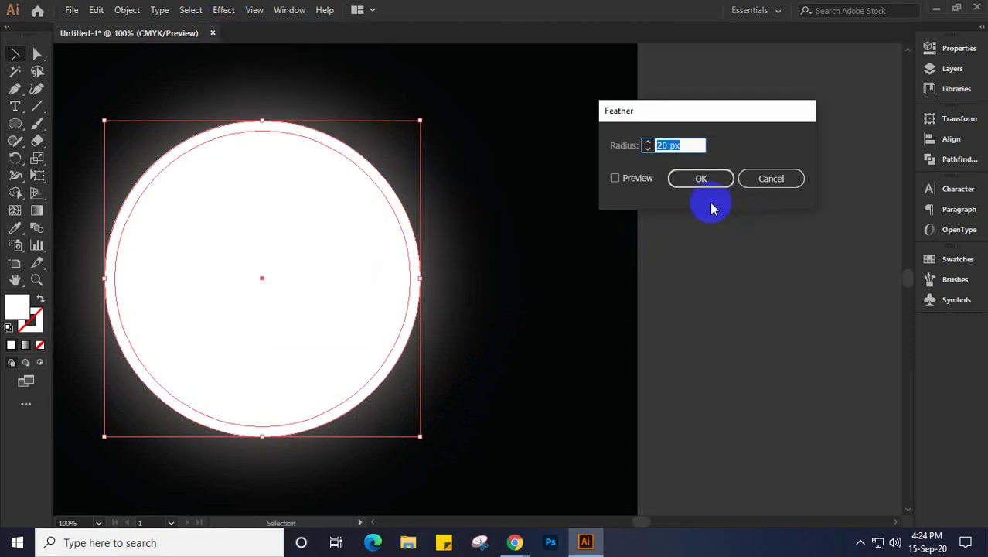
{"action": "left_click", "coordinate": [633, 183]}
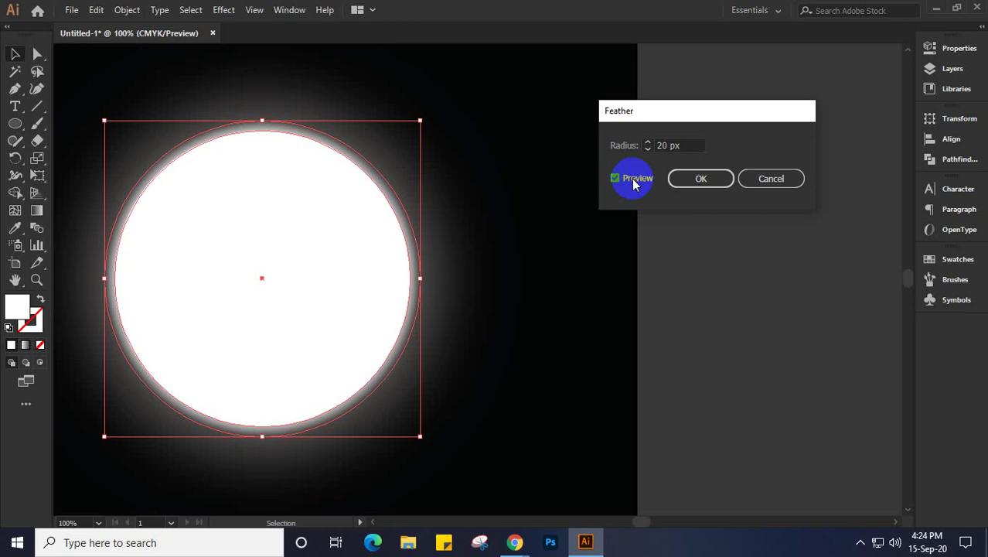
Step: Set the feather radius to 30 px, apply it to the enlarged circle and deselect
{"action": "left_click", "coordinate": [687, 145]}
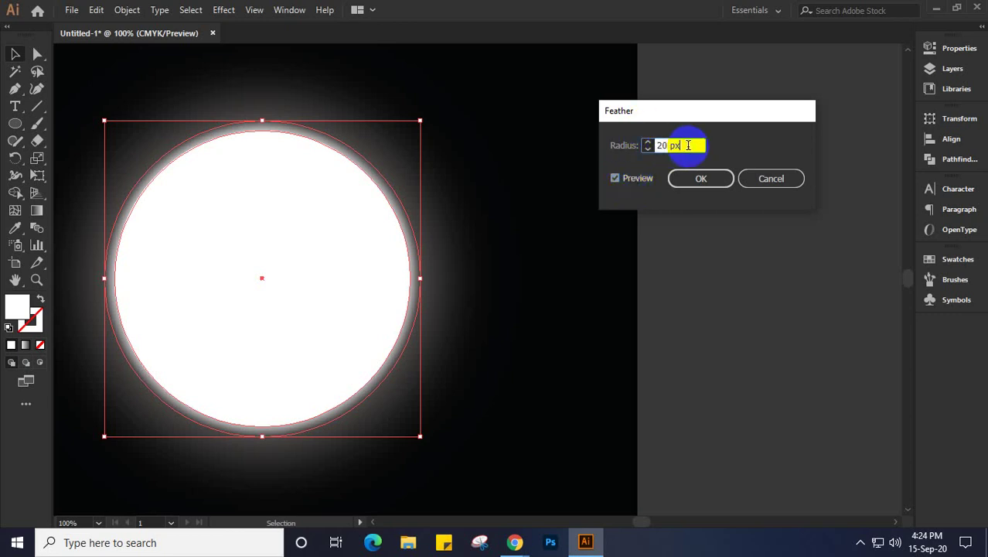
{"action": "left_click", "coordinate": [647, 149]}
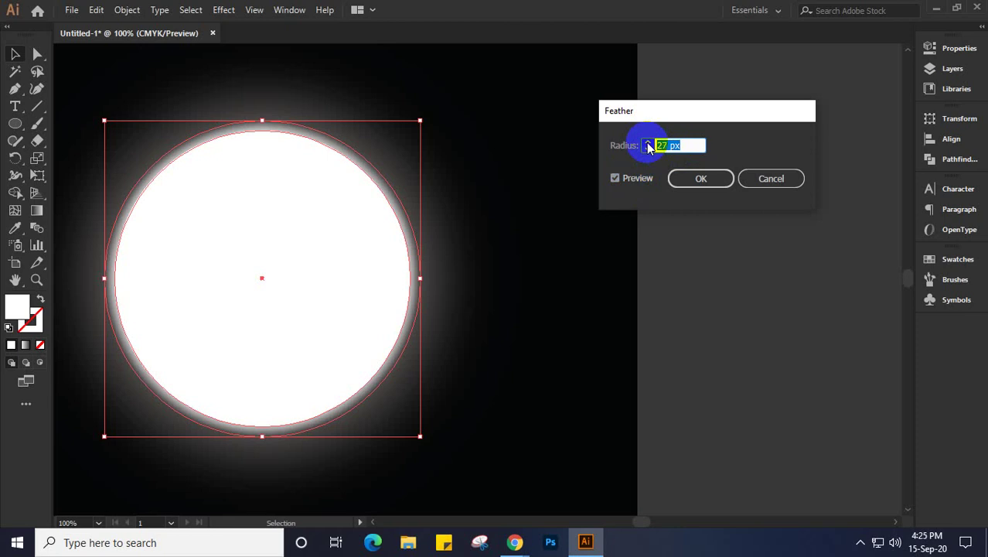
{"action": "left_click", "coordinate": [647, 148]}
{"action": "key", "text": "Up"}
{"action": "key", "text": "Up"}
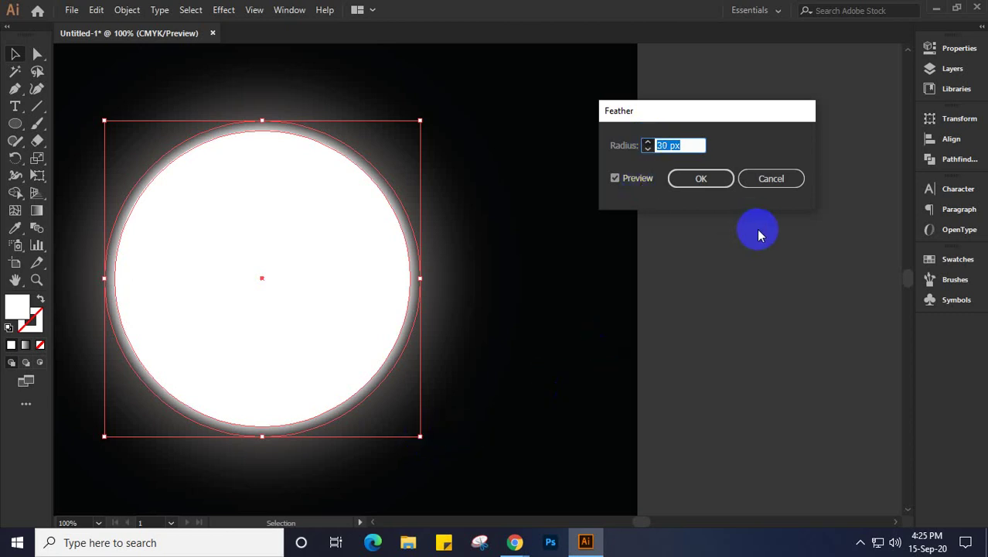
{"action": "key", "text": "Up"}
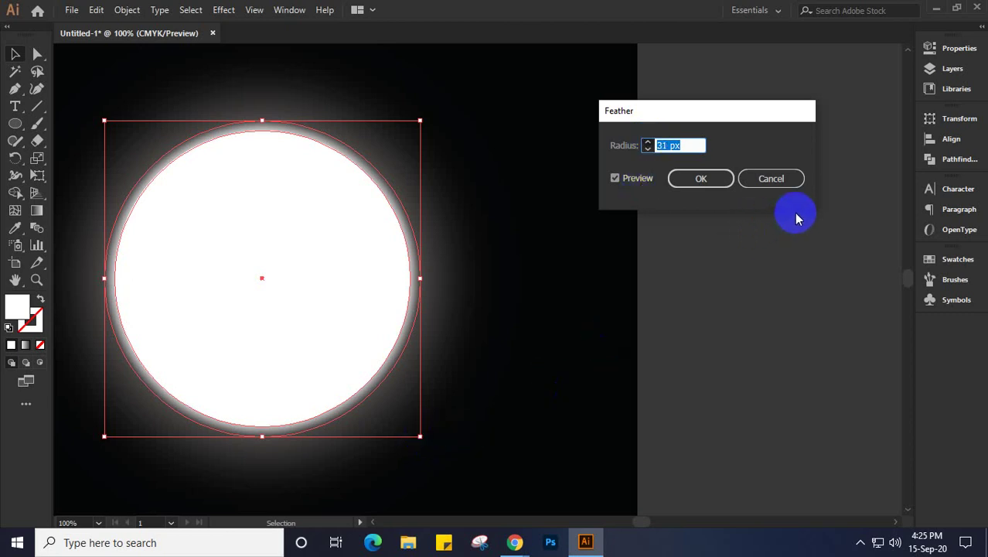
{"action": "key", "text": "Up"}
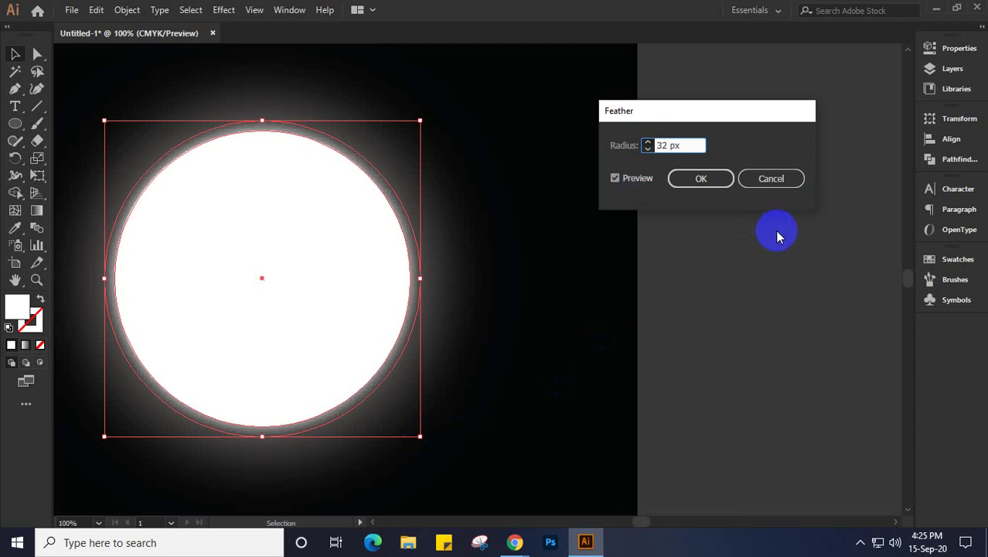
{"action": "double_click", "coordinate": [678, 147]}
{"action": "type", "text": "30"}
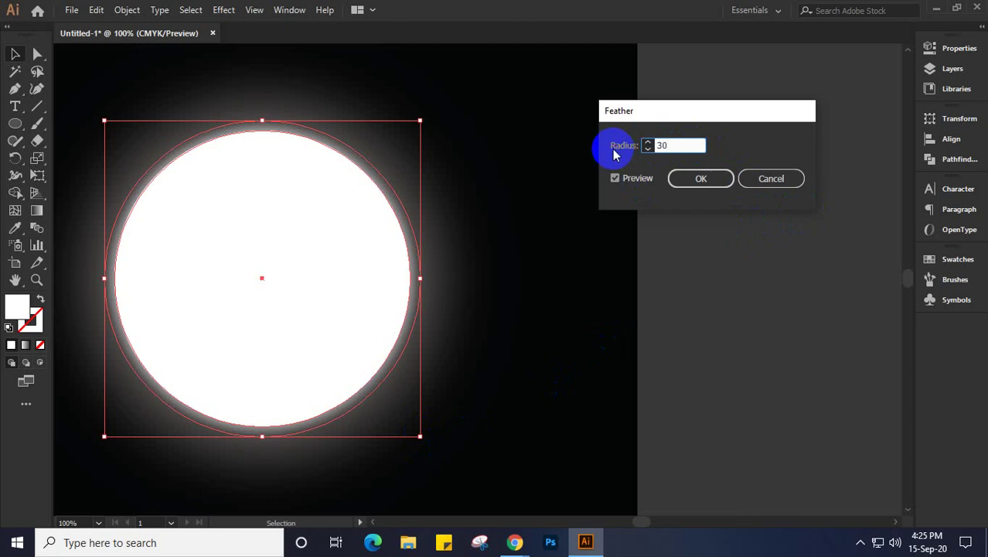
{"action": "left_click", "coordinate": [695, 181]}
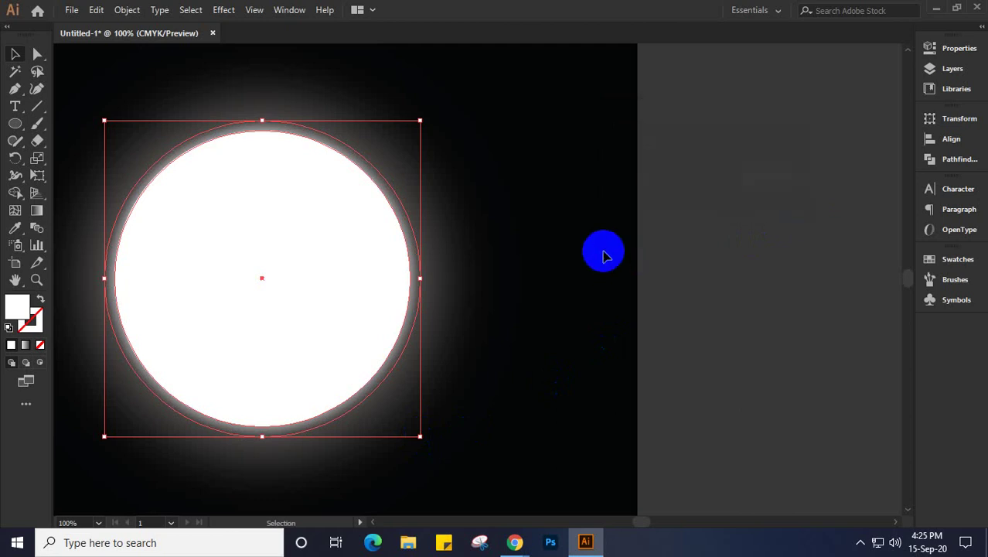
{"action": "left_click", "coordinate": [714, 218]}
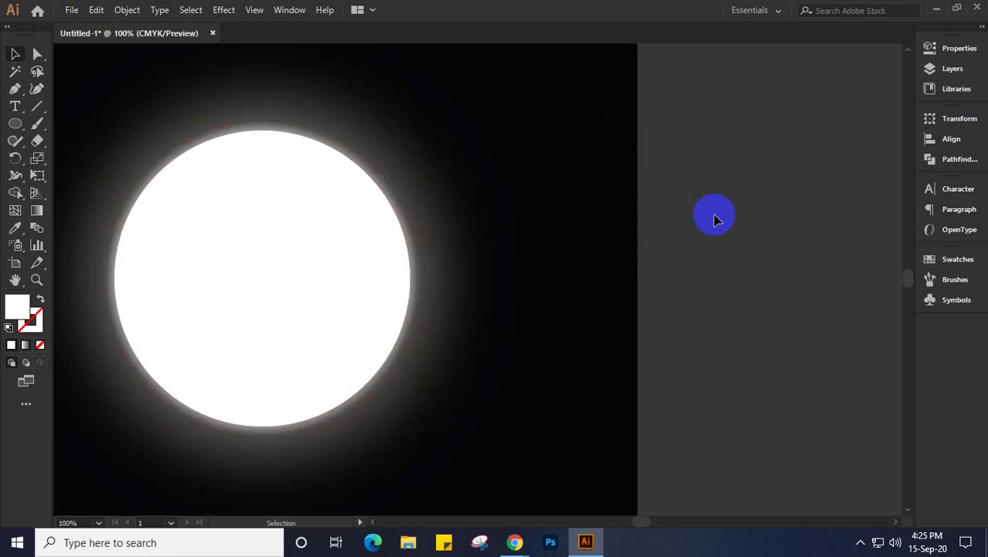
Step: Select both moon circles together, shrink them to about 40% in the upper-left part of the black artboard, and deselect
{"action": "key", "text": "ctrl+a"}
{"action": "key", "text": "ctrl+minus"}
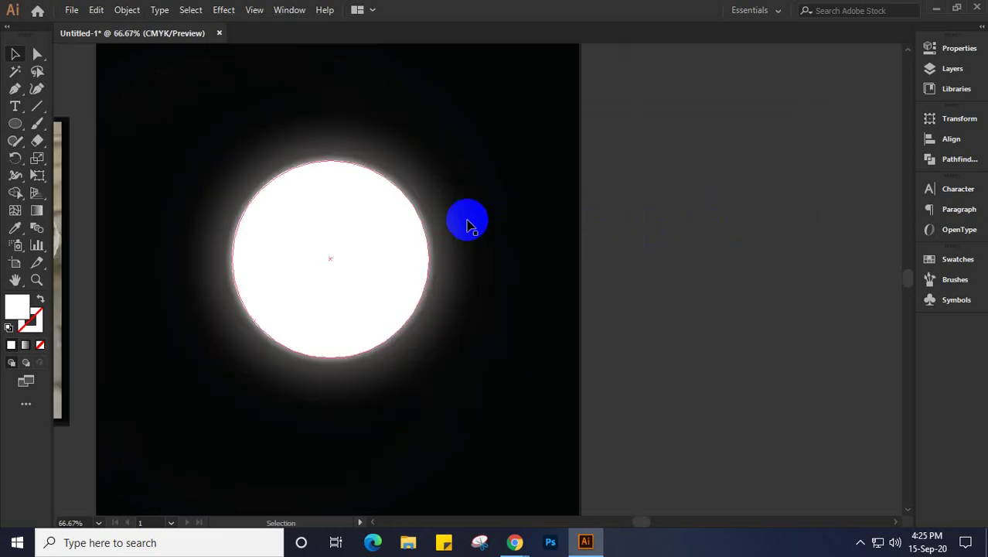
{"action": "key", "text": "ctrl+minus"}
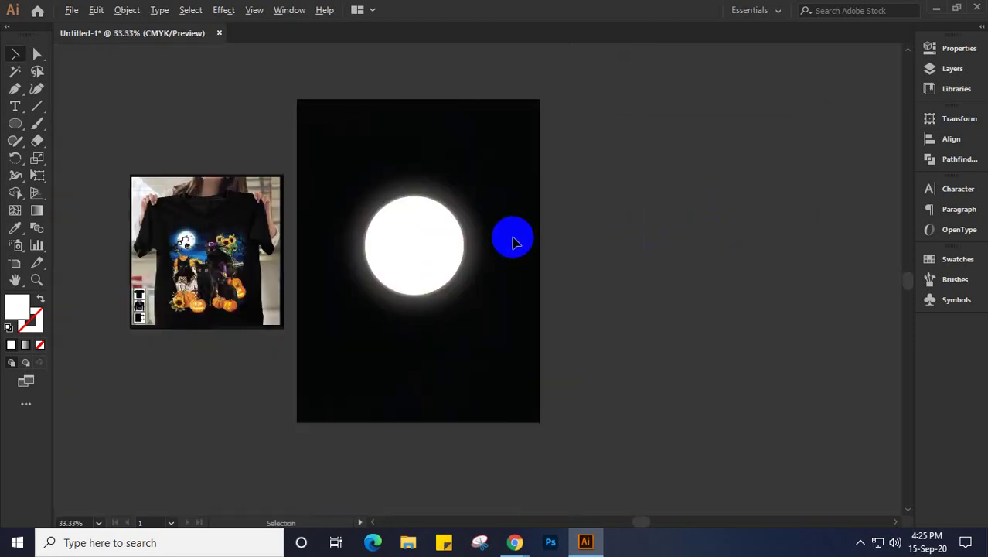
{"action": "left_click_drag", "start_coordinate": [326, 168], "coordinate": [514, 306]}
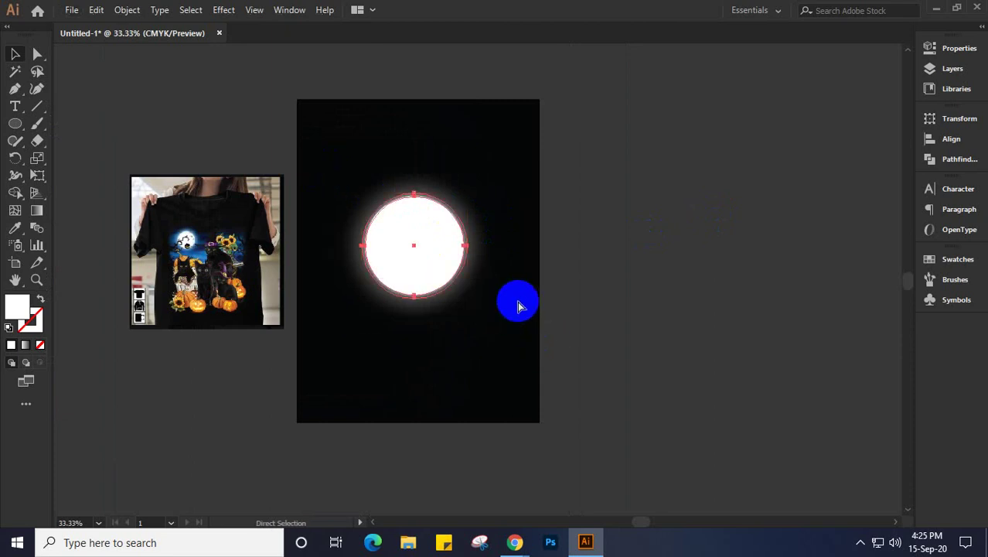
{"action": "key", "text": "v"}
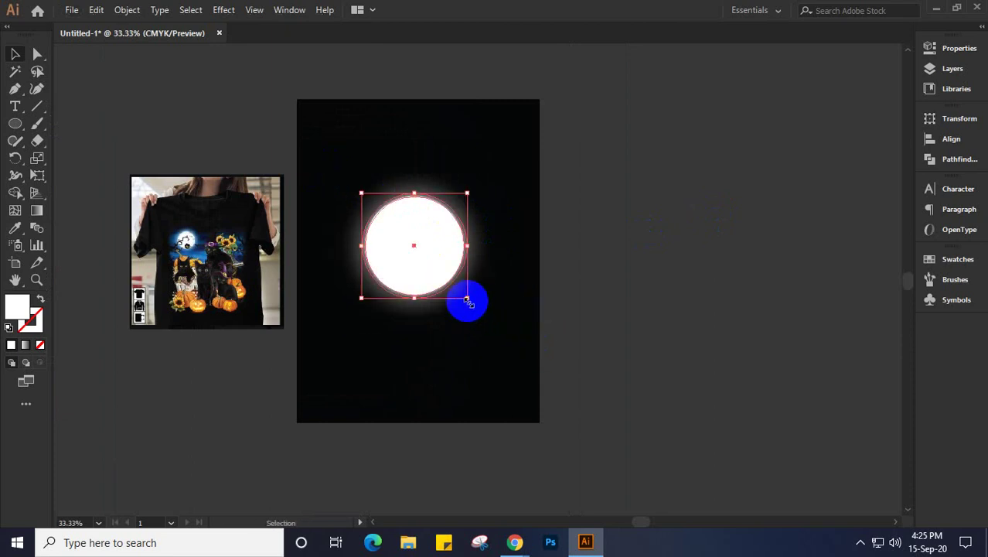
{"action": "left_click_drag", "start_coordinate": [466, 300], "coordinate": [381, 215]}
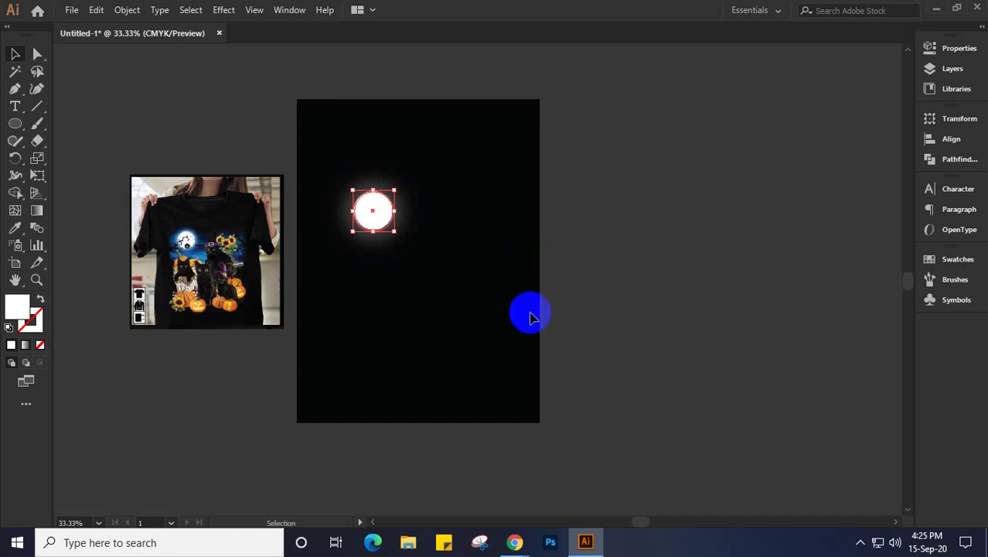
{"action": "left_click", "coordinate": [516, 286]}
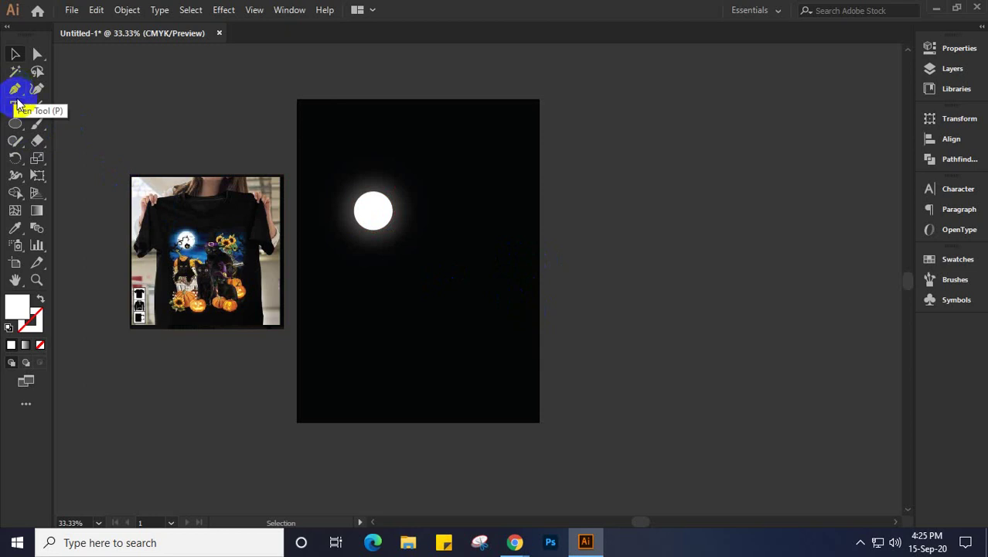
Step: Draw a closed, wavy freehand outline around the moon with the Pencil tool, extending it across the artboard, and select it
{"action": "left_click", "coordinate": [16, 147]}
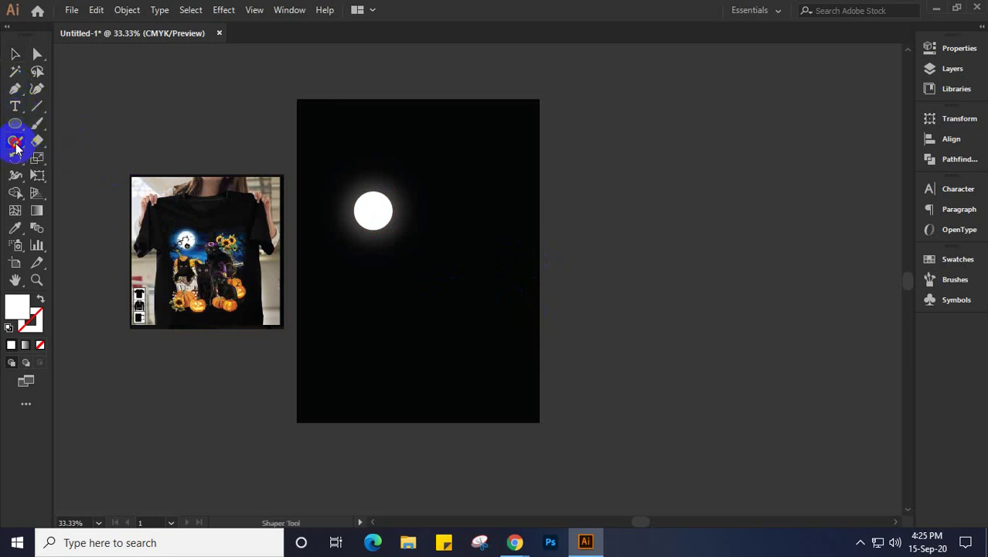
{"action": "left_click_drag", "start_coordinate": [16, 146], "coordinate": [80, 160]}
{"action": "mouse_move", "coordinate": [417, 210]}
{"action": "left_mouse_down"}
{"action": "mouse_move", "coordinate": [370, 172]}
{"action": "mouse_move", "coordinate": [395, 205]}
{"action": "mouse_move", "coordinate": [382, 199]}
{"action": "mouse_move", "coordinate": [494, 205]}
{"action": "mouse_move", "coordinate": [498, 177]}
{"action": "mouse_move", "coordinate": [481, 160]}
{"action": "mouse_move", "coordinate": [462, 162]}
{"action": "mouse_move", "coordinate": [390, 220]}
{"action": "mouse_move", "coordinate": [379, 249]}
{"action": "mouse_move", "coordinate": [385, 296]}
{"action": "mouse_move", "coordinate": [411, 314]}
{"action": "mouse_move", "coordinate": [685, 312]}
{"action": "mouse_move", "coordinate": [734, 300]}
{"action": "mouse_move", "coordinate": [748, 276]}
{"action": "mouse_move", "coordinate": [730, 171]}
{"action": "mouse_move", "coordinate": [562, 187]}
{"action": "mouse_move", "coordinate": [473, 164]}
{"action": "left_mouse_up"}
{"action": "scroll", "coordinate": [383, 200], "scroll_direction": "up", "scroll_amount": 2}
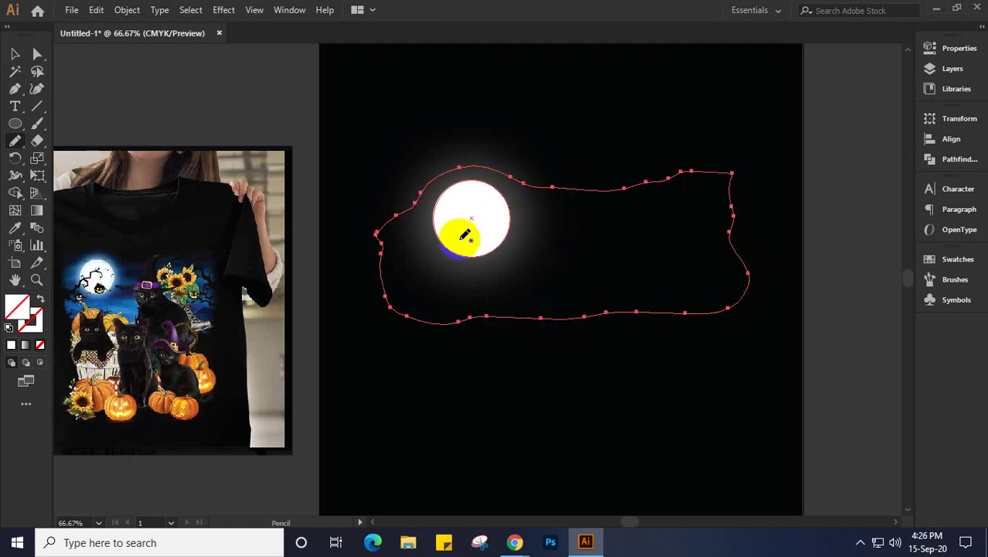
{"action": "left_click", "coordinate": [11, 55]}
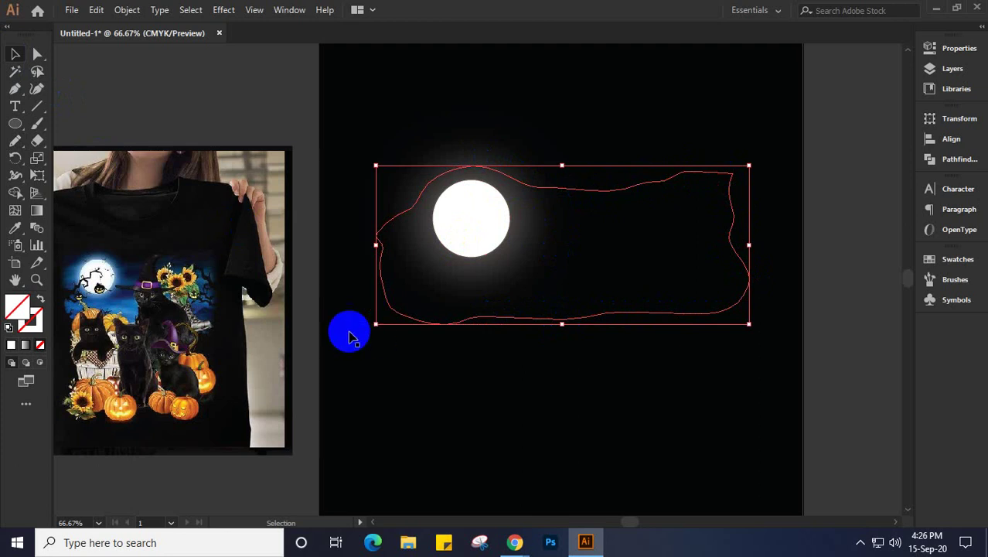
Step: Fill the freehand shape with a linear white-to-black gradient and add two middle stops at about 30% and 68%
{"action": "double_click", "coordinate": [36, 210]}
{"action": "left_click", "coordinate": [742, 299]}
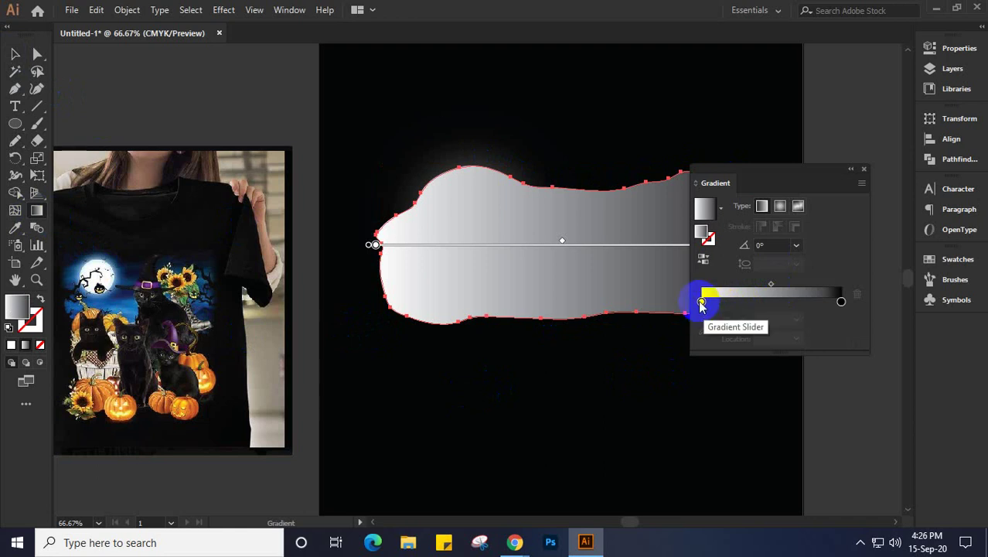
{"action": "left_click", "coordinate": [742, 302]}
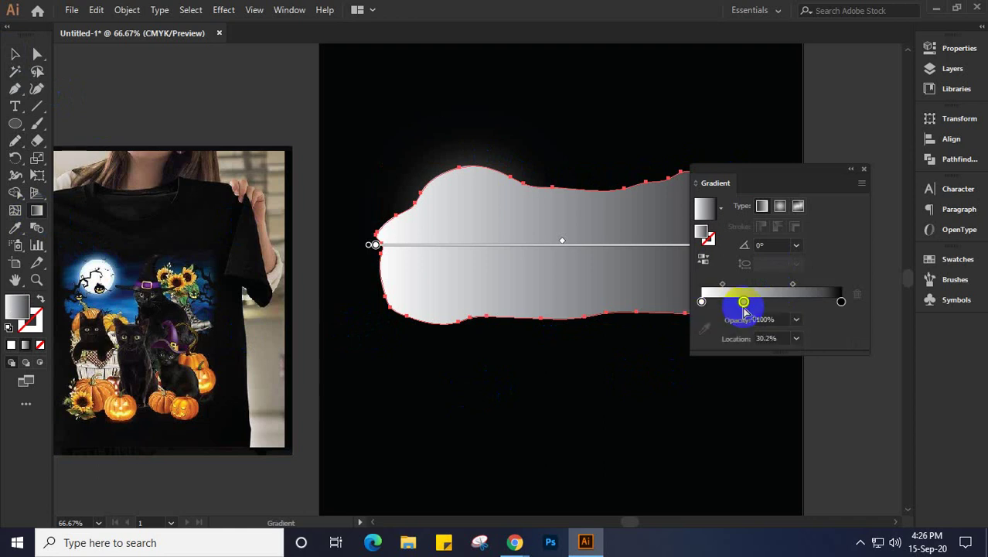
{"action": "left_click", "coordinate": [797, 303]}
Step: Colour the gradient's first stop with the blue sampled from the reference sky, and replace it with the light-blue swatch
{"action": "left_click", "coordinate": [701, 302]}
{"action": "left_click", "coordinate": [704, 330]}
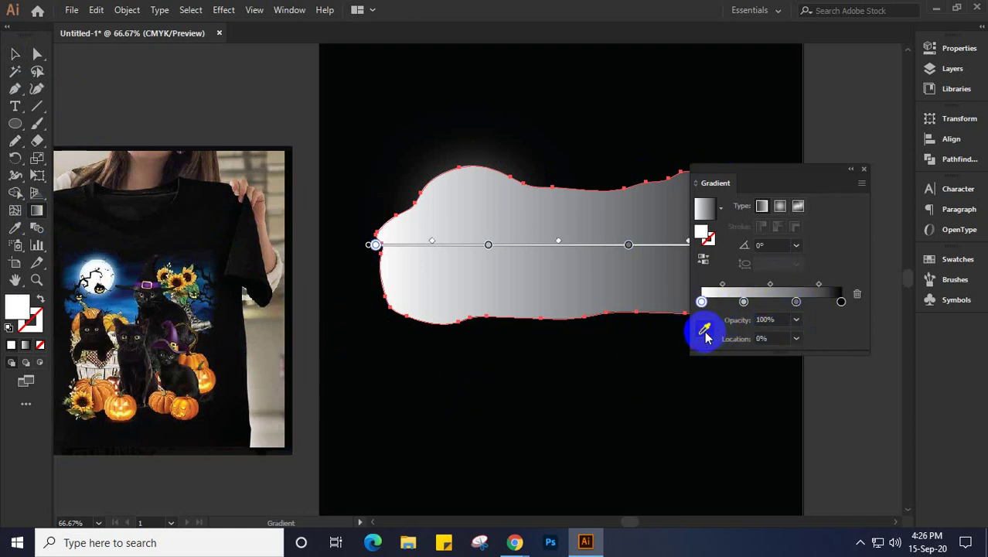
{"action": "left_click", "coordinate": [76, 271]}
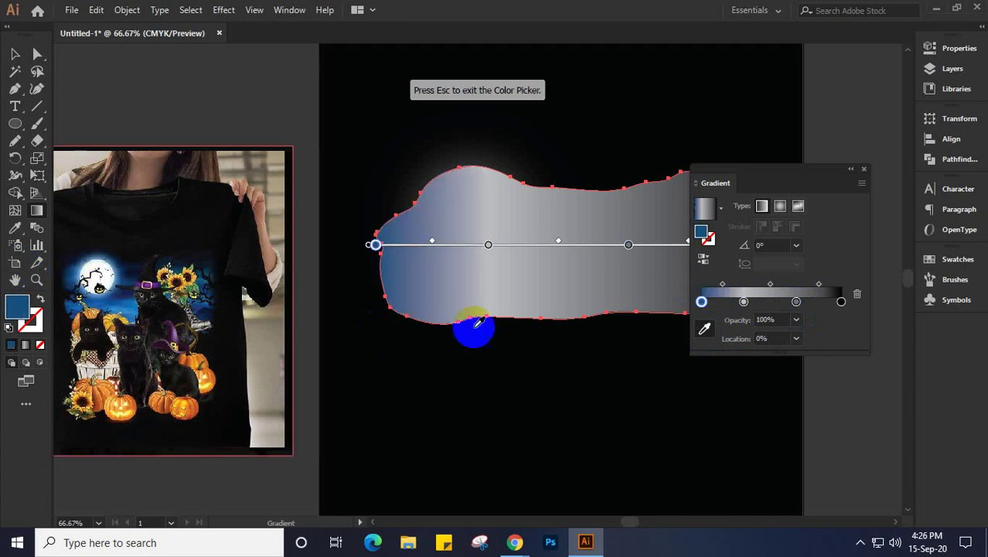
{"action": "left_click", "coordinate": [743, 301]}
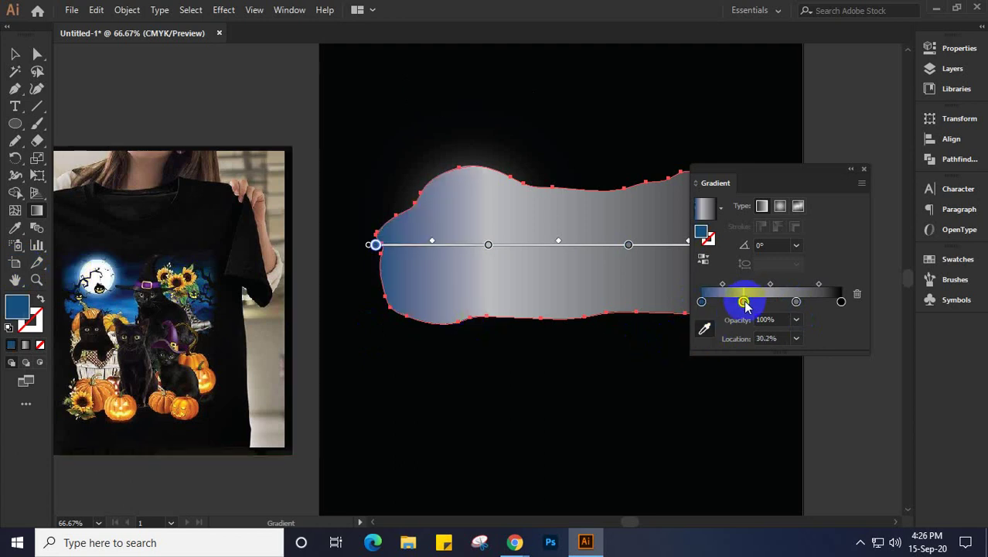
{"action": "left_click", "coordinate": [701, 302]}
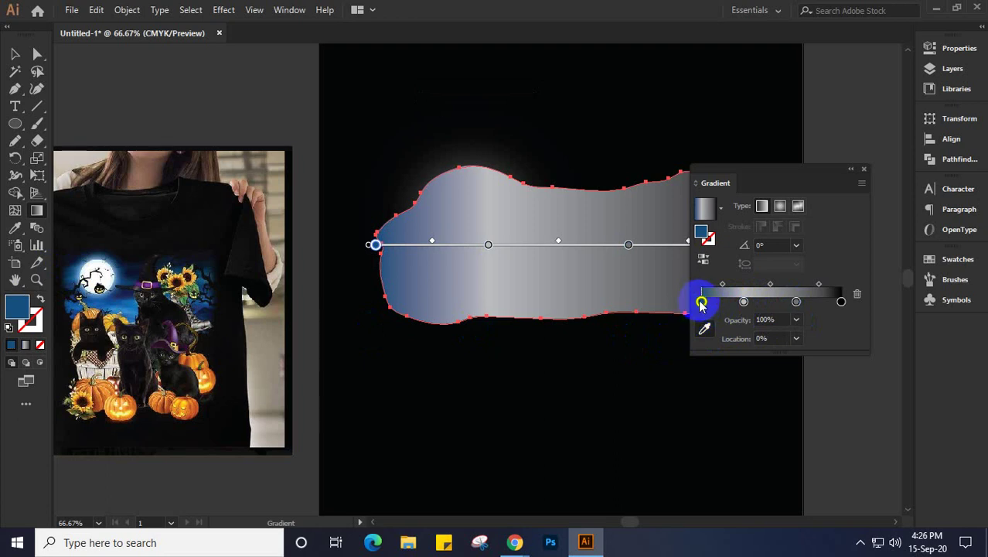
{"action": "double_click", "coordinate": [701, 302]}
{"action": "left_click", "coordinate": [733, 350]}
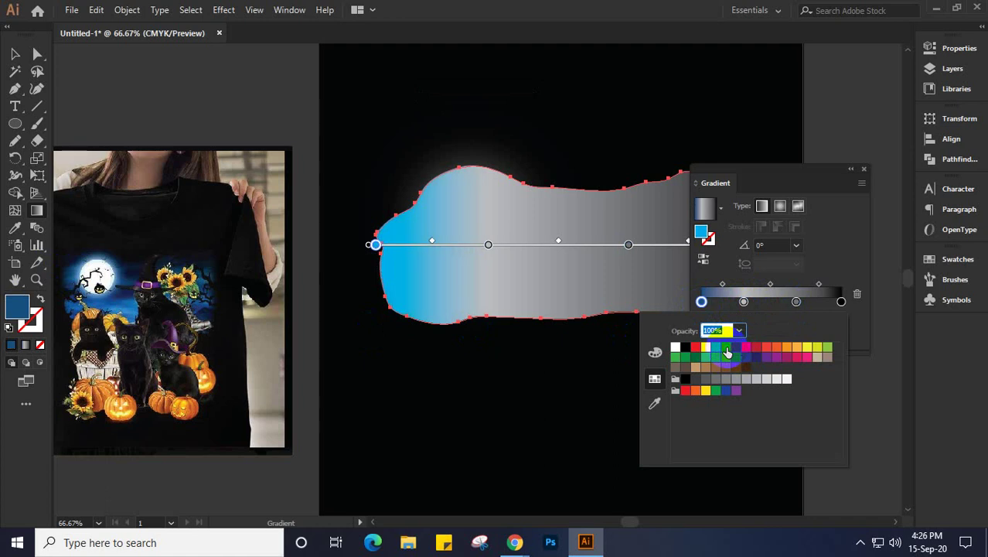
Step: Set the gradient's second stop to the indigo-blue swatch
{"action": "left_click", "coordinate": [743, 301]}
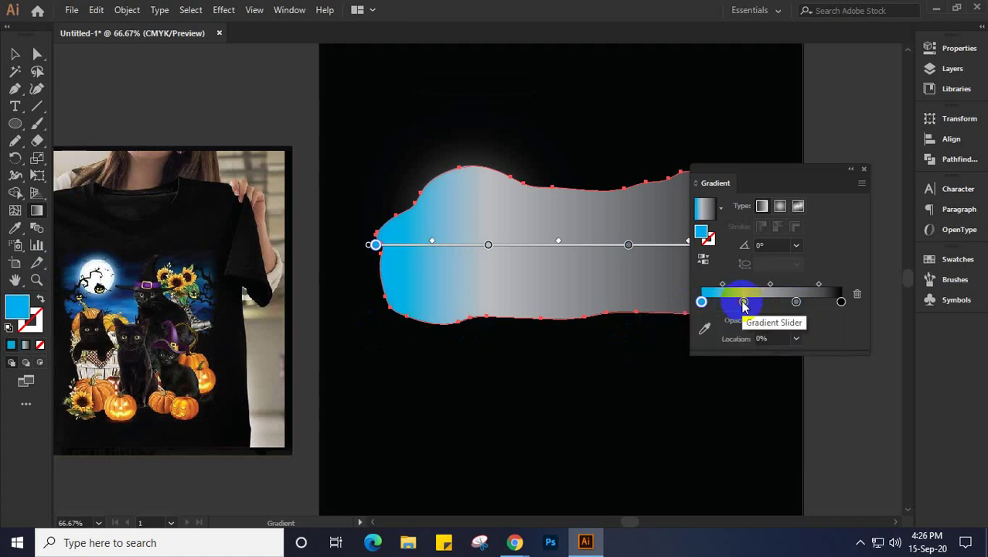
{"action": "double_click", "coordinate": [743, 302]}
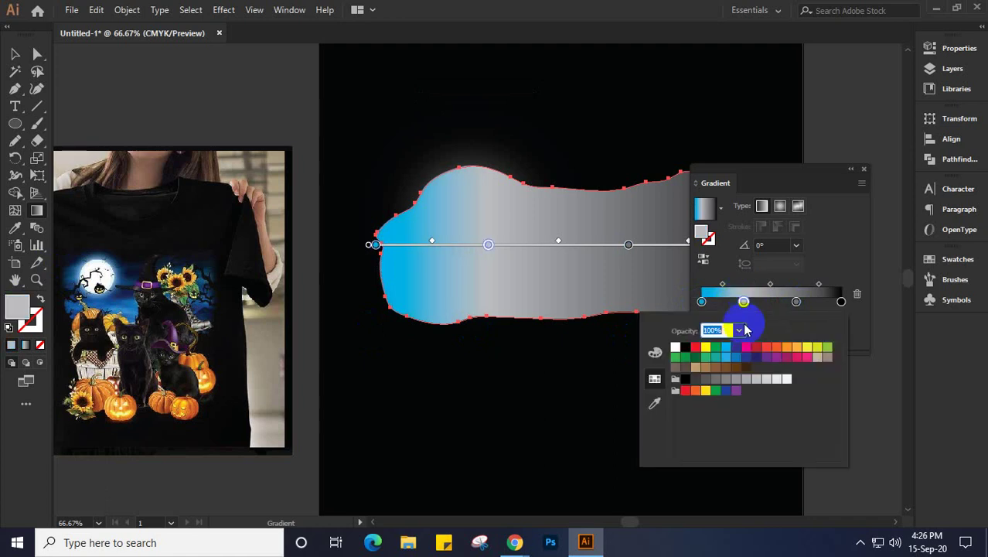
{"action": "left_click", "coordinate": [736, 350]}
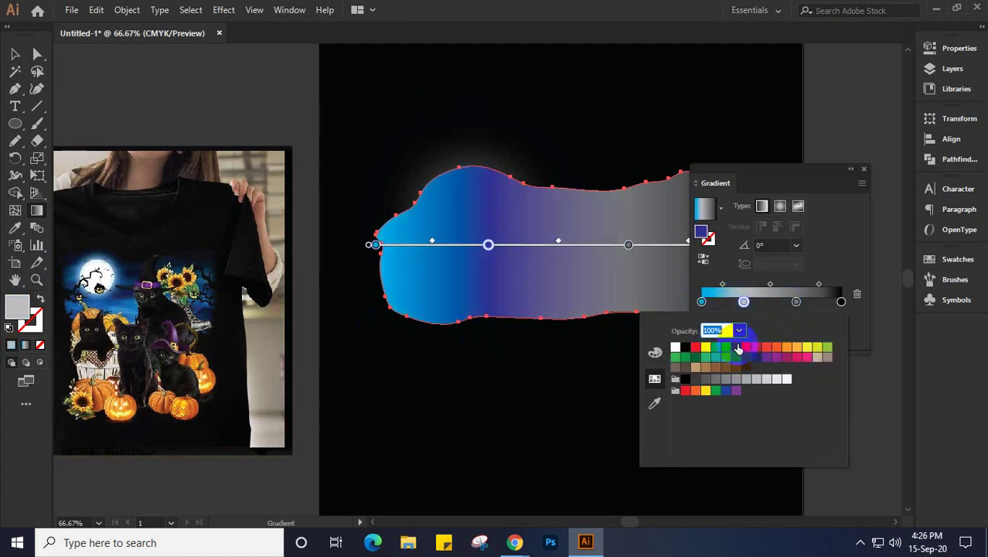
Step: Try the purple swatch on the gradient's third stop, and settle on the dark indigo swatch
{"action": "left_click", "coordinate": [797, 302]}
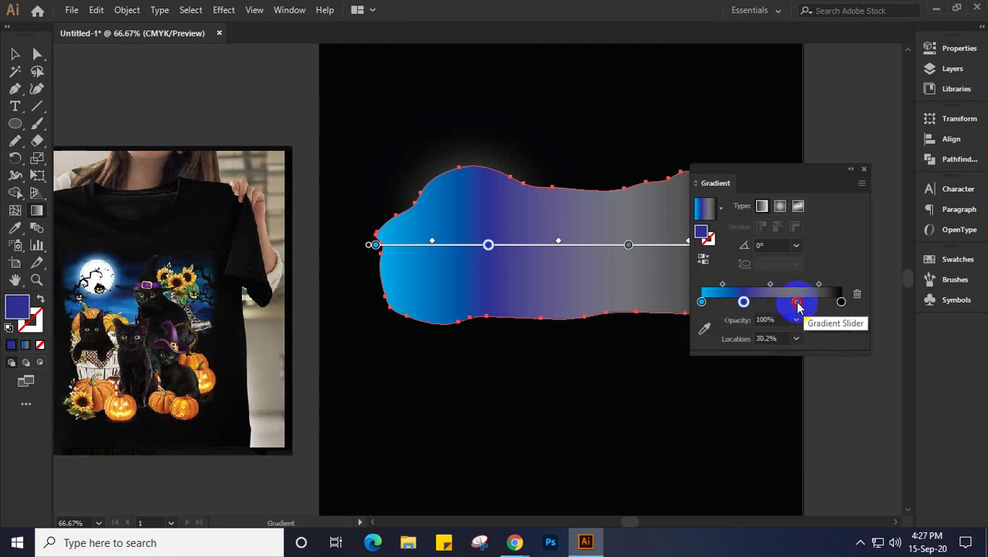
{"action": "left_click", "coordinate": [796, 302]}
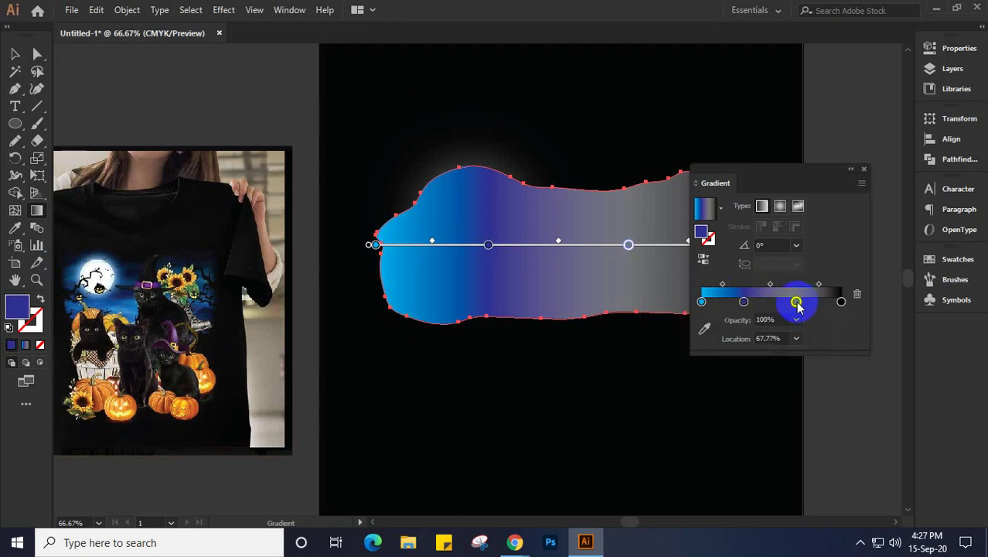
{"action": "double_click", "coordinate": [796, 301]}
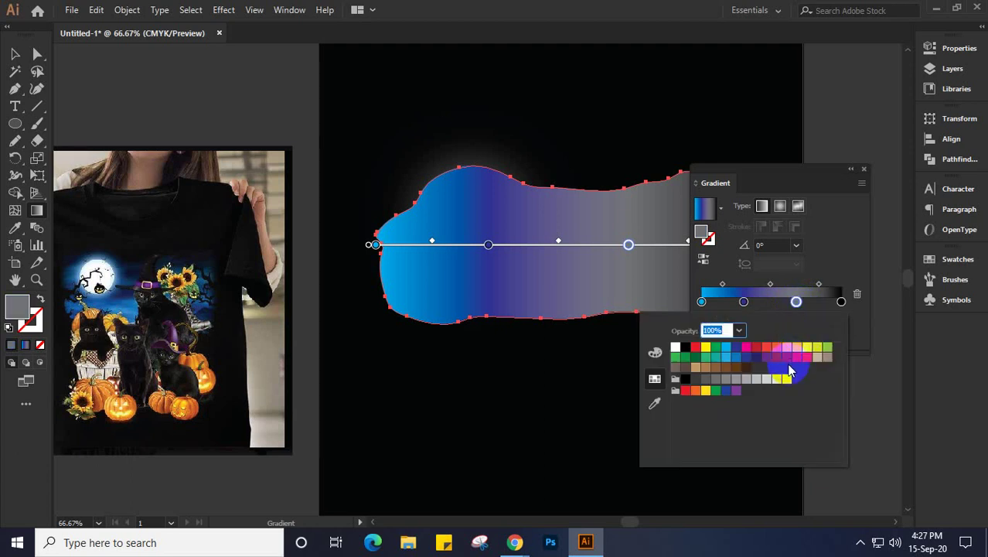
{"action": "left_click", "coordinate": [777, 358]}
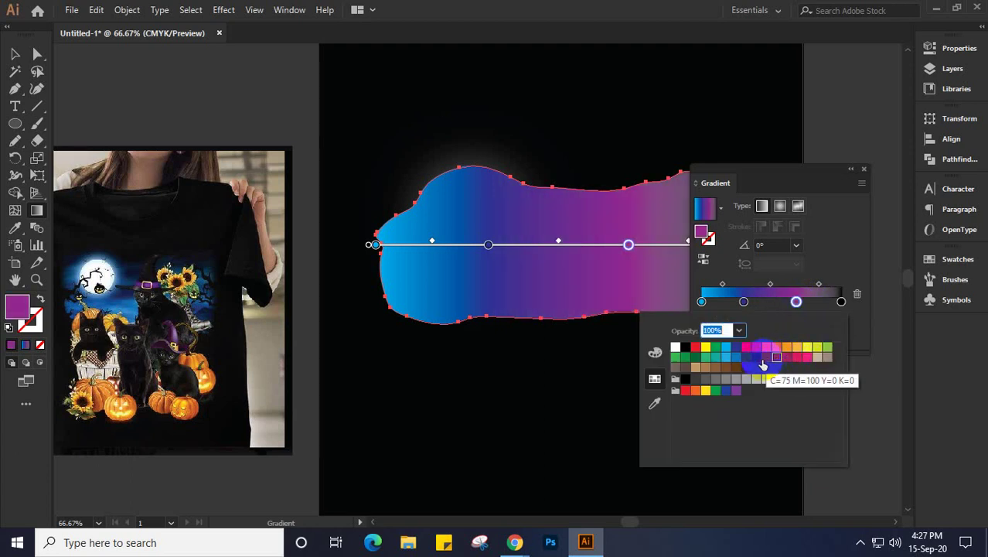
{"action": "left_click", "coordinate": [756, 357]}
Step: Replace the black at the gradient's last stop with a light blue
{"action": "left_click", "coordinate": [842, 303]}
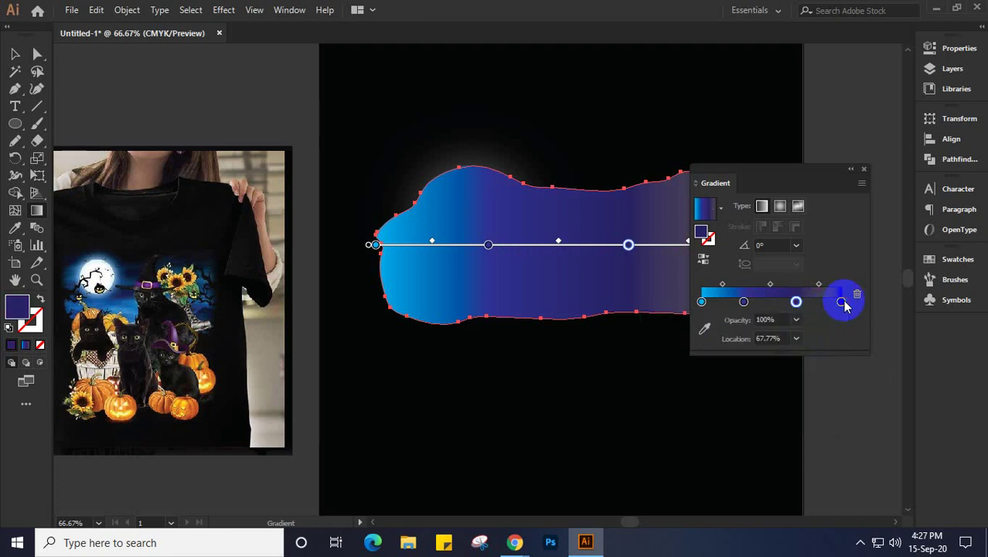
{"action": "left_click", "coordinate": [842, 302]}
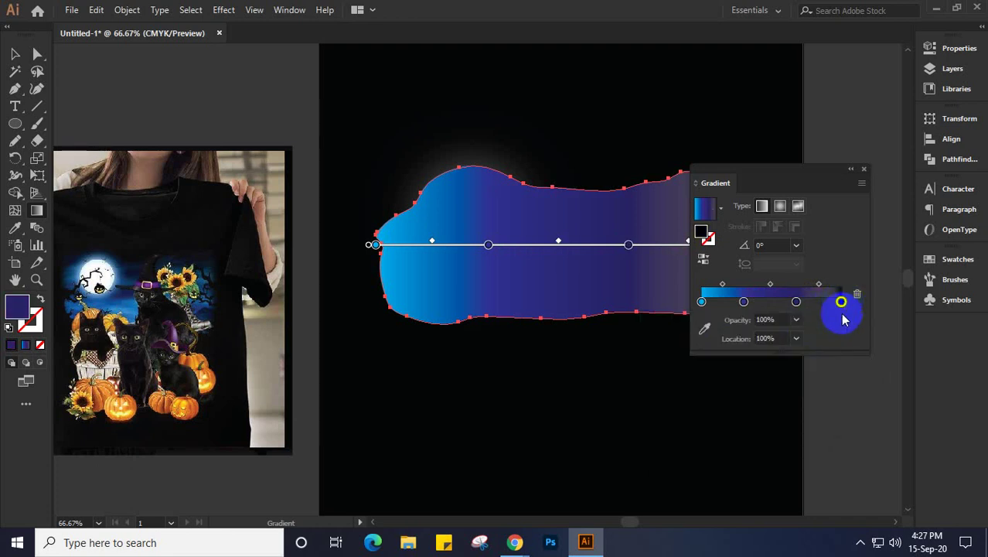
{"action": "double_click", "coordinate": [841, 301]}
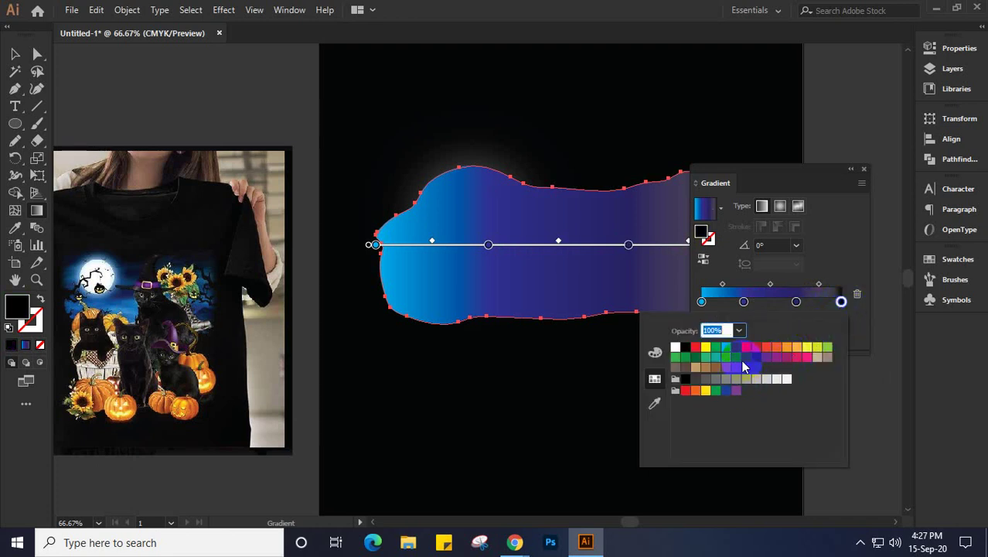
{"action": "left_click", "coordinate": [799, 207]}
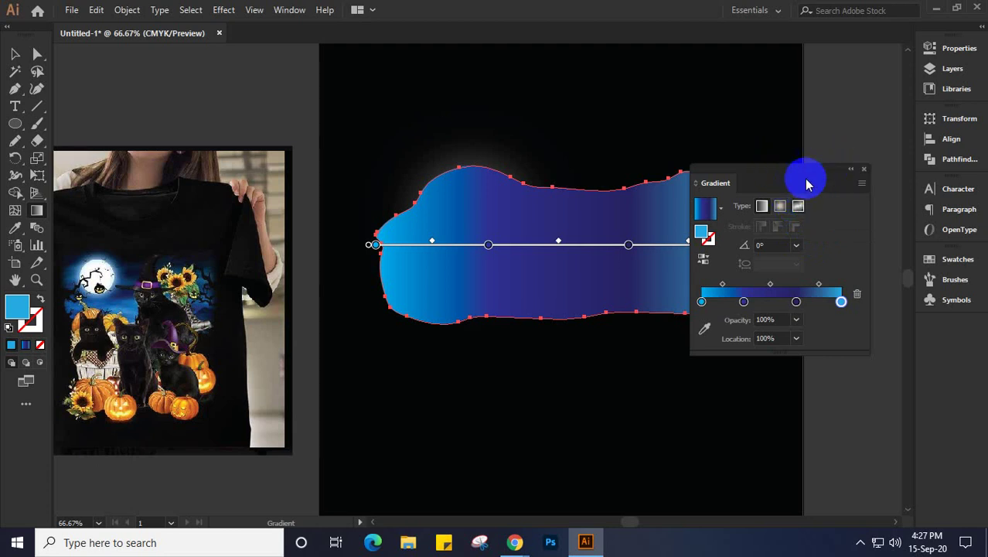
Step: Change the shape's fill to a freeform gradient, moving the gradient settings clear of the artwork
{"action": "left_click", "coordinate": [776, 164]}
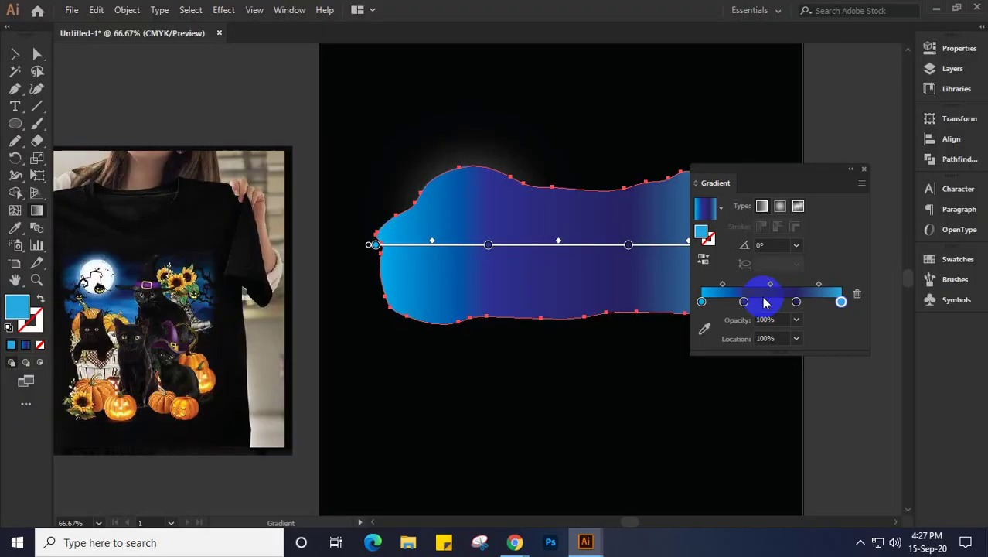
{"action": "left_click", "coordinate": [799, 204]}
{"action": "left_click_drag", "start_coordinate": [784, 176], "coordinate": [875, 208]}
{"action": "left_click", "coordinate": [748, 227]}
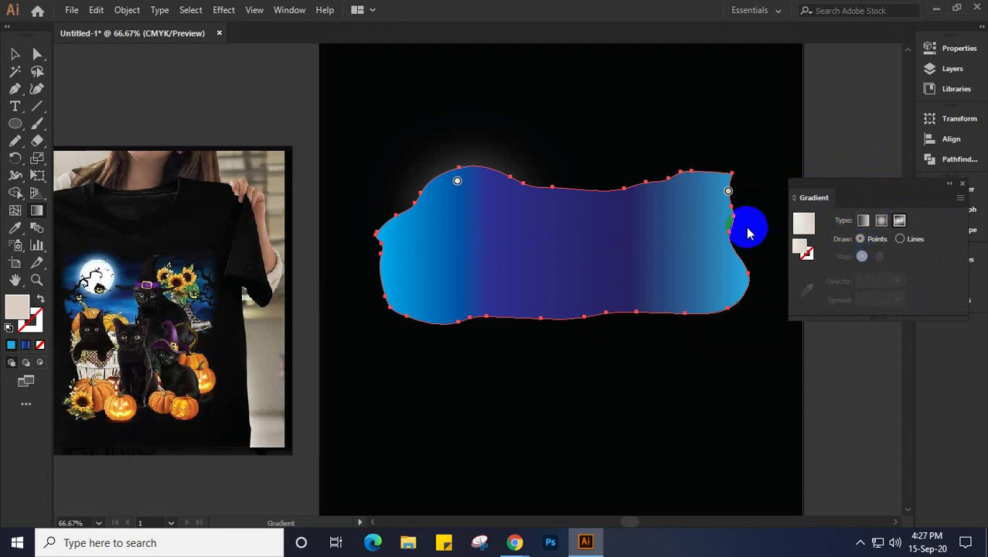
{"action": "left_click", "coordinate": [616, 398]}
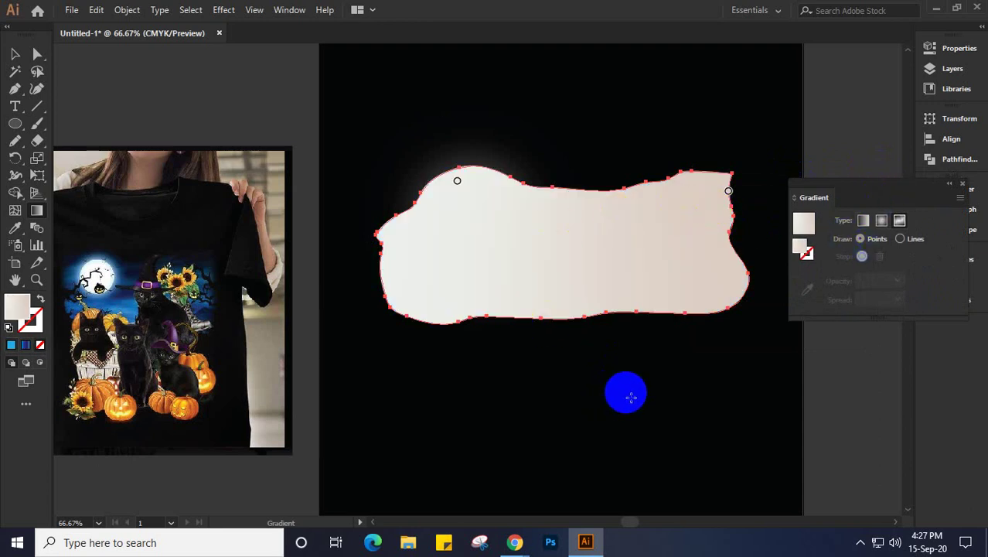
Step: Switch the freeform gradient to line drawing, place a curved line of white stops where the moon lies, and leave gradient editing
{"action": "left_click", "coordinate": [900, 239]}
{"action": "left_click", "coordinate": [456, 219]}
{"action": "left_click", "coordinate": [455, 293]}
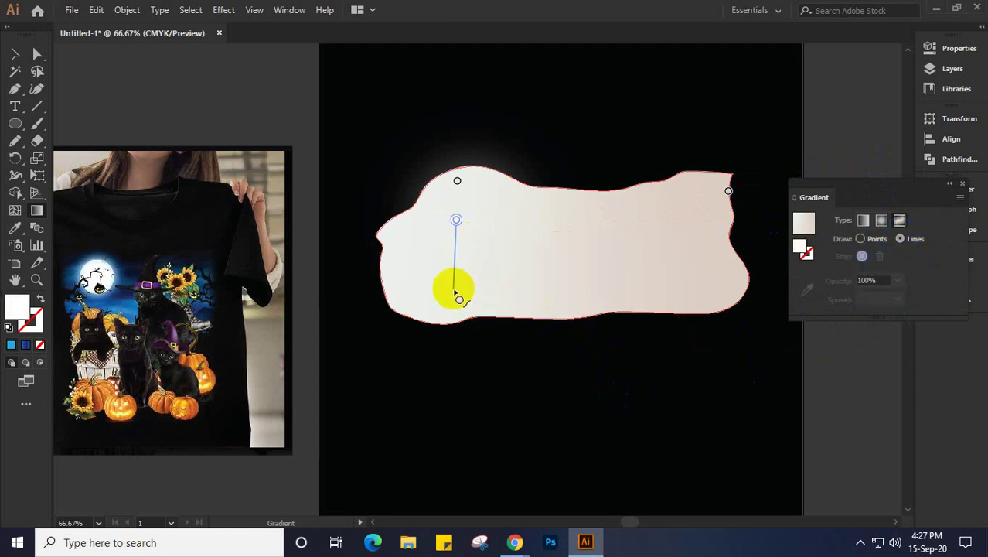
{"action": "left_click_drag", "start_coordinate": [457, 300], "coordinate": [441, 254]}
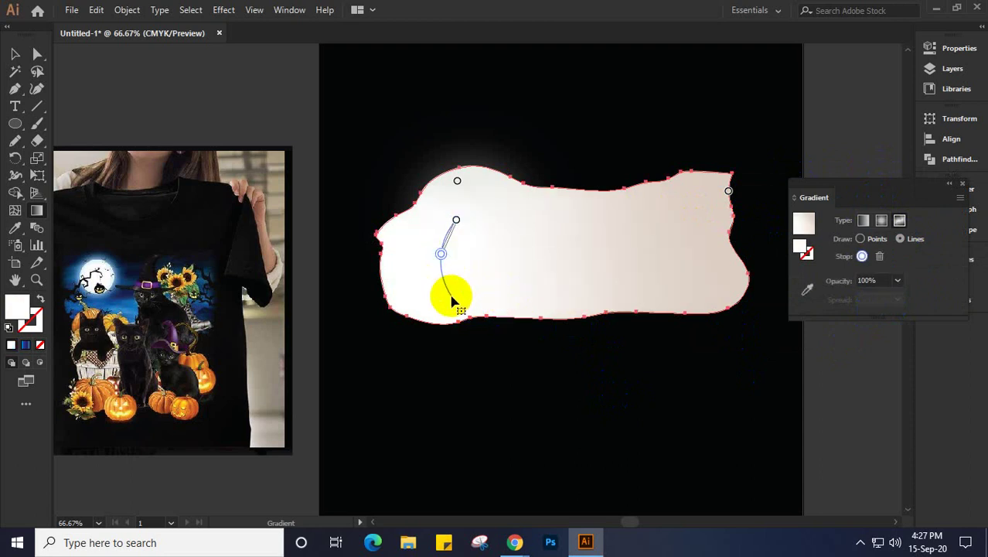
{"action": "key", "text": "v"}
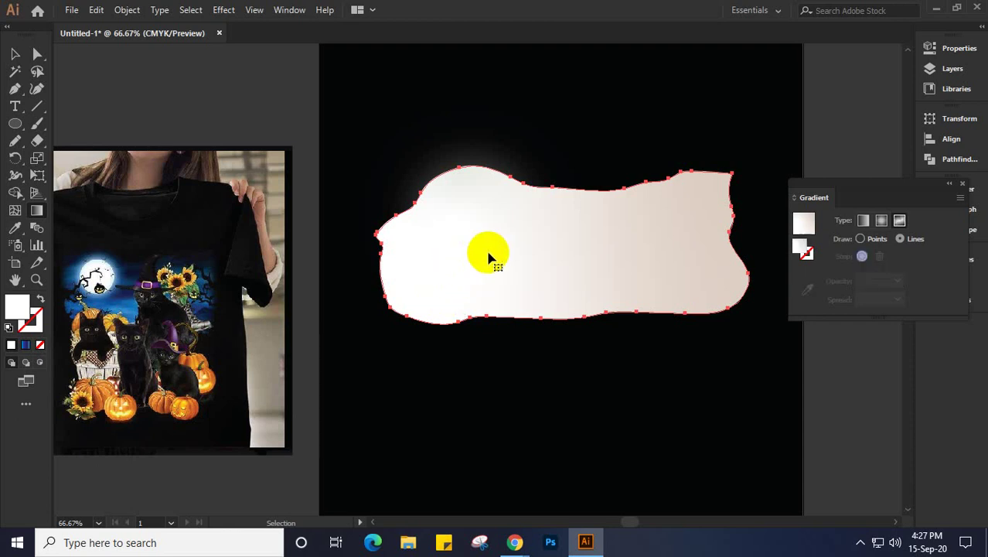
Step: Set the freeform gradient to draw points and add one in the upper part of the shape, just beyond the moon
{"action": "left_click", "coordinate": [860, 240]}
{"action": "left_click", "coordinate": [804, 225]}
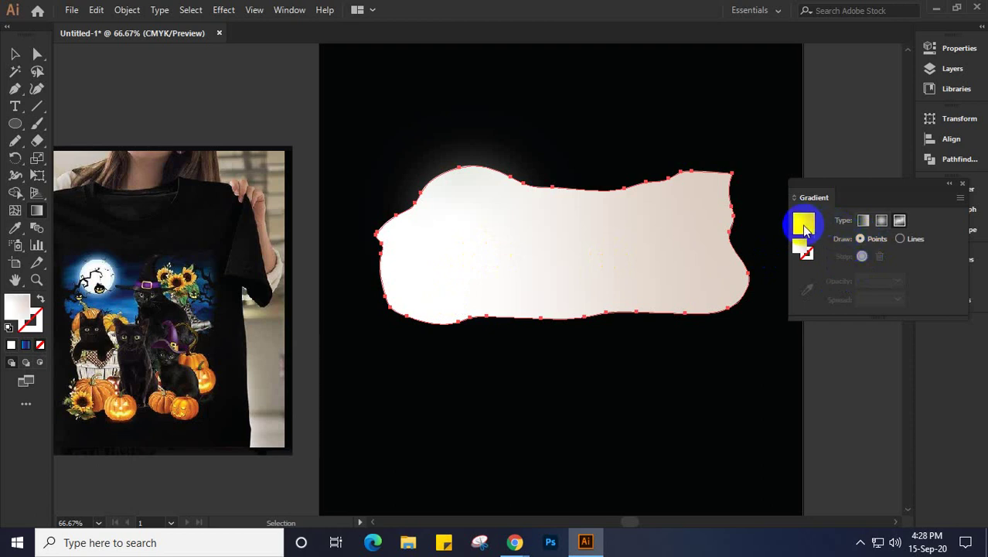
{"action": "left_click", "coordinate": [803, 226]}
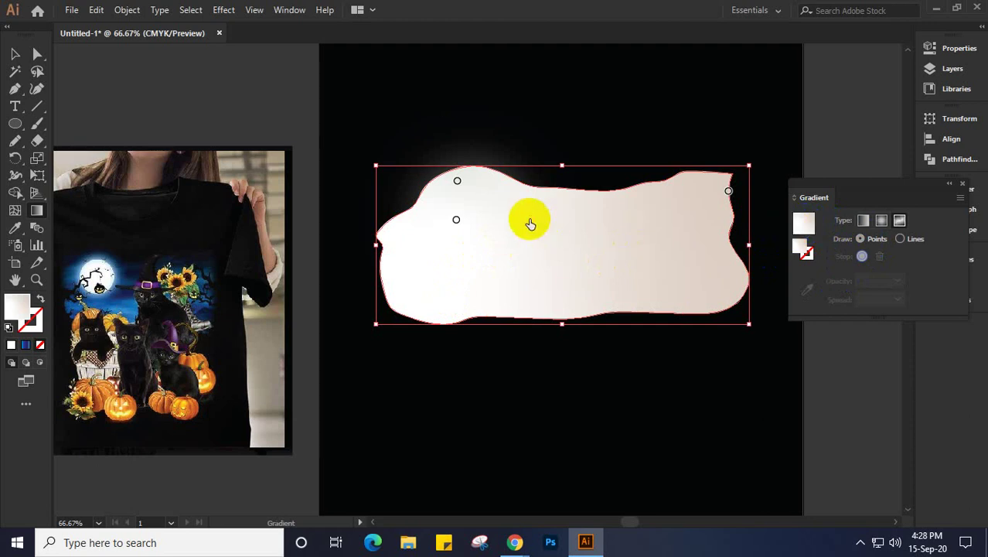
{"action": "left_click", "coordinate": [529, 219]}
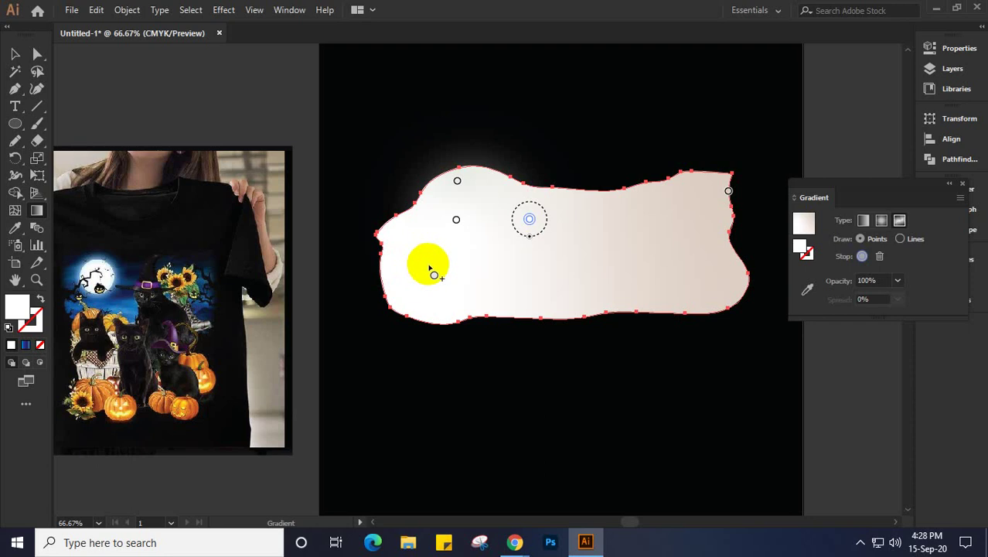
Step: Recolour the new gradient point by sampling the reference print, trying a mid blue before choosing a dark navy
{"action": "left_click", "coordinate": [804, 291]}
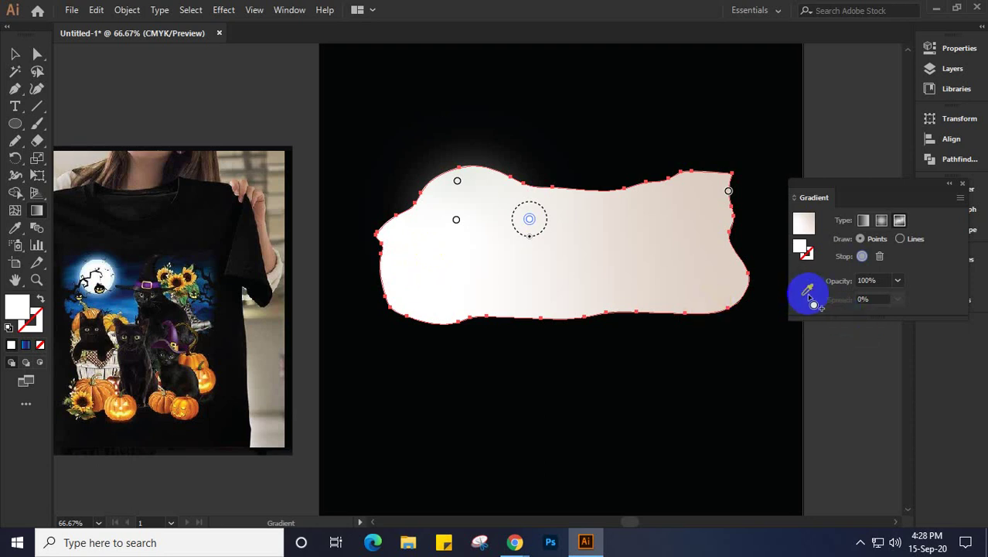
{"action": "left_click", "coordinate": [565, 288]}
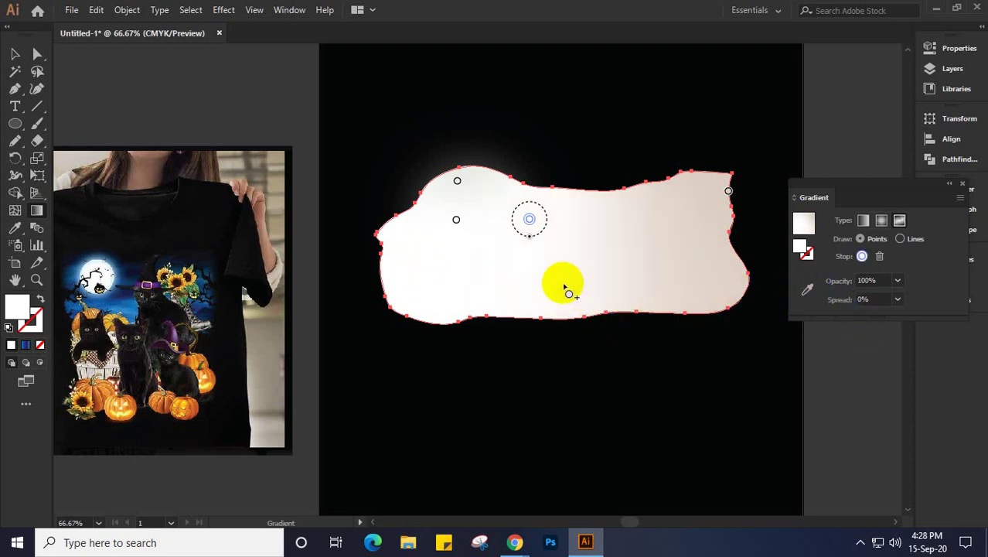
{"action": "left_click", "coordinate": [807, 289]}
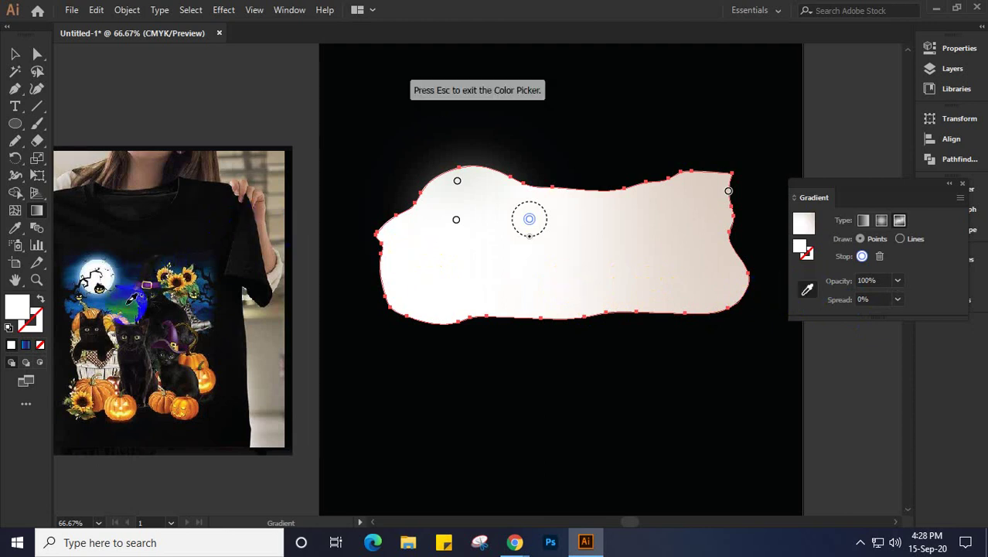
{"action": "left_click", "coordinate": [131, 300]}
{"action": "left_click", "coordinate": [130, 300]}
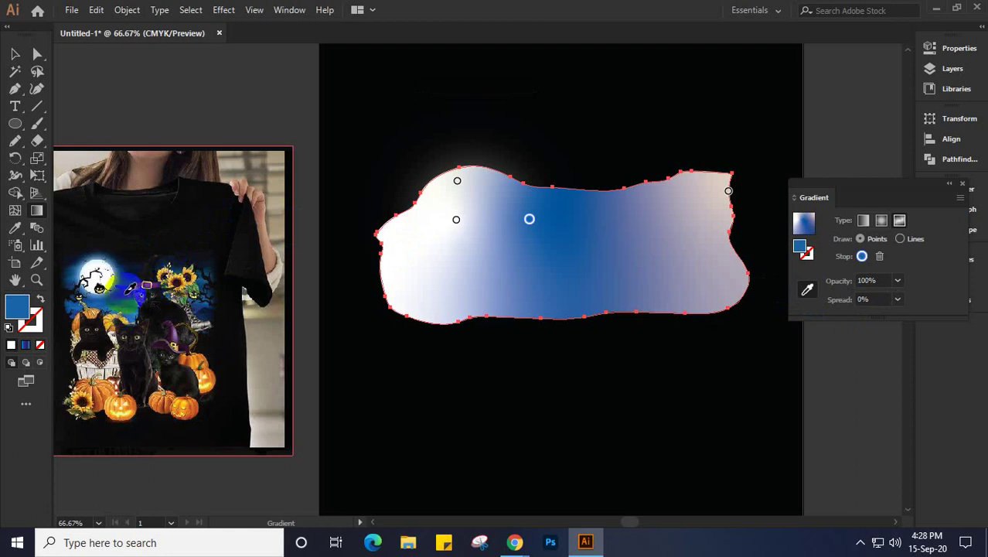
{"action": "left_click", "coordinate": [146, 286]}
{"action": "left_click", "coordinate": [858, 258]}
{"action": "left_click", "coordinate": [448, 238]}
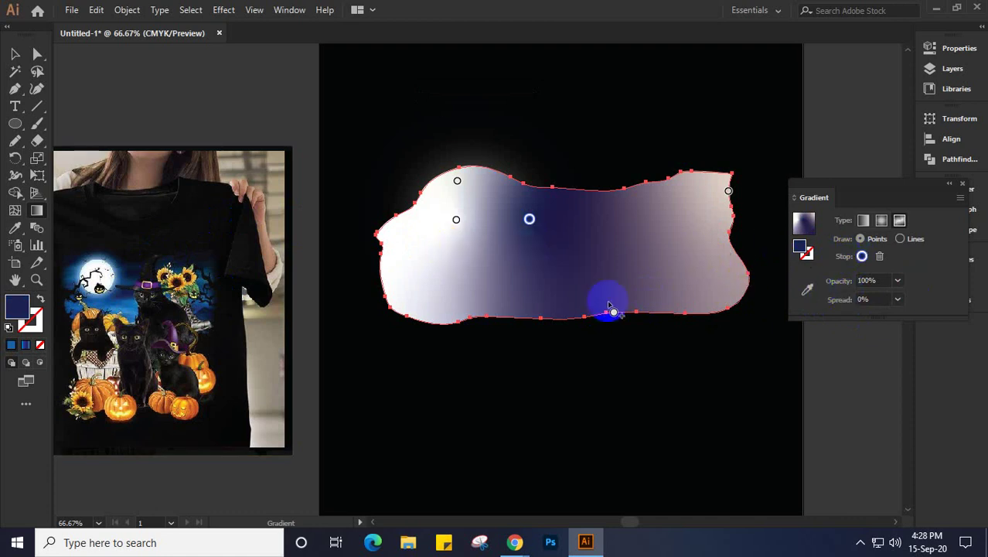
Step: Add dark navy gradient points around the moon glow and across the rest of the shape, out to its far end
{"action": "left_click", "coordinate": [456, 265]}
{"action": "left_click", "coordinate": [443, 256]}
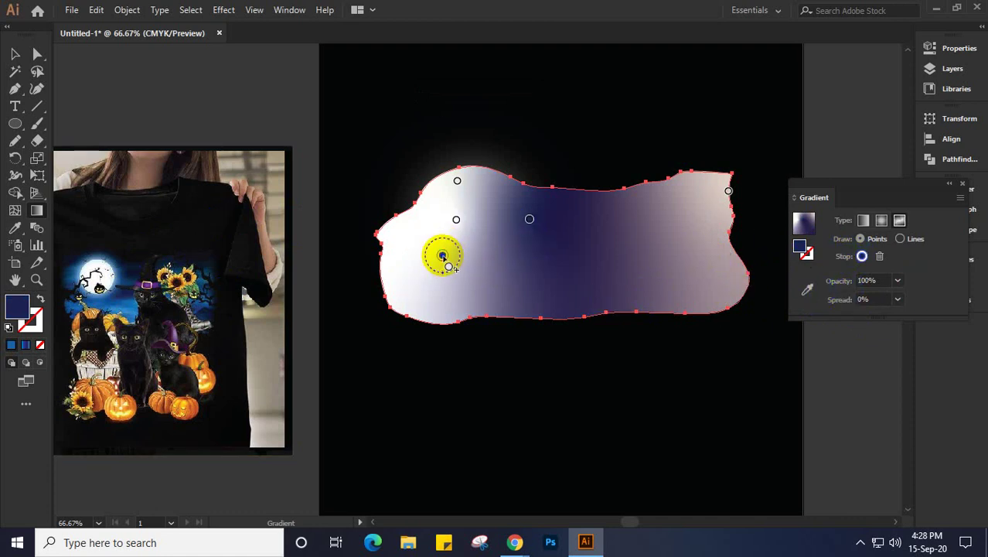
{"action": "left_click", "coordinate": [431, 208]}
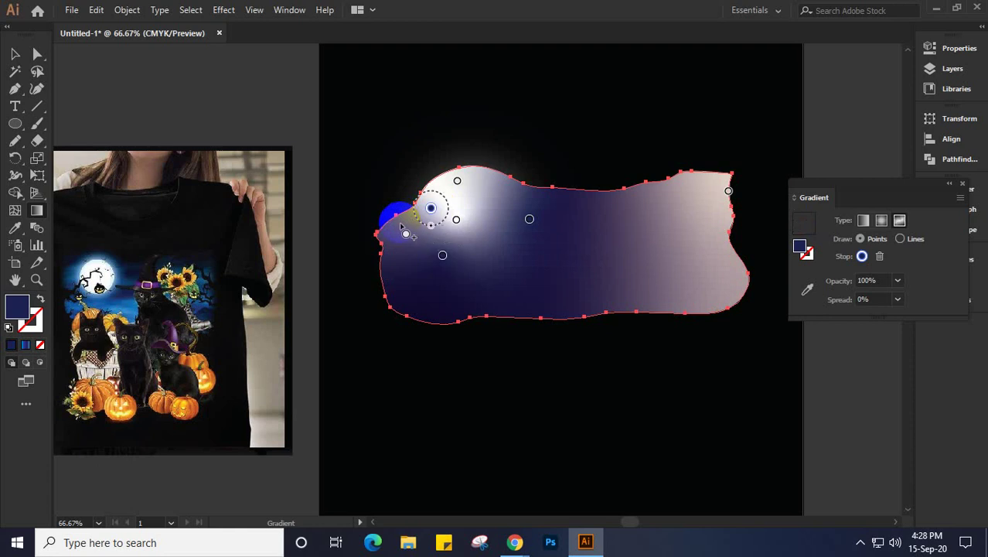
{"action": "left_click_drag", "start_coordinate": [415, 302], "coordinate": [584, 294]}
{"action": "left_click", "coordinate": [585, 214]}
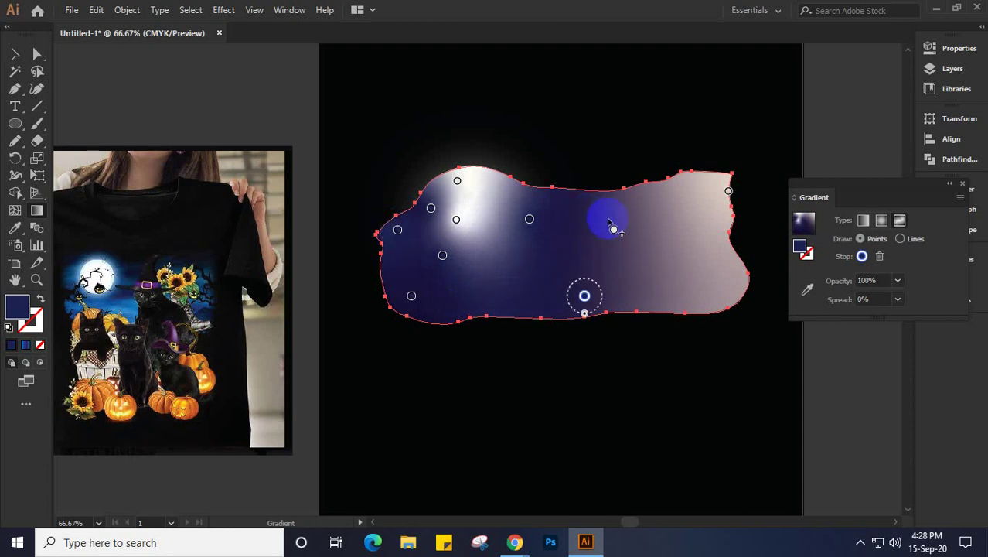
{"action": "left_click_drag", "start_coordinate": [692, 281], "coordinate": [585, 280]}
{"action": "key", "text": "ctrl+z"}
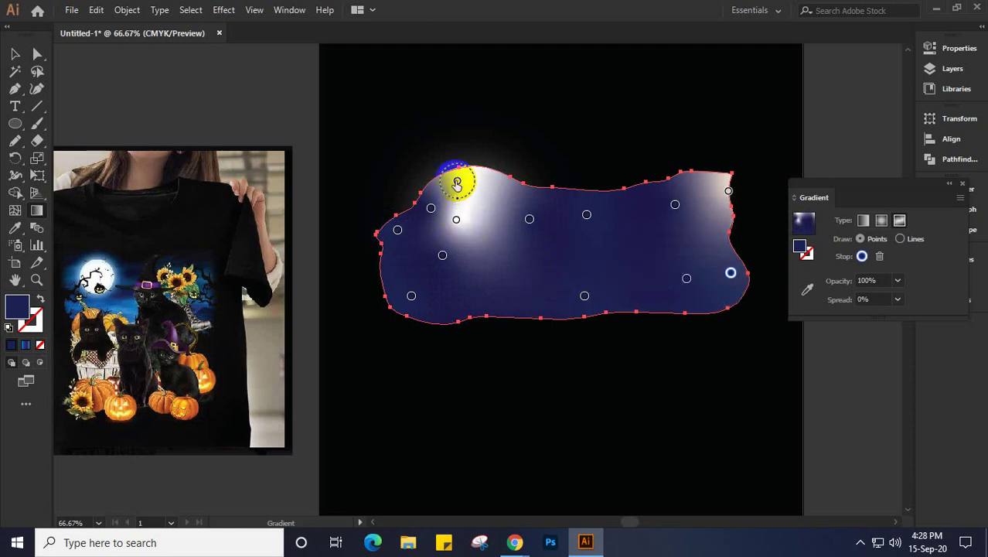
Step: Recolour the white gradient point at the shape's upper edge above the moon glow to a bright sky blue
{"action": "left_click_drag", "start_coordinate": [457, 183], "coordinate": [754, 236]}
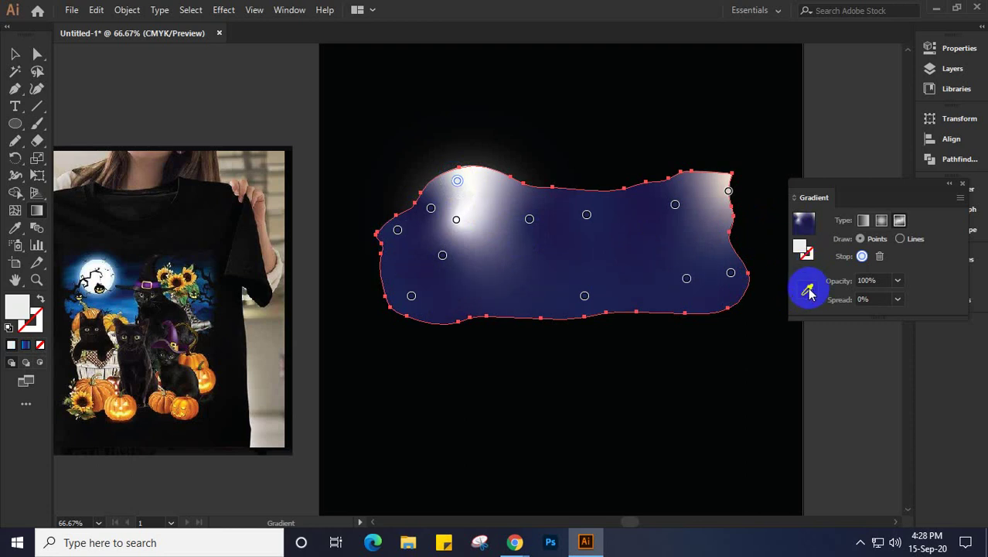
{"action": "double_click", "coordinate": [797, 247]}
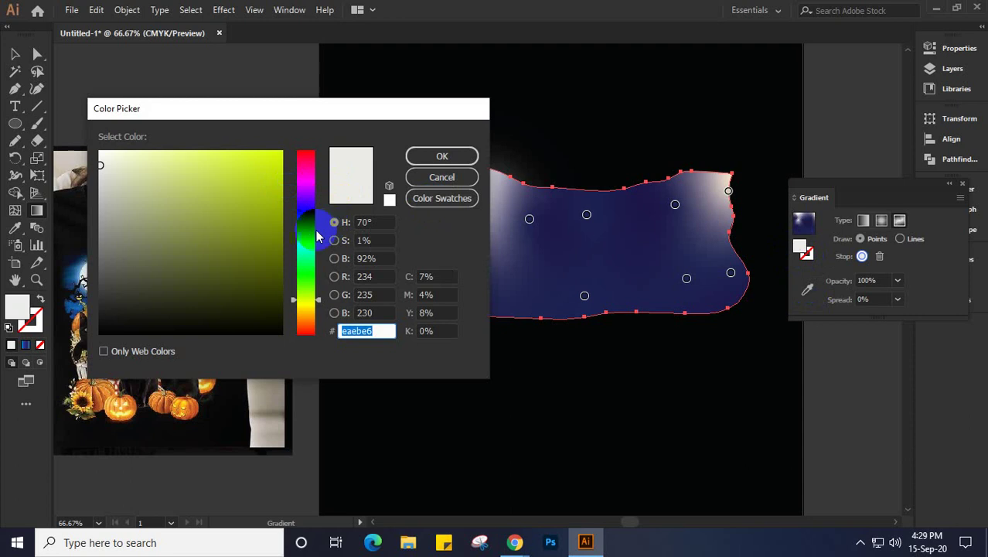
{"action": "left_click", "coordinate": [305, 248]}
{"action": "left_click_drag", "start_coordinate": [274, 185], "coordinate": [295, 137]}
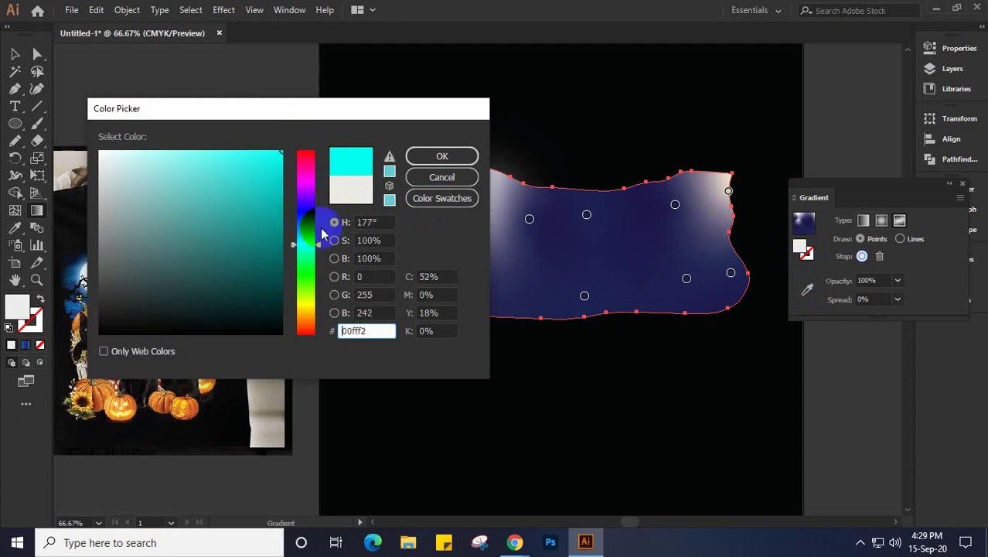
{"action": "left_click_drag", "start_coordinate": [308, 249], "coordinate": [307, 235]}
{"action": "left_click", "coordinate": [427, 179]}
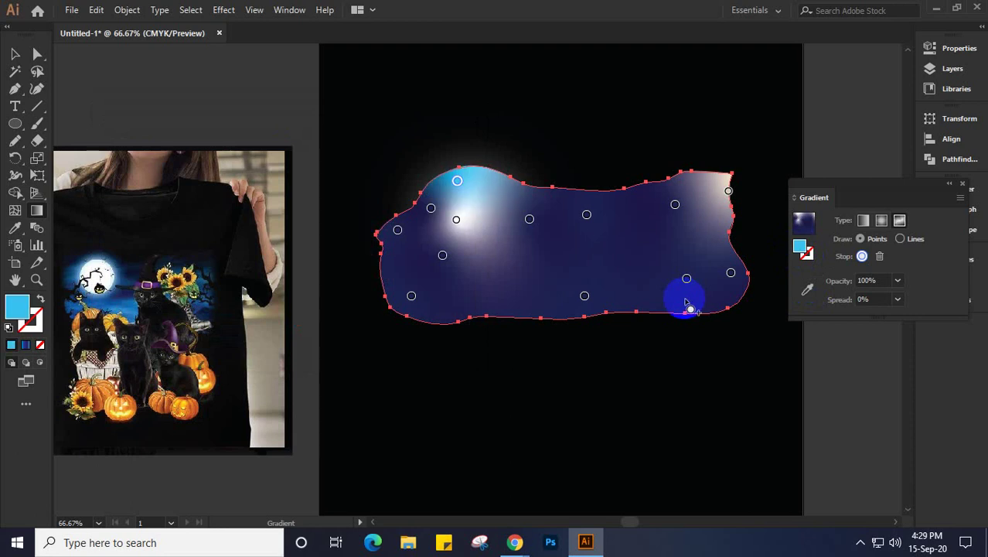
Step: Recolour the navy gradient point just left of the white glow to the pale lavender blue abb6f4
{"action": "left_click_drag", "start_coordinate": [495, 244], "coordinate": [430, 210]}
{"action": "left_click", "coordinate": [431, 210]}
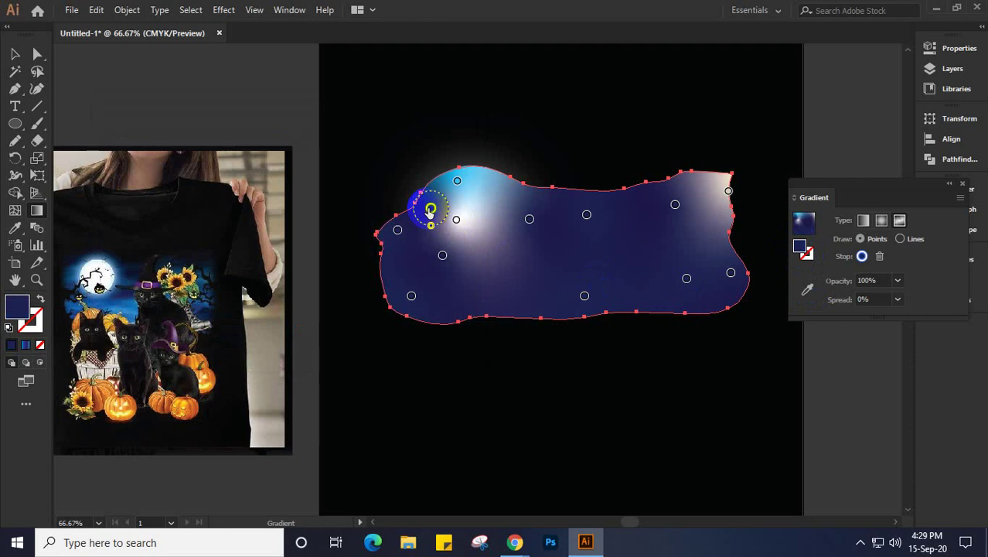
{"action": "left_click", "coordinate": [803, 248]}
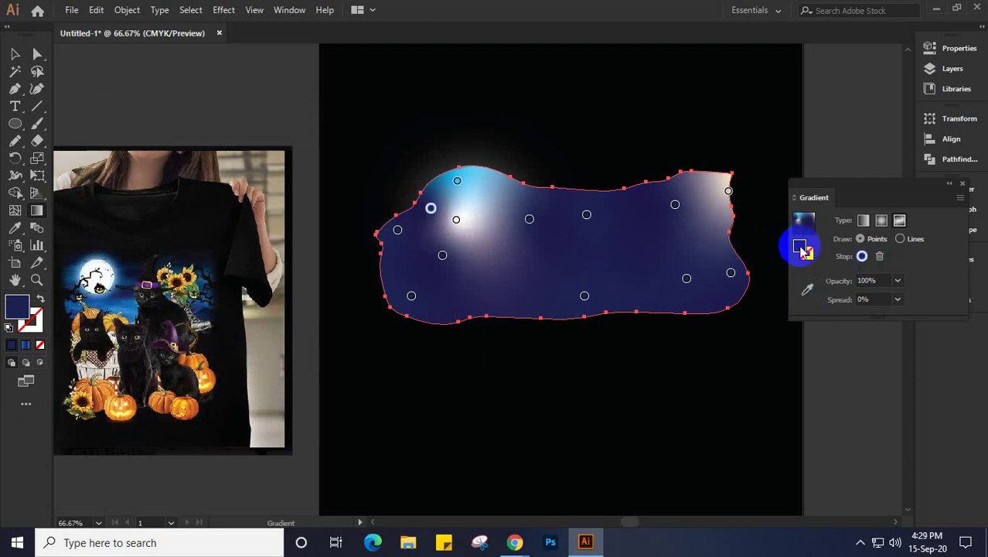
{"action": "left_click", "coordinate": [802, 248]}
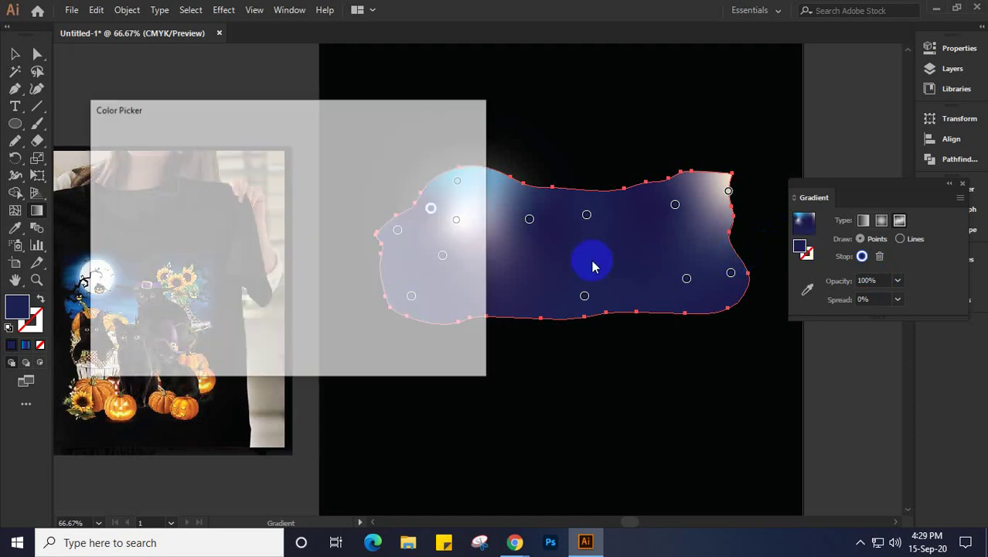
{"action": "left_click_drag", "start_coordinate": [167, 164], "coordinate": [155, 159]}
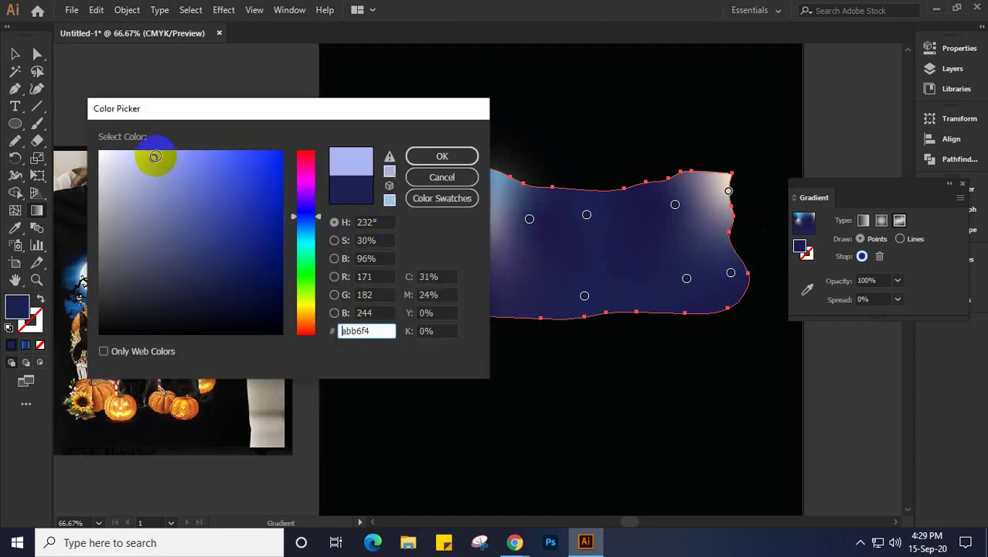
{"action": "left_click", "coordinate": [420, 158]}
Step: Recolour the gradient point near the shape's far left tip with the light blue swatch
{"action": "left_click_drag", "start_coordinate": [503, 257], "coordinate": [399, 236]}
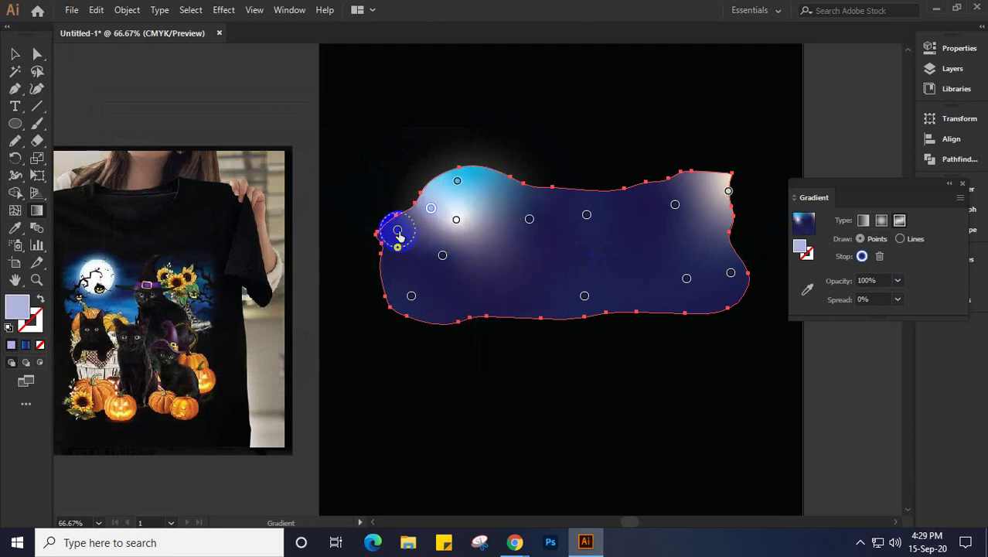
{"action": "double_click", "coordinate": [397, 233]}
{"action": "left_click", "coordinate": [800, 247]}
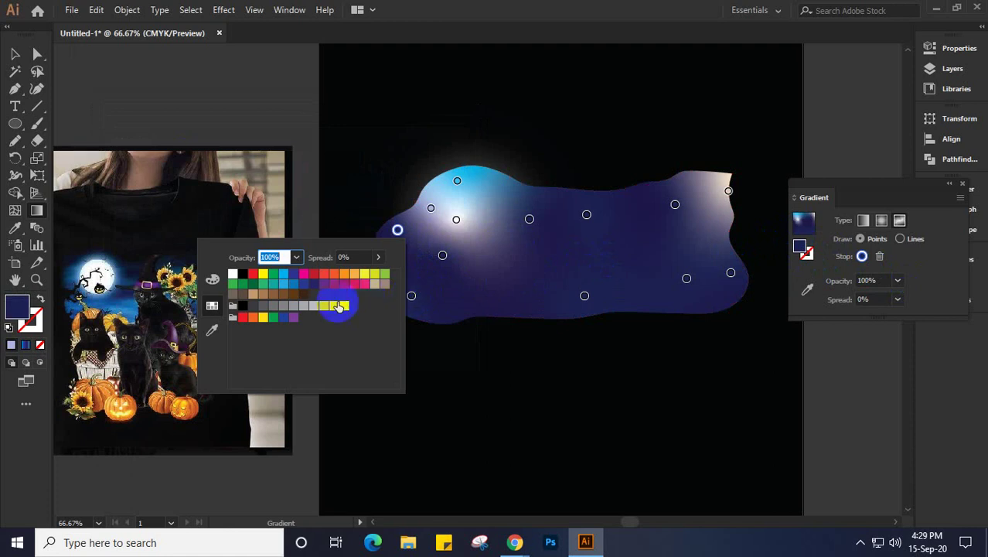
{"action": "left_click", "coordinate": [283, 285]}
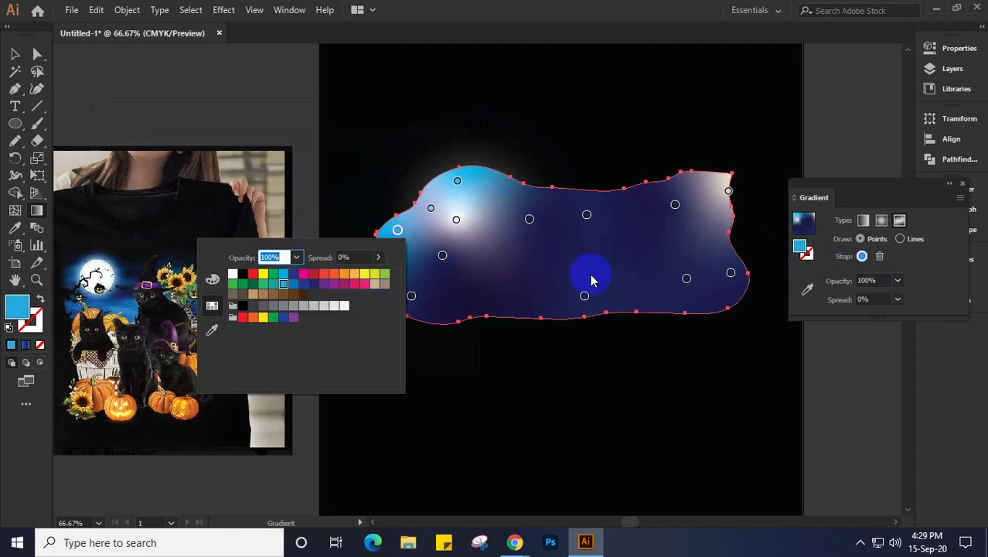
Step: Recolour the gradient point just below the white glow, trying a medium blue and a darker swatch before choosing royal blue
{"action": "left_click", "coordinate": [457, 224]}
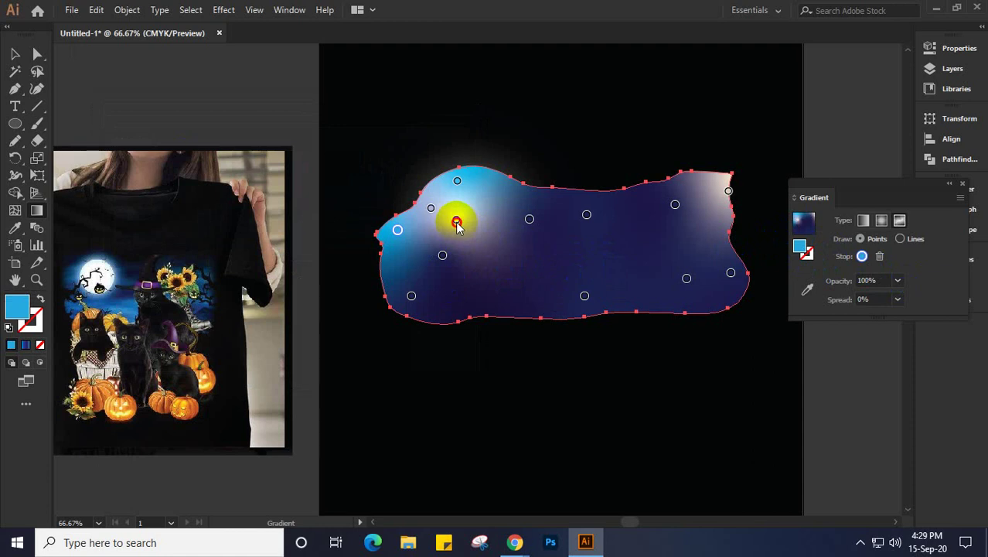
{"action": "left_click", "coordinate": [442, 256]}
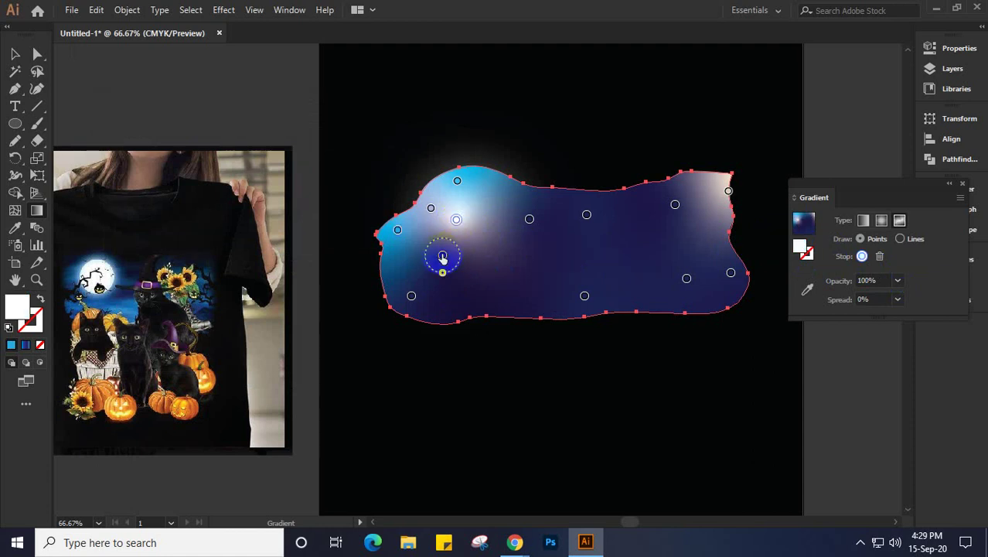
{"action": "double_click", "coordinate": [443, 257]}
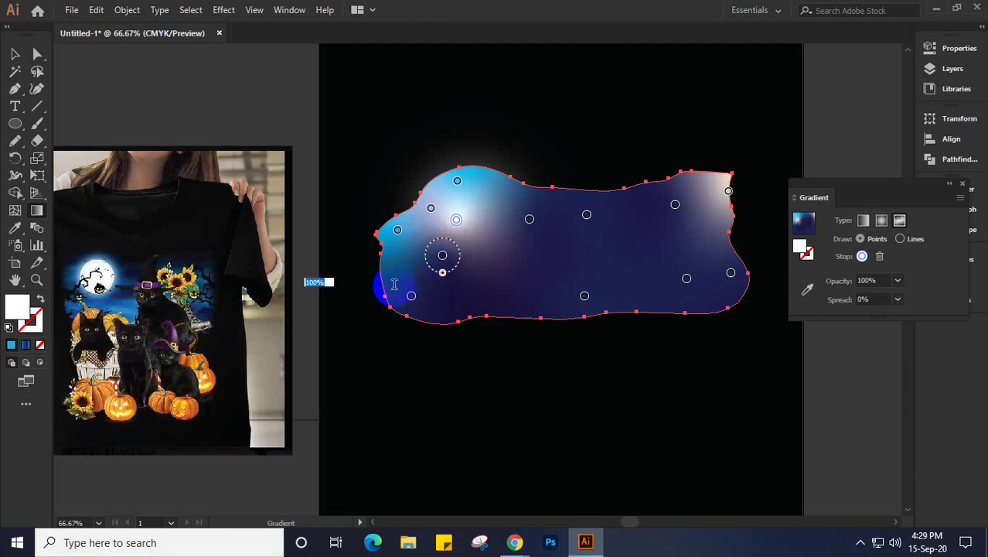
{"action": "left_click", "coordinate": [325, 316]}
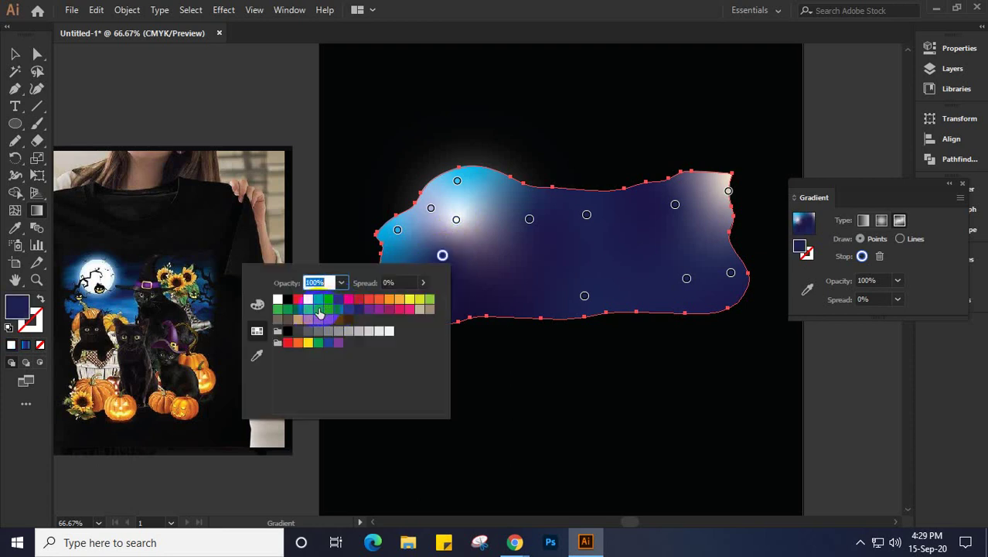
{"action": "left_click", "coordinate": [340, 310]}
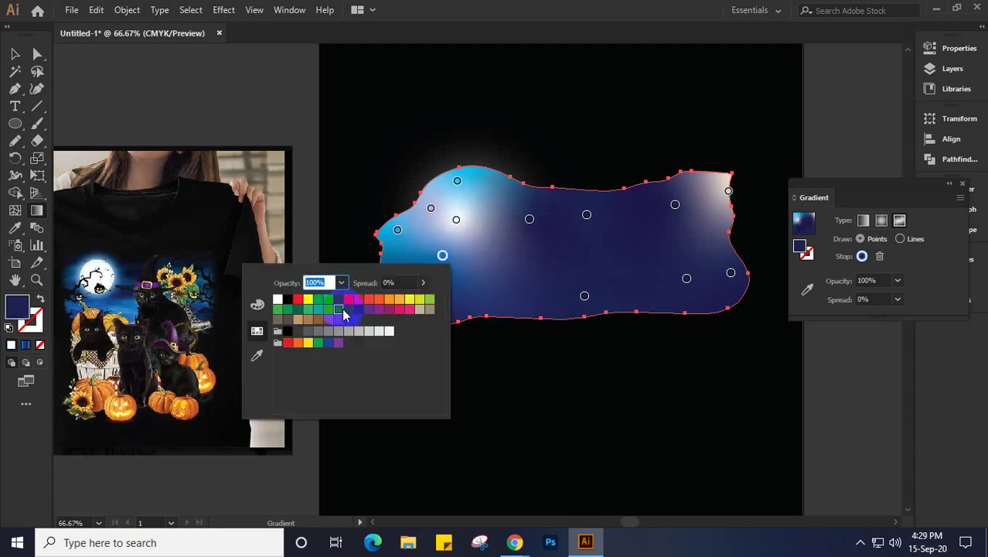
{"action": "left_click", "coordinate": [345, 310]}
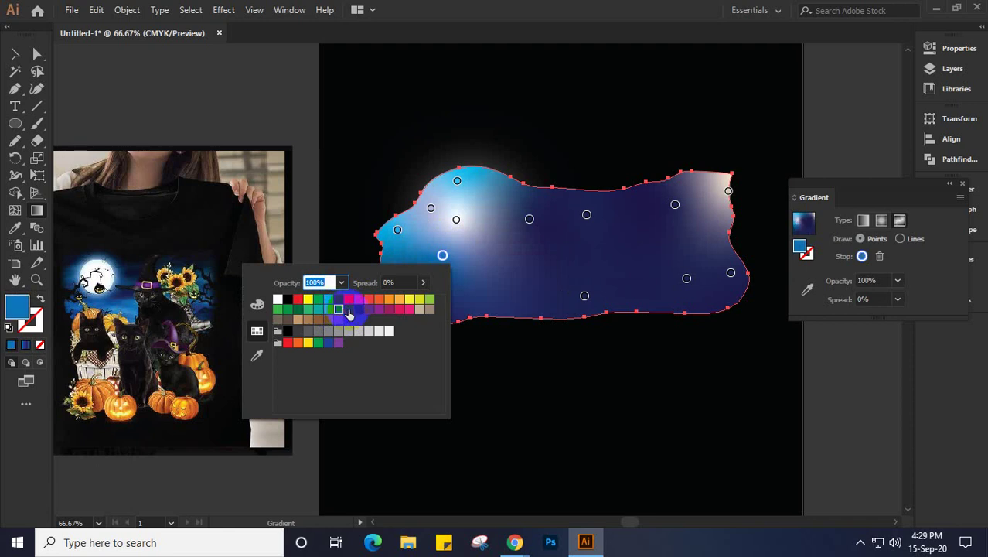
{"action": "left_click", "coordinate": [348, 310]}
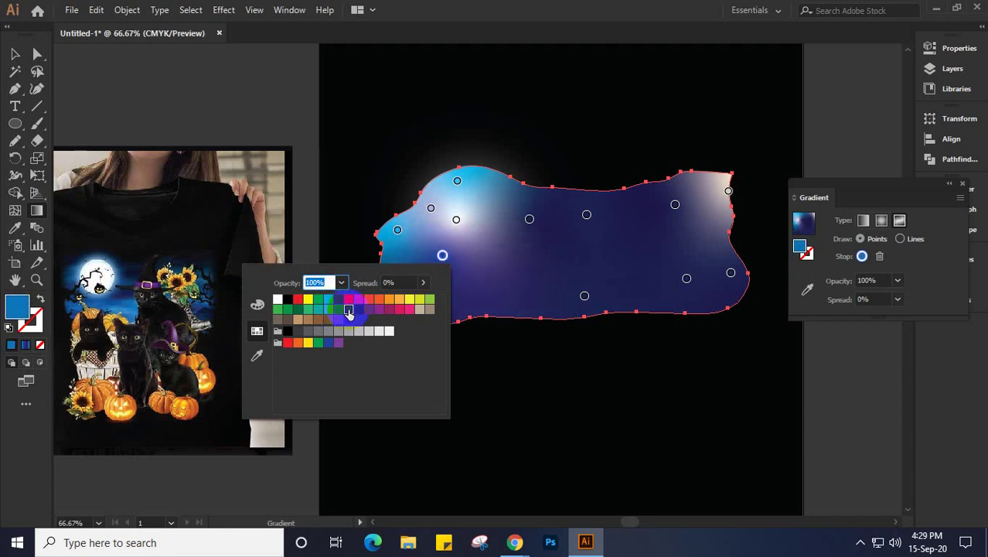
{"action": "left_click", "coordinate": [360, 309]}
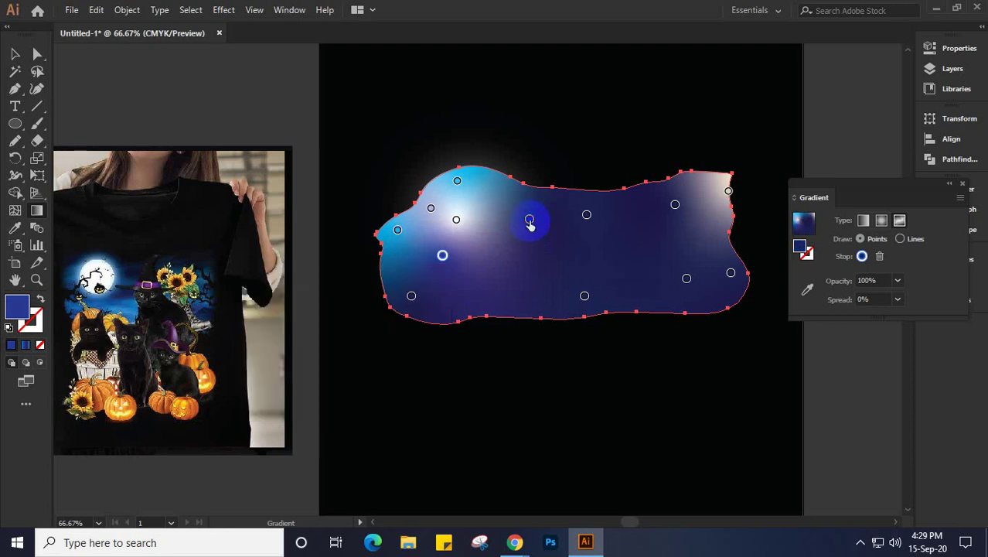
Step: Recolour the navy gradient point just right of the white glow with the light blue swatch
{"action": "left_click", "coordinate": [530, 222]}
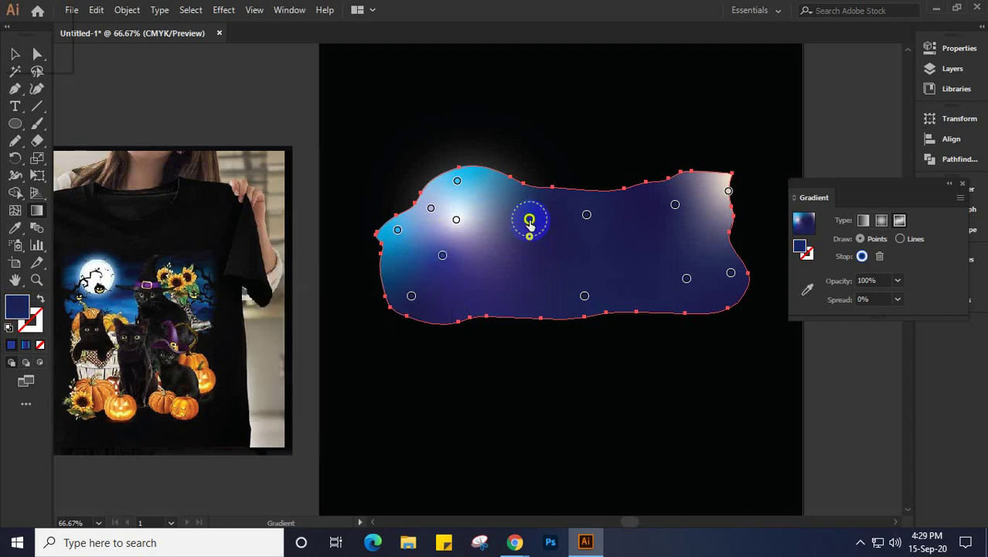
{"action": "double_click", "coordinate": [530, 222]}
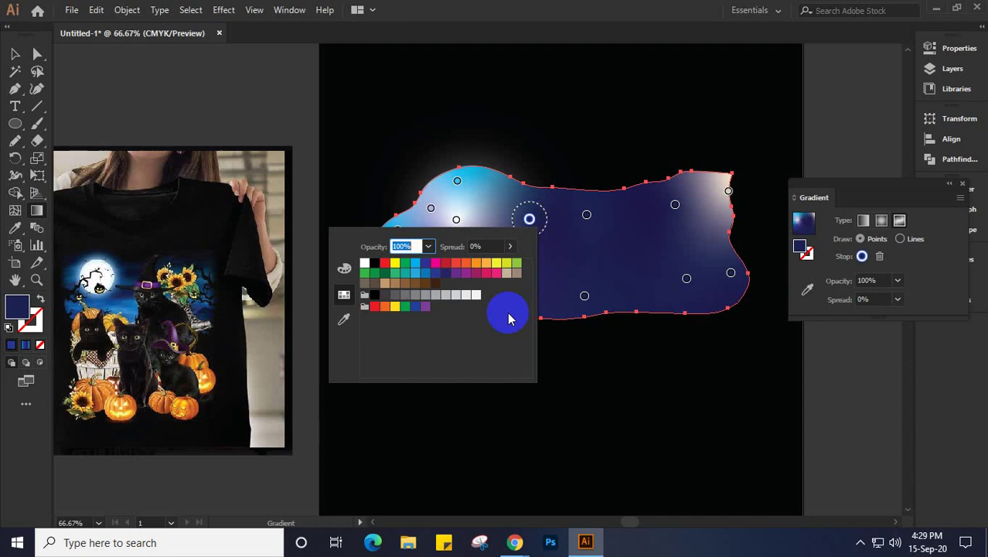
{"action": "left_click", "coordinate": [416, 272]}
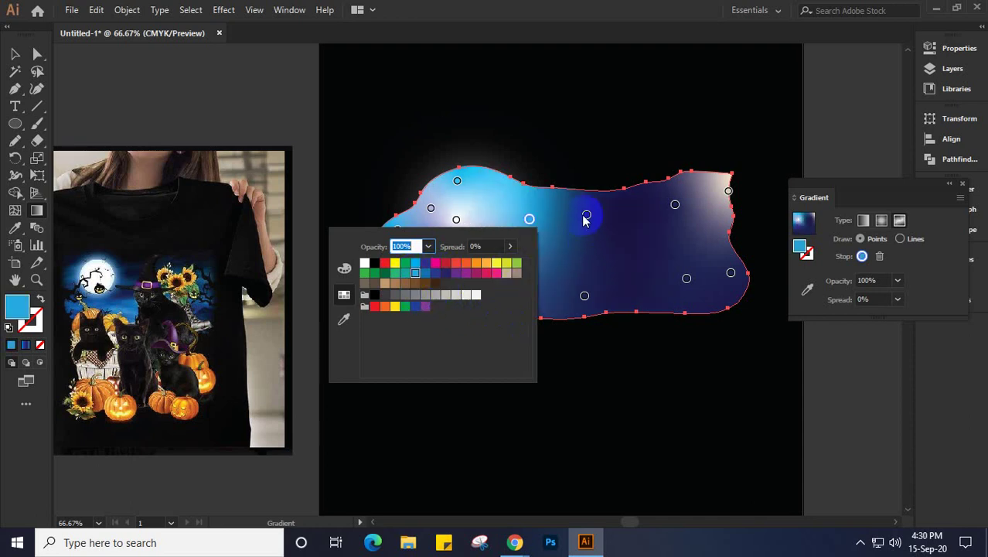
{"action": "key", "text": "Escape"}
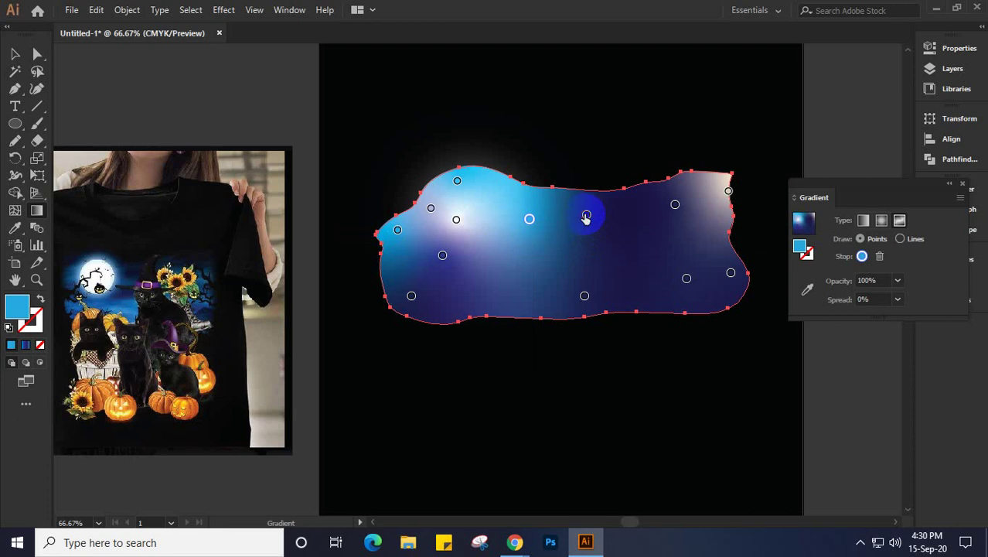
Step: Recolour the gradient point at the shape's upper middle with a navy swatch, darkened to 35% yellow and 48% black
{"action": "double_click", "coordinate": [586, 218]}
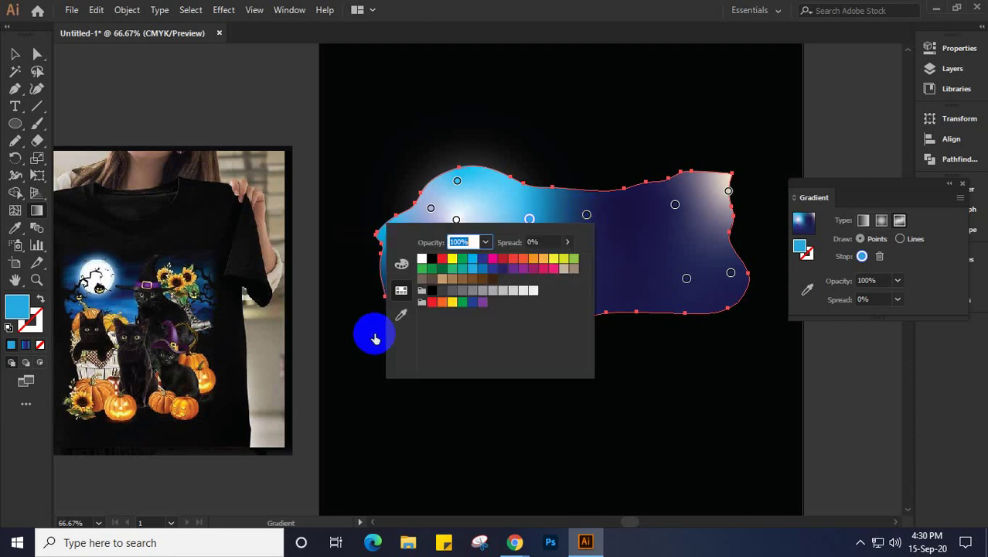
{"action": "left_click", "coordinate": [512, 270]}
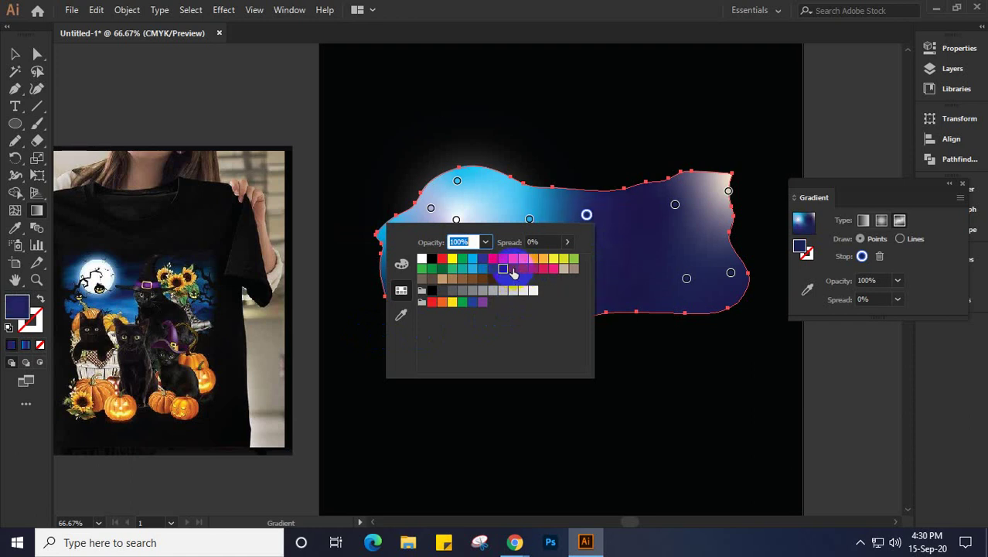
{"action": "left_click", "coordinate": [401, 263]}
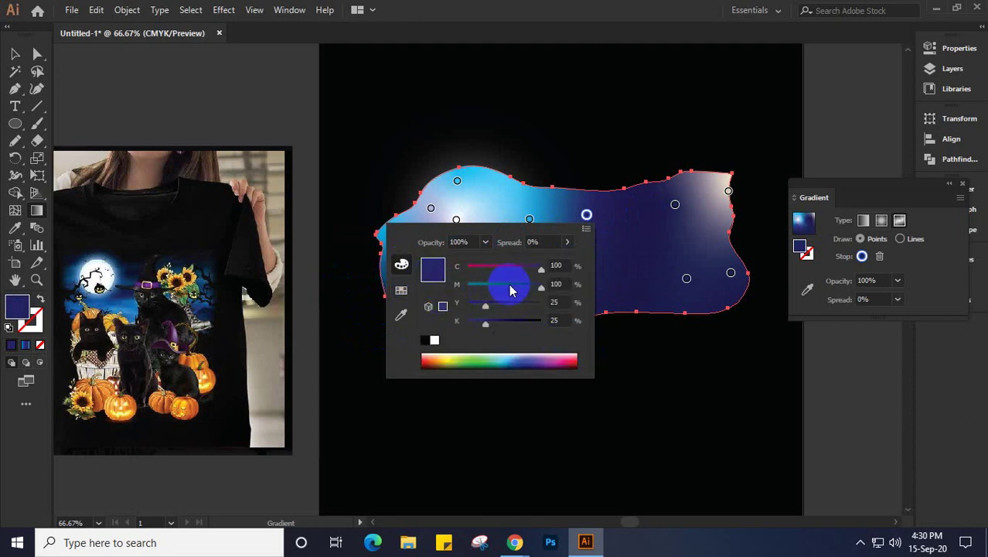
{"action": "left_click", "coordinate": [503, 326]}
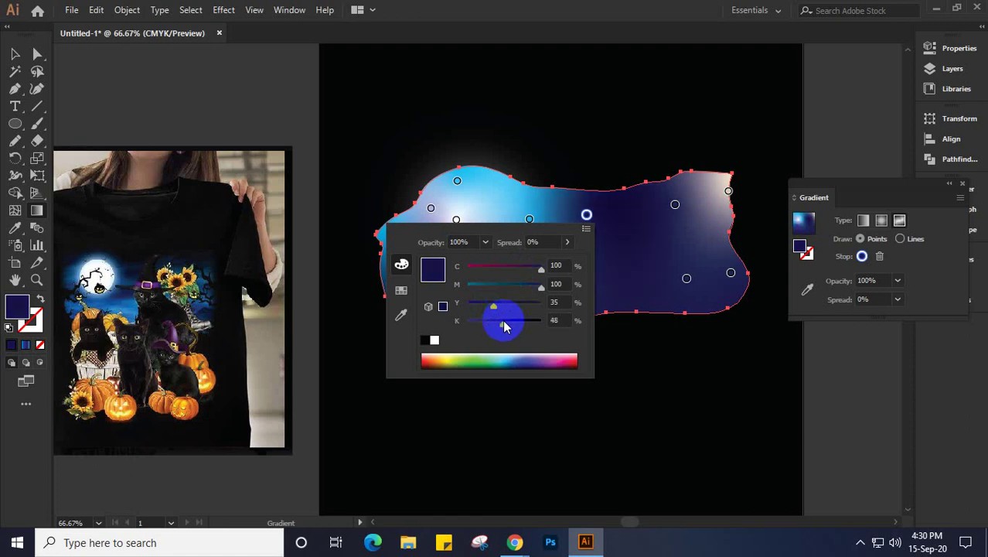
Step: Recolour the gradient point in the shape's upper right part, inside the pale corner point, with the light blue swatch
{"action": "left_click", "coordinate": [675, 206]}
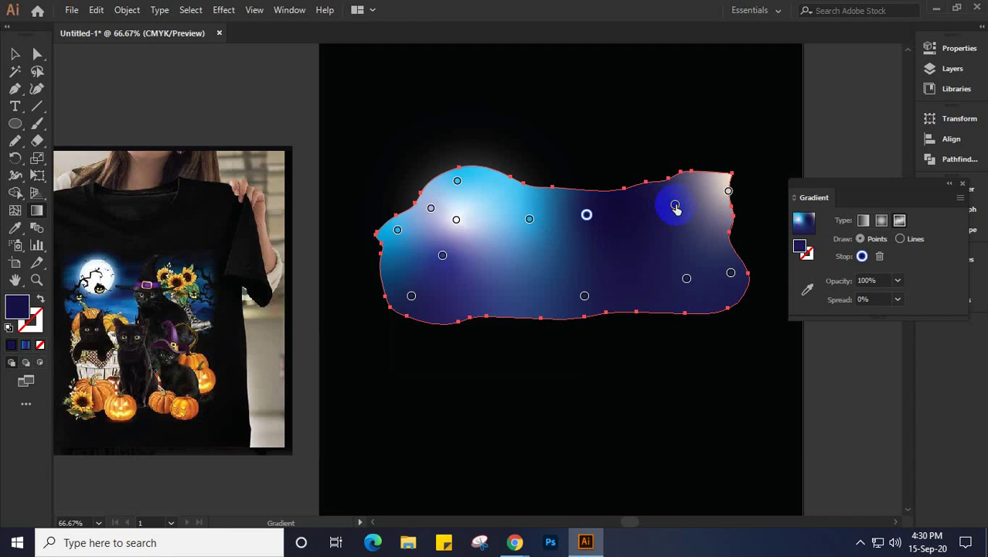
{"action": "double_click", "coordinate": [674, 206]}
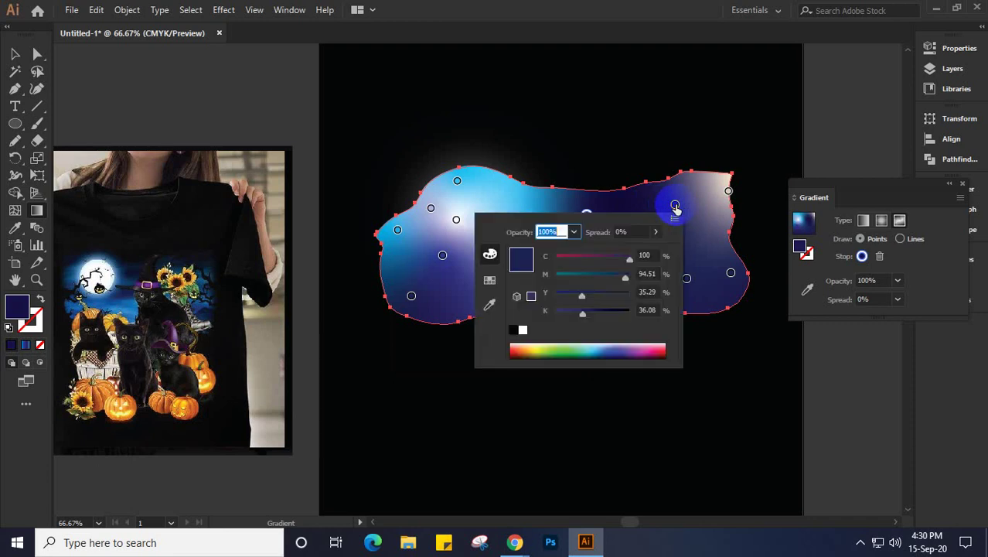
{"action": "left_click", "coordinate": [491, 286]}
{"action": "left_click", "coordinate": [616, 251]}
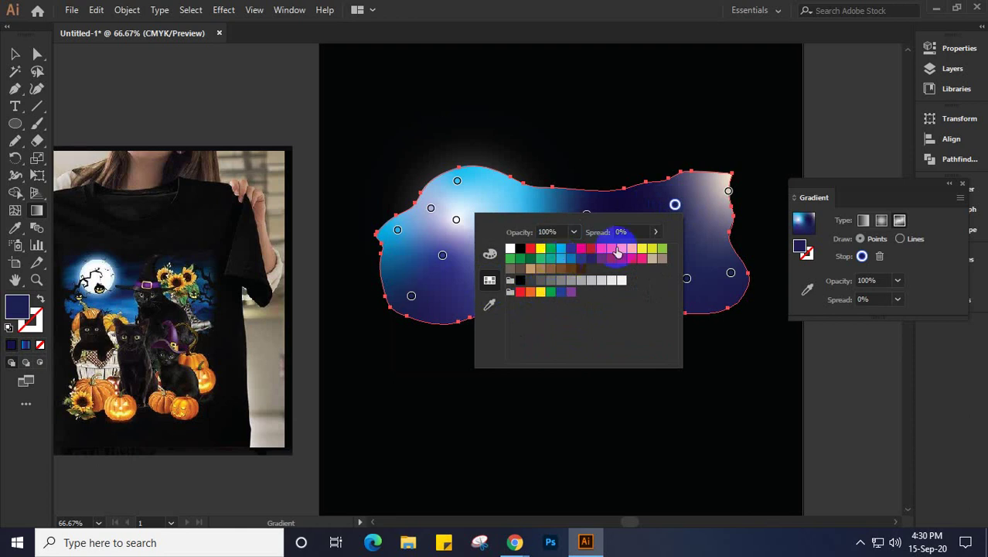
{"action": "left_click", "coordinate": [727, 191]}
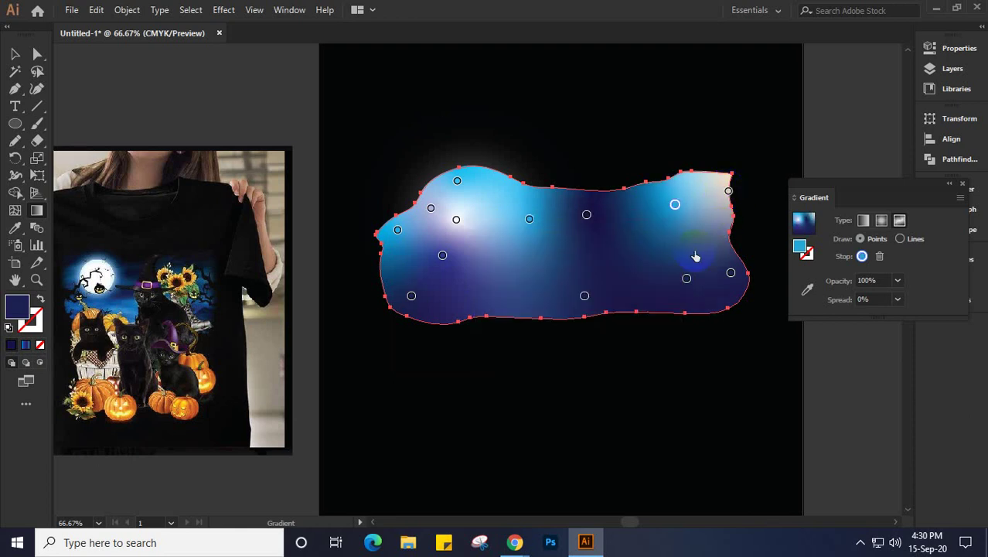
Step: Recolour the pale gradient point at the shape's upper right corner with the light blue swatch
{"action": "double_click", "coordinate": [377, 310]}
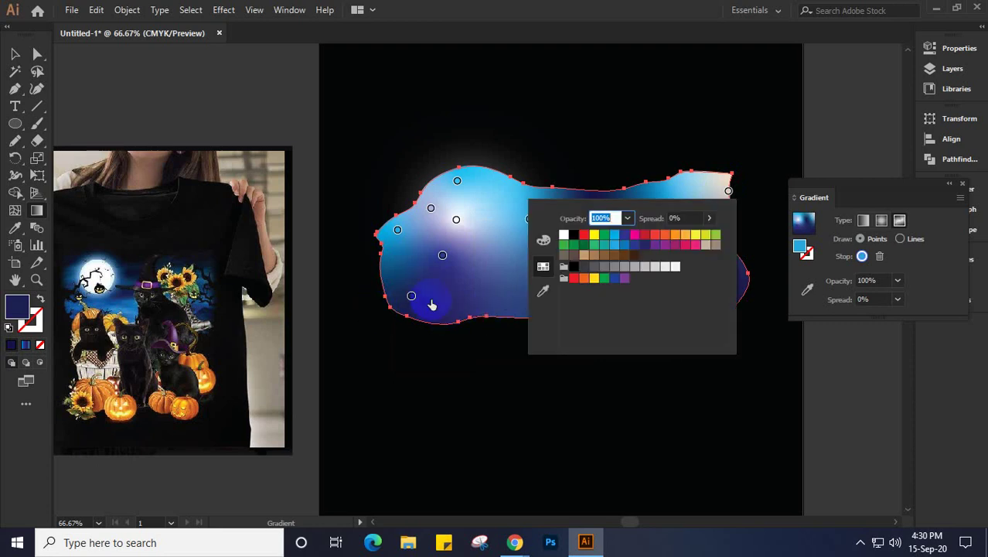
{"action": "left_click", "coordinate": [647, 247]}
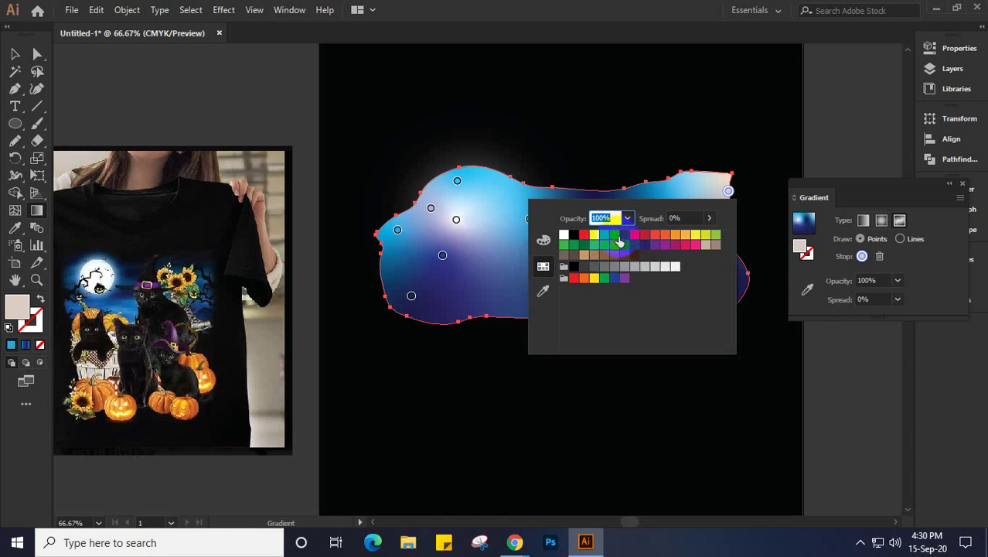
{"action": "left_click", "coordinate": [616, 236]}
Step: Shift the gradient point in the shape's lower right part down and to the left, and recolour it with the royal blue swatch
{"action": "left_click_drag", "start_coordinate": [398, 304], "coordinate": [647, 294]}
{"action": "left_click", "coordinate": [642, 292]}
{"action": "double_click", "coordinate": [641, 291]}
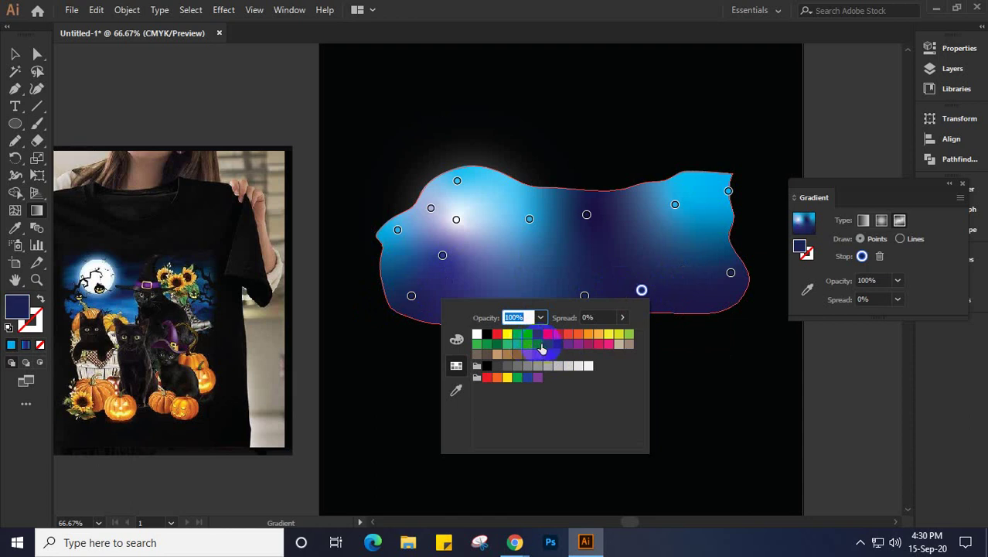
{"action": "left_click", "coordinate": [592, 243]}
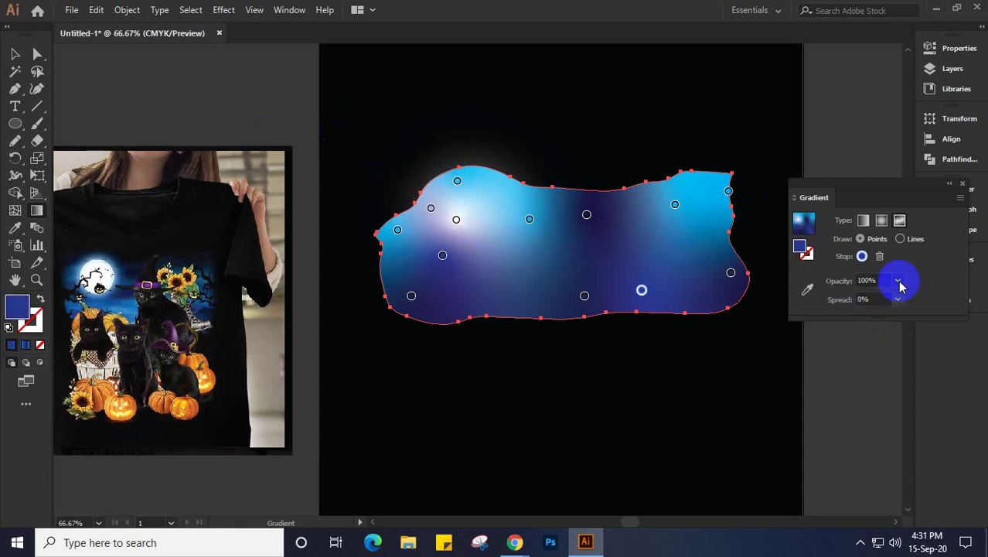
{"action": "left_click", "coordinate": [15, 54]}
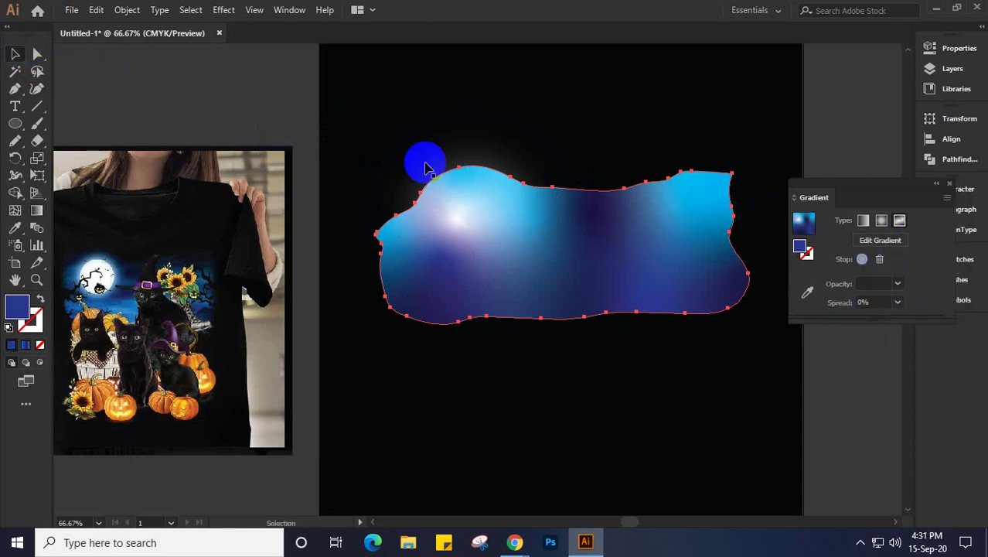
Step: Select the gradient sky shape and move it straight down to uncover the upper part of the moon
{"action": "left_click", "coordinate": [748, 198]}
{"action": "left_click", "coordinate": [539, 272]}
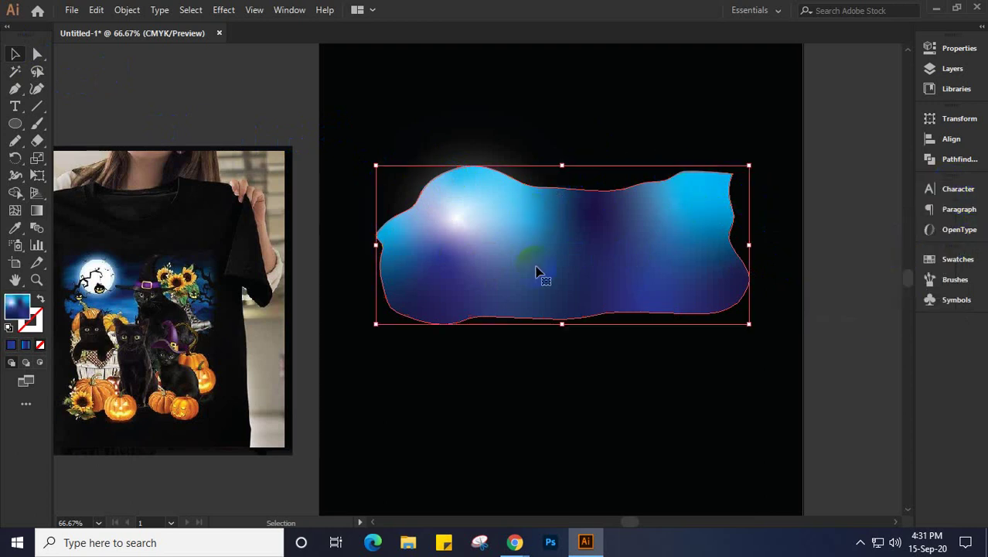
{"action": "left_click_drag", "start_coordinate": [538, 268], "coordinate": [536, 332]}
{"action": "left_click_drag", "start_coordinate": [448, 151], "coordinate": [495, 214]}
{"action": "key", "text": "a"}
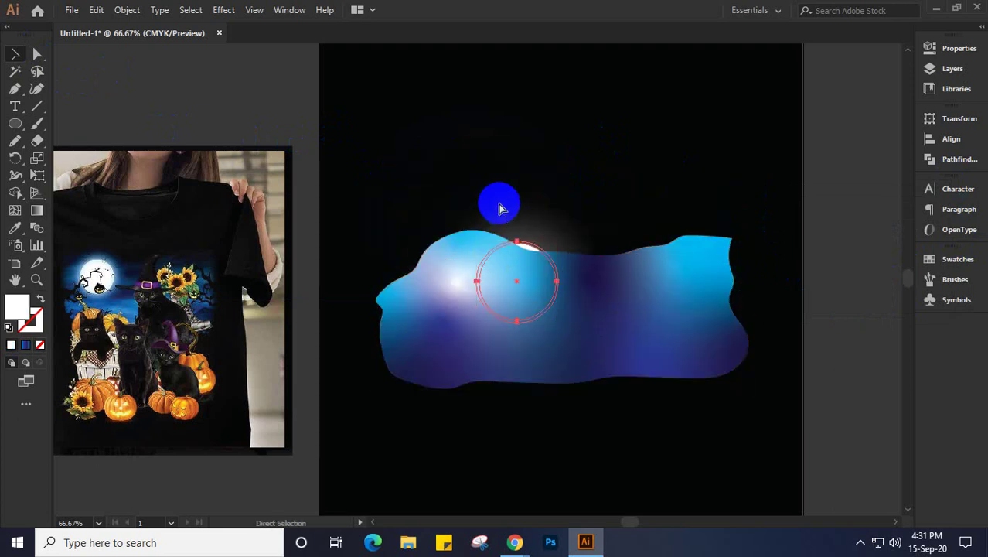
{"action": "key", "text": "v"}
{"action": "key", "text": "ctrl+z"}
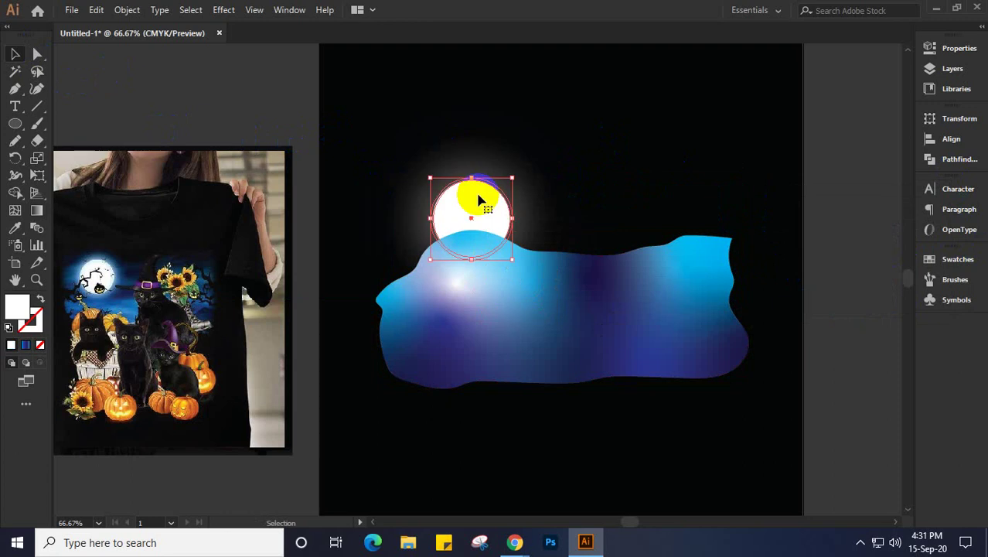
Step: Bring the white moon group to the front and move the gradient sky shape back up behind it
{"action": "right_click", "coordinate": [478, 200]}
{"action": "mouse_move", "coordinate": [531, 373]}
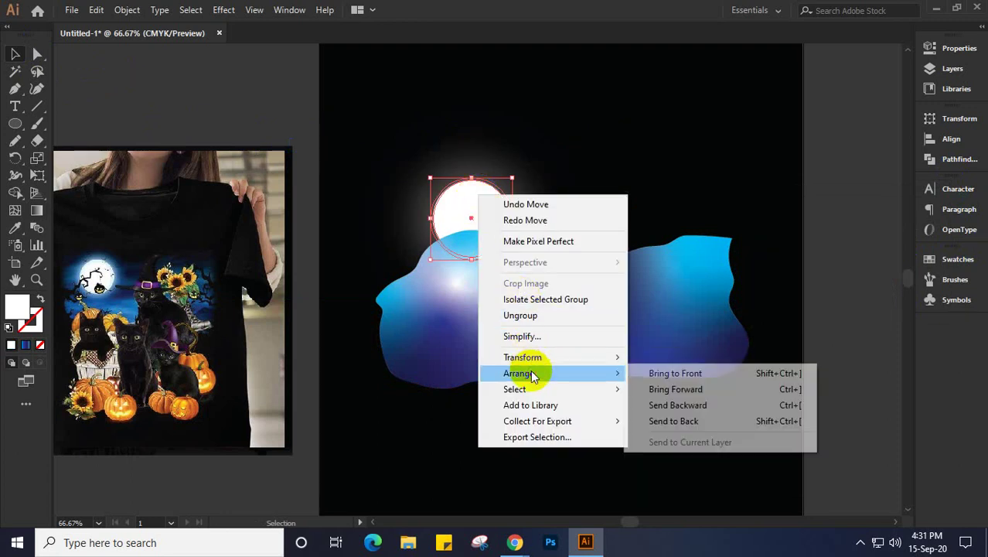
{"action": "left_click", "coordinate": [656, 372]}
{"action": "left_click_drag", "start_coordinate": [591, 307], "coordinate": [591, 226]}
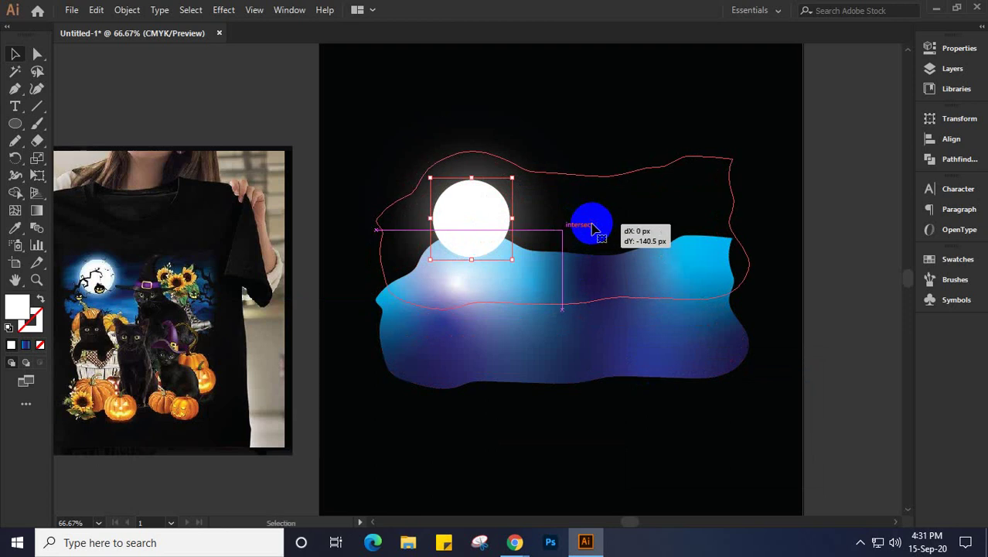
{"action": "left_click_drag", "start_coordinate": [592, 226], "coordinate": [592, 248]}
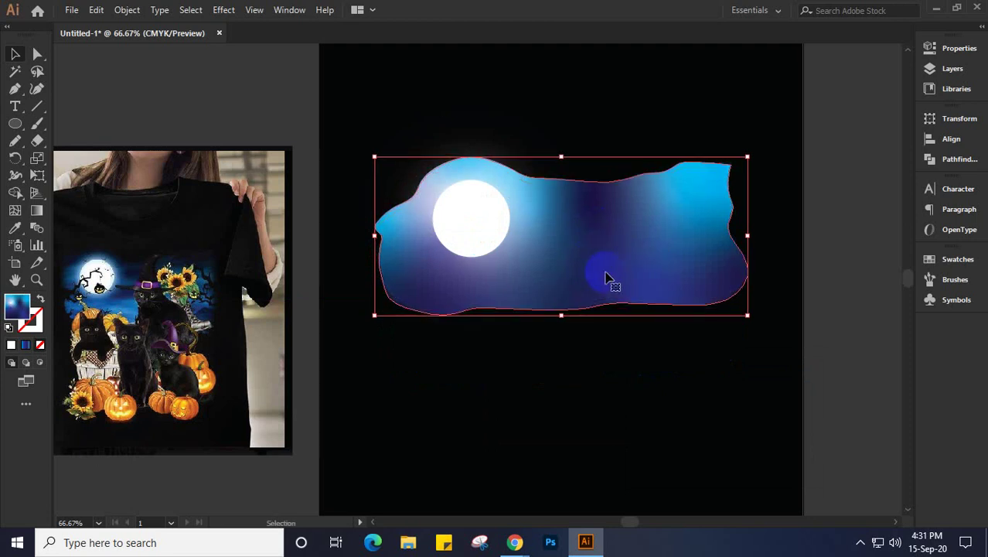
Step: Open the Effect Gallery for the gradient sky shape and reduce the Spatter preview to 30.8% to show most of it
{"action": "left_click", "coordinate": [223, 10]}
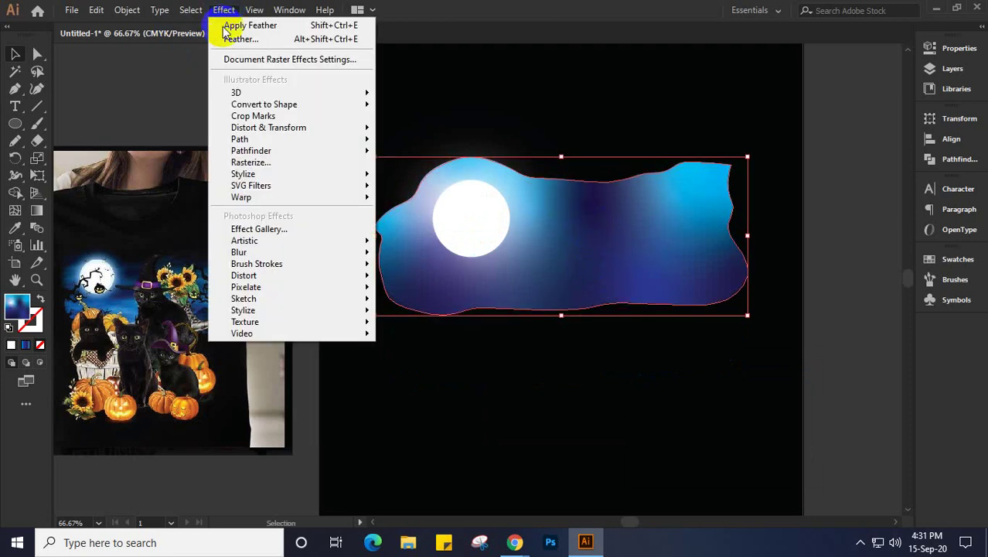
{"action": "left_click", "coordinate": [250, 230]}
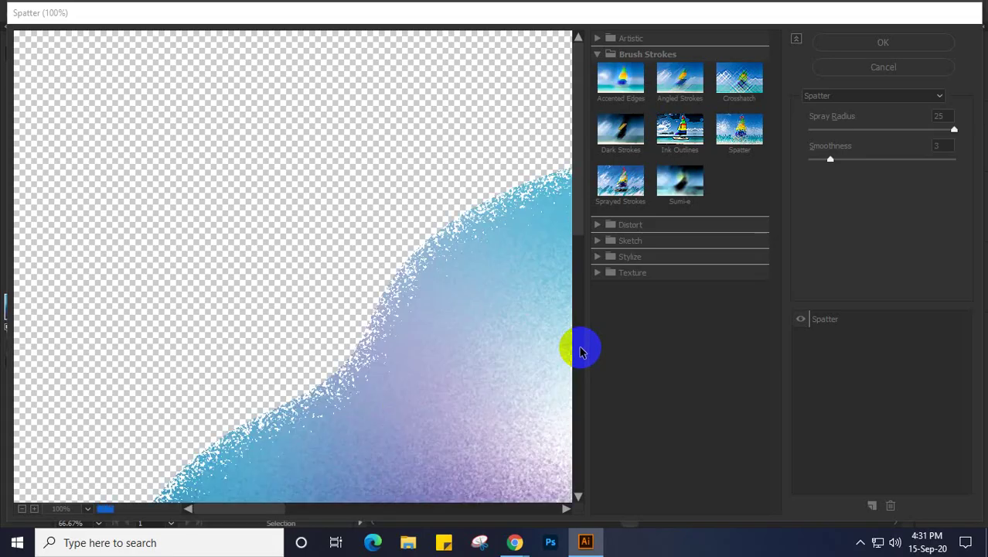
{"action": "left_click_drag", "start_coordinate": [479, 406], "coordinate": [293, 265]}
{"action": "key", "text": "ctrl+minus"}
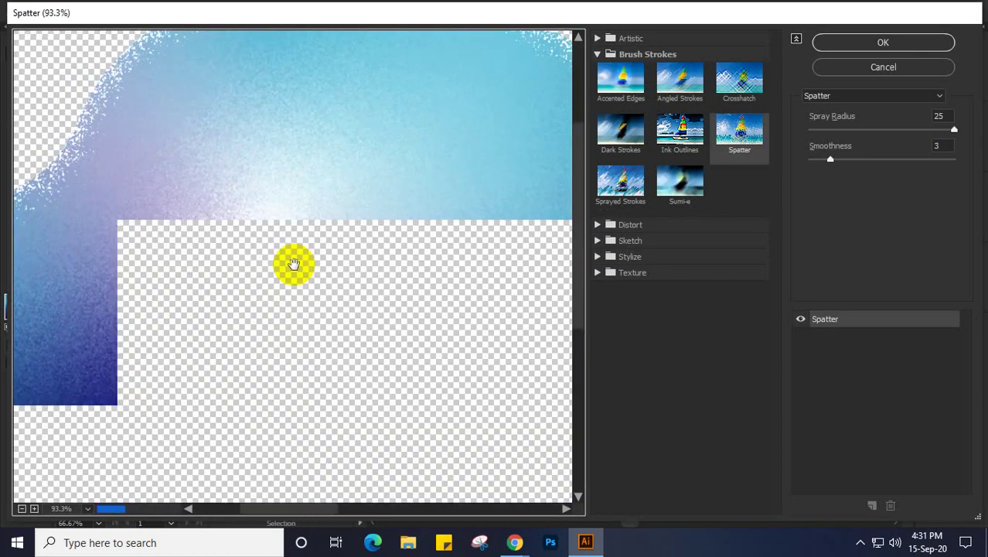
{"action": "left_click", "coordinate": [293, 265], "text": "alt"}
{"action": "left_click", "coordinate": [294, 265], "text": "alt"}
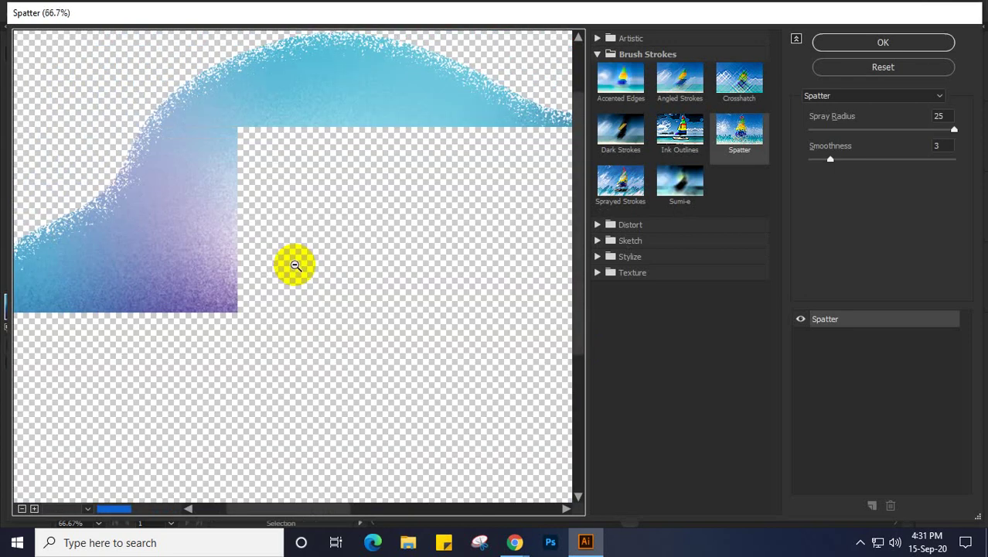
{"action": "left_click", "coordinate": [295, 265], "text": "alt"}
{"action": "left_click", "coordinate": [295, 265], "text": "alt"}
{"action": "left_click", "coordinate": [294, 265], "text": "alt"}
{"action": "left_click", "coordinate": [295, 265], "text": "alt"}
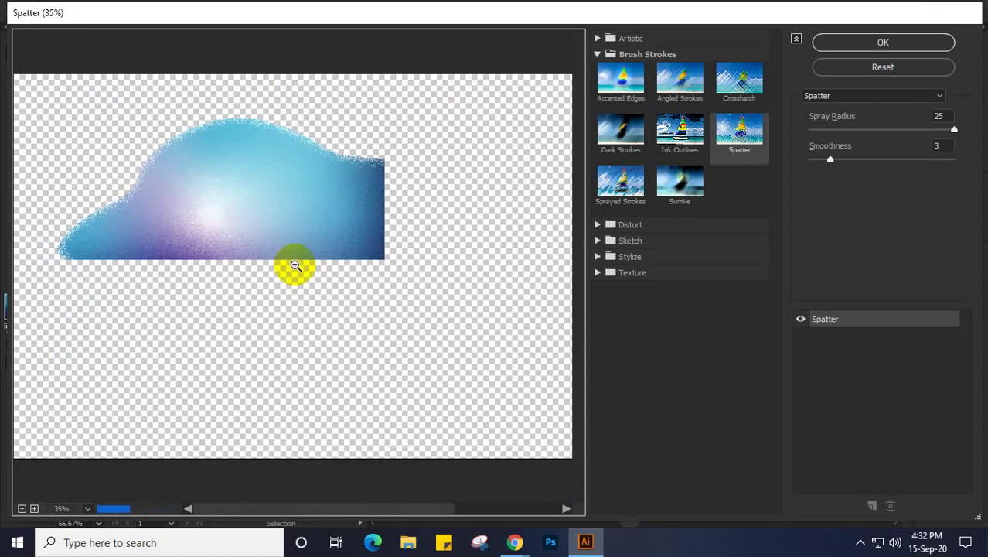
{"action": "left_click", "coordinate": [295, 265], "text": "alt"}
{"action": "left_click", "coordinate": [294, 265], "text": "alt"}
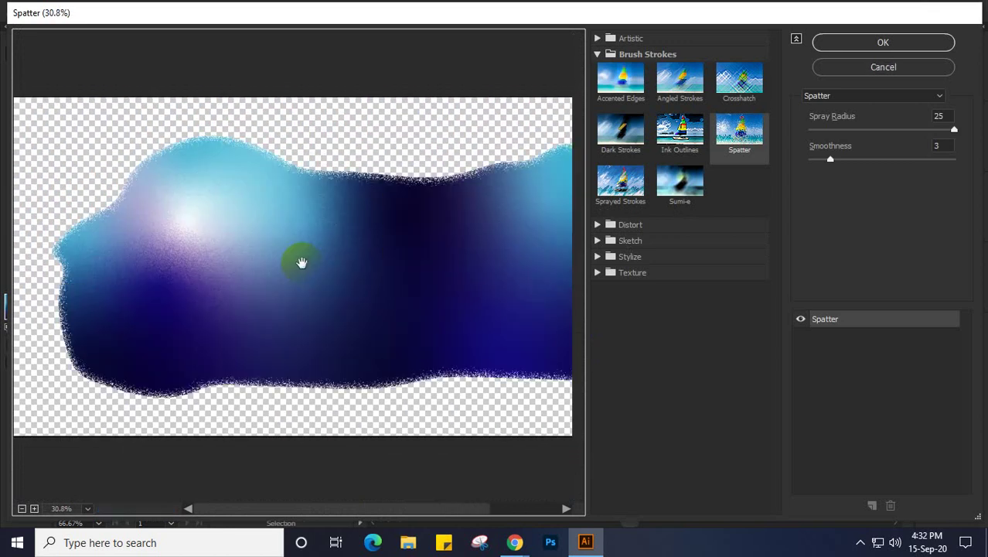
Step: Preview the Brush Strokes effects on the sky shape one after another, from Accented Edges through Spatter to Sumi-e
{"action": "left_click", "coordinate": [625, 81]}
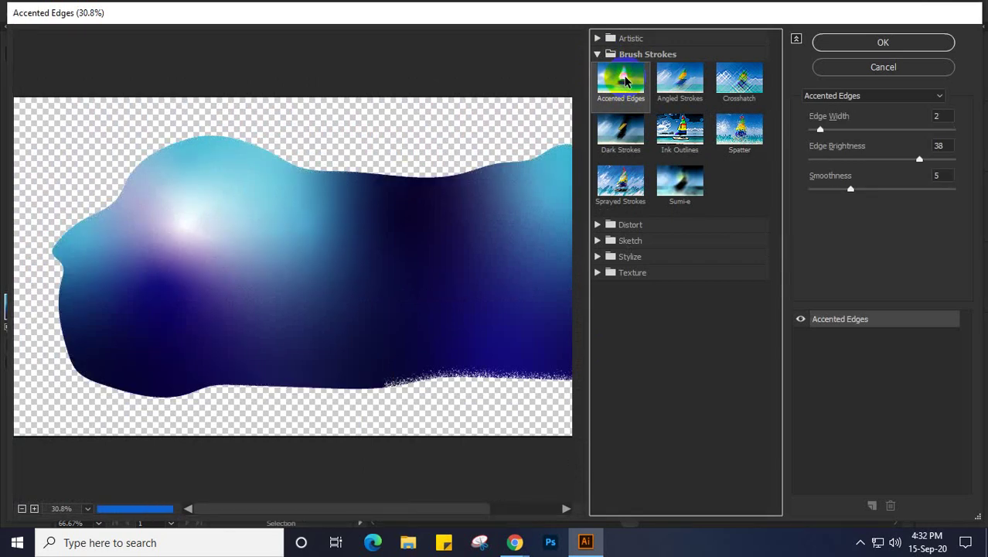
{"action": "left_click", "coordinate": [674, 98]}
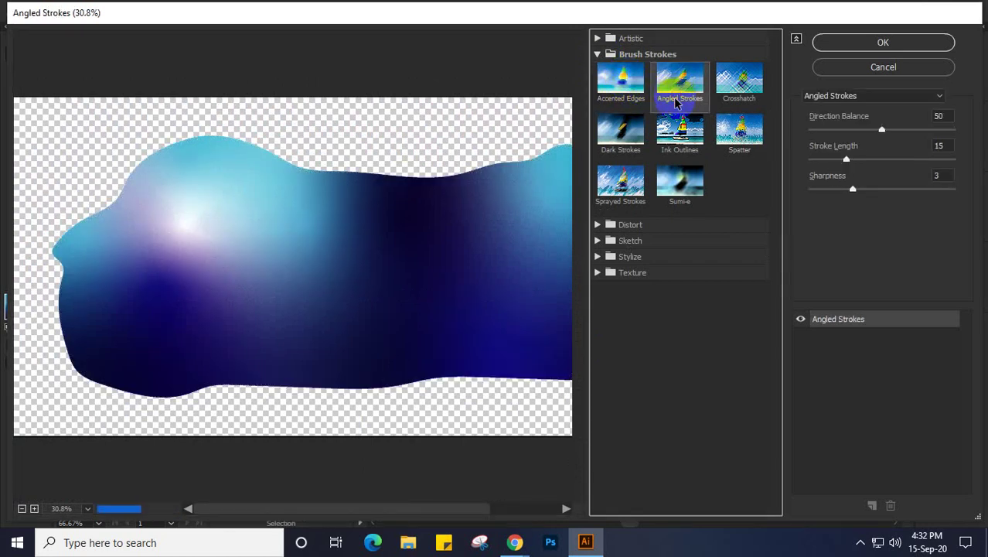
{"action": "left_click", "coordinate": [735, 98]}
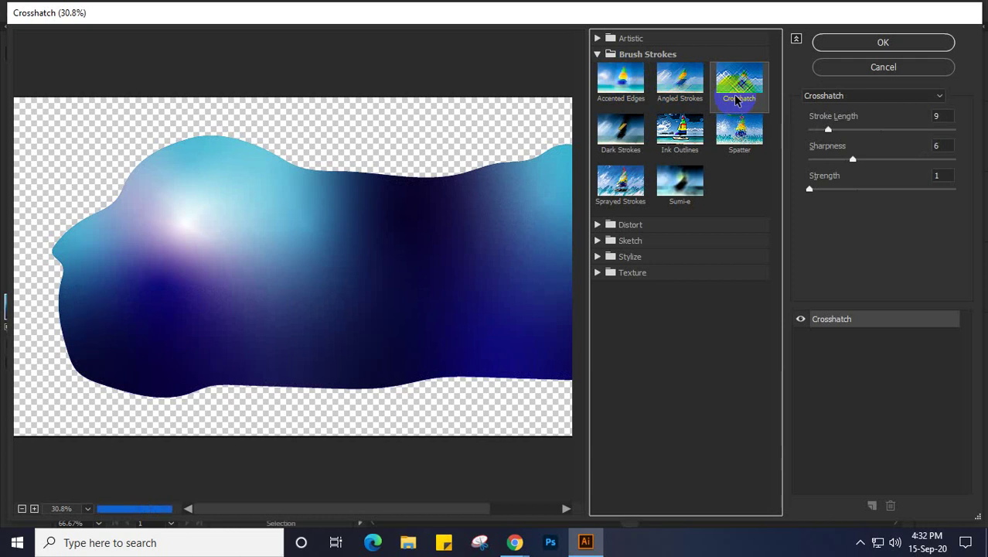
{"action": "left_click", "coordinate": [625, 151]}
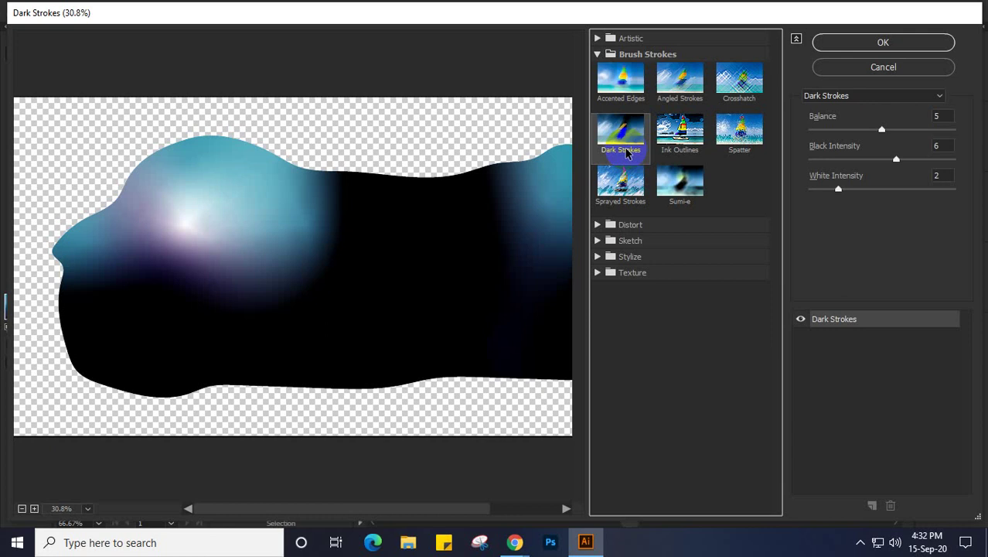
{"action": "left_click", "coordinate": [677, 133]}
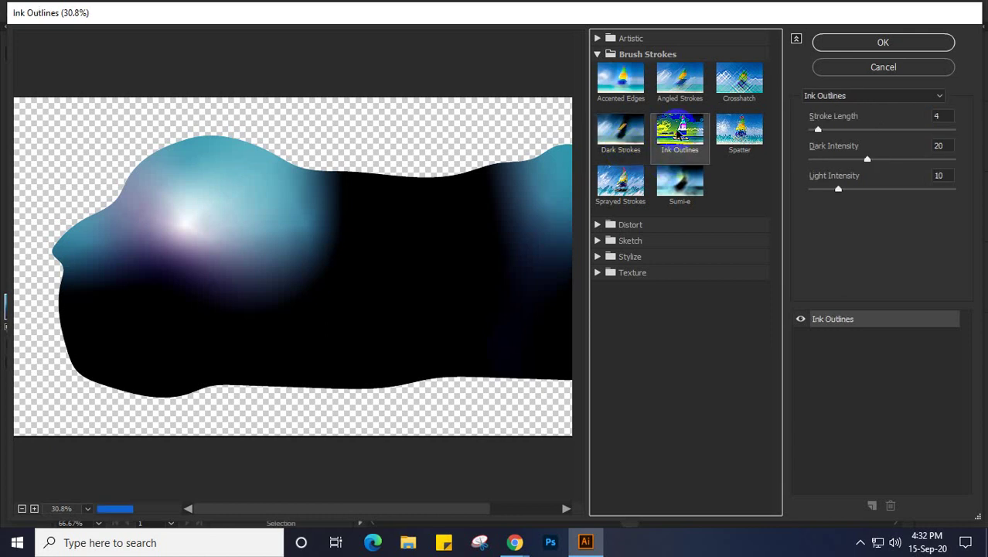
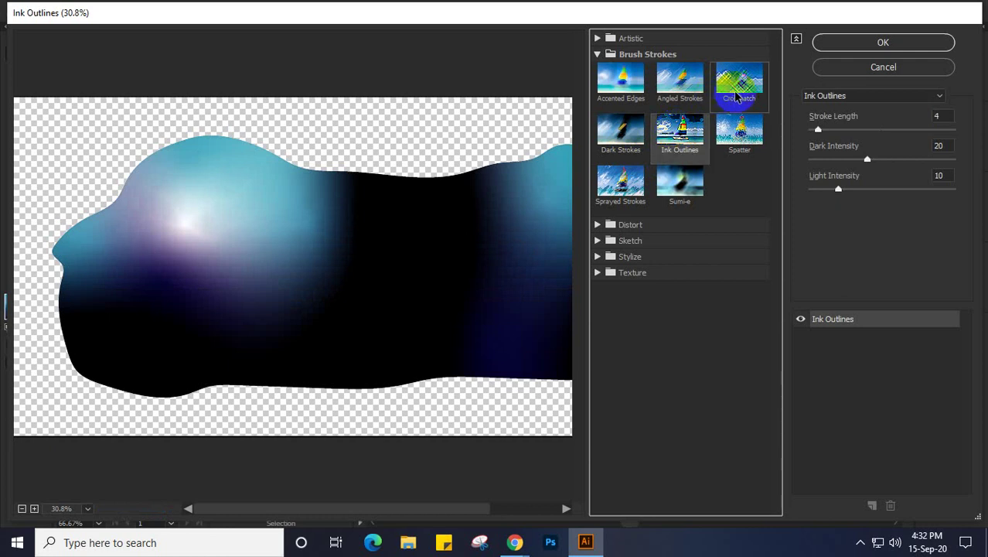
{"action": "left_click", "coordinate": [738, 133]}
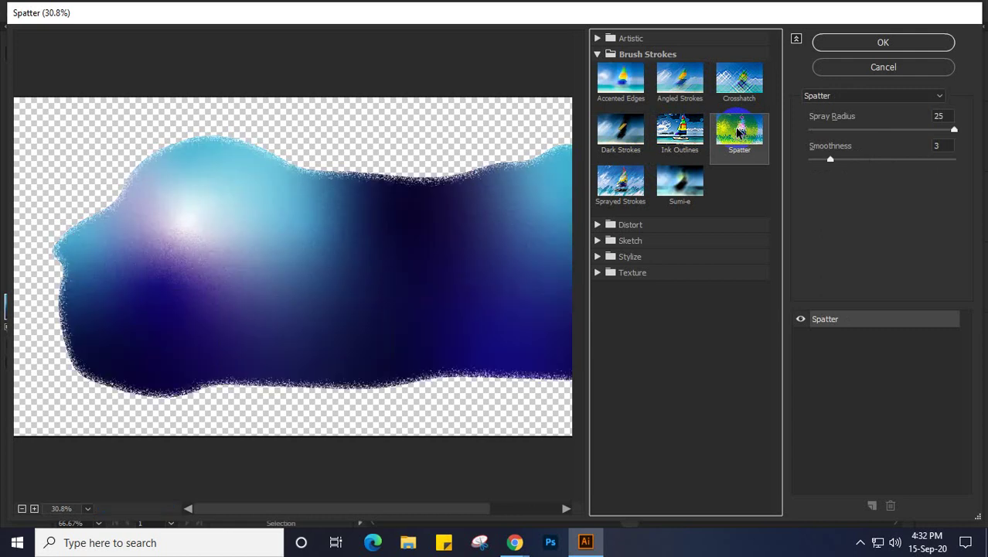
{"action": "left_click", "coordinate": [616, 182]}
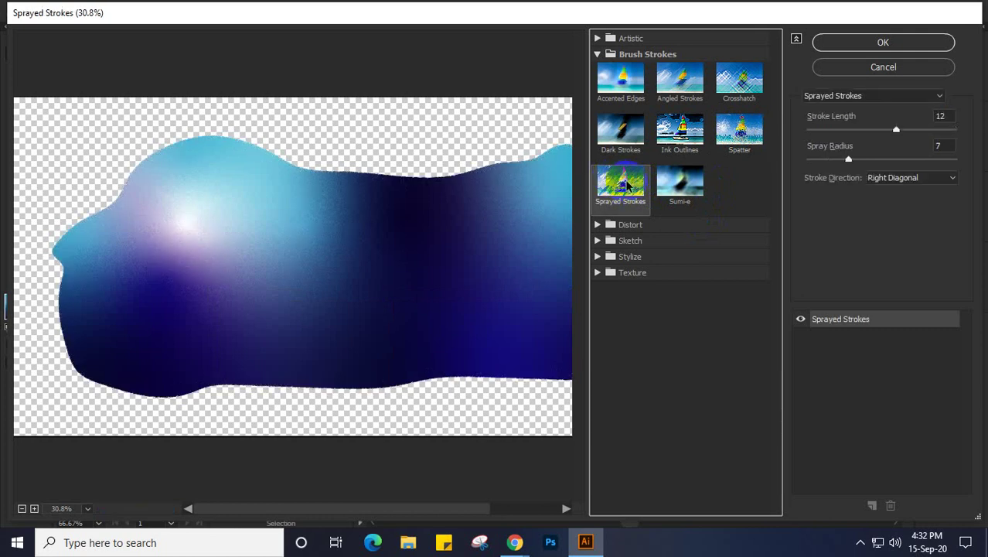
{"action": "left_click", "coordinate": [690, 192]}
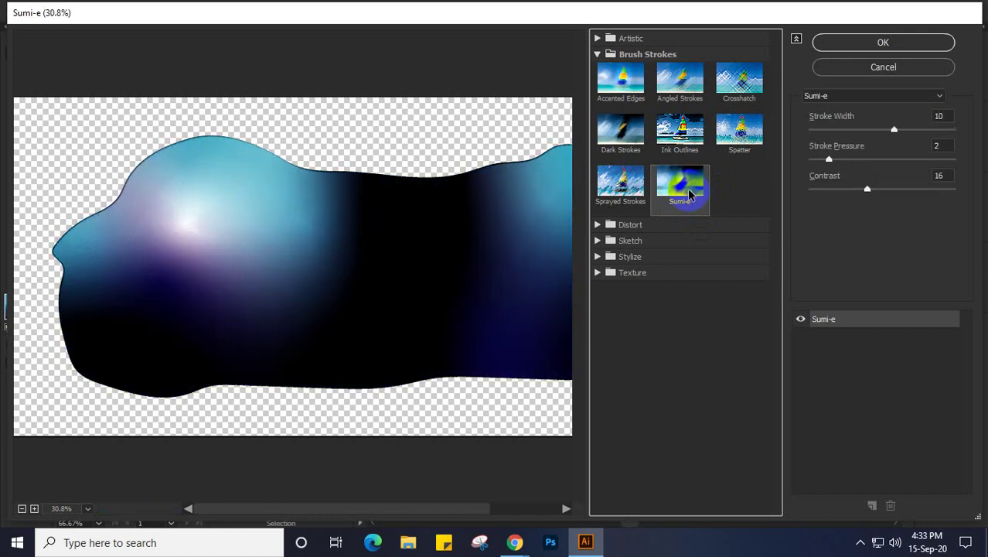
Step: Preview the Distort effects Diffuse Glow, Glass and Ocean Ripple on the sky shape
{"action": "left_click", "coordinate": [596, 223]}
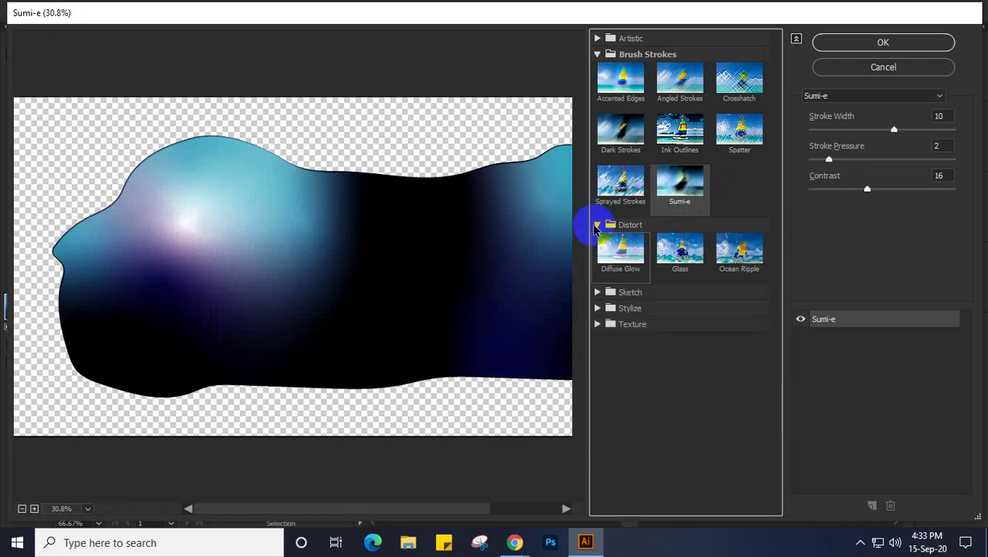
{"action": "left_click", "coordinate": [620, 249]}
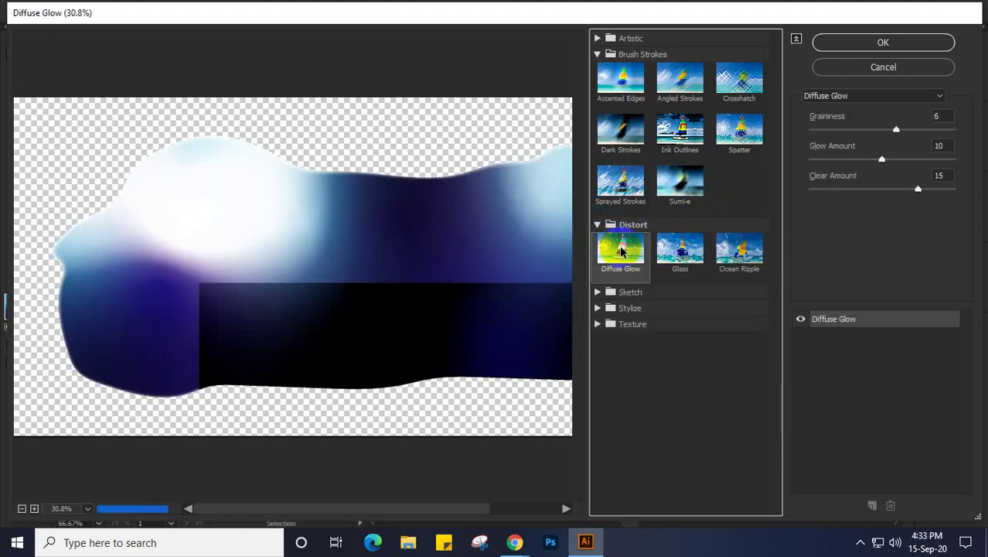
{"action": "left_click", "coordinate": [677, 258]}
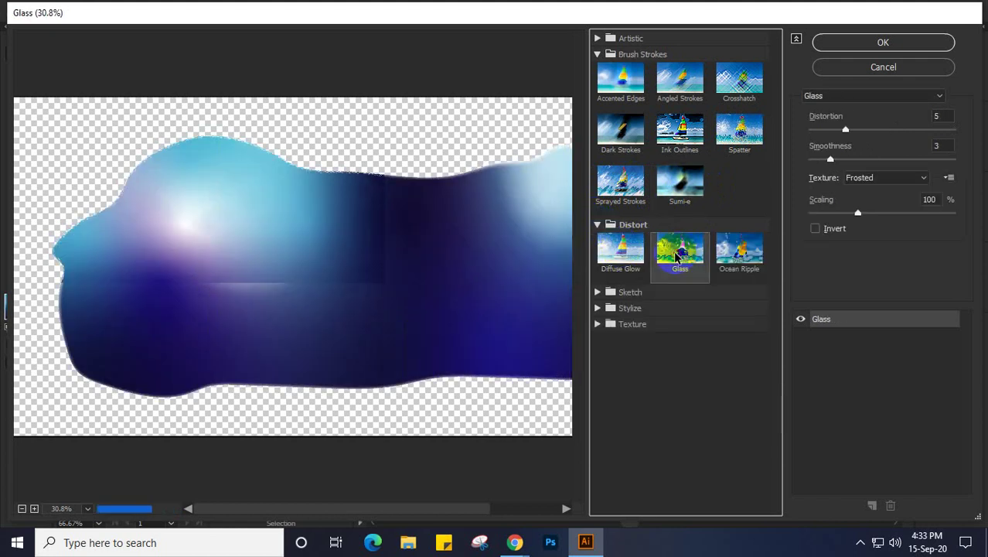
{"action": "left_click", "coordinate": [734, 259]}
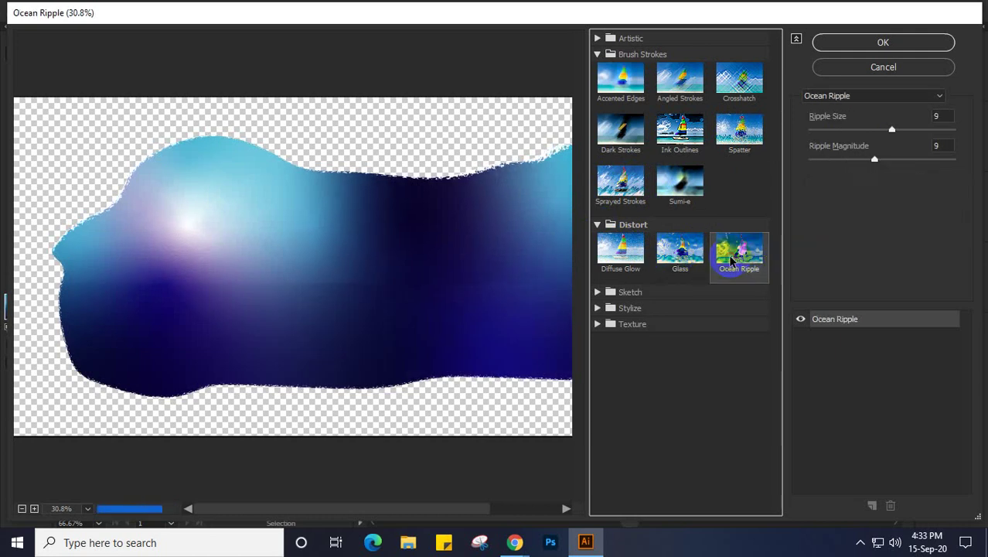
Step: Preview the Sketch effects Bas Relief, Graphic Pen and Water Paper on the sky shape, and collapse the Sketch category
{"action": "left_click", "coordinate": [609, 291]}
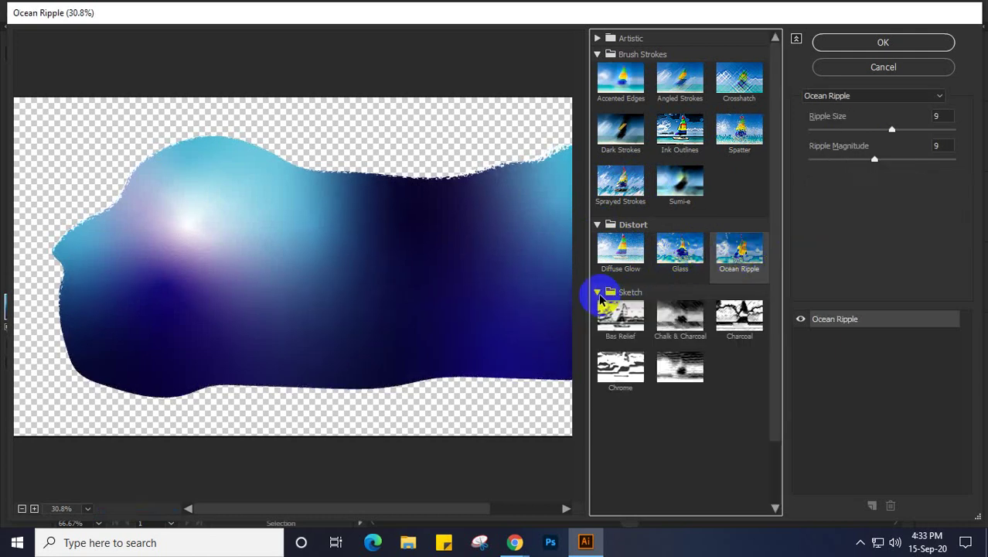
{"action": "left_click", "coordinate": [606, 313]}
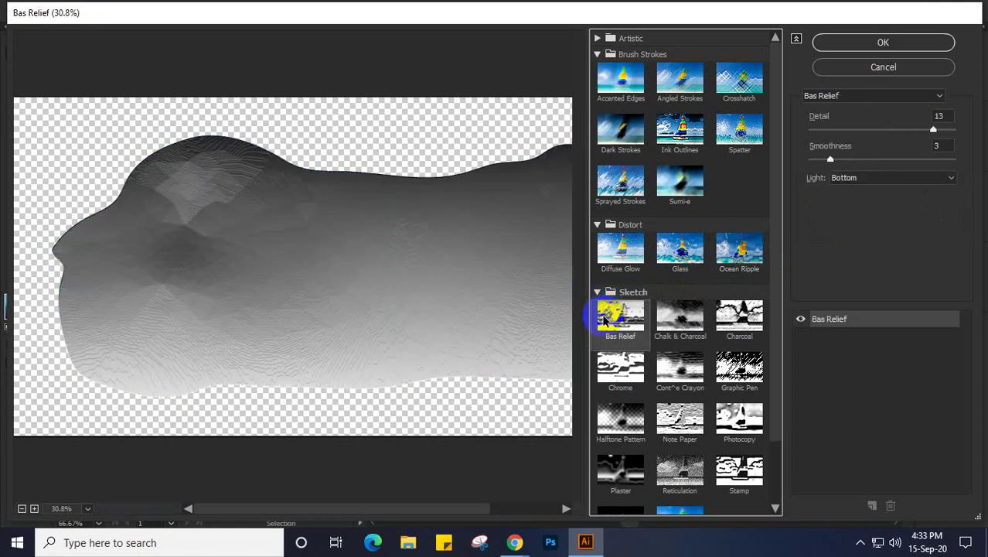
{"action": "left_click", "coordinate": [740, 368]}
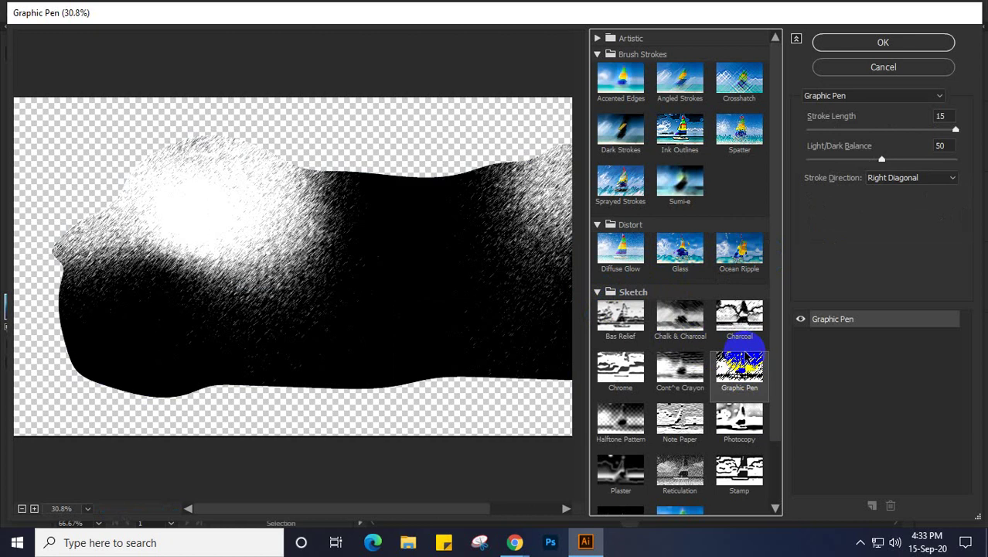
{"action": "scroll", "coordinate": [740, 357], "scroll_direction": "down", "scroll_amount": 2}
{"action": "left_click", "coordinate": [681, 451]}
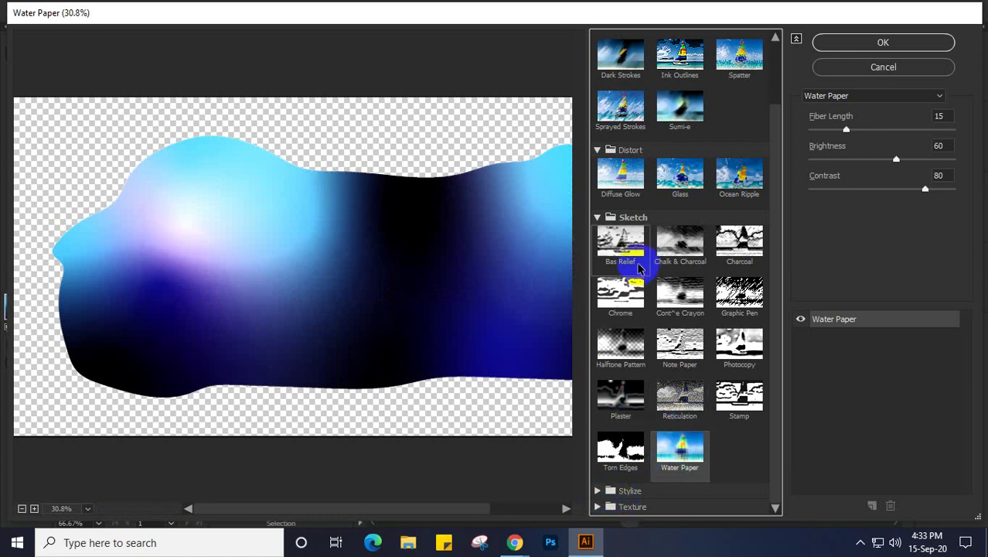
{"action": "left_click", "coordinate": [597, 217]}
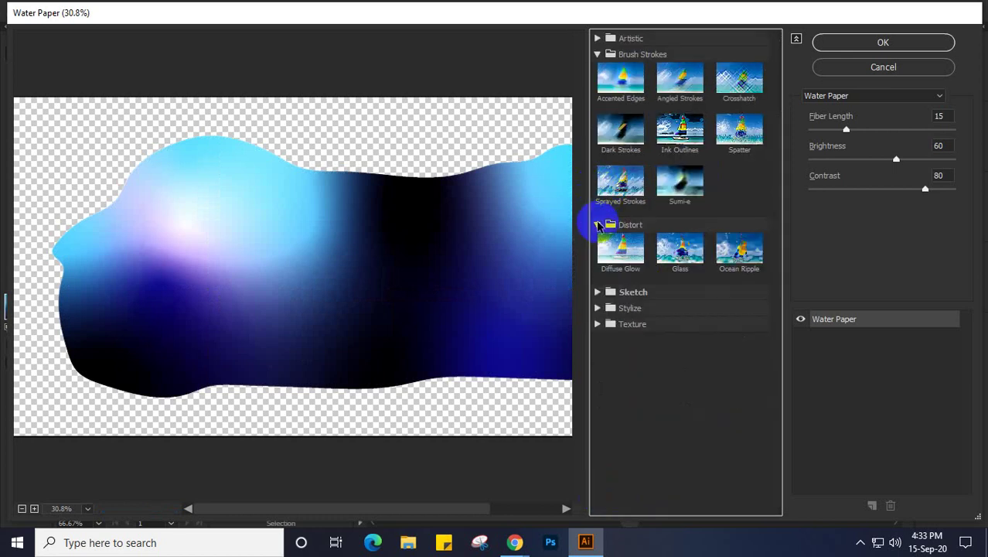
Step: Preview the Texture effects Craquelure, Grain, Texturizer and Mosaic Tiles on the sky shape, with the other effect categories collapsed
{"action": "left_click", "coordinate": [597, 224]}
{"action": "left_click", "coordinate": [596, 54]}
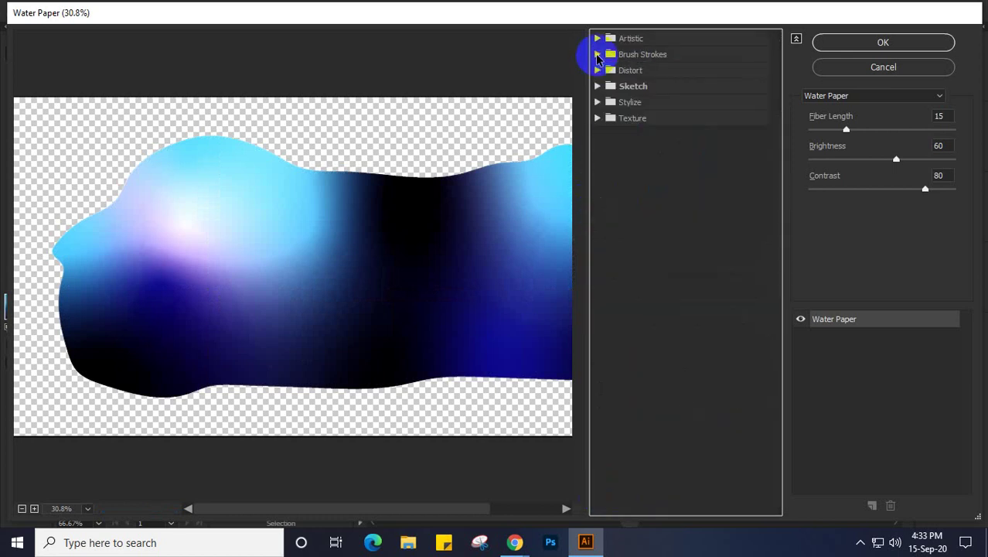
{"action": "left_click", "coordinate": [596, 102]}
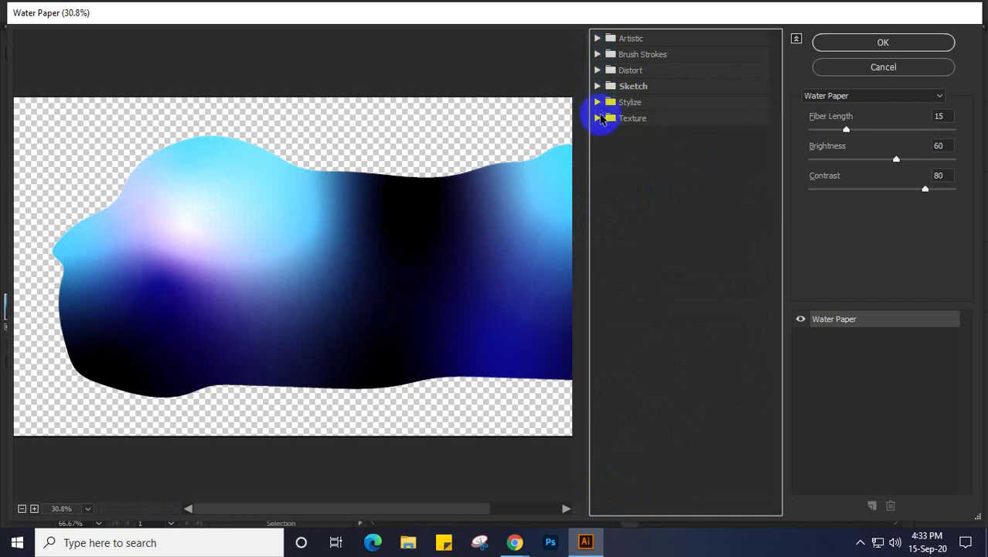
{"action": "left_click", "coordinate": [596, 119]}
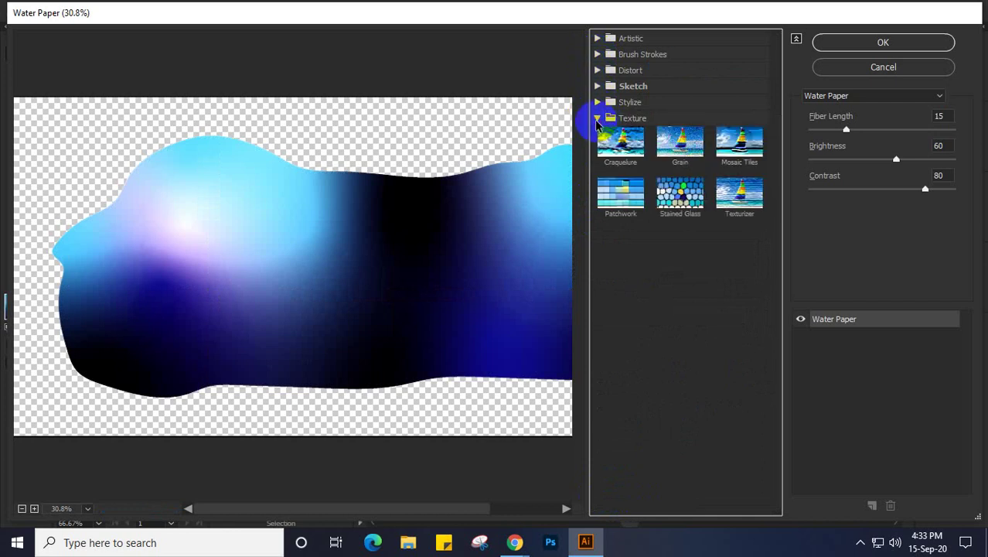
{"action": "left_click", "coordinate": [639, 147]}
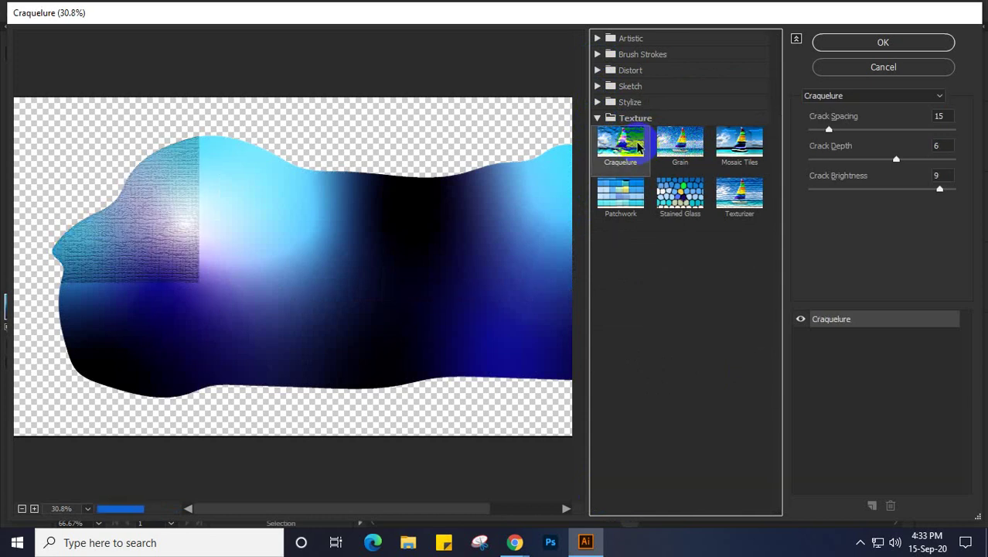
{"action": "left_click", "coordinate": [664, 147]}
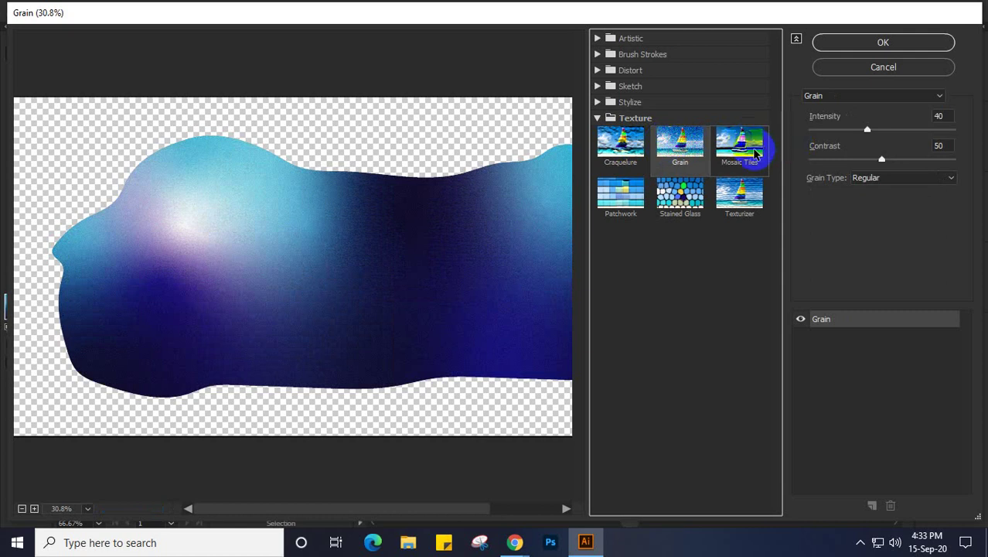
{"action": "left_click", "coordinate": [739, 199]}
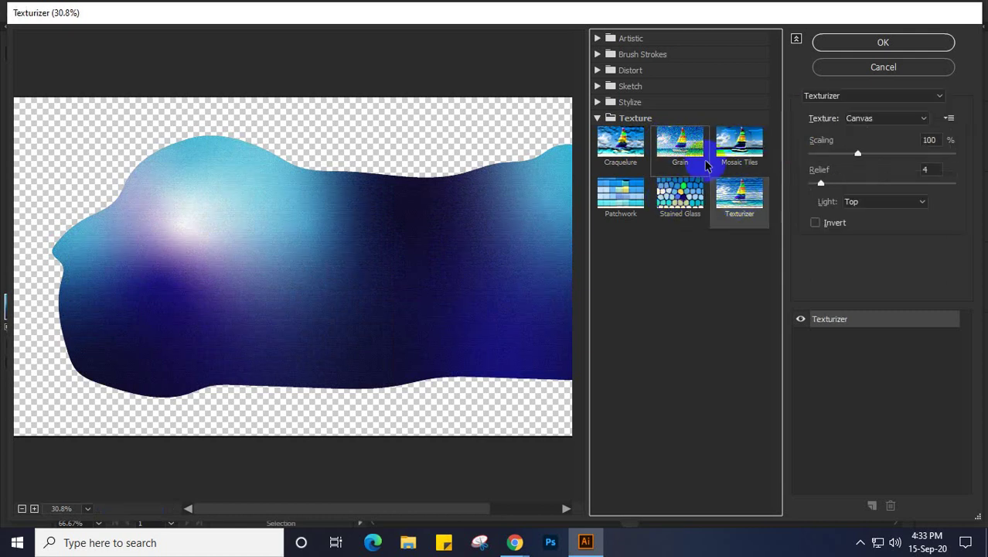
{"action": "left_click", "coordinate": [742, 155]}
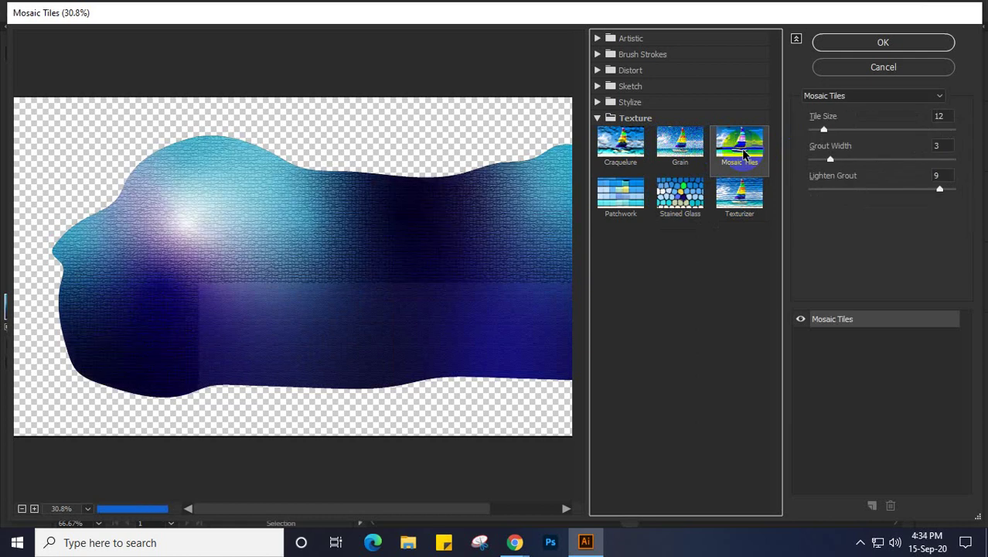
{"action": "left_click", "coordinate": [597, 118]}
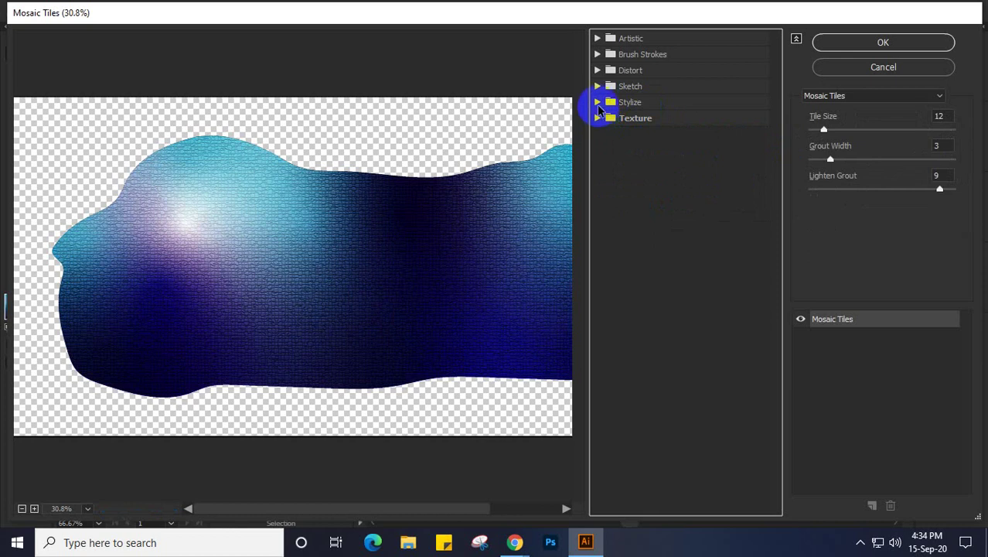
Step: Preview the Artistic effects Colored Pencil, Plastic Wrap, Dry Brush and Sponge on the sky shape
{"action": "left_click", "coordinate": [598, 39]}
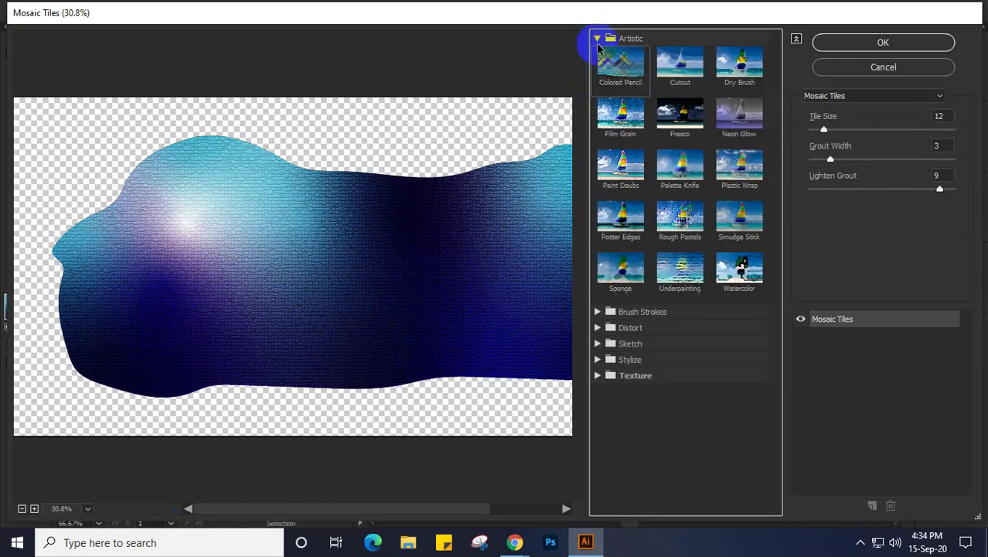
{"action": "left_click", "coordinate": [614, 76]}
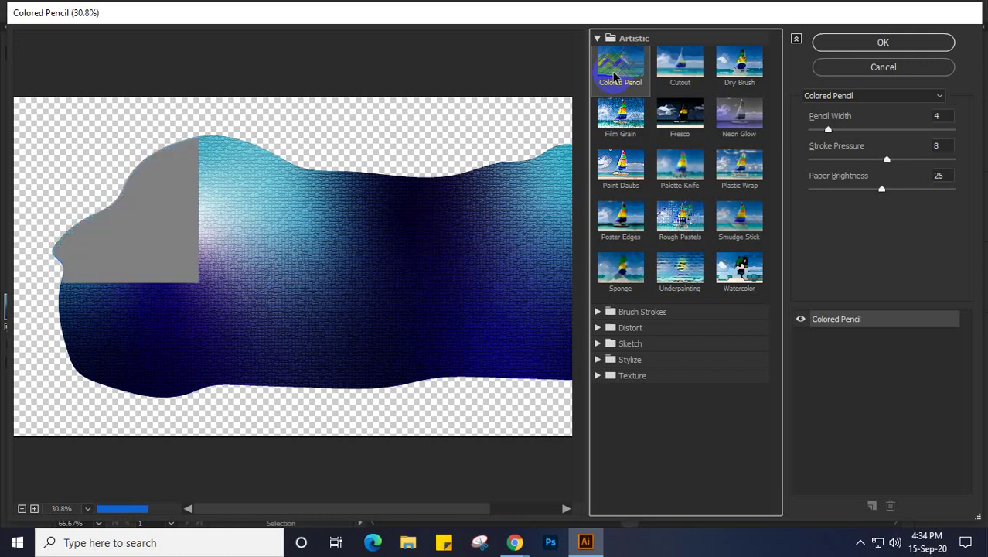
{"action": "left_click", "coordinate": [739, 170]}
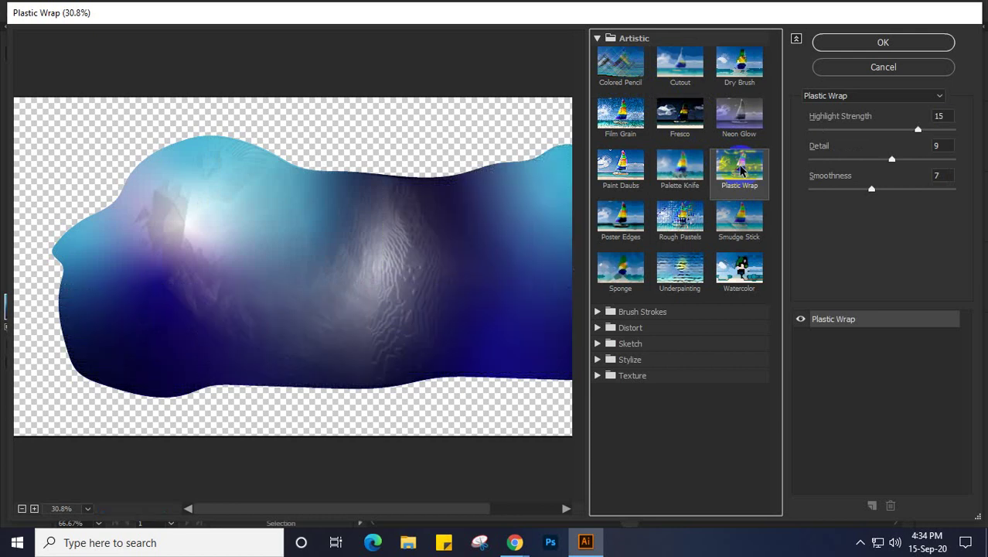
{"action": "left_click", "coordinate": [740, 62]}
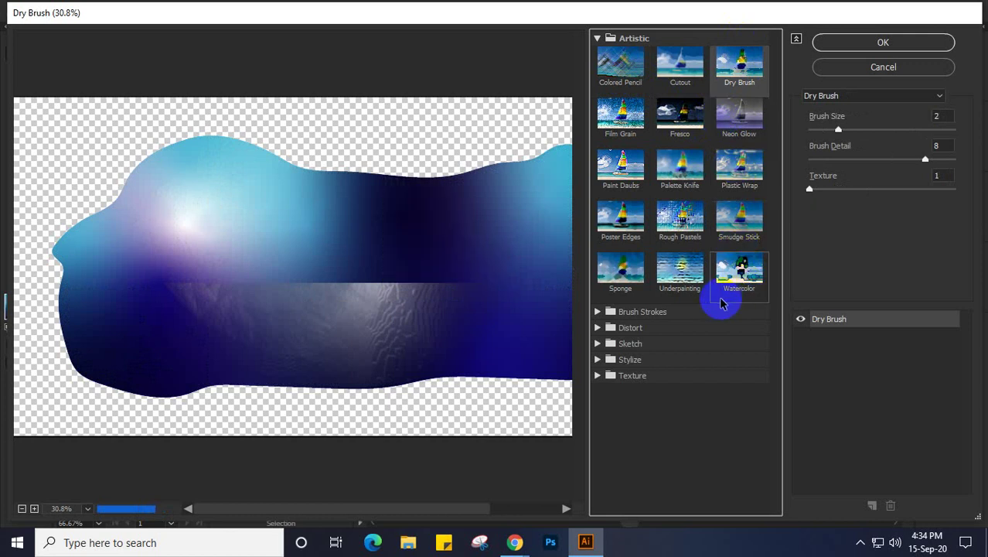
{"action": "left_click", "coordinate": [626, 275]}
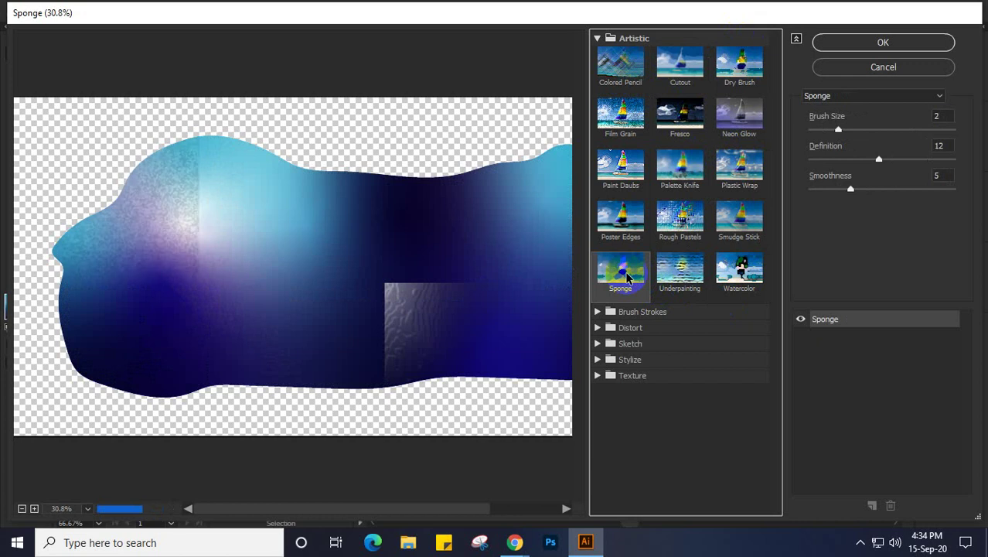
Step: Compare the Brush Strokes effects Spatter and Sprayed Strokes on the sky shape and choose Spatter
{"action": "left_click", "coordinate": [597, 313]}
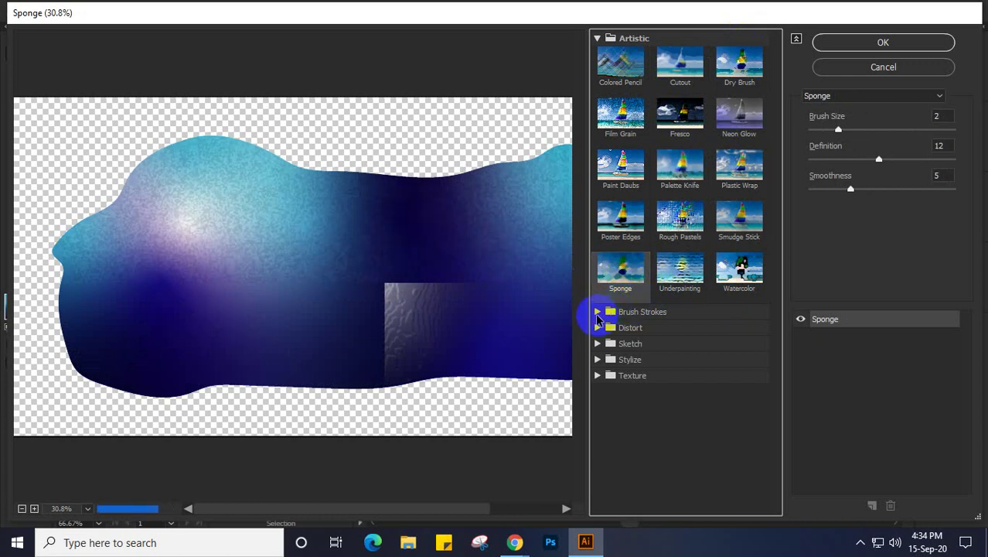
{"action": "left_click", "coordinate": [598, 313]}
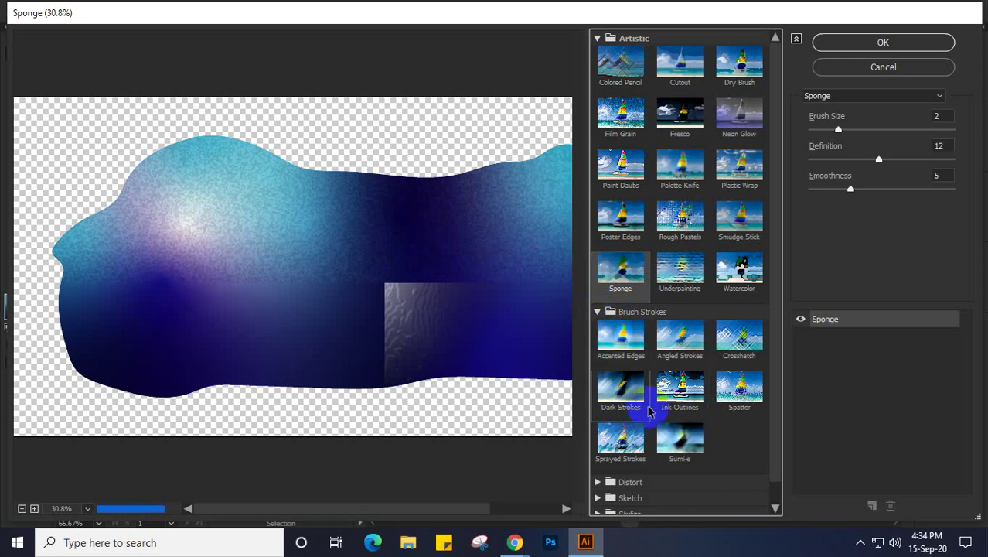
{"action": "left_click", "coordinate": [750, 394]}
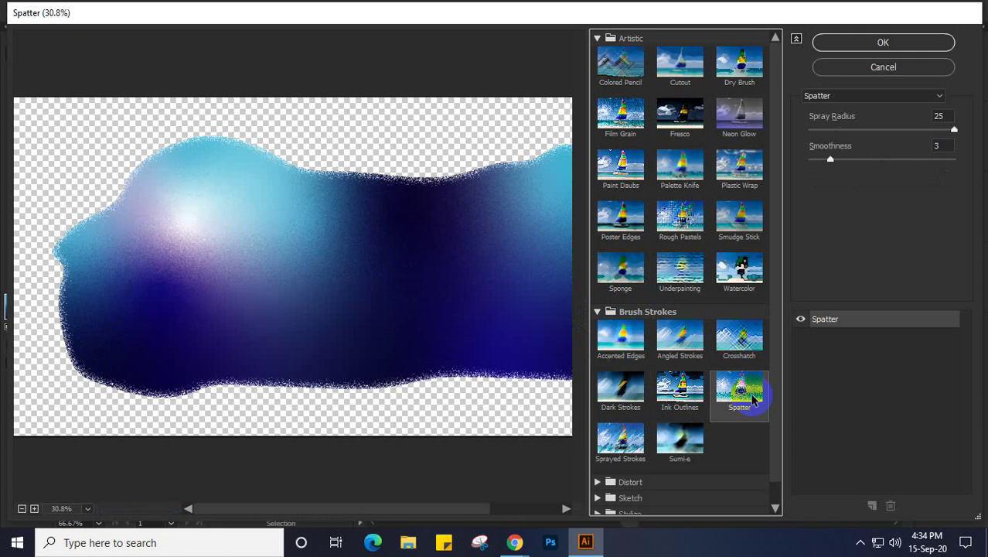
{"action": "left_click", "coordinate": [620, 458]}
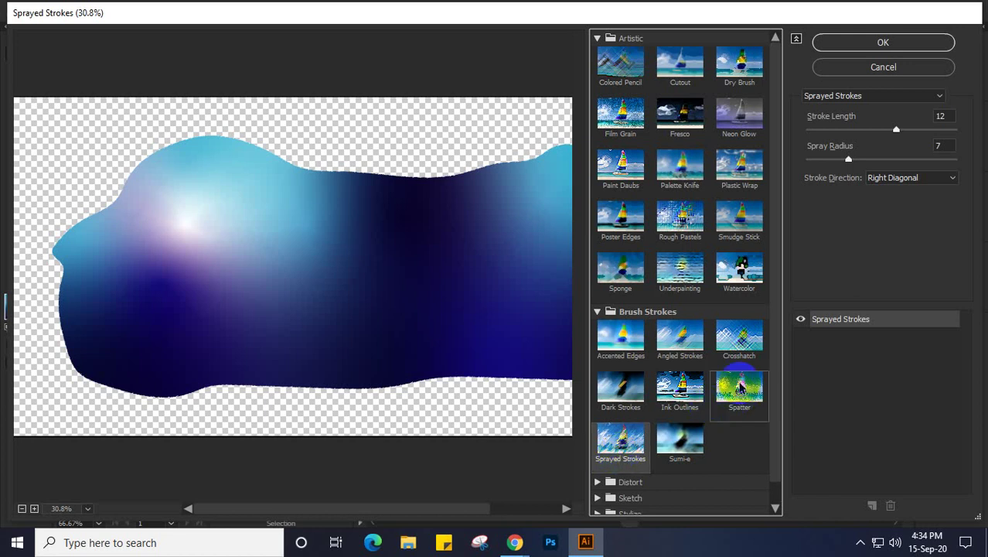
{"action": "left_click", "coordinate": [739, 387]}
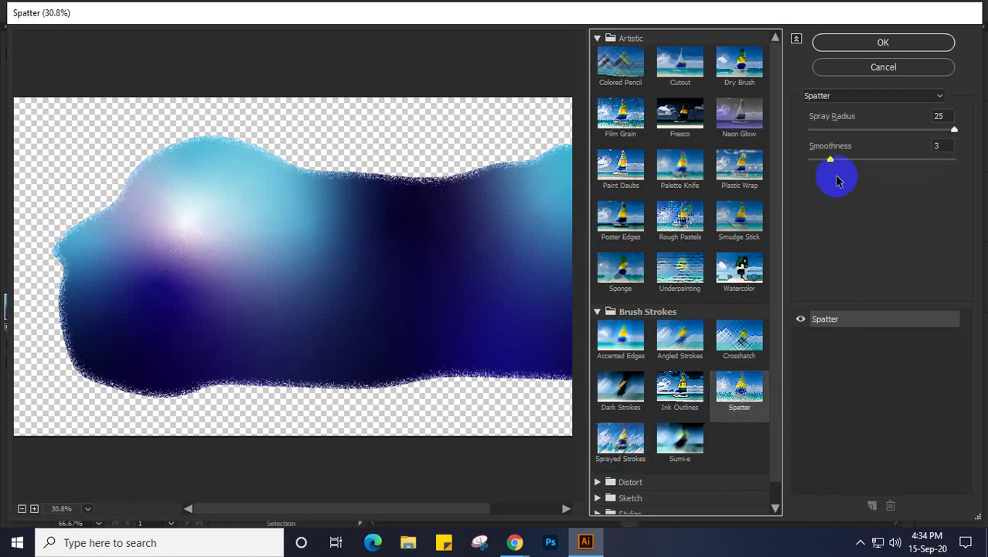
Step: Try other Spatter settings, then apply the effect to the sky shape with Spray Radius 25 and Smoothness 3
{"action": "left_click_drag", "start_coordinate": [831, 159], "coordinate": [860, 160]}
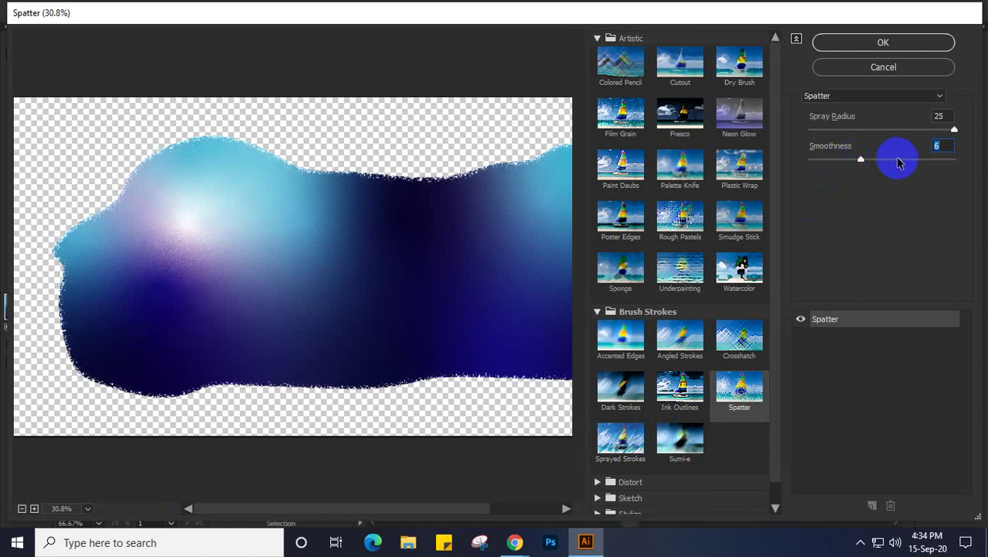
{"action": "left_click", "coordinate": [812, 159]}
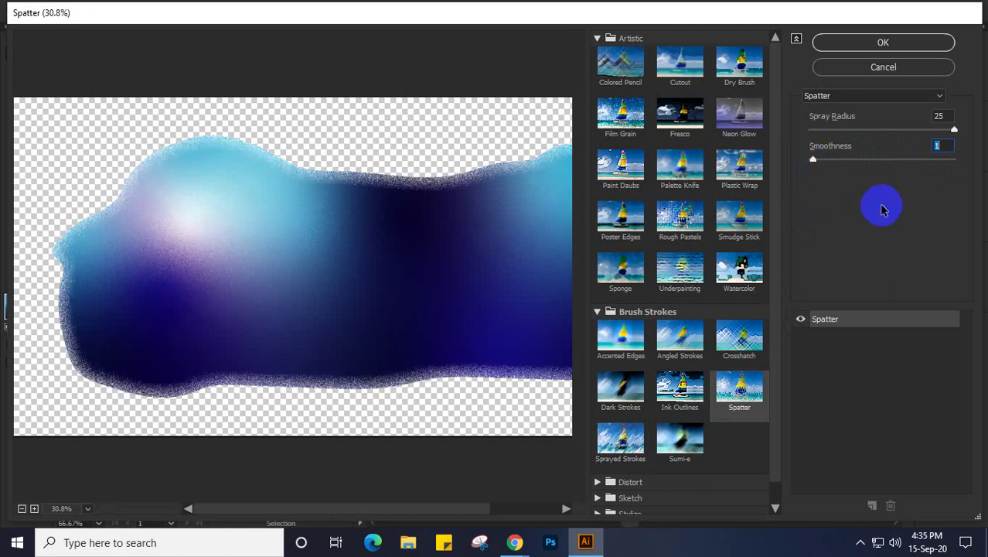
{"action": "left_click", "coordinate": [828, 160]}
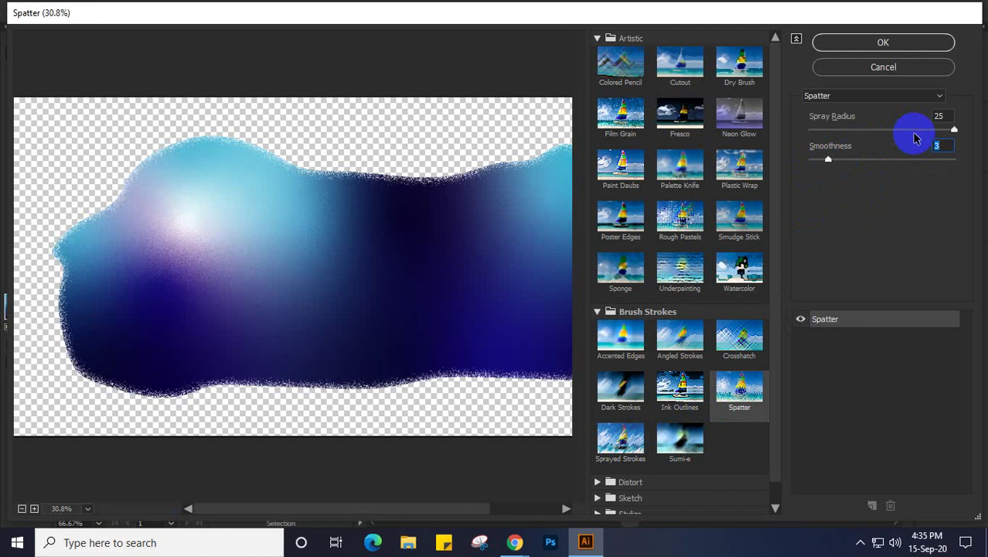
{"action": "left_click", "coordinate": [907, 129]}
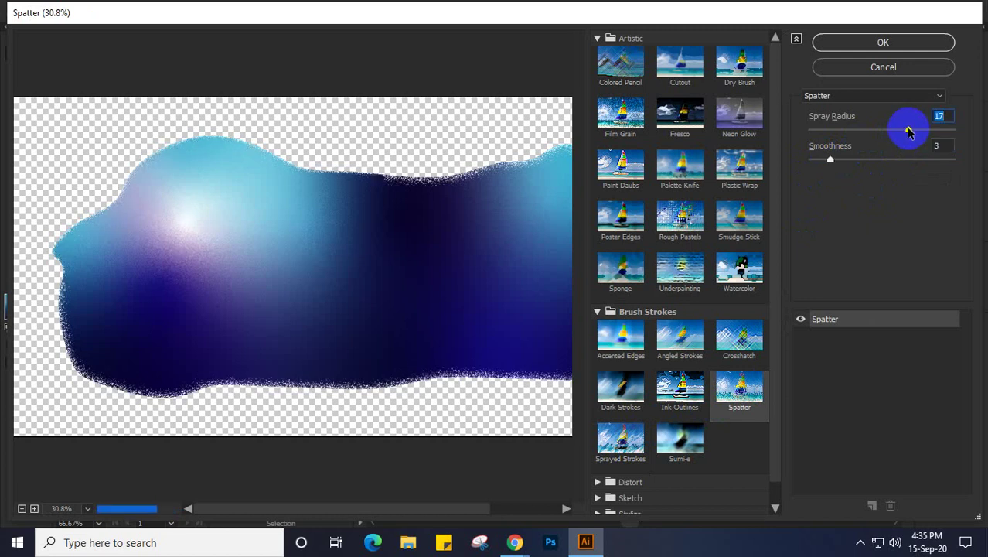
{"action": "left_click_drag", "start_coordinate": [909, 131], "coordinate": [980, 132]}
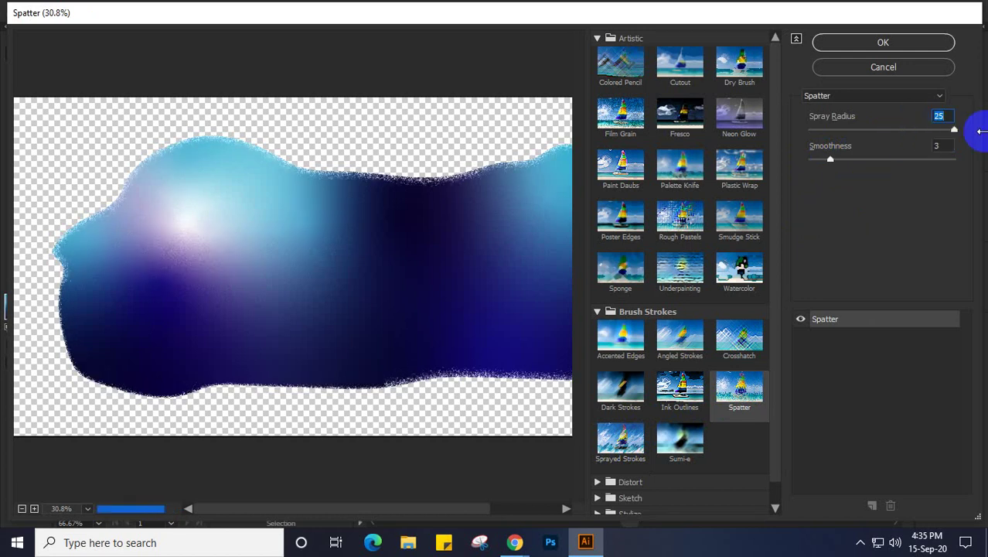
{"action": "left_click", "coordinate": [877, 43]}
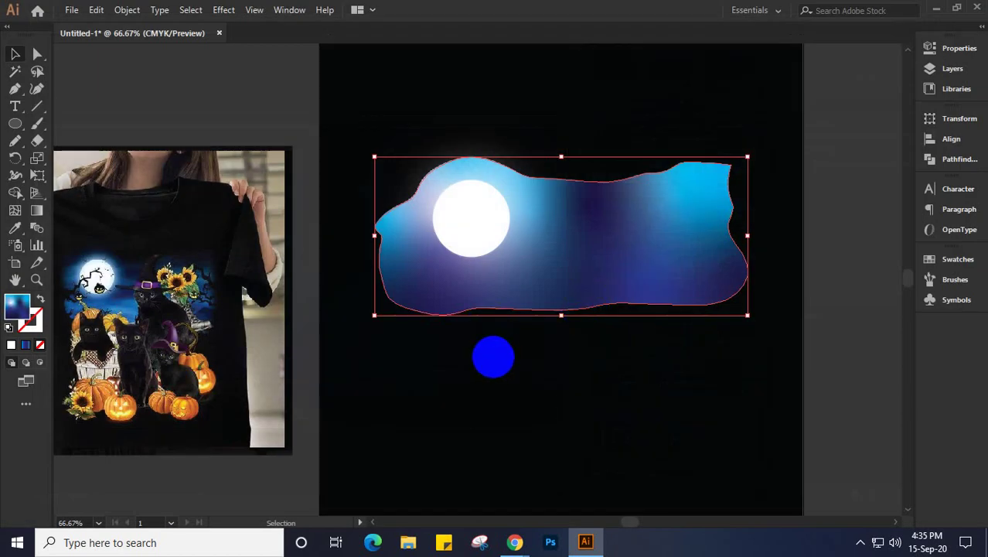
Step: Try the Charcoal - Feather brush on the outline of the sky shape
{"action": "left_click", "coordinate": [402, 236]}
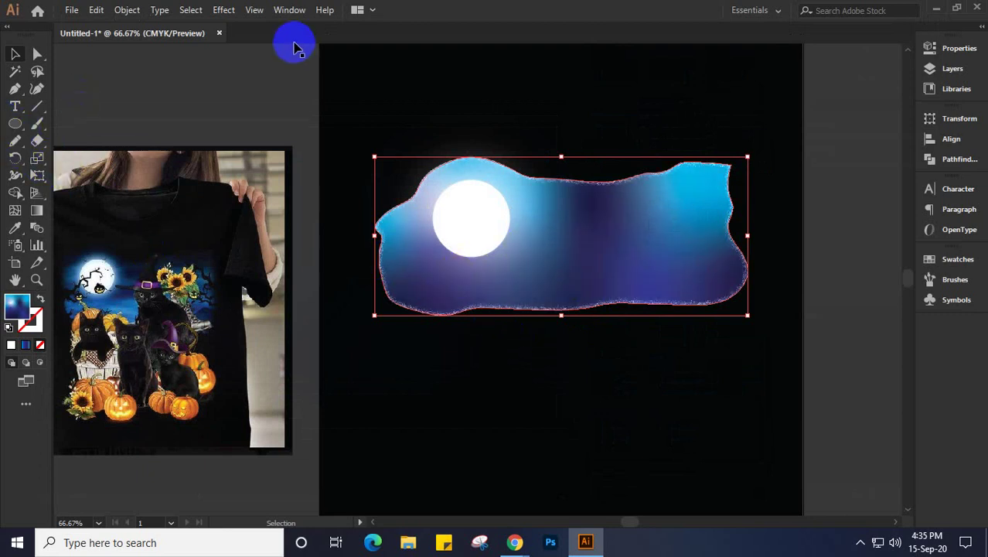
{"action": "left_click", "coordinate": [953, 281]}
{"action": "left_click", "coordinate": [849, 349]}
{"action": "left_click", "coordinate": [851, 354]}
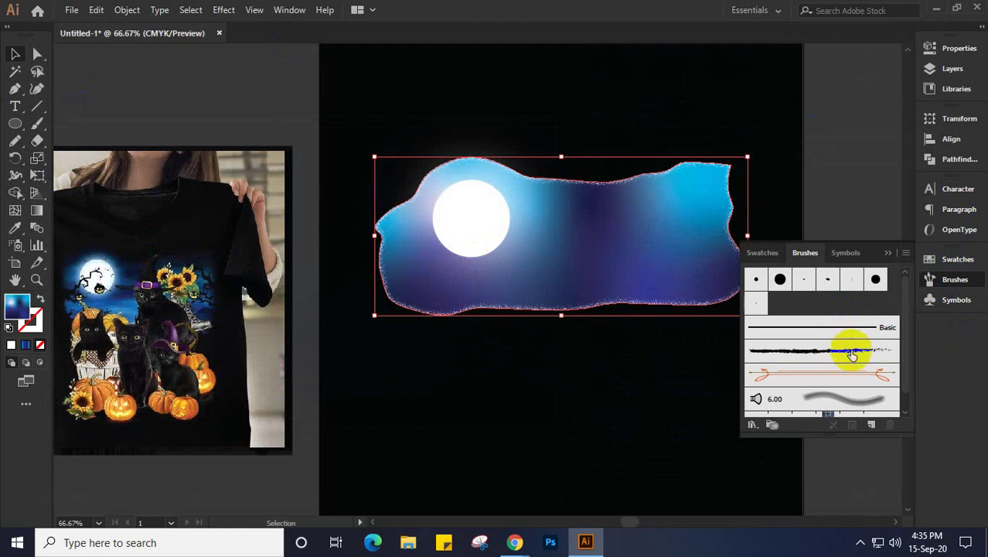
{"action": "left_click", "coordinate": [847, 360]}
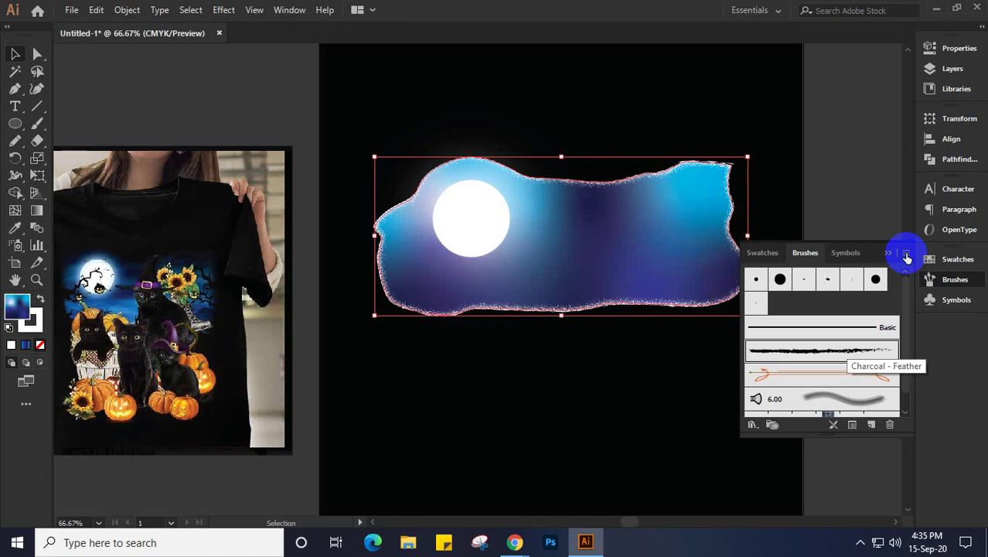
Step: Open the Grunge brushes vector pack library and enlarge its window to show seven brushes
{"action": "left_click", "coordinate": [906, 255]}
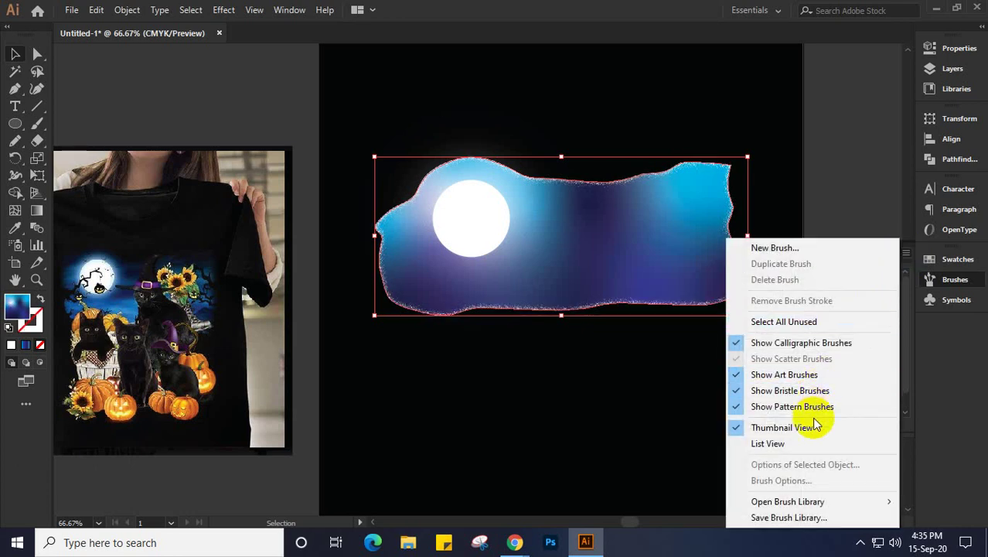
{"action": "mouse_move", "coordinate": [804, 502]}
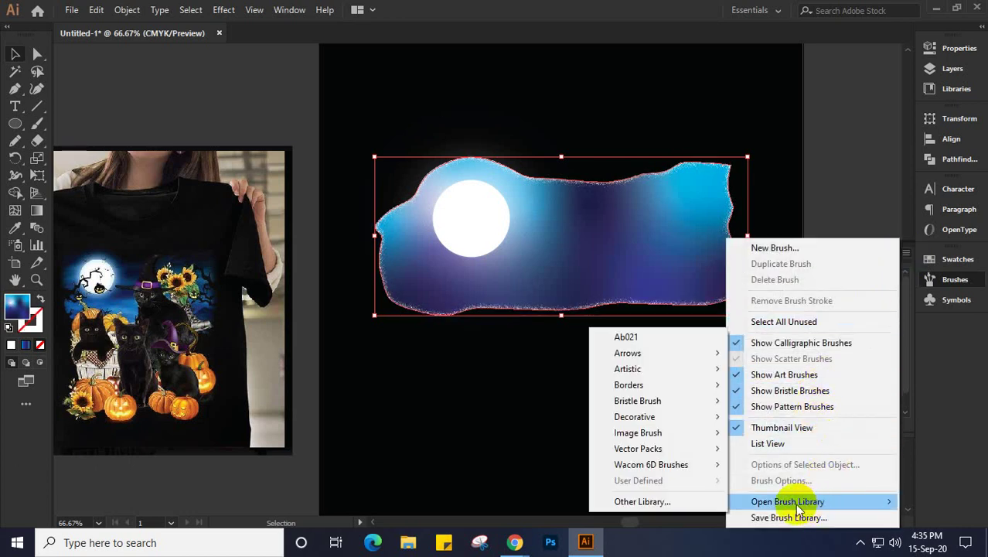
{"action": "mouse_move", "coordinate": [642, 454]}
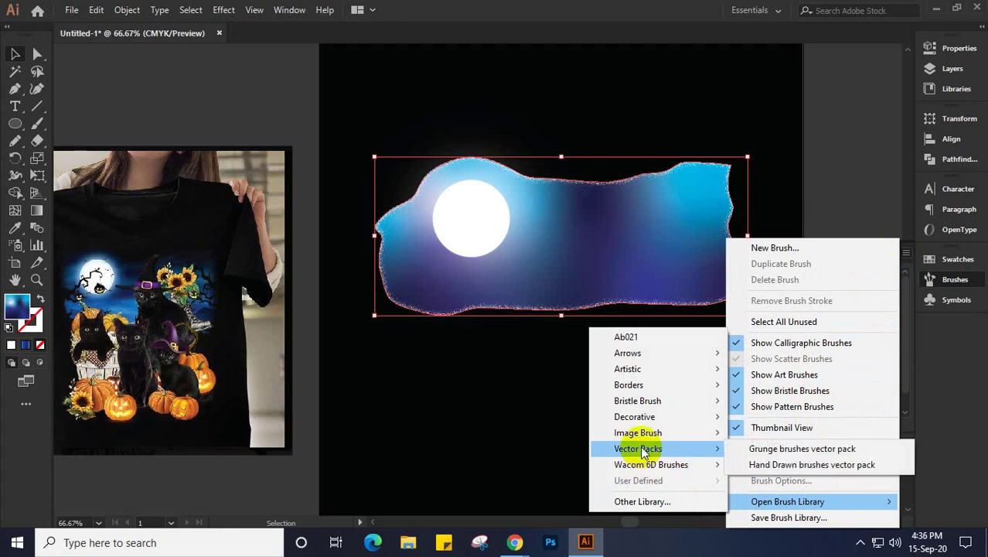
{"action": "left_click", "coordinate": [773, 449]}
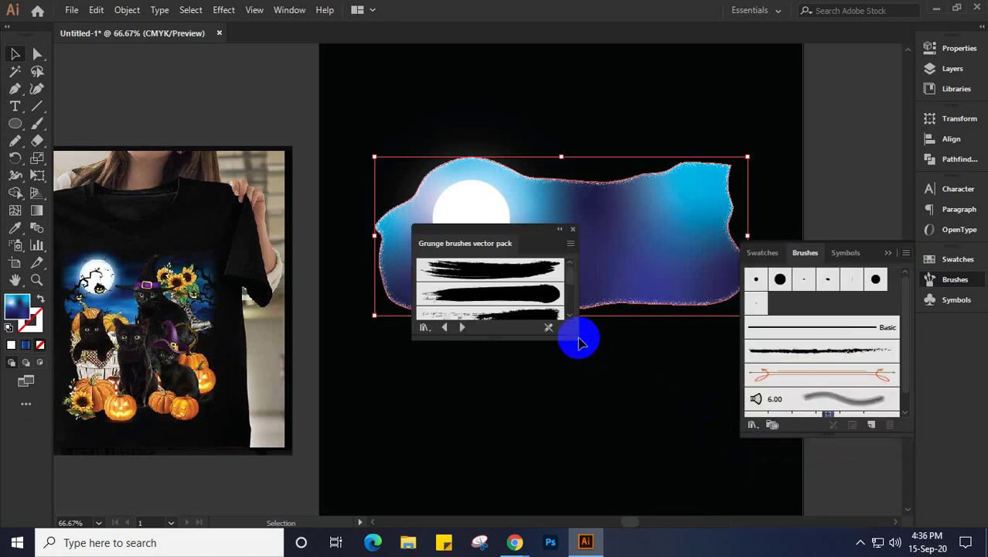
{"action": "mouse_move", "coordinate": [578, 335]}
{"action": "left_mouse_down"}
{"action": "mouse_move", "coordinate": [597, 382]}
{"action": "mouse_move", "coordinate": [691, 447]}
{"action": "left_mouse_up"}
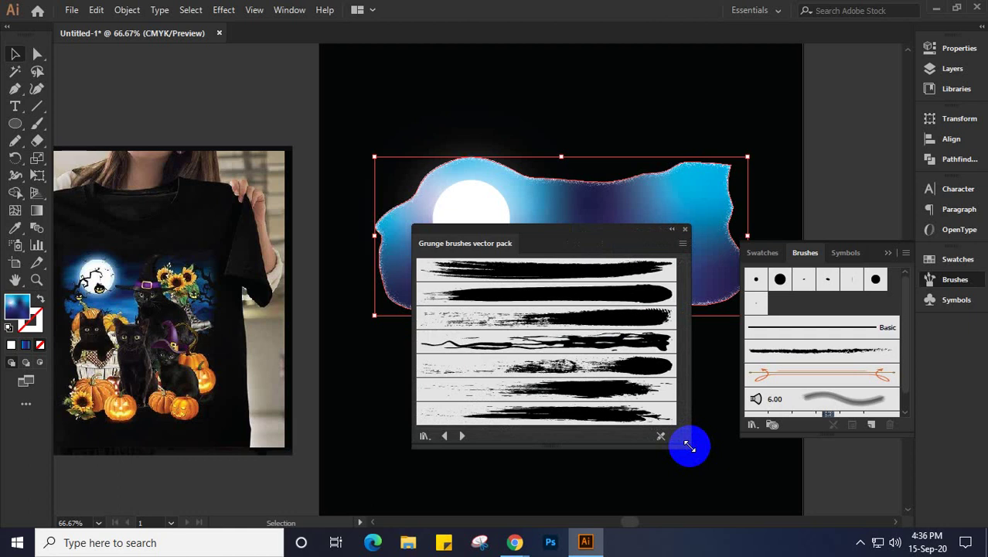
Step: Apply the sixth brush of the grunge pack to the sky shape's outline and collapse the brush library
{"action": "left_click", "coordinate": [578, 392]}
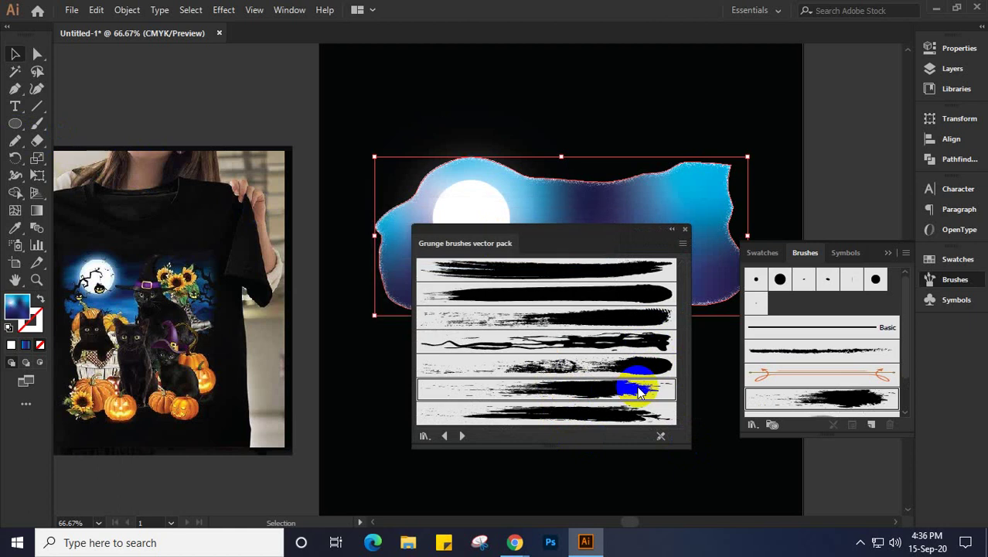
{"action": "left_click", "coordinate": [668, 231]}
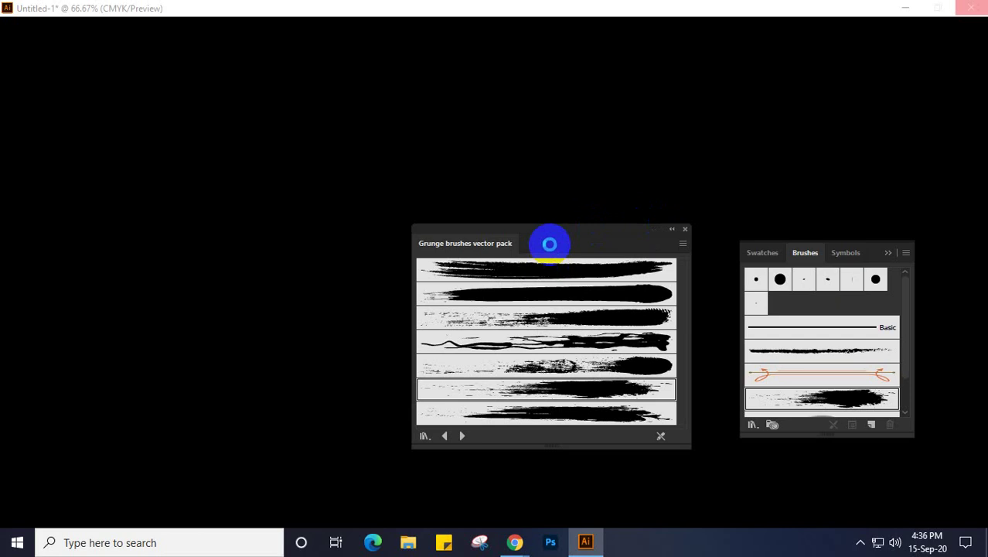
{"action": "double_click", "coordinate": [549, 243]}
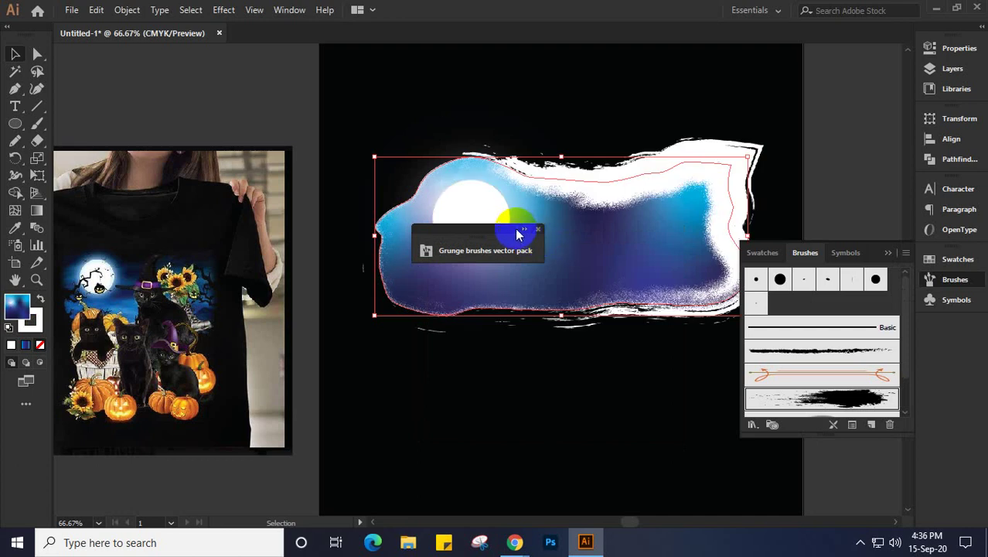
Step: Undo the grunge brush on the sky shape's outline and move the collapsed brush library clear of the artwork
{"action": "left_click_drag", "start_coordinate": [511, 231], "coordinate": [568, 415]}
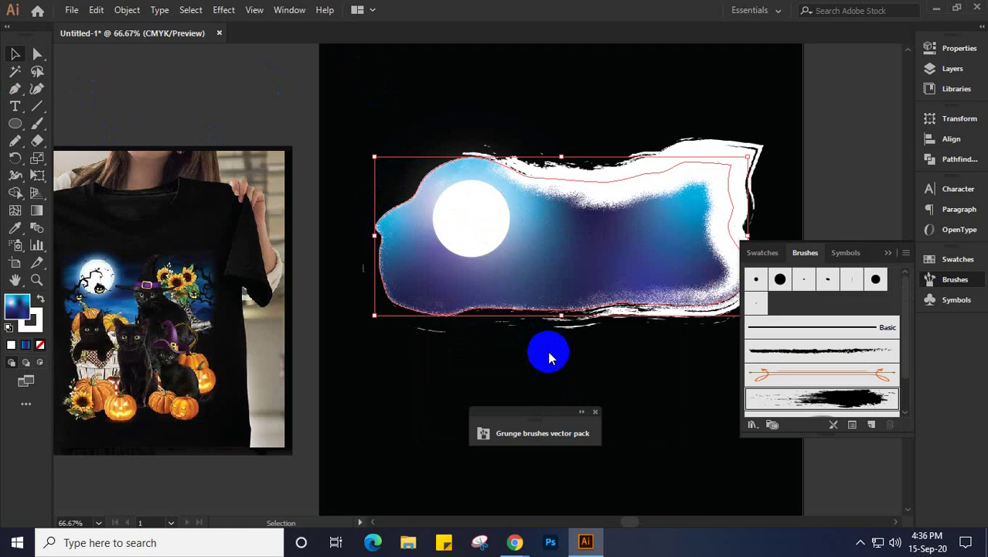
{"action": "left_click", "coordinate": [764, 460]}
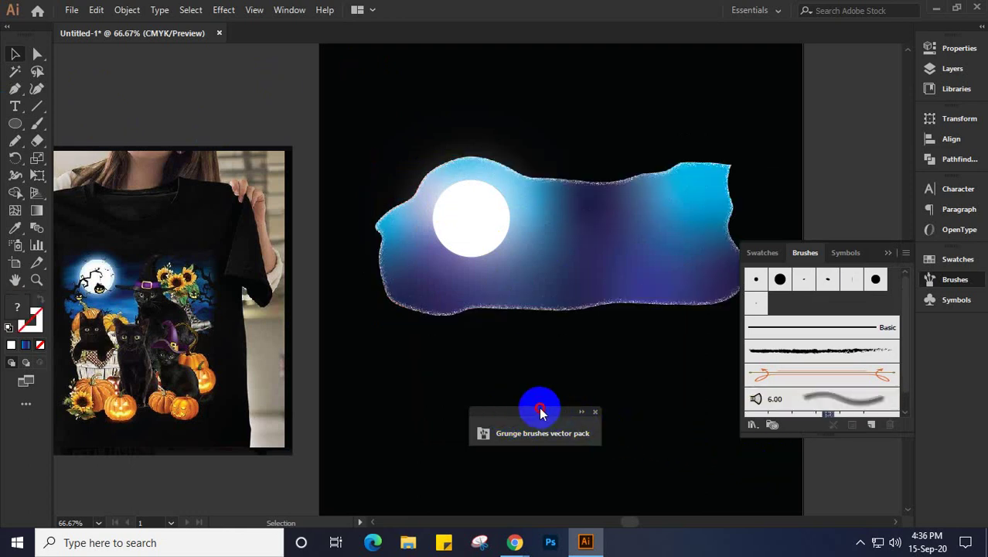
{"action": "left_click_drag", "start_coordinate": [552, 416], "coordinate": [816, 448]}
{"action": "left_click", "coordinate": [523, 266]}
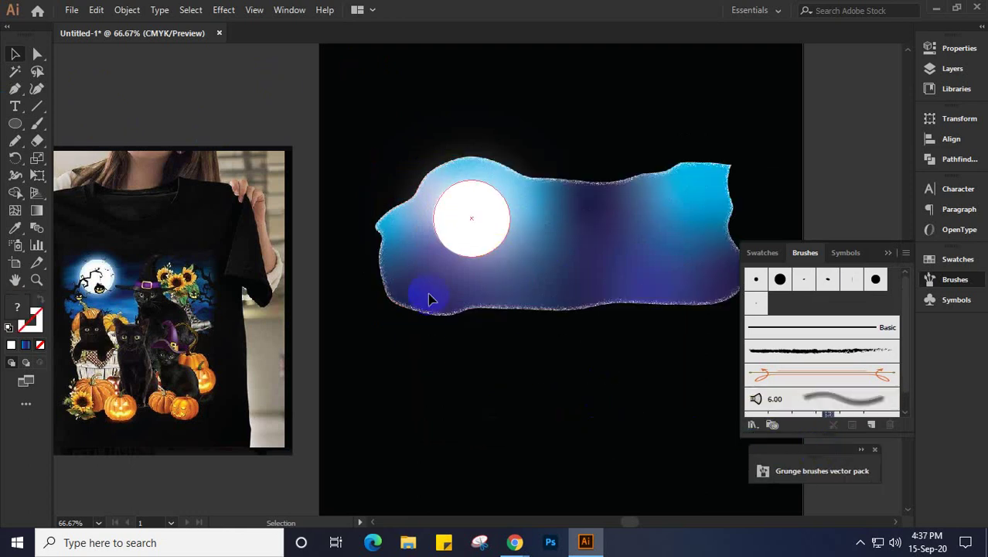
{"action": "scroll", "coordinate": [429, 348], "scroll_direction": "down", "scroll_amount": 3}
Step: Paint Paintbrush strokes with the fifth grunge brush below the sky shape and the sixth grunge brush across the moon
{"action": "left_click", "coordinate": [53, 160]}
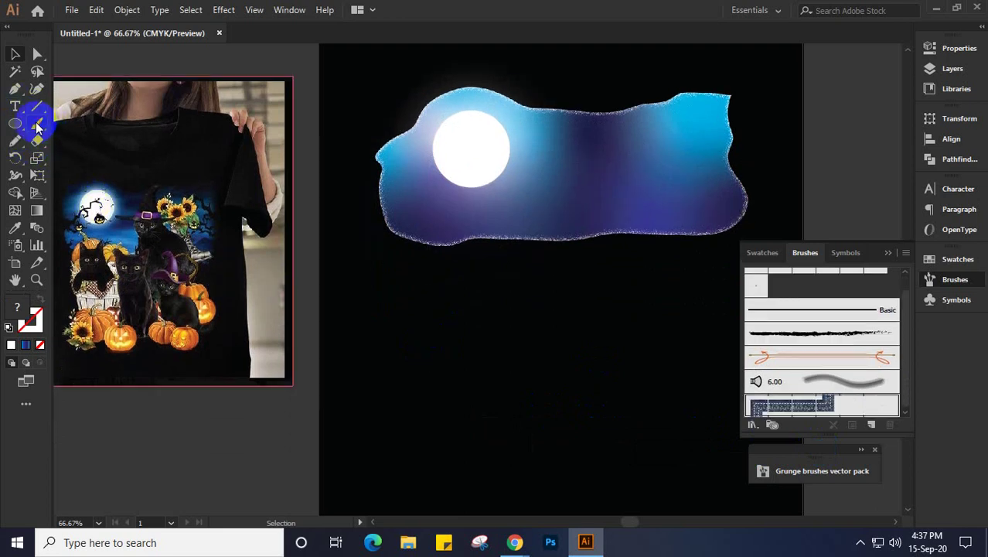
{"action": "left_click_drag", "start_coordinate": [37, 125], "coordinate": [86, 121]}
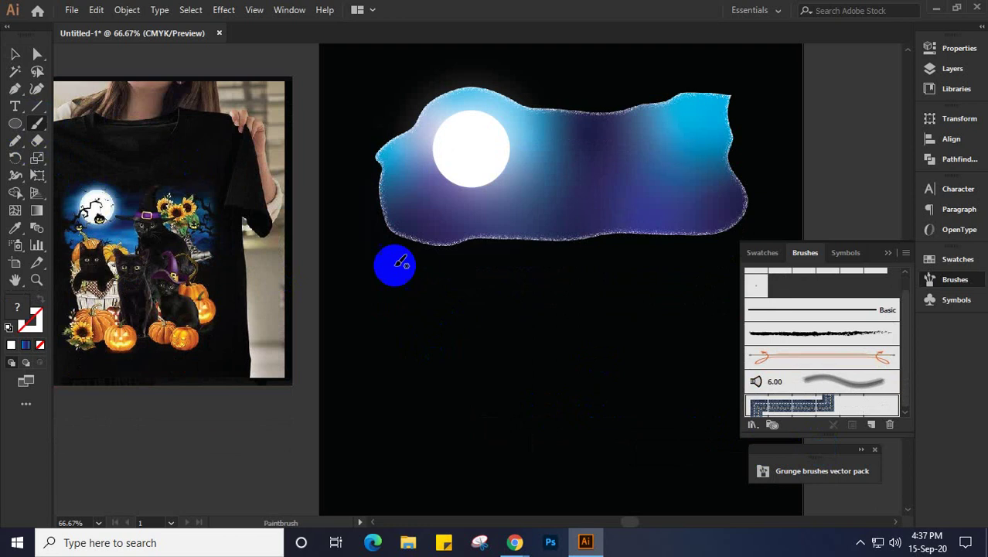
{"action": "left_click", "coordinate": [862, 404]}
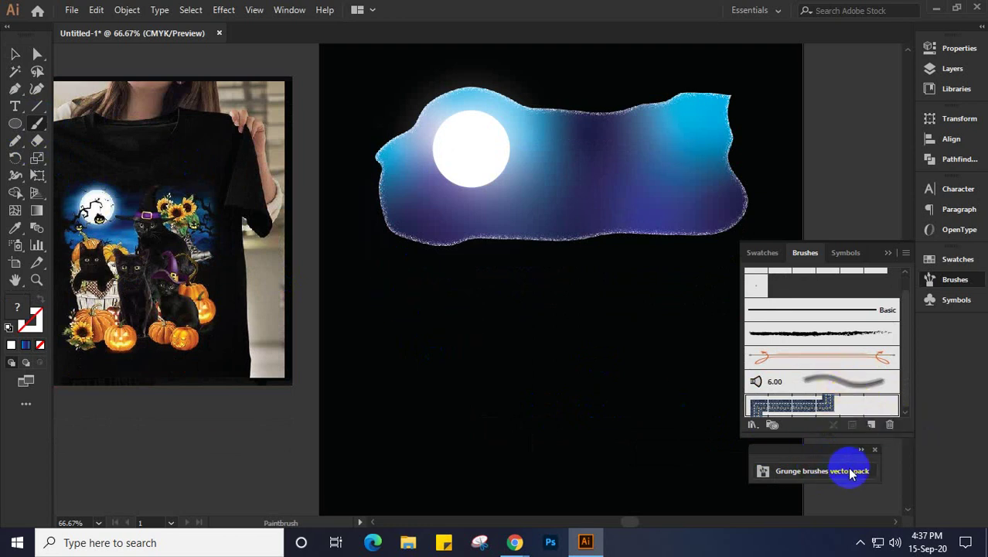
{"action": "left_click", "coordinate": [852, 471]}
{"action": "left_click", "coordinate": [651, 368]}
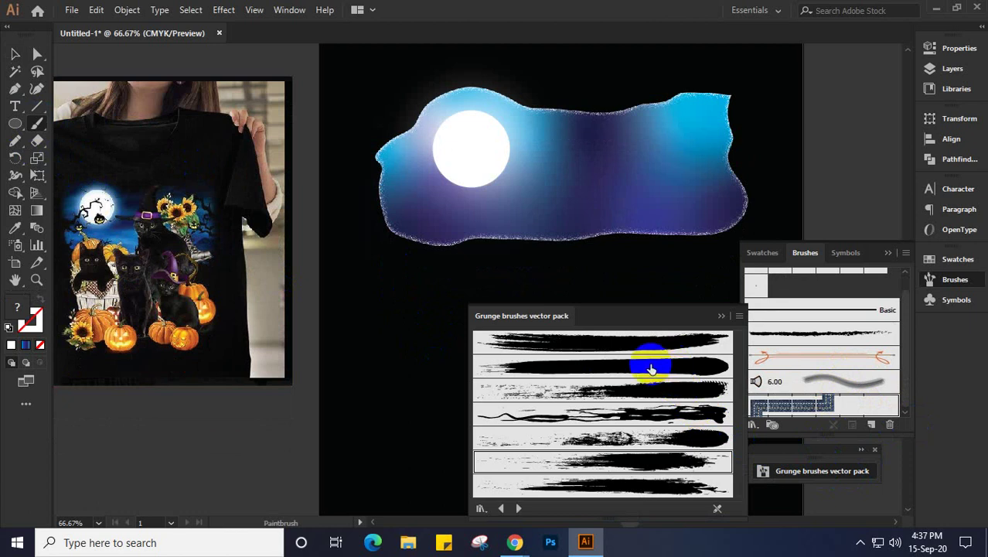
{"action": "left_click", "coordinate": [645, 438]}
{"action": "left_click", "coordinate": [504, 340]}
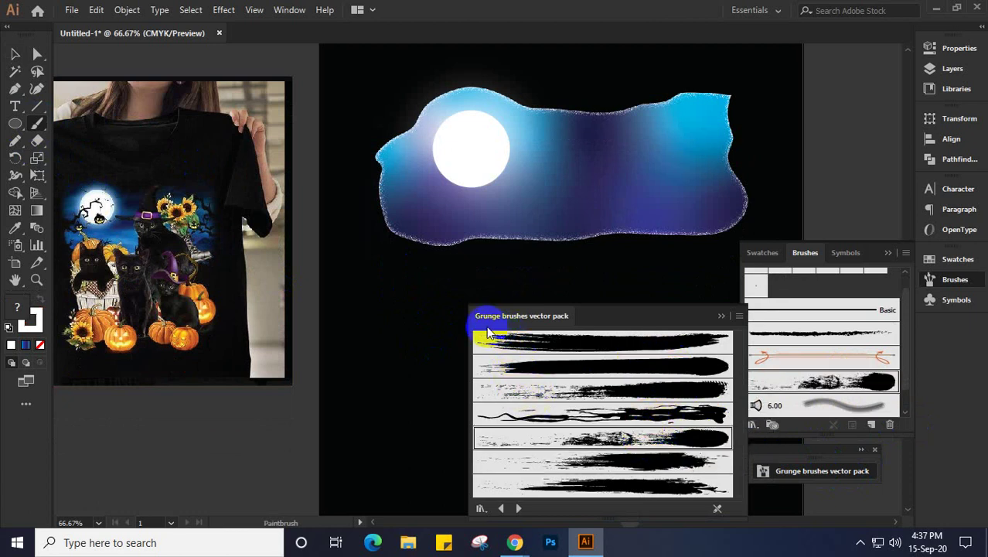
{"action": "left_click_drag", "start_coordinate": [423, 281], "coordinate": [622, 277]}
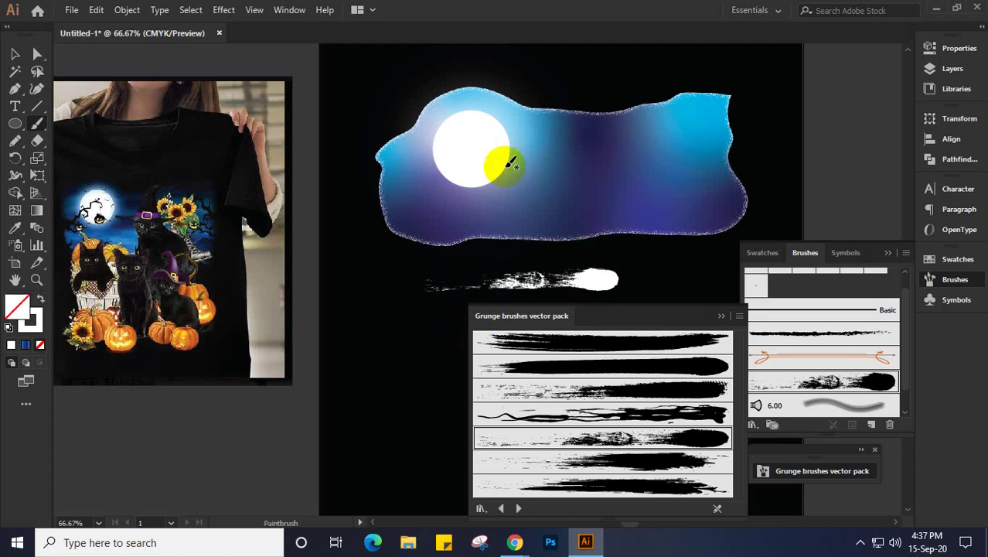
{"action": "left_click", "coordinate": [607, 462]}
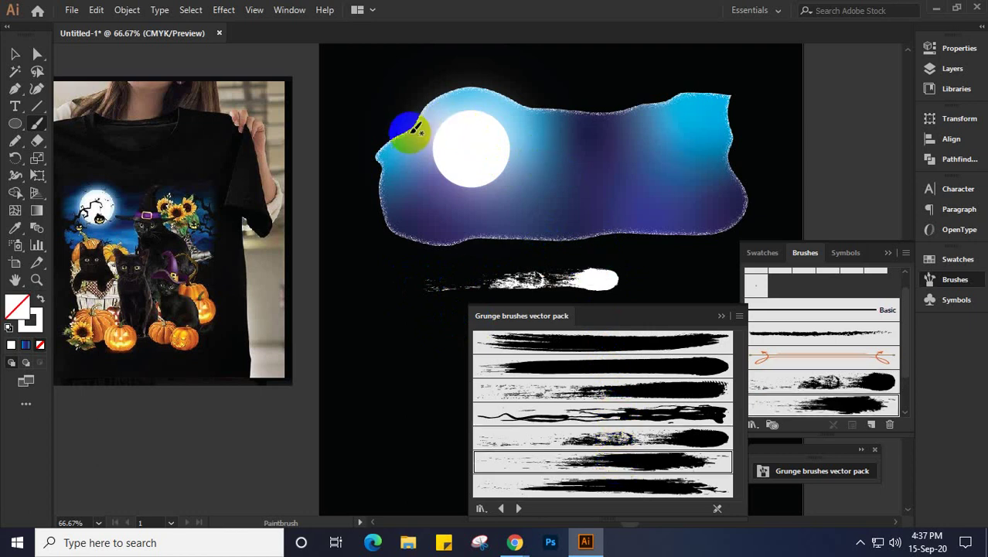
{"action": "left_click_drag", "start_coordinate": [392, 138], "coordinate": [564, 145]}
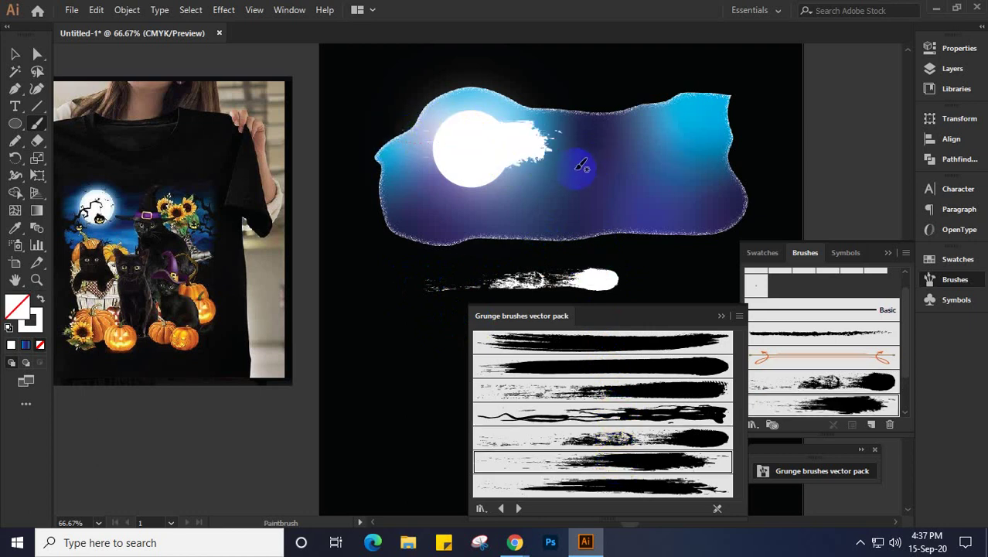
Step: Give the brush stroke the blue linear gradient and paint a long stroke across the sky just below the moon
{"action": "left_click", "coordinate": [11, 344]}
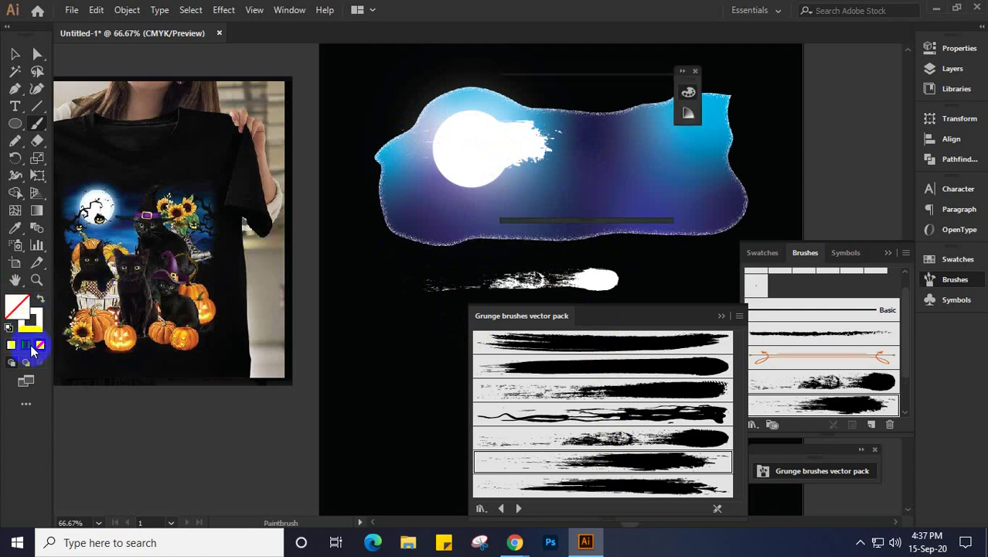
{"action": "left_click", "coordinate": [27, 345]}
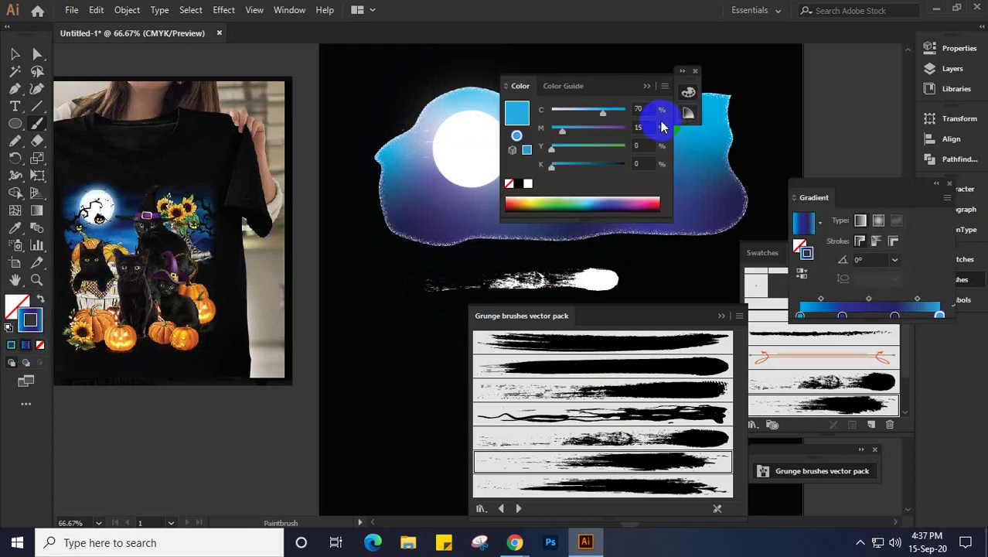
{"action": "left_click", "coordinate": [695, 71]}
{"action": "mouse_move", "coordinate": [742, 176]}
{"action": "left_mouse_down"}
{"action": "mouse_move", "coordinate": [480, 182]}
{"action": "mouse_move", "coordinate": [433, 203]}
{"action": "left_mouse_up"}
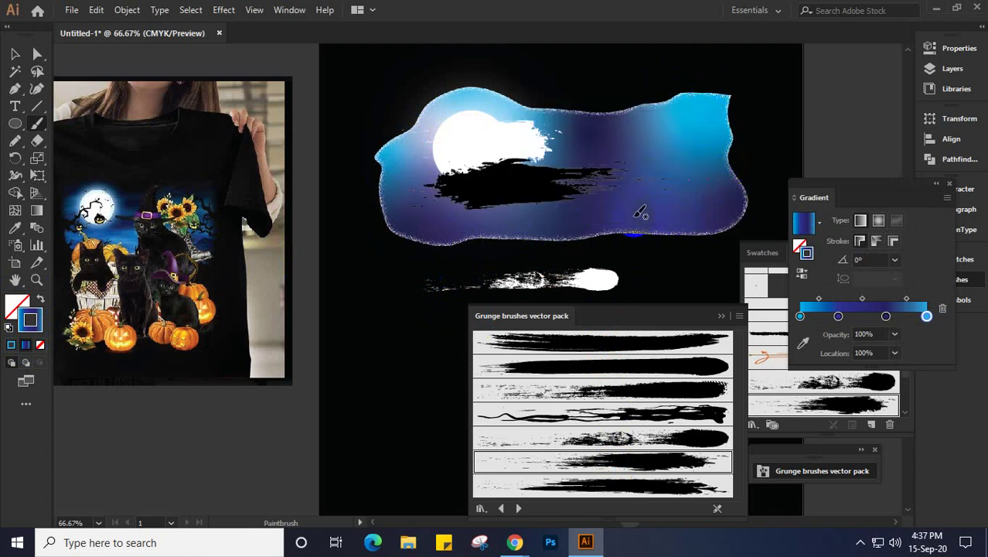
Step: Paint two more strokes with the sixth grunge brush, across the lower and upper parts of the sky
{"action": "left_click", "coordinate": [518, 195], "text": "ctrl"}
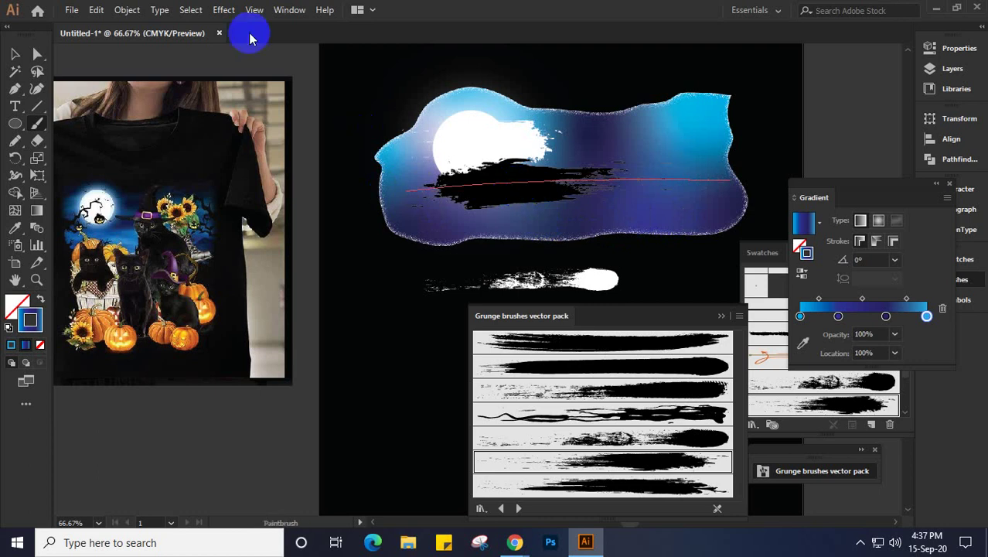
{"action": "left_click", "coordinate": [128, 10]}
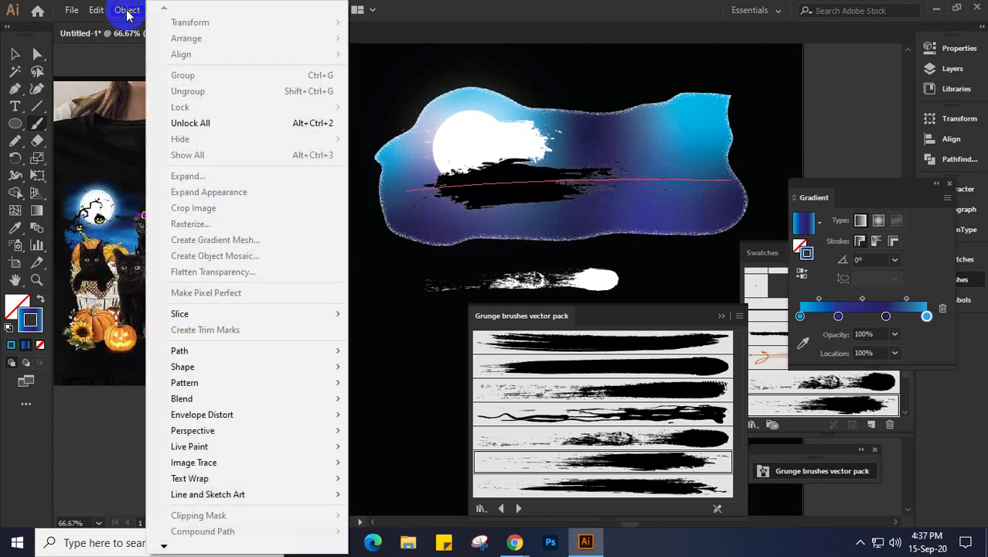
{"action": "left_click", "coordinate": [484, 199]}
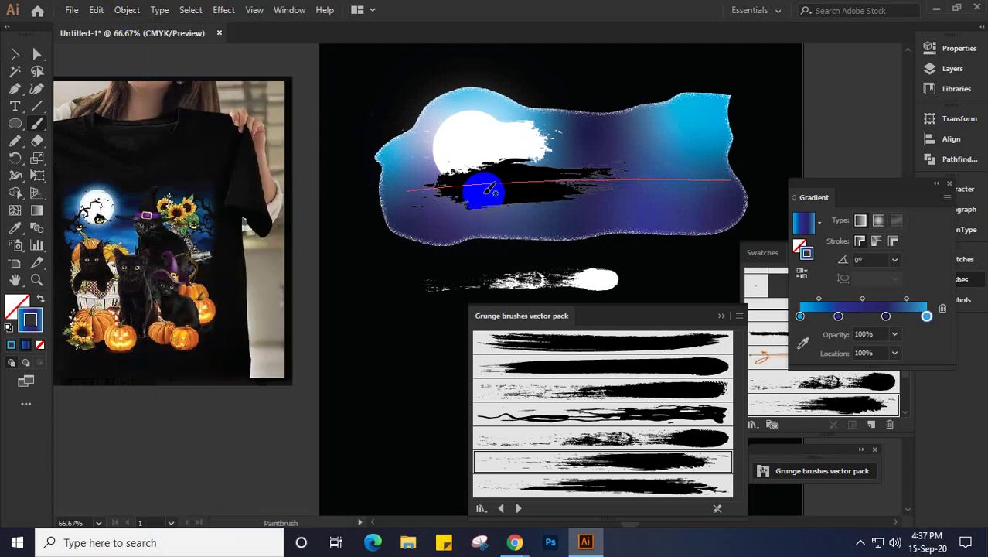
{"action": "mouse_move", "coordinate": [482, 199]}
{"action": "left_mouse_down"}
{"action": "mouse_move", "coordinate": [417, 217]}
{"action": "mouse_move", "coordinate": [605, 214]}
{"action": "left_mouse_up"}
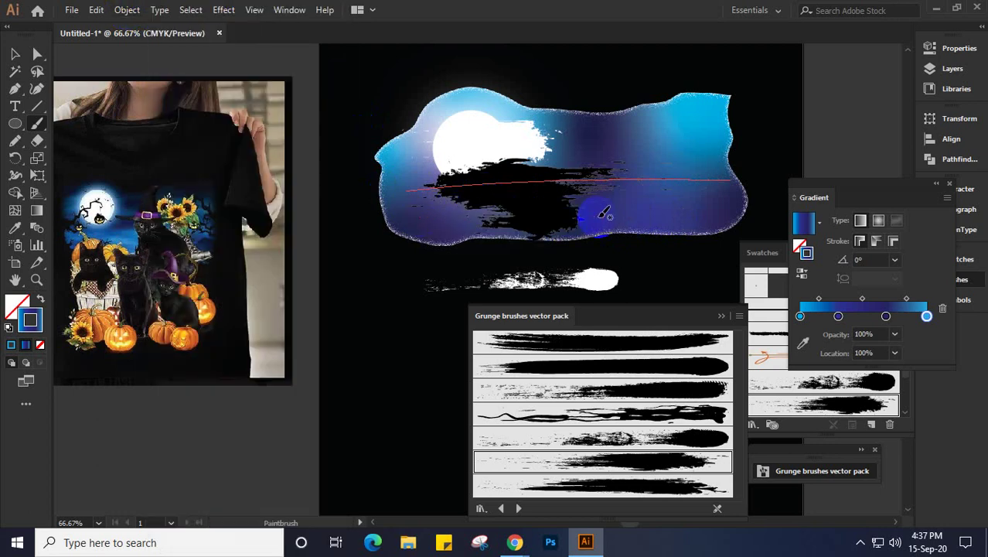
{"action": "mouse_move", "coordinate": [638, 137]}
{"action": "left_mouse_down"}
{"action": "mouse_move", "coordinate": [532, 112]}
{"action": "mouse_move", "coordinate": [409, 138]}
{"action": "mouse_move", "coordinate": [532, 125]}
{"action": "mouse_move", "coordinate": [545, 133]}
{"action": "left_mouse_up"}
Step: Paint overlapping horizontal strokes with the sixth grunge brush on the empty pasteboard beside the T-shirt reference photo
{"action": "left_click", "coordinate": [15, 53]}
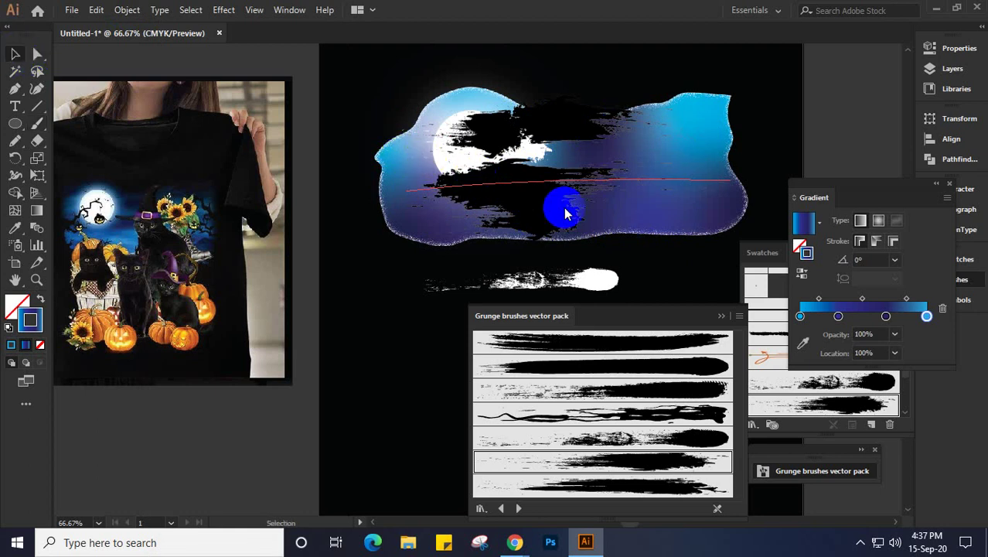
{"action": "key", "text": "ctrl+minus"}
{"action": "key", "text": "ctrl+minus"}
{"action": "left_click_drag", "start_coordinate": [617, 235], "coordinate": [751, 231]}
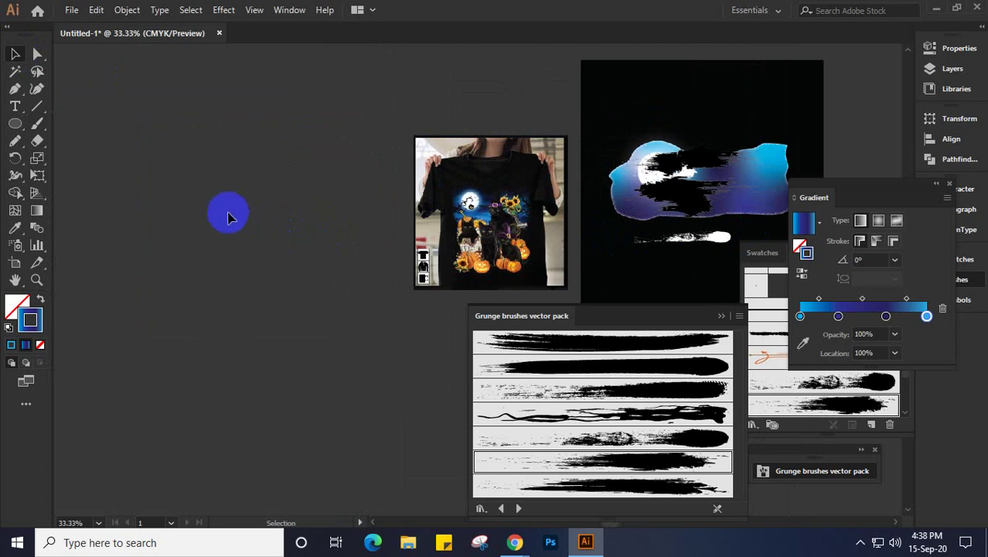
{"action": "left_click_drag", "start_coordinate": [229, 212], "coordinate": [384, 261]}
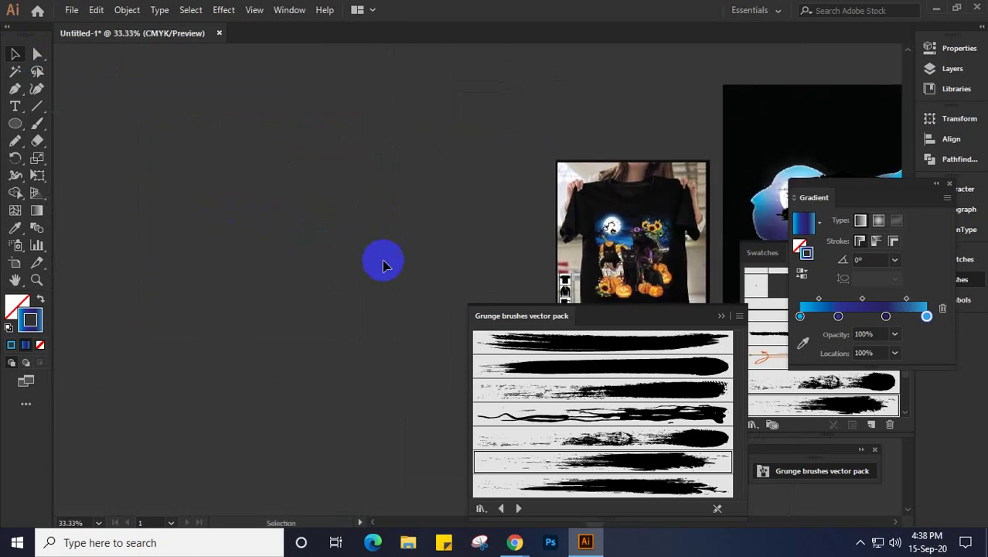
{"action": "key", "text": "ctrl+plus"}
{"action": "left_click_drag", "start_coordinate": [297, 280], "coordinate": [341, 245]}
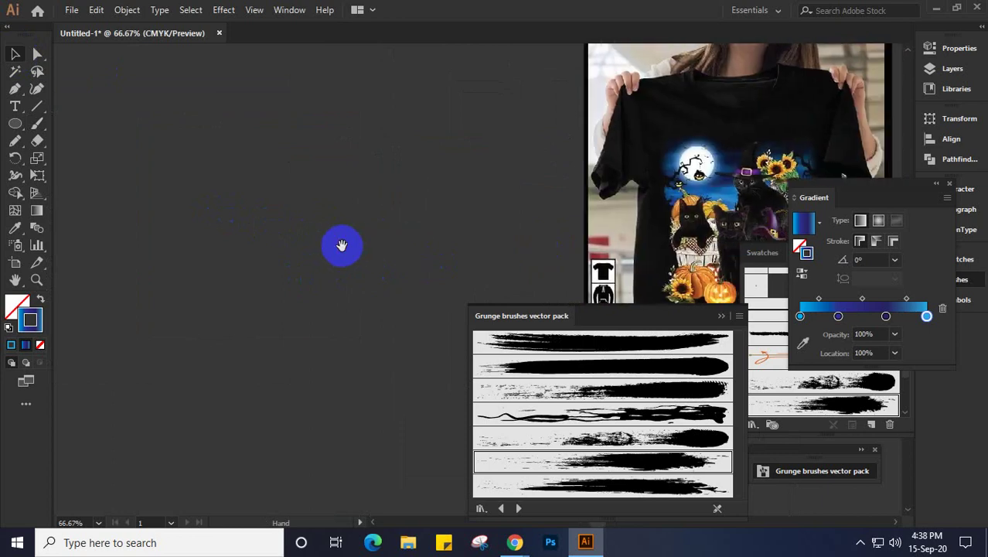
{"action": "left_click", "coordinate": [37, 124]}
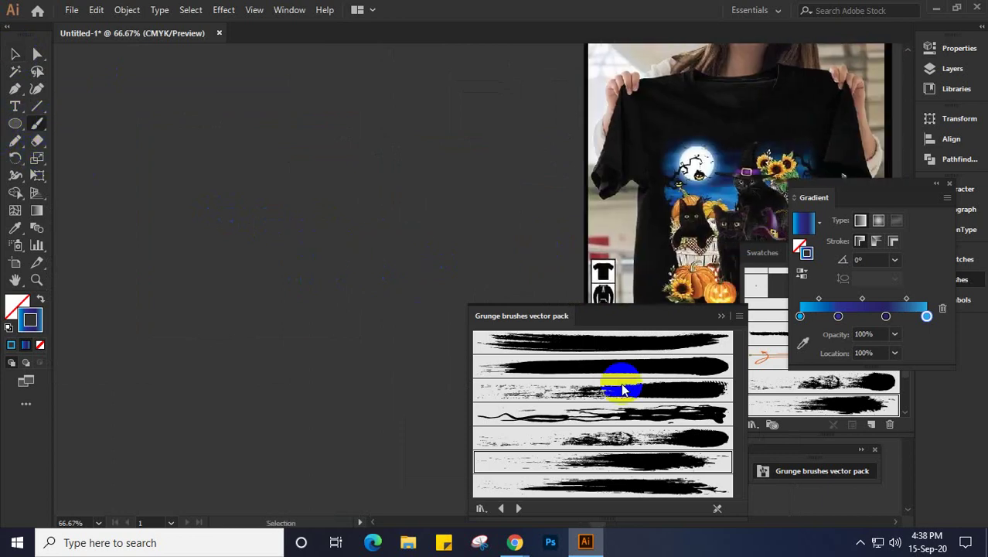
{"action": "left_click", "coordinate": [618, 462]}
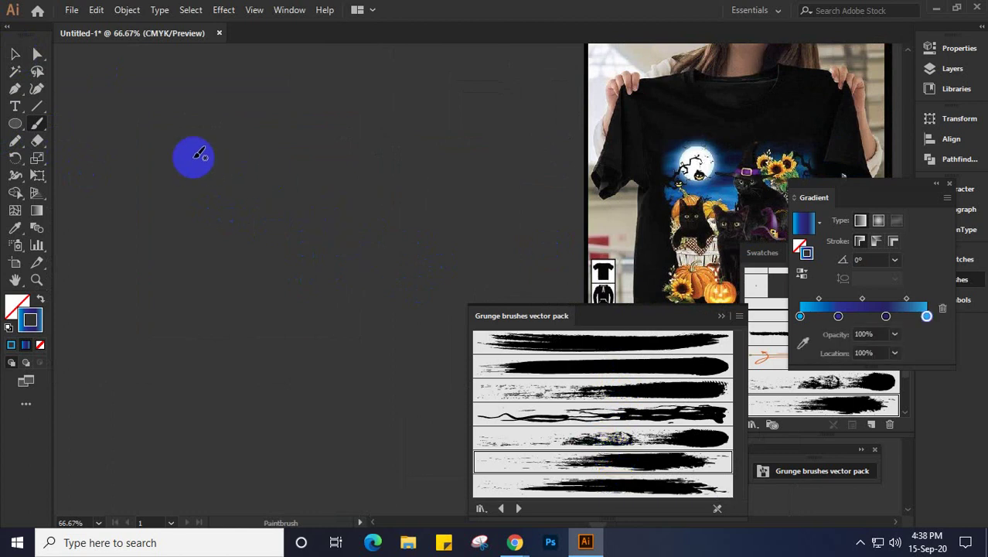
{"action": "mouse_move", "coordinate": [186, 156]}
{"action": "left_mouse_down"}
{"action": "mouse_move", "coordinate": [421, 152]}
{"action": "mouse_move", "coordinate": [431, 166]}
{"action": "mouse_move", "coordinate": [391, 200]}
{"action": "mouse_move", "coordinate": [242, 194]}
{"action": "mouse_move", "coordinate": [395, 185]}
{"action": "mouse_move", "coordinate": [353, 148]}
{"action": "mouse_move", "coordinate": [248, 148]}
{"action": "mouse_move", "coordinate": [384, 192]}
{"action": "left_mouse_up"}
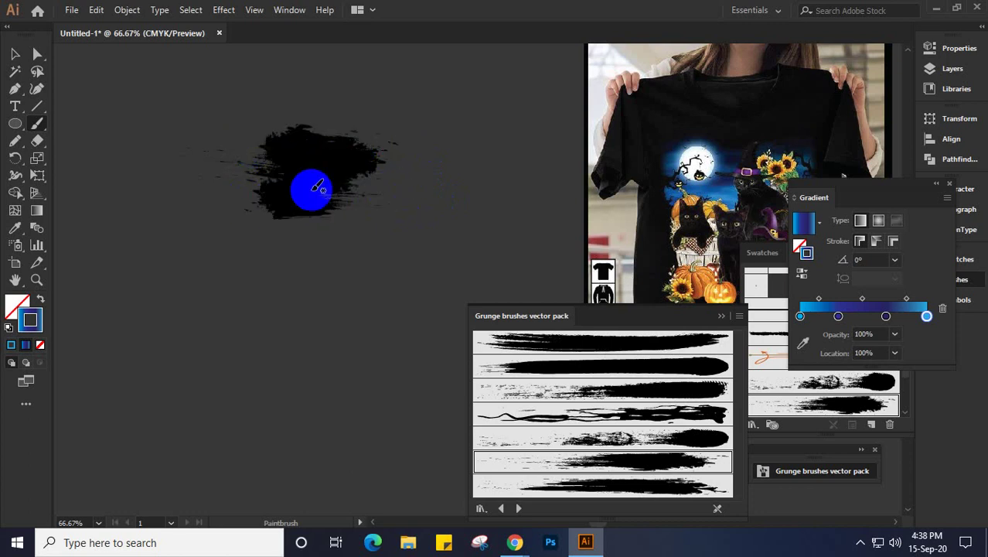
{"action": "left_click_drag", "start_coordinate": [453, 188], "coordinate": [261, 190]}
Step: Paint a stroke along the patch's lower edge, undoing the first attempt and repainting it
{"action": "mouse_move", "coordinate": [422, 227]}
{"action": "left_mouse_down"}
{"action": "mouse_move", "coordinate": [252, 227]}
{"action": "mouse_move", "coordinate": [337, 225]}
{"action": "left_mouse_up"}
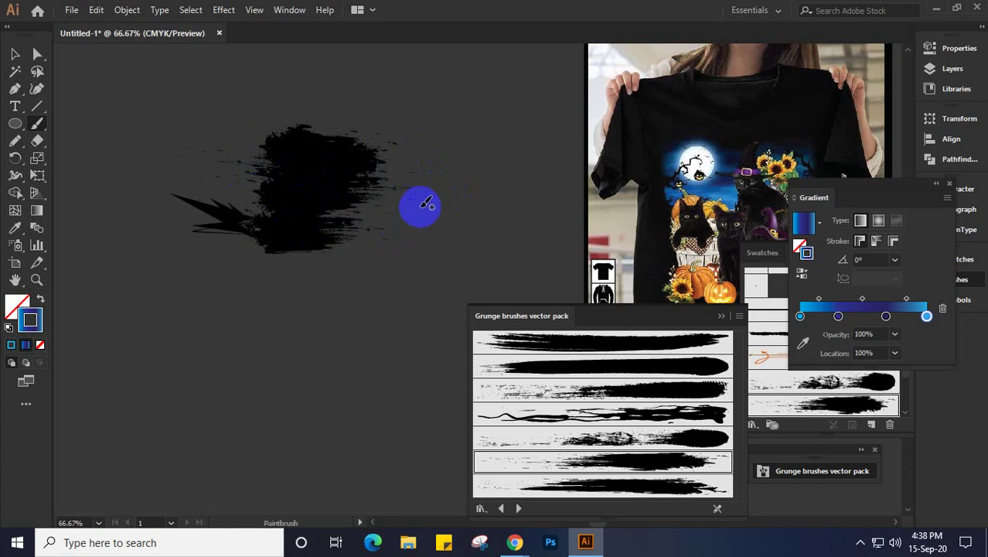
{"action": "key", "text": "ctrl+z"}
{"action": "mouse_move", "coordinate": [417, 216]}
{"action": "left_mouse_down"}
{"action": "mouse_move", "coordinate": [269, 222]}
{"action": "mouse_move", "coordinate": [310, 224]}
{"action": "left_mouse_up"}
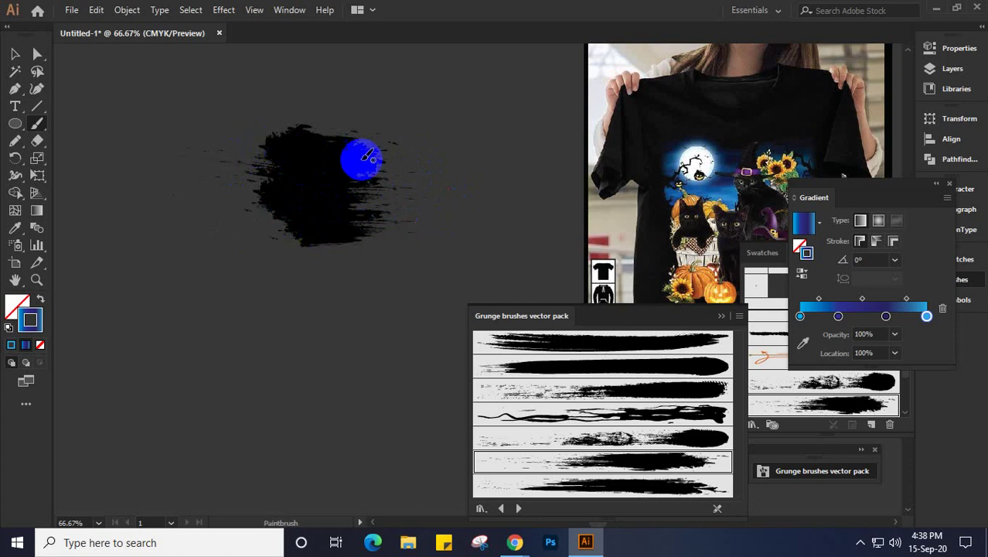
Step: Extend the black grunge patch to the right with four long horizontal strokes from left to right
{"action": "left_click_drag", "start_coordinate": [251, 256], "coordinate": [505, 252]}
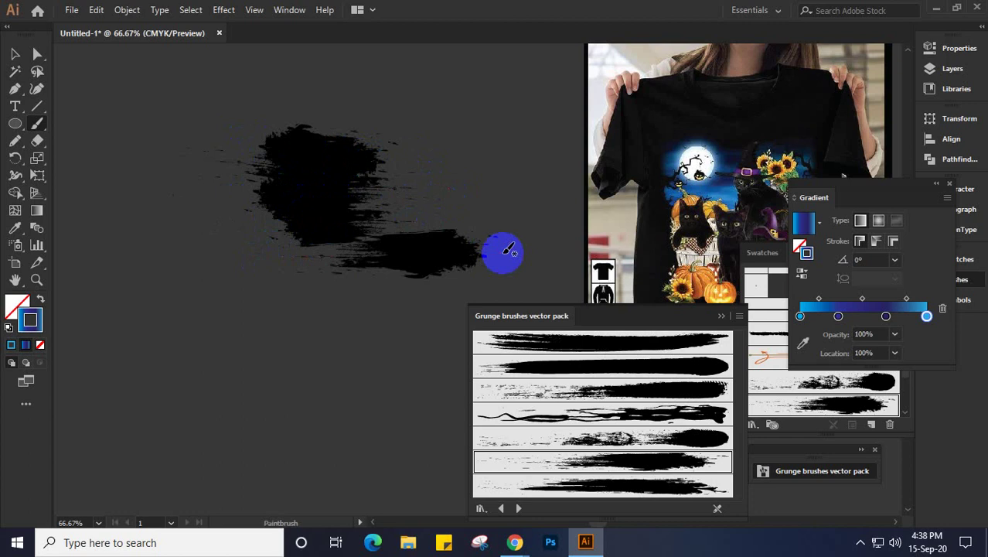
{"action": "mouse_move", "coordinate": [262, 226]}
{"action": "left_mouse_down"}
{"action": "mouse_move", "coordinate": [571, 220]}
{"action": "mouse_move", "coordinate": [547, 208]}
{"action": "left_mouse_up"}
{"action": "mouse_move", "coordinate": [294, 181]}
{"action": "left_mouse_down"}
{"action": "mouse_move", "coordinate": [587, 177]}
{"action": "mouse_move", "coordinate": [485, 166]}
{"action": "mouse_move", "coordinate": [494, 165]}
{"action": "left_mouse_up"}
{"action": "left_click_drag", "start_coordinate": [331, 278], "coordinate": [539, 270]}
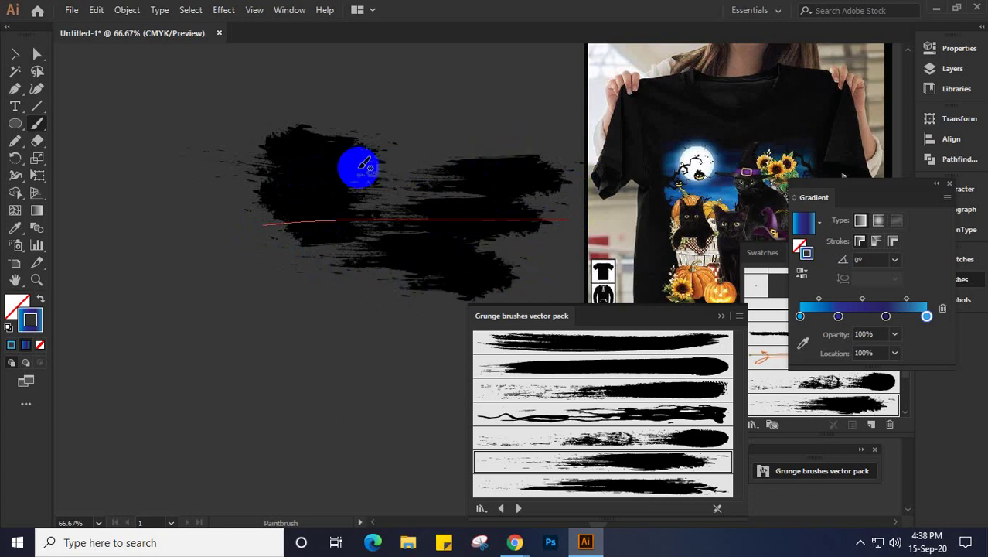
Step: Fill out the grunge patch's upper-left and lower-left edges with long right-to-left strokes, undoing and repainting each once
{"action": "left_click_drag", "start_coordinate": [511, 126], "coordinate": [242, 115]}
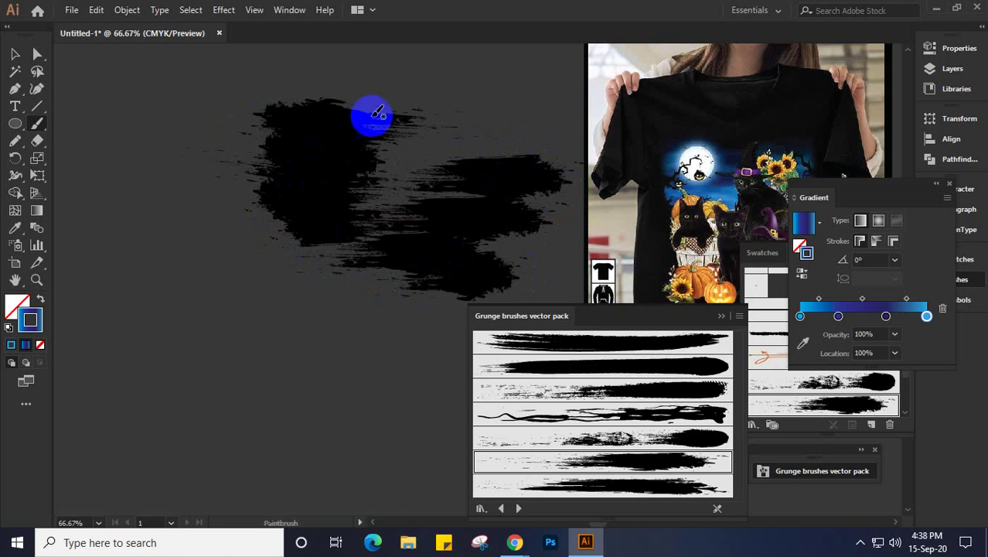
{"action": "key", "text": "ctrl+z"}
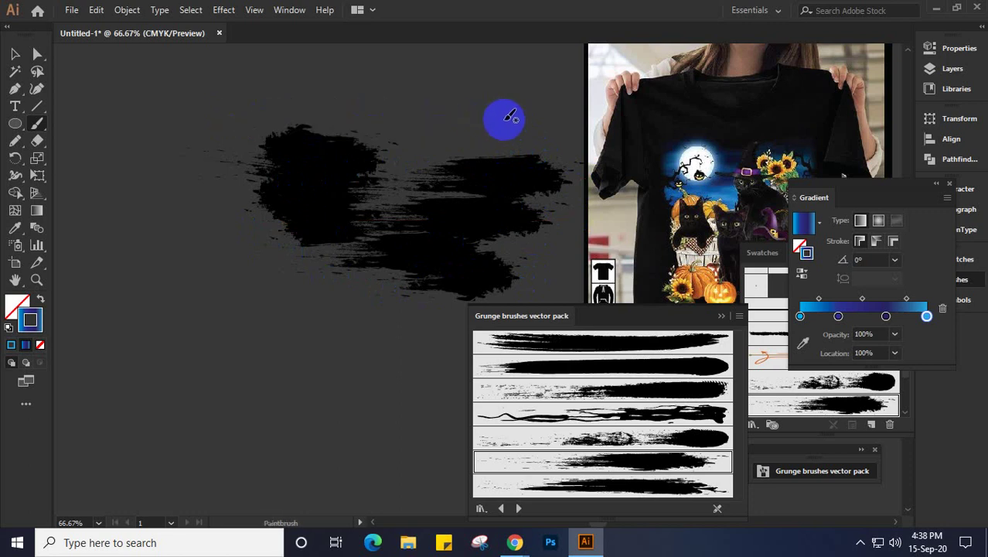
{"action": "left_click_drag", "start_coordinate": [526, 121], "coordinate": [212, 132]}
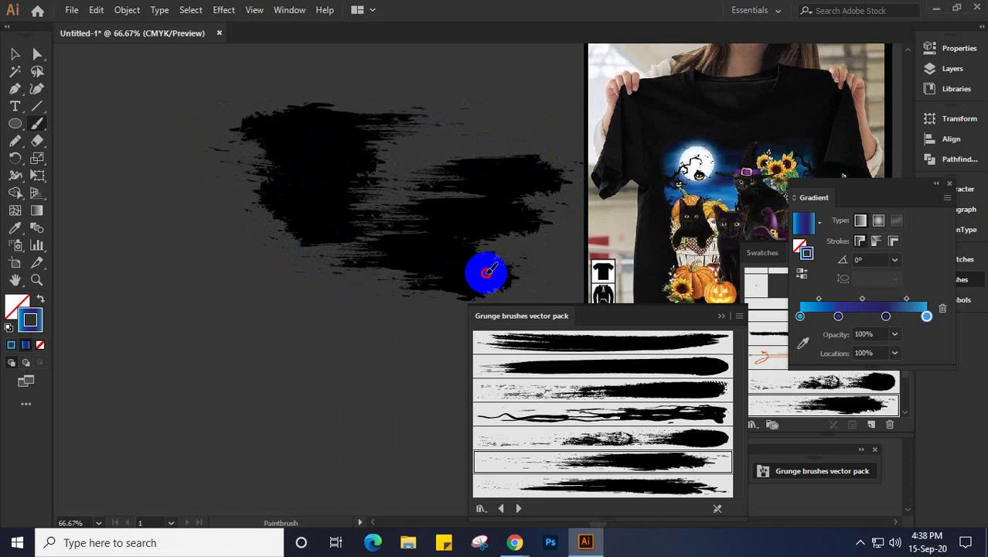
{"action": "mouse_move", "coordinate": [487, 271]}
{"action": "left_mouse_down"}
{"action": "mouse_move", "coordinate": [244, 289]}
{"action": "mouse_move", "coordinate": [166, 250]}
{"action": "left_mouse_up"}
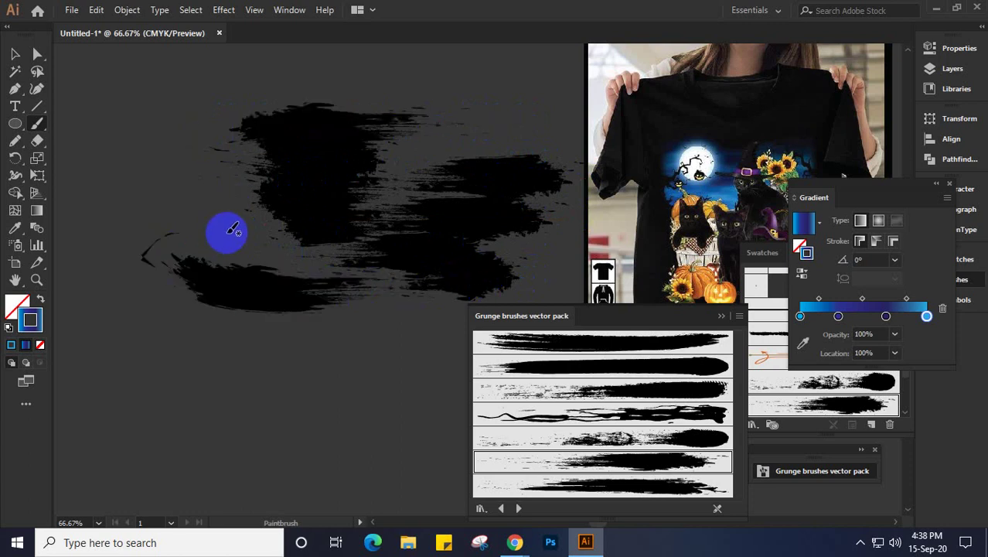
{"action": "key", "text": "ctrl+z"}
{"action": "left_click_drag", "start_coordinate": [577, 261], "coordinate": [262, 249]}
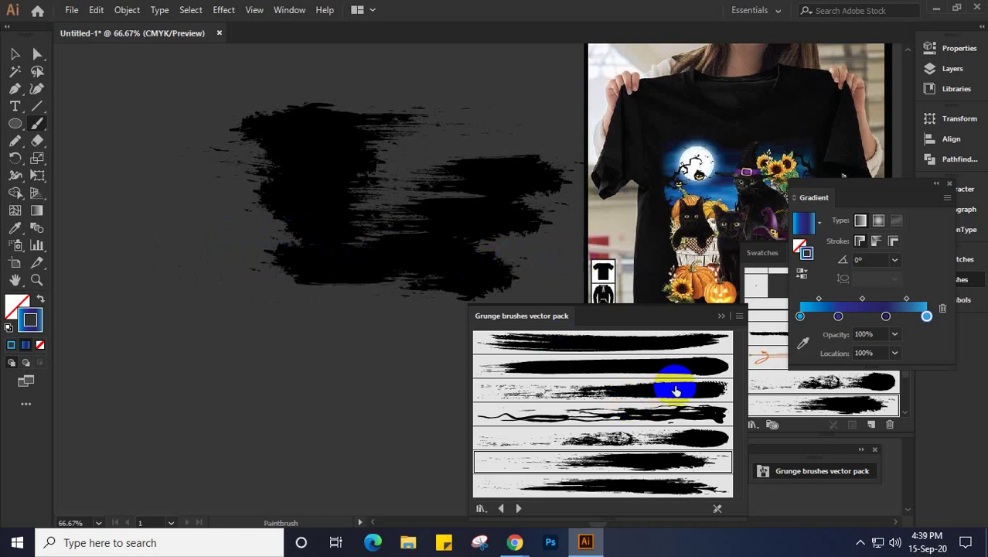
Step: Fill the gap in the patch's upper-right part with right-to-left strokes of the first grunge brush
{"action": "left_click", "coordinate": [617, 347]}
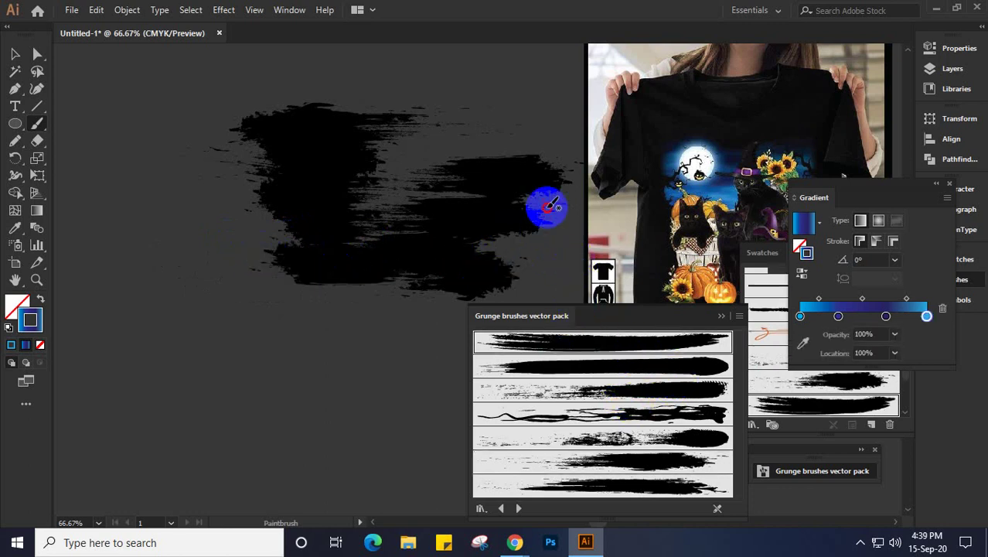
{"action": "left_click_drag", "start_coordinate": [490, 159], "coordinate": [341, 166]}
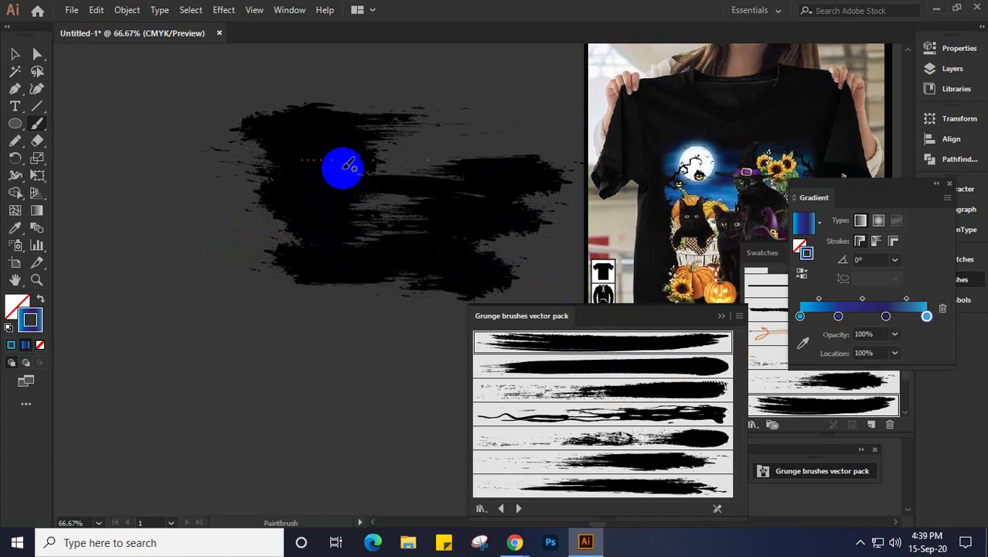
{"action": "mouse_move", "coordinate": [514, 138]}
{"action": "left_mouse_down"}
{"action": "mouse_move", "coordinate": [238, 137]}
{"action": "mouse_move", "coordinate": [255, 147]}
{"action": "left_mouse_up"}
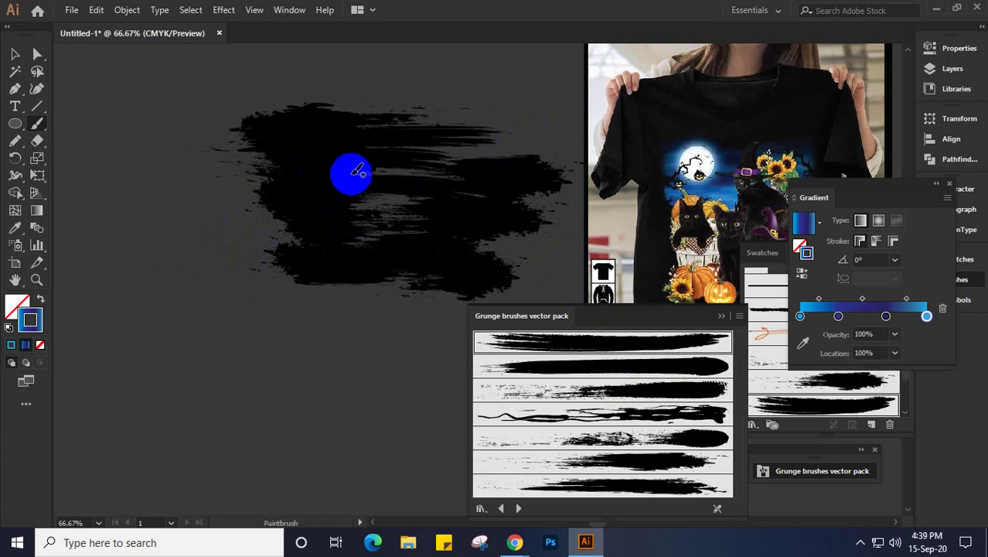
Step: Extend the patch's upper-right edge with a long right-to-left stroke, undoing the trial strokes painted above it first
{"action": "mouse_move", "coordinate": [344, 101]}
{"action": "left_mouse_down"}
{"action": "mouse_move", "coordinate": [535, 99]}
{"action": "mouse_move", "coordinate": [504, 104]}
{"action": "left_mouse_up"}
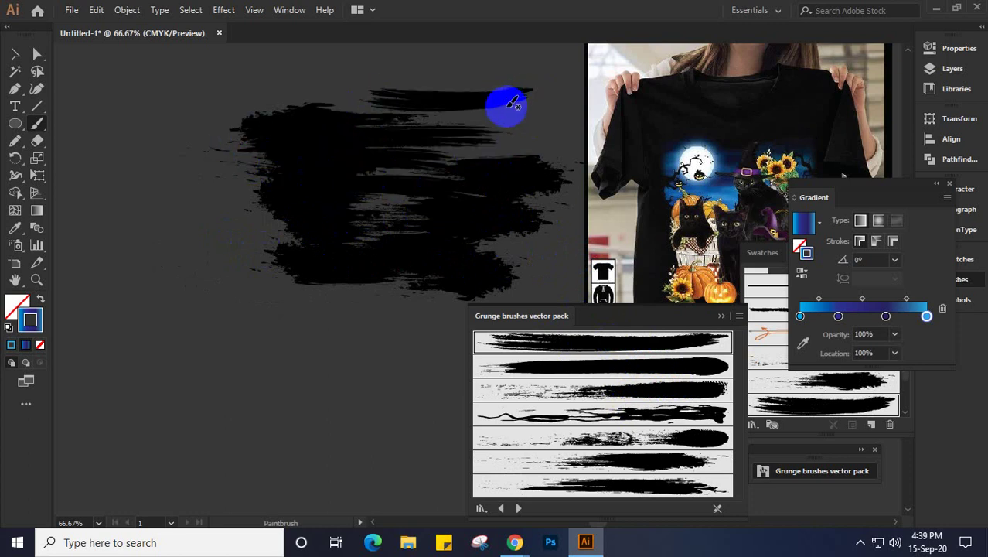
{"action": "key", "text": "ctrl+z"}
{"action": "mouse_move", "coordinate": [324, 102]}
{"action": "left_mouse_down"}
{"action": "mouse_move", "coordinate": [560, 126]}
{"action": "mouse_move", "coordinate": [579, 138]}
{"action": "mouse_move", "coordinate": [477, 111]}
{"action": "mouse_move", "coordinate": [336, 107]}
{"action": "left_mouse_up"}
{"action": "key", "text": "ctrl+z"}
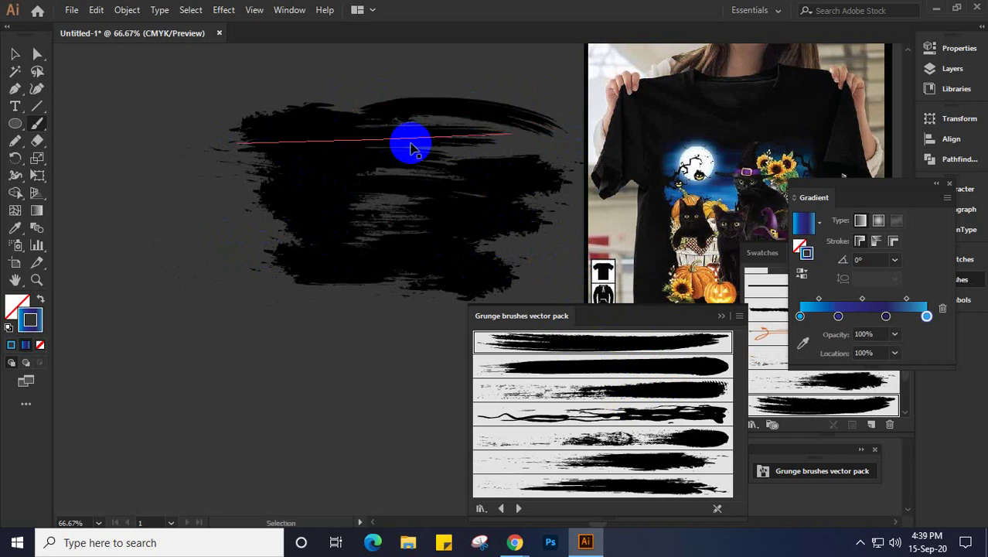
{"action": "key", "text": "ctrl+z"}
{"action": "key", "text": "ctrl+shift+z"}
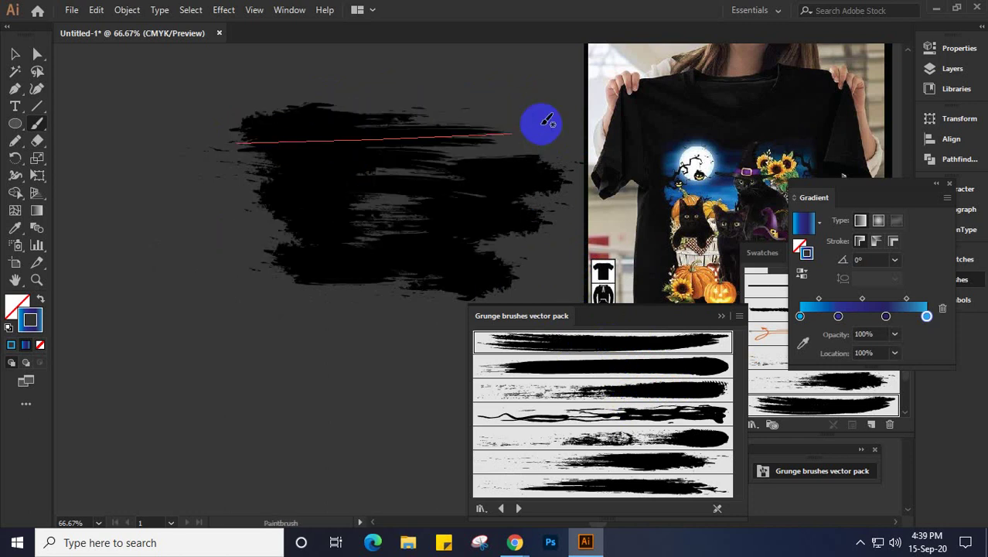
{"action": "mouse_move", "coordinate": [547, 120]}
{"action": "left_mouse_down"}
{"action": "mouse_move", "coordinate": [359, 113]}
{"action": "mouse_move", "coordinate": [343, 135]}
{"action": "left_mouse_up"}
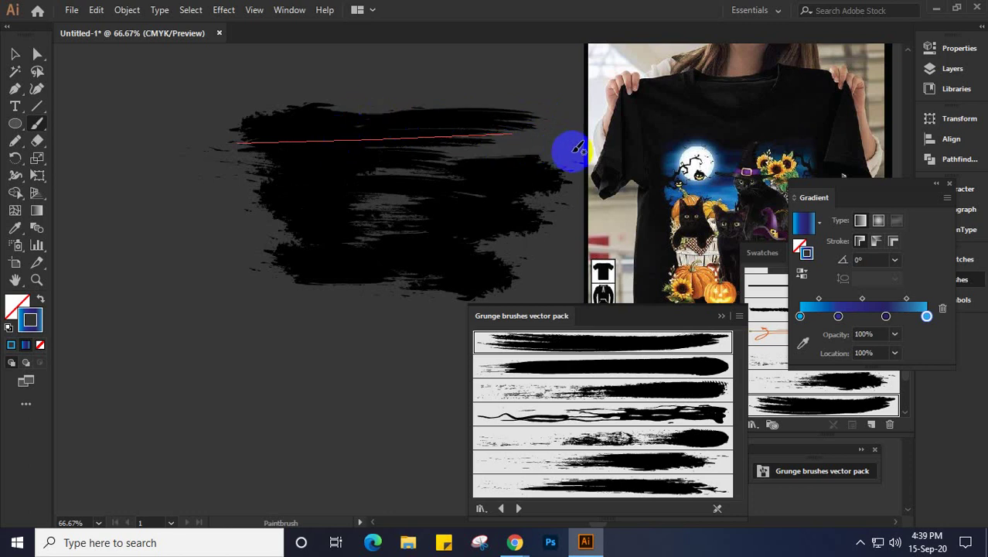
{"action": "left_click_drag", "start_coordinate": [568, 145], "coordinate": [568, 166]}
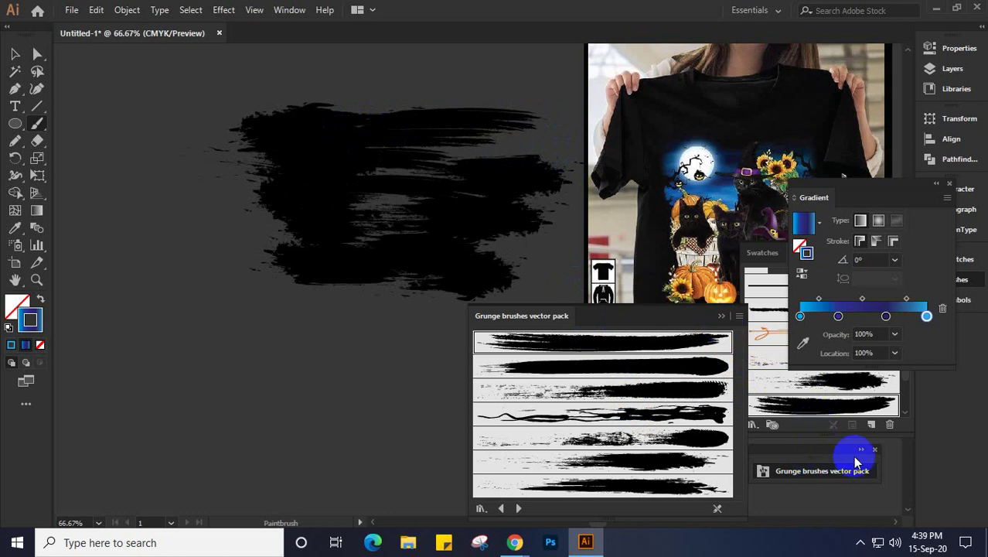
Step: Close the Gradient panel and open the Image Brush Library
{"action": "left_click", "coordinate": [739, 316]}
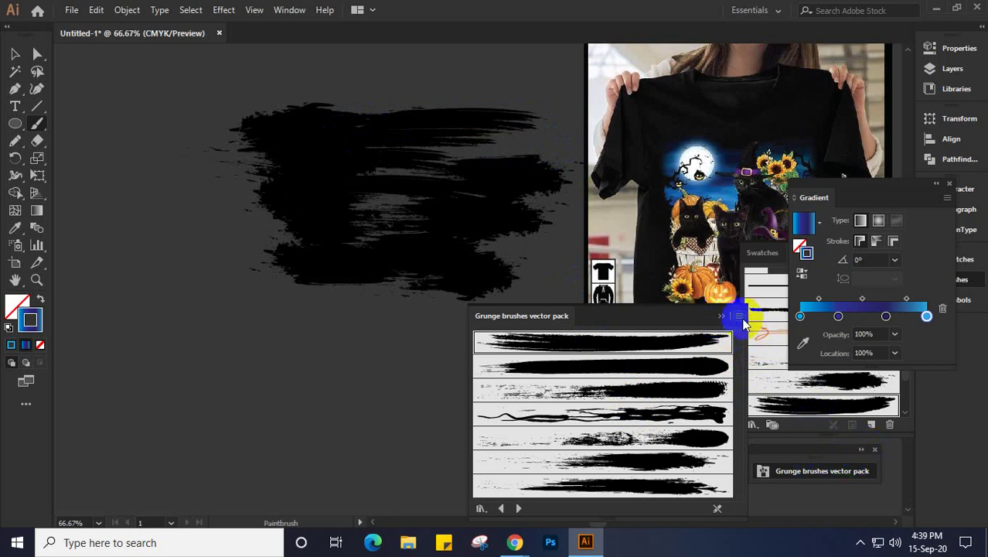
{"action": "left_click", "coordinate": [739, 317]}
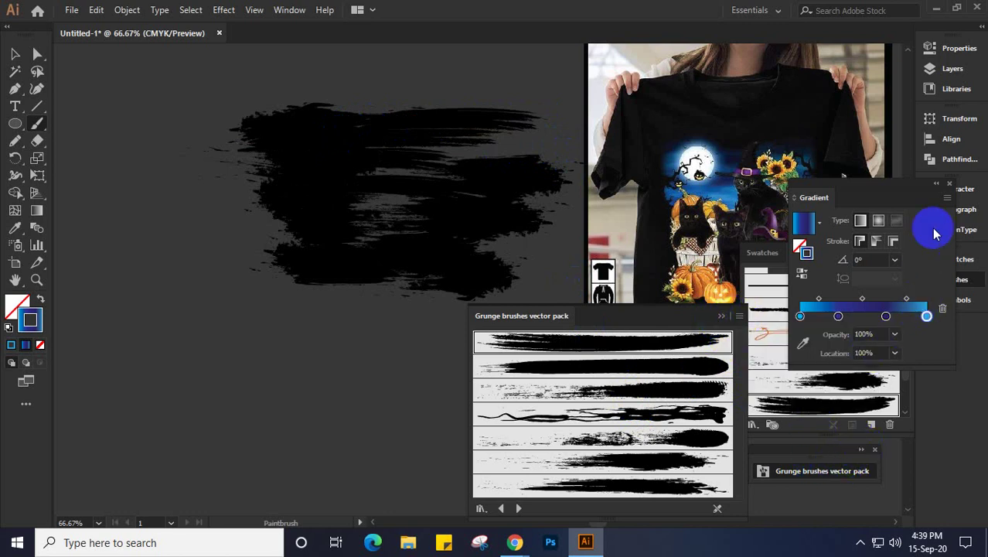
{"action": "left_click", "coordinate": [949, 188]}
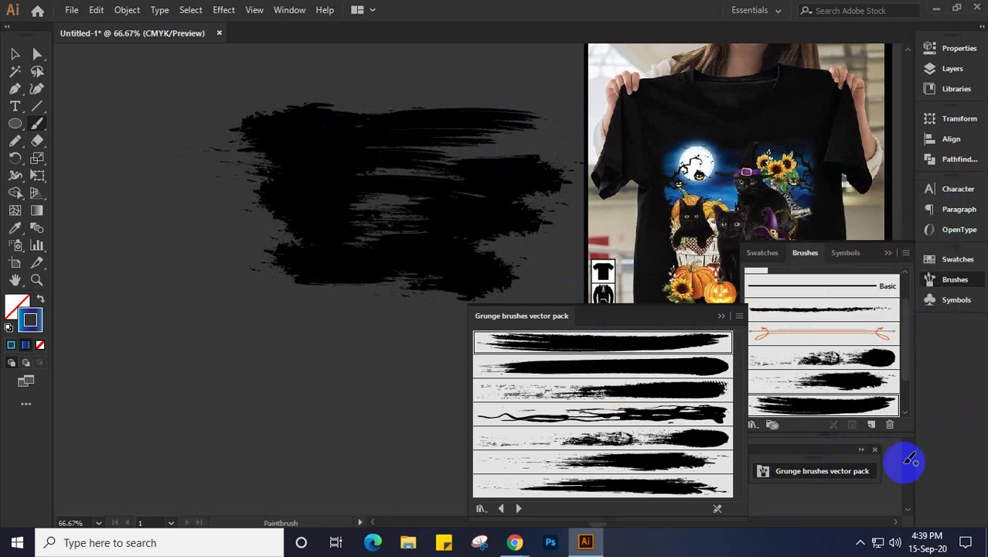
{"action": "left_click", "coordinate": [905, 255]}
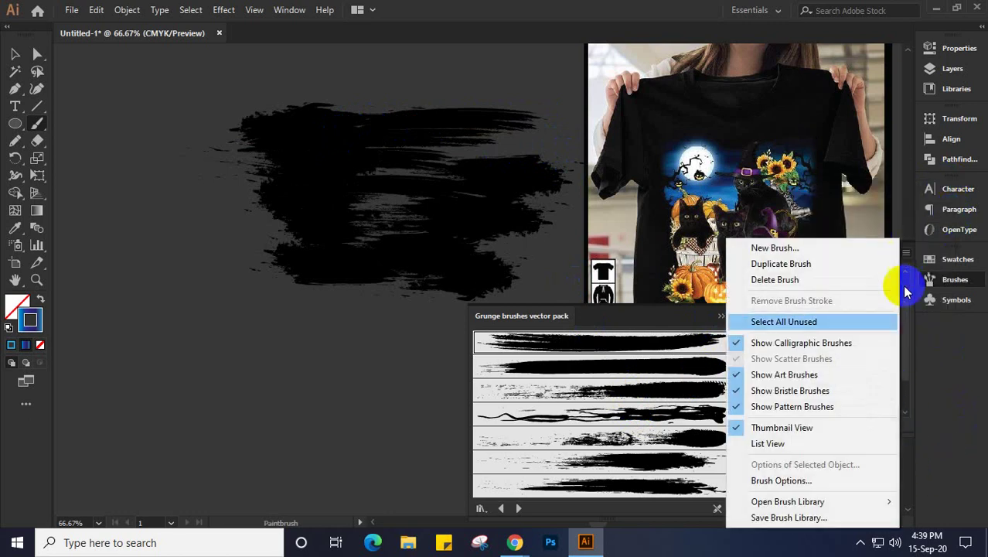
{"action": "mouse_move", "coordinate": [796, 501]}
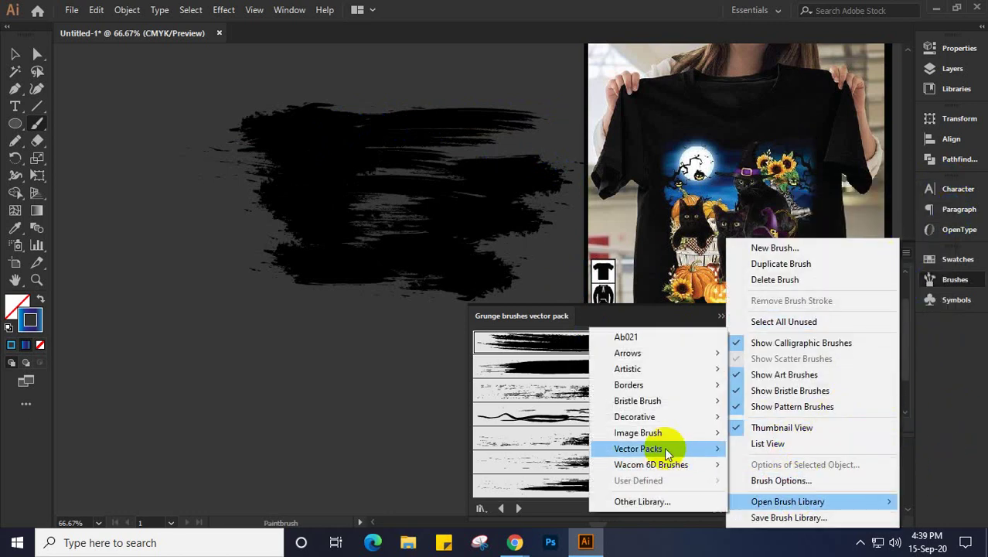
{"action": "mouse_move", "coordinate": [658, 432]}
{"action": "left_click", "coordinate": [773, 437]}
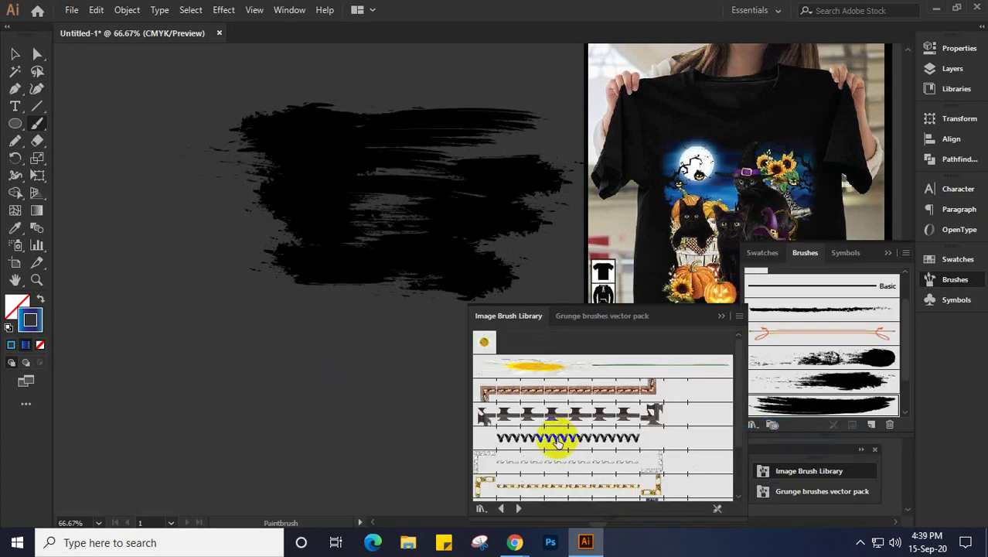
Step: Look through the image brushes, try a daisy brush stroke below the patch and undo it
{"action": "scroll", "coordinate": [567, 445], "scroll_direction": "down", "scroll_amount": 3}
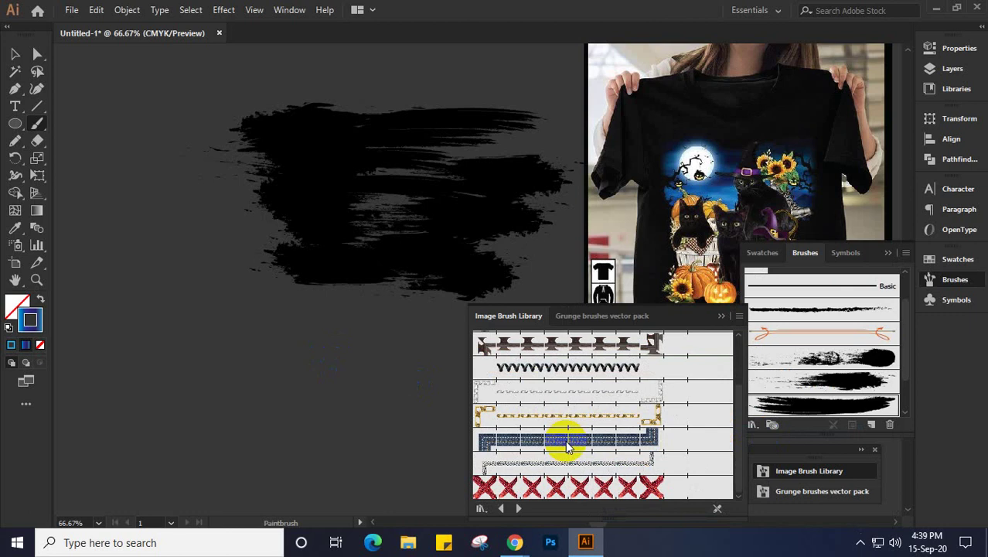
{"action": "scroll", "coordinate": [567, 446], "scroll_direction": "up", "scroll_amount": 3}
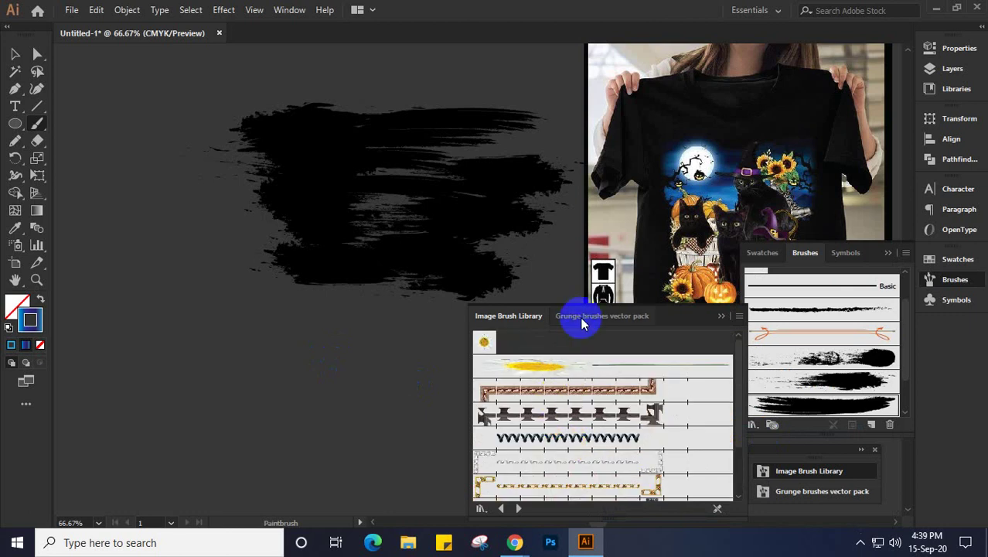
{"action": "left_click", "coordinate": [559, 369]}
{"action": "left_click_drag", "start_coordinate": [234, 281], "coordinate": [459, 300]}
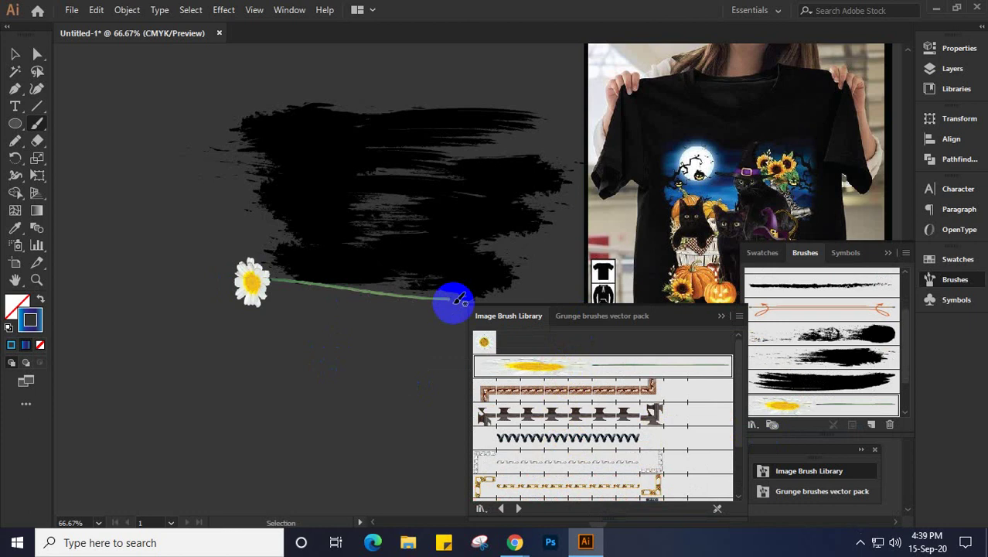
{"action": "key", "text": "ctrl+z"}
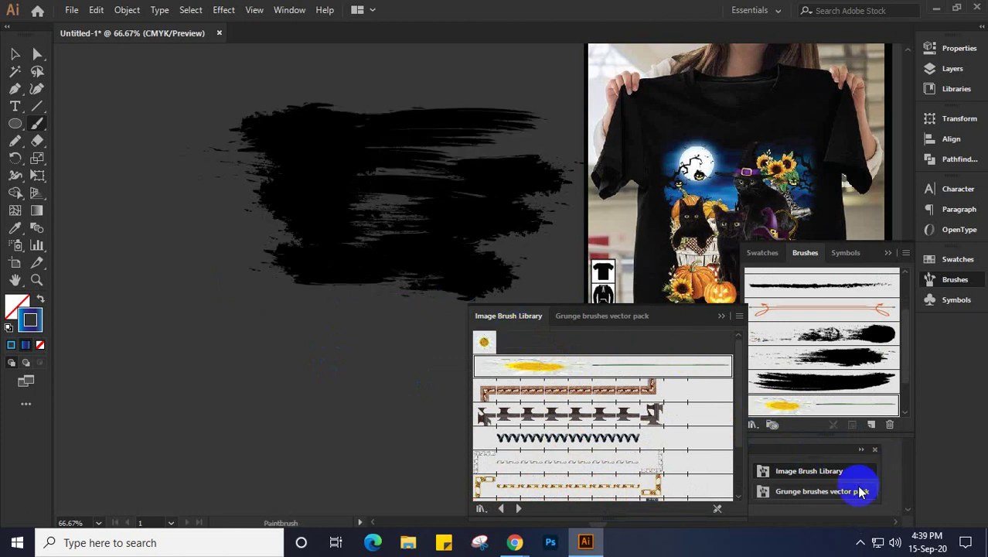
Step: Open the Bristle Brush Library and look through its brushes
{"action": "left_click", "coordinate": [905, 253]}
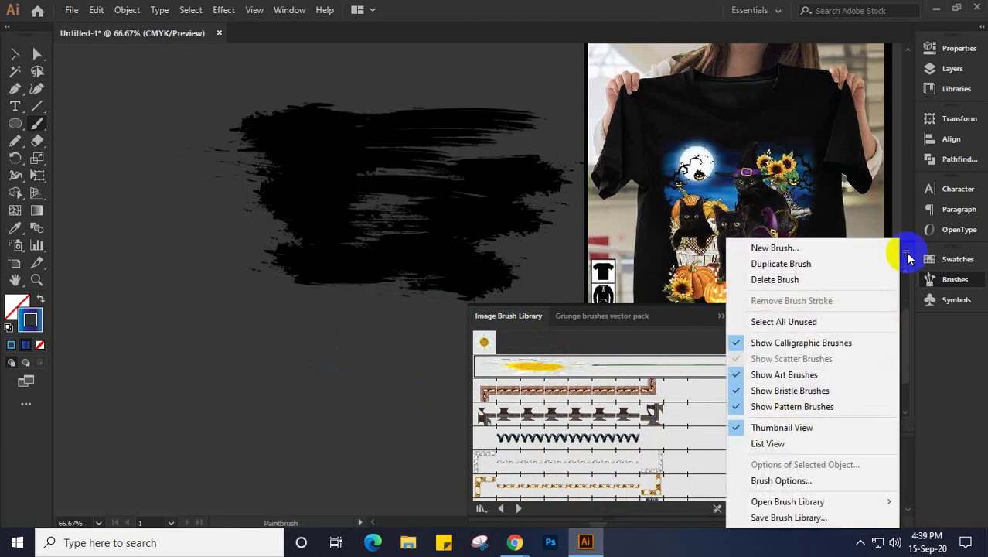
{"action": "mouse_move", "coordinate": [777, 502]}
{"action": "mouse_move", "coordinate": [623, 372]}
{"action": "mouse_move", "coordinate": [623, 404]}
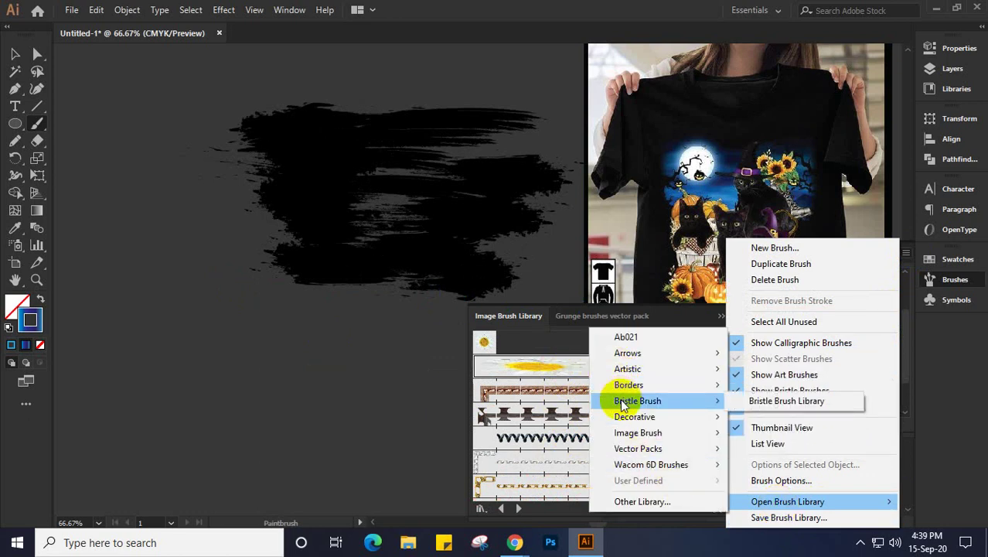
{"action": "left_click", "coordinate": [775, 401]}
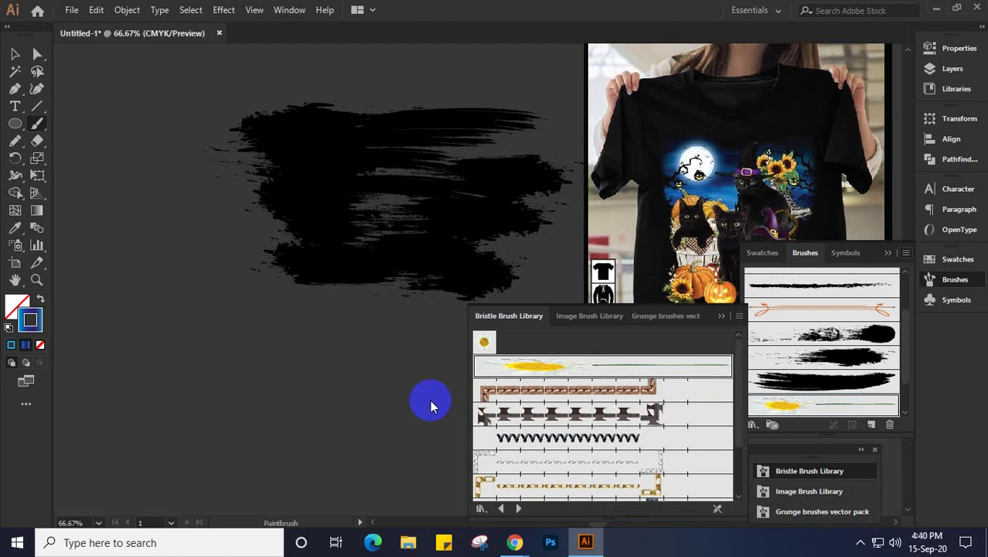
{"action": "scroll", "coordinate": [657, 403], "scroll_direction": "down", "scroll_amount": 3}
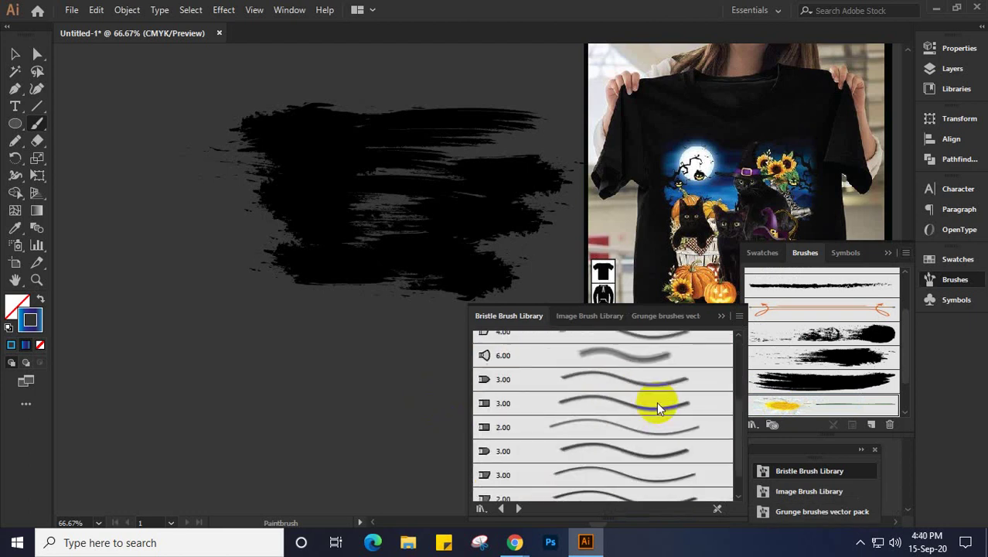
{"action": "scroll", "coordinate": [639, 470], "scroll_direction": "up", "scroll_amount": 3}
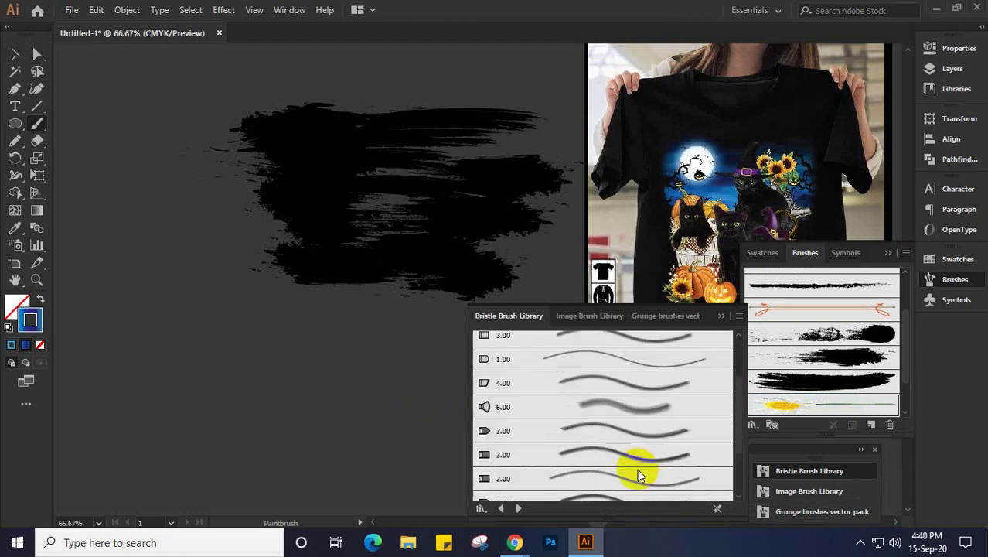
{"action": "scroll", "coordinate": [637, 473], "scroll_direction": "down", "scroll_amount": 3}
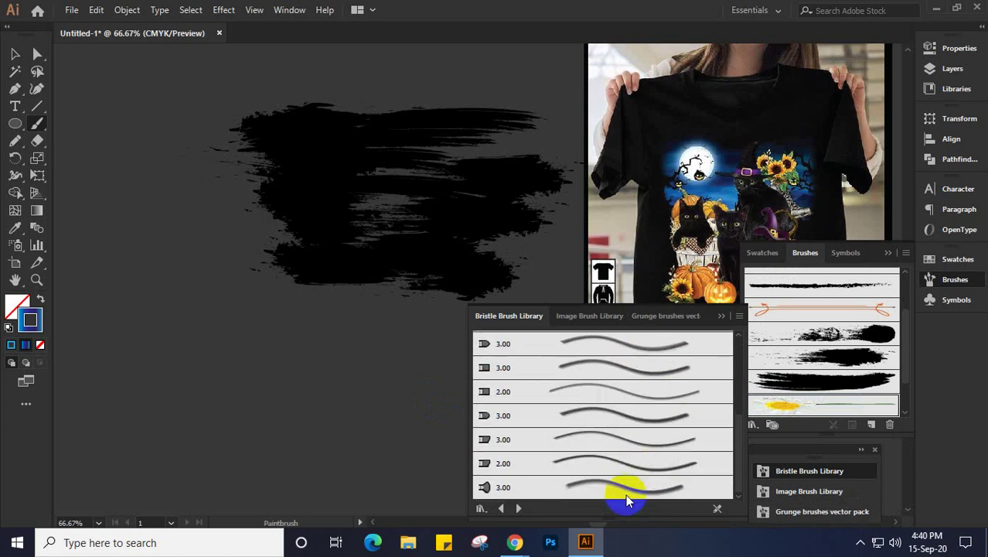
Step: Try a horizontal stroke across the patch with the last 3.00 bristle brush
{"action": "left_click", "coordinate": [607, 487]}
{"action": "left_click_drag", "start_coordinate": [371, 201], "coordinate": [572, 197]}
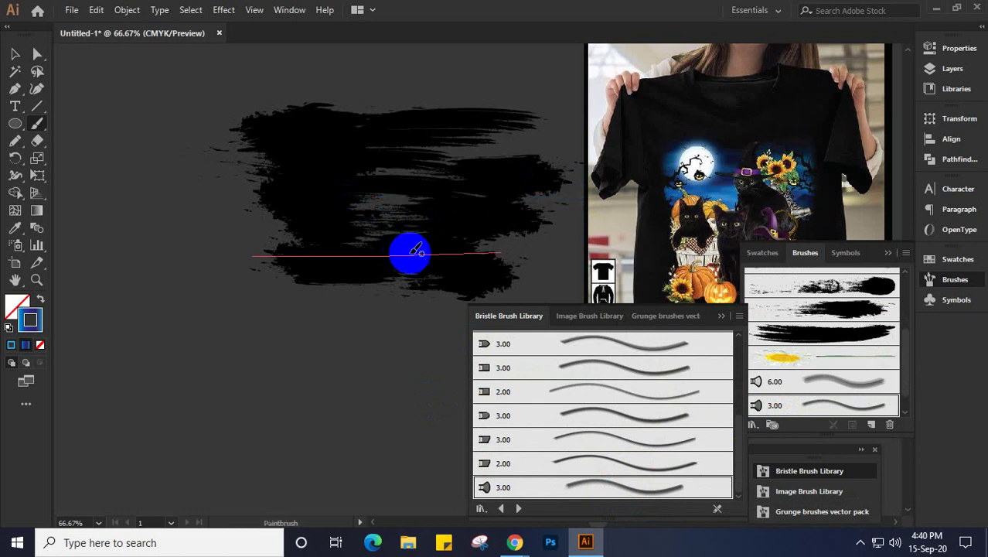
Step: Choose the 6.00 bristle brush and try blue-purple gradient strokes across the patch's upper right, undoing them all
{"action": "scroll", "coordinate": [632, 466], "scroll_direction": "up", "scroll_amount": 3}
{"action": "left_click", "coordinate": [578, 402]}
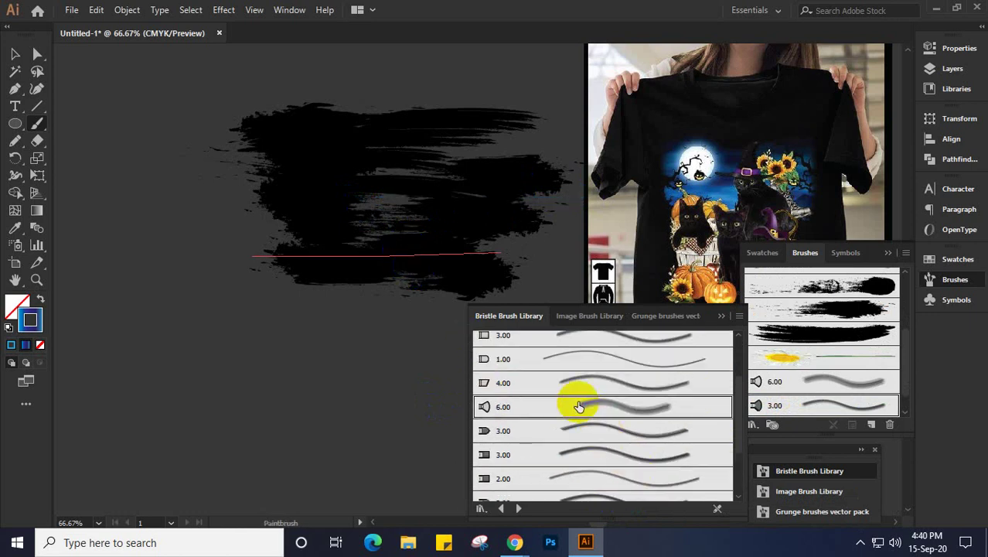
{"action": "left_click_drag", "start_coordinate": [336, 163], "coordinate": [576, 159]}
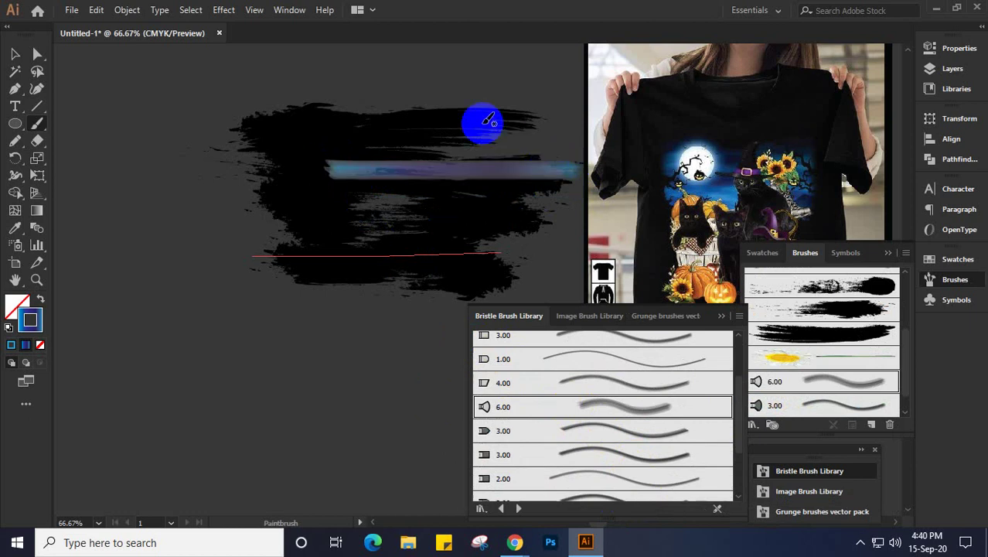
{"action": "mouse_move", "coordinate": [392, 130]}
{"action": "left_mouse_down"}
{"action": "mouse_move", "coordinate": [568, 127]}
{"action": "mouse_move", "coordinate": [556, 122]}
{"action": "left_mouse_up"}
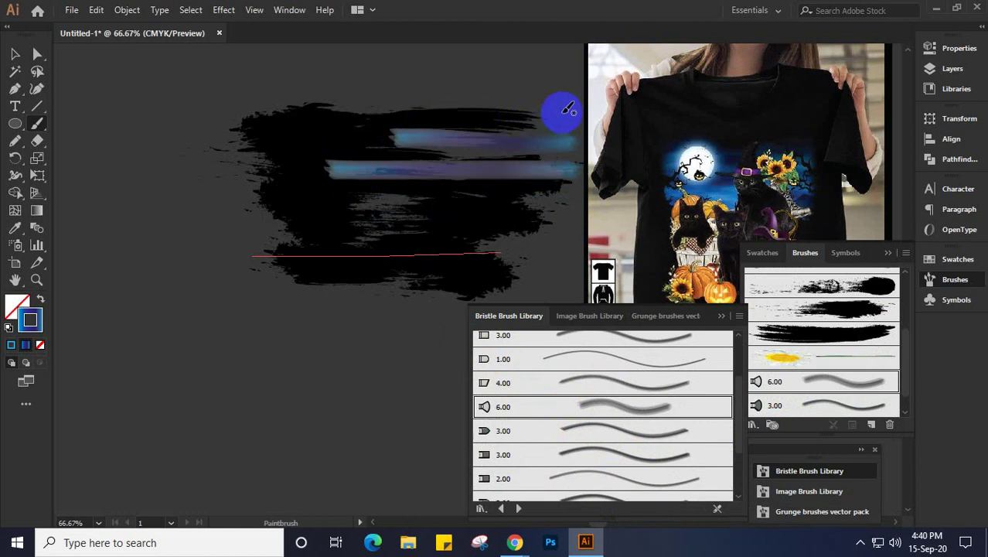
{"action": "key", "text": "ctrl+z"}
{"action": "key", "text": "ctrl+z"}
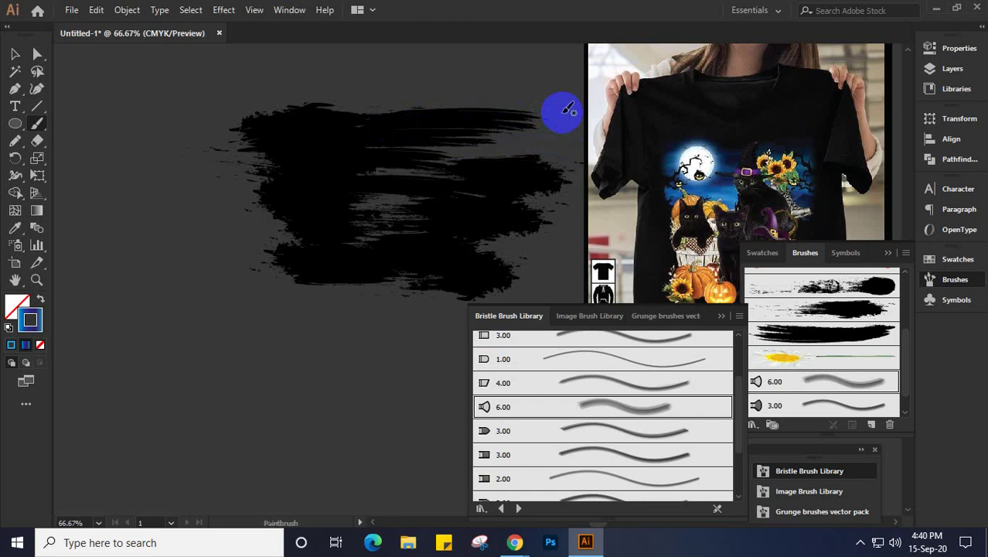
{"action": "left_click_drag", "start_coordinate": [363, 124], "coordinate": [550, 119]}
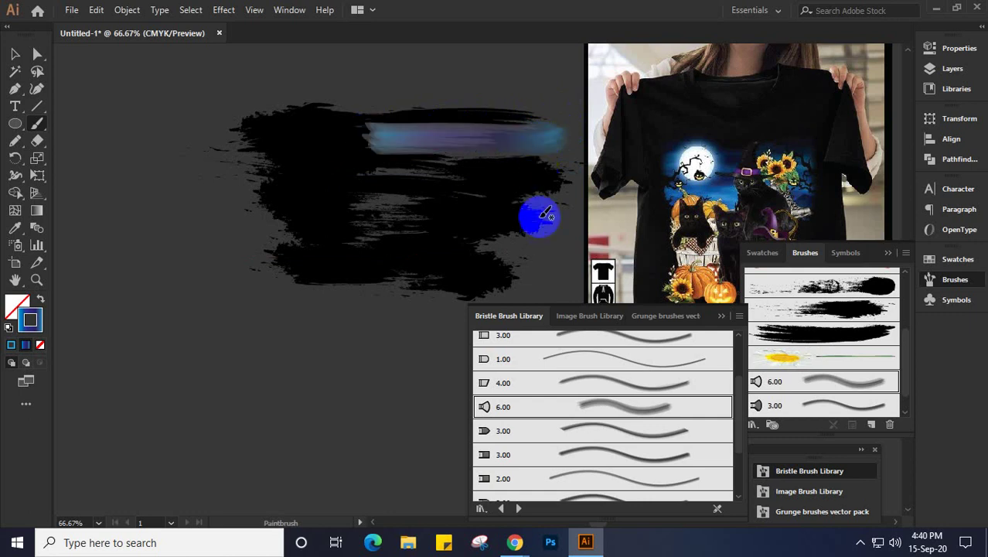
{"action": "key", "text": "ctrl"}
{"action": "key", "text": "ctrl+z"}
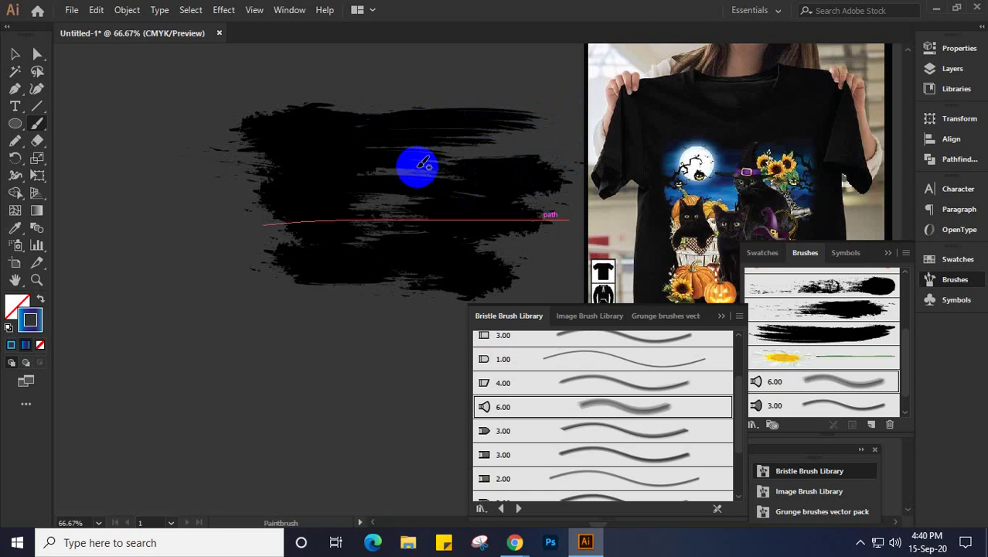
Step: Cover most of the black grunge patch with broad overlapping blue-purple strokes using the 6.00 bristle brush
{"action": "mouse_move", "coordinate": [357, 139]}
{"action": "left_mouse_down"}
{"action": "mouse_move", "coordinate": [493, 145]}
{"action": "mouse_move", "coordinate": [489, 162]}
{"action": "mouse_move", "coordinate": [355, 173]}
{"action": "mouse_move", "coordinate": [472, 191]}
{"action": "mouse_move", "coordinate": [486, 206]}
{"action": "mouse_move", "coordinate": [354, 206]}
{"action": "mouse_move", "coordinate": [444, 181]}
{"action": "mouse_move", "coordinate": [340, 166]}
{"action": "mouse_move", "coordinate": [402, 178]}
{"action": "mouse_move", "coordinate": [386, 182]}
{"action": "mouse_move", "coordinate": [464, 181]}
{"action": "mouse_move", "coordinate": [318, 201]}
{"action": "mouse_move", "coordinate": [482, 223]}
{"action": "mouse_move", "coordinate": [343, 223]}
{"action": "mouse_move", "coordinate": [493, 239]}
{"action": "mouse_move", "coordinate": [392, 239]}
{"action": "mouse_move", "coordinate": [545, 245]}
{"action": "mouse_move", "coordinate": [463, 241]}
{"action": "mouse_move", "coordinate": [557, 225]}
{"action": "mouse_move", "coordinate": [464, 204]}
{"action": "mouse_move", "coordinate": [548, 183]}
{"action": "mouse_move", "coordinate": [459, 161]}
{"action": "mouse_move", "coordinate": [541, 149]}
{"action": "mouse_move", "coordinate": [399, 120]}
{"action": "mouse_move", "coordinate": [395, 130]}
{"action": "mouse_move", "coordinate": [468, 139]}
{"action": "mouse_move", "coordinate": [533, 159]}
{"action": "left_mouse_up"}
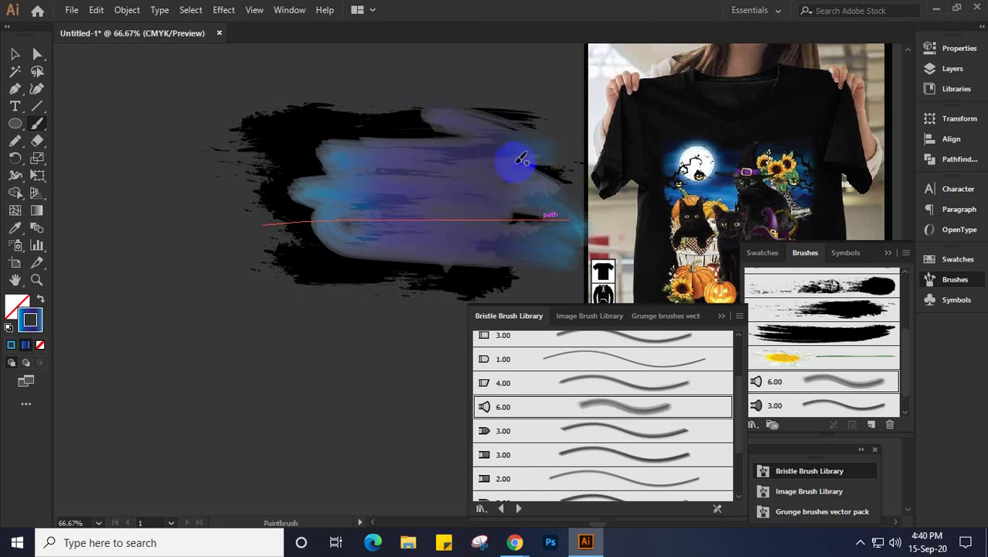
{"action": "mouse_move", "coordinate": [369, 152]}
{"action": "left_mouse_down"}
{"action": "mouse_move", "coordinate": [258, 121]}
{"action": "mouse_move", "coordinate": [370, 122]}
{"action": "mouse_move", "coordinate": [392, 109]}
{"action": "mouse_move", "coordinate": [363, 112]}
{"action": "mouse_move", "coordinate": [419, 110]}
{"action": "mouse_move", "coordinate": [468, 126]}
{"action": "left_mouse_up"}
{"action": "mouse_move", "coordinate": [402, 112]}
{"action": "left_mouse_down"}
{"action": "mouse_move", "coordinate": [542, 140]}
{"action": "mouse_move", "coordinate": [458, 153]}
{"action": "mouse_move", "coordinate": [568, 190]}
{"action": "left_mouse_up"}
{"action": "mouse_move", "coordinate": [313, 193]}
{"action": "left_mouse_down"}
{"action": "mouse_move", "coordinate": [301, 200]}
{"action": "mouse_move", "coordinate": [473, 222]}
{"action": "left_mouse_up"}
{"action": "mouse_move", "coordinate": [302, 254]}
{"action": "left_mouse_down"}
{"action": "mouse_move", "coordinate": [577, 266]}
{"action": "mouse_move", "coordinate": [332, 263]}
{"action": "left_mouse_up"}
{"action": "left_click_drag", "start_coordinate": [309, 258], "coordinate": [441, 267]}
{"action": "mouse_move", "coordinate": [326, 99]}
{"action": "left_mouse_down"}
{"action": "mouse_move", "coordinate": [357, 112]}
{"action": "mouse_move", "coordinate": [572, 124]}
{"action": "left_mouse_up"}
Step: Select the patch's strokes, try moving them about 199 px to the left, and undo the move
{"action": "left_click", "coordinate": [14, 54]}
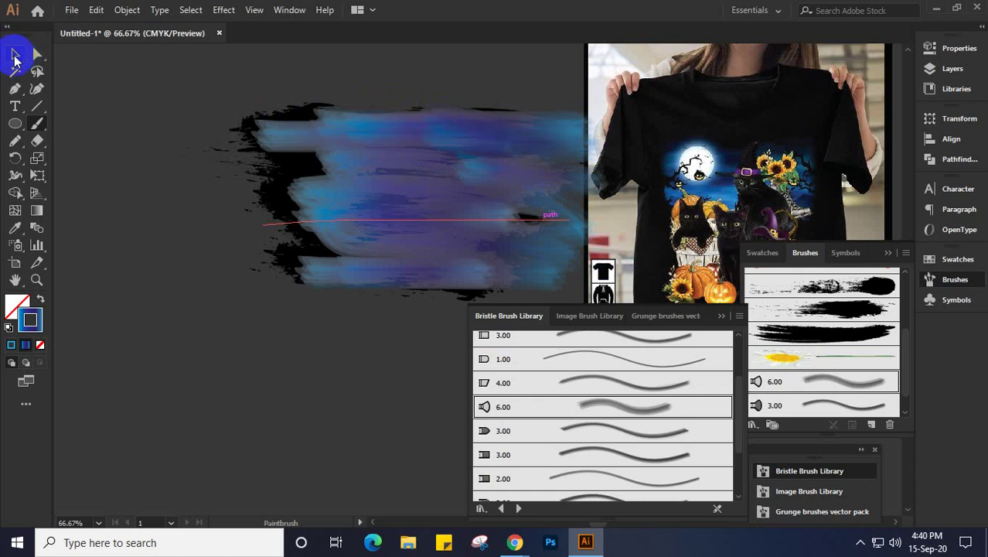
{"action": "key", "text": "space"}
{"action": "mouse_move", "coordinate": [456, 204]}
{"action": "left_mouse_down"}
{"action": "mouse_move", "coordinate": [370, 193]}
{"action": "mouse_move", "coordinate": [357, 214]}
{"action": "left_mouse_up"}
{"action": "left_click_drag", "start_coordinate": [200, 86], "coordinate": [383, 355]}
{"action": "mouse_move", "coordinate": [419, 216]}
{"action": "left_mouse_down"}
{"action": "mouse_move", "coordinate": [443, 187]}
{"action": "mouse_move", "coordinate": [249, 72]}
{"action": "mouse_move", "coordinate": [186, 61]}
{"action": "mouse_move", "coordinate": [454, 323]}
{"action": "left_mouse_up"}
{"action": "left_click_drag", "start_coordinate": [382, 191], "coordinate": [354, 192]}
{"action": "key", "text": "space"}
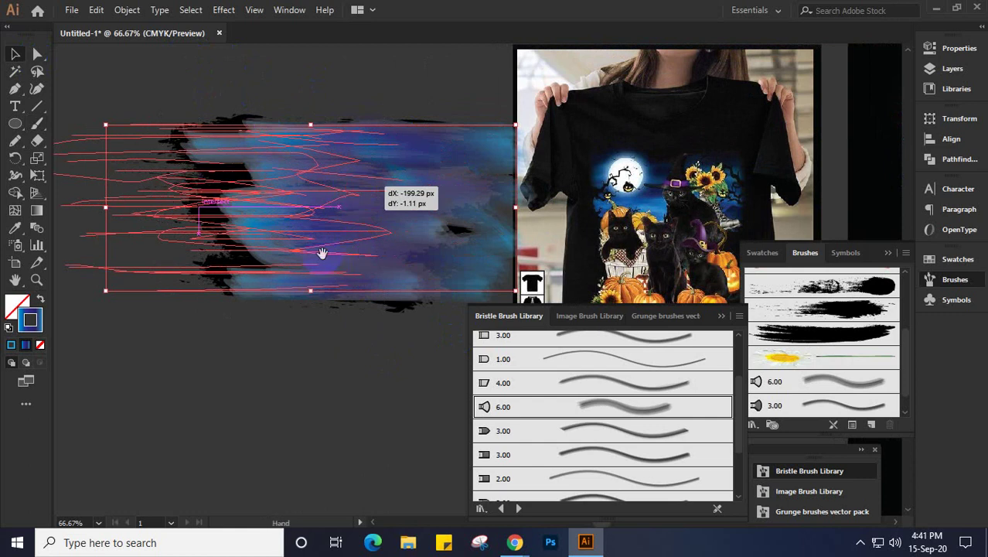
{"action": "key", "text": "ctrl+z"}
Step: Reselect all the black and blue strokes of the patch and bring up the object commands for them
{"action": "left_click", "coordinate": [410, 259]}
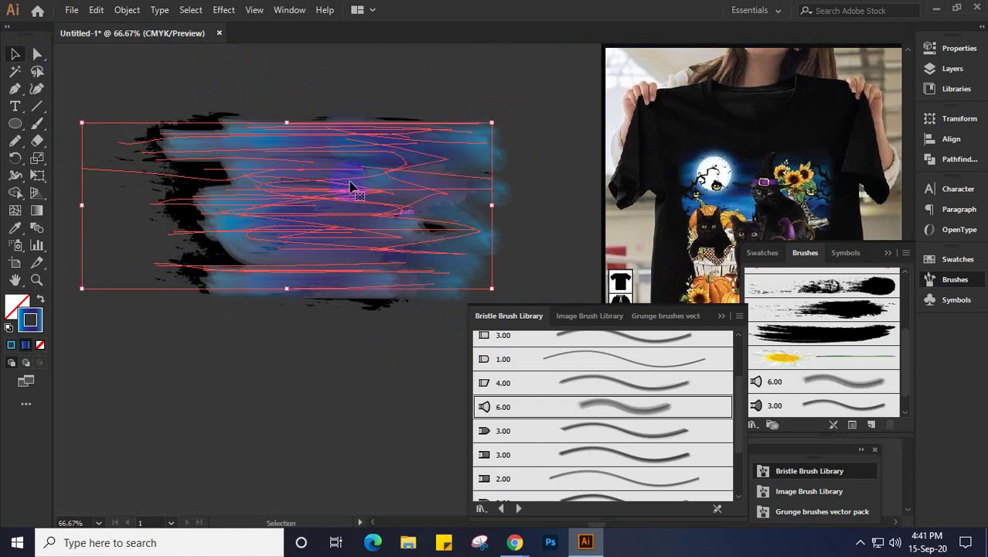
{"action": "left_click", "coordinate": [215, 69]}
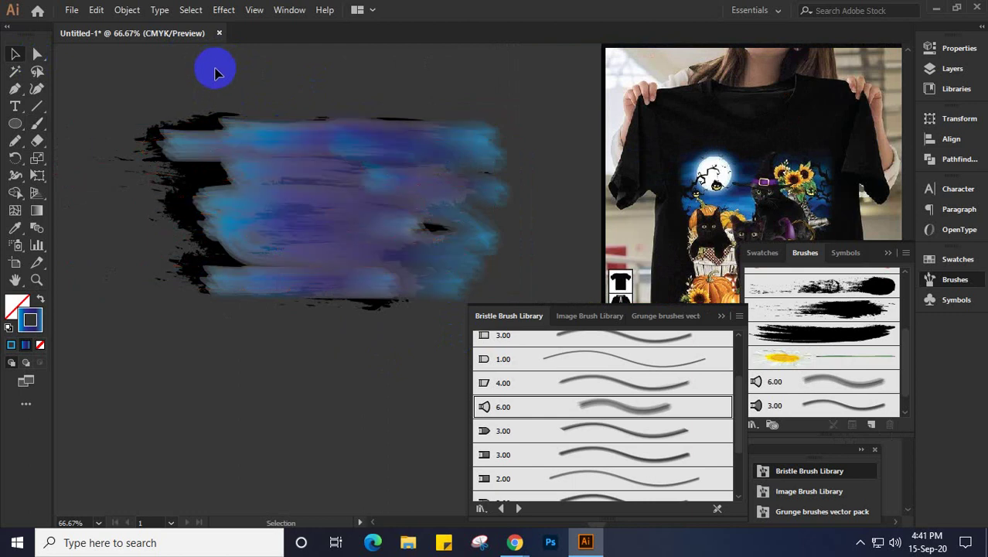
{"action": "mouse_move", "coordinate": [194, 72]}
{"action": "left_mouse_down"}
{"action": "mouse_move", "coordinate": [477, 378]}
{"action": "mouse_move", "coordinate": [445, 355]}
{"action": "left_mouse_up"}
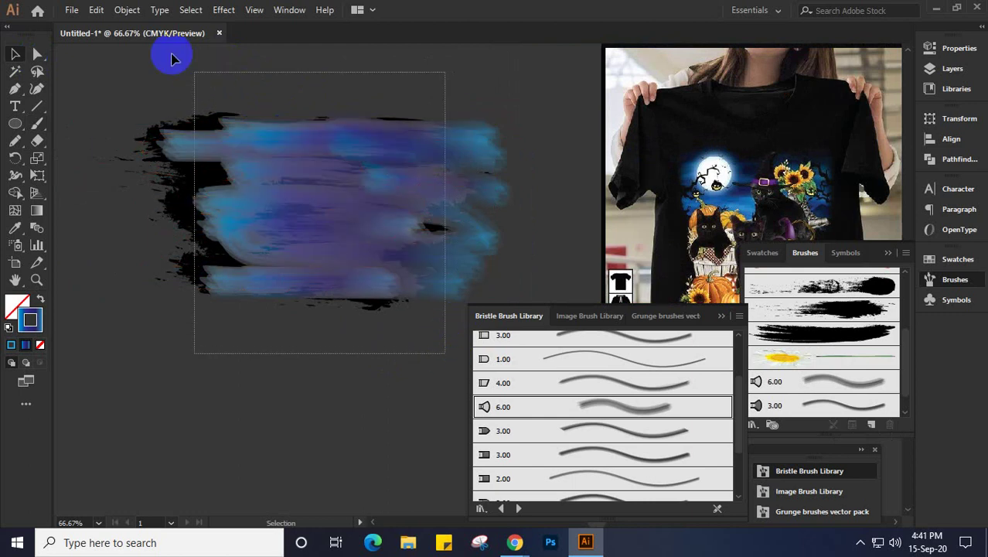
{"action": "left_click", "coordinate": [127, 11]}
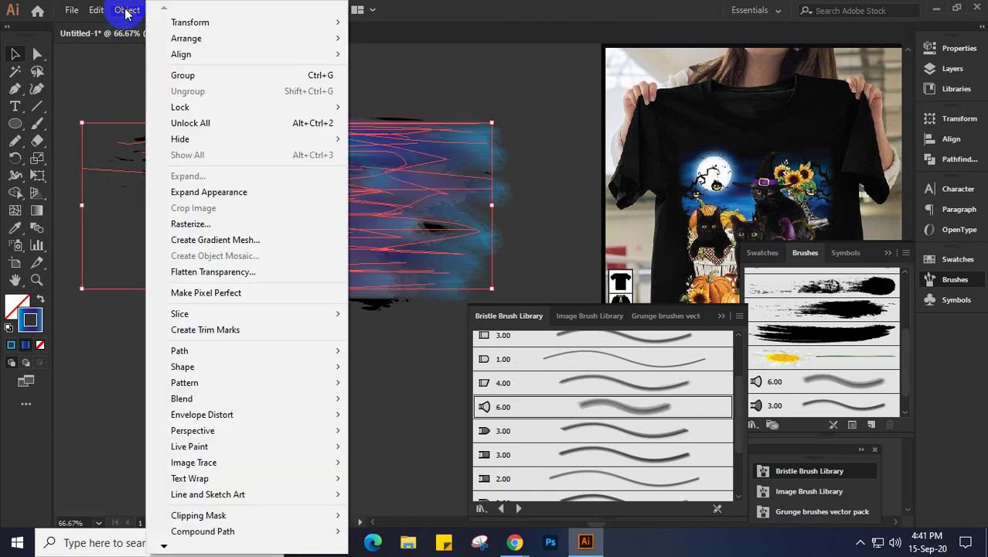
Step: Expand the appearance of the selected brush strokes, and expand the resulting fills into editable objects
{"action": "left_click", "coordinate": [179, 186]}
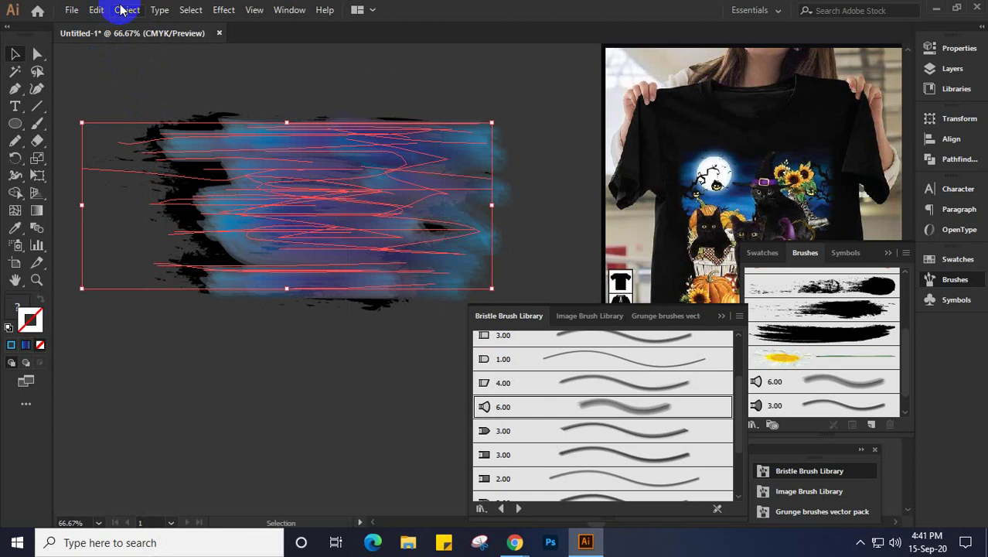
{"action": "left_click", "coordinate": [126, 10]}
{"action": "left_click", "coordinate": [188, 175]}
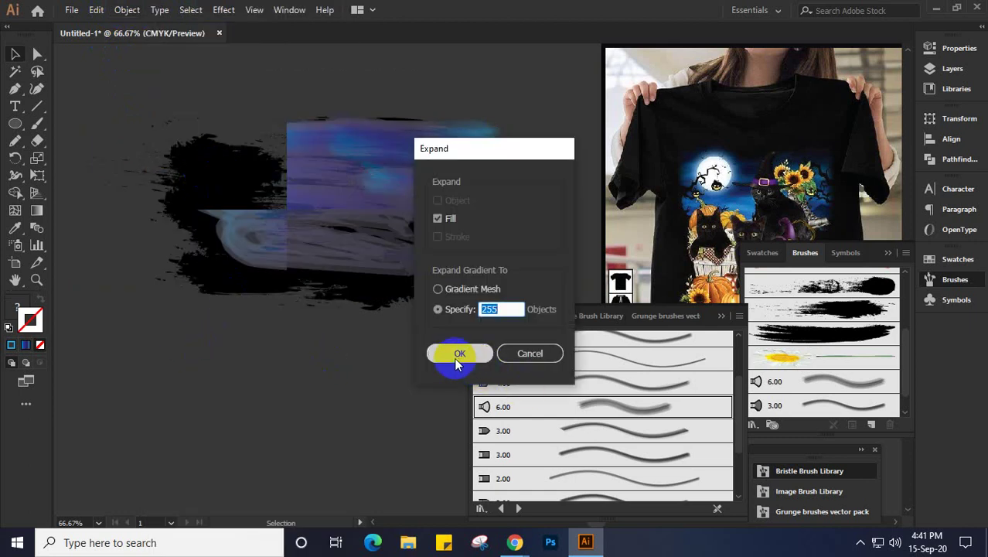
{"action": "left_click", "coordinate": [445, 288]}
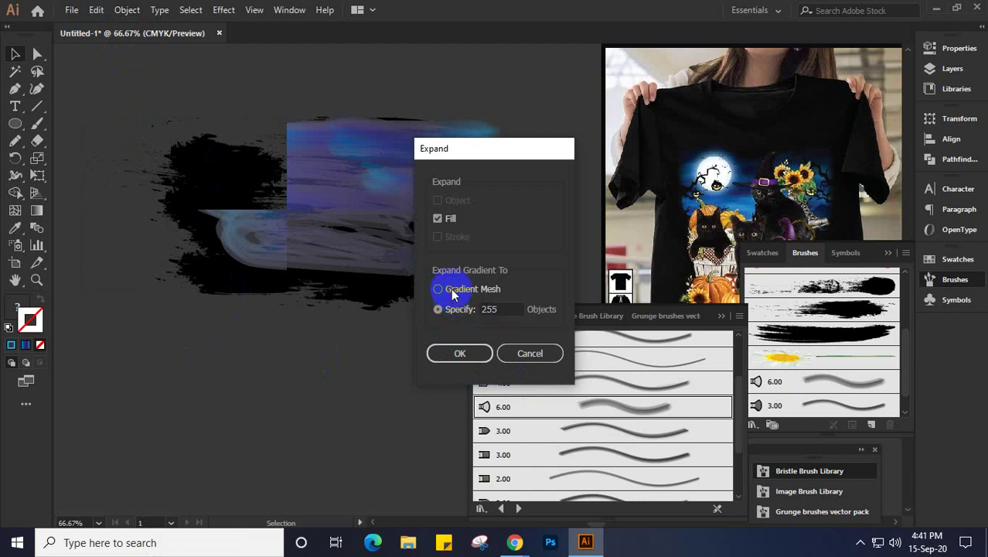
{"action": "left_click", "coordinate": [459, 353]}
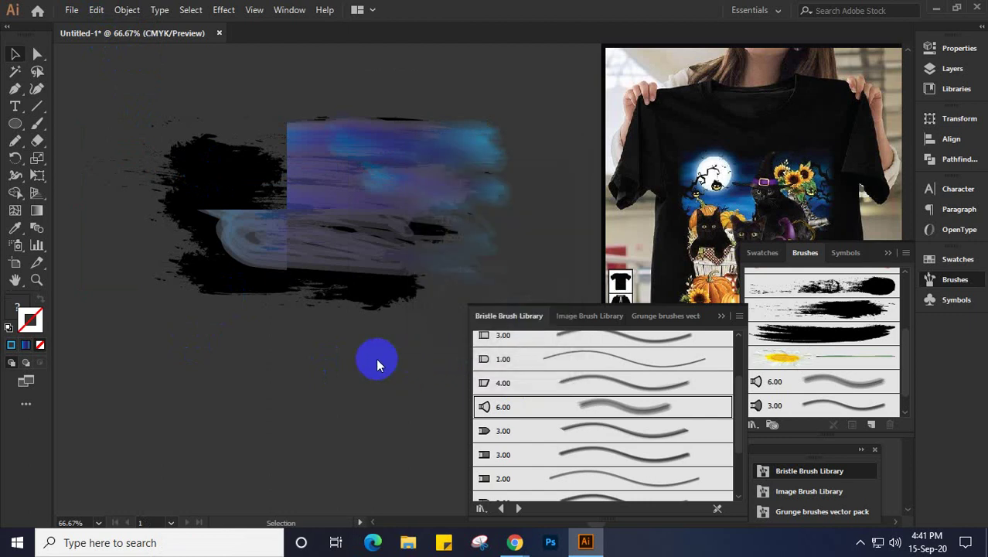
Step: Check the expanded pieces and select the whole brush artwork
{"action": "key", "text": "ctrl+a"}
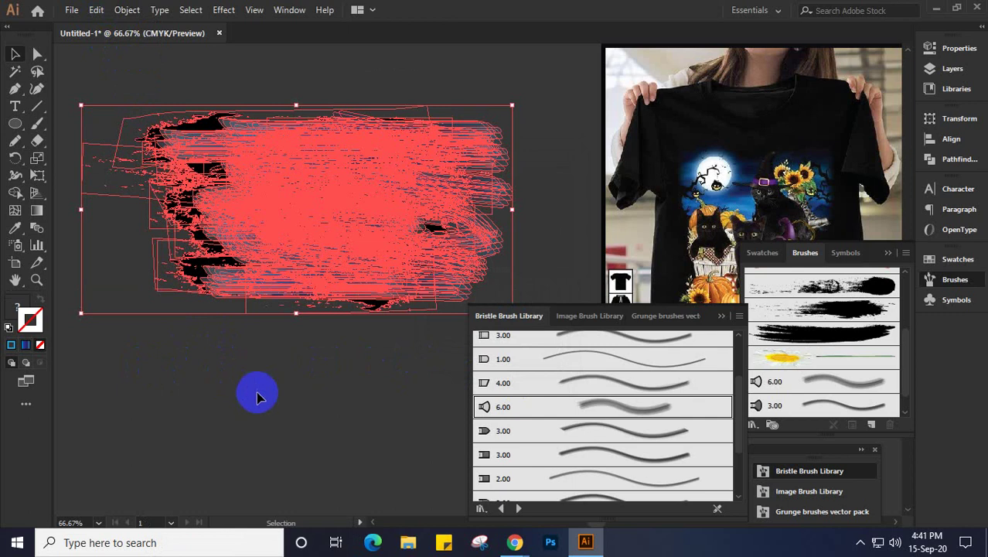
{"action": "left_click", "coordinate": [257, 396]}
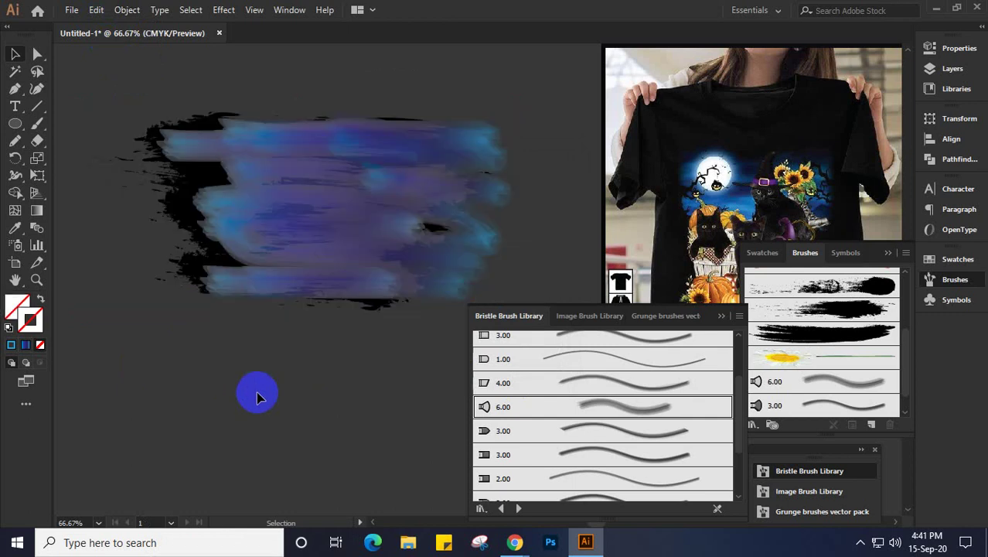
{"action": "left_click", "coordinate": [258, 218]}
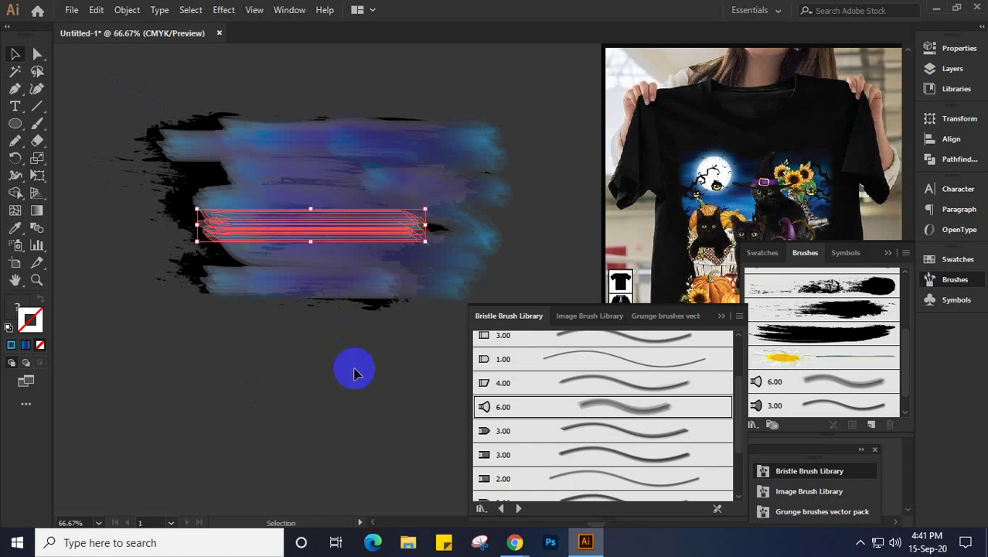
{"action": "mouse_move", "coordinate": [112, 76]}
{"action": "left_mouse_down"}
{"action": "mouse_move", "coordinate": [375, 320]}
{"action": "mouse_move", "coordinate": [452, 408]}
{"action": "mouse_move", "coordinate": [493, 431]}
{"action": "left_mouse_up"}
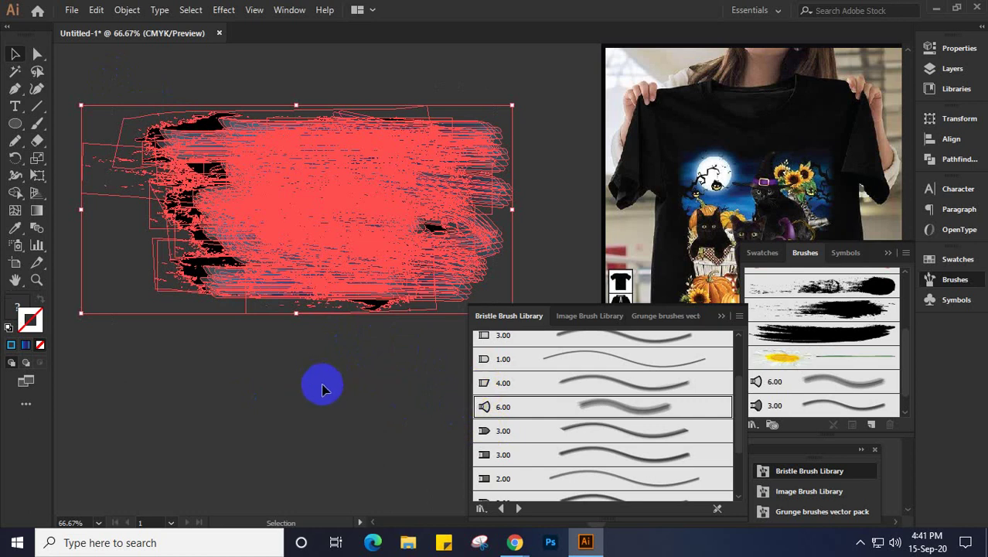
Step: Make the fill active for the selected artwork and clear away the brush libraries, Brushes and Color panels
{"action": "left_click", "coordinate": [14, 310]}
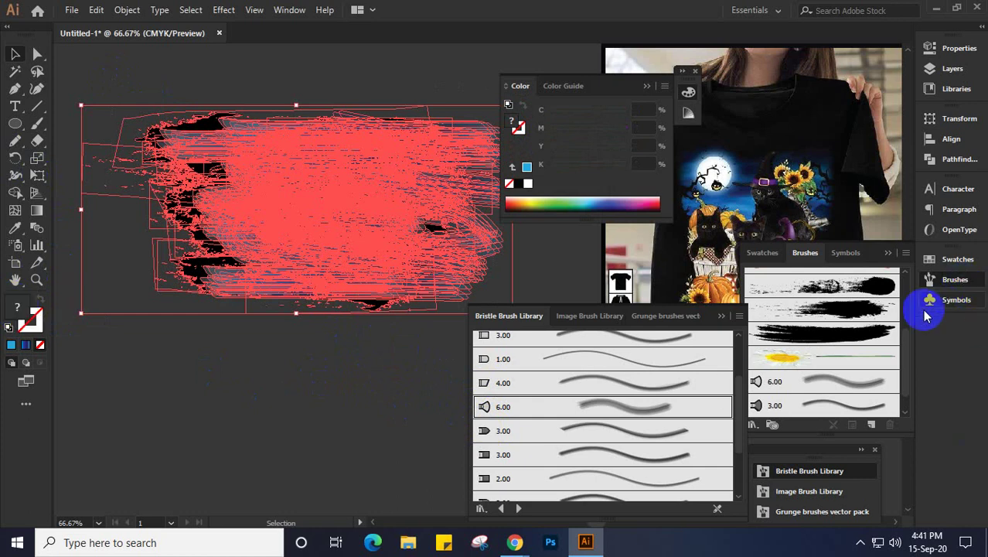
{"action": "left_click", "coordinate": [715, 310]}
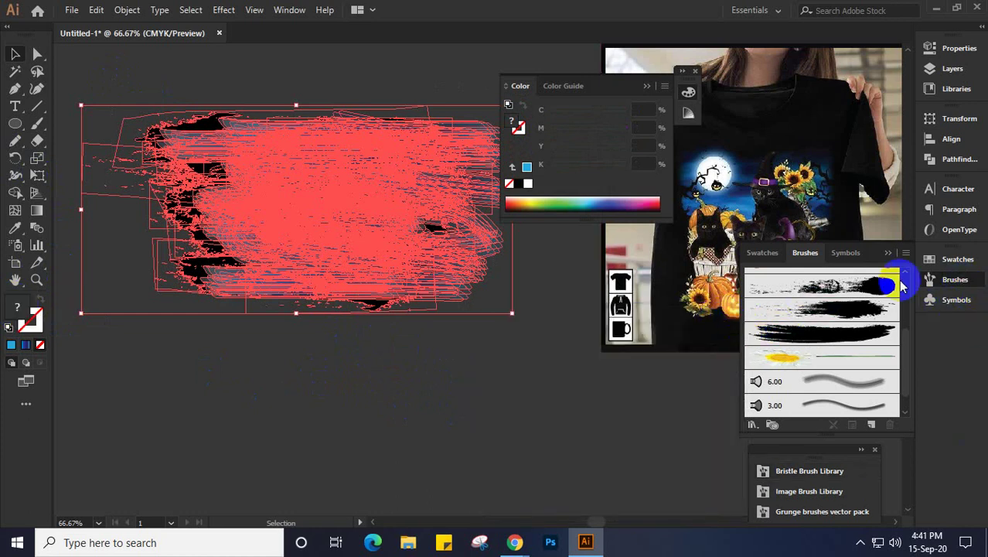
{"action": "left_click", "coordinate": [887, 257]}
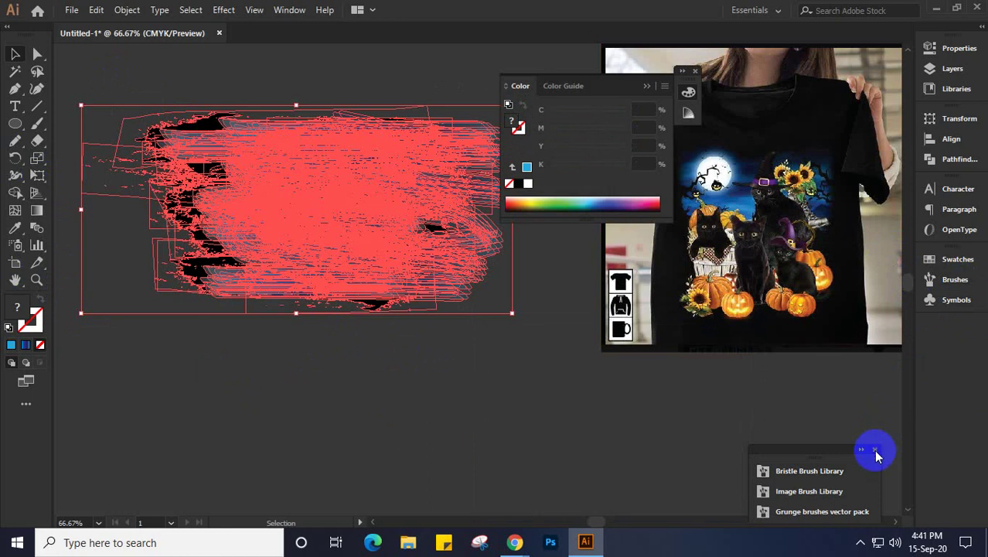
{"action": "left_click", "coordinate": [874, 448]}
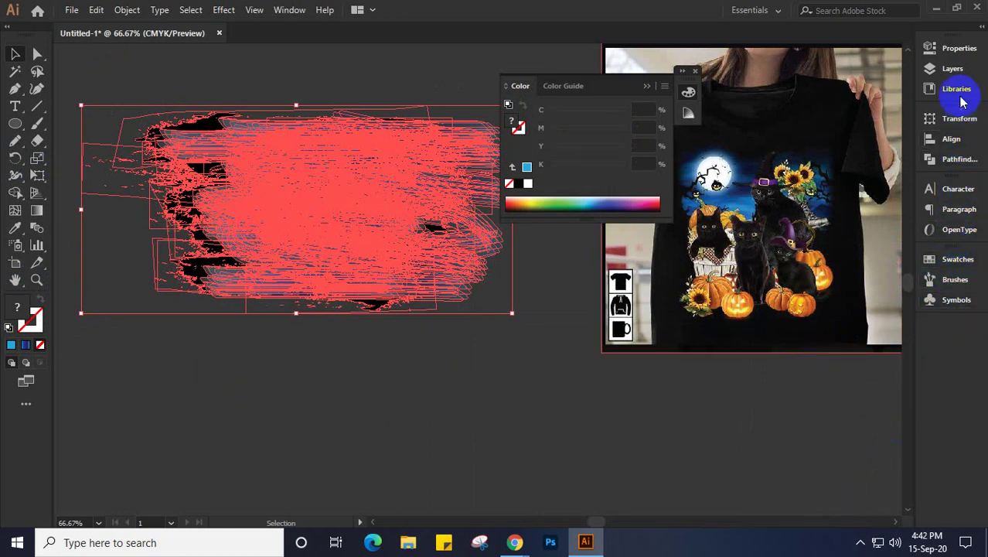
{"action": "left_click", "coordinate": [694, 71]}
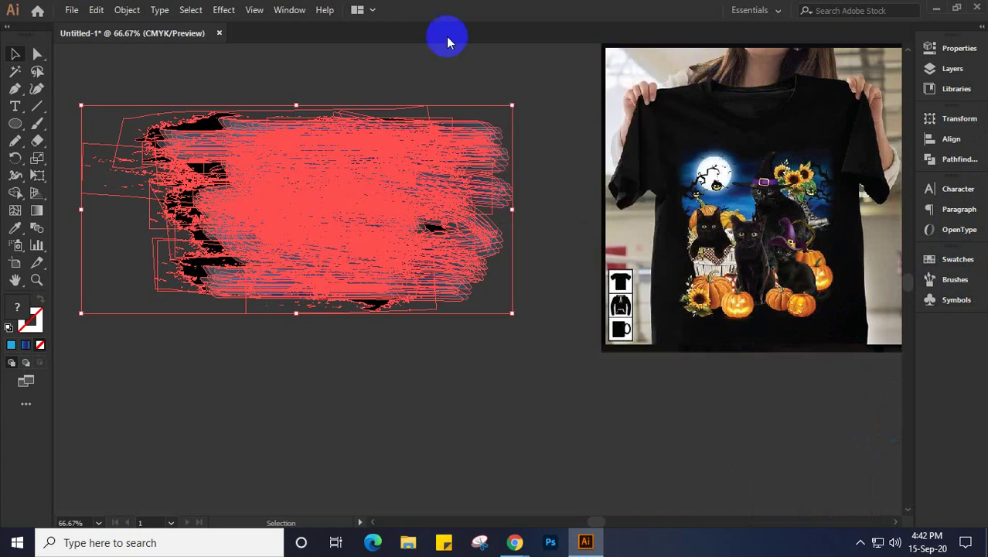
Step: Show the Gradient panel and dock it below Symbols
{"action": "left_click", "coordinate": [287, 10]}
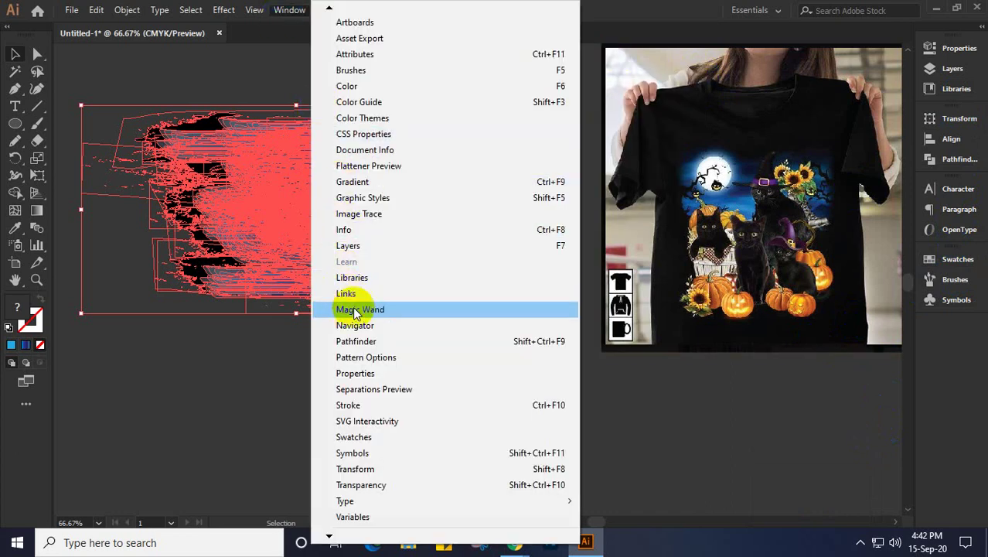
{"action": "left_click", "coordinate": [367, 184]}
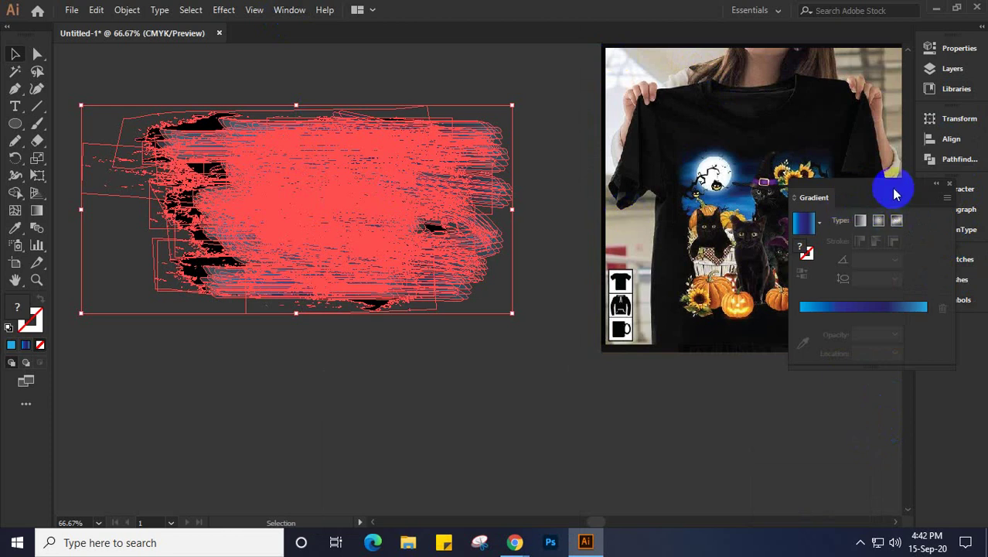
{"action": "left_click_drag", "start_coordinate": [891, 183], "coordinate": [936, 332]}
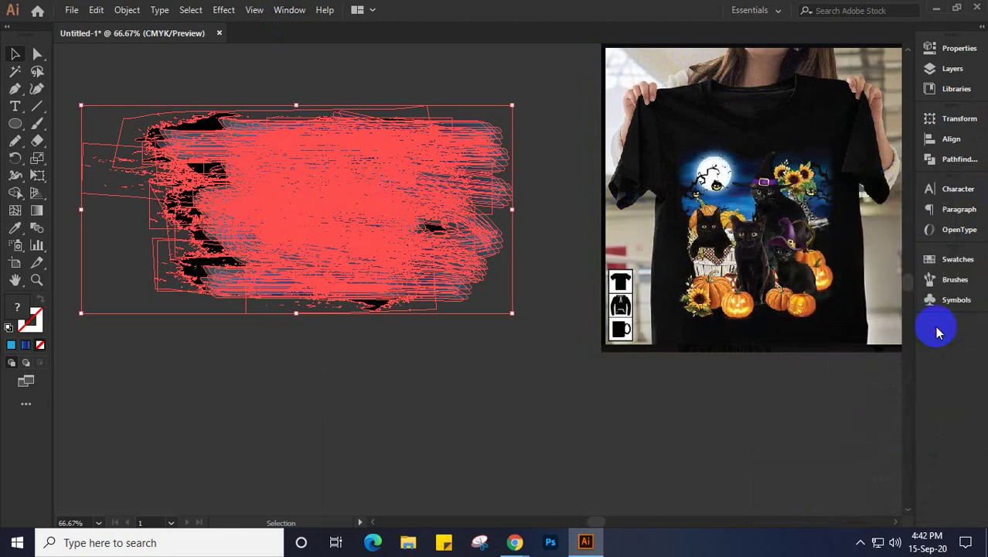
{"action": "left_click", "coordinate": [937, 333]}
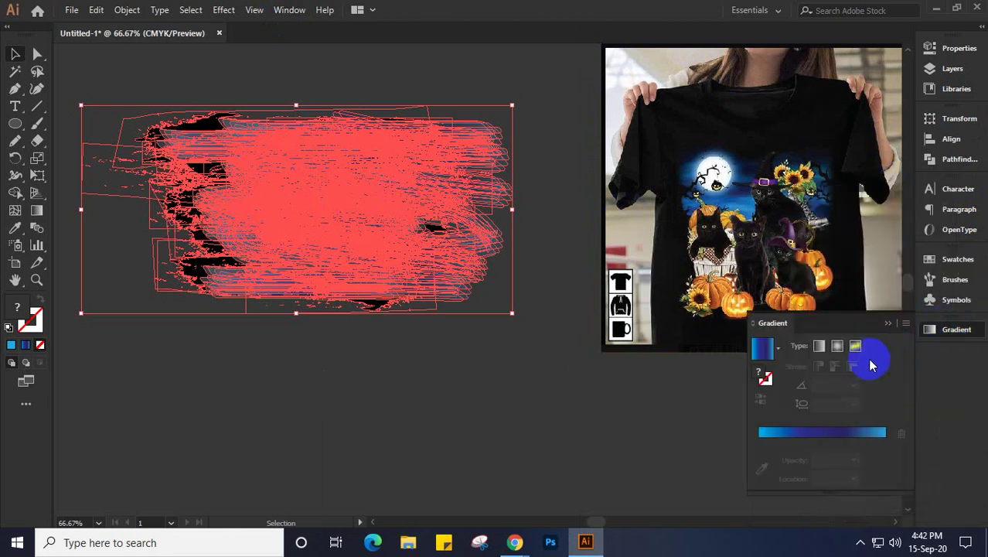
Step: Try filling the whole expanded artwork with the blue linear gradient, reviewing the preset gradients and color stops
{"action": "left_click", "coordinate": [806, 442]}
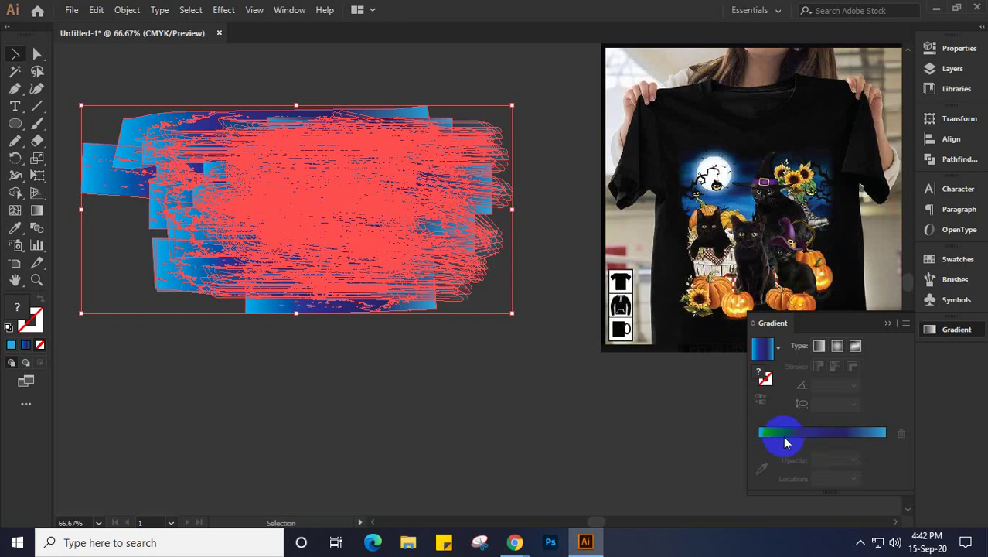
{"action": "left_click", "coordinate": [779, 350]}
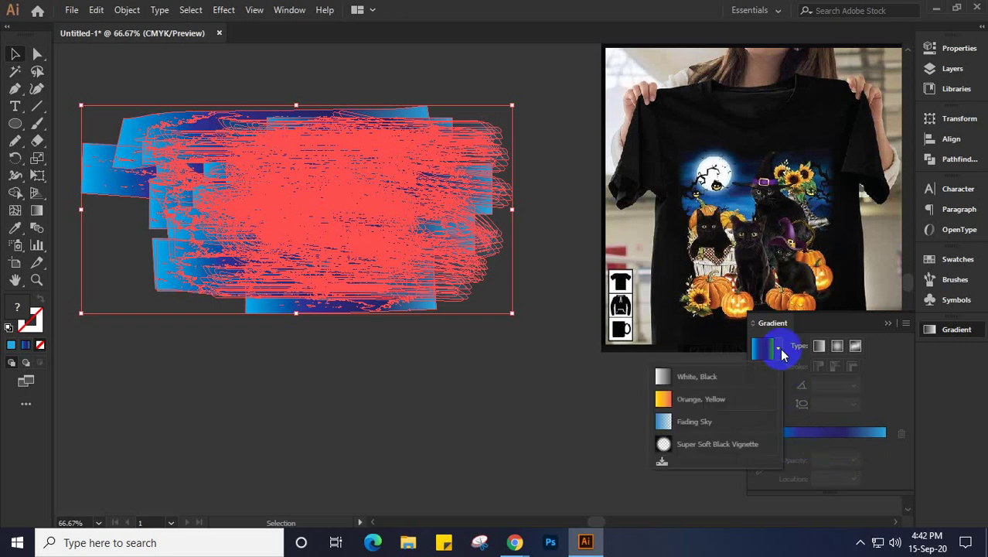
{"action": "left_click", "coordinate": [817, 348]}
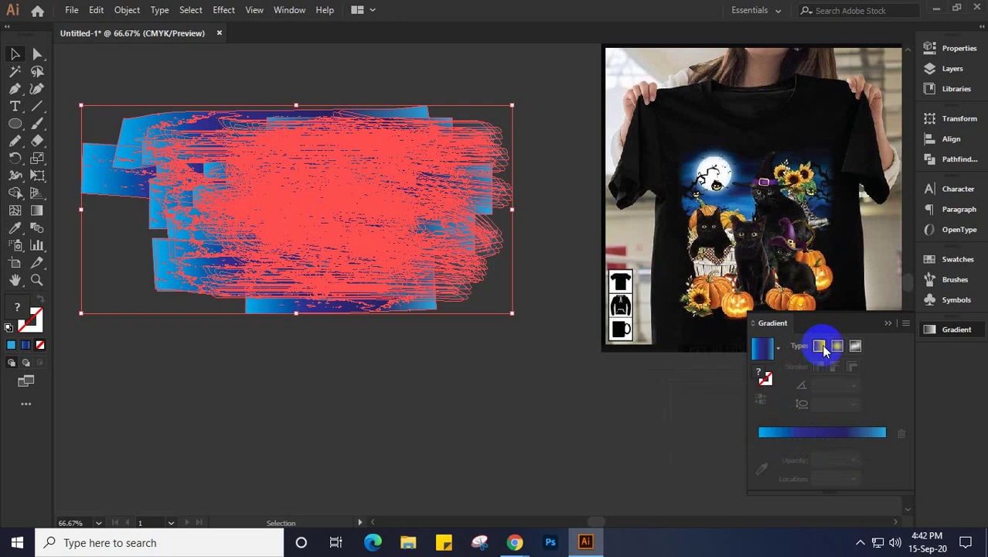
{"action": "left_click", "coordinate": [821, 344]}
{"action": "left_click", "coordinate": [780, 447]}
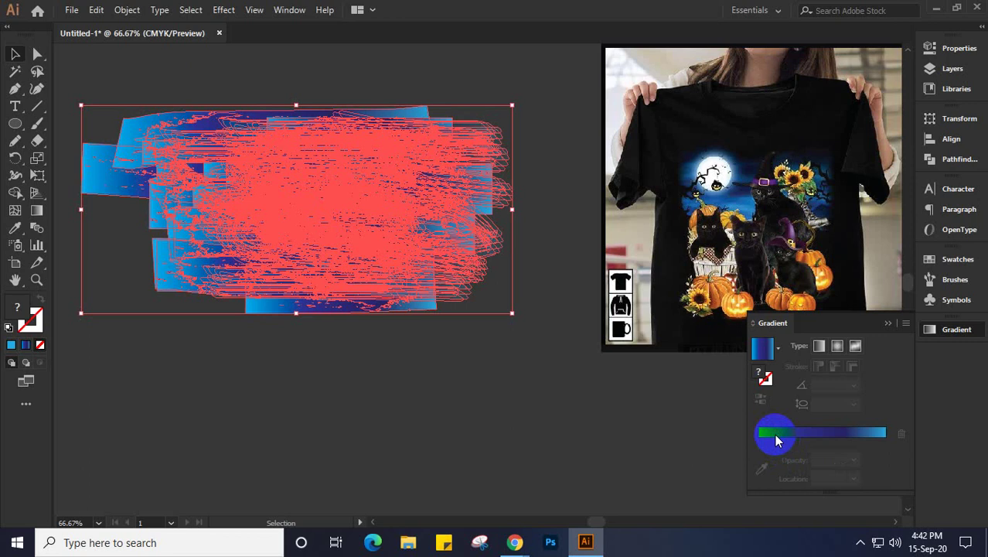
{"action": "left_click", "coordinate": [886, 323]}
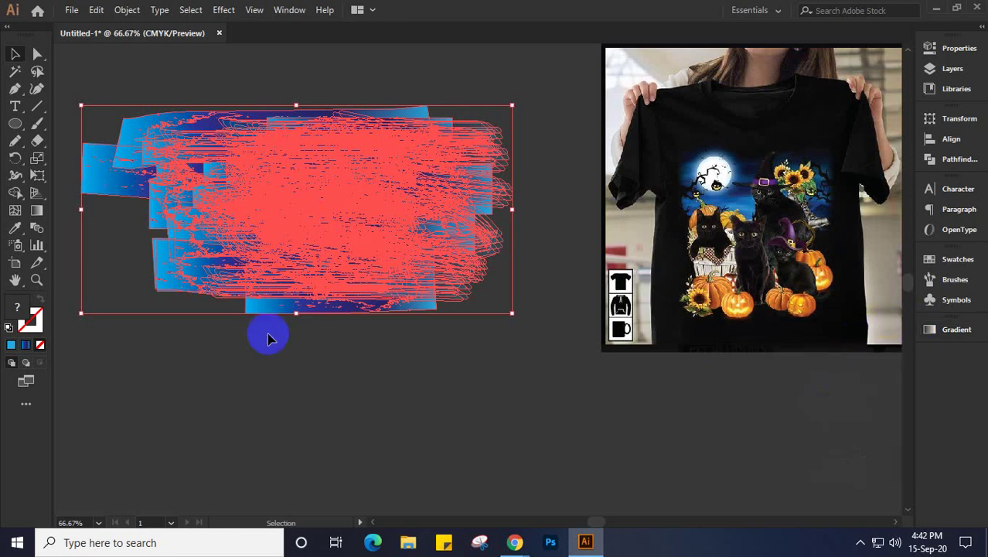
Step: Try filling the selected brush artwork with the solid light lavender color a9afd3
{"action": "double_click", "coordinate": [15, 309]}
{"action": "left_click_drag", "start_coordinate": [190, 196], "coordinate": [135, 180]}
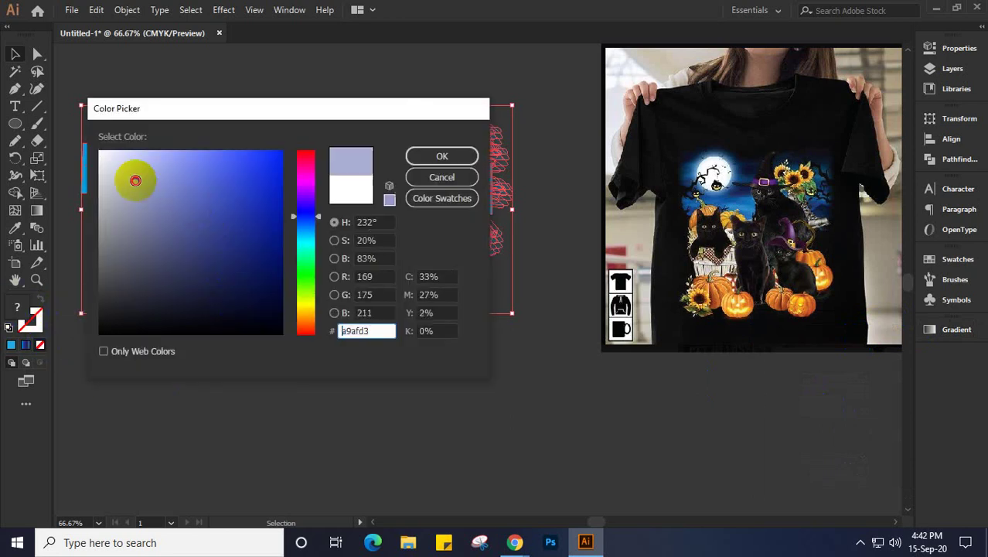
{"action": "left_click", "coordinate": [433, 156]}
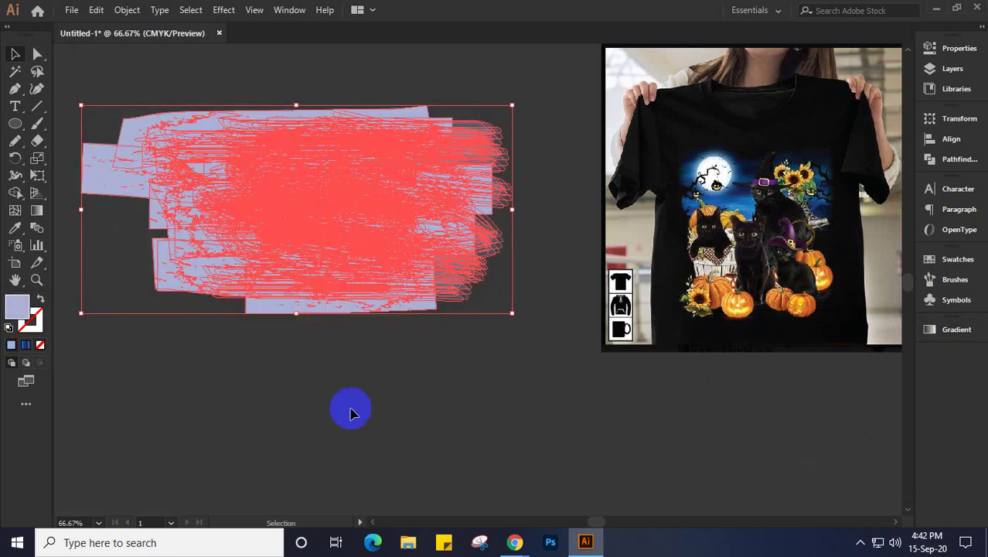
Step: Deselect the artwork, inspect its individual pieces, and undo the solid lavender fill
{"action": "left_click", "coordinate": [300, 420]}
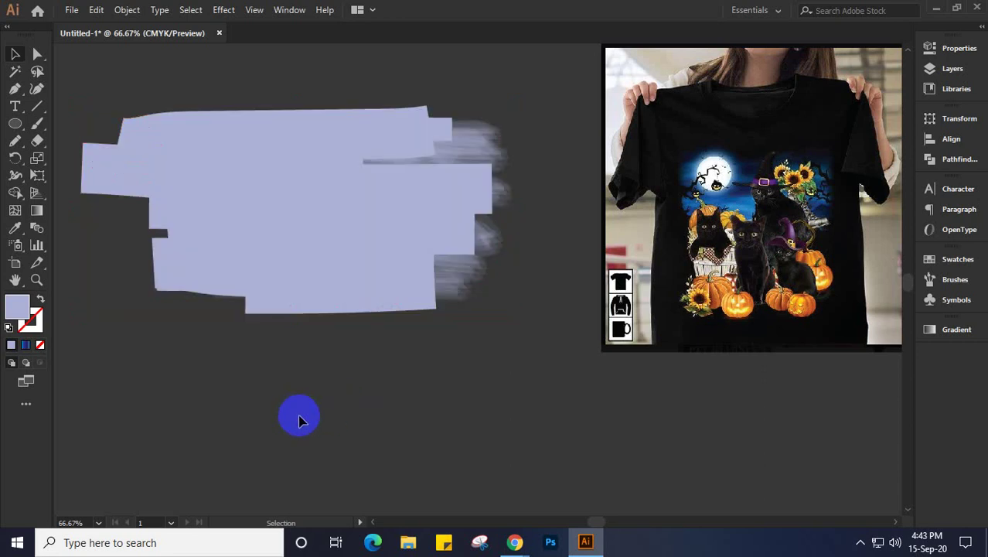
{"action": "left_click", "coordinate": [318, 256]}
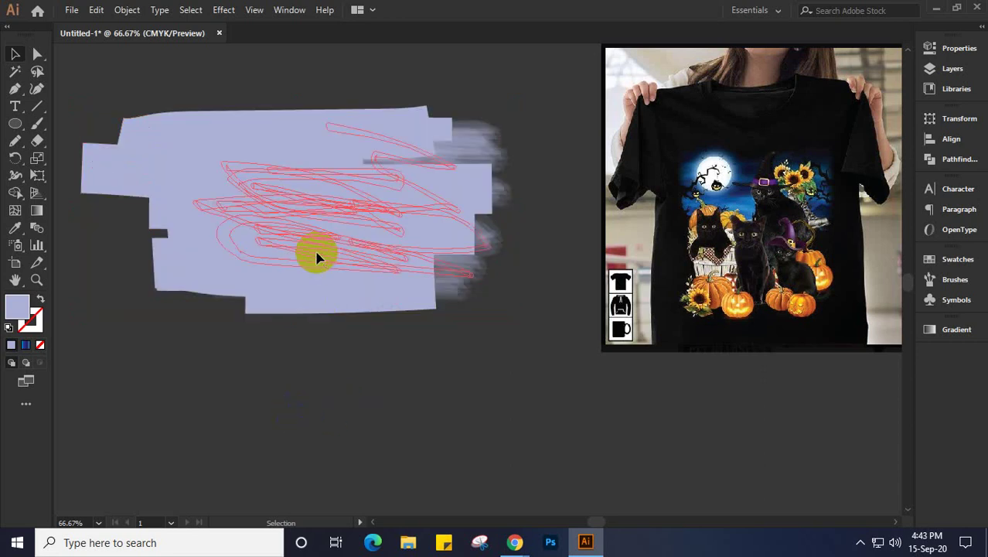
{"action": "left_click_drag", "start_coordinate": [172, 149], "coordinate": [173, 149]}
{"action": "key", "text": "a"}
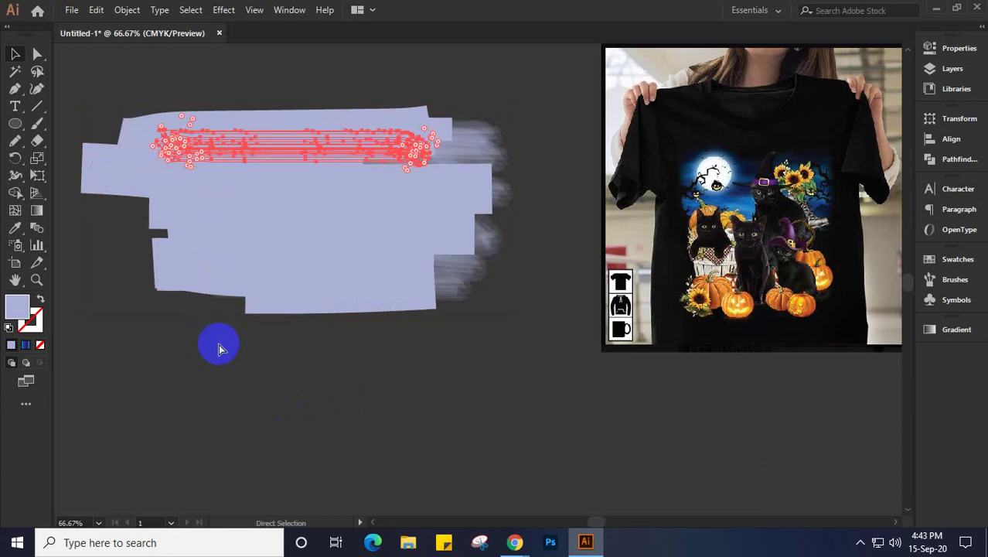
{"action": "key", "text": "v"}
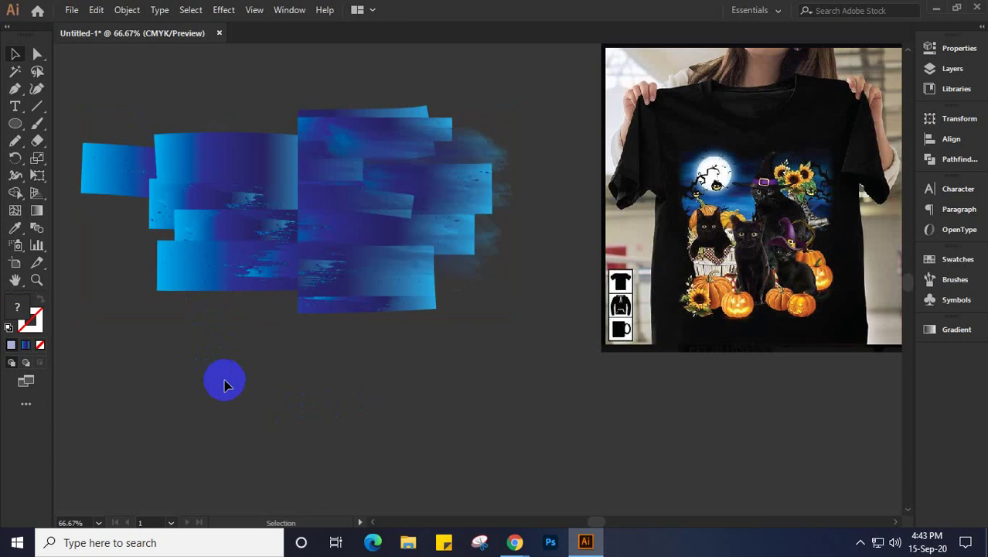
Step: Undo the gradient fill on the brush artwork, leaving all of its original-colored pieces selected
{"action": "key", "text": "ctrl+a"}
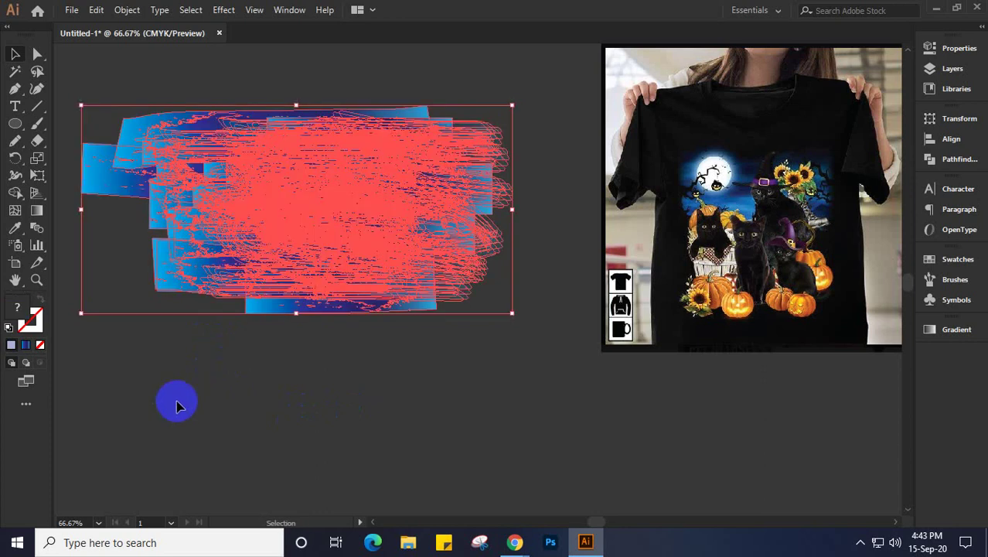
{"action": "key", "text": "a"}
{"action": "key", "text": "ctrl+shift+a"}
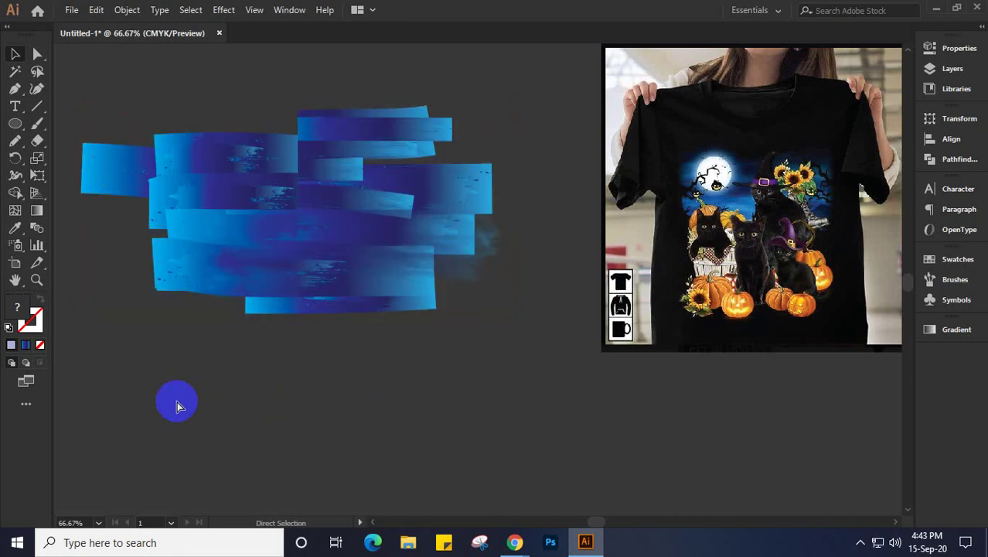
{"action": "key", "text": "ctrl+a"}
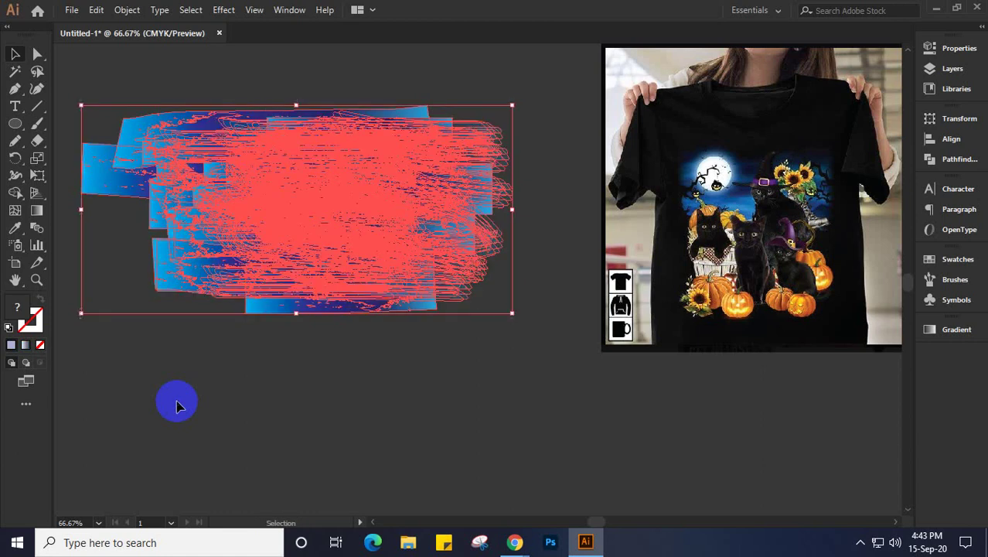
{"action": "key", "text": "ctrl+shift+a"}
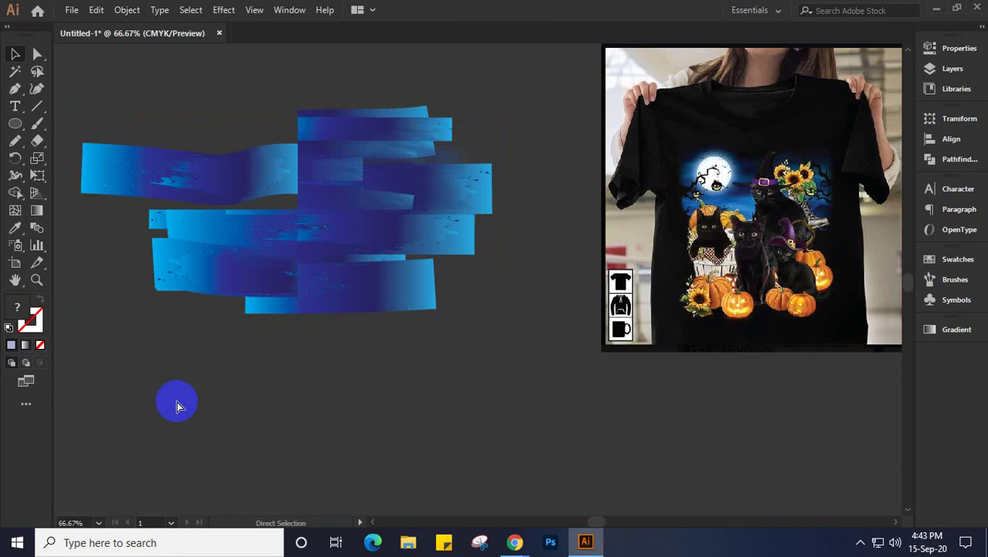
{"action": "key", "text": "ctrl+a"}
{"action": "key", "text": "ctrl+shift+a"}
{"action": "key", "text": "ctrl+a"}
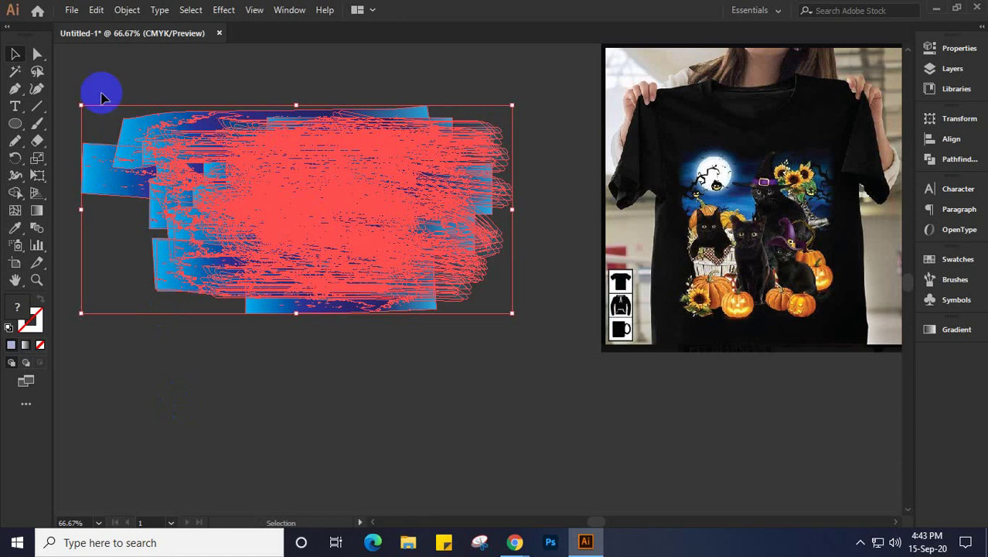
{"action": "key", "text": "ctrl"}
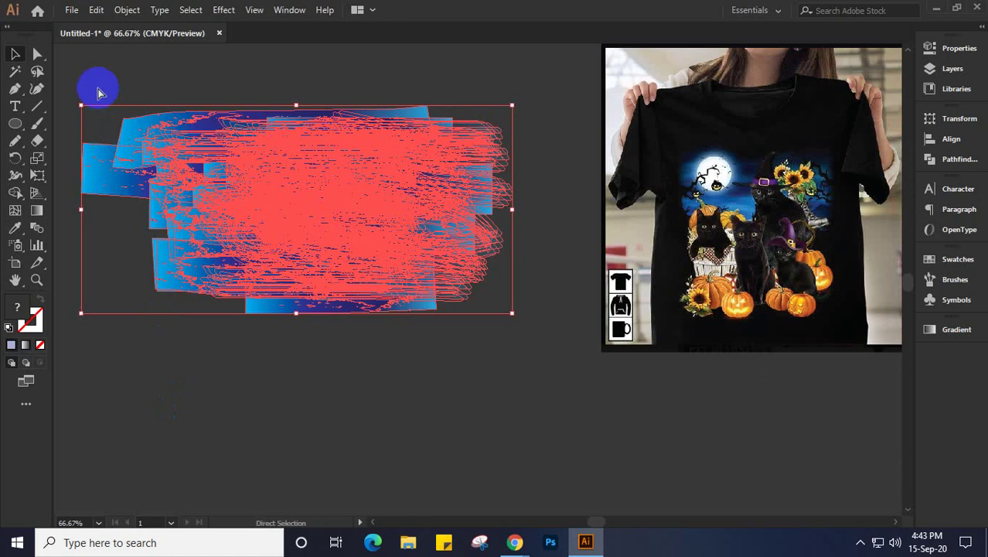
{"action": "key", "text": "ctrl+8"}
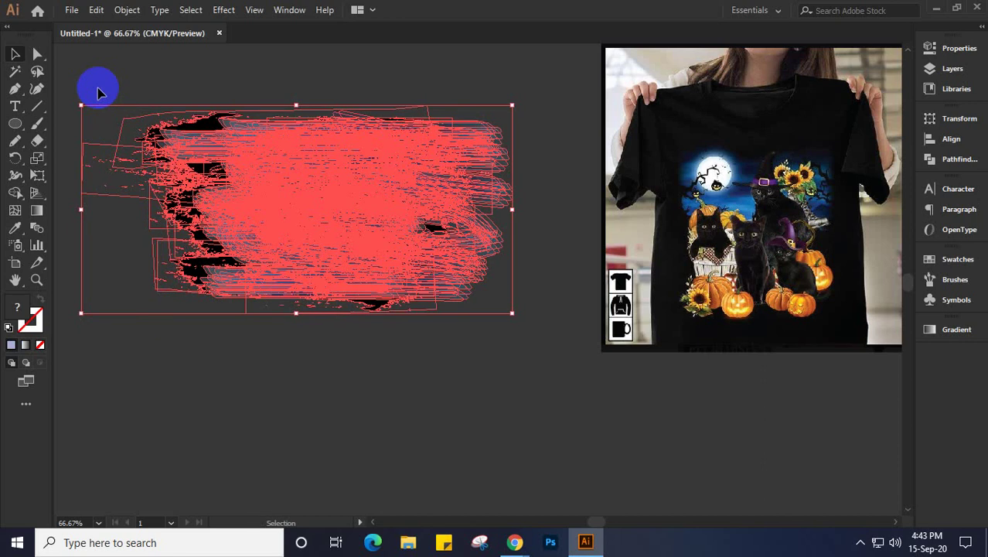
Step: Isolate the topmost black grunge stroke's group, delete its invisible boundary path, and exit isolation
{"action": "left_click", "coordinate": [151, 93]}
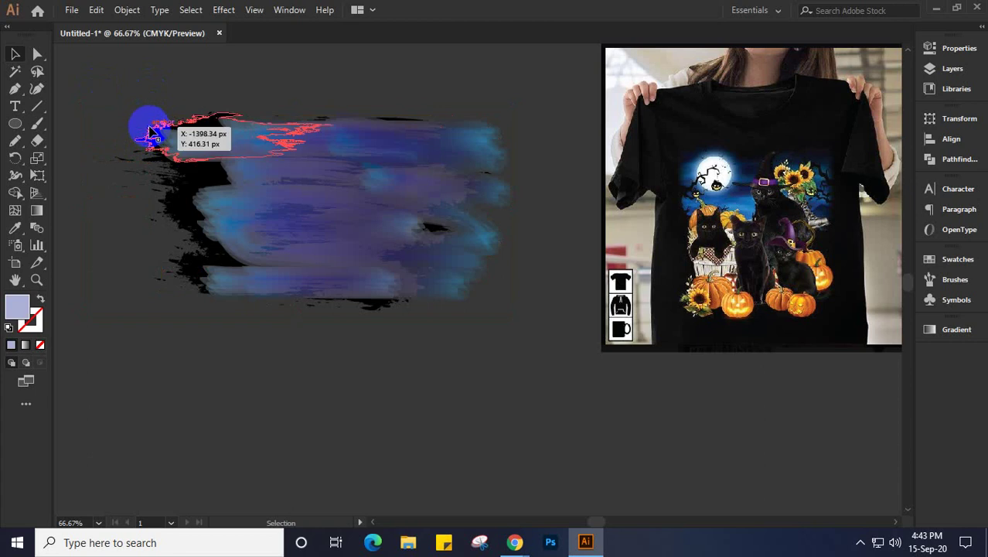
{"action": "left_click", "coordinate": [150, 133]}
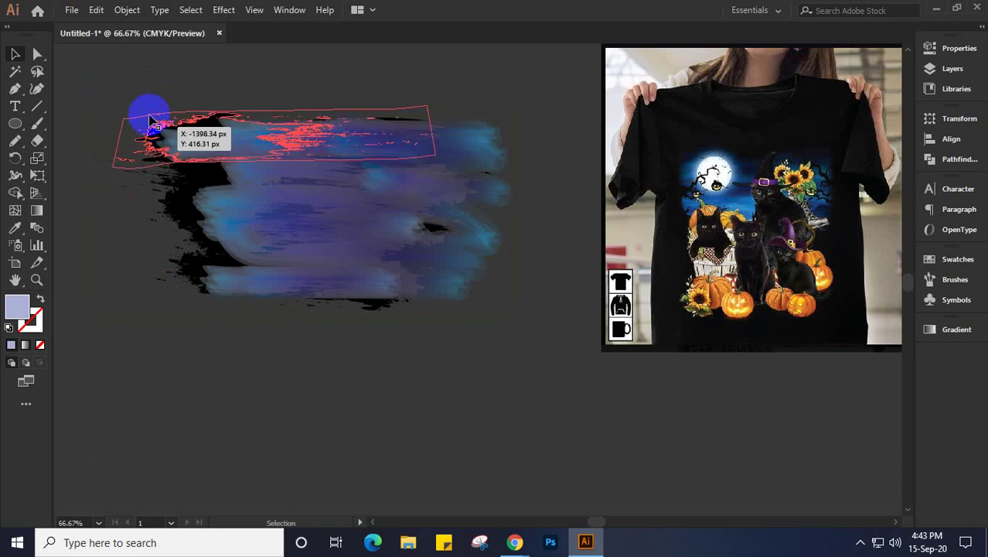
{"action": "left_click_drag", "start_coordinate": [152, 120], "coordinate": [152, 119]}
{"action": "double_click", "coordinate": [152, 120]}
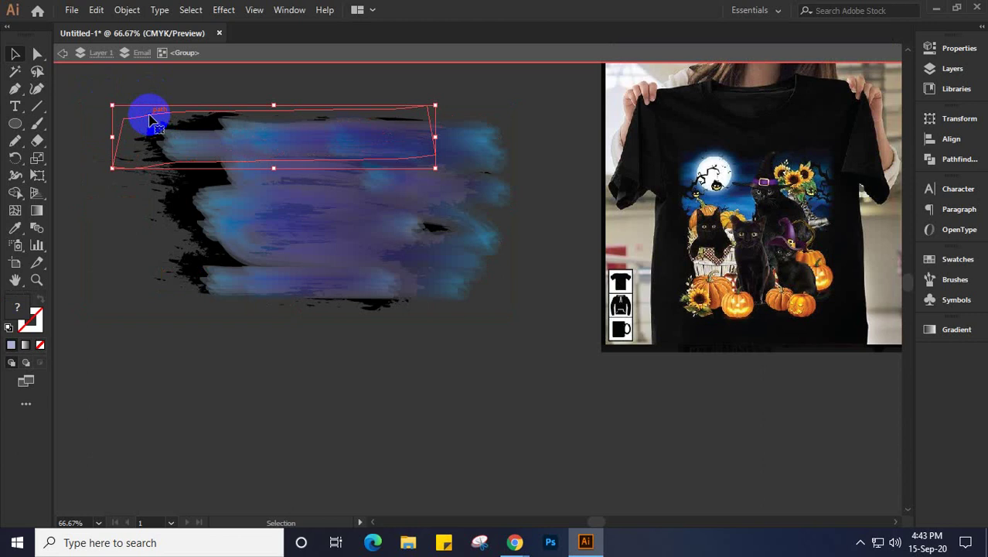
{"action": "left_click", "coordinate": [241, 59]}
{"action": "left_click_drag", "start_coordinate": [187, 115], "coordinate": [131, 176]}
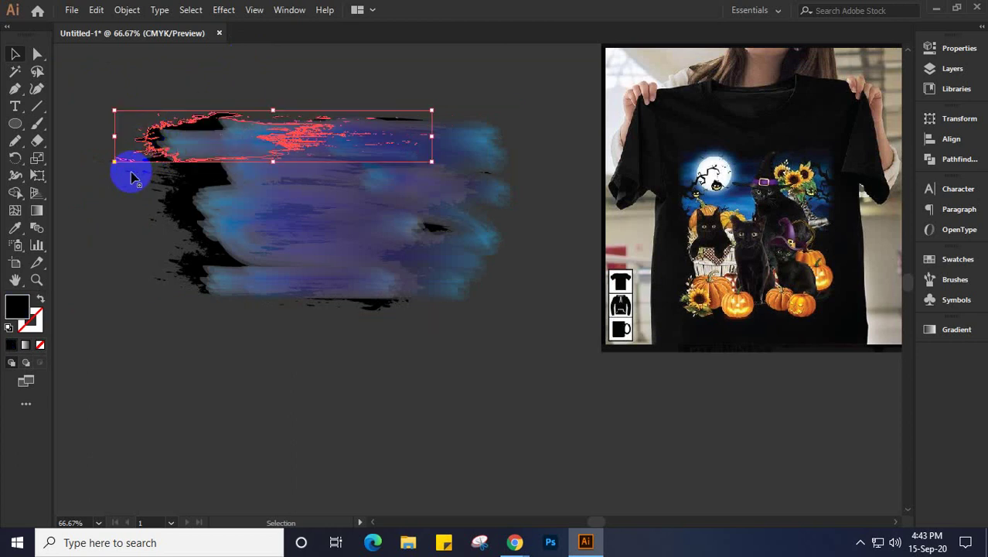
Step: Delete the unfilled boundary path around the splattered stroke that extends farthest to the artwork's left, then exit its group
{"action": "left_click", "coordinate": [131, 176]}
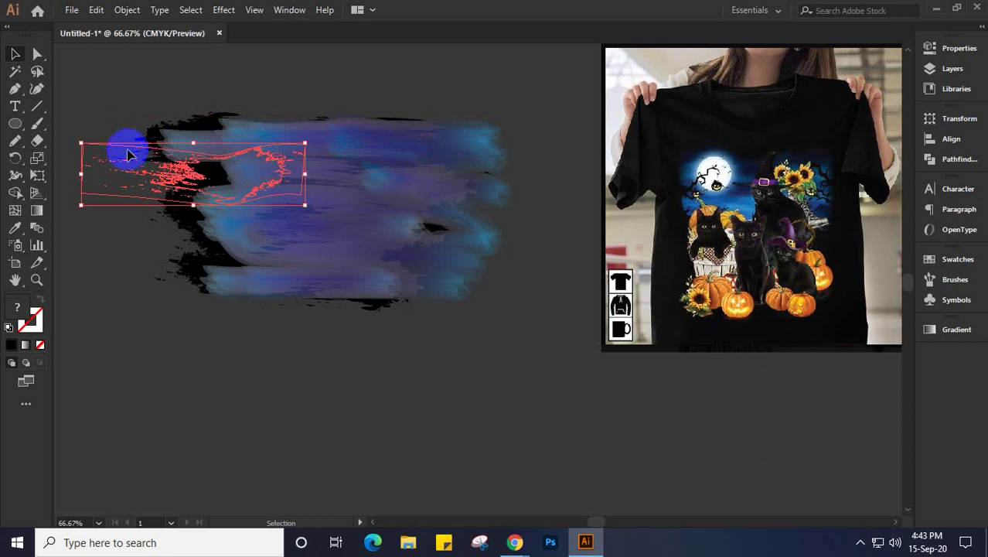
{"action": "double_click", "coordinate": [114, 199]}
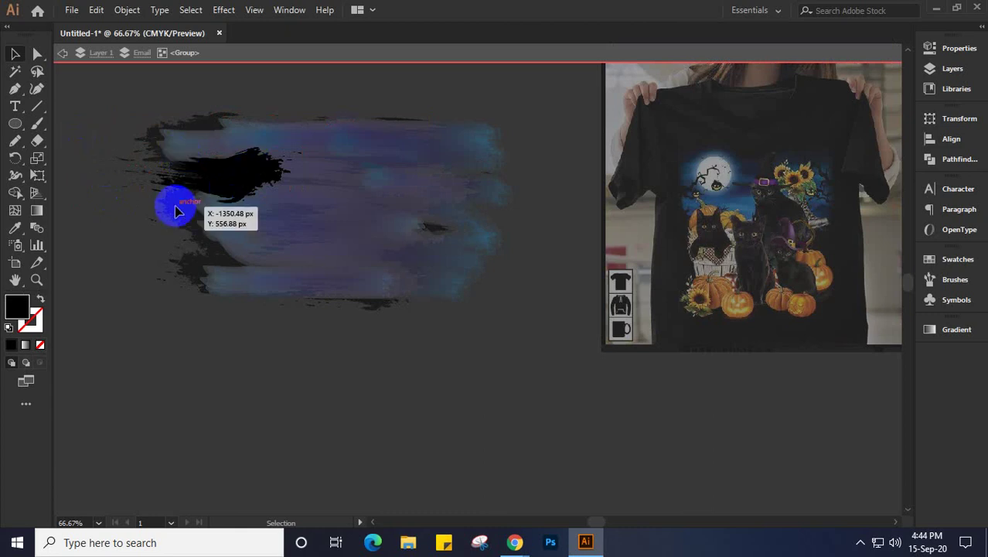
{"action": "left_click", "coordinate": [242, 52]}
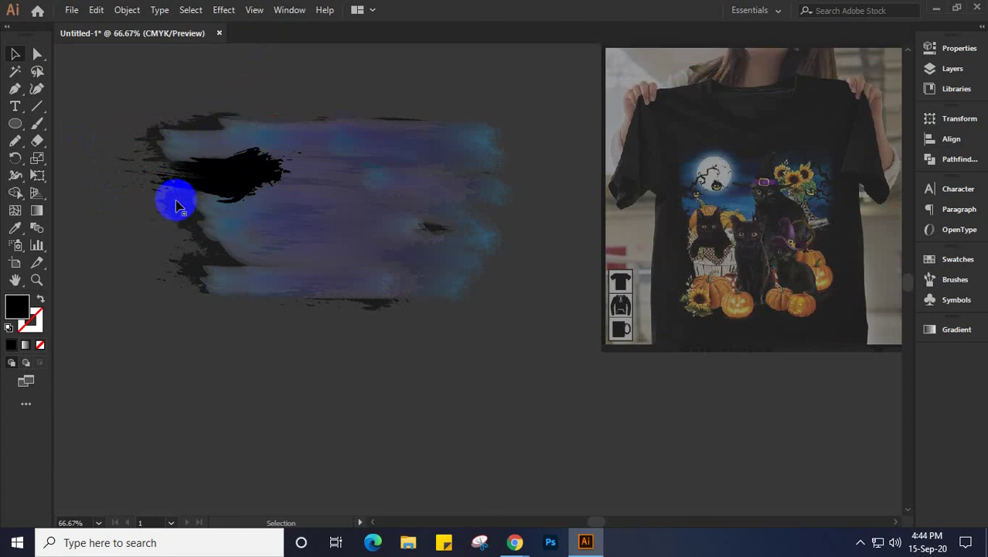
Step: Select the whole artwork to expose its outlines, then delete the unfilled boundary path from the lower-middle stroke's group
{"action": "left_click_drag", "start_coordinate": [109, 66], "coordinate": [576, 402]}
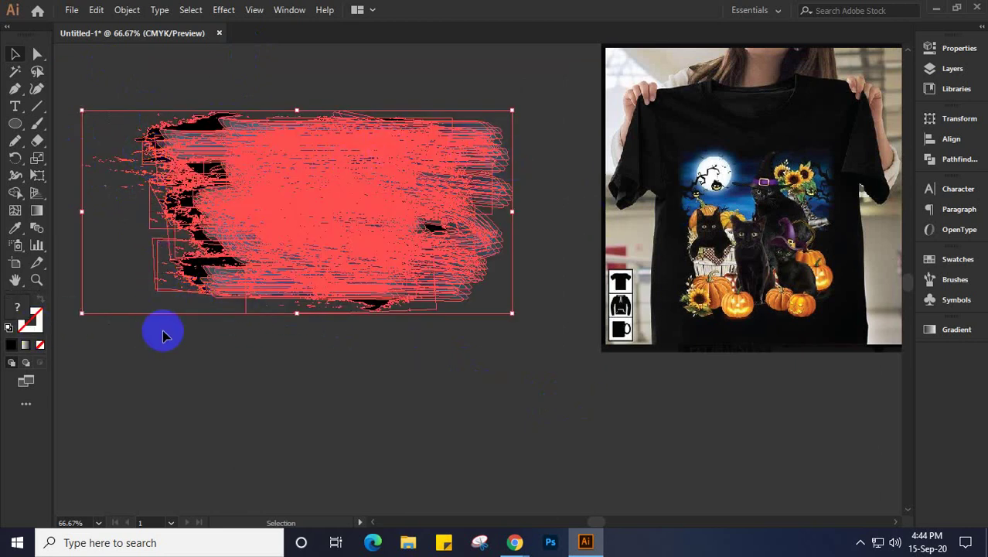
{"action": "double_click", "coordinate": [158, 272]}
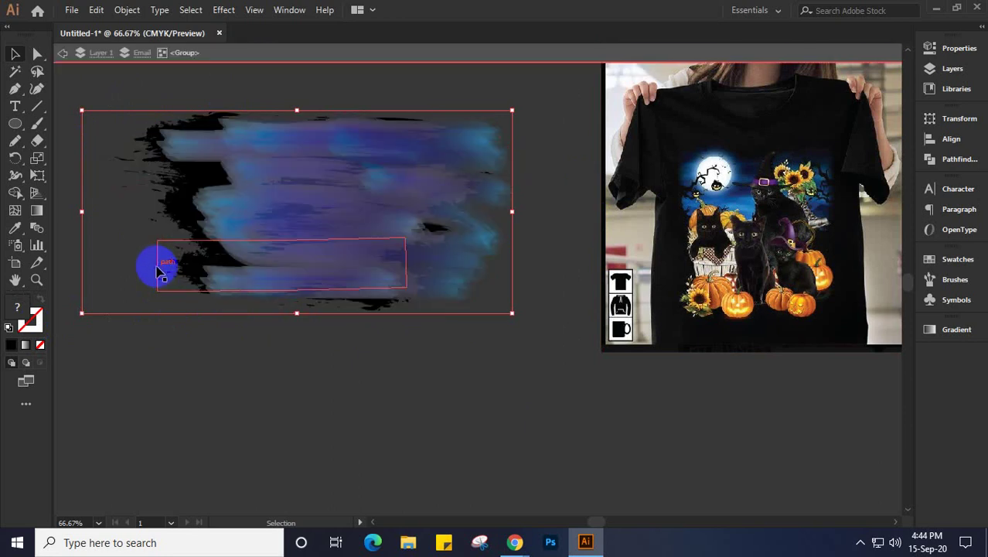
{"action": "double_click", "coordinate": [161, 272]}
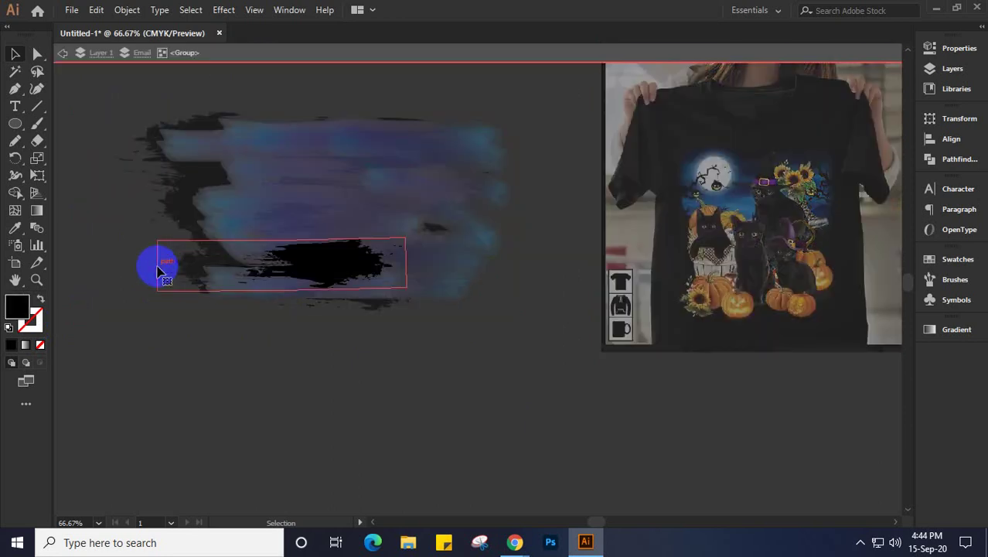
{"action": "left_click", "coordinate": [159, 269]}
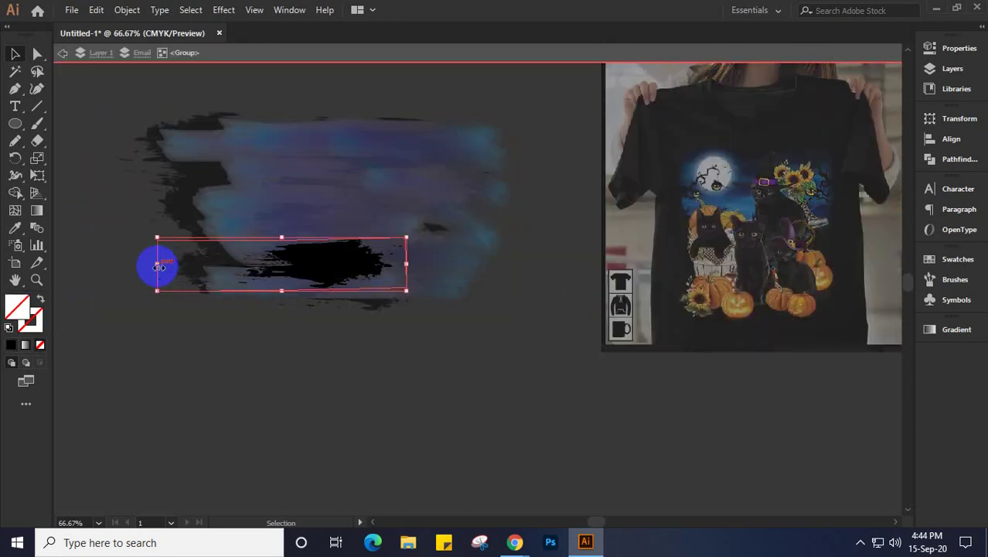
{"action": "left_click", "coordinate": [274, 58]}
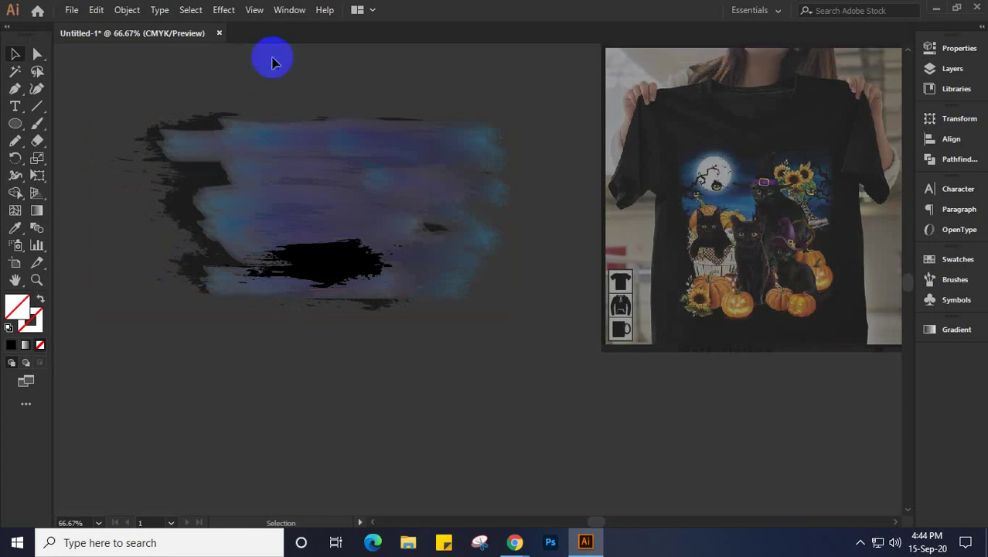
Step: Delete the unfilled boundary paths from the lower-left stroke's group and from the middle-left stroke's group
{"action": "left_click", "coordinate": [187, 246]}
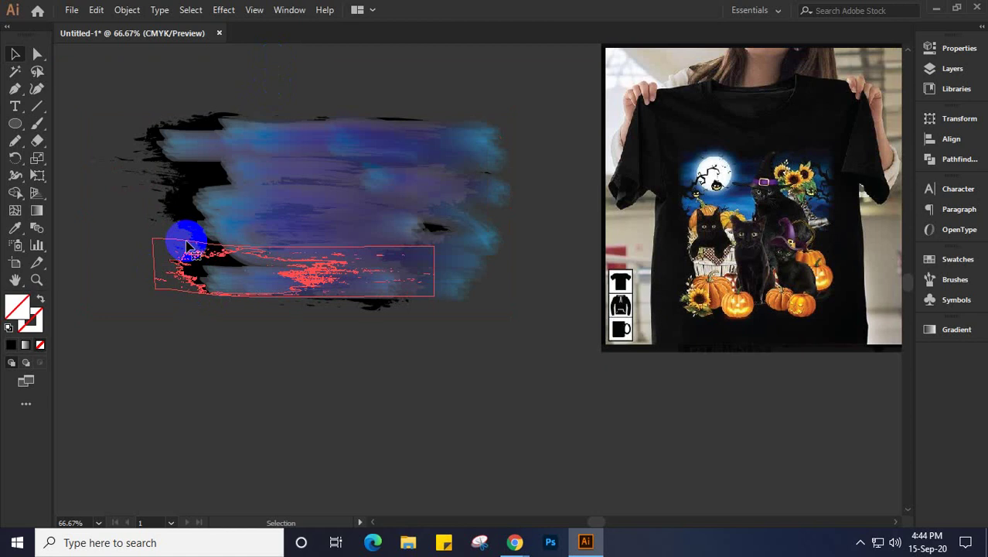
{"action": "double_click", "coordinate": [187, 246]}
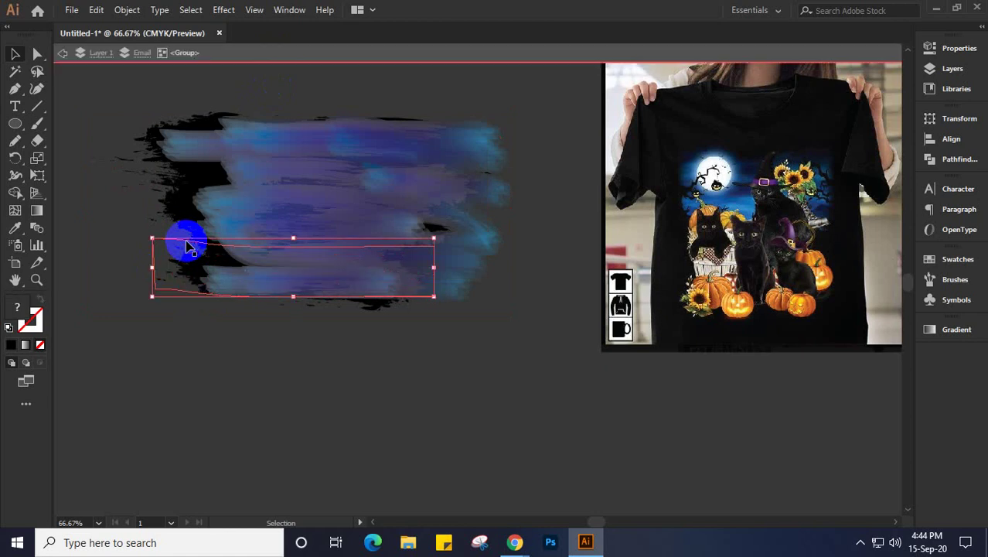
{"action": "left_click", "coordinate": [341, 50]}
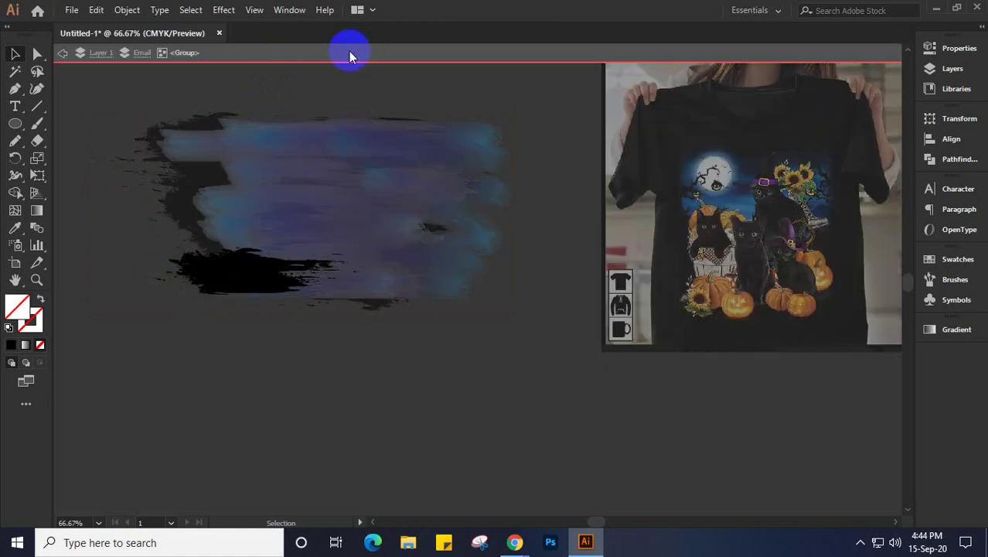
{"action": "left_click", "coordinate": [174, 229]}
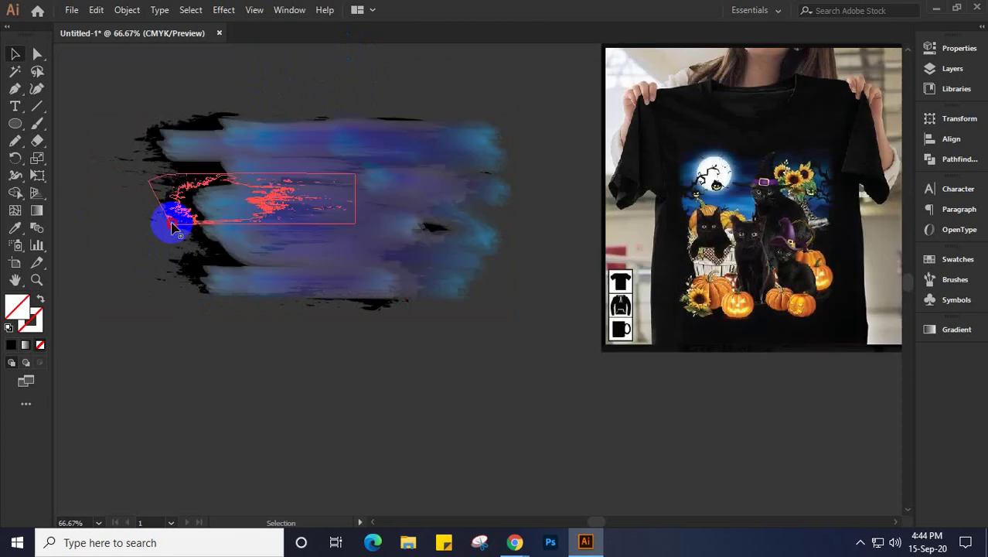
{"action": "double_click", "coordinate": [173, 226]}
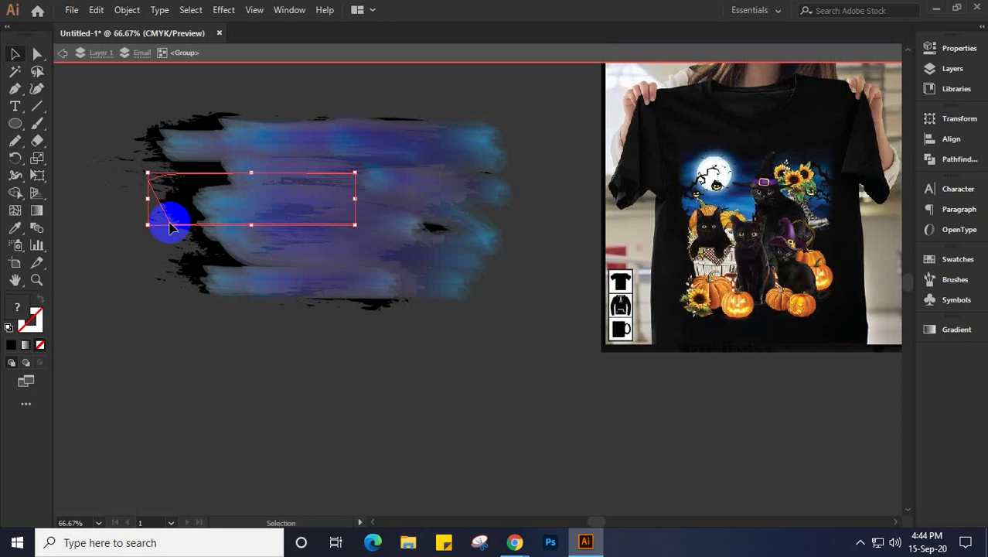
{"action": "left_click", "coordinate": [254, 51]}
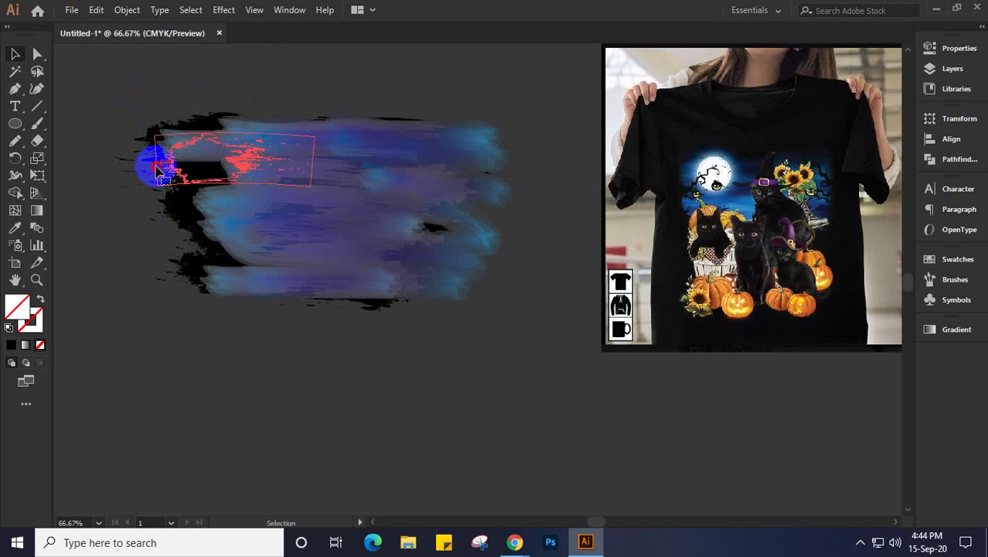
Step: Delete the unfilled boundary paths from the upper-left black stroke and from the thin streak across the top stroke
{"action": "double_click", "coordinate": [159, 172]}
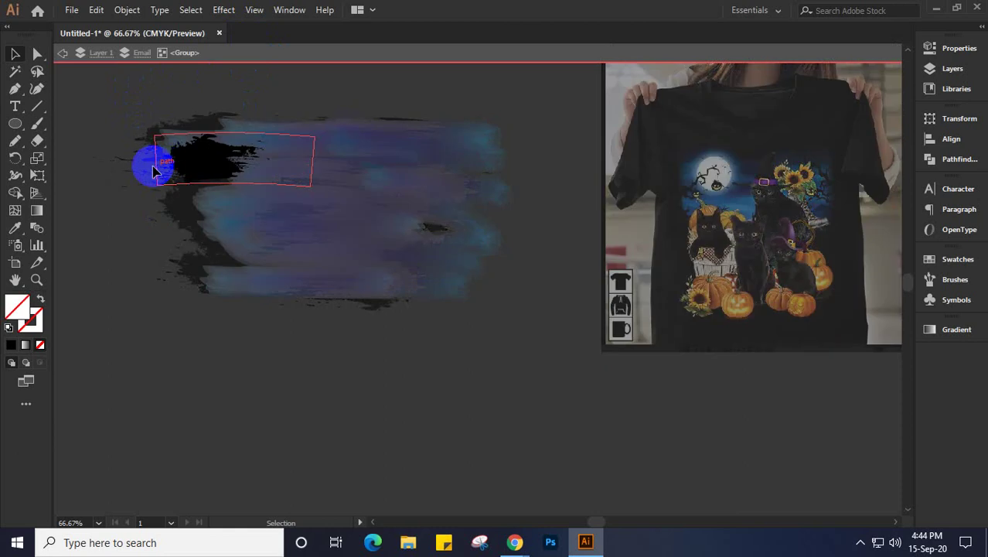
{"action": "left_click", "coordinate": [280, 154]}
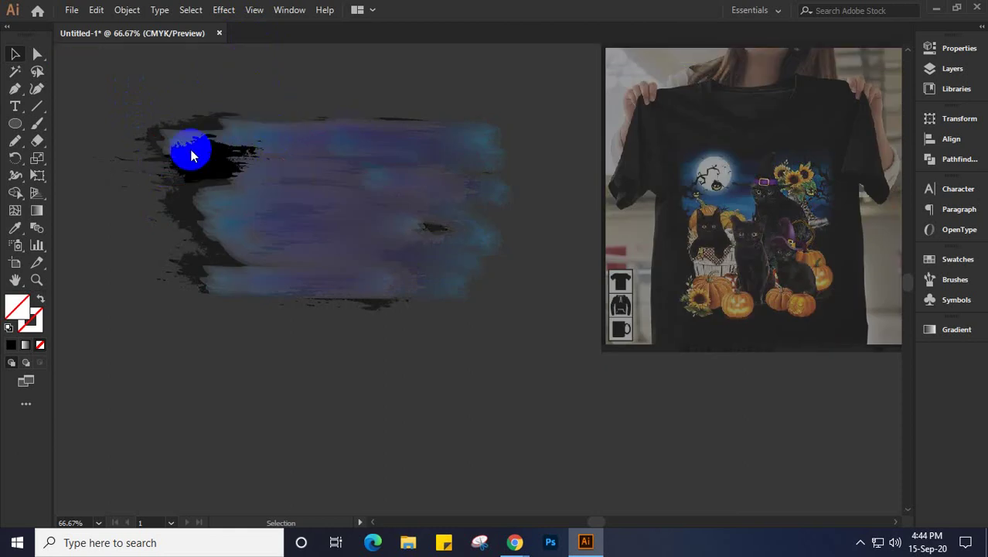
{"action": "key", "text": "Escape"}
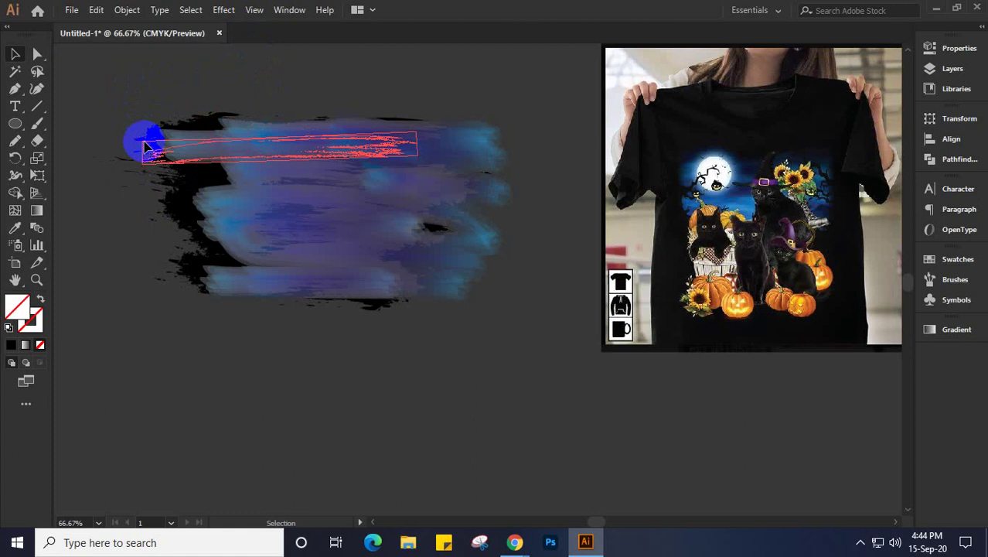
{"action": "double_click", "coordinate": [147, 148]}
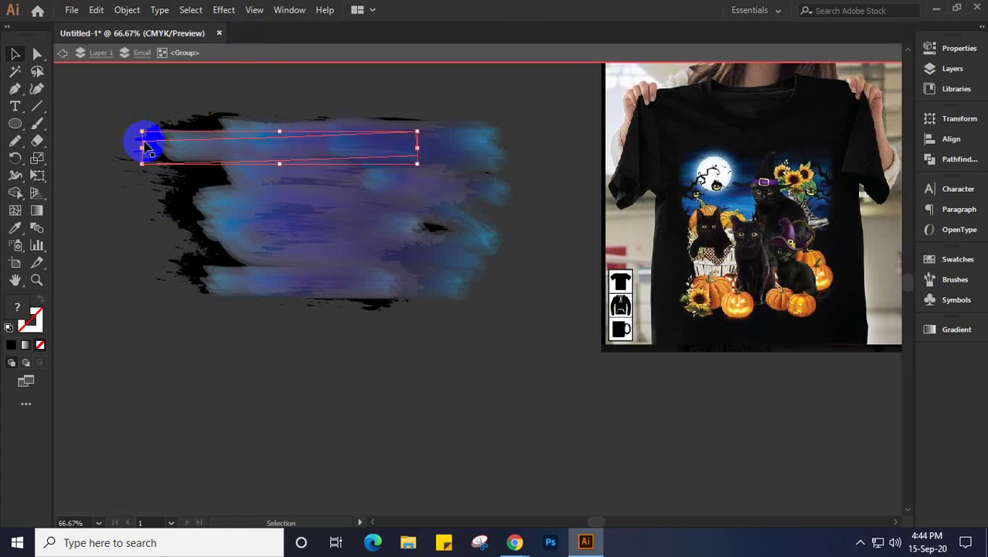
{"action": "left_click", "coordinate": [249, 52]}
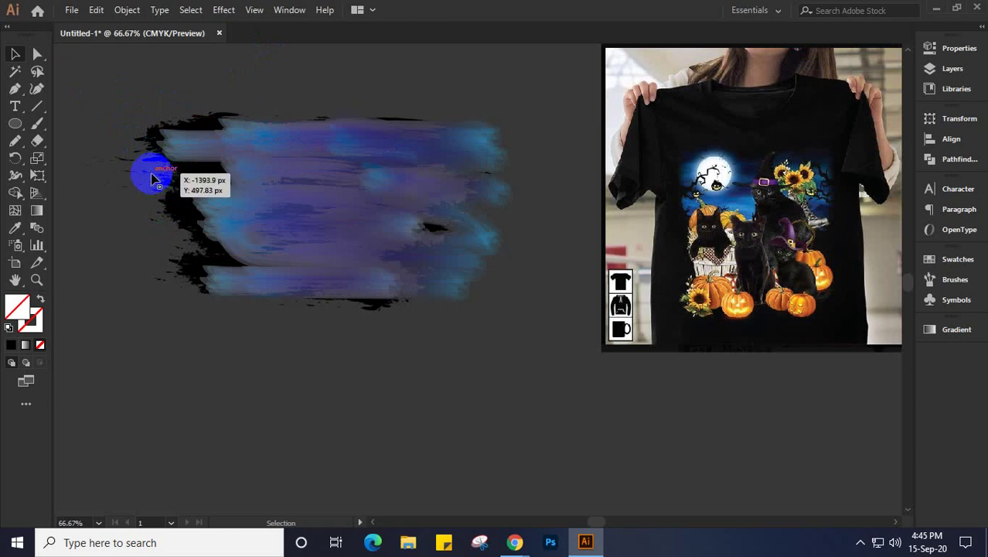
Step: Reveal the remaining outlines, delete the rectangular boundary path around the short middle-left stroke, and reselect that stroke to check it
{"action": "mouse_move", "coordinate": [93, 88]}
{"action": "left_mouse_down"}
{"action": "mouse_move", "coordinate": [271, 273]}
{"action": "mouse_move", "coordinate": [289, 315]}
{"action": "mouse_move", "coordinate": [179, 324]}
{"action": "mouse_move", "coordinate": [148, 302]}
{"action": "mouse_move", "coordinate": [181, 311]}
{"action": "left_mouse_up"}
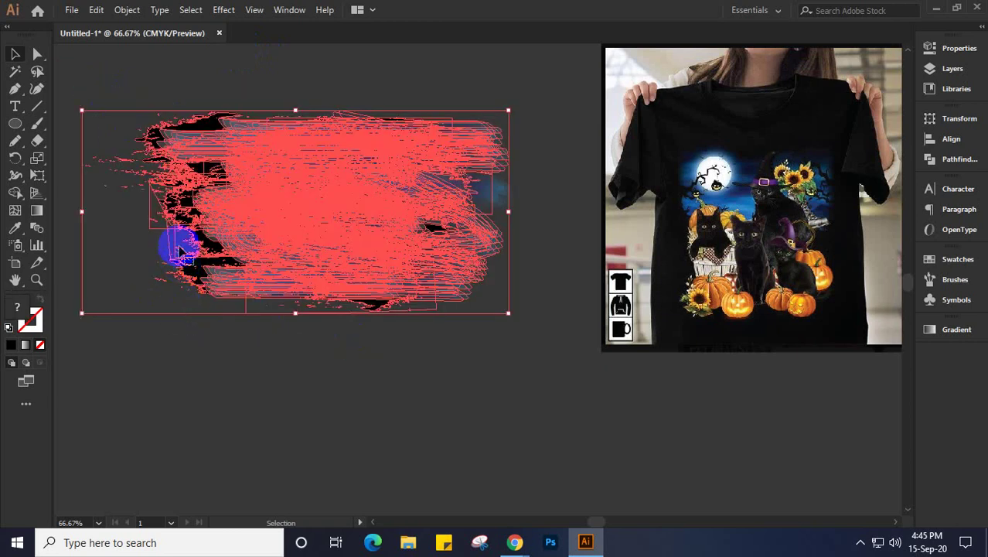
{"action": "double_click", "coordinate": [152, 211]}
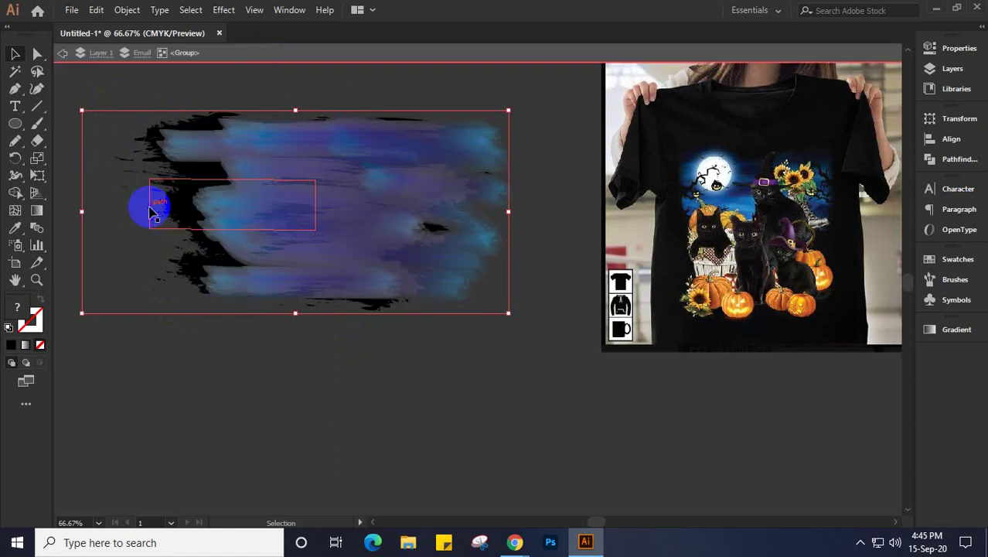
{"action": "double_click", "coordinate": [152, 211]}
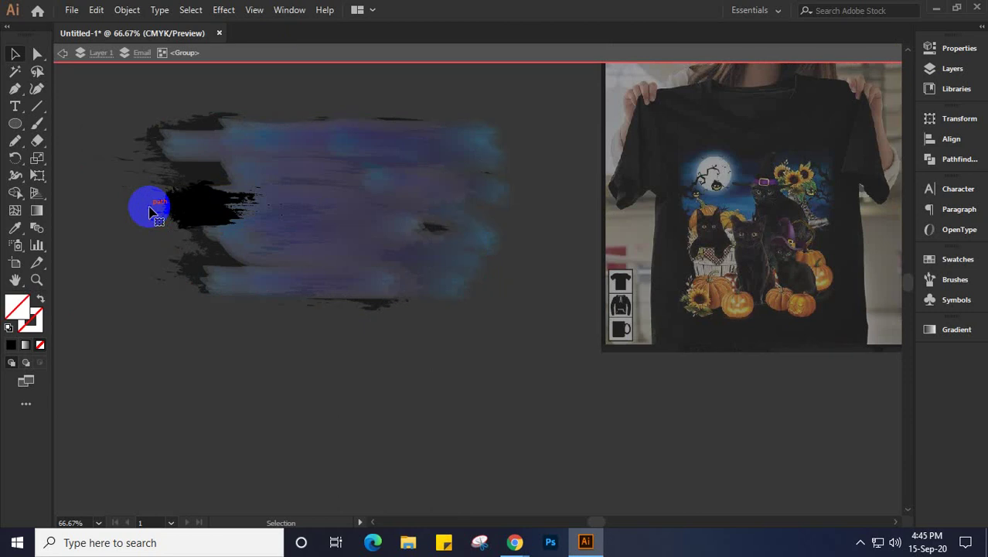
{"action": "left_click", "coordinate": [246, 53]}
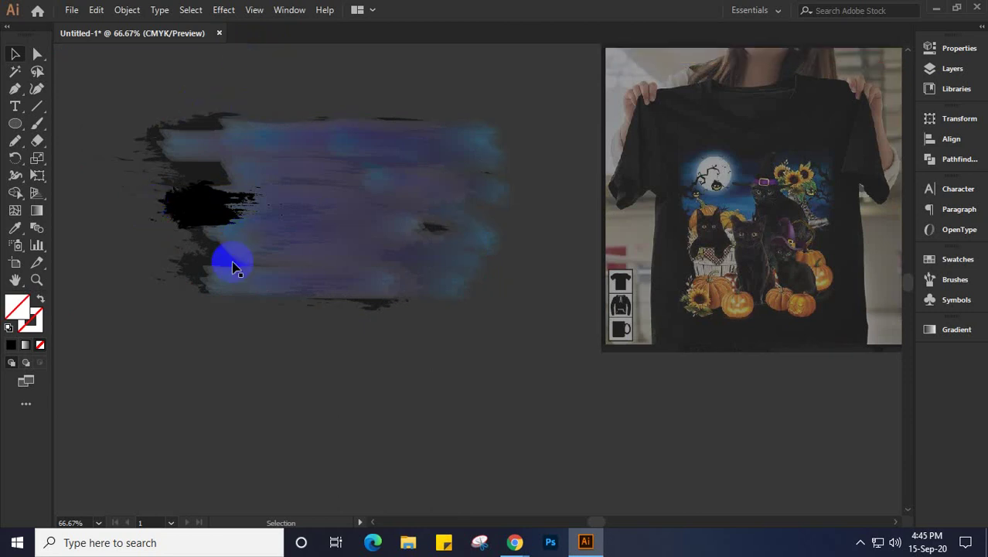
{"action": "left_click_drag", "start_coordinate": [174, 270], "coordinate": [187, 229]}
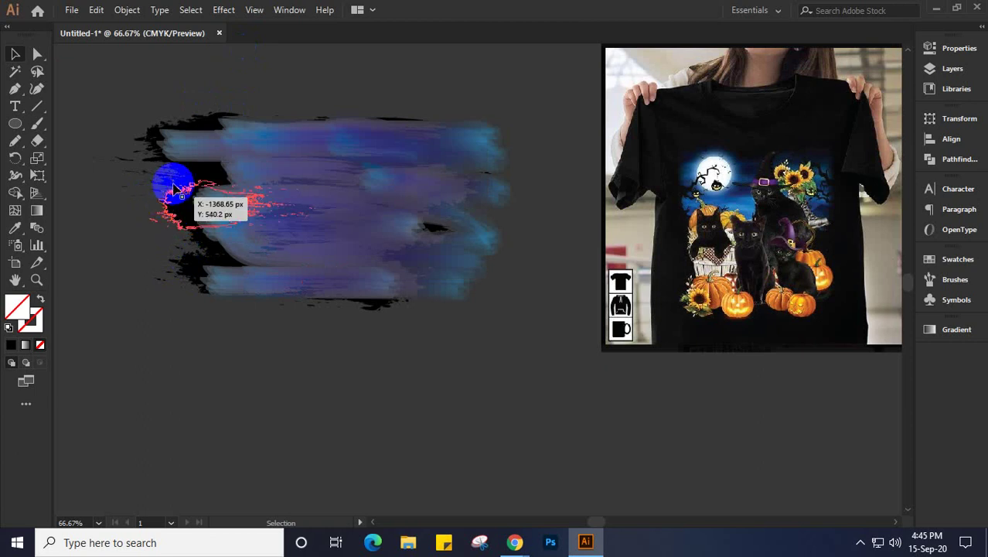
{"action": "left_click", "coordinate": [177, 177]}
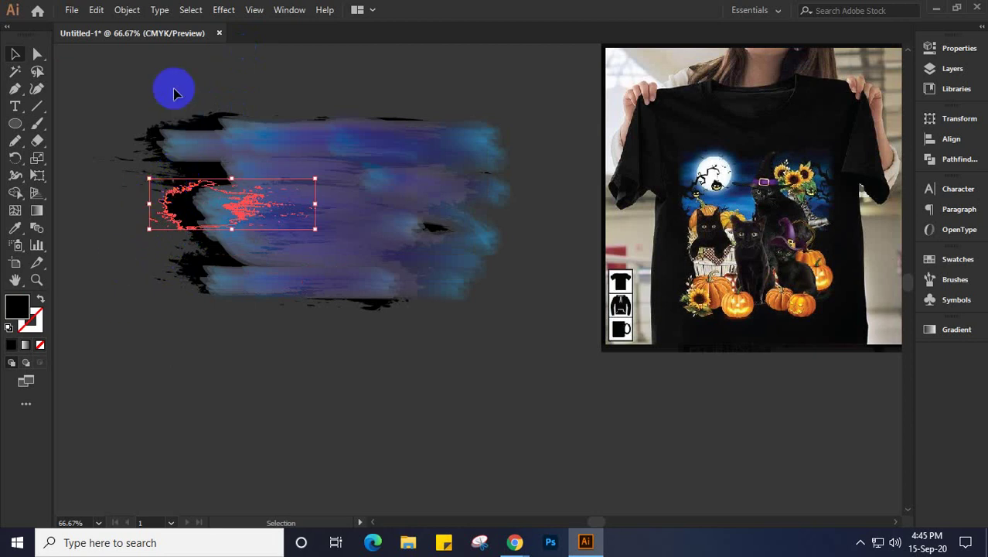
Step: Check the whole artwork for leftover outlines and delete the unfilled boundary path from the black stroke just below the middle-left one
{"action": "mouse_move", "coordinate": [122, 77]}
{"action": "left_mouse_down"}
{"action": "mouse_move", "coordinate": [282, 265]}
{"action": "mouse_move", "coordinate": [338, 365]}
{"action": "left_mouse_up"}
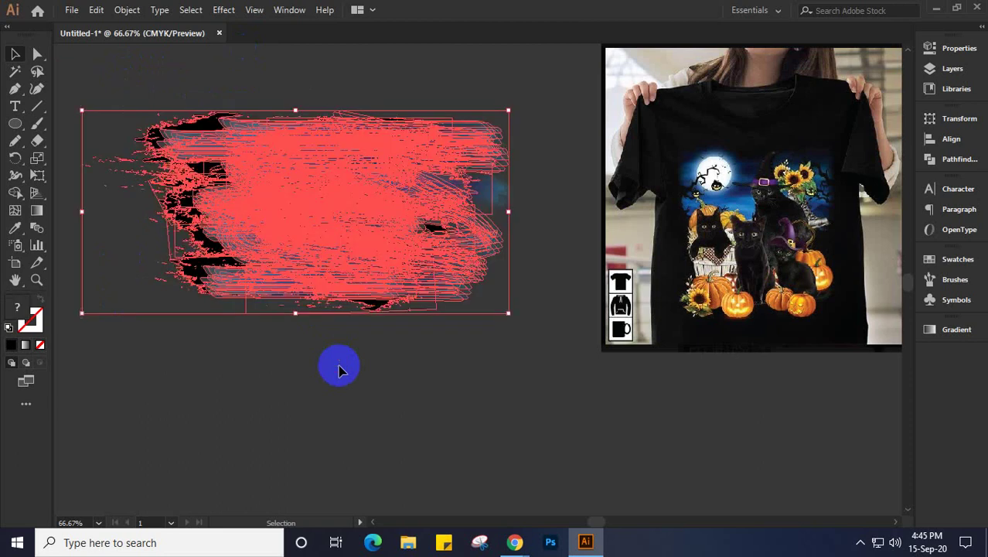
{"action": "left_click", "coordinate": [120, 260]}
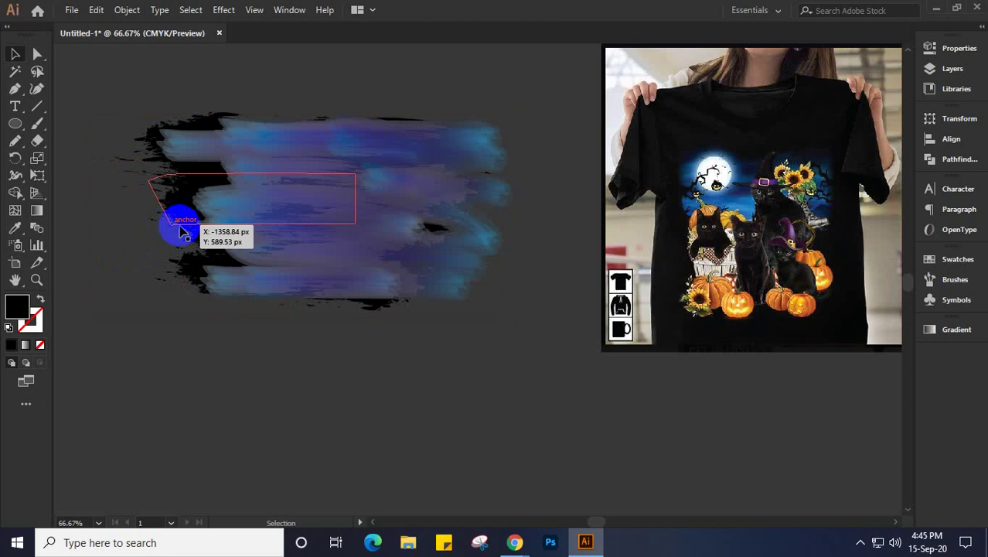
{"action": "left_click", "coordinate": [176, 224]}
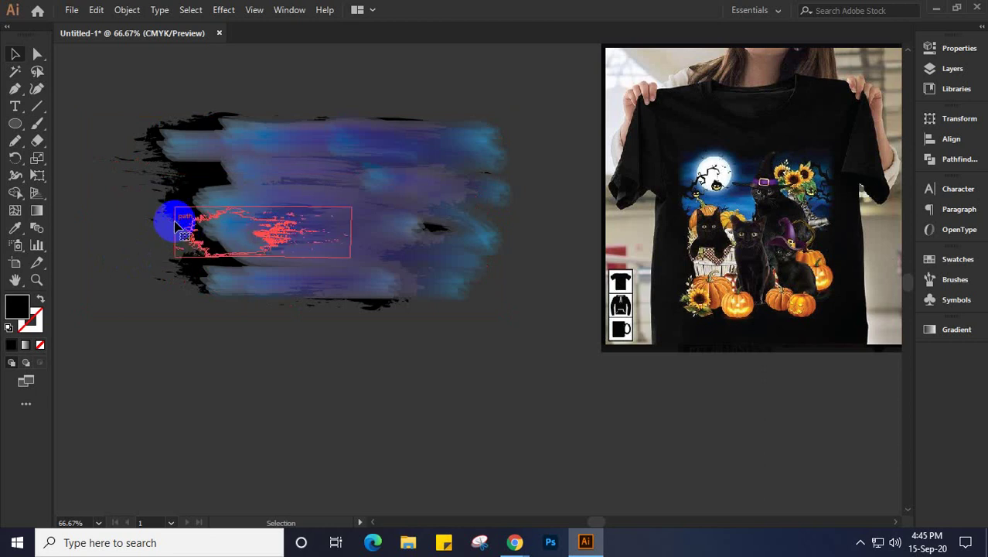
{"action": "double_click", "coordinate": [176, 224]}
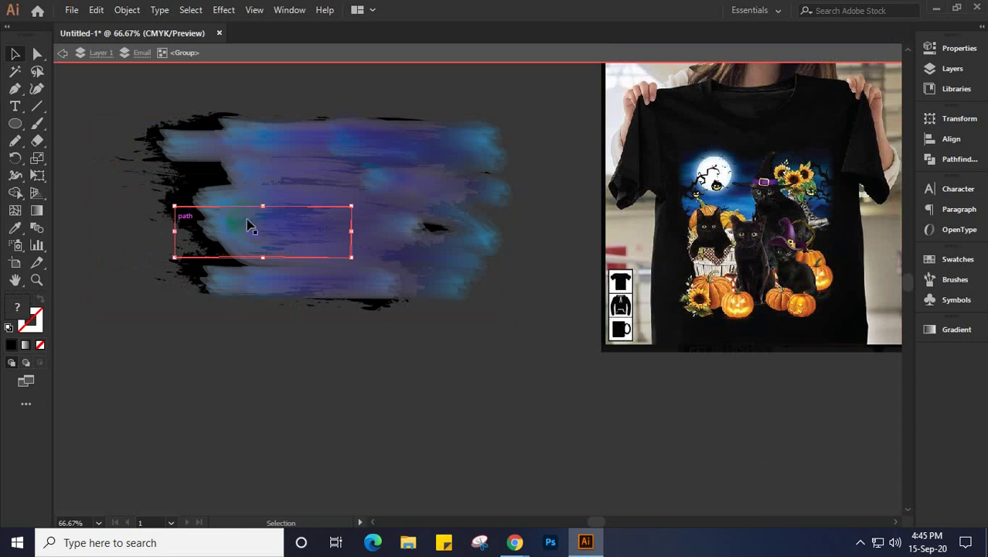
{"action": "double_click", "coordinate": [270, 228]}
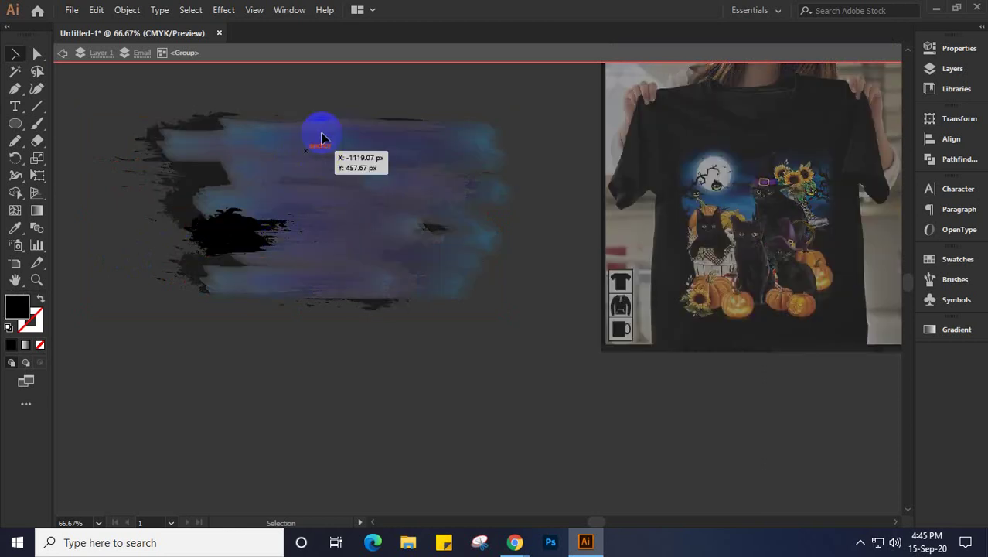
{"action": "left_click", "coordinate": [296, 52]}
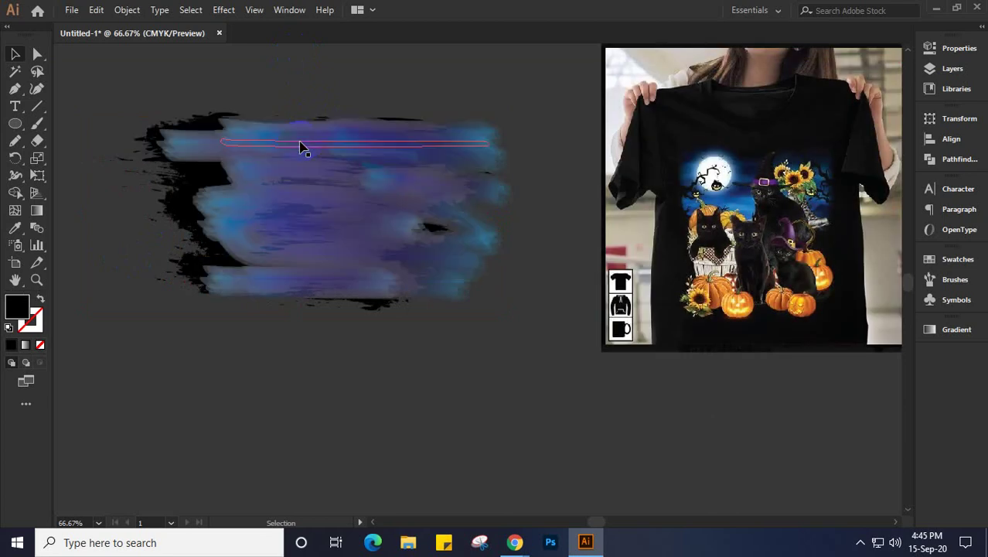
Step: Delete the blue-purple blended strokes along the top and the large overlapping blended strokes across the middle of the artwork
{"action": "left_click", "coordinate": [301, 147]}
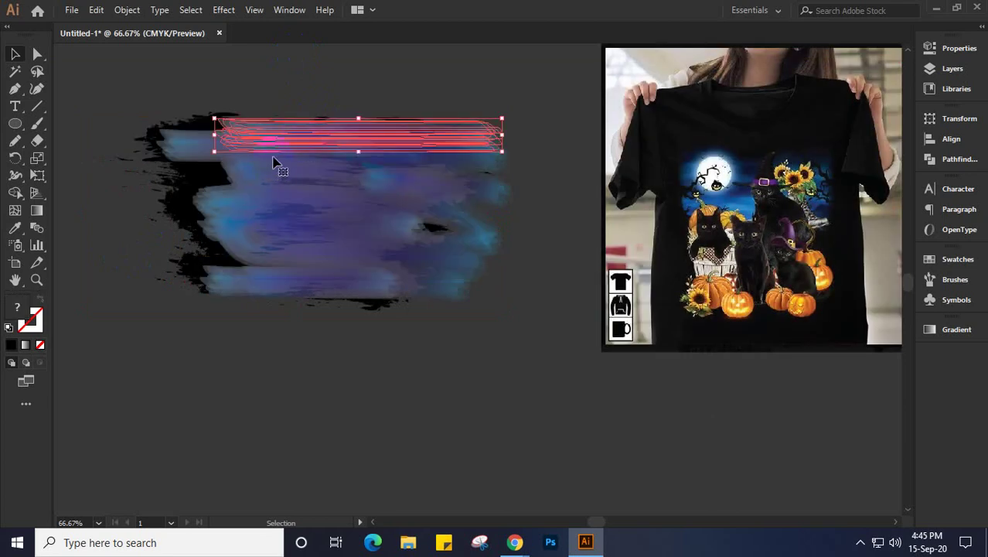
{"action": "left_click", "coordinate": [276, 157]}
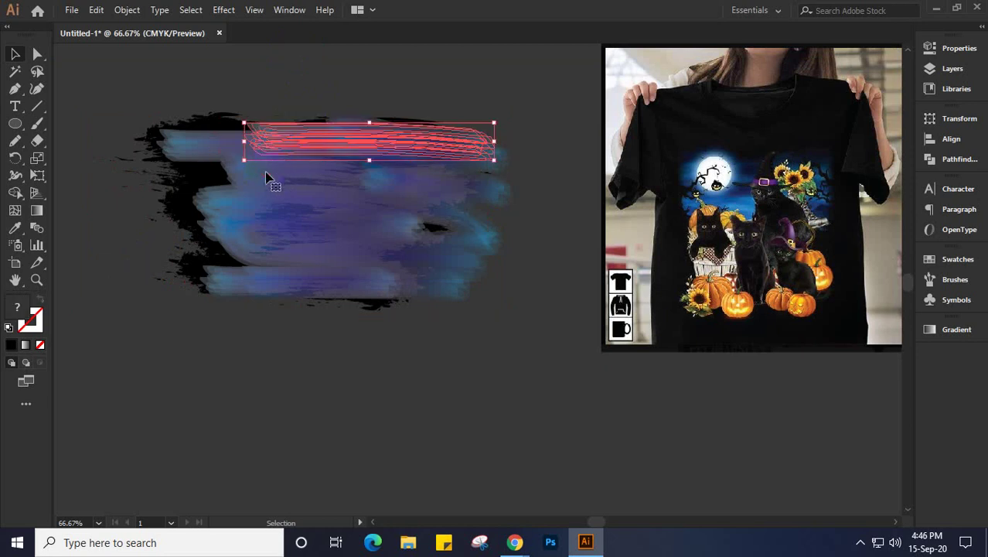
{"action": "left_click", "coordinate": [265, 176]}
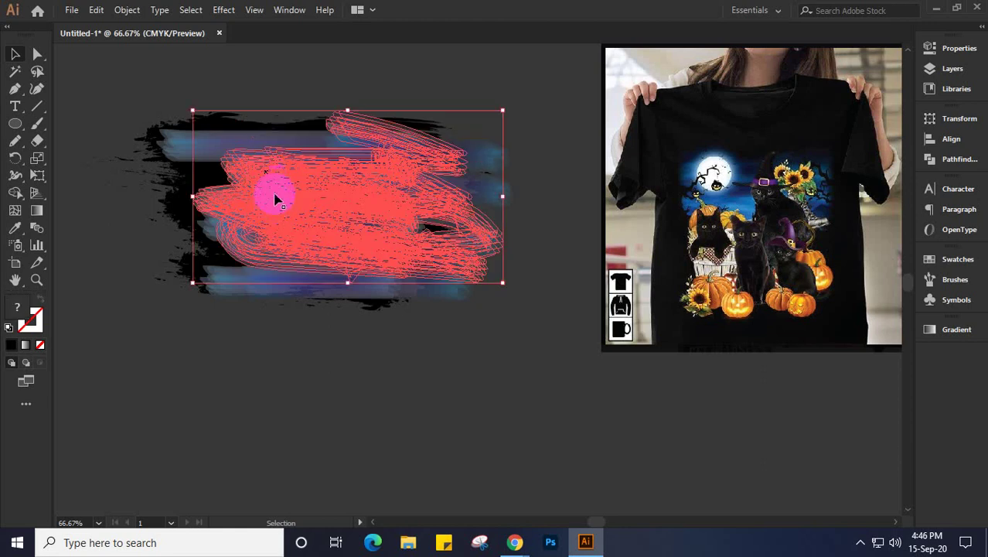
{"action": "left_click", "coordinate": [244, 149]}
{"action": "left_click", "coordinate": [246, 151]}
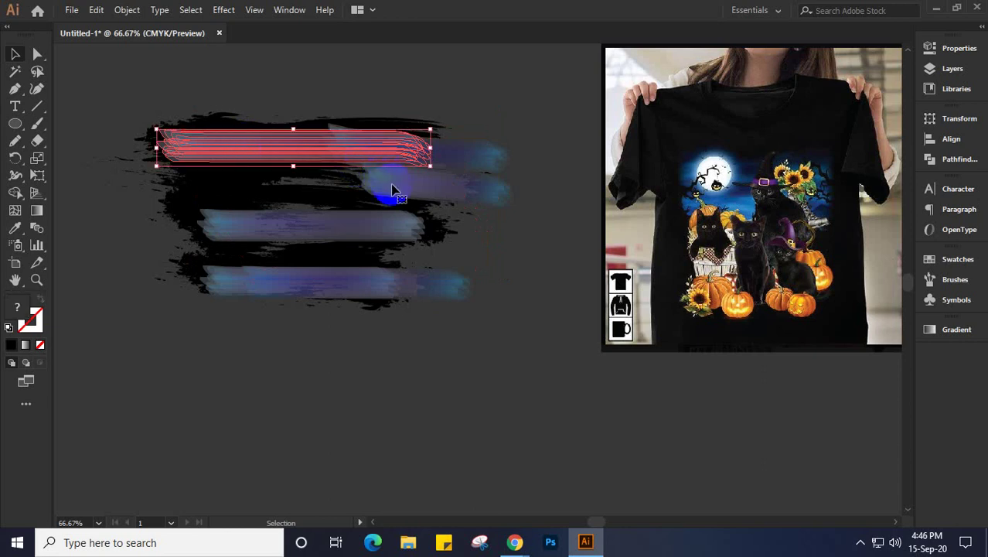
Step: Delete the remaining blue-purple blended strokes at the upper right, middle and bottom, leaving only the black brush strokes
{"action": "left_click", "coordinate": [386, 229]}
{"action": "left_click", "coordinate": [387, 228]}
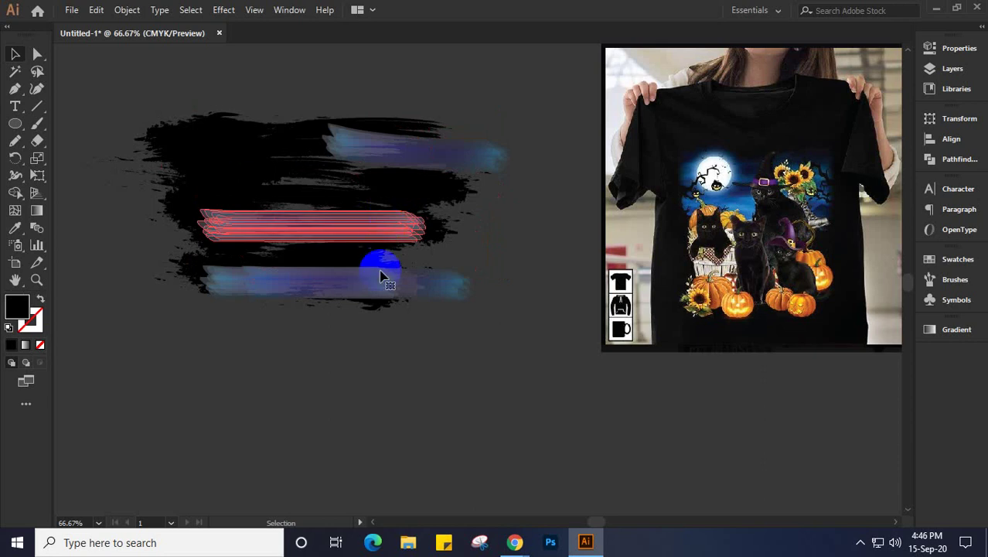
{"action": "left_click", "coordinate": [323, 287], "text": "shift"}
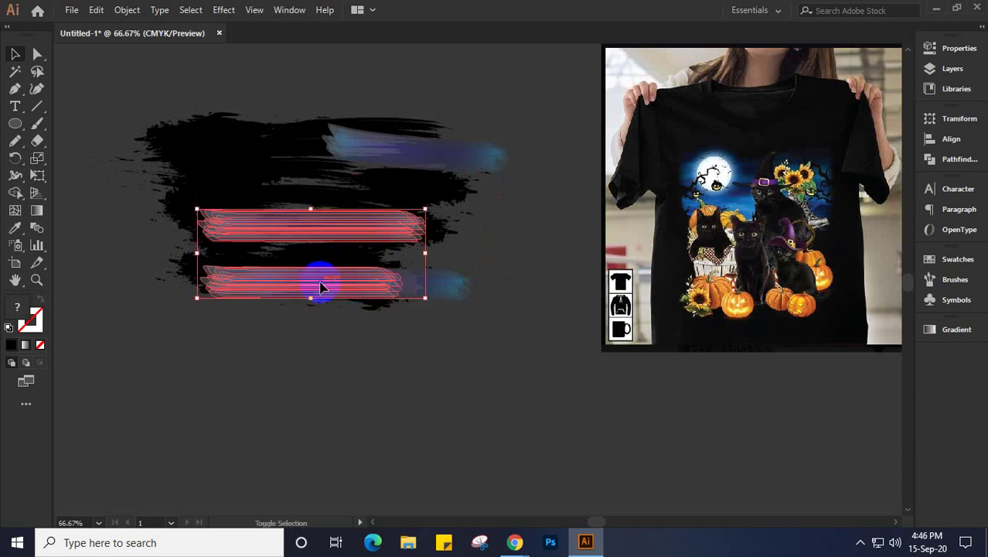
{"action": "left_click", "coordinate": [456, 292], "text": "shift"}
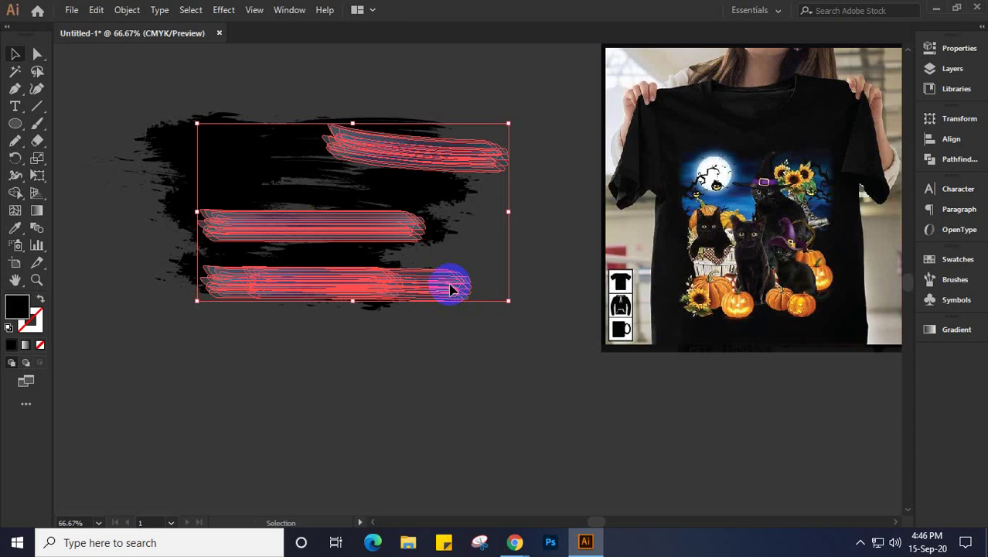
{"action": "left_click", "coordinate": [386, 280]}
Step: Select all the black brush strokes and ungroup them repeatedly until their paths are separate
{"action": "left_click", "coordinate": [193, 128]}
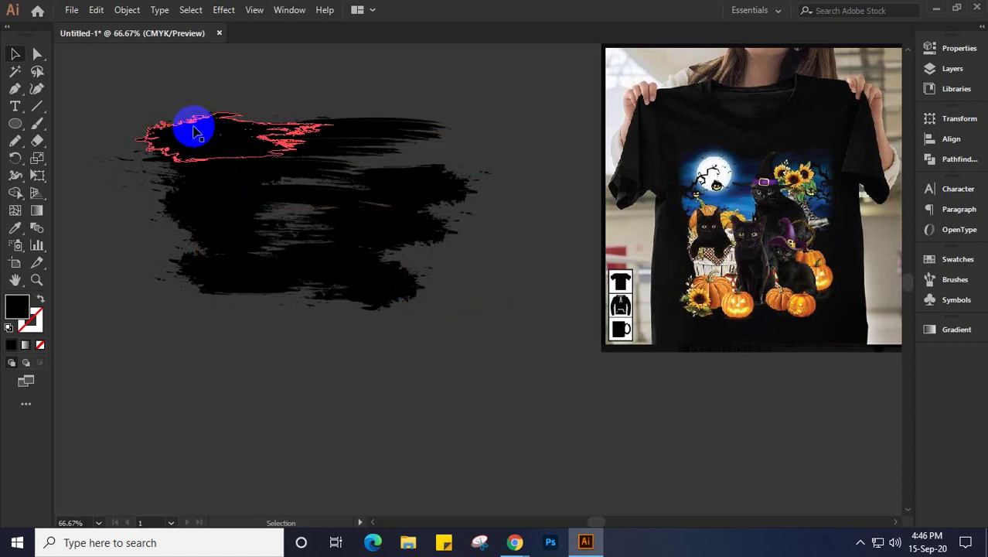
{"action": "left_click_drag", "start_coordinate": [199, 188], "coordinate": [194, 196]}
{"action": "mouse_move", "coordinate": [130, 84]}
{"action": "left_mouse_down"}
{"action": "mouse_move", "coordinate": [539, 395]}
{"action": "mouse_move", "coordinate": [507, 379]}
{"action": "mouse_move", "coordinate": [442, 375]}
{"action": "left_mouse_up"}
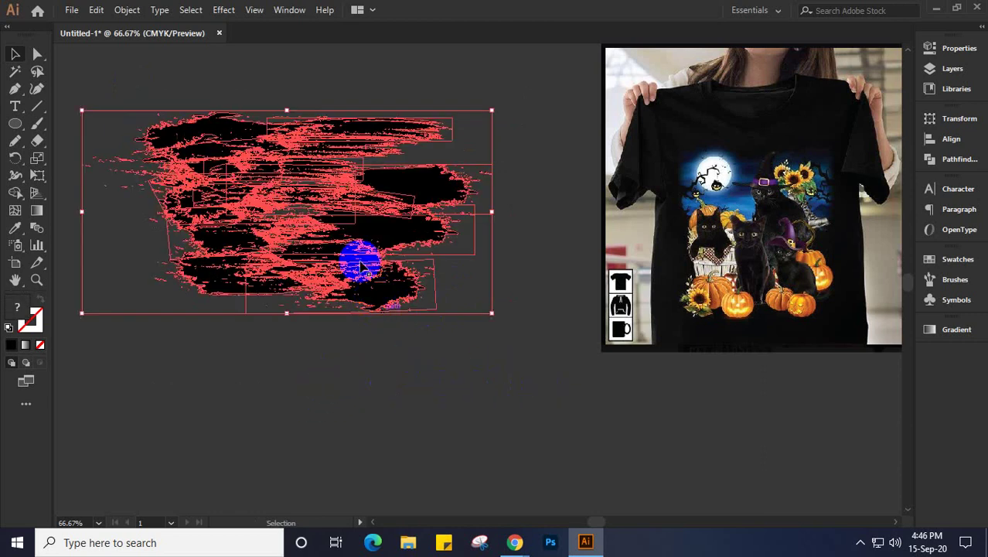
{"action": "right_click", "coordinate": [316, 231]}
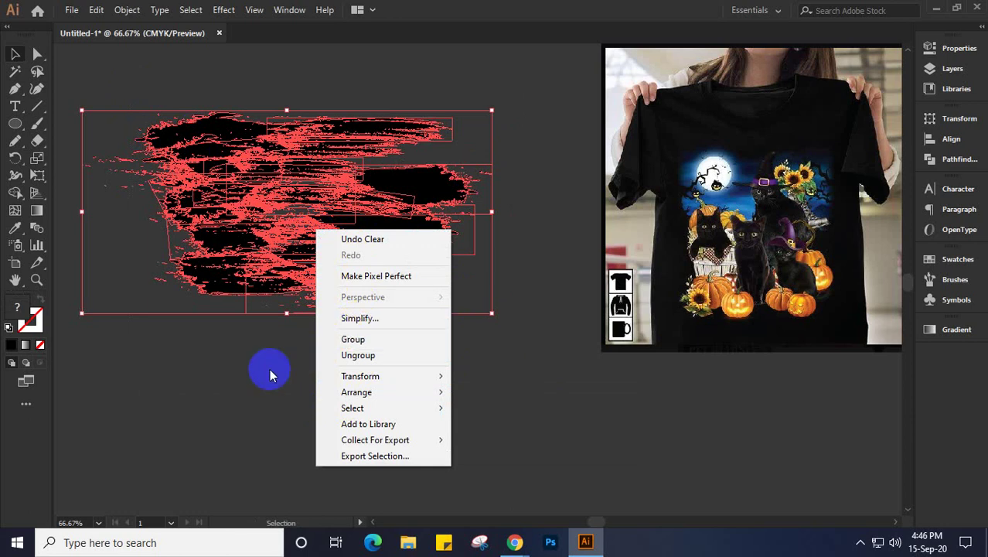
{"action": "left_click", "coordinate": [349, 355]}
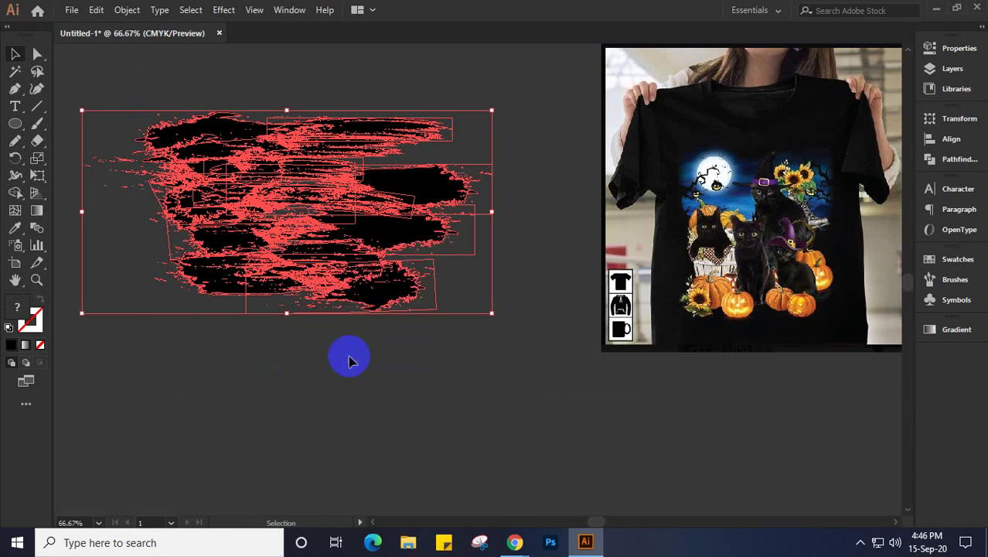
{"action": "right_click", "coordinate": [316, 258]}
{"action": "left_click", "coordinate": [356, 382]}
{"action": "right_click", "coordinate": [292, 238]}
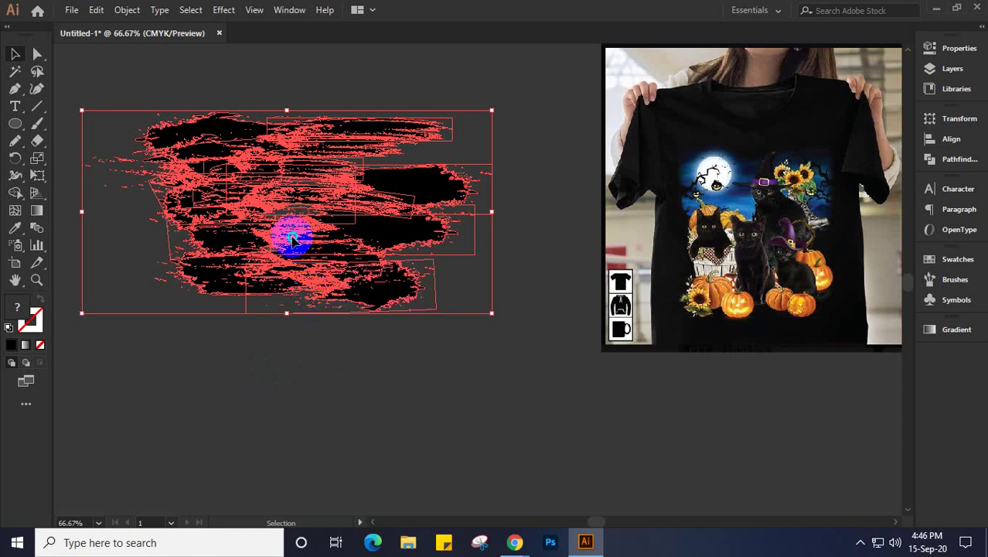
{"action": "left_click", "coordinate": [249, 364]}
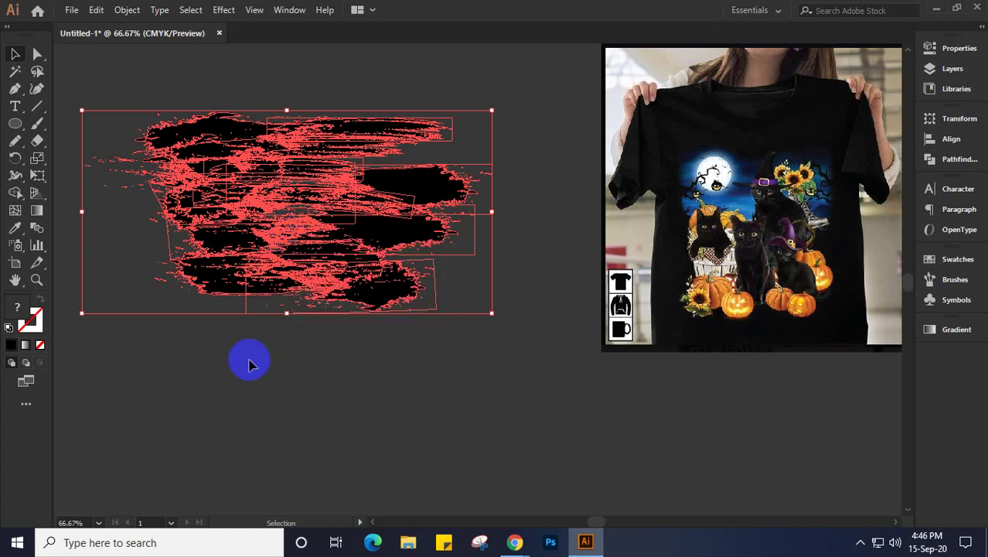
{"action": "left_click", "coordinate": [452, 400]}
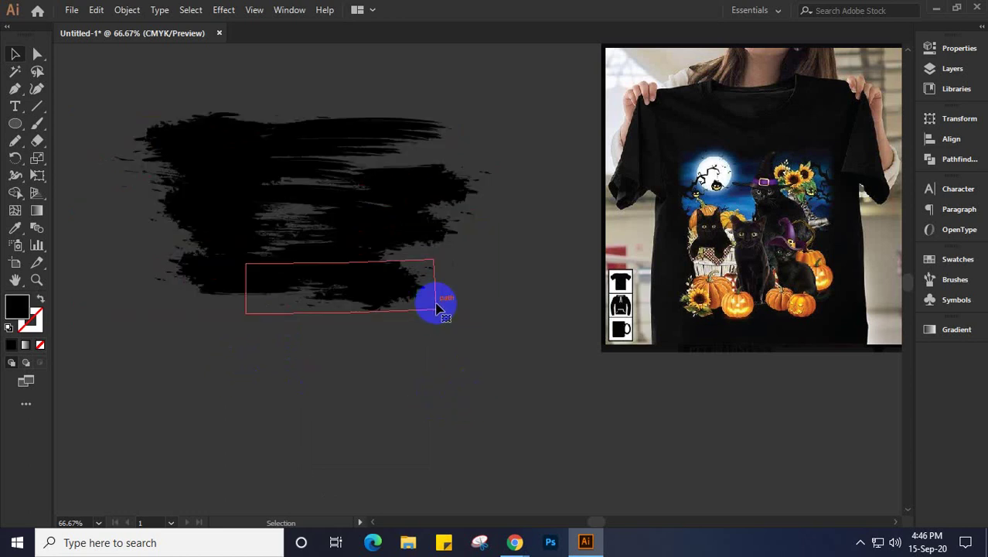
Step: Delete the unfilled boundary paths around the lower-right black stroke and the right-hand stroke just above it
{"action": "left_click", "coordinate": [398, 301]}
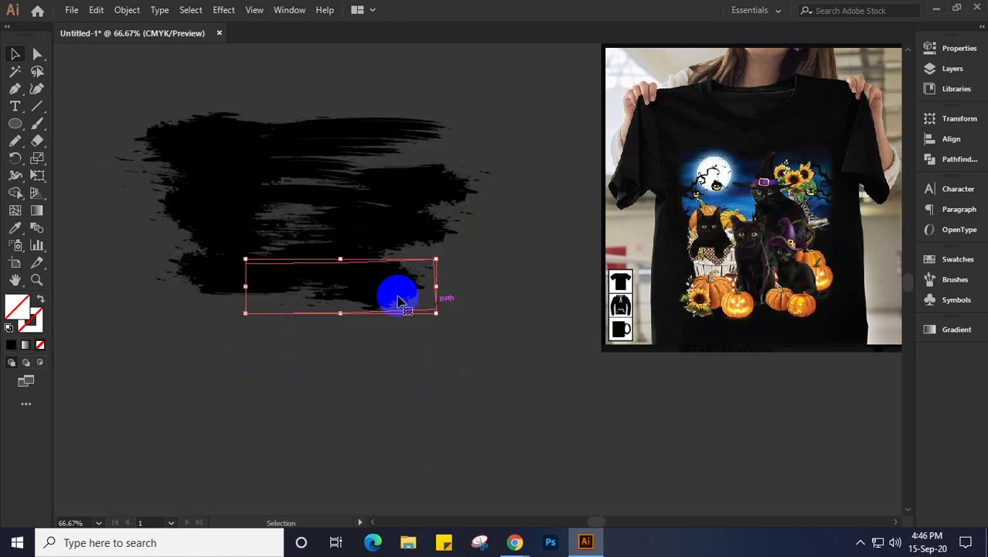
{"action": "left_click", "coordinate": [446, 246]}
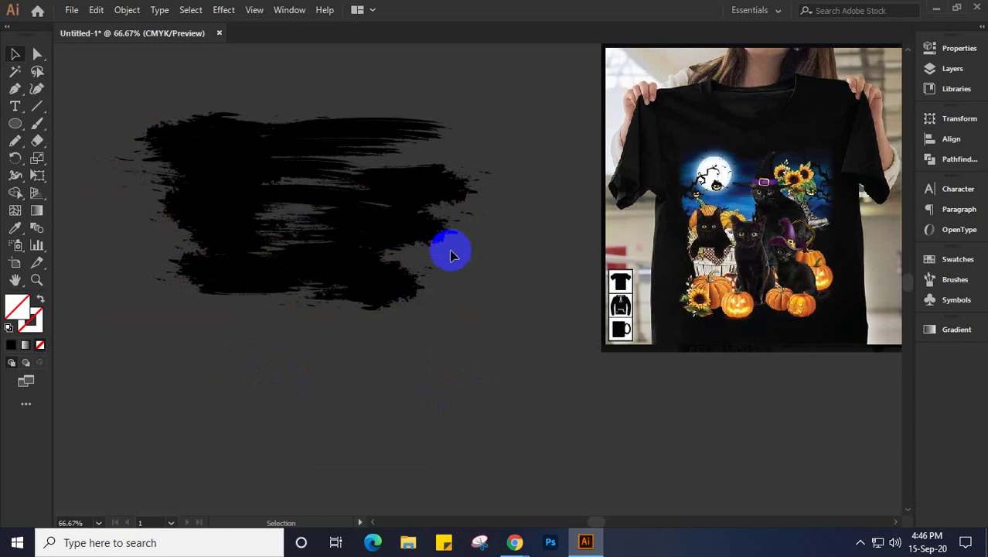
{"action": "left_click", "coordinate": [464, 206]}
{"action": "mouse_move", "coordinate": [466, 200]}
{"action": "left_mouse_down"}
{"action": "mouse_move", "coordinate": [456, 194]}
{"action": "mouse_move", "coordinate": [484, 226]}
{"action": "left_mouse_up"}
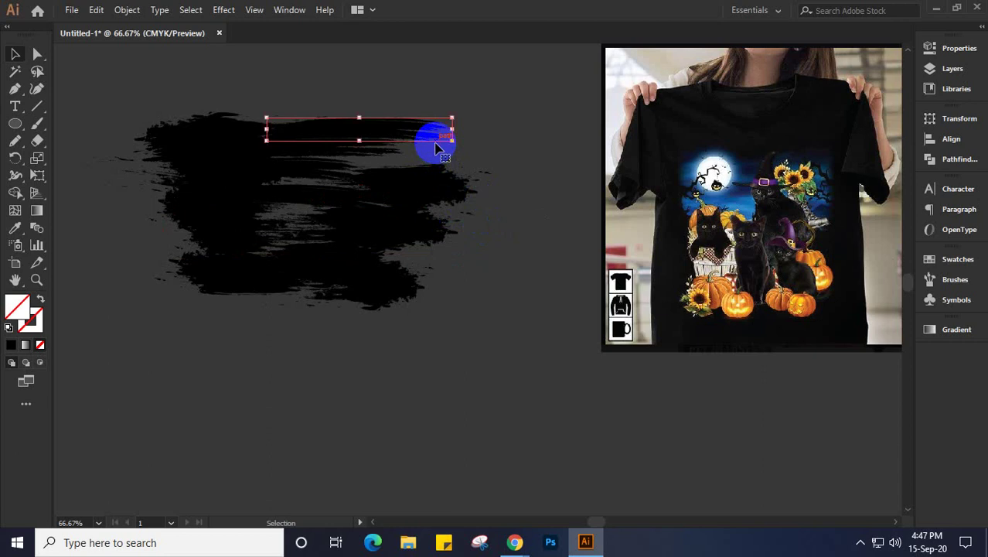
Step: Delete the unfilled boundary paths around the top streak, the middle-left stroke and the wide middle-right stroke
{"action": "mouse_move", "coordinate": [436, 147]}
{"action": "left_mouse_down"}
{"action": "mouse_move", "coordinate": [189, 174]}
{"action": "mouse_move", "coordinate": [160, 126]}
{"action": "mouse_move", "coordinate": [145, 173]}
{"action": "mouse_move", "coordinate": [152, 190]}
{"action": "left_mouse_up"}
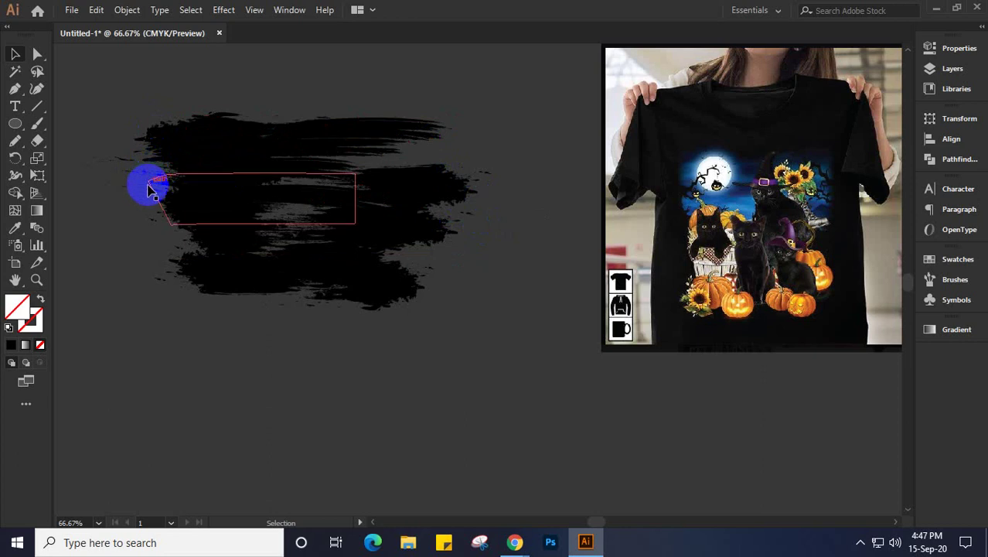
{"action": "left_click", "coordinate": [149, 189]}
{"action": "mouse_move", "coordinate": [149, 188]}
{"action": "left_mouse_down"}
{"action": "mouse_move", "coordinate": [189, 254]}
{"action": "mouse_move", "coordinate": [187, 294]}
{"action": "mouse_move", "coordinate": [280, 265]}
{"action": "mouse_move", "coordinate": [299, 210]}
{"action": "mouse_move", "coordinate": [295, 220]}
{"action": "left_mouse_up"}
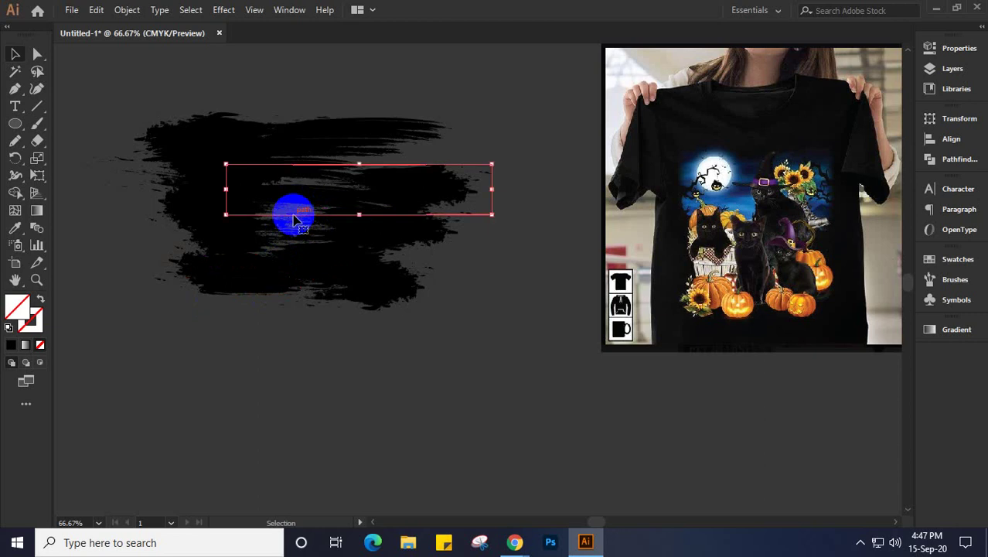
{"action": "key", "text": "ctrl+shift+a"}
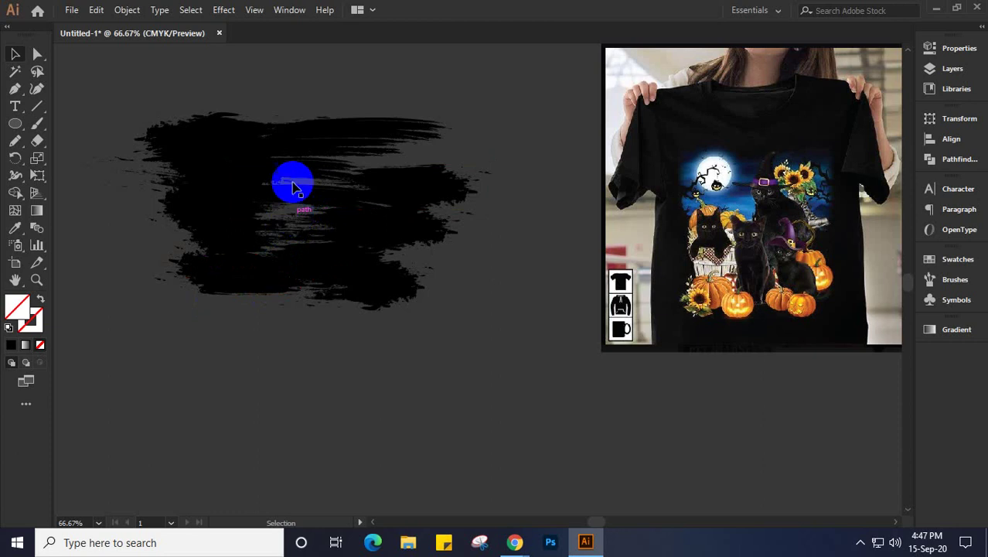
Step: Check the whole artwork for leftover outlines and delete the curved and rectangular unfilled boundary paths across its middle
{"action": "mouse_move", "coordinate": [308, 126]}
{"action": "left_mouse_down"}
{"action": "mouse_move", "coordinate": [318, 111]}
{"action": "mouse_move", "coordinate": [370, 138]}
{"action": "mouse_move", "coordinate": [414, 170]}
{"action": "mouse_move", "coordinate": [419, 187]}
{"action": "left_mouse_up"}
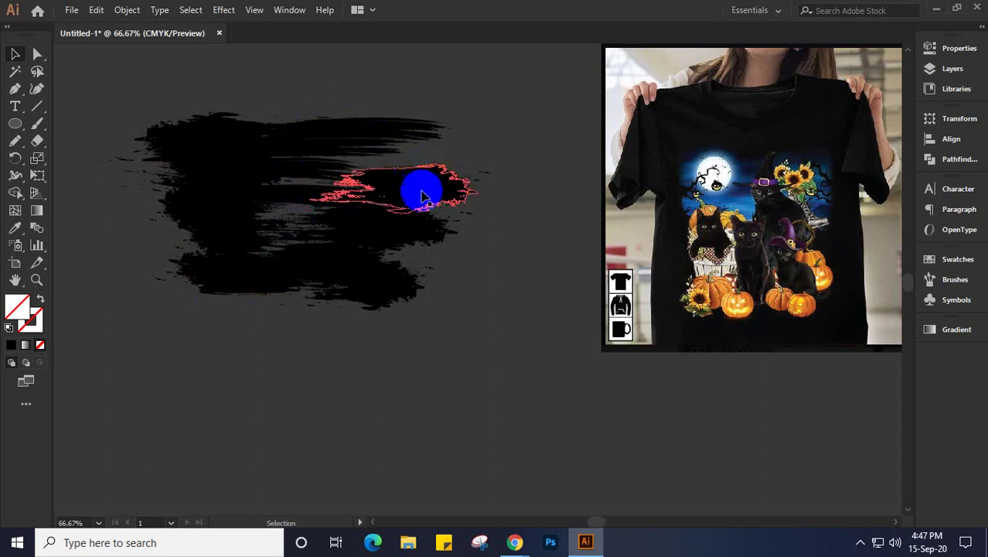
{"action": "left_click_drag", "start_coordinate": [392, 286], "coordinate": [391, 304]}
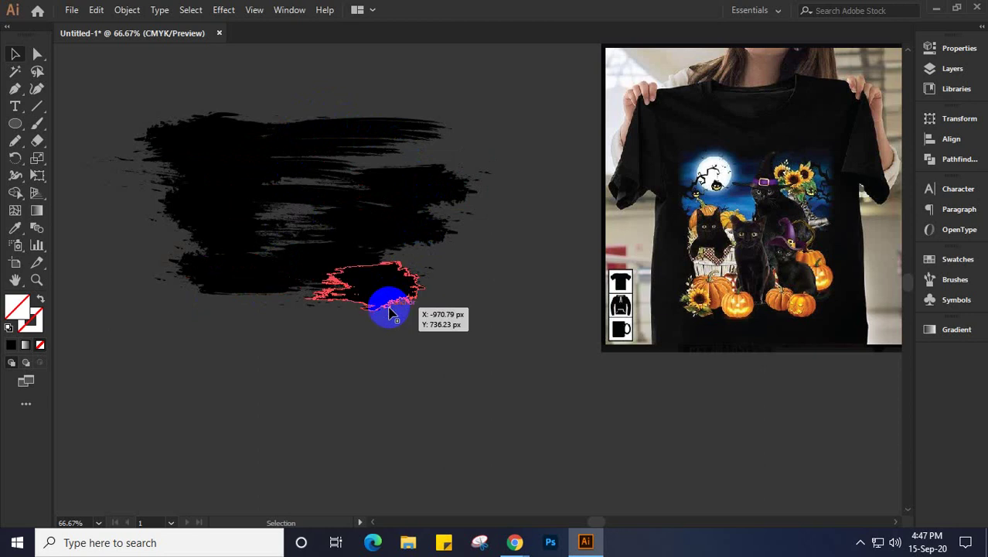
{"action": "mouse_move", "coordinate": [504, 381]}
{"action": "left_mouse_down"}
{"action": "mouse_move", "coordinate": [292, 167]}
{"action": "mouse_move", "coordinate": [120, 70]}
{"action": "left_mouse_up"}
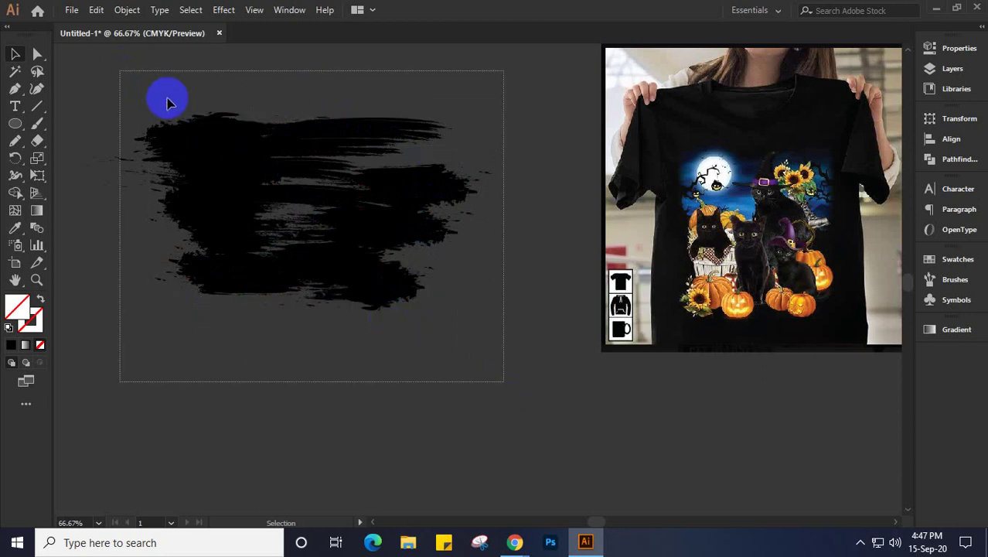
{"action": "left_click_drag", "start_coordinate": [168, 102], "coordinate": [166, 100]}
{"action": "left_click_drag", "start_coordinate": [209, 192], "coordinate": [311, 342]}
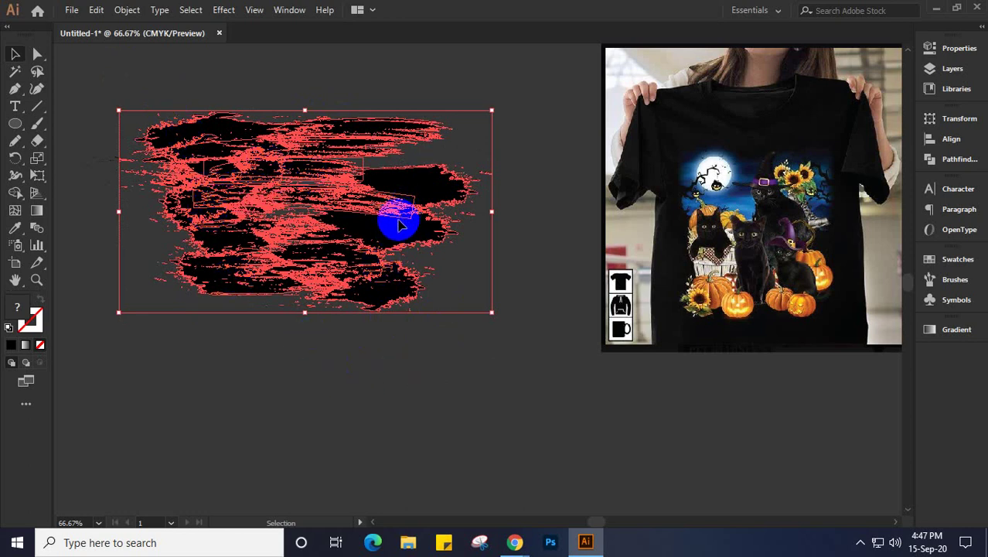
{"action": "key", "text": "ctrl+shift+a"}
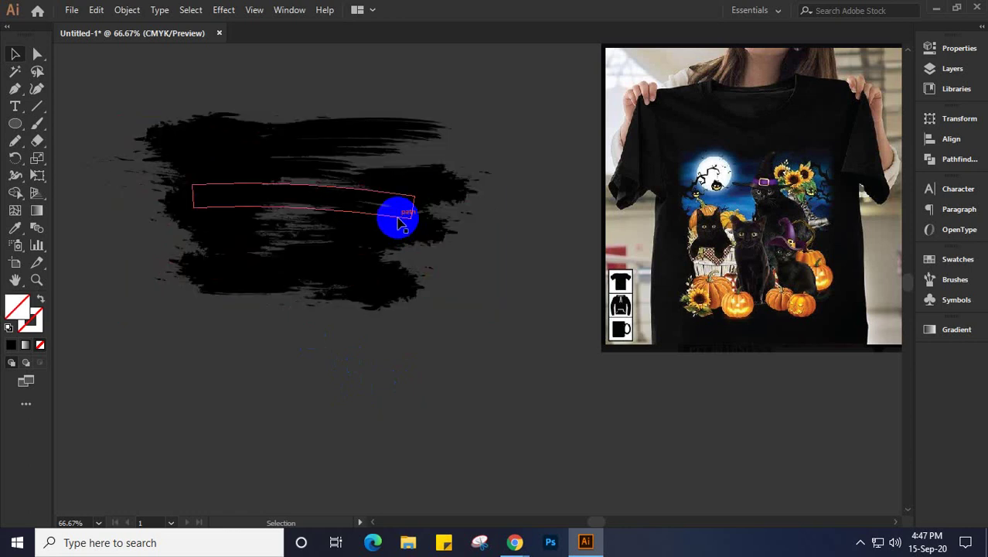
{"action": "left_click", "coordinate": [399, 222]}
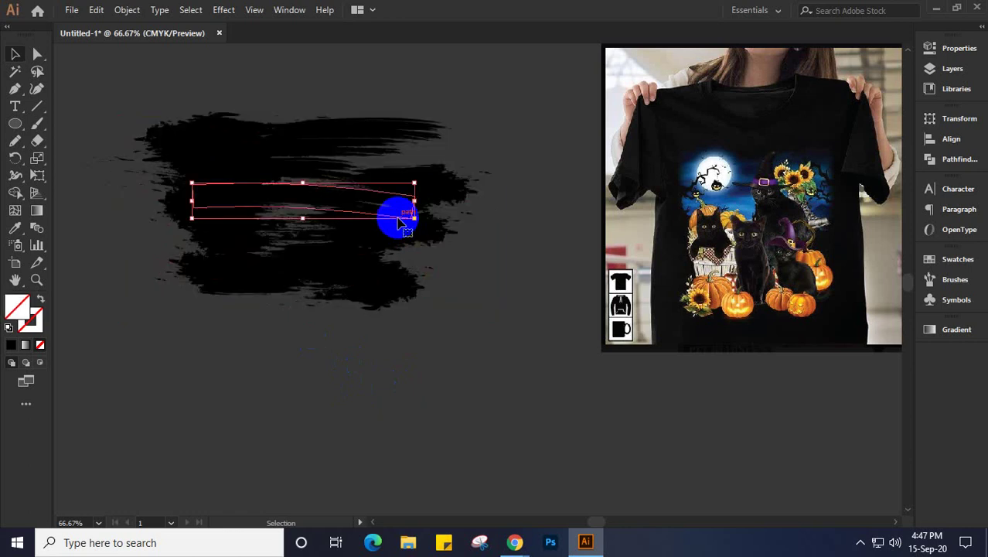
{"action": "left_click_drag", "start_coordinate": [375, 187], "coordinate": [358, 184]}
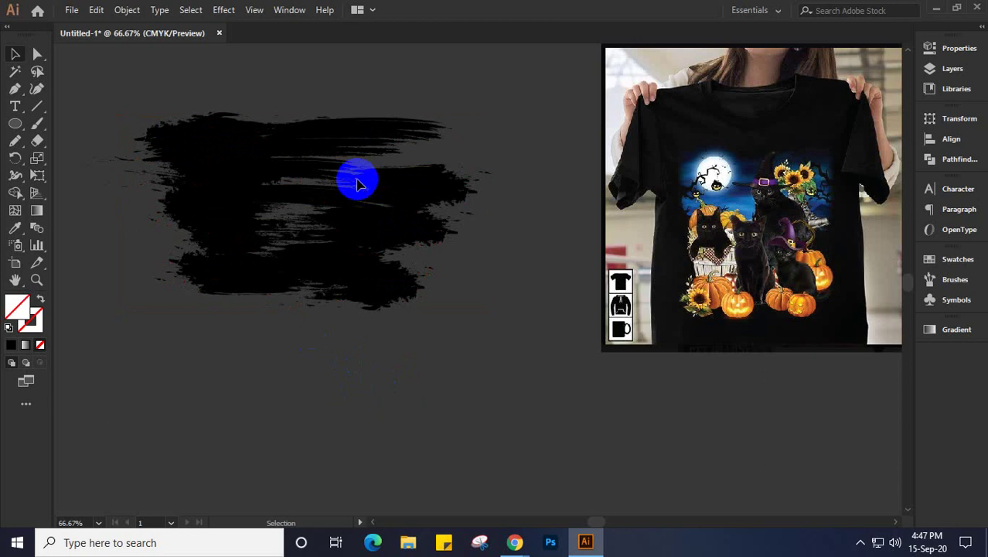
{"action": "left_click", "coordinate": [359, 185]}
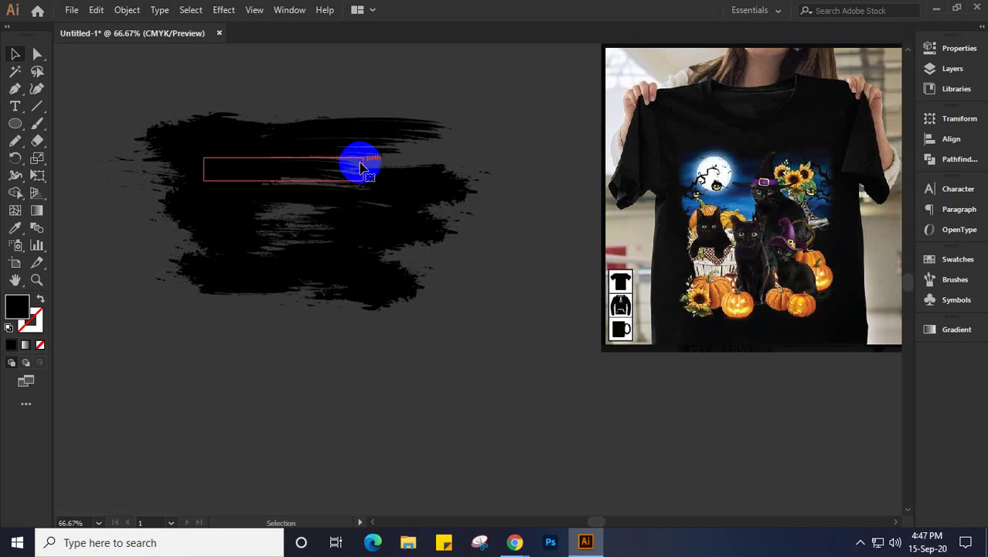
{"action": "left_click", "coordinate": [361, 167]}
{"action": "key", "text": "Delete"}
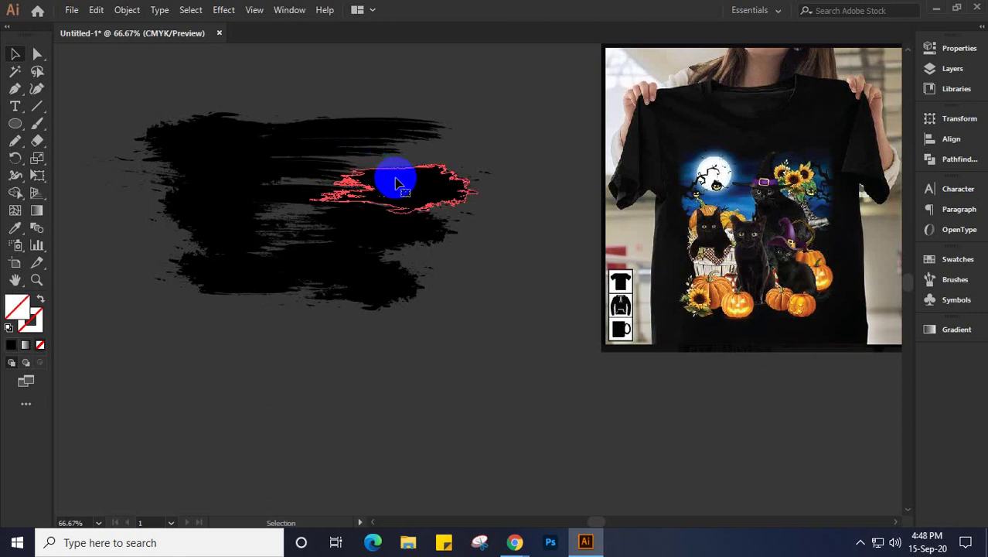
Step: Duplicate the middle-right brush stroke to fill the gaps in the centre and extend the artwork's lower-left edge
{"action": "left_click", "coordinate": [396, 183]}
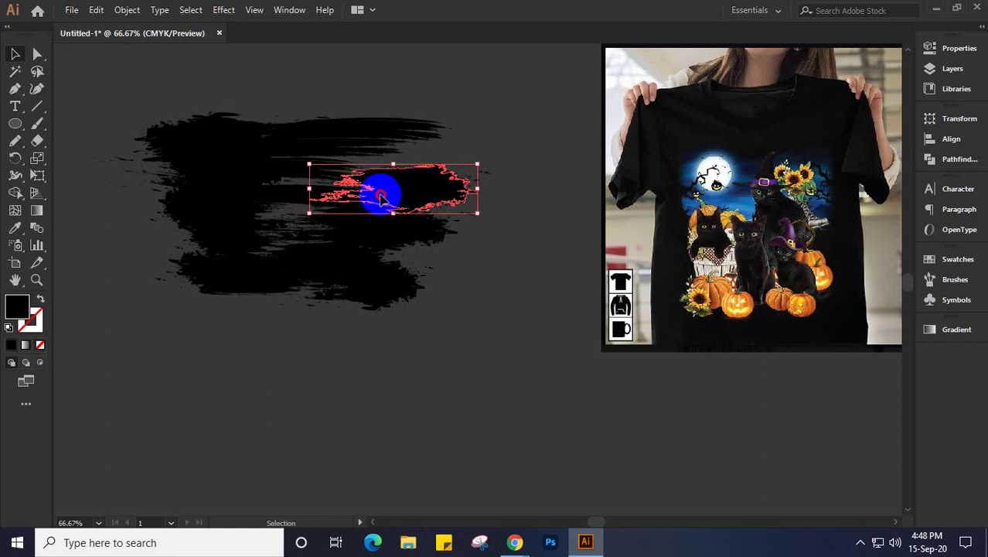
{"action": "mouse_move", "coordinate": [303, 197]}
{"action": "left_mouse_down"}
{"action": "mouse_move", "coordinate": [212, 227]}
{"action": "mouse_move", "coordinate": [222, 213]}
{"action": "mouse_move", "coordinate": [222, 224]}
{"action": "mouse_move", "coordinate": [222, 215]}
{"action": "mouse_move", "coordinate": [303, 199]}
{"action": "mouse_move", "coordinate": [313, 205]}
{"action": "mouse_move", "coordinate": [307, 245]}
{"action": "left_mouse_up"}
{"action": "mouse_move", "coordinate": [341, 161]}
{"action": "left_mouse_down"}
{"action": "mouse_move", "coordinate": [350, 220]}
{"action": "mouse_move", "coordinate": [375, 189]}
{"action": "mouse_move", "coordinate": [408, 192]}
{"action": "mouse_move", "coordinate": [203, 231]}
{"action": "mouse_move", "coordinate": [177, 248]}
{"action": "mouse_move", "coordinate": [186, 238]}
{"action": "left_mouse_up"}
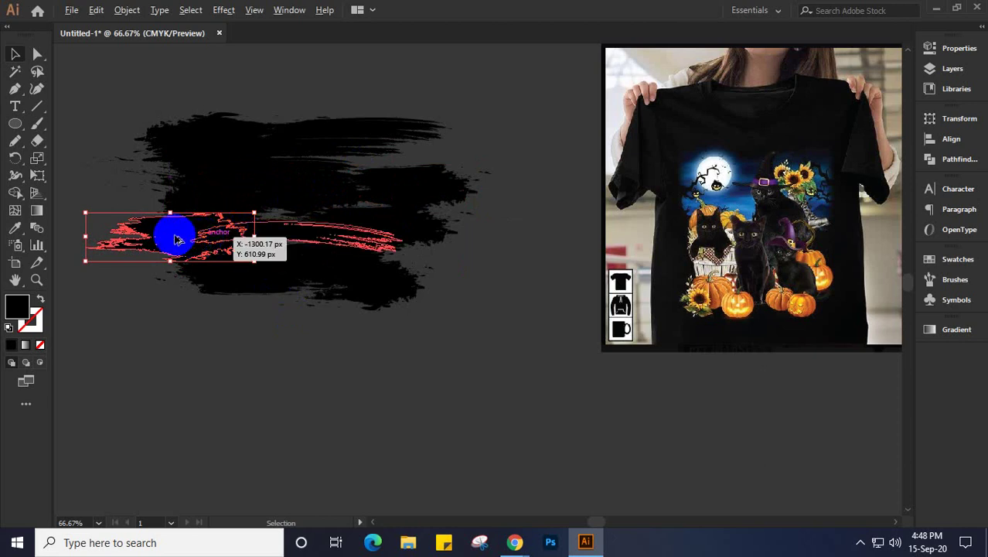
{"action": "mouse_move", "coordinate": [162, 238]}
{"action": "left_mouse_down"}
{"action": "mouse_move", "coordinate": [218, 301]}
{"action": "mouse_move", "coordinate": [188, 265]}
{"action": "mouse_move", "coordinate": [202, 287]}
{"action": "mouse_move", "coordinate": [198, 302]}
{"action": "left_mouse_up"}
{"action": "key", "text": "Escape"}
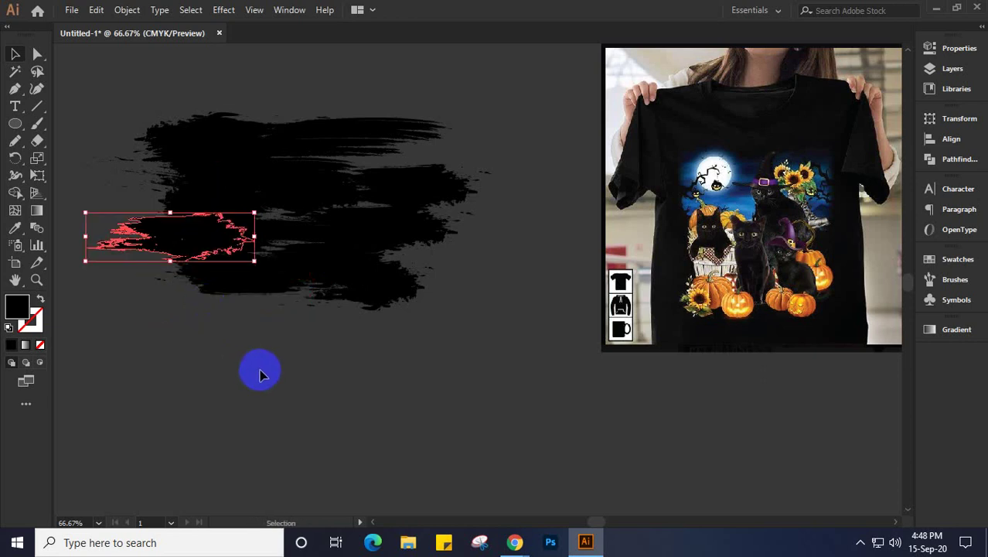
Step: Offset the upper-left black brush stroke slightly up and to the left
{"action": "left_click", "coordinate": [274, 367]}
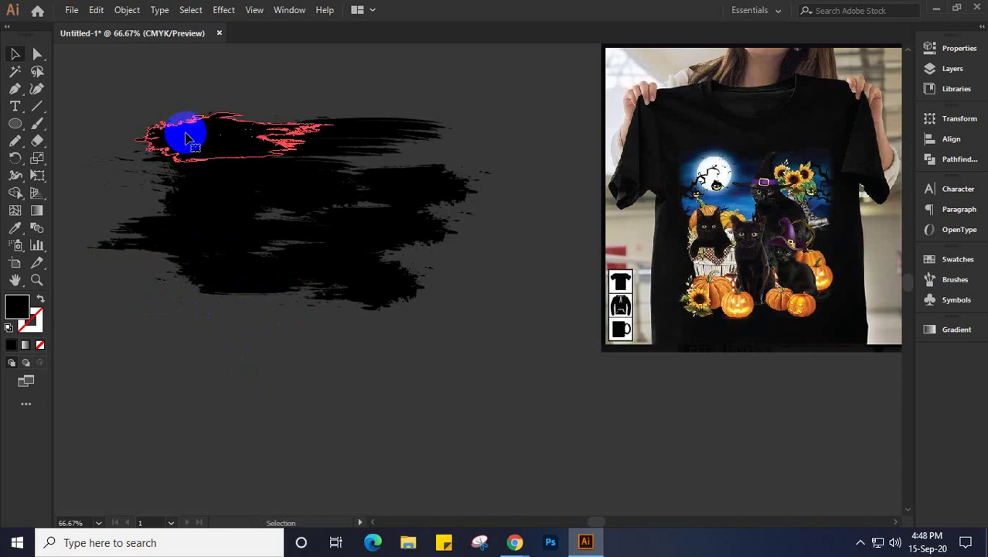
{"action": "mouse_move", "coordinate": [194, 137]}
{"action": "left_mouse_down"}
{"action": "mouse_move", "coordinate": [248, 170]}
{"action": "mouse_move", "coordinate": [375, 155]}
{"action": "mouse_move", "coordinate": [401, 148]}
{"action": "mouse_move", "coordinate": [407, 135]}
{"action": "mouse_move", "coordinate": [353, 150]}
{"action": "mouse_move", "coordinate": [364, 163]}
{"action": "mouse_move", "coordinate": [335, 149]}
{"action": "mouse_move", "coordinate": [379, 155]}
{"action": "mouse_move", "coordinate": [383, 174]}
{"action": "mouse_move", "coordinate": [379, 154]}
{"action": "mouse_move", "coordinate": [194, 135]}
{"action": "left_mouse_up"}
{"action": "key", "text": "a"}
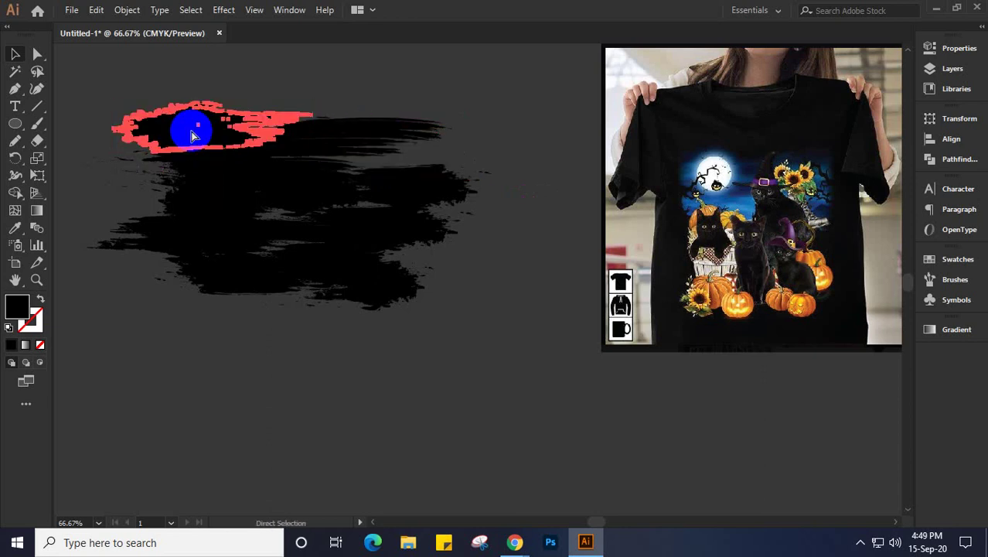
{"action": "key", "text": "v"}
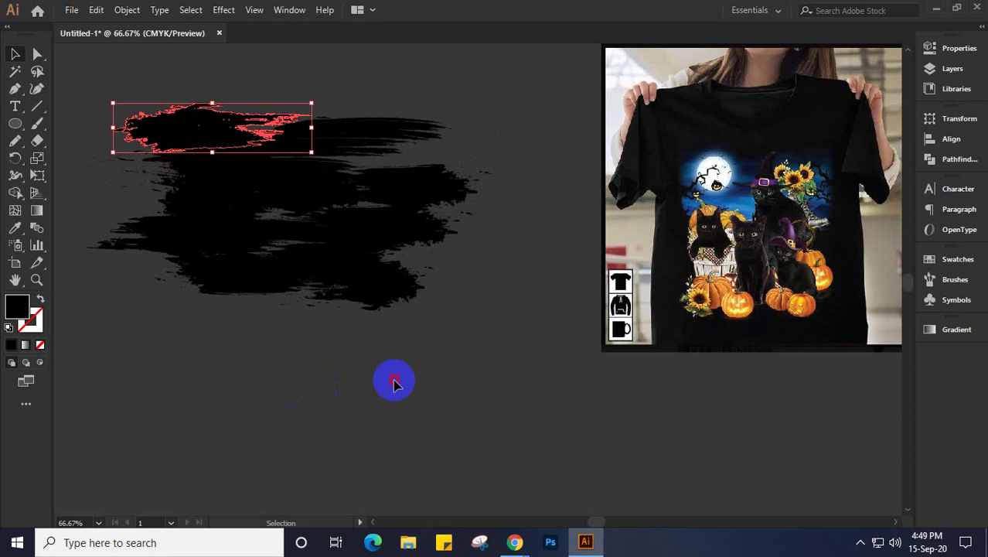
Step: Paste two copies of the upper-left brush stroke, placing one over the upper-right edge and one over the top edge left of centre
{"action": "key", "text": "a"}
{"action": "left_click", "coordinate": [394, 385]}
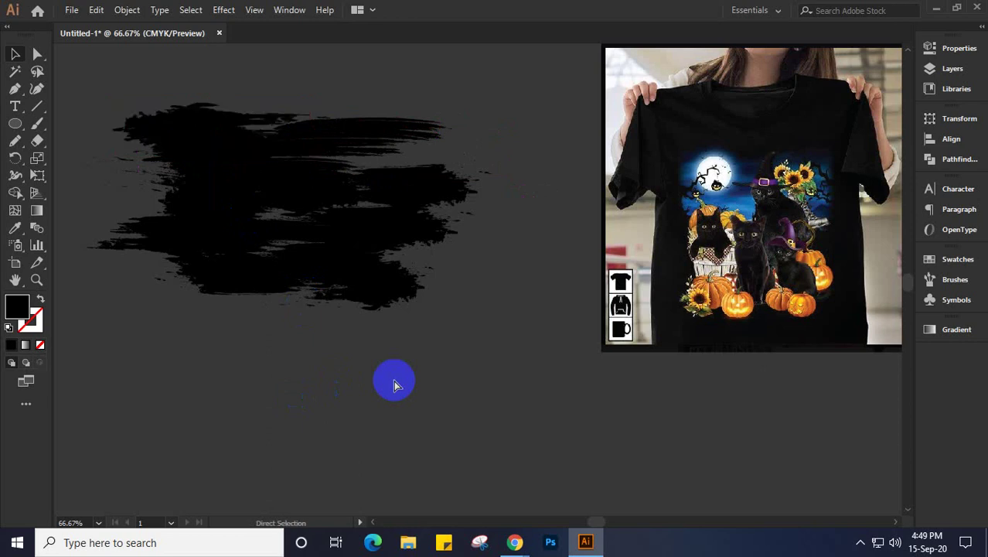
{"action": "key", "text": "ctrl+v"}
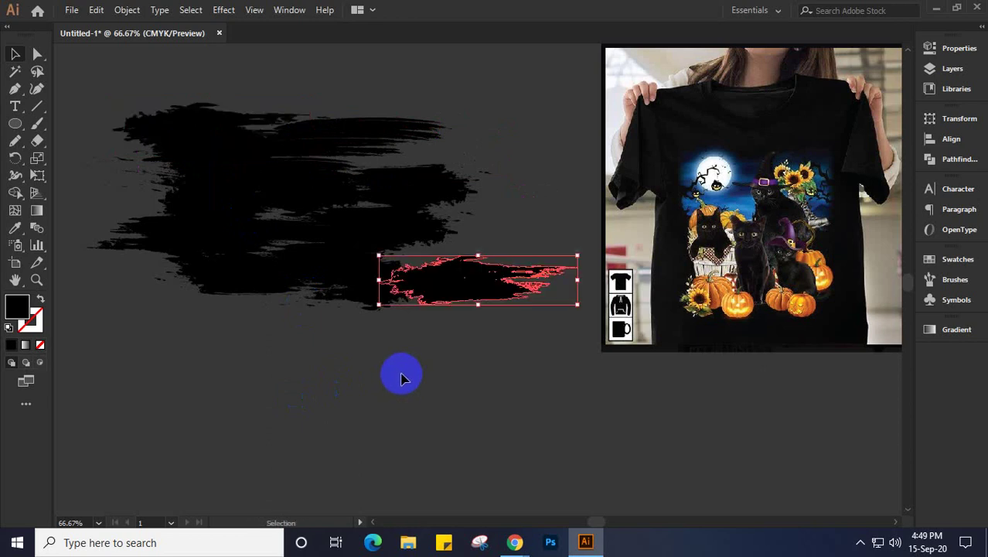
{"action": "mouse_move", "coordinate": [452, 280]}
{"action": "left_mouse_down"}
{"action": "mouse_move", "coordinate": [443, 232]}
{"action": "mouse_move", "coordinate": [389, 157]}
{"action": "left_mouse_up"}
{"action": "key", "text": "a"}
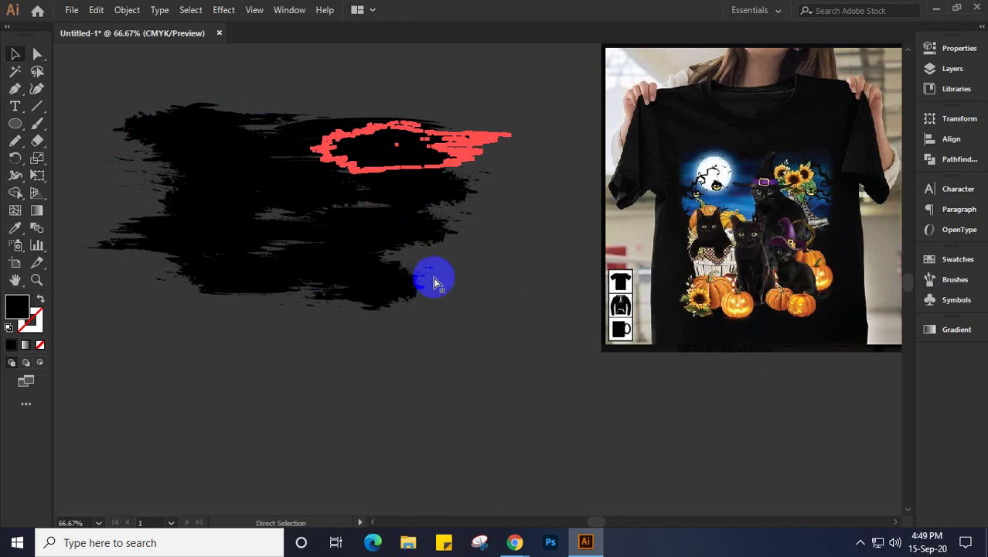
{"action": "key", "text": "ctrl+z"}
{"action": "key", "text": "v"}
{"action": "left_click_drag", "start_coordinate": [452, 283], "coordinate": [276, 129]}
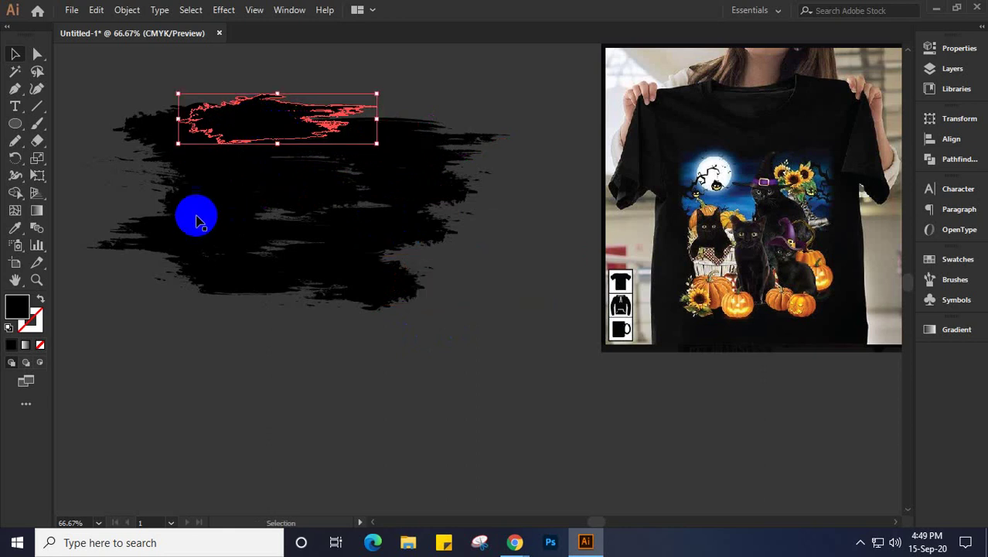
Step: Copy the lower-left brush stroke and place two duplicates along the artwork's top edge, right of centre and at its upper-right corner
{"action": "left_click", "coordinate": [226, 276]}
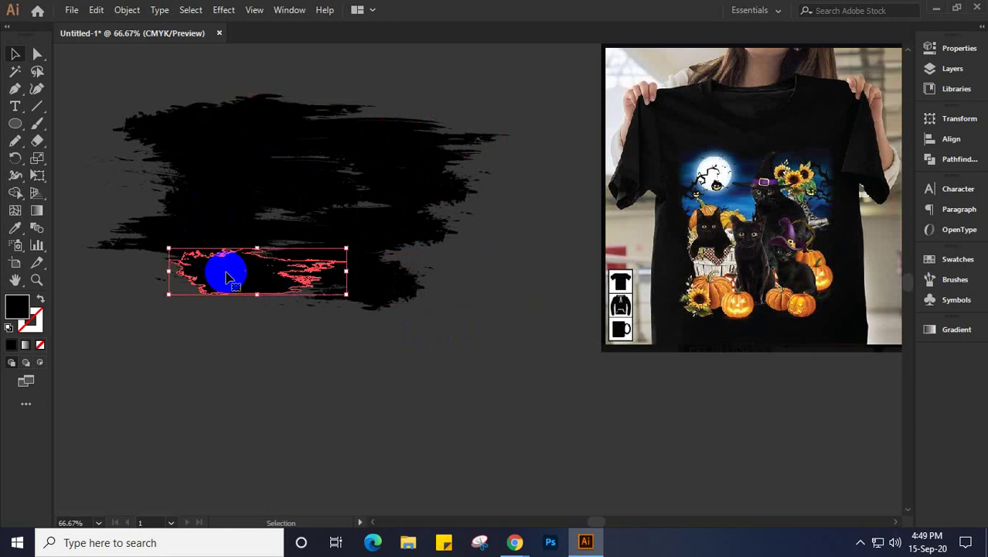
{"action": "left_click_drag", "start_coordinate": [227, 277], "coordinate": [336, 331]}
{"action": "key", "text": "v"}
{"action": "mouse_move", "coordinate": [441, 282]}
{"action": "left_mouse_down"}
{"action": "mouse_move", "coordinate": [346, 117]}
{"action": "mouse_move", "coordinate": [347, 130]}
{"action": "left_mouse_up"}
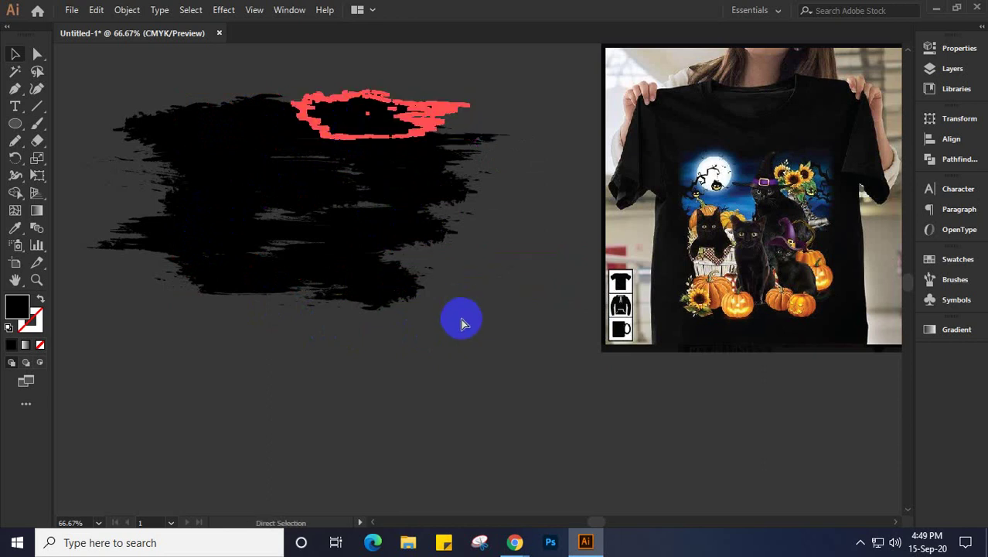
{"action": "key", "text": "ctrl+z"}
{"action": "mouse_move", "coordinate": [476, 283]}
{"action": "left_mouse_down"}
{"action": "mouse_move", "coordinate": [417, 127]}
{"action": "mouse_move", "coordinate": [424, 116]}
{"action": "mouse_move", "coordinate": [434, 131]}
{"action": "left_mouse_up"}
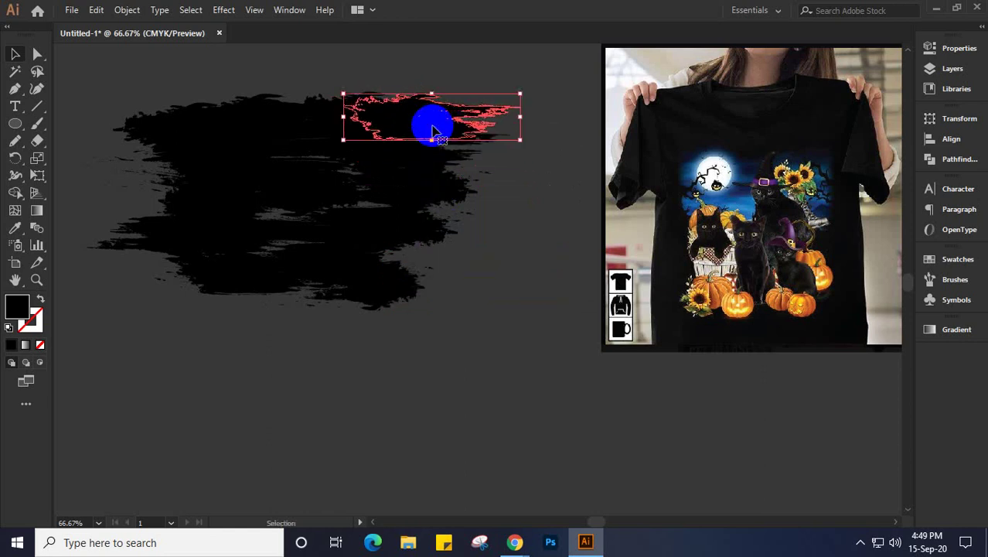
{"action": "key", "text": "a"}
Step: Paste two more copies of the stroke, one extending the right edge below mid-height and one filling the left edge's notch
{"action": "key", "text": "ctrl+z"}
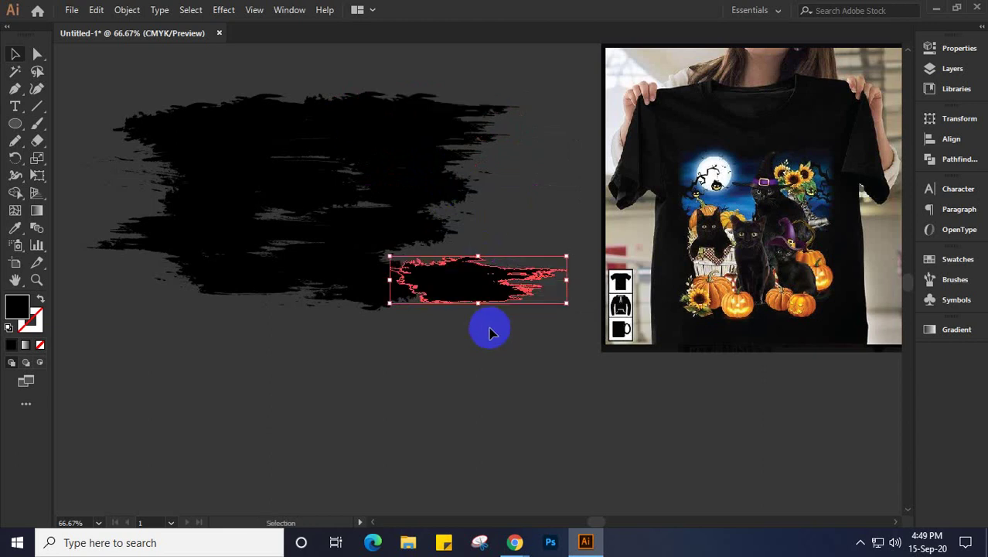
{"action": "mouse_move", "coordinate": [396, 281]}
{"action": "left_mouse_down"}
{"action": "mouse_move", "coordinate": [398, 233]}
{"action": "mouse_move", "coordinate": [419, 236]}
{"action": "left_mouse_up"}
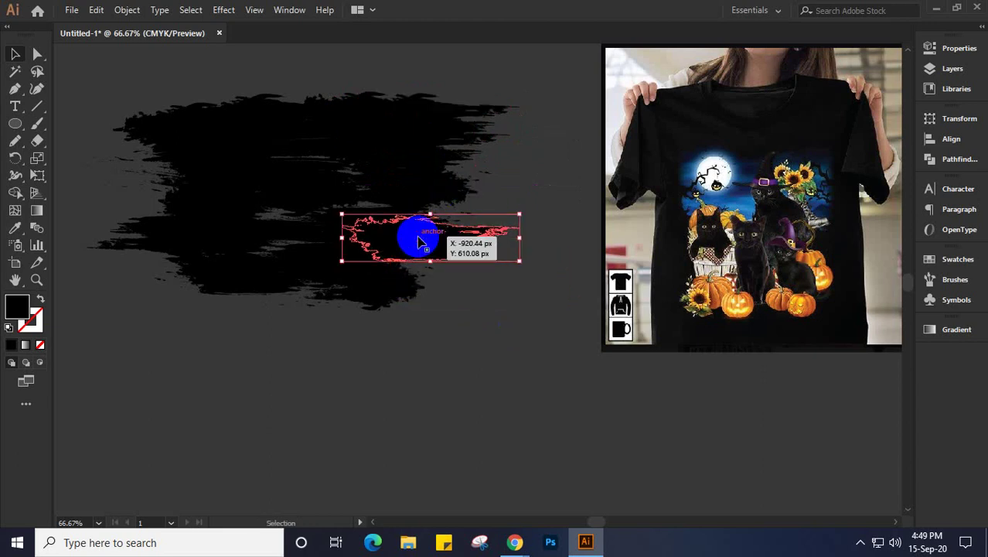
{"action": "key", "text": "a"}
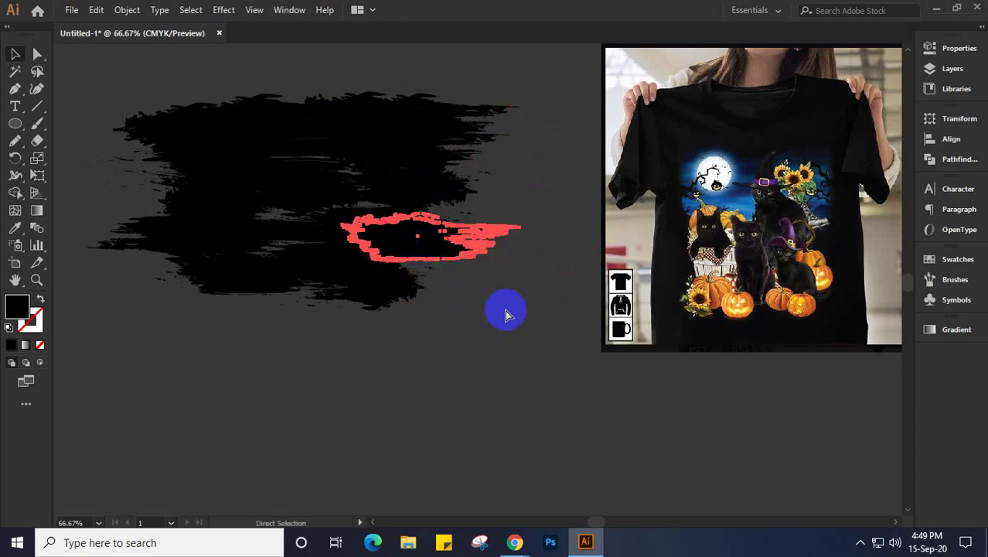
{"action": "key", "text": "ctrl+z"}
{"action": "mouse_move", "coordinate": [474, 280]}
{"action": "left_mouse_down"}
{"action": "mouse_move", "coordinate": [249, 215]}
{"action": "mouse_move", "coordinate": [248, 202]}
{"action": "mouse_move", "coordinate": [219, 195]}
{"action": "mouse_move", "coordinate": [229, 211]}
{"action": "left_mouse_up"}
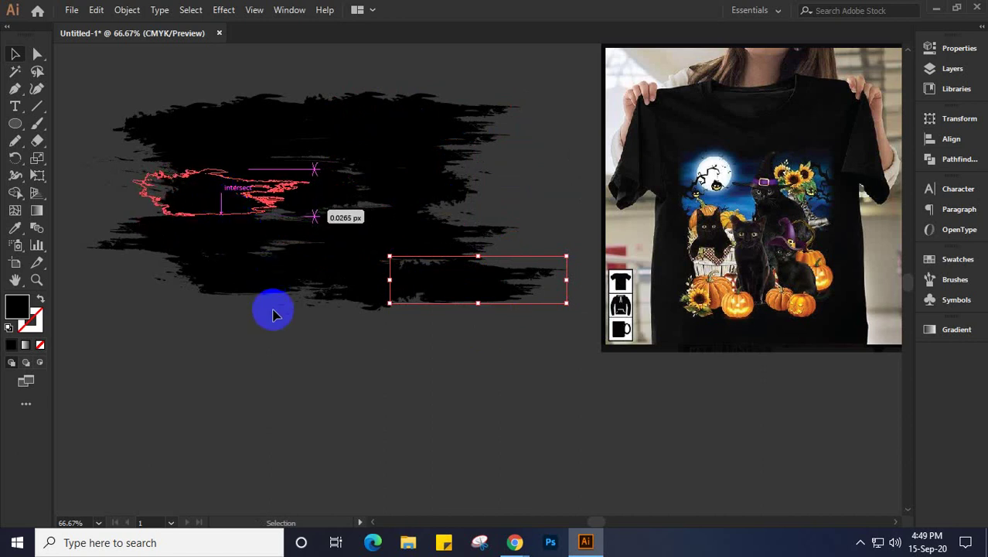
{"action": "key", "text": "a"}
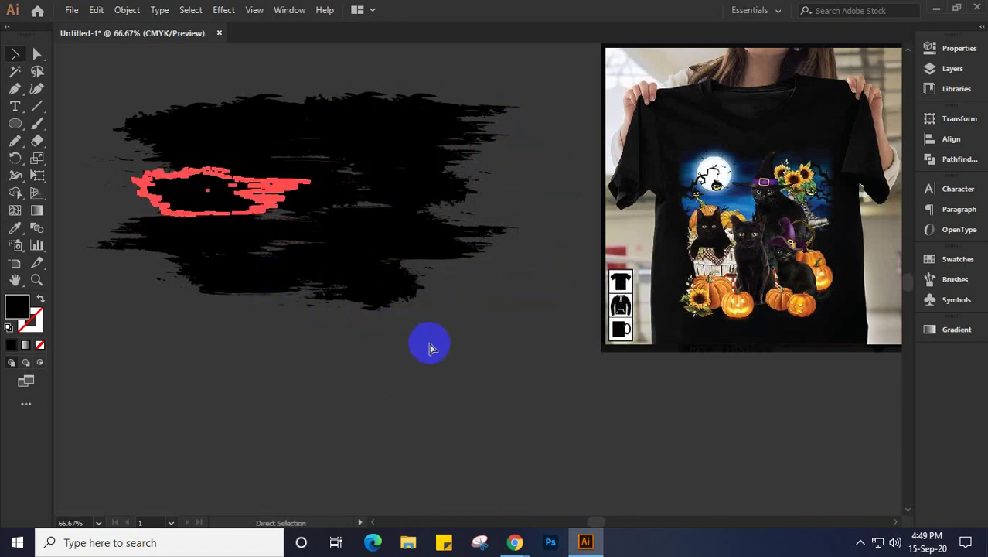
Step: Paste two further copies of the stroke along the artwork's bottom, one at the lower-left corner and one at the lower centre
{"action": "key", "text": "v"}
{"action": "key", "text": "ctrl+z"}
{"action": "mouse_move", "coordinate": [434, 294]}
{"action": "left_mouse_down"}
{"action": "mouse_move", "coordinate": [179, 299]}
{"action": "mouse_move", "coordinate": [198, 302]}
{"action": "left_mouse_up"}
{"action": "key", "text": "a"}
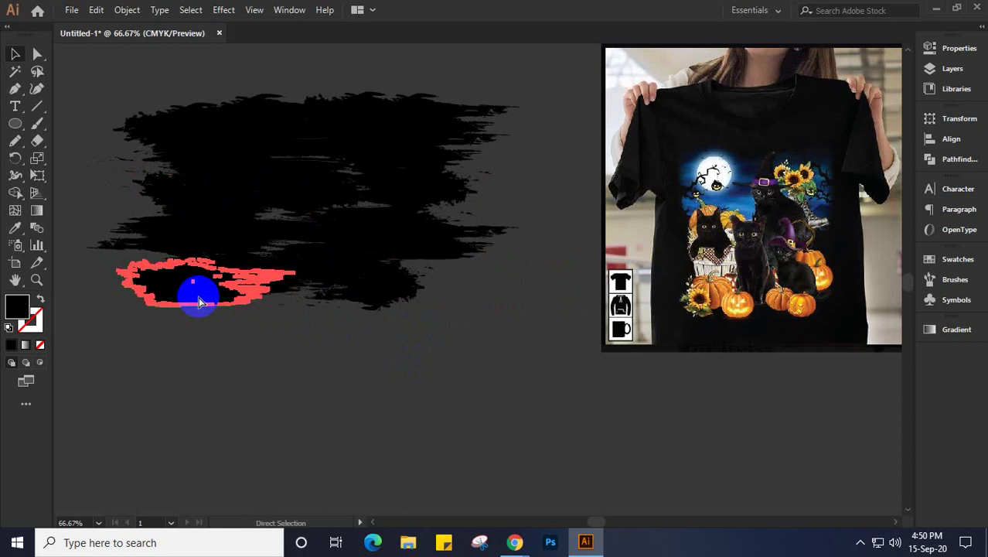
{"action": "key", "text": "v"}
{"action": "key", "text": "ctrl+z"}
{"action": "left_click_drag", "start_coordinate": [457, 298], "coordinate": [274, 288]}
{"action": "key", "text": "a"}
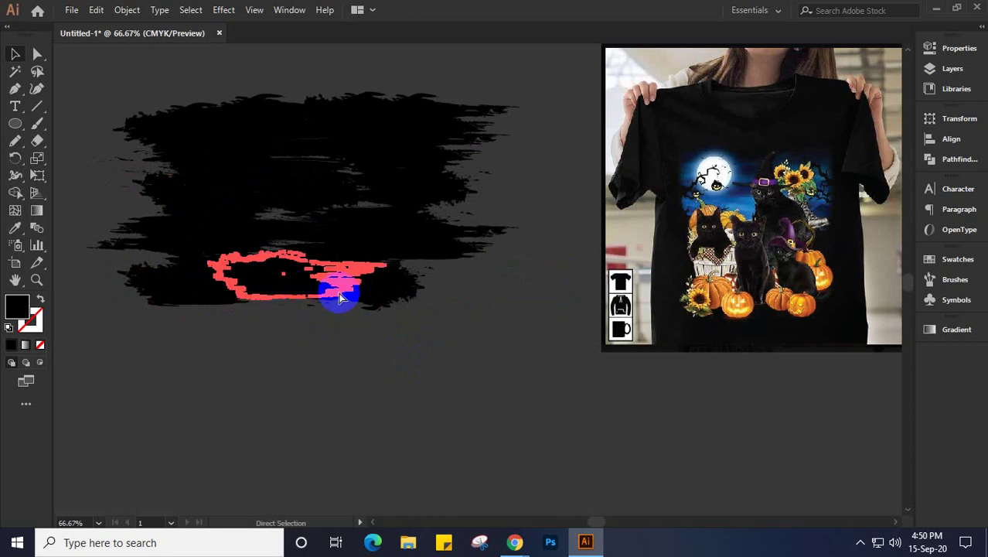
Step: Paste another copy of the stroke over the lower-right area to extend the artwork's right edge
{"action": "key", "text": "v"}
{"action": "key", "text": "ctrl+z"}
{"action": "left_click_drag", "start_coordinate": [409, 272], "coordinate": [394, 276]}
{"action": "key", "text": "a"}
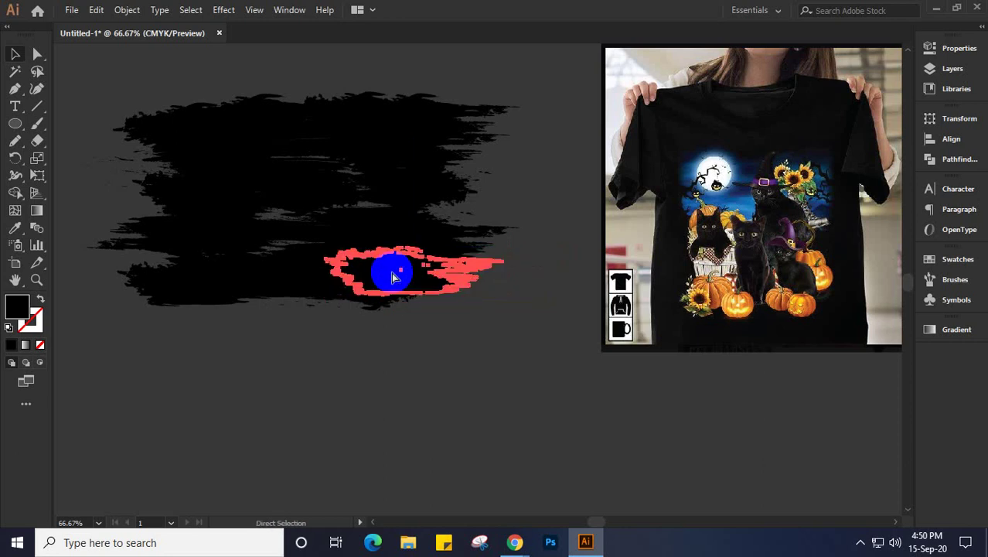
{"action": "left_click_drag", "start_coordinate": [450, 300], "coordinate": [284, 252]}
{"action": "left_click_drag", "start_coordinate": [283, 252], "coordinate": [465, 286]}
{"action": "mouse_move", "coordinate": [392, 282]}
{"action": "left_mouse_down"}
{"action": "mouse_move", "coordinate": [313, 243]}
{"action": "mouse_move", "coordinate": [293, 216]}
{"action": "mouse_move", "coordinate": [518, 296]}
{"action": "mouse_move", "coordinate": [466, 291]}
{"action": "mouse_move", "coordinate": [360, 212]}
{"action": "mouse_move", "coordinate": [480, 286]}
{"action": "mouse_move", "coordinate": [375, 233]}
{"action": "mouse_move", "coordinate": [325, 176]}
{"action": "mouse_move", "coordinate": [326, 157]}
{"action": "mouse_move", "coordinate": [346, 216]}
{"action": "mouse_move", "coordinate": [291, 311]}
{"action": "left_mouse_up"}
Step: Select the whole brush-stroke artwork, try to expand it, and apply the Pathfinder Unite operation to merge the strokes
{"action": "left_click_drag", "start_coordinate": [93, 75], "coordinate": [549, 359]}
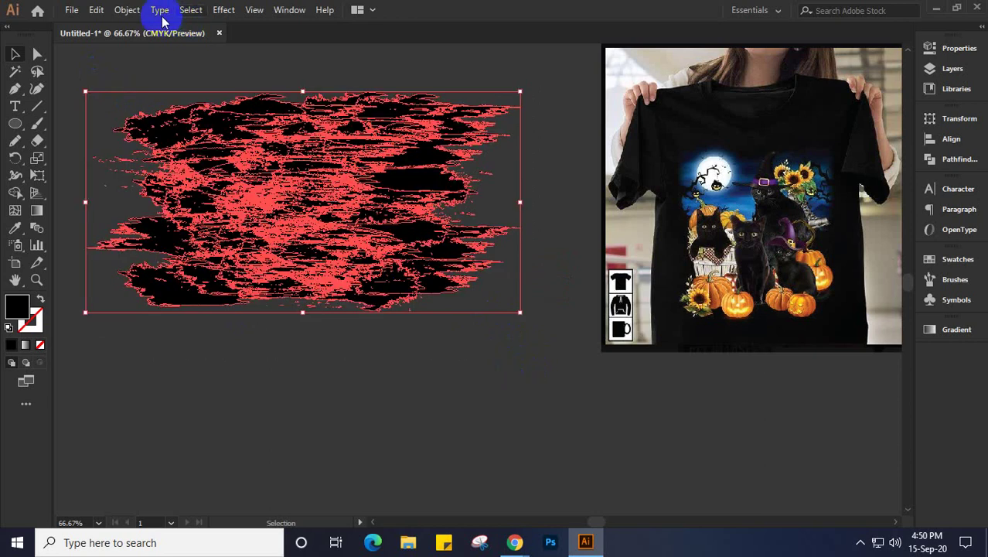
{"action": "left_click", "coordinate": [127, 10]}
{"action": "left_click", "coordinate": [179, 176]}
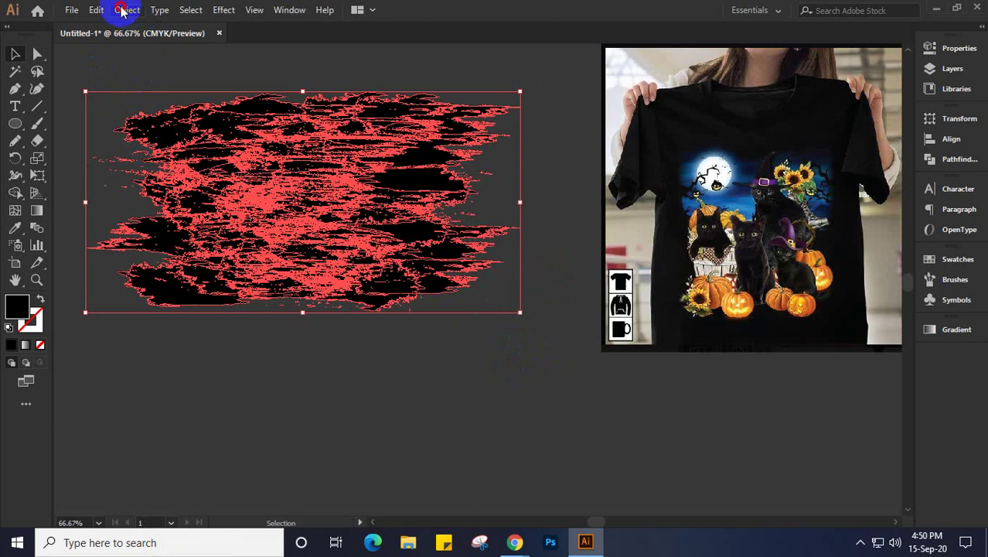
{"action": "left_click", "coordinate": [127, 10]}
{"action": "left_click", "coordinate": [198, 182]}
{"action": "left_click", "coordinate": [127, 10]}
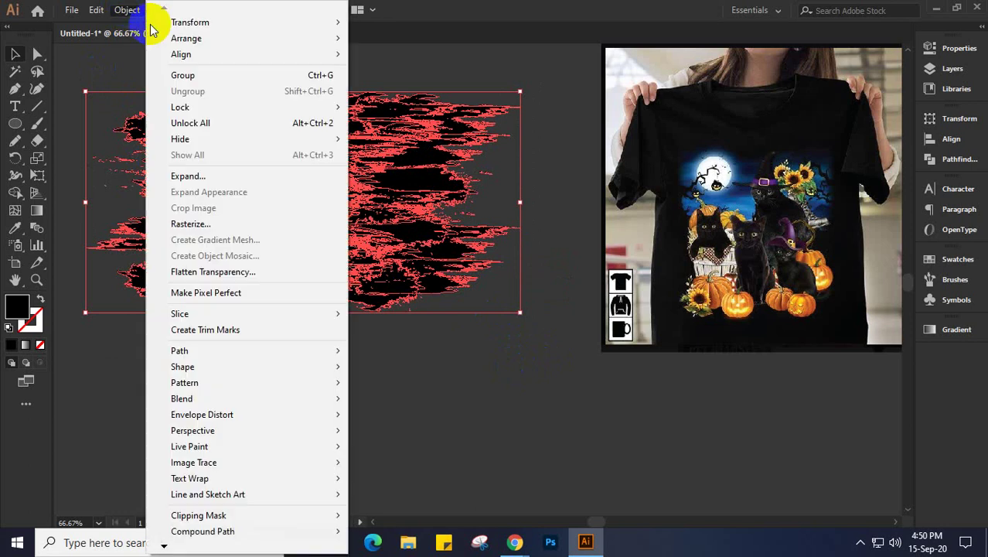
{"action": "left_click", "coordinate": [194, 179]}
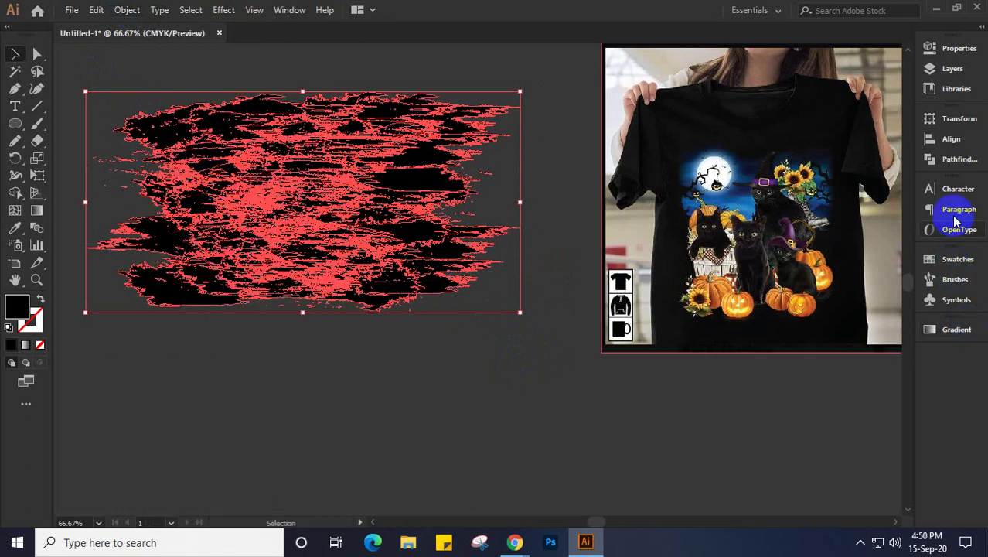
{"action": "left_click", "coordinate": [956, 160]}
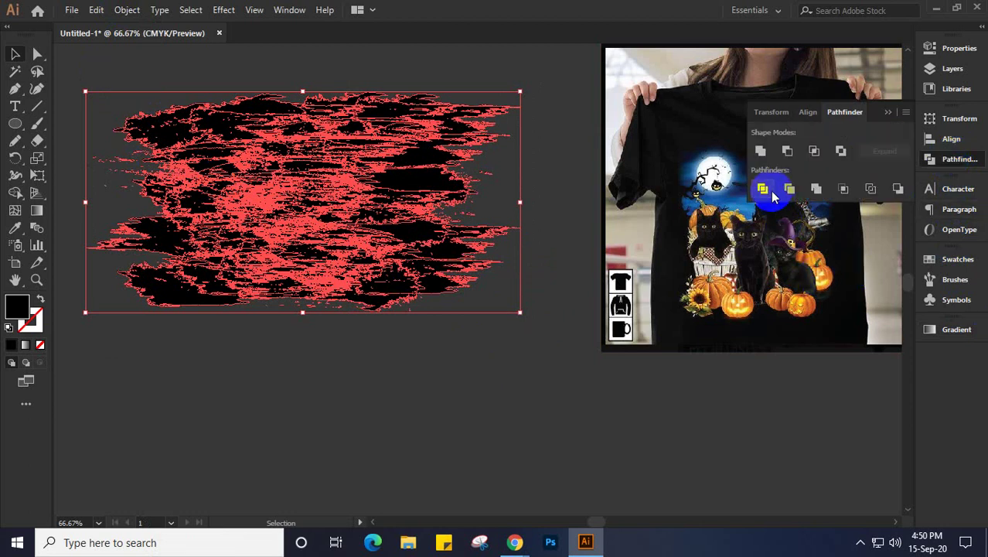
{"action": "left_click", "coordinate": [760, 152]}
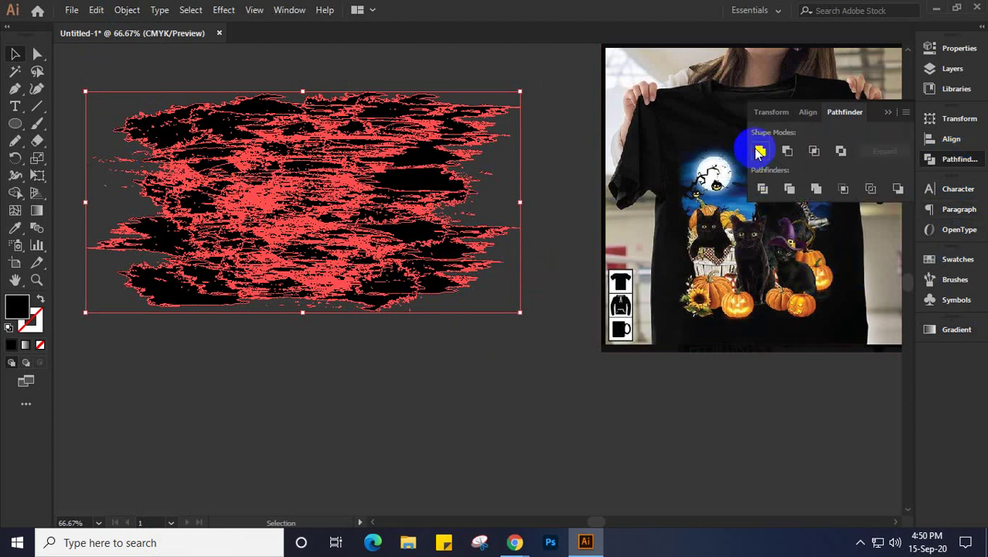
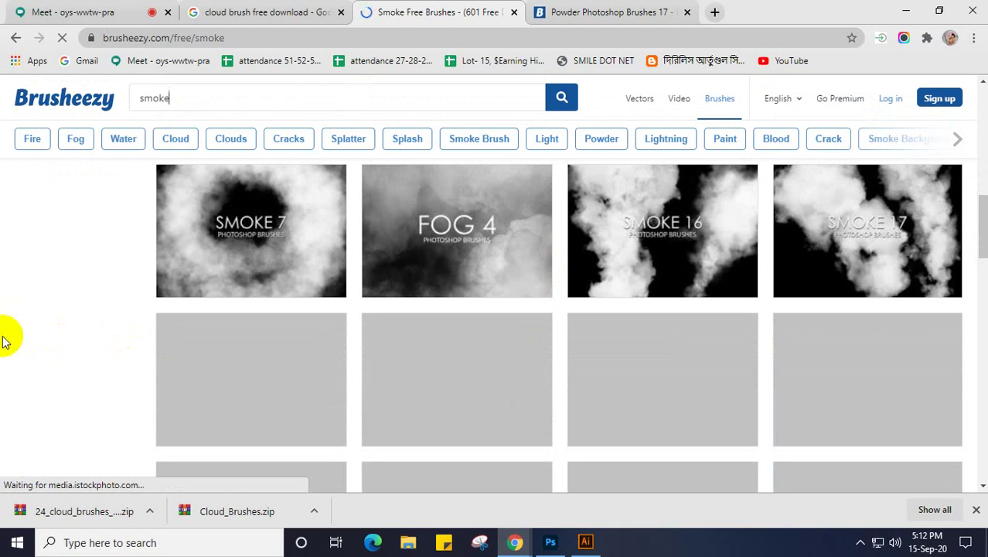
Step: Browse the Brusheezy smoke results in the web browser for a brush set suited to the T-shirt background
{"action": "scroll", "coordinate": [4, 340], "scroll_direction": "up", "scroll_amount": 2}
{"action": "scroll", "coordinate": [4, 340], "scroll_direction": "up", "scroll_amount": 1}
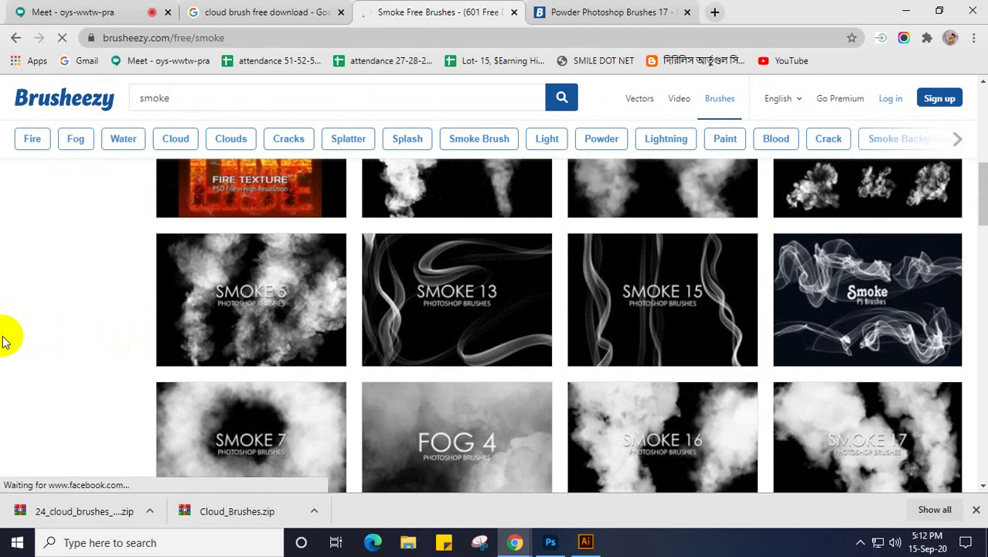
{"action": "scroll", "coordinate": [4, 341], "scroll_direction": "down", "scroll_amount": 5}
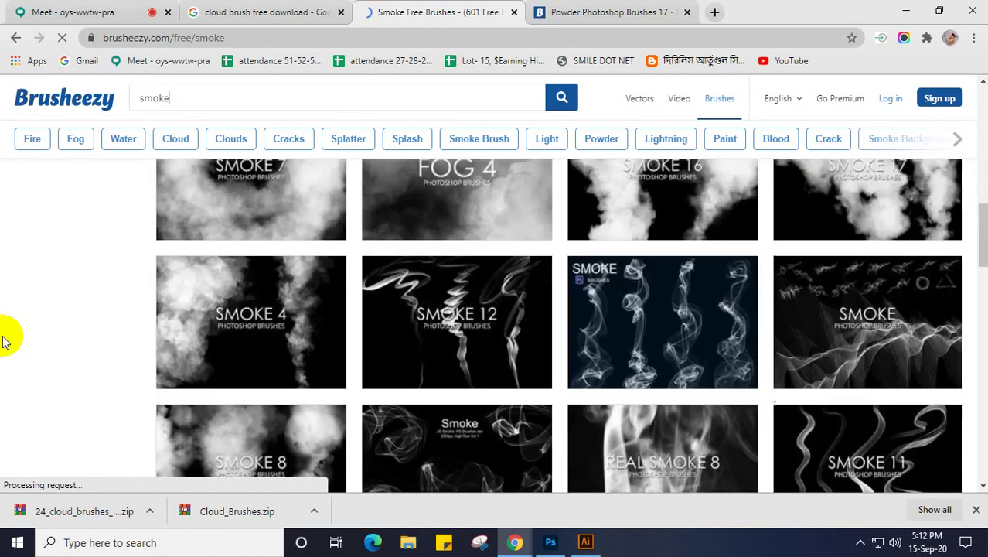
{"action": "scroll", "coordinate": [4, 340], "scroll_direction": "down", "scroll_amount": 5}
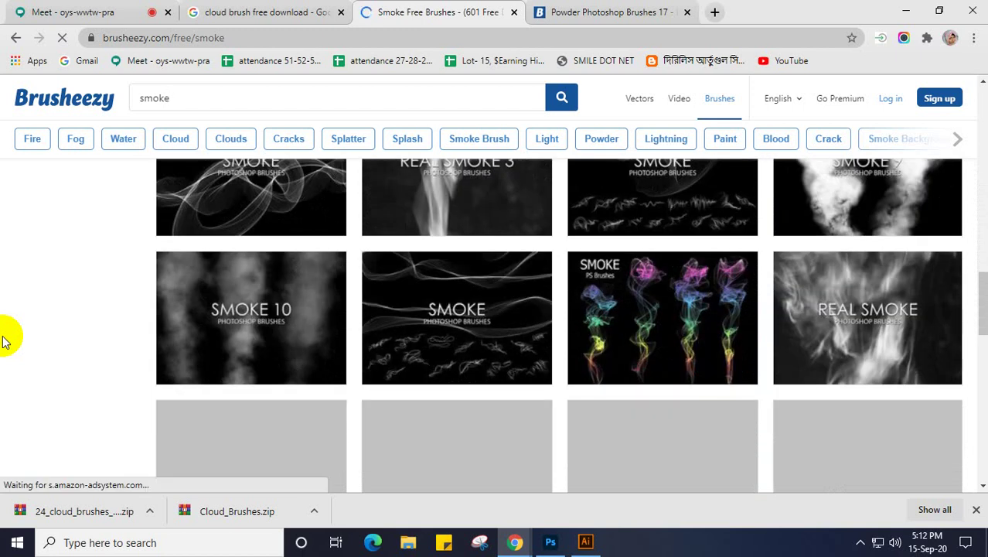
{"action": "scroll", "coordinate": [3, 340], "scroll_direction": "down", "scroll_amount": 5}
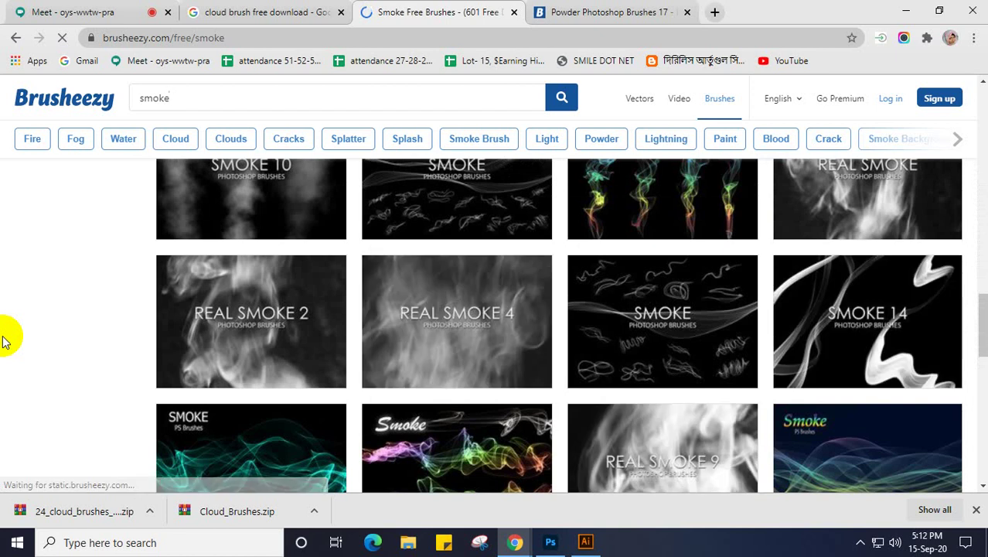
{"action": "scroll", "coordinate": [4, 340], "scroll_direction": "down", "scroll_amount": 1}
{"action": "scroll", "coordinate": [4, 340], "scroll_direction": "down", "scroll_amount": 1}
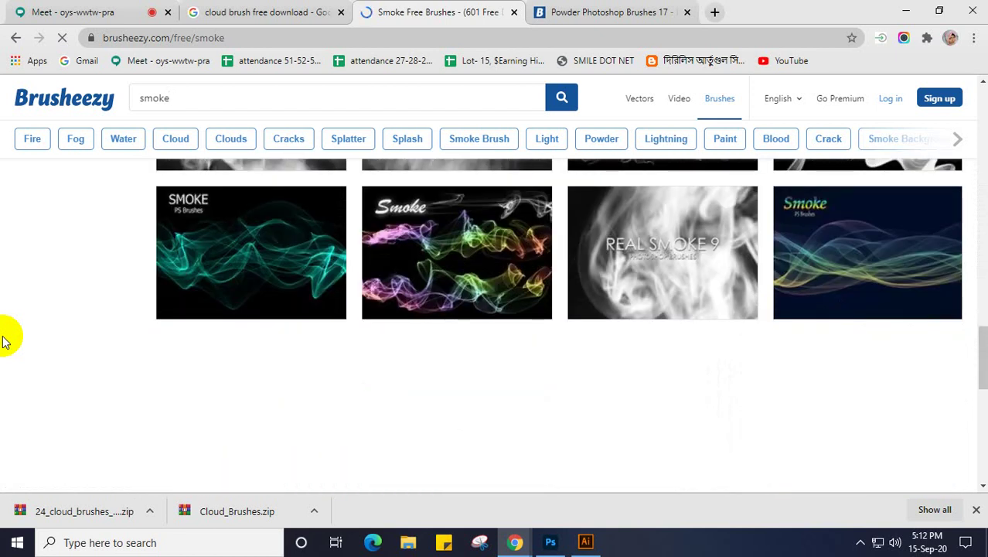
{"action": "scroll", "coordinate": [3, 341], "scroll_direction": "down", "scroll_amount": 2}
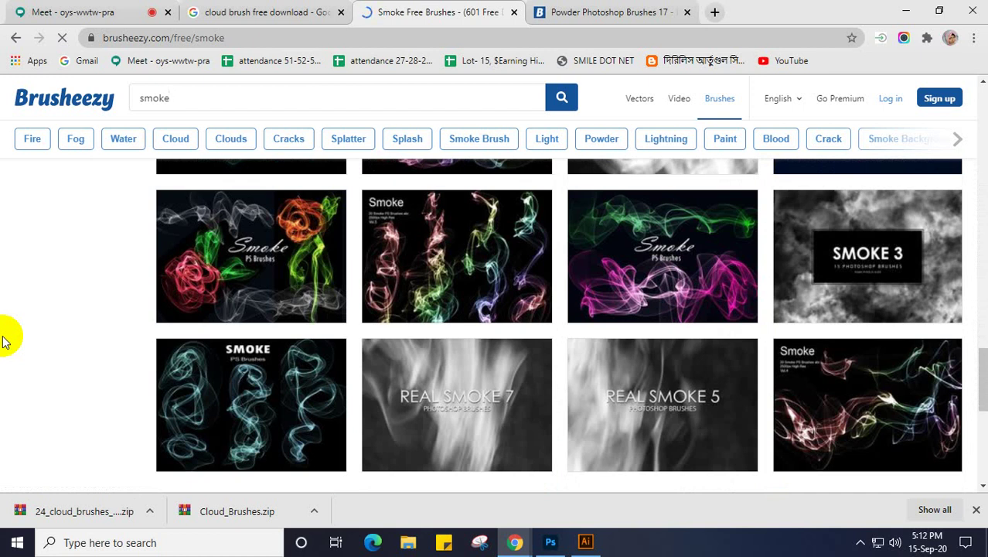
{"action": "scroll", "coordinate": [4, 340], "scroll_direction": "down", "scroll_amount": 3}
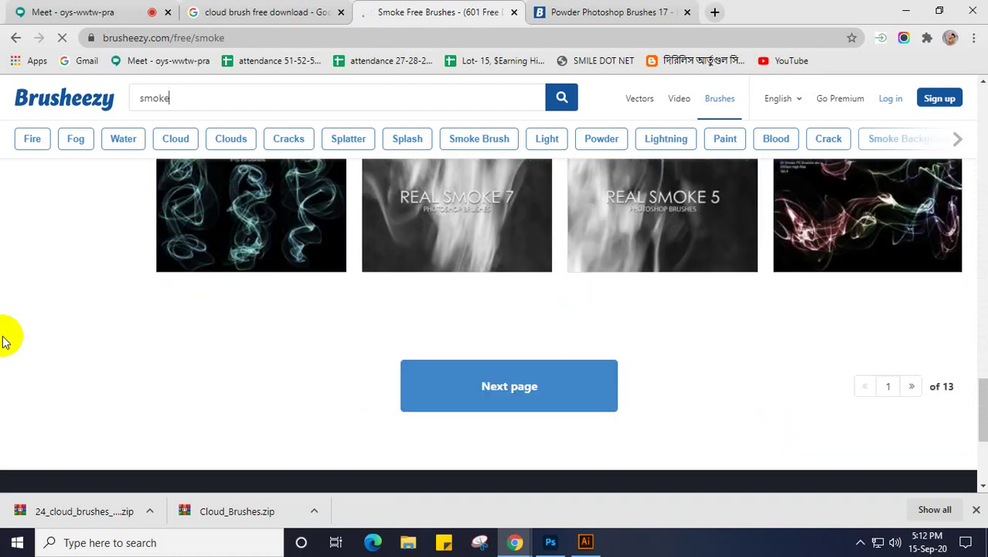
{"action": "scroll", "coordinate": [4, 340], "scroll_direction": "up", "scroll_amount": 3}
{"action": "scroll", "coordinate": [4, 340], "scroll_direction": "up", "scroll_amount": 5}
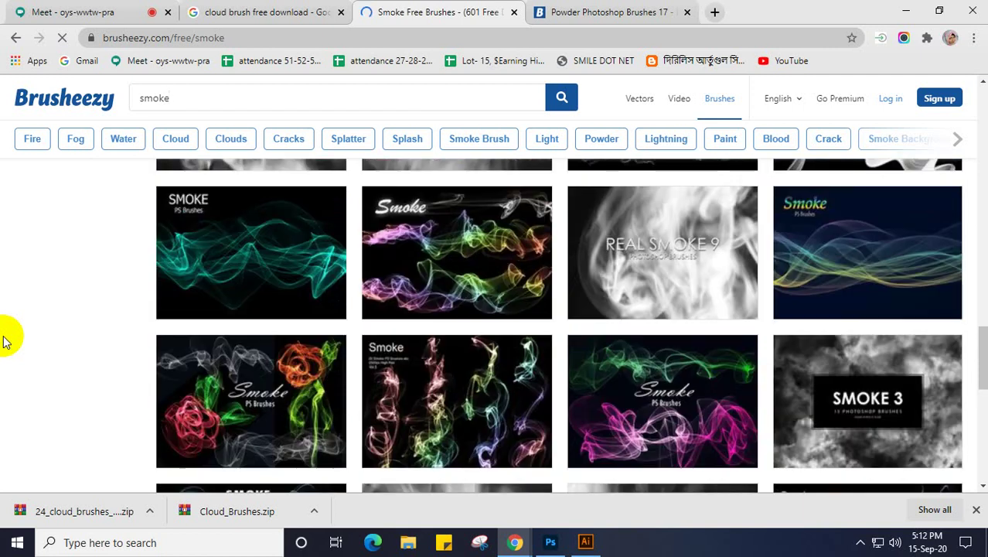
{"action": "scroll", "coordinate": [3, 340], "scroll_direction": "up", "scroll_amount": 5}
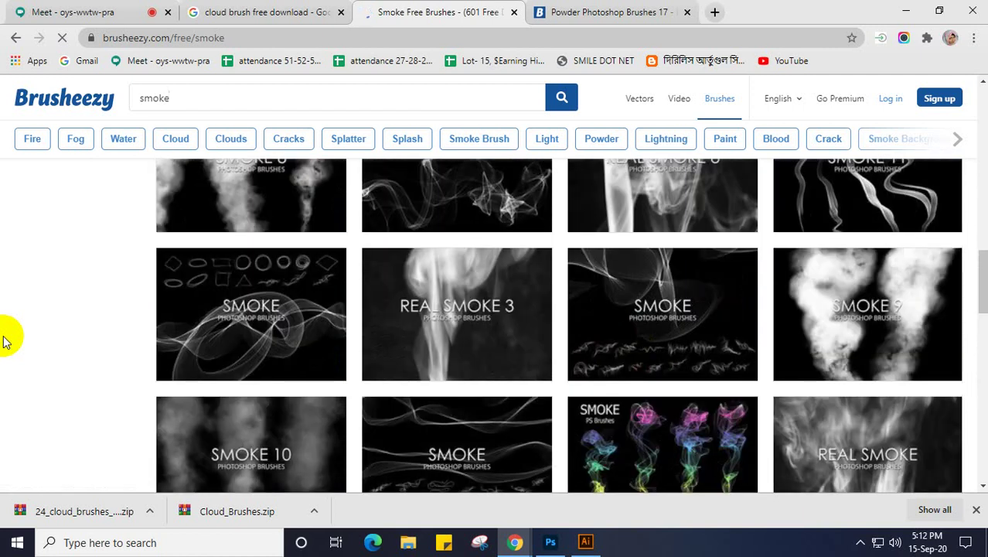
{"action": "scroll", "coordinate": [4, 340], "scroll_direction": "up", "scroll_amount": 5}
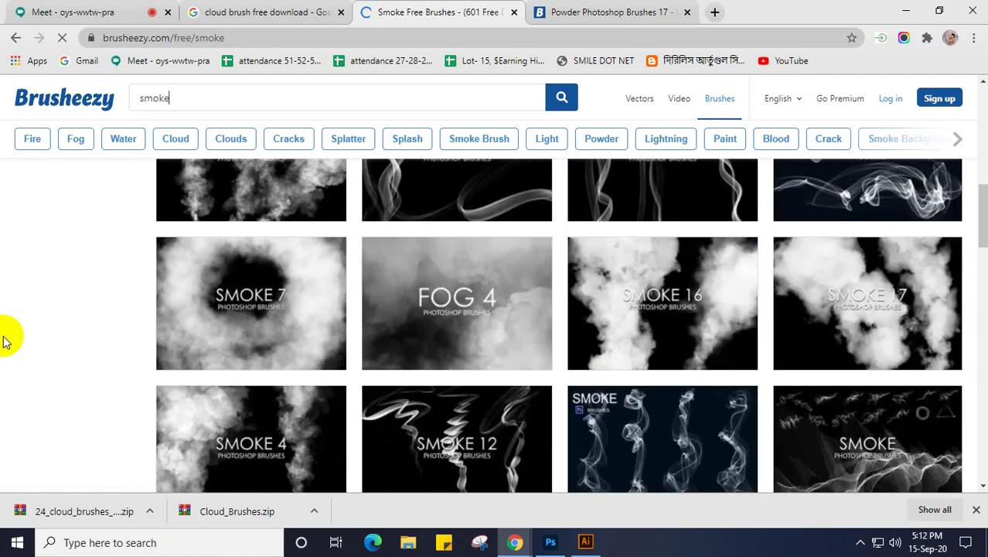
Step: Open the Free Smoke Photoshop Brushes 3 set in a new browser tab
{"action": "scroll", "coordinate": [4, 340], "scroll_direction": "down", "scroll_amount": 8}
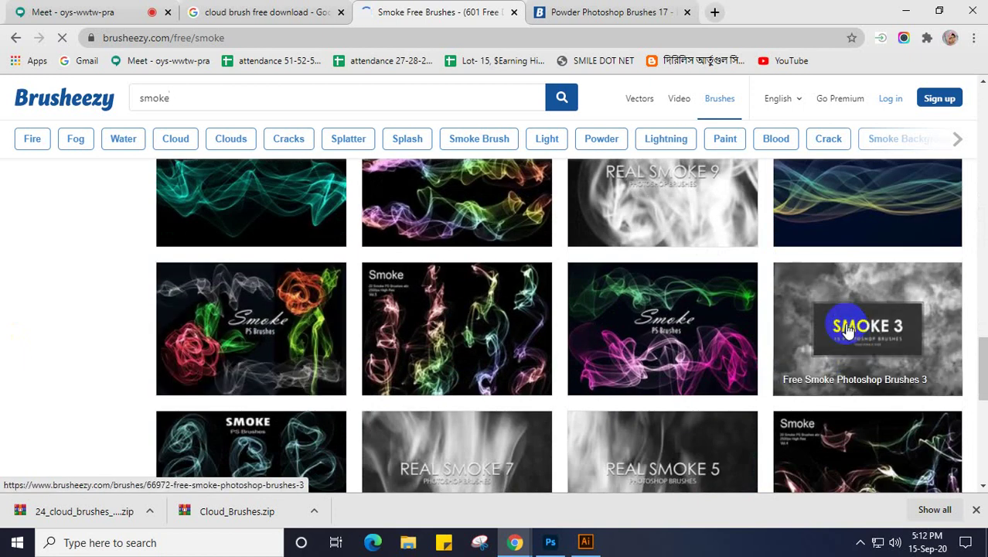
{"action": "right_click", "coordinate": [844, 322]}
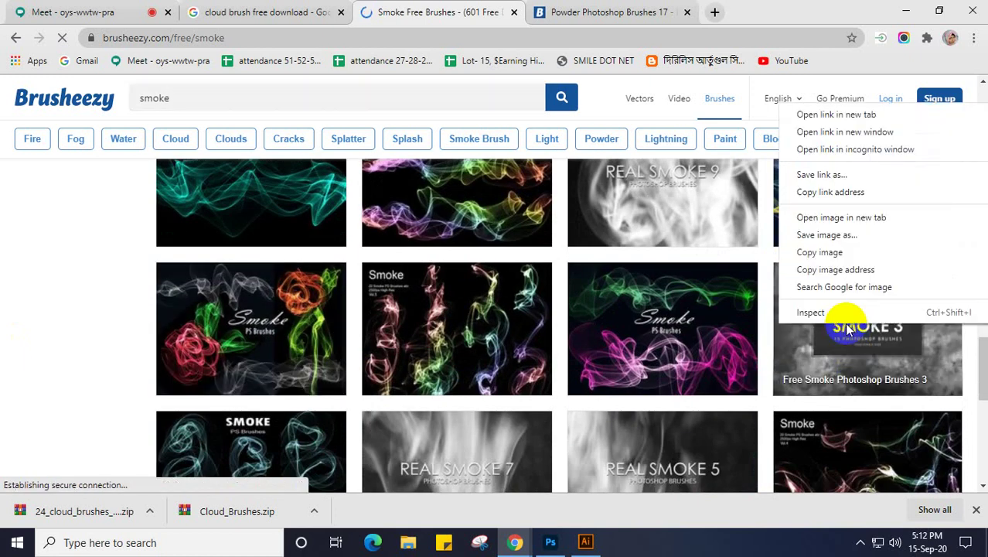
{"action": "left_click", "coordinate": [835, 115]}
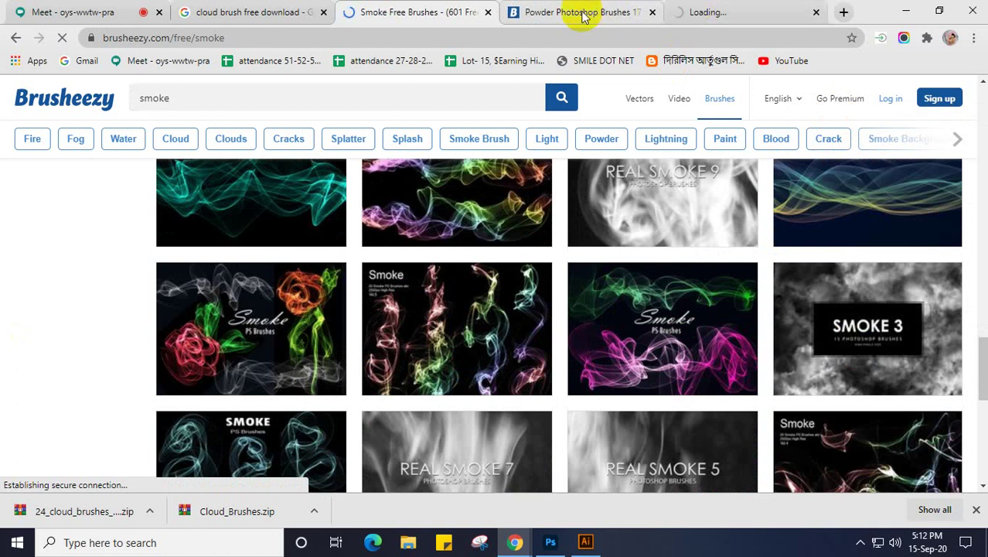
Step: Check the Powder Photoshop Brushes 17 download page, and search Brusheezy for "fog" brushes
{"action": "left_click", "coordinate": [581, 14]}
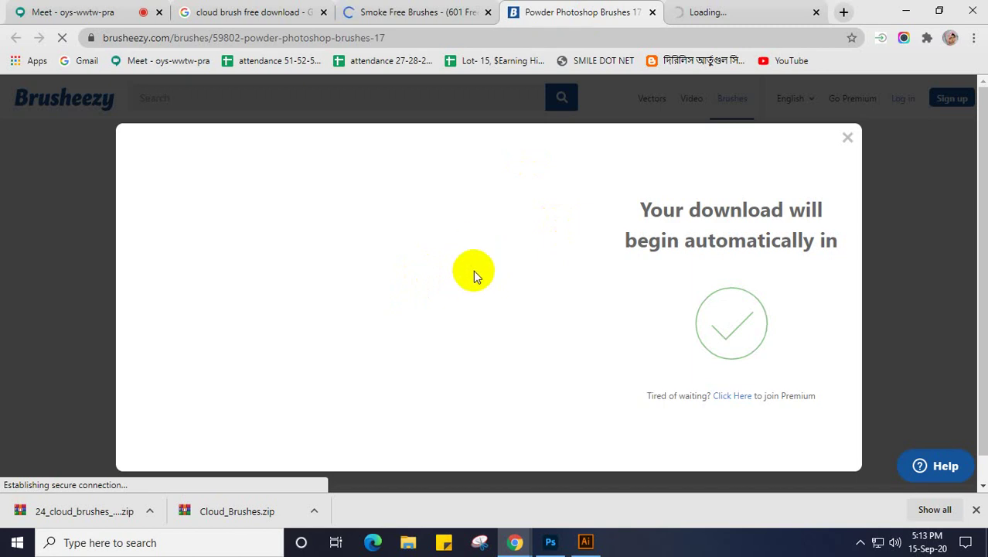
{"action": "left_click", "coordinate": [381, 12]}
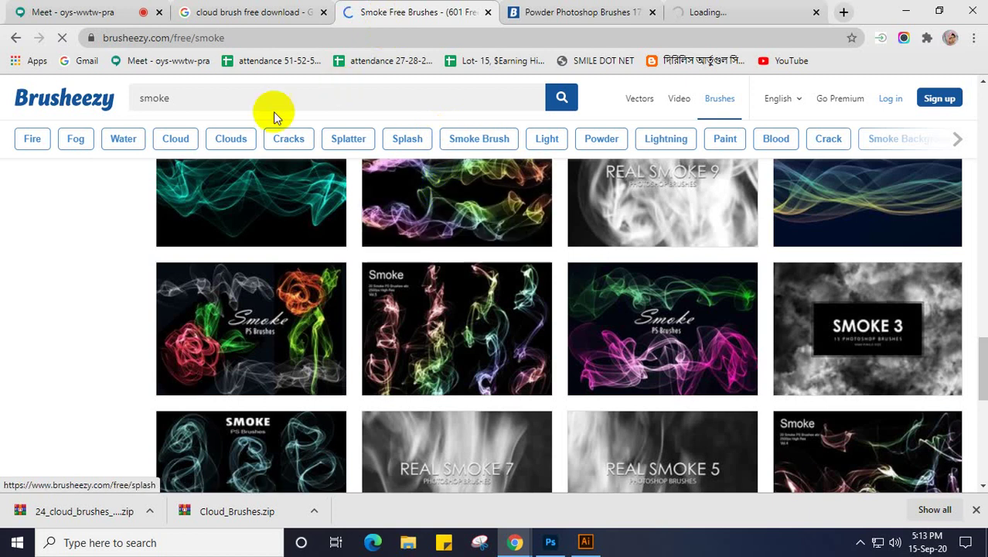
{"action": "left_click_drag", "start_coordinate": [214, 97], "coordinate": [128, 99]}
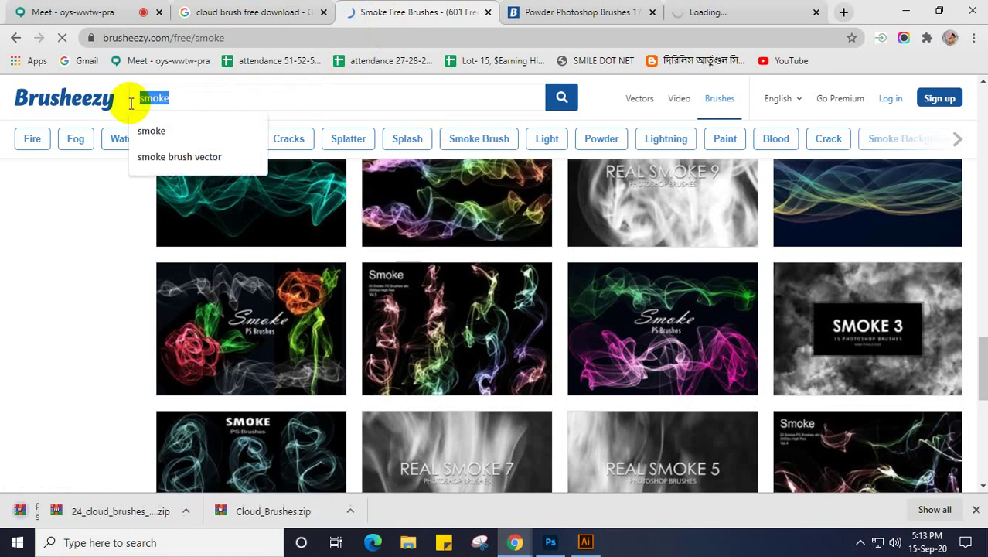
{"action": "type", "text": "fog"}
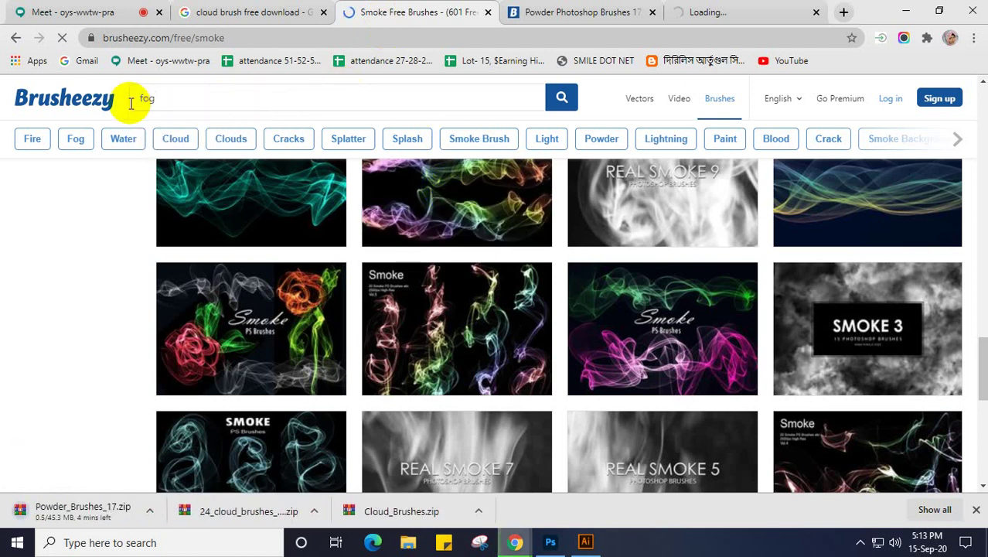
Step: Try to download the Free Smoke Photoshop Brushes 3 set without creating an account, dismissing the sign-up offer
{"action": "left_click", "coordinate": [727, 9]}
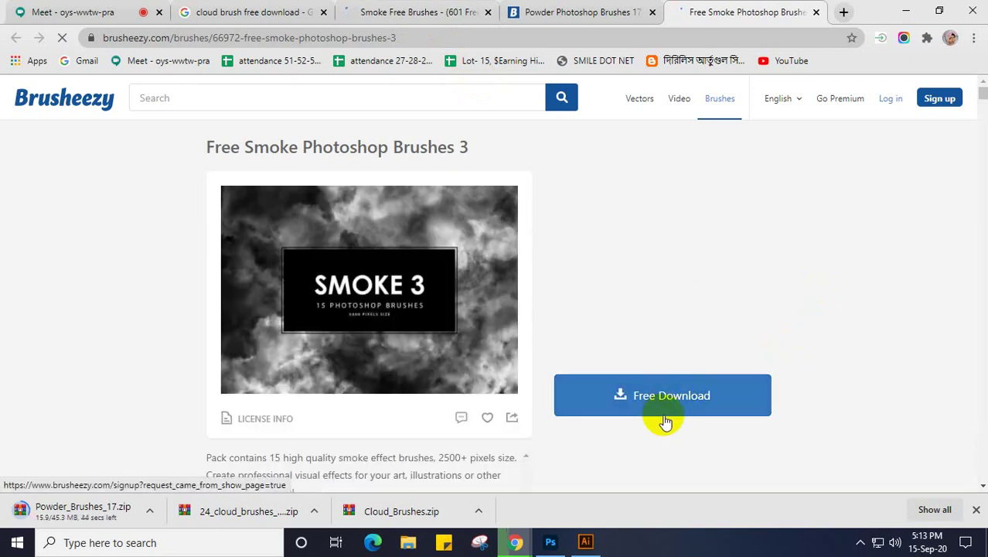
{"action": "scroll", "coordinate": [662, 414], "scroll_direction": "down", "scroll_amount": 1}
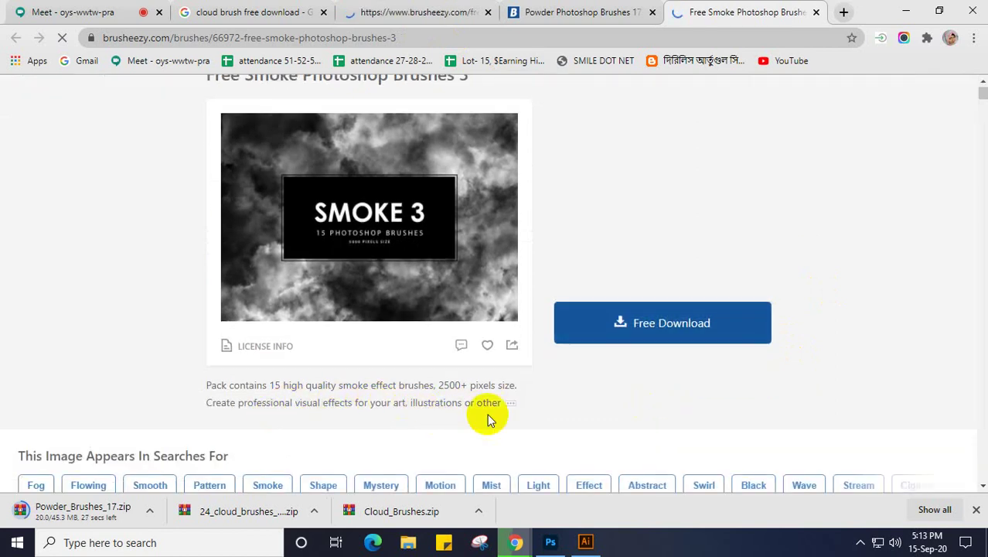
{"action": "scroll", "coordinate": [646, 388], "scroll_direction": "up", "scroll_amount": 1}
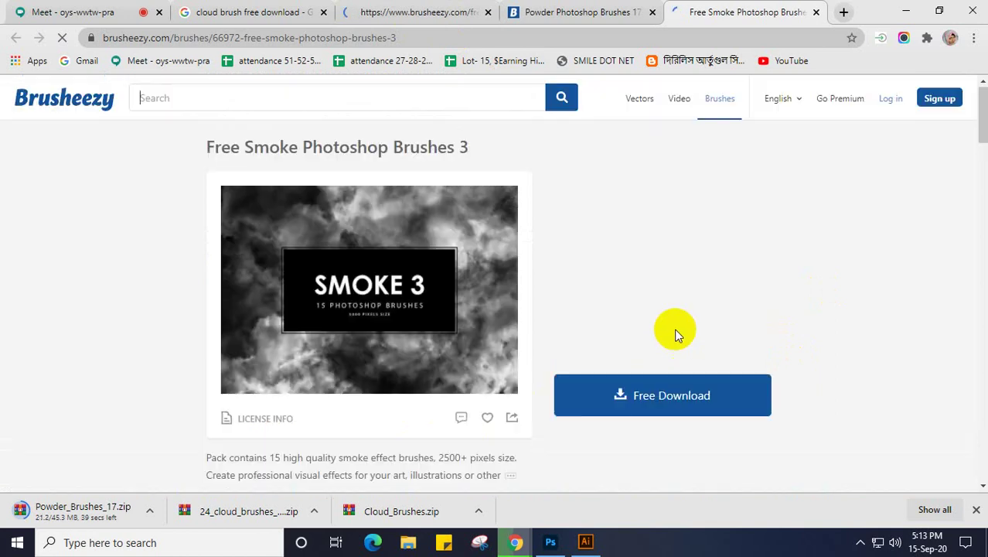
{"action": "left_click", "coordinate": [666, 396]}
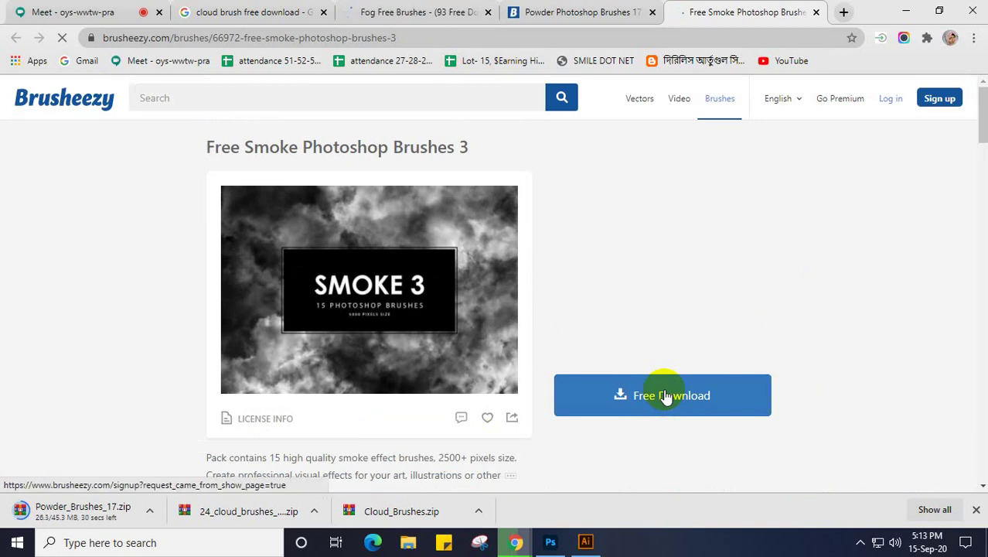
{"action": "left_click", "coordinate": [666, 396]}
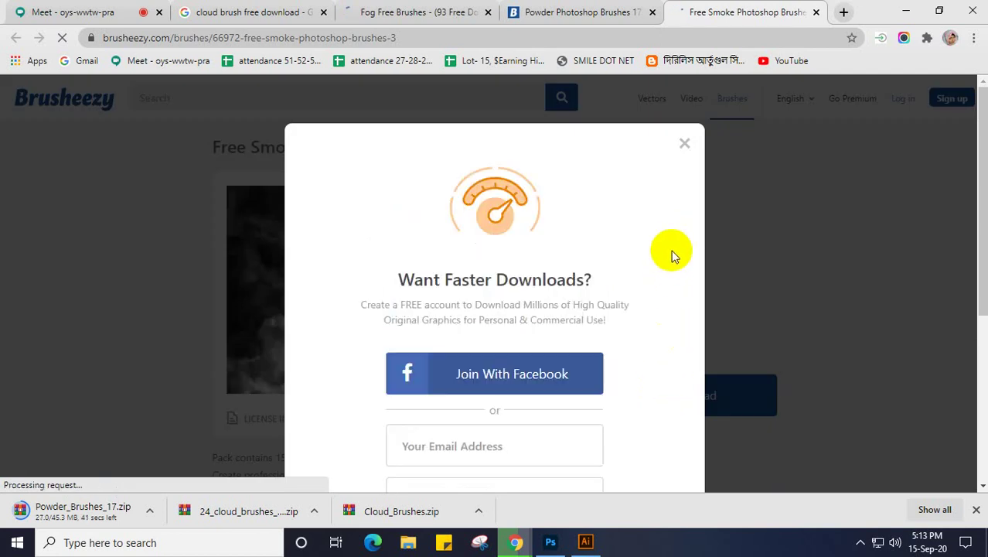
{"action": "left_click", "coordinate": [683, 144]}
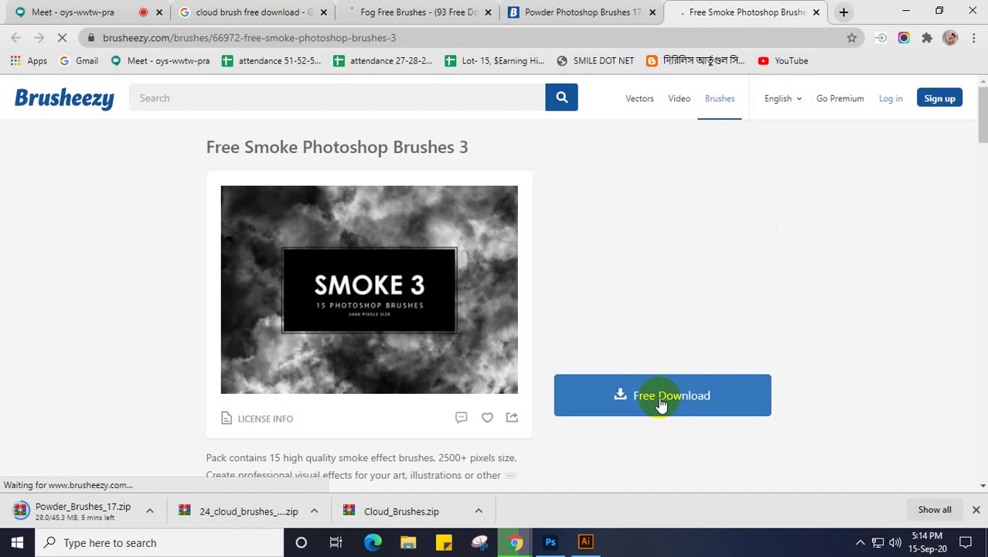
{"action": "left_click", "coordinate": [660, 400]}
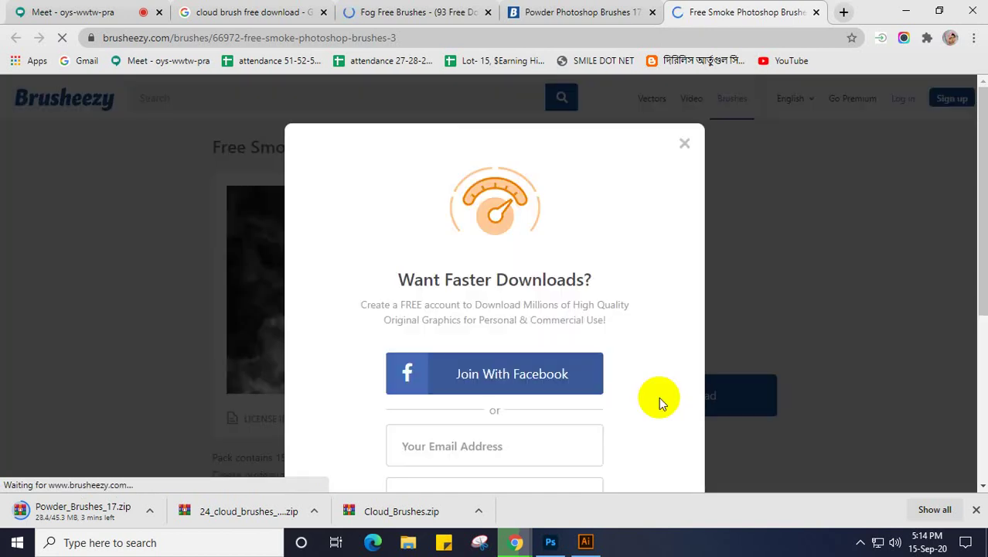
{"action": "scroll", "coordinate": [657, 393], "scroll_direction": "down", "scroll_amount": 4}
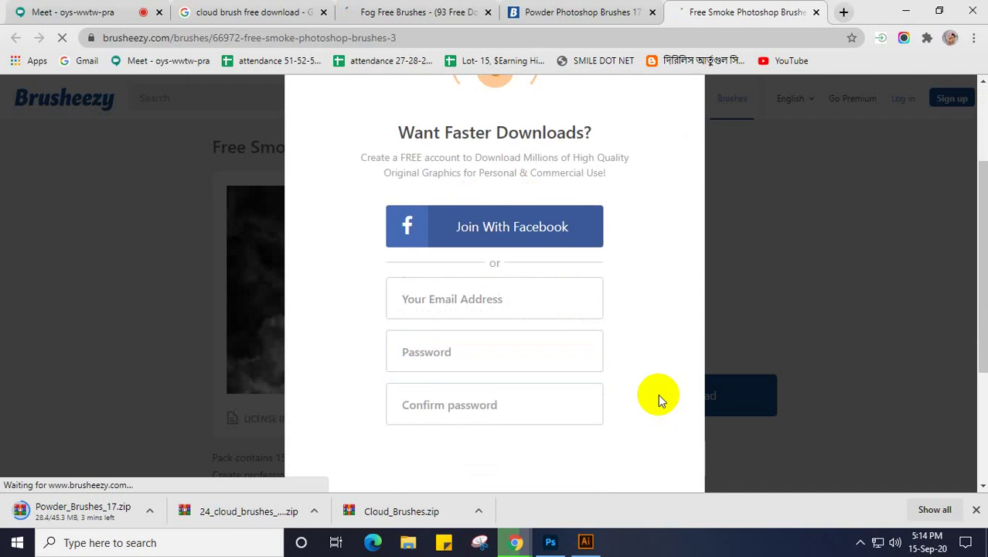
{"action": "scroll", "coordinate": [658, 394], "scroll_direction": "up", "scroll_amount": 4}
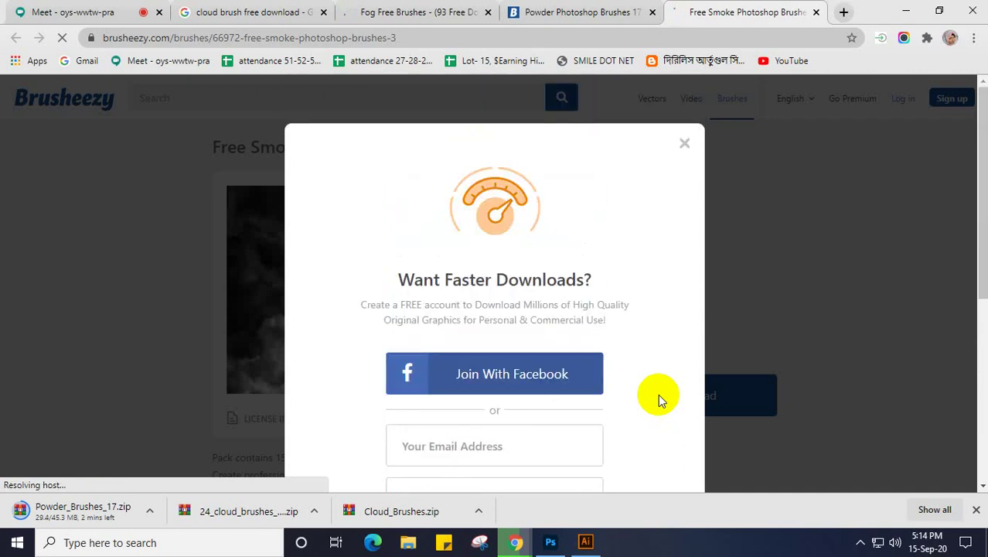
{"action": "left_click", "coordinate": [685, 143]}
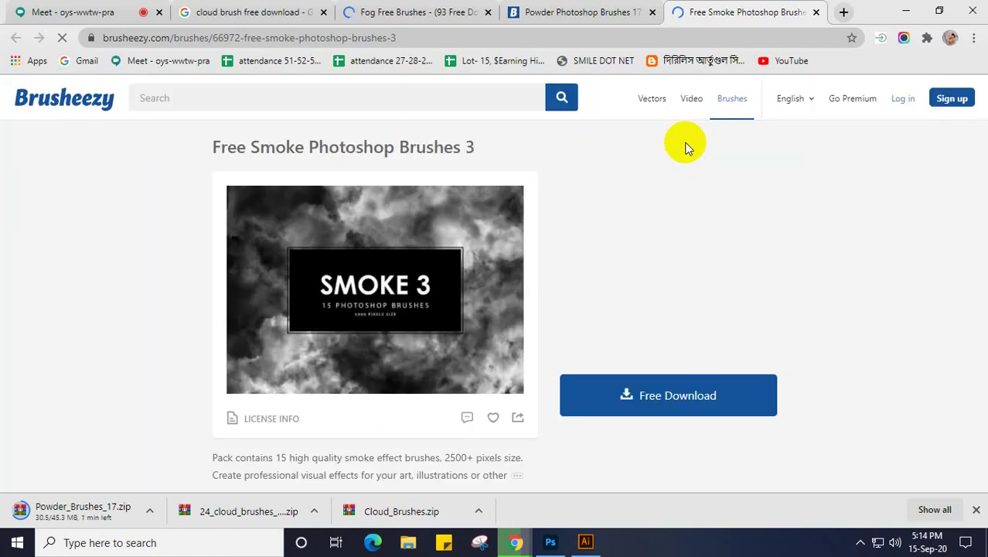
Step: Check the fog brush results and close the Powder Photoshop Brushes 17 page
{"action": "left_click", "coordinate": [408, 14]}
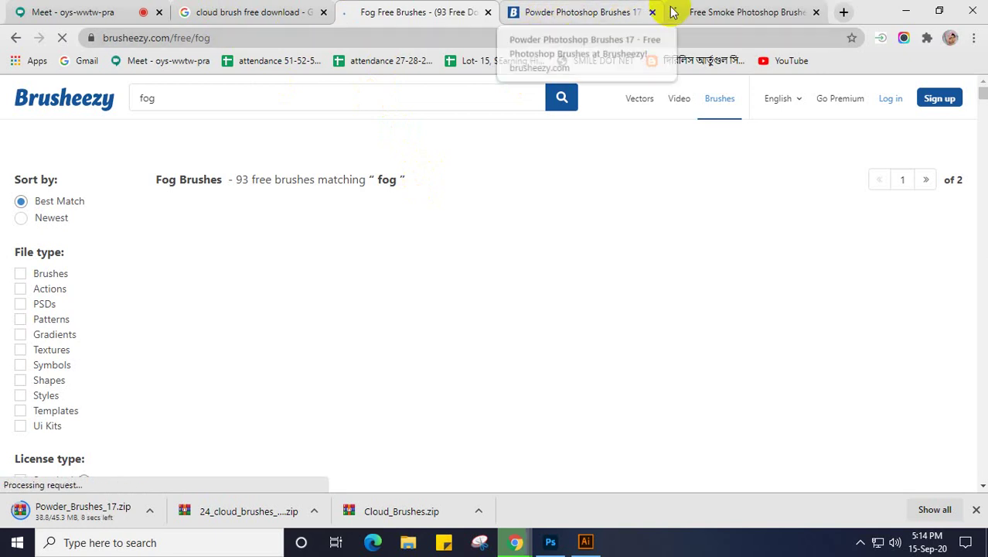
{"action": "left_click", "coordinate": [730, 11]}
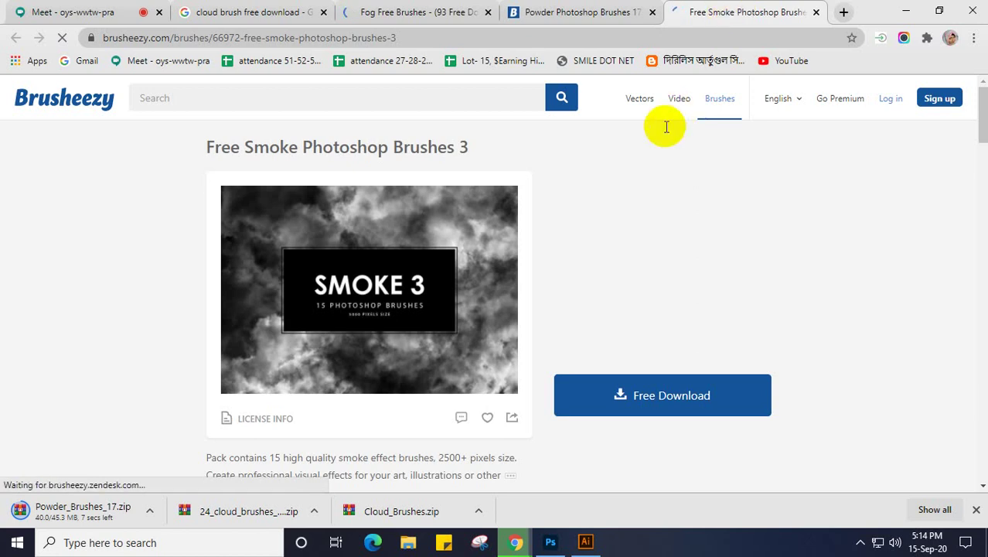
{"action": "left_click", "coordinate": [584, 13]}
{"action": "left_click", "coordinate": [653, 13]}
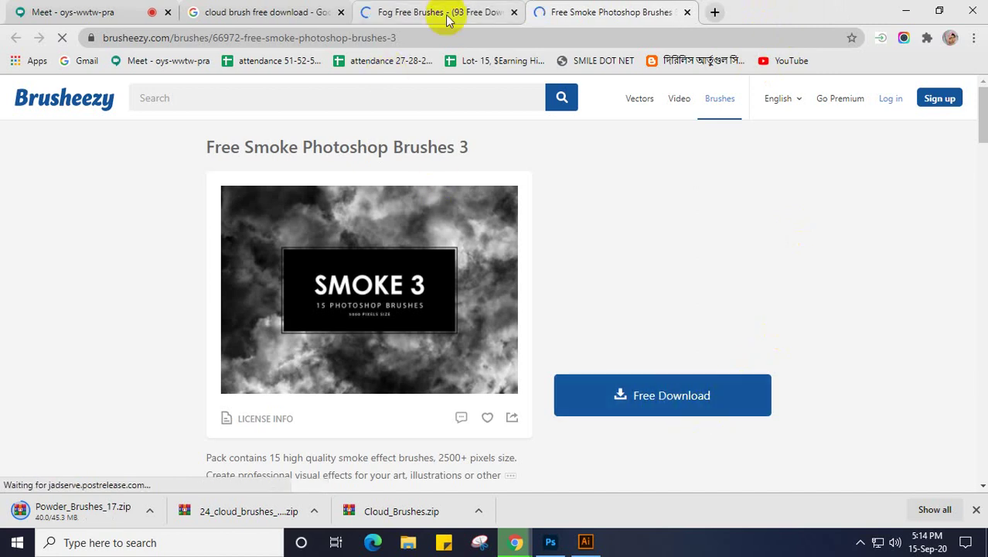
Step: Retry the Free Smoke Photoshop Brushes 3 download, dismiss the sign-up offer, and close the remaining Brusheezy and Google search pages
{"action": "left_click", "coordinate": [654, 396]}
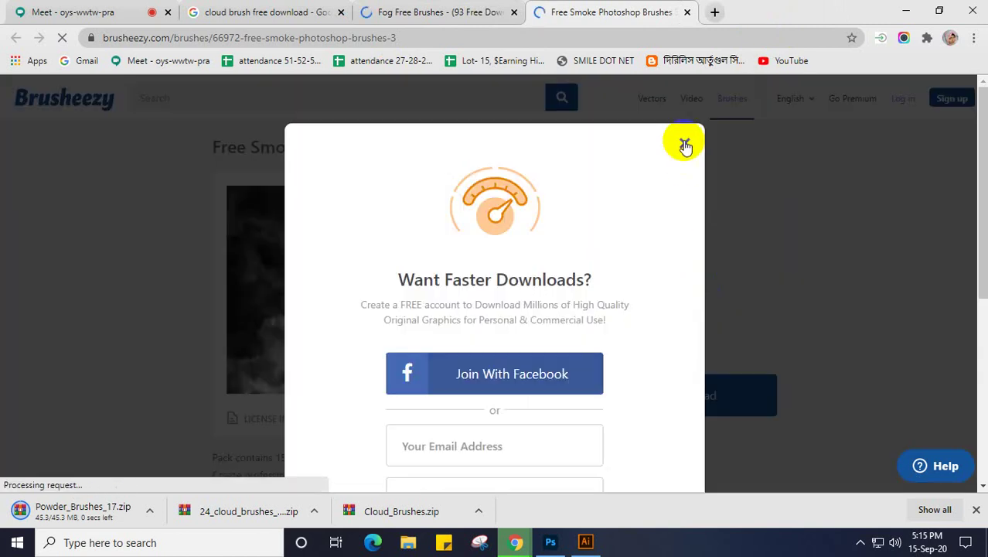
{"action": "left_click", "coordinate": [684, 144]}
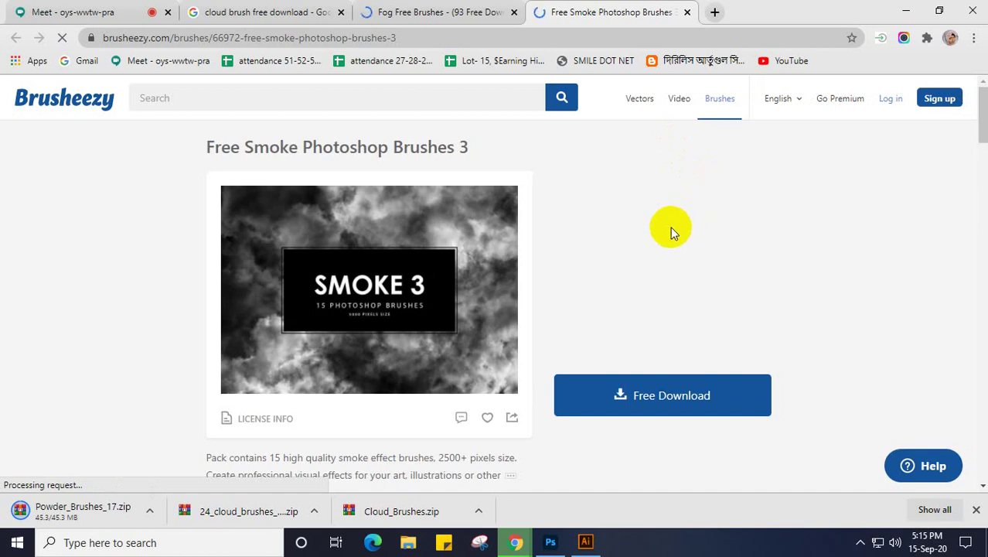
{"action": "left_click", "coordinate": [421, 12]}
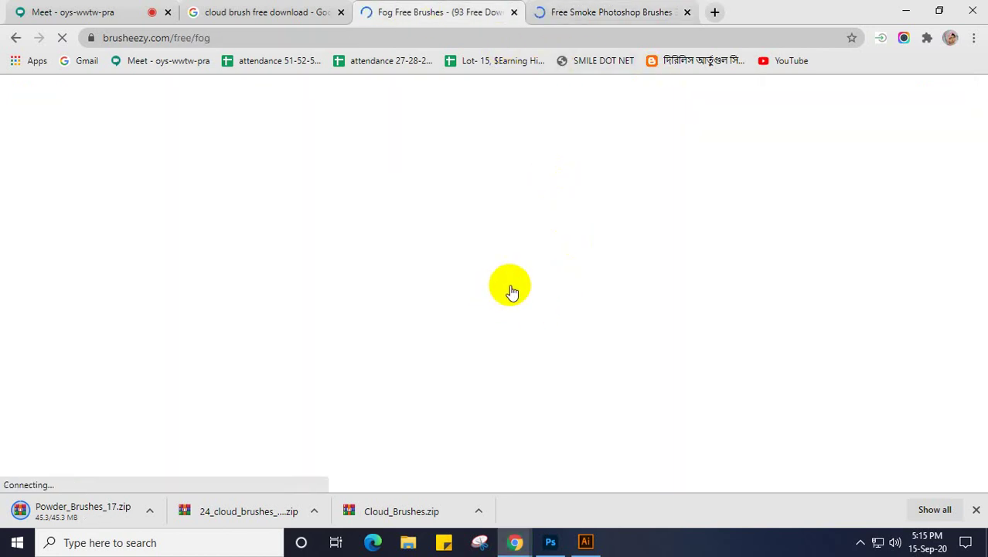
{"action": "left_click", "coordinate": [514, 13]}
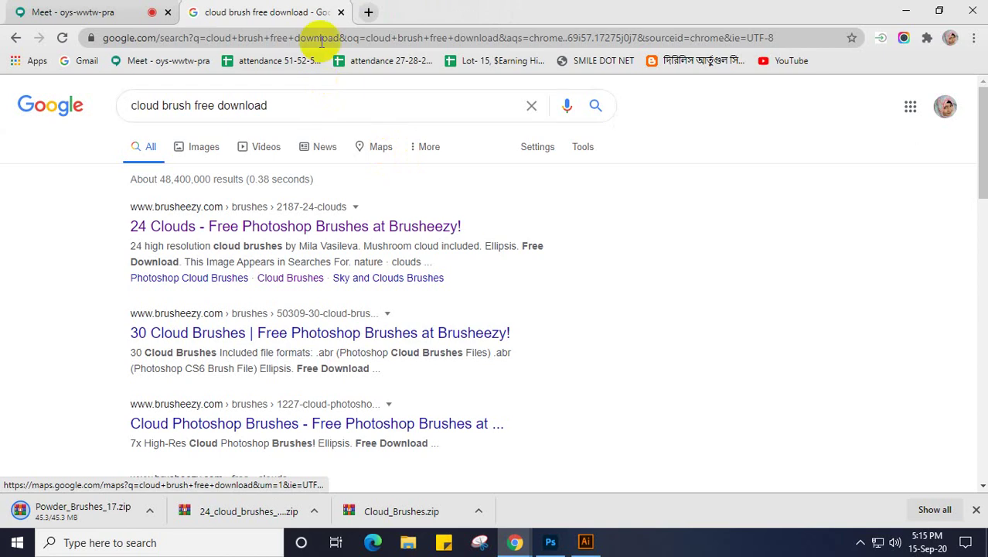
{"action": "left_click", "coordinate": [340, 12]}
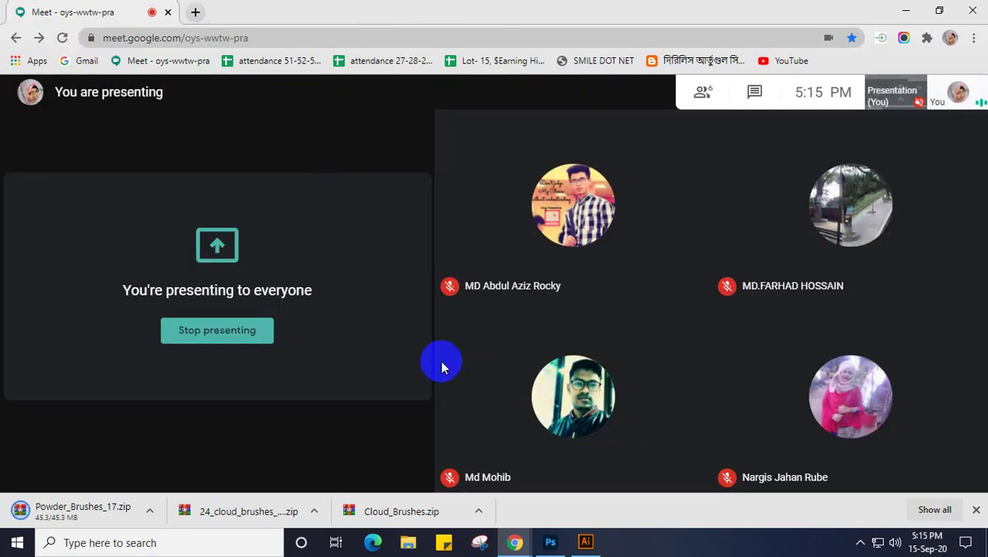
Step: Switch to Photoshop and look over the brush preset groups available for the Brush tool
{"action": "left_click", "coordinate": [547, 550]}
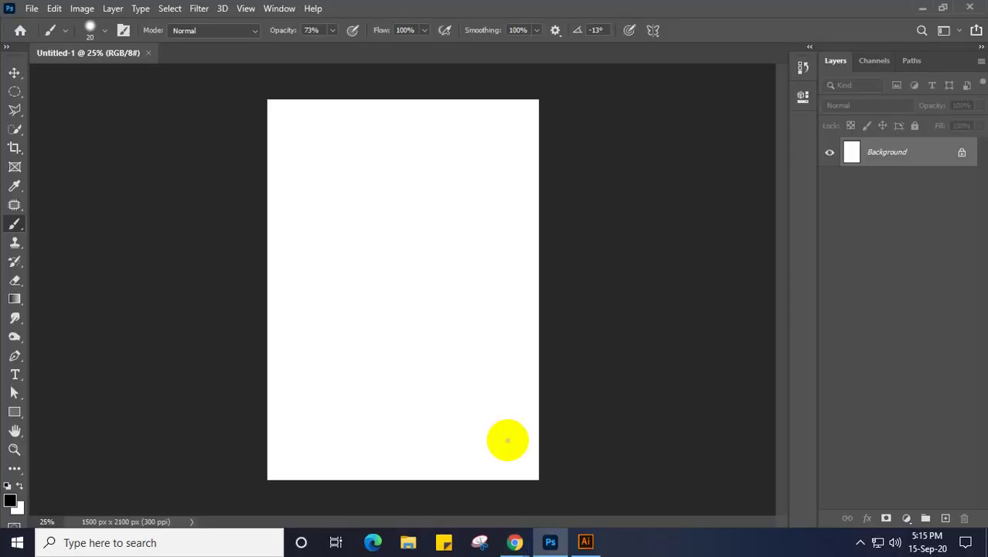
{"action": "left_click", "coordinate": [105, 32]}
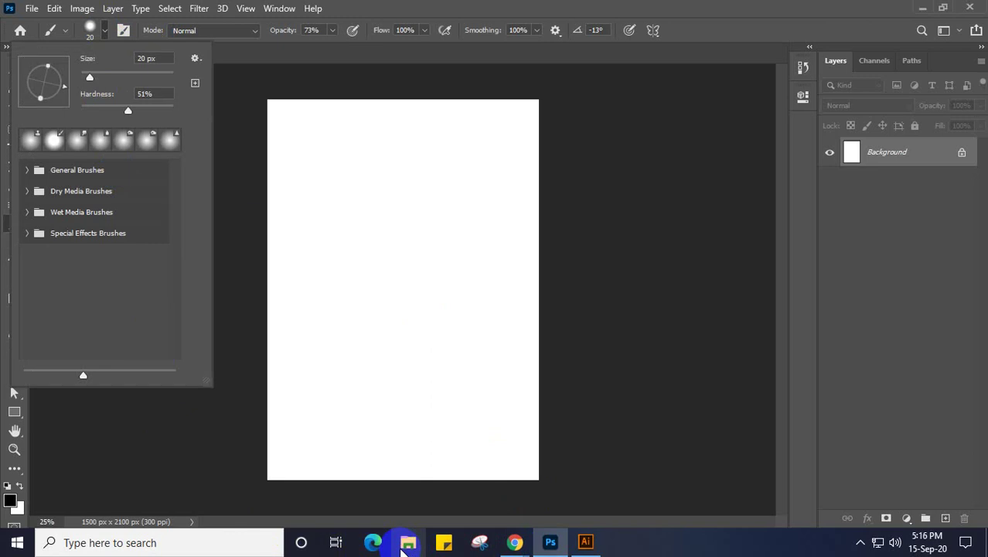
{"action": "key", "text": "Escape"}
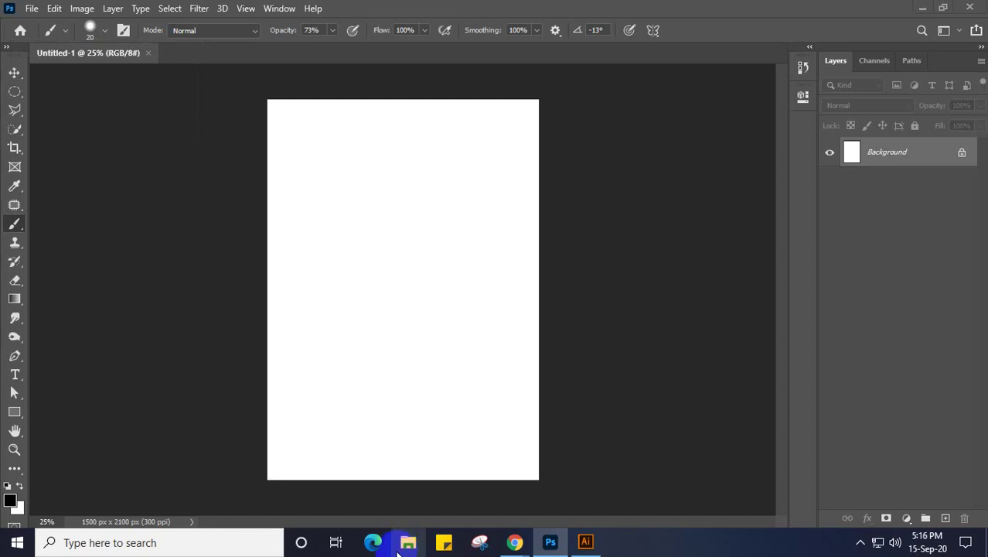
Step: Switch to File Explorer and cut the 24 cloud brushes and Cloud_Brushes archives from the Downloads folder
{"action": "left_click", "coordinate": [410, 548]}
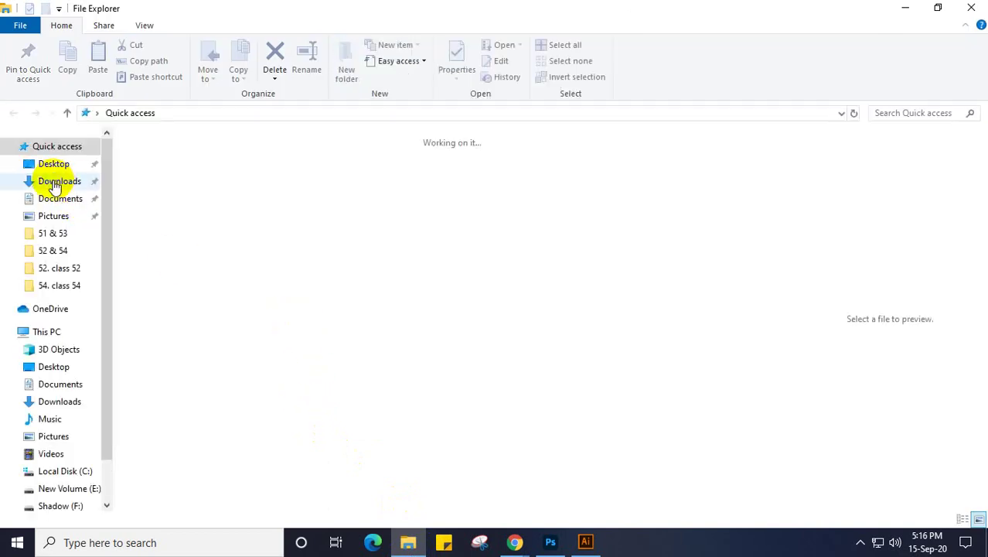
{"action": "left_click", "coordinate": [54, 182]}
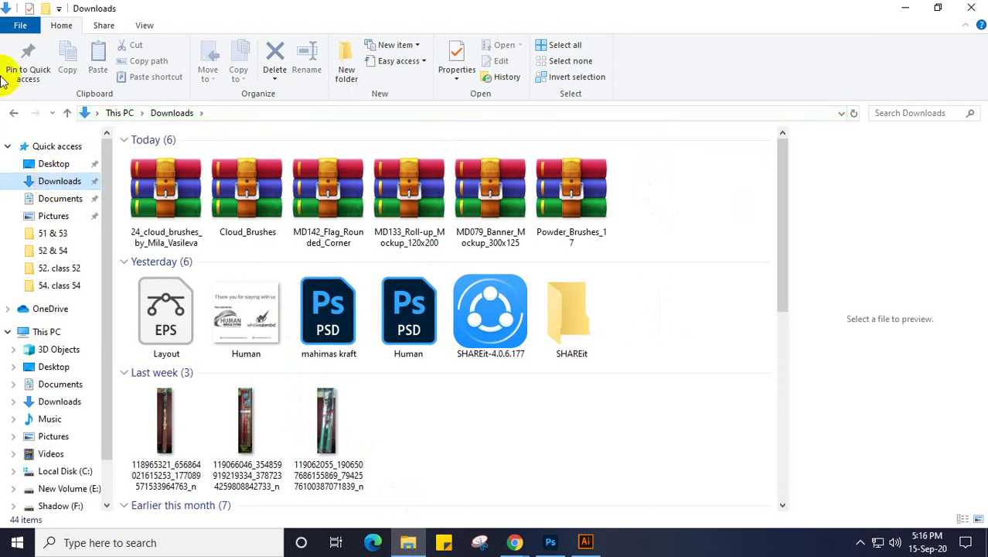
{"action": "left_click", "coordinate": [153, 205]}
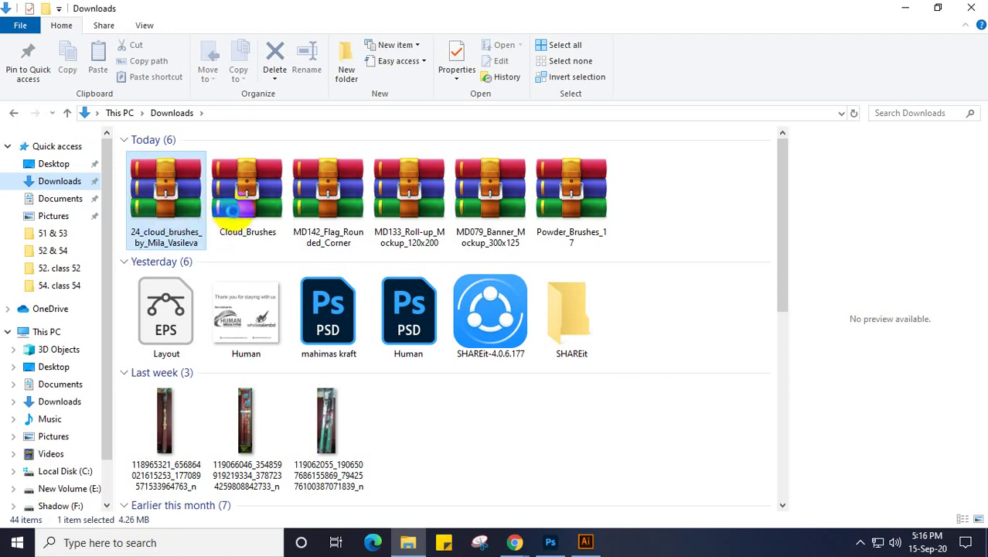
{"action": "left_click", "coordinate": [242, 203], "text": "ctrl"}
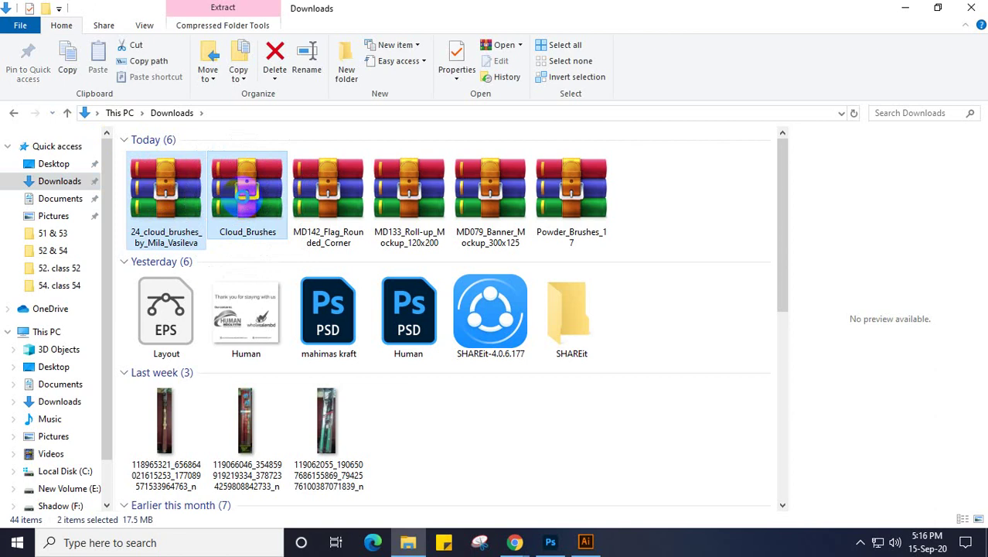
{"action": "right_click", "coordinate": [242, 197]}
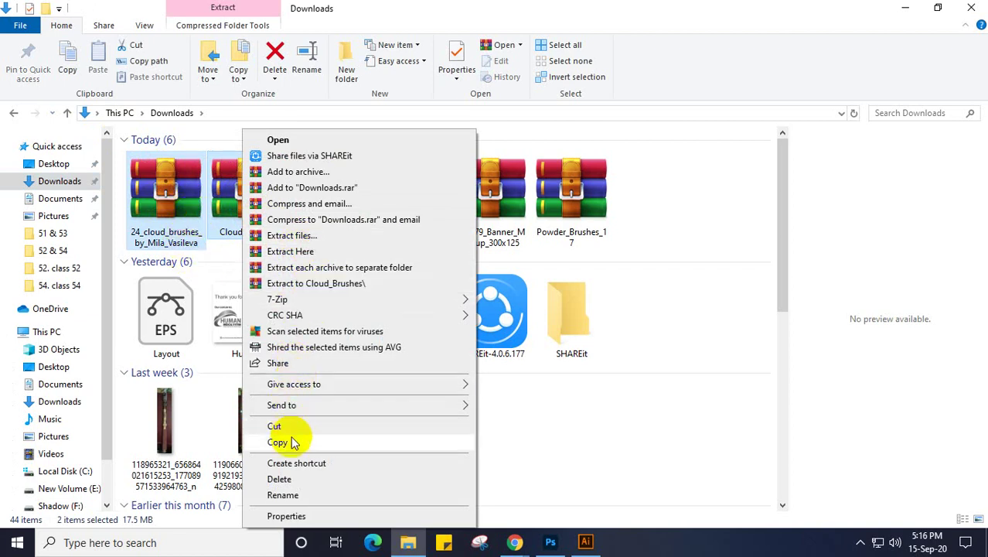
{"action": "left_click", "coordinate": [267, 428]}
Step: Paste the cut 24 cloud brushes and Cloud_Brushes archives into the brush folder inside GD elements on drive G
{"action": "scroll", "coordinate": [48, 475], "scroll_direction": "down", "scroll_amount": 3}
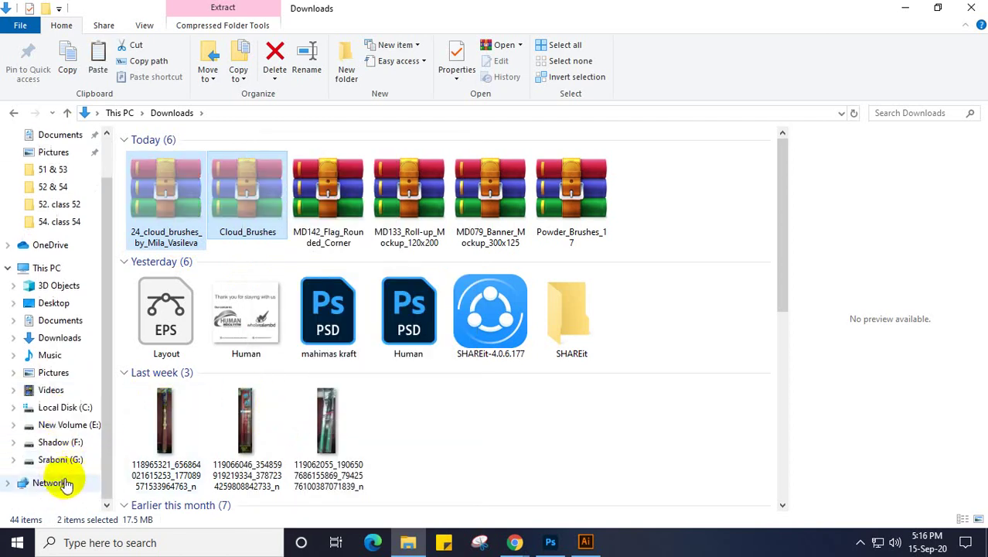
{"action": "left_click", "coordinate": [62, 459]}
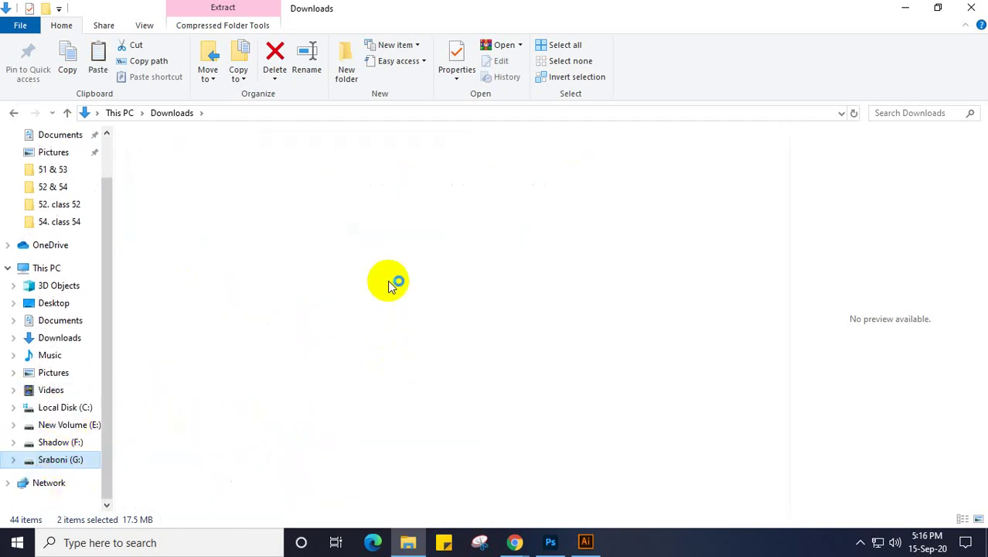
{"action": "left_click", "coordinate": [421, 181]}
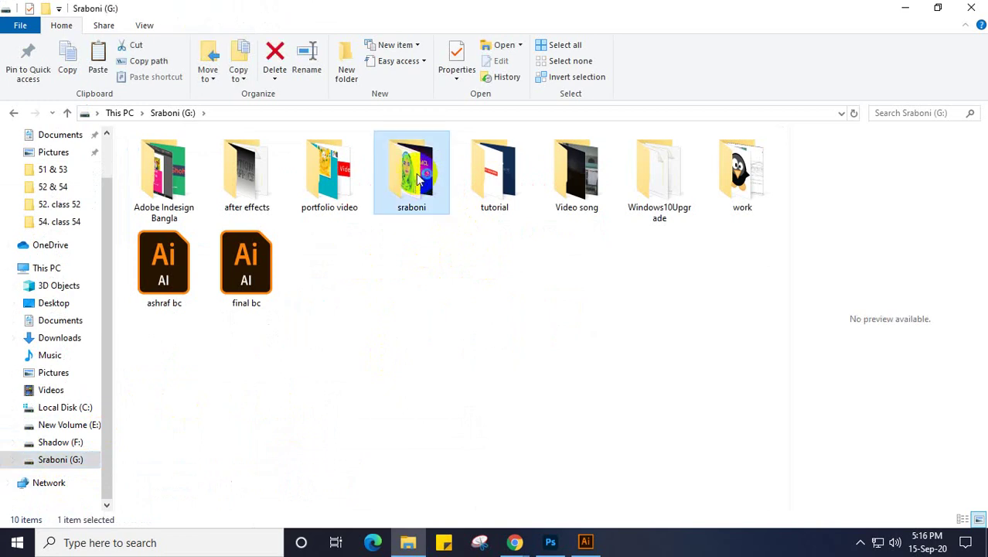
{"action": "double_click", "coordinate": [417, 178]}
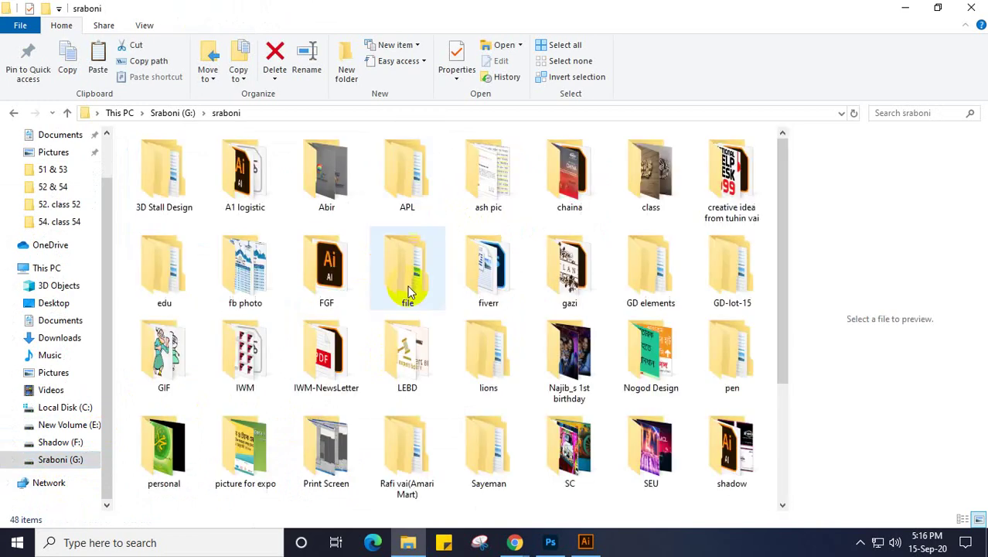
{"action": "left_click", "coordinate": [642, 279]}
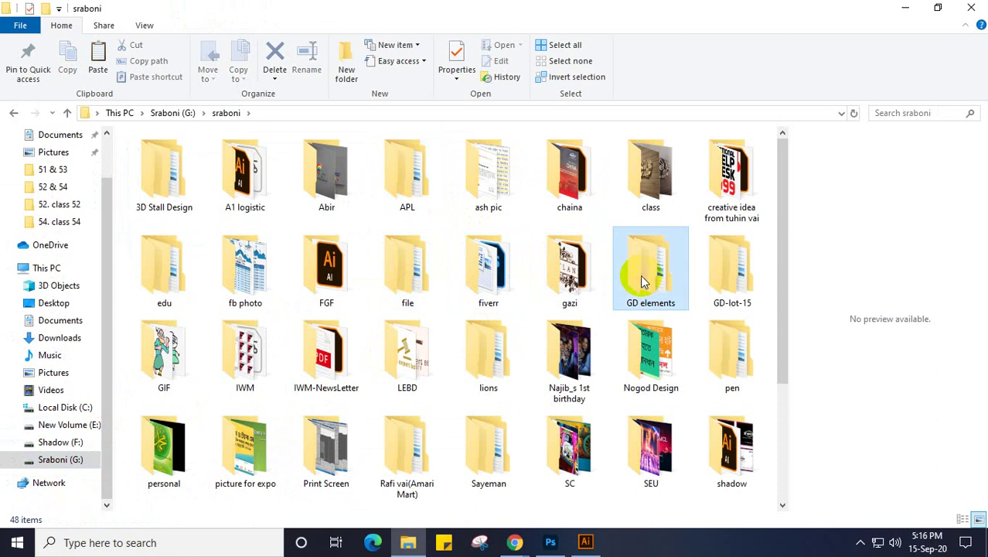
{"action": "double_click", "coordinate": [640, 276]}
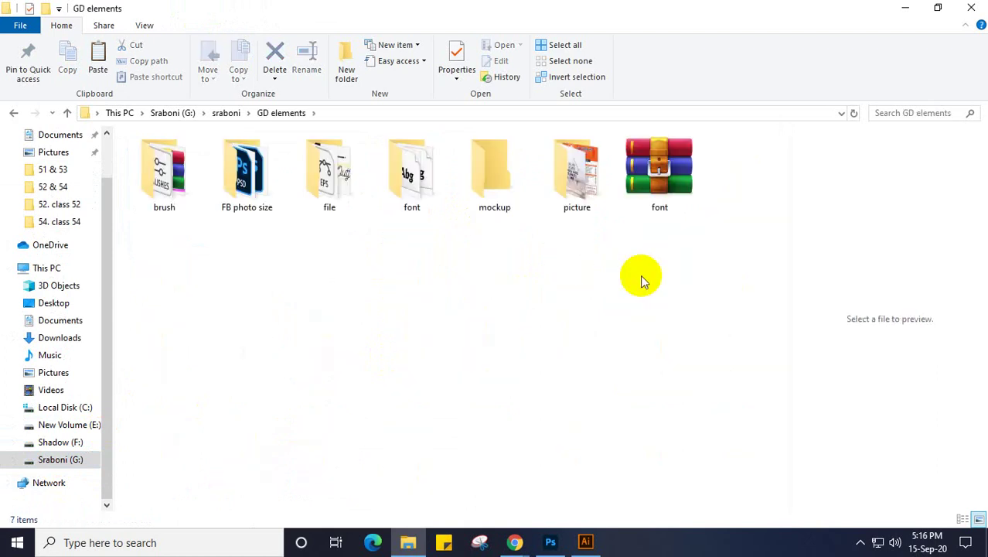
{"action": "left_click", "coordinate": [175, 190]}
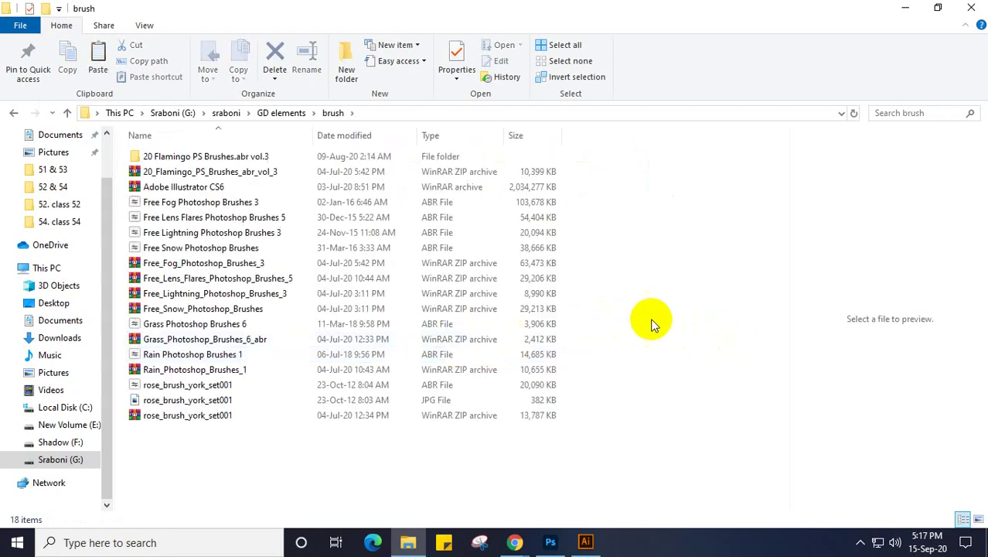
{"action": "right_click", "coordinate": [641, 317]}
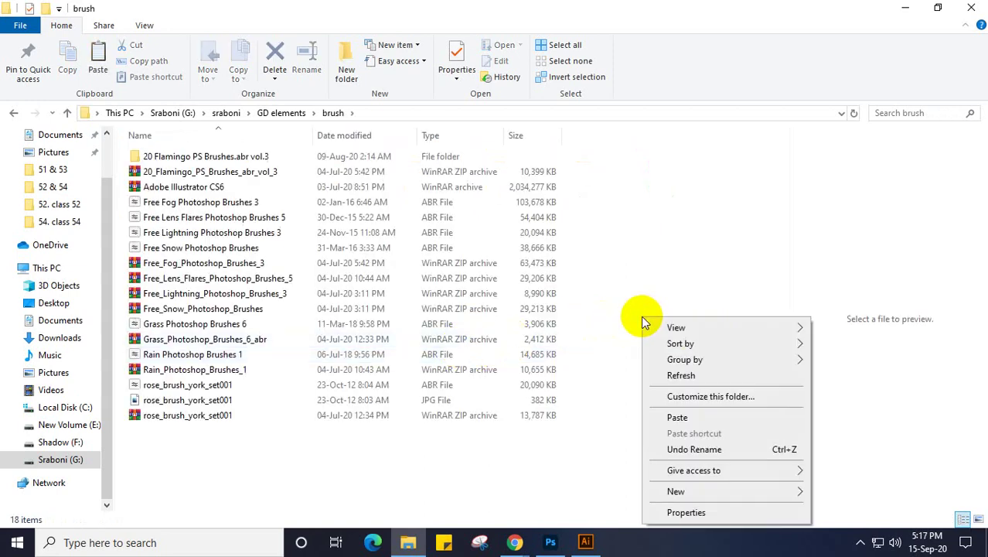
{"action": "left_click", "coordinate": [677, 417]}
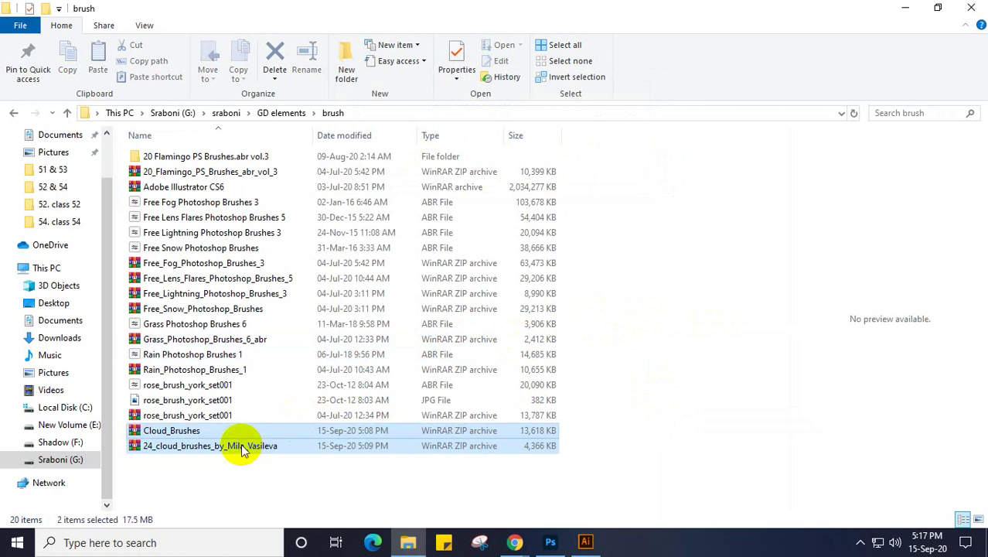
Step: Extract both cloud brush archives directly into the brush folder and refresh the file list
{"action": "left_click", "coordinate": [241, 446]}
{"action": "right_click", "coordinate": [241, 446]}
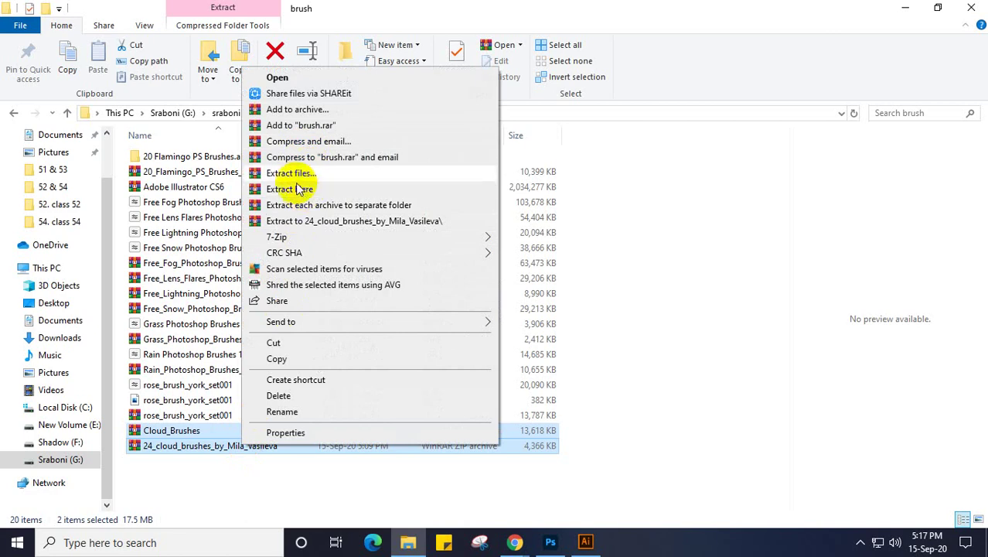
{"action": "left_click", "coordinate": [300, 190]}
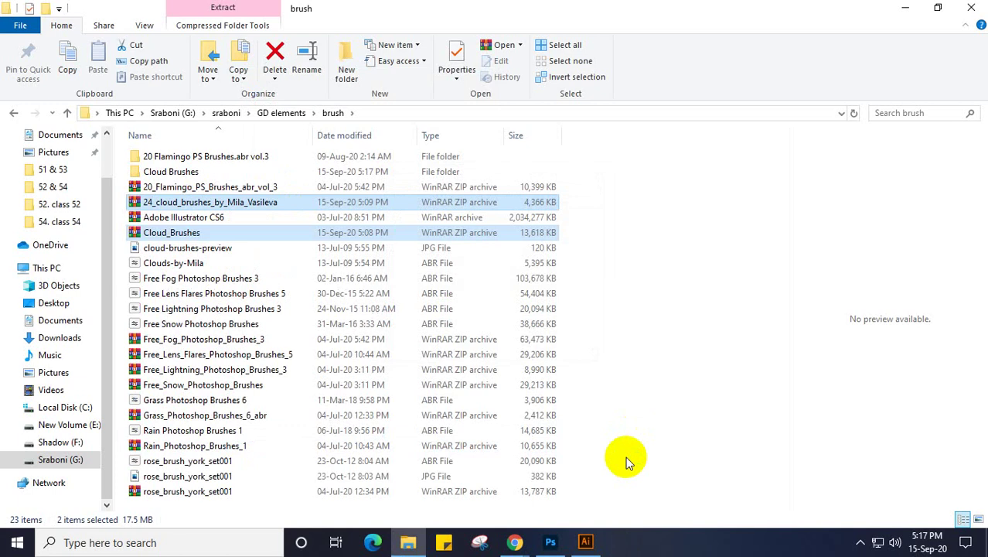
{"action": "left_click", "coordinate": [642, 347]}
{"action": "right_click", "coordinate": [655, 346]}
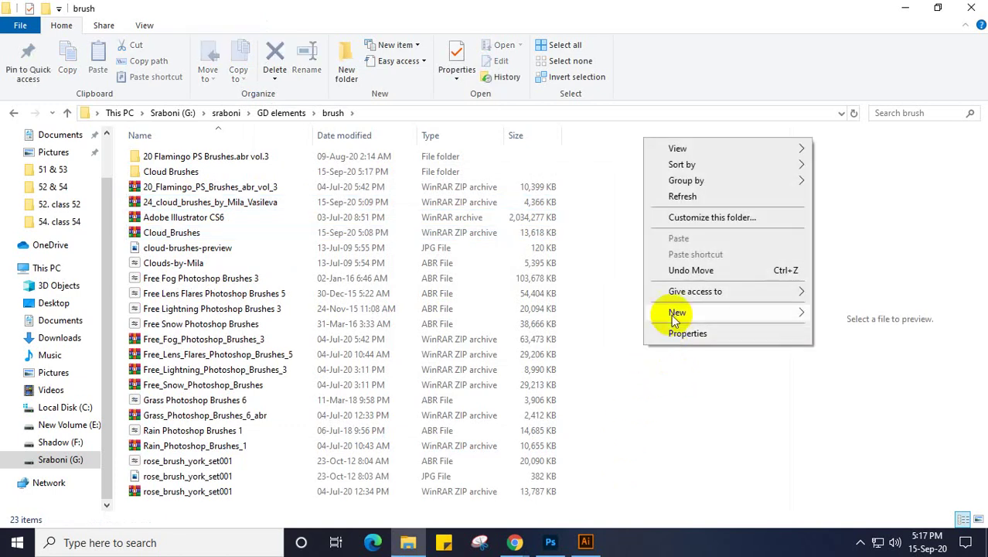
{"action": "left_click", "coordinate": [687, 192]}
Step: Try to move the Powder_Brushes_17 archive from Downloads to the GD elements brush folder on drive G
{"action": "scroll", "coordinate": [47, 174], "scroll_direction": "up", "scroll_amount": 2}
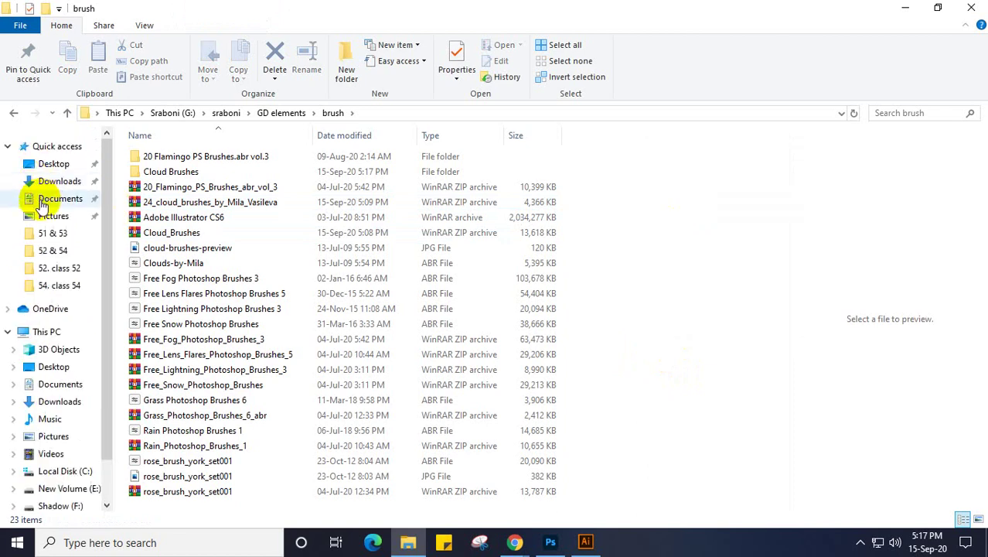
{"action": "left_click", "coordinate": [54, 181]}
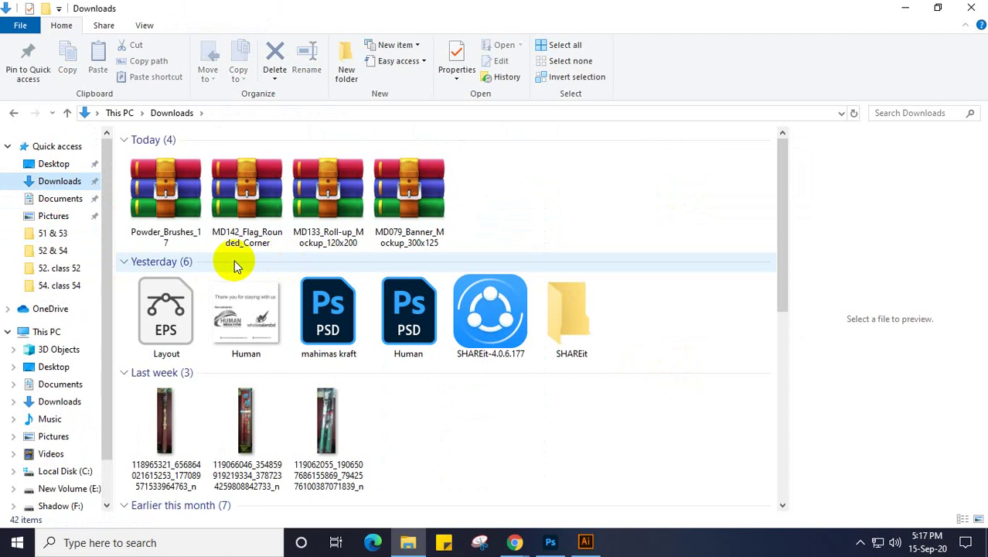
{"action": "left_click", "coordinate": [162, 204]}
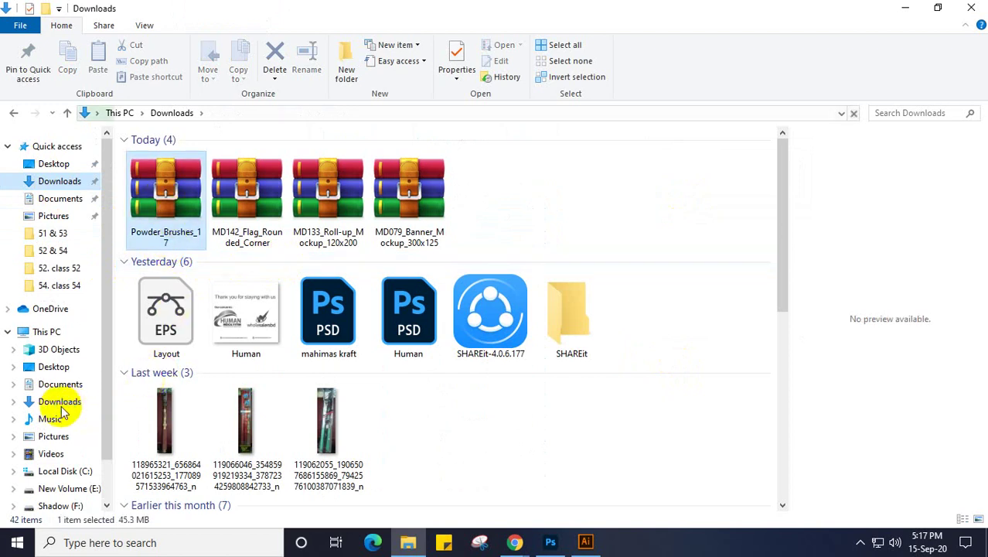
{"action": "scroll", "coordinate": [58, 421], "scroll_direction": "down", "scroll_amount": 1}
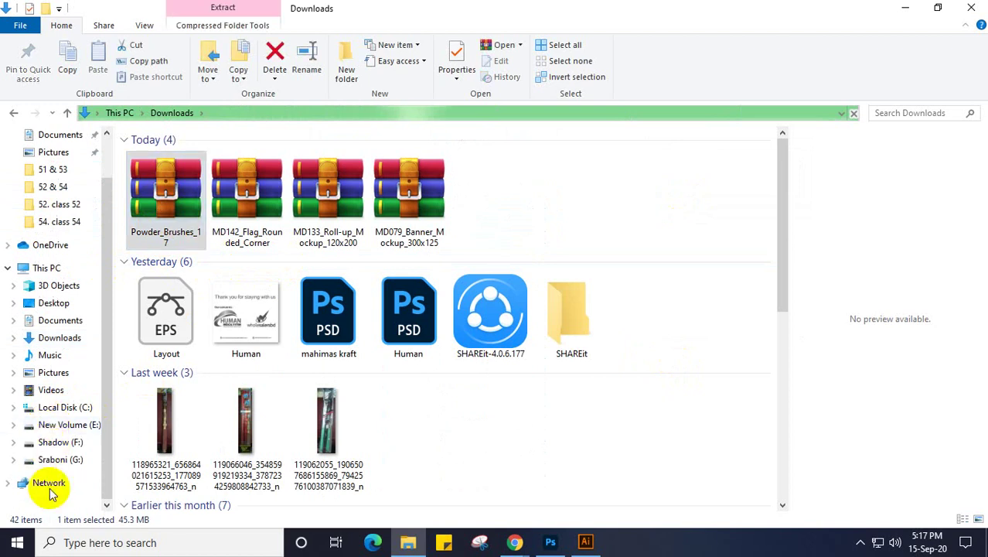
{"action": "left_click", "coordinate": [48, 460]}
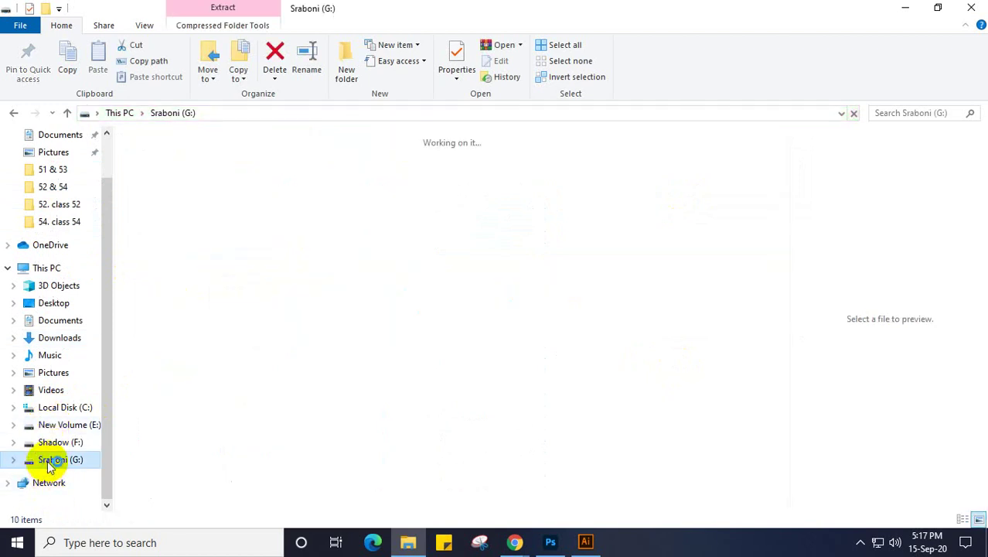
{"action": "left_click", "coordinate": [397, 176]}
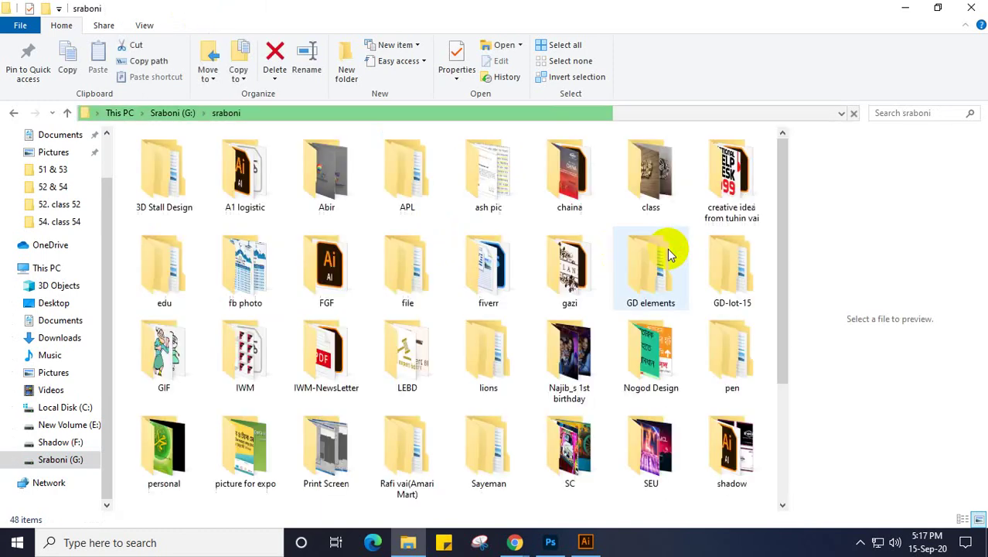
{"action": "left_click", "coordinate": [640, 273]}
{"action": "double_click", "coordinate": [638, 267]}
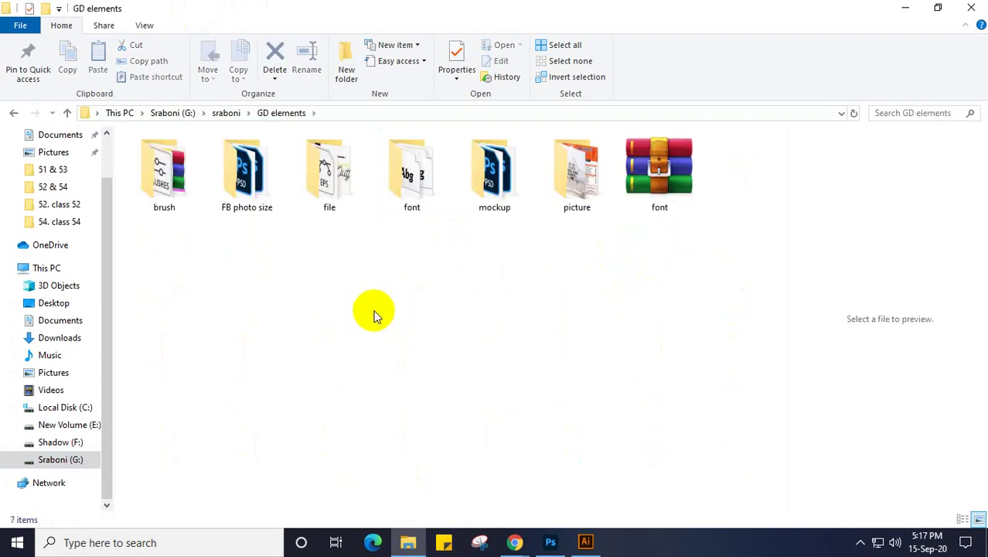
{"action": "left_click", "coordinate": [157, 176]}
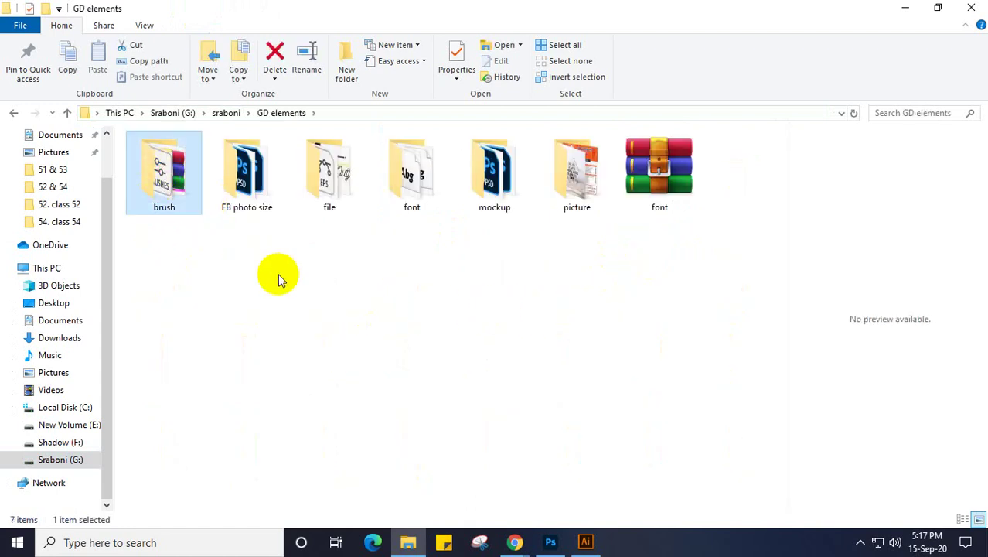
{"action": "key", "text": "Return"}
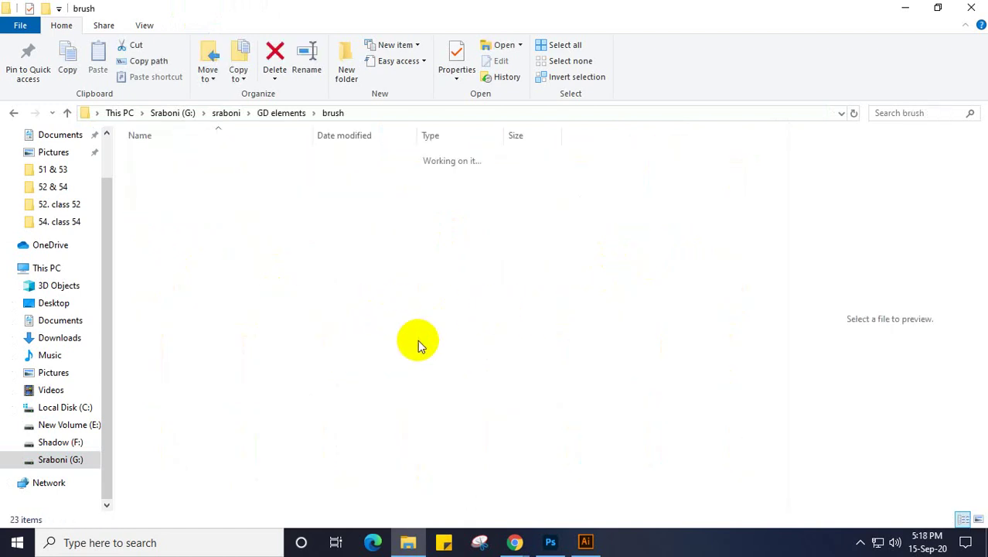
{"action": "right_click", "coordinate": [606, 332]}
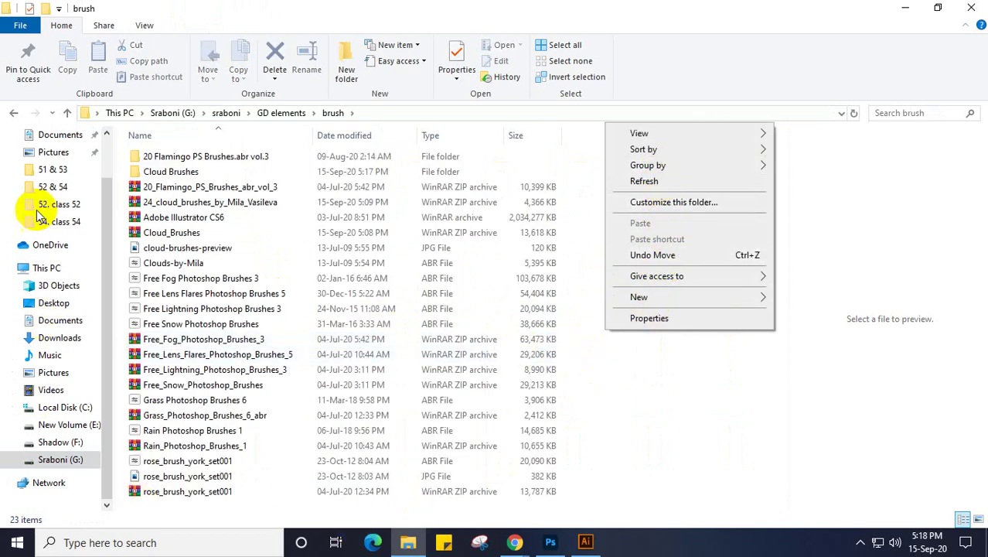
Step: Return to the Downloads folder and cut the Powder_Brushes_17 archive
{"action": "left_click", "coordinate": [51, 337]}
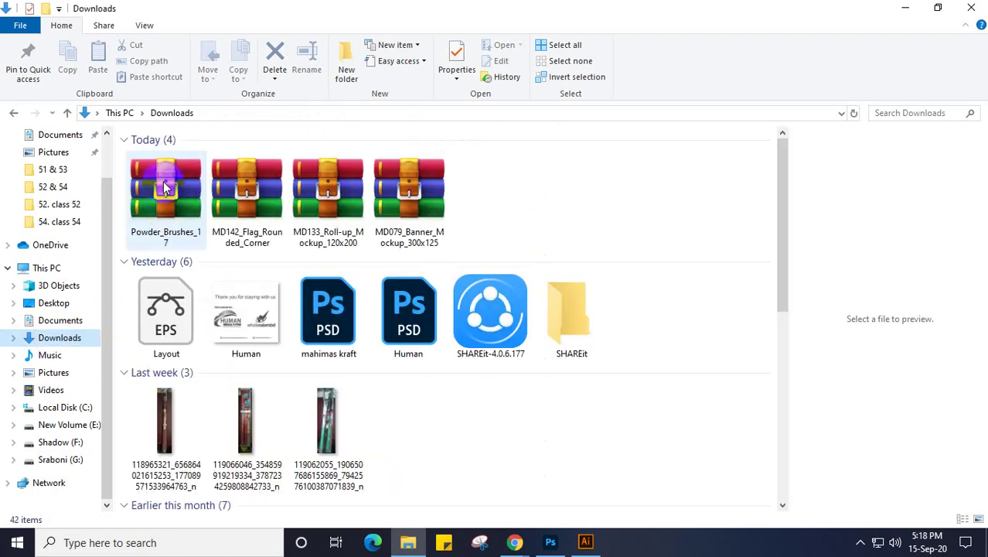
{"action": "left_click", "coordinate": [165, 182]}
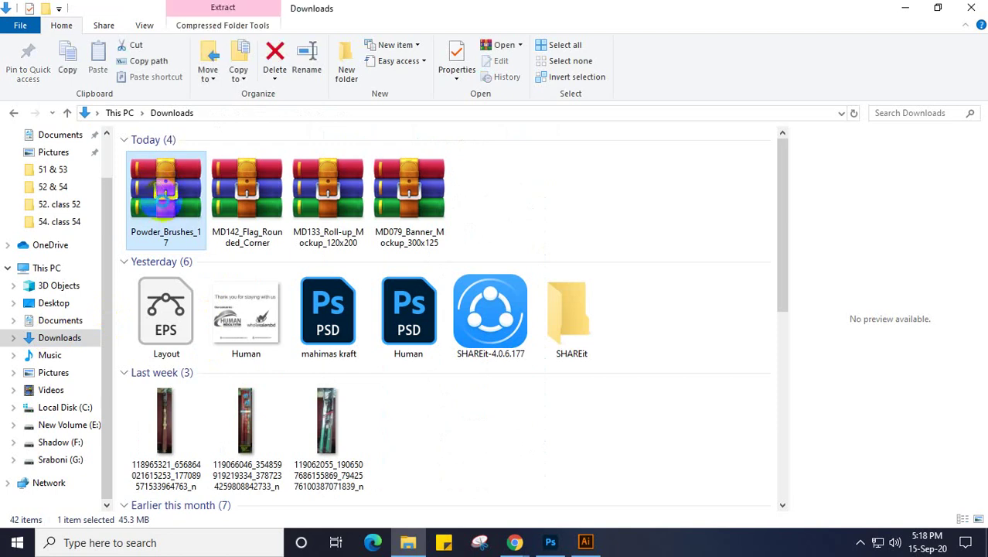
{"action": "key", "text": "ctrl+x"}
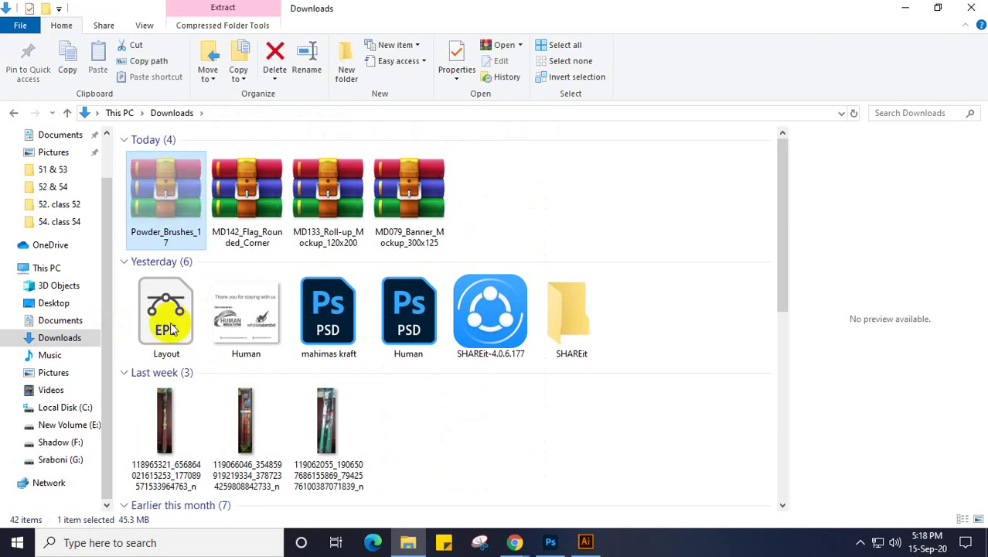
Step: Paste the Powder_Brushes_17 archive into the brush folder inside GD elements on drive G
{"action": "left_click", "coordinate": [77, 459]}
{"action": "left_click", "coordinate": [429, 184]}
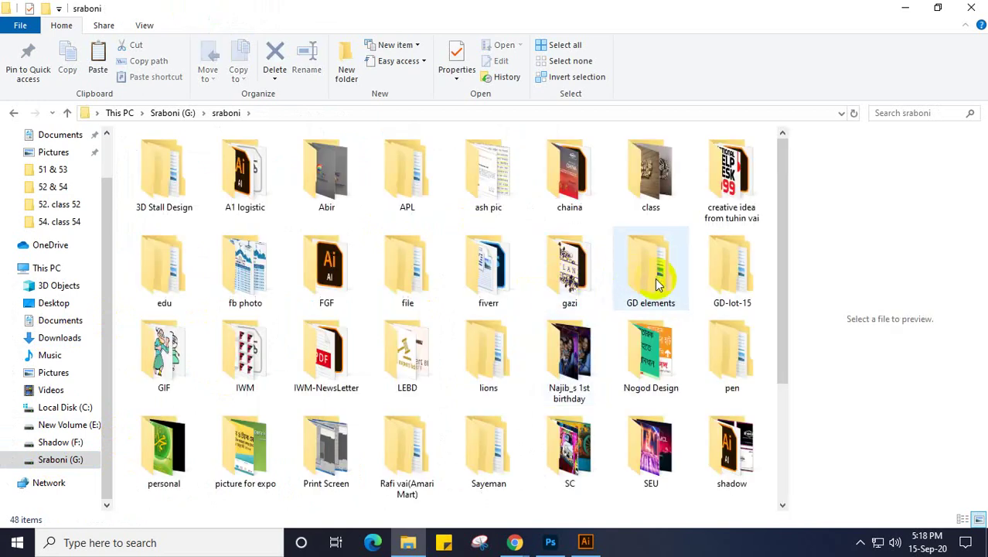
{"action": "left_click", "coordinate": [656, 284]}
{"action": "double_click", "coordinate": [655, 284]}
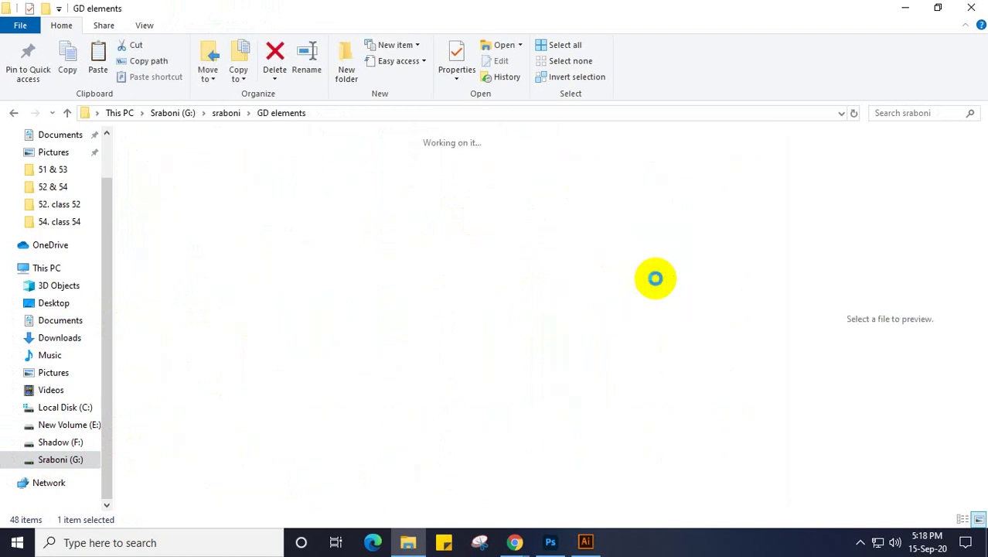
{"action": "left_click", "coordinate": [172, 174]}
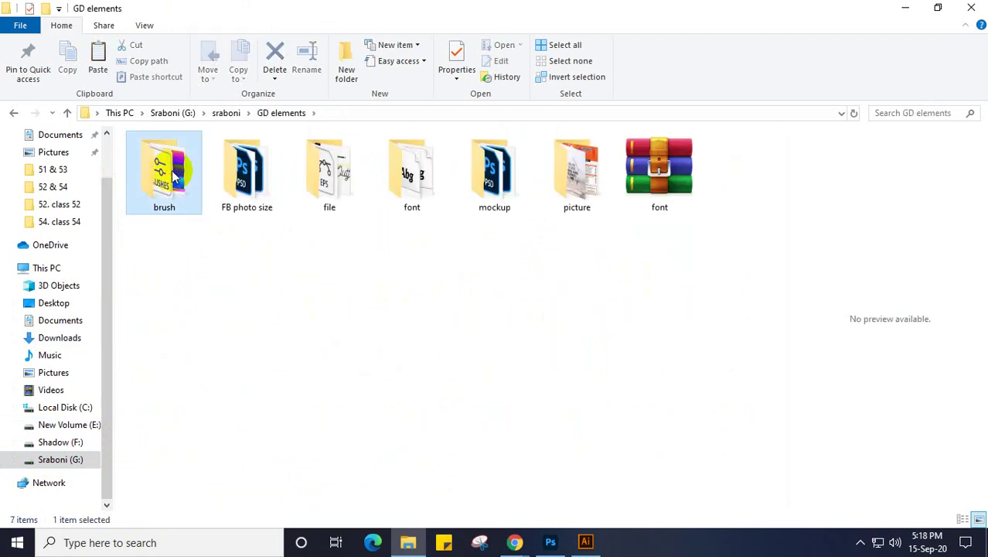
{"action": "double_click", "coordinate": [172, 170]}
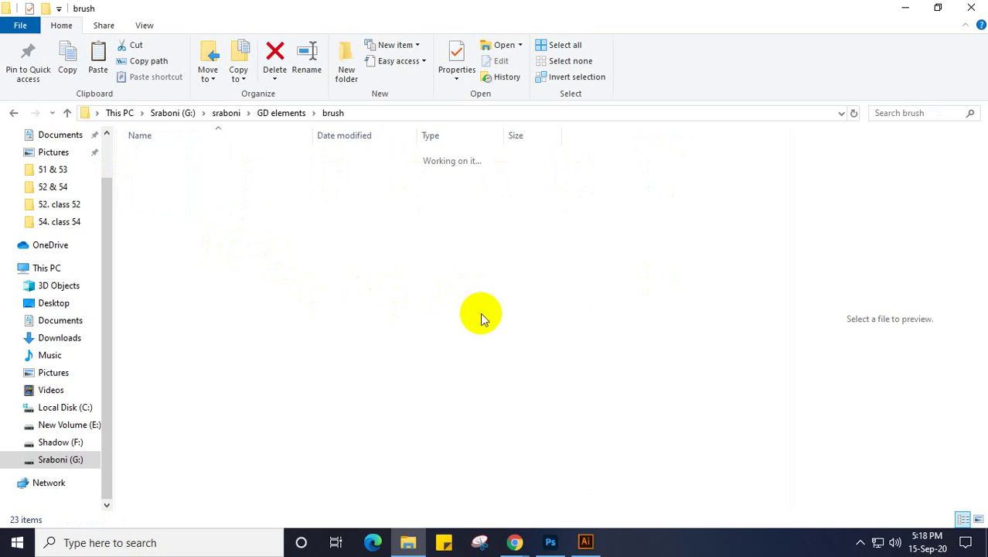
{"action": "right_click", "coordinate": [615, 276]}
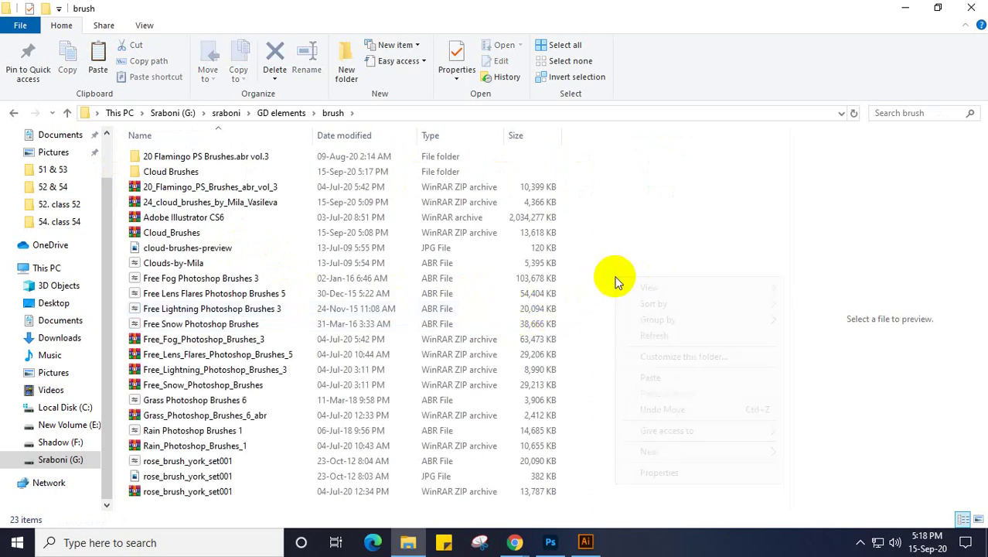
{"action": "left_click", "coordinate": [649, 379]}
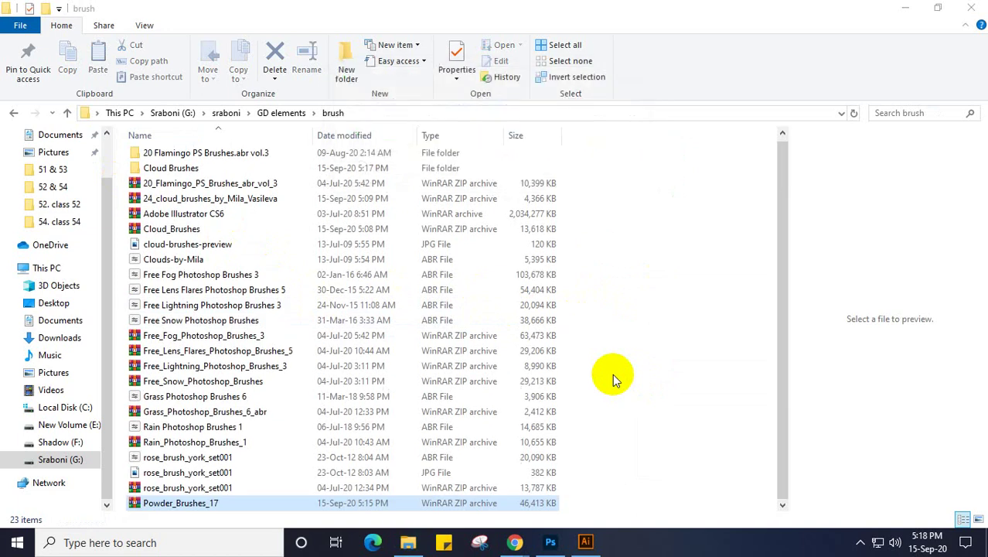
Step: Extract the Powder_Brushes_17 archive directly into the brush folder and select the Cloud Brushes folder
{"action": "double_click", "coordinate": [399, 504]}
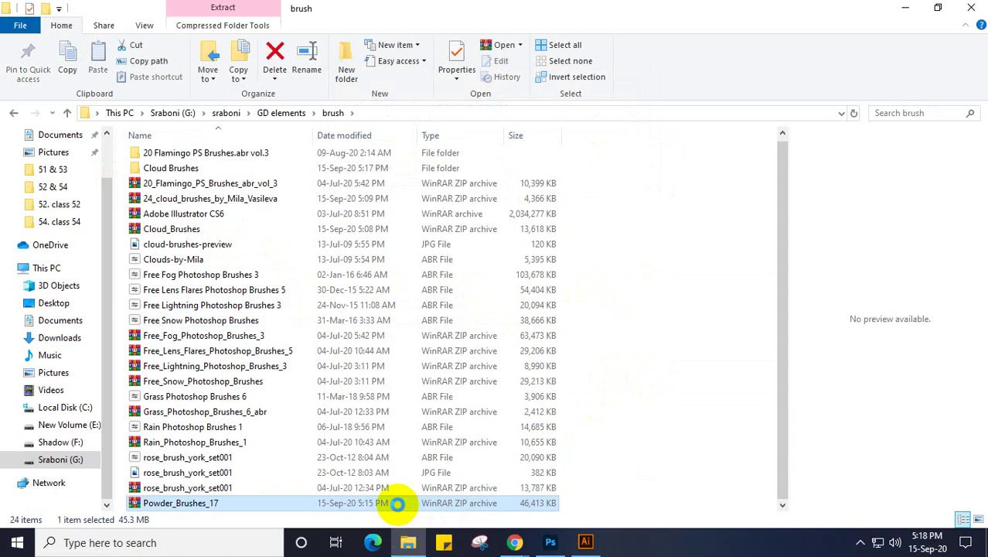
{"action": "right_click", "coordinate": [271, 506]}
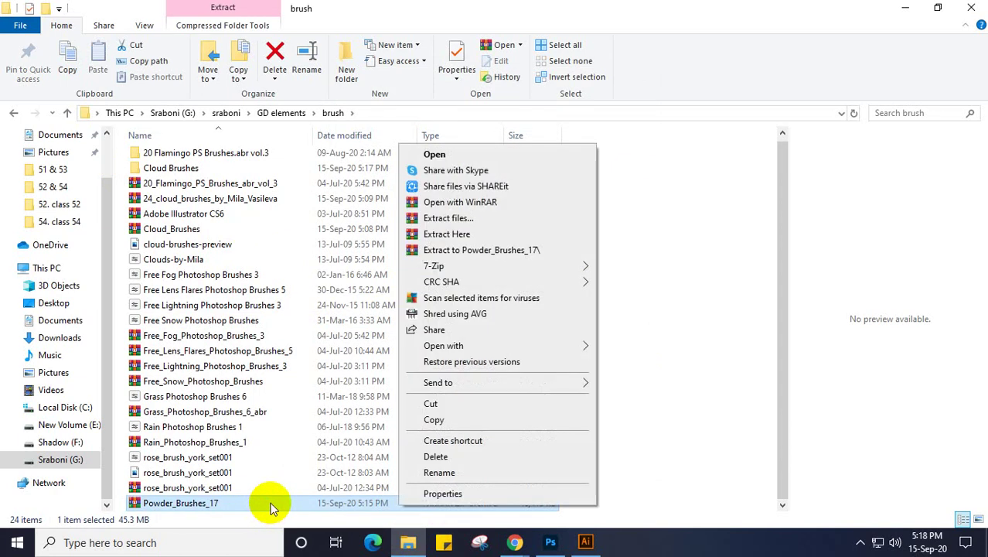
{"action": "left_click", "coordinate": [458, 234]}
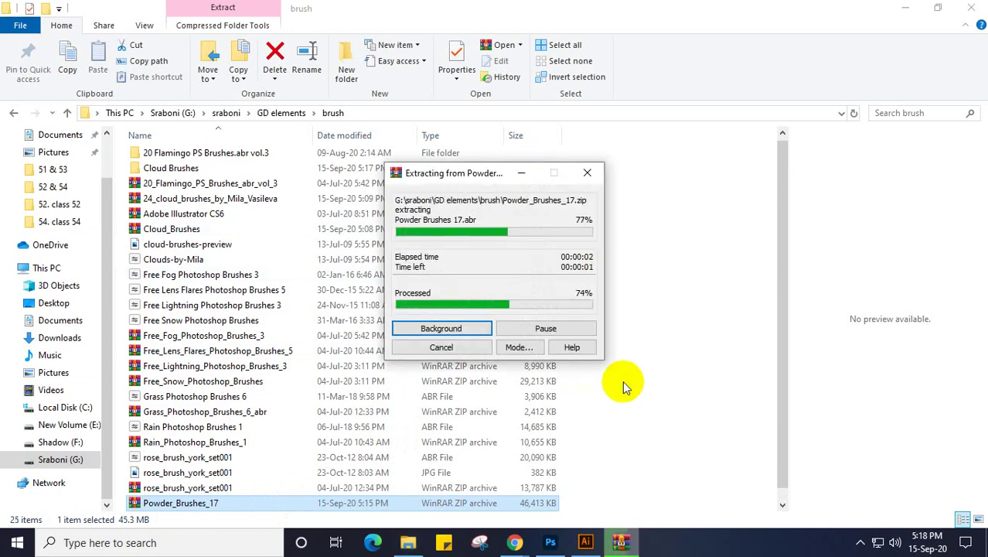
{"action": "left_click", "coordinate": [232, 175]}
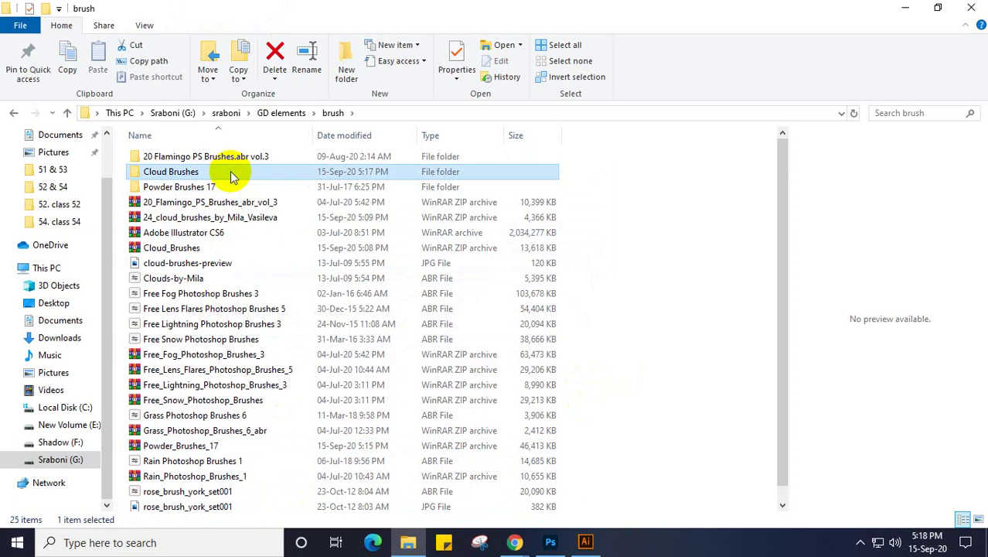
Step: Load the Cloud Brushes 0981 brush file from the Cloud Brushes folder into Photoshop
{"action": "double_click", "coordinate": [232, 176]}
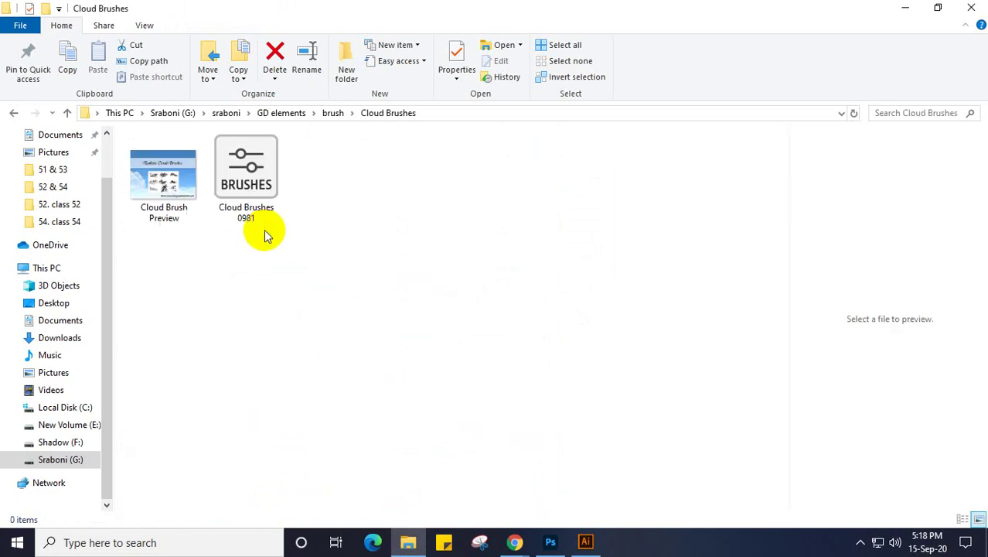
{"action": "left_click", "coordinate": [255, 184]}
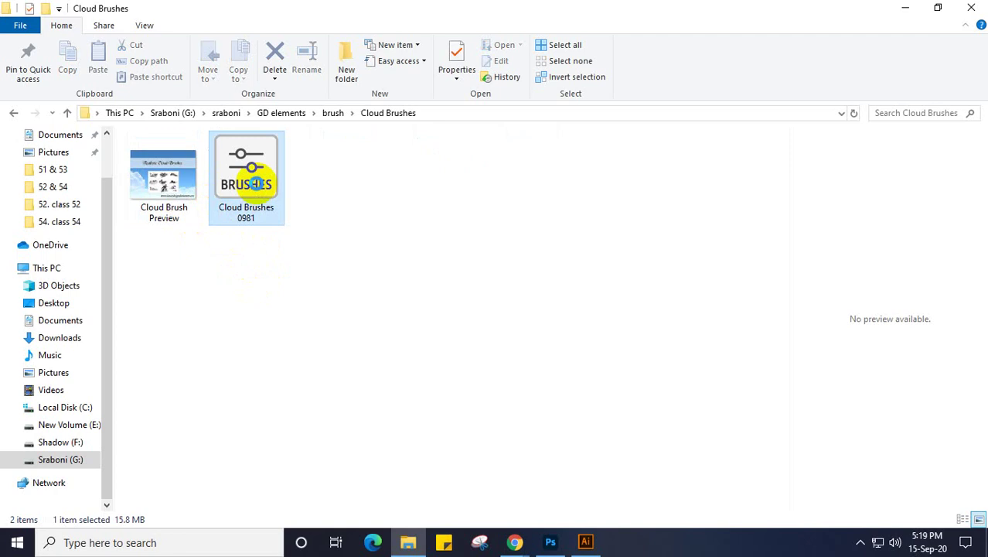
{"action": "double_click", "coordinate": [257, 188]}
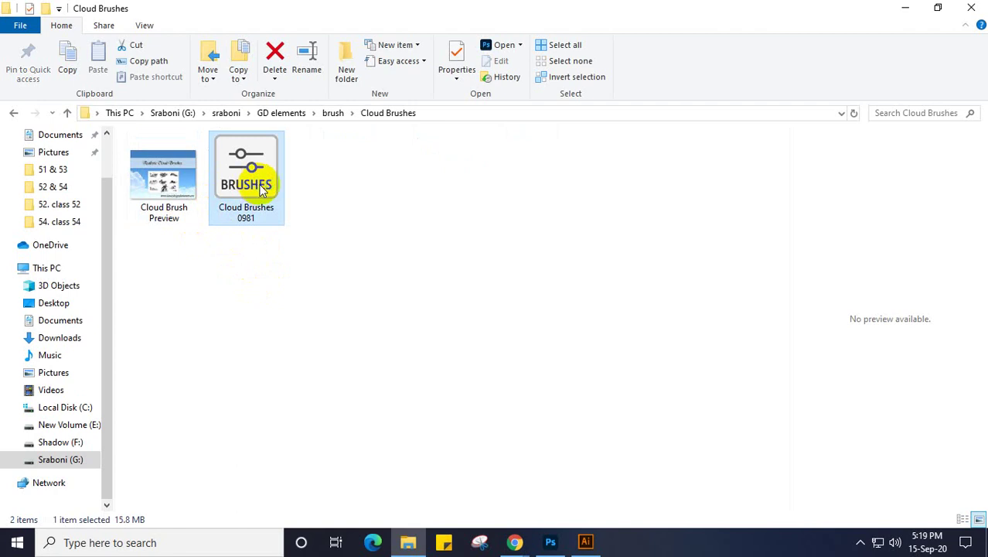
{"action": "double_click", "coordinate": [260, 186]}
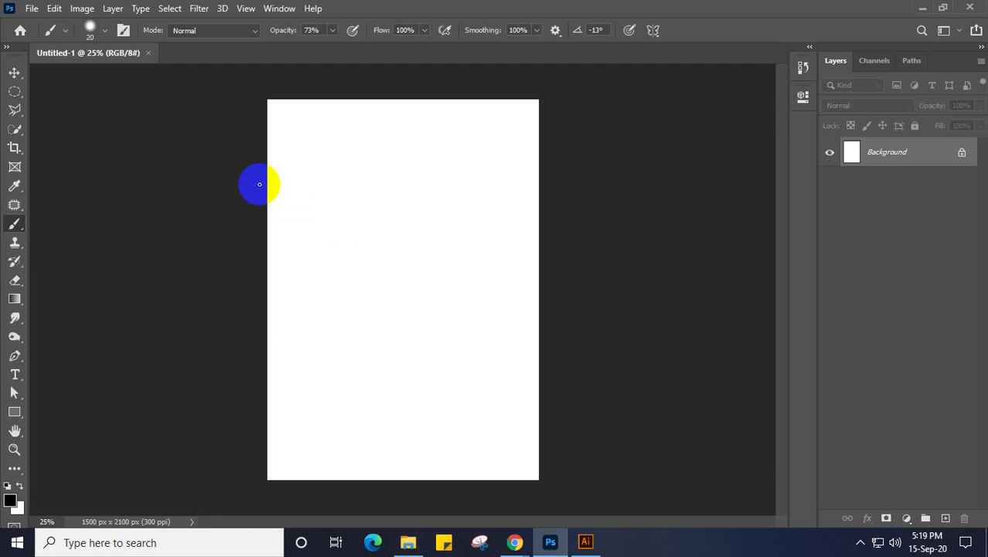
Step: Examine the Cloud Brushes 0981 group among the brush presets and collapse it again
{"action": "left_click", "coordinate": [106, 35]}
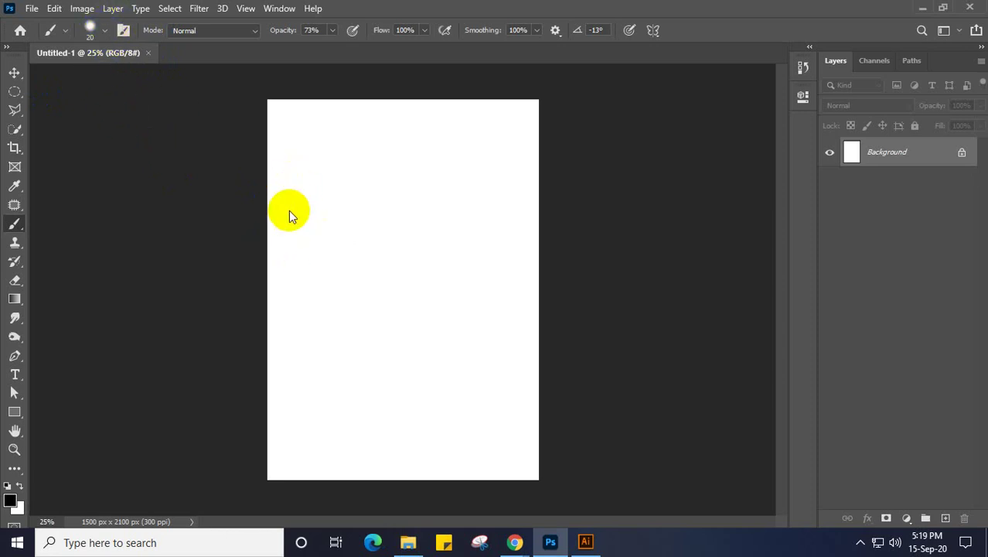
{"action": "left_click", "coordinate": [179, 191]}
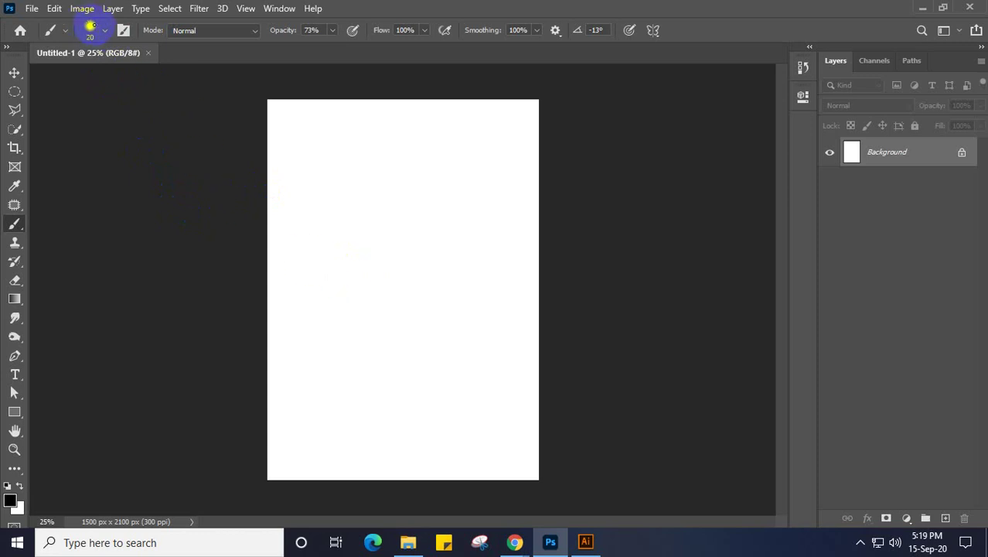
{"action": "left_click", "coordinate": [106, 32]}
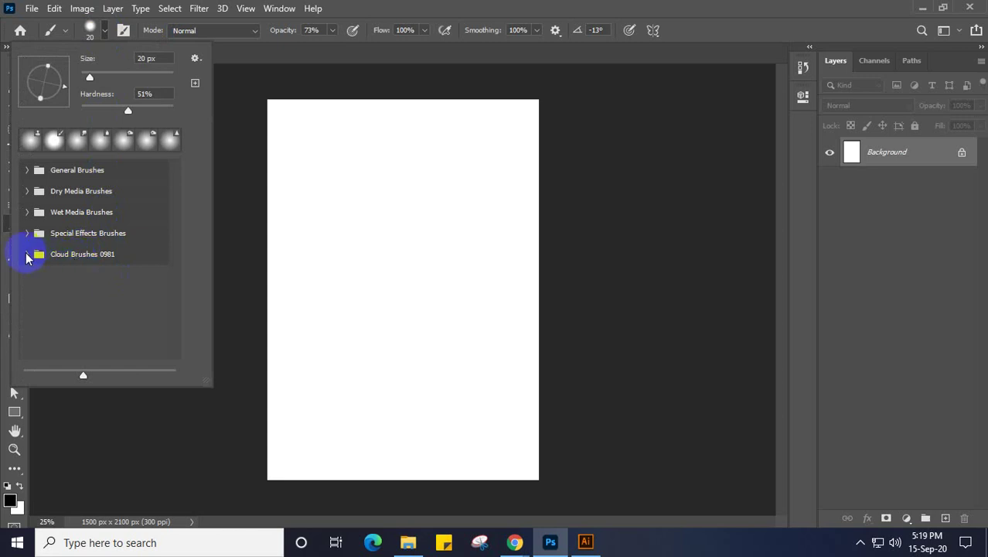
{"action": "left_click", "coordinate": [26, 257]}
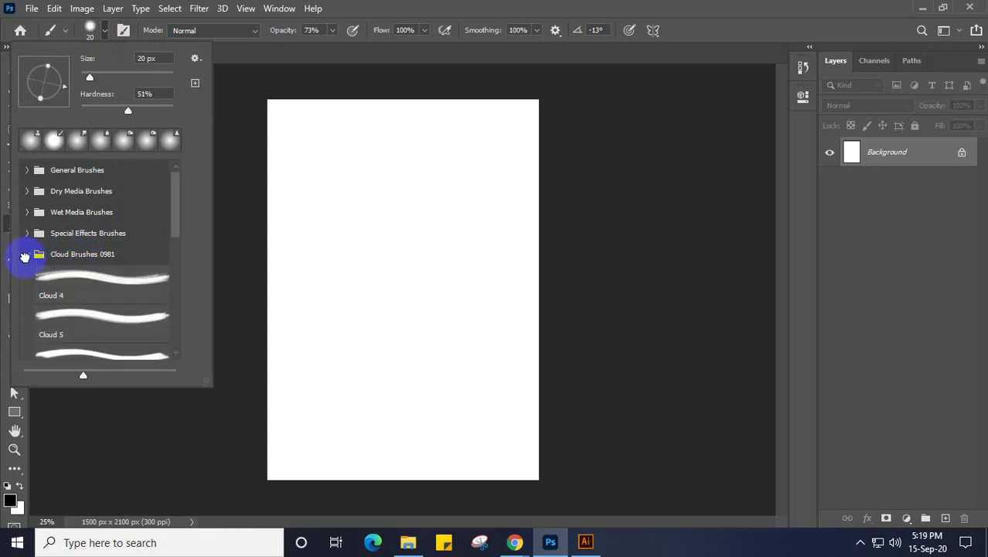
{"action": "left_click", "coordinate": [26, 255]}
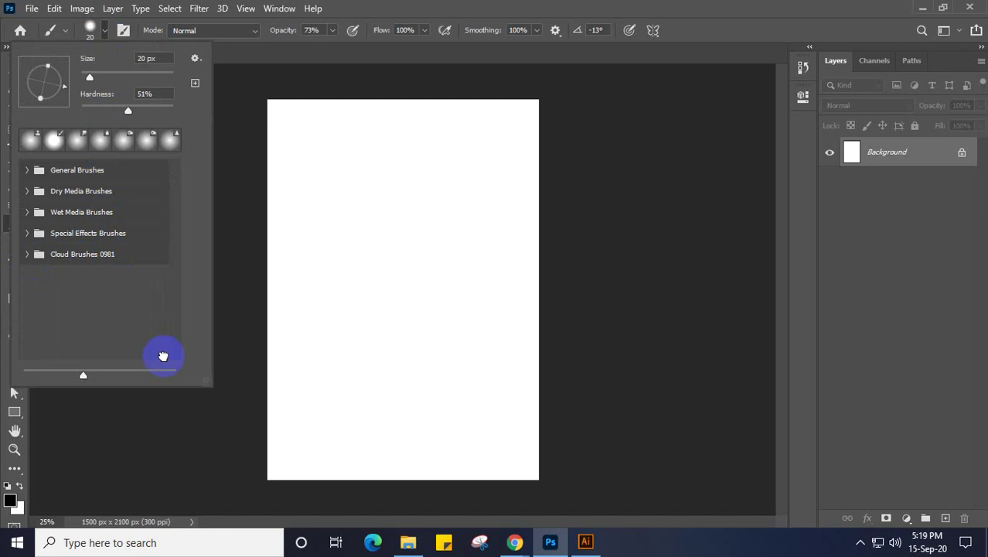
Step: Switch to File Explorer, load the Powder Brushes 17 brush file from its folder into Photoshop and check the brush presets
{"action": "left_click", "coordinate": [409, 543]}
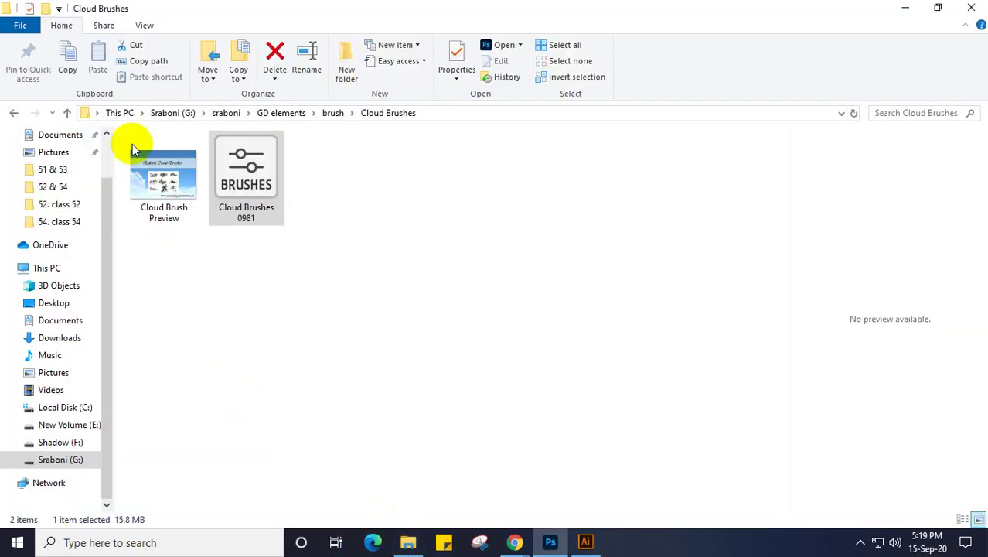
{"action": "left_click", "coordinate": [66, 114]}
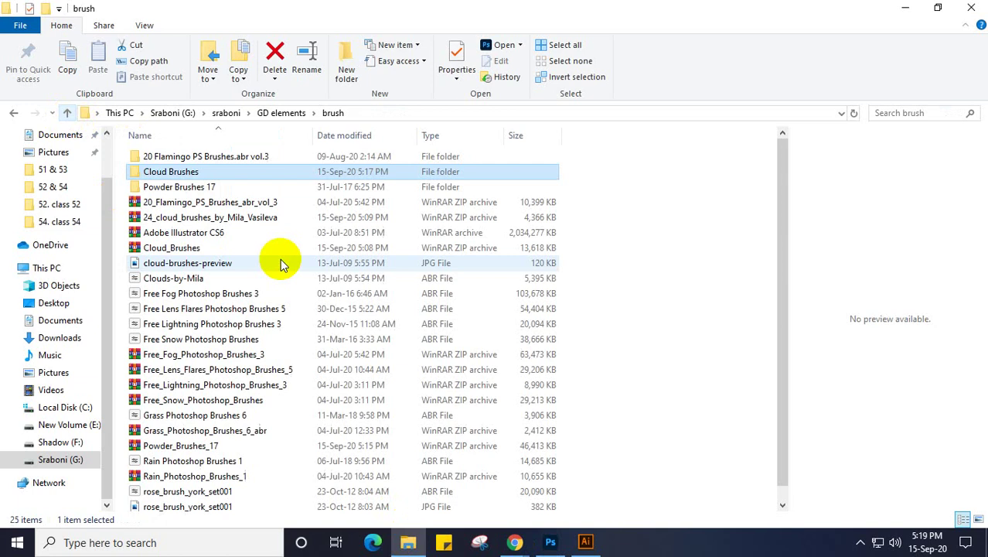
{"action": "left_click", "coordinate": [232, 189]}
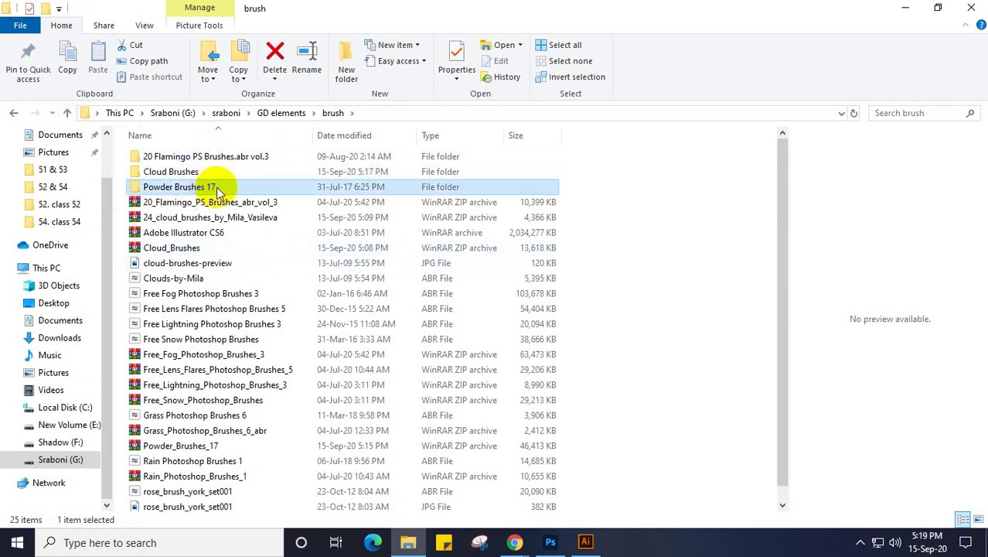
{"action": "double_click", "coordinate": [219, 190]}
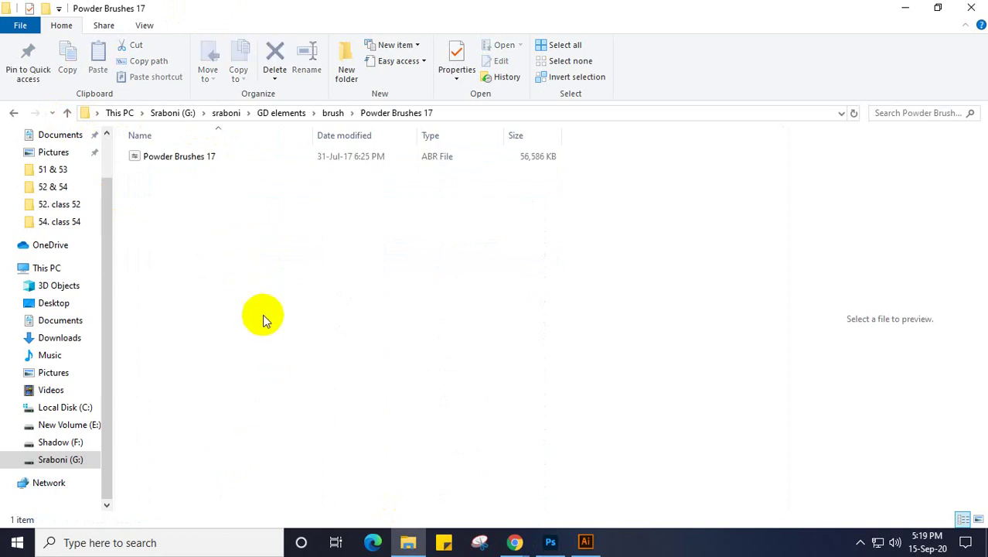
{"action": "left_click", "coordinate": [207, 159]}
{"action": "double_click", "coordinate": [209, 159]}
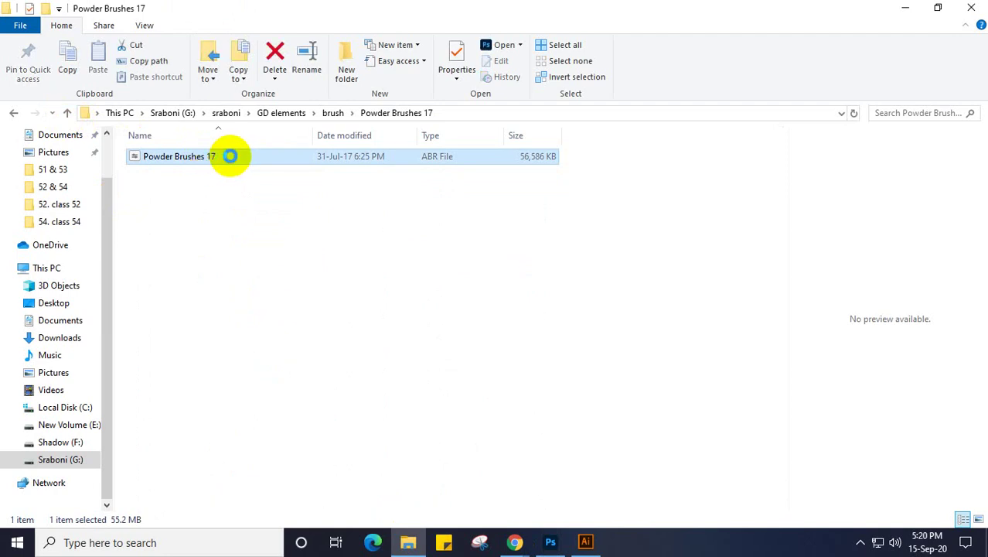
{"action": "right_click", "coordinate": [230, 156]}
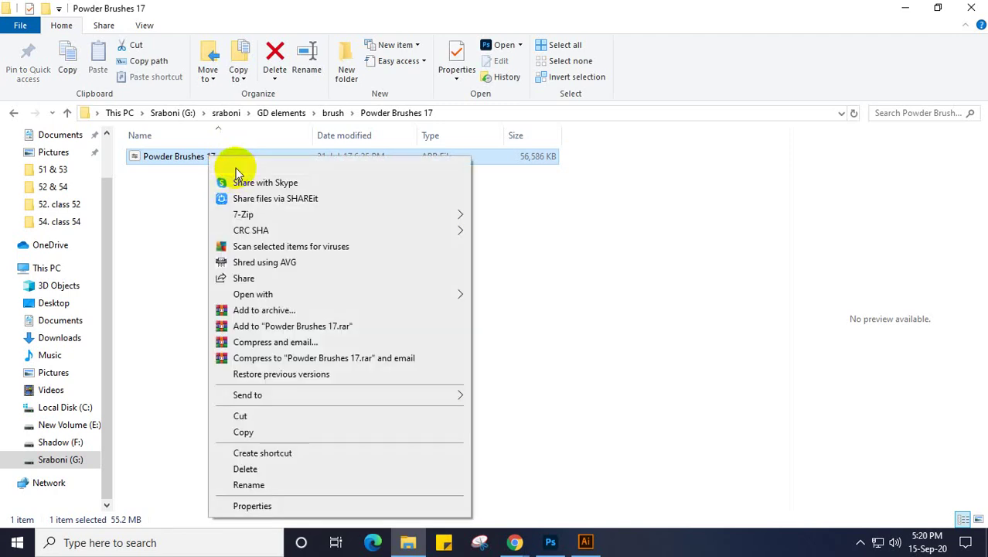
{"action": "left_click", "coordinate": [235, 168]}
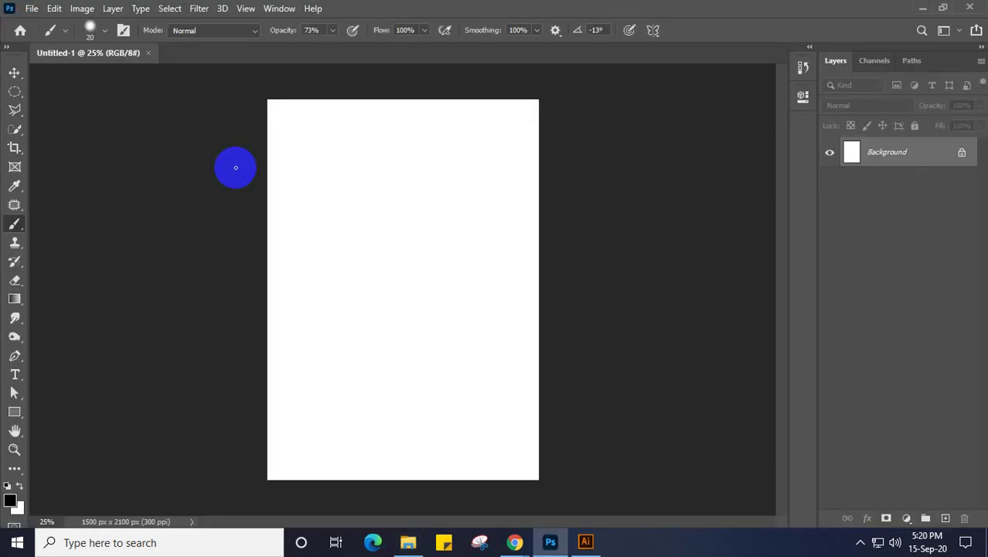
{"action": "left_click", "coordinate": [106, 31]}
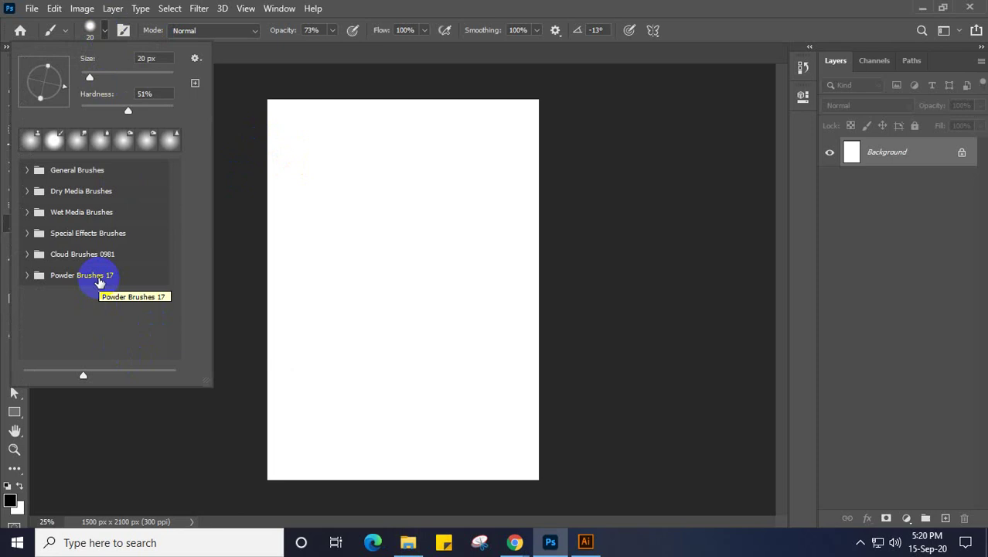
Step: Return to the brush folder in File Explorer and try to open the Clouds-by-Mila brush file on its own
{"action": "left_click", "coordinate": [406, 541]}
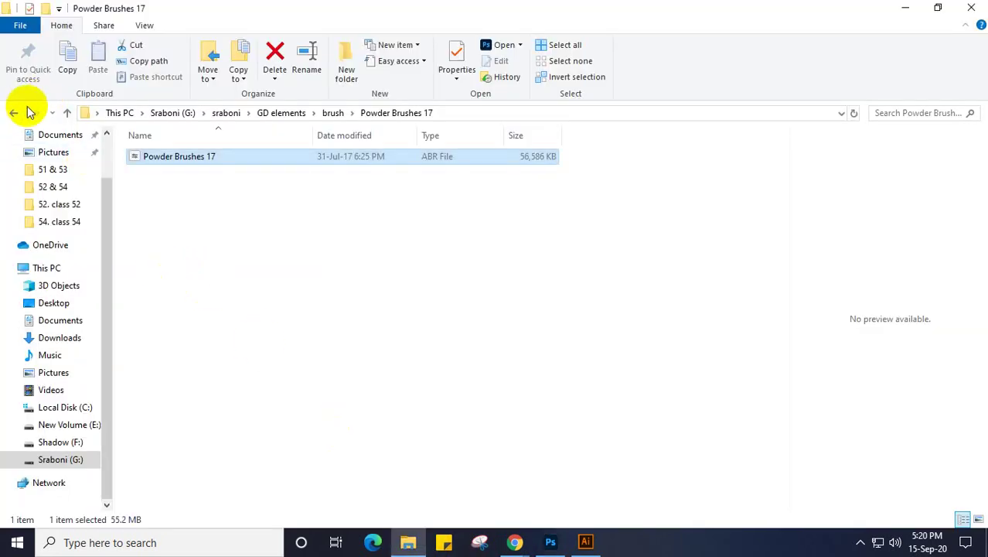
{"action": "key", "text": "BackSpace"}
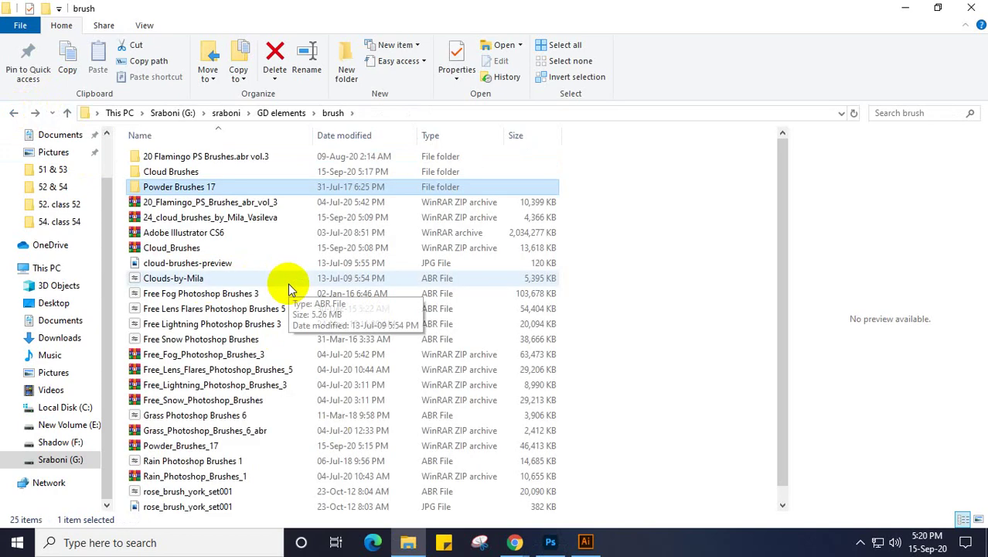
{"action": "left_click", "coordinate": [170, 280]}
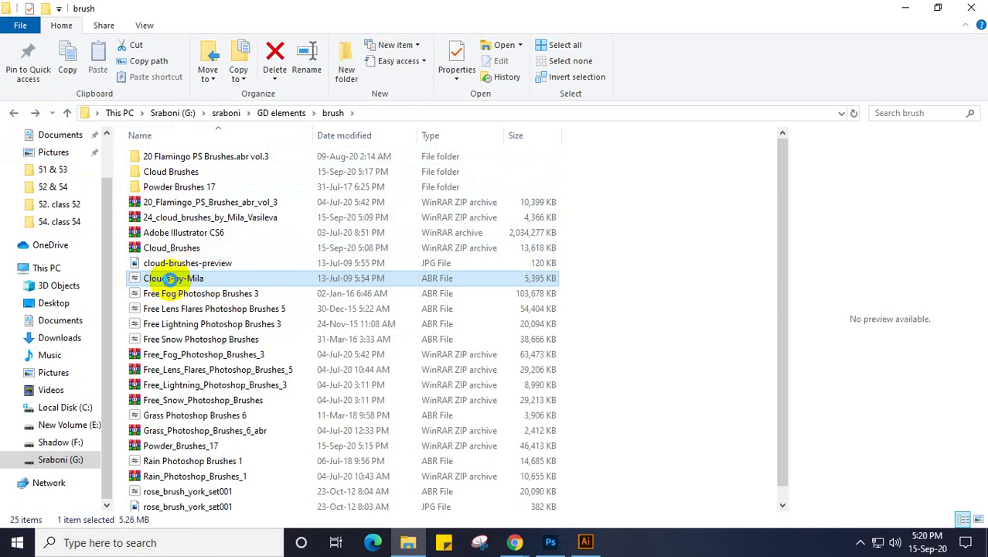
{"action": "double_click", "coordinate": [217, 278]}
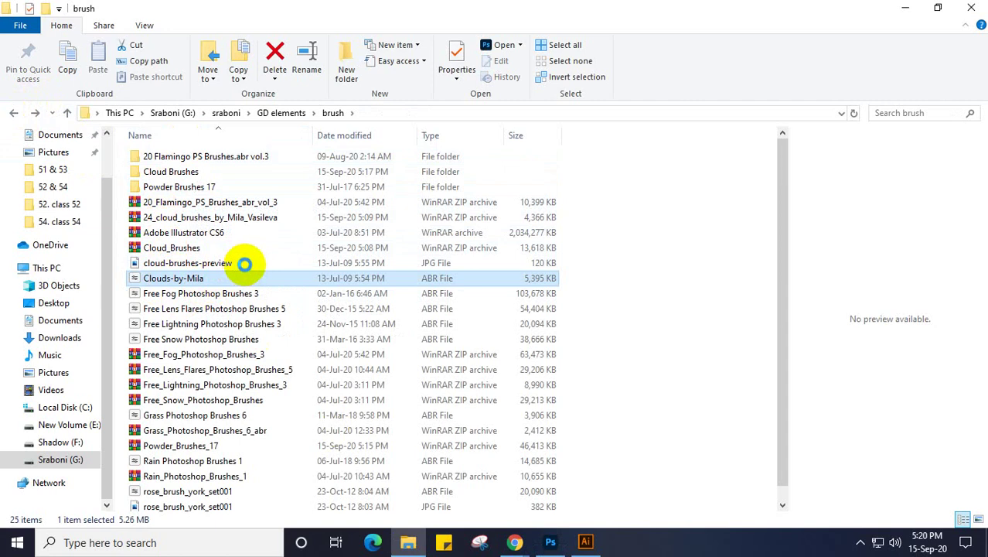
{"action": "key", "text": "shift+F10"}
{"action": "left_click", "coordinate": [668, 317]}
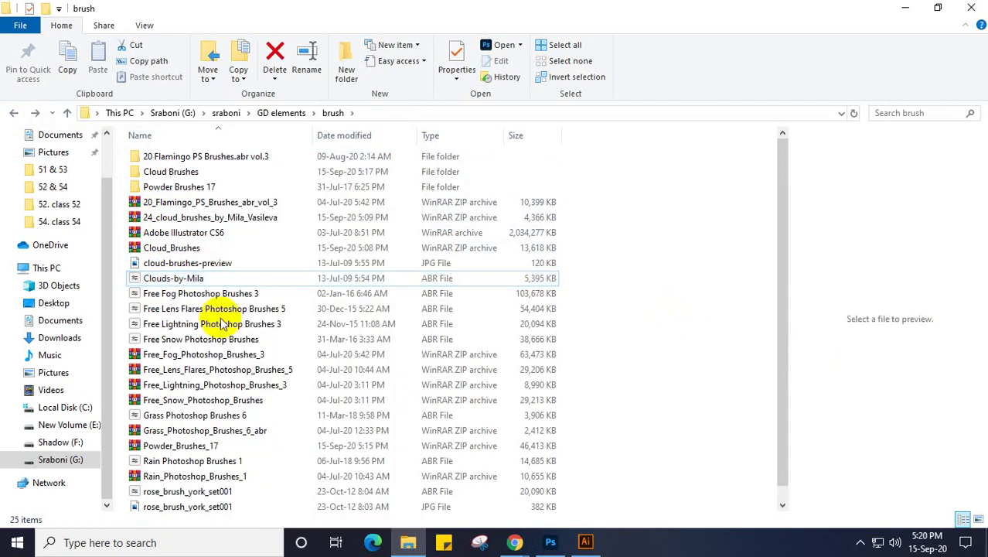
Step: Load the Clouds-by-Mila, Free Fog 3, Free Lens Flares 5, Free Lightning 3 and Free Snow brush files into Photoshop together
{"action": "left_click", "coordinate": [167, 294], "text": "ctrl"}
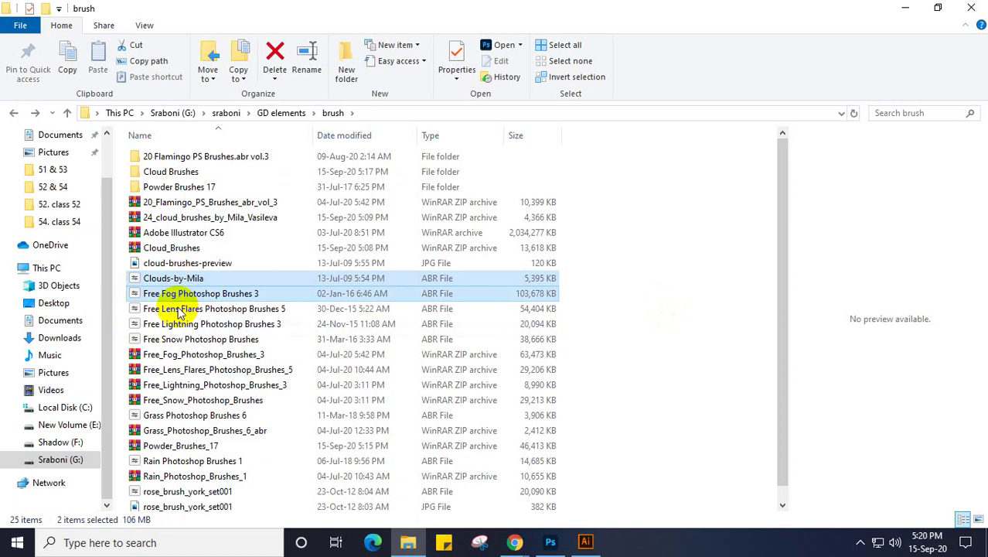
{"action": "left_click", "coordinate": [180, 309], "text": "ctrl"}
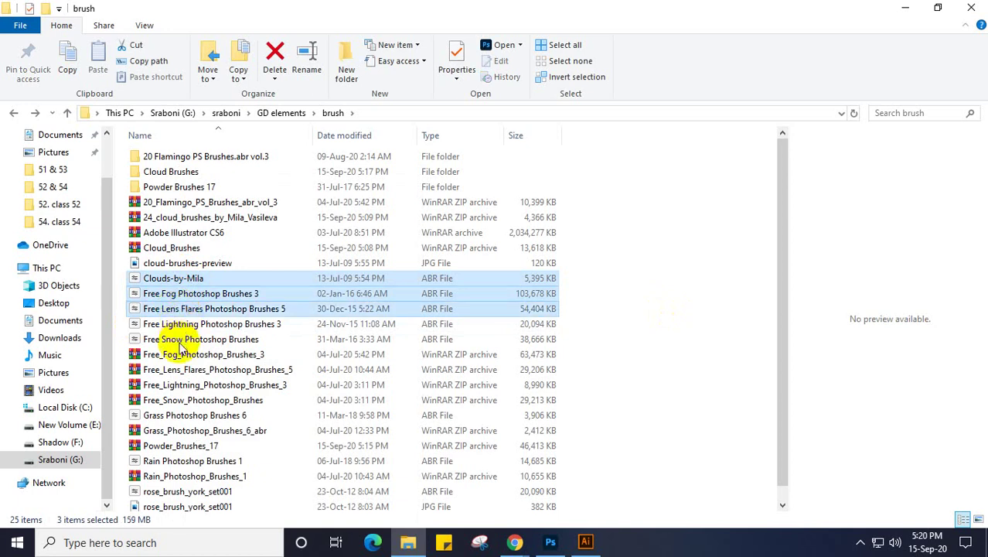
{"action": "left_click", "coordinate": [167, 324], "text": "ctrl"}
{"action": "left_click", "coordinate": [167, 340], "text": "ctrl"}
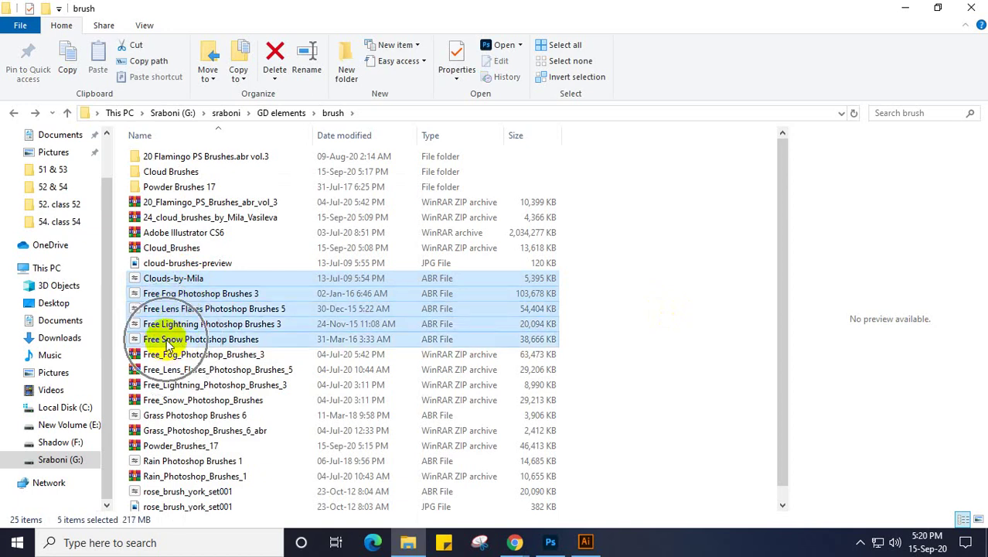
{"action": "scroll", "coordinate": [169, 348], "scroll_direction": "down", "scroll_amount": 1}
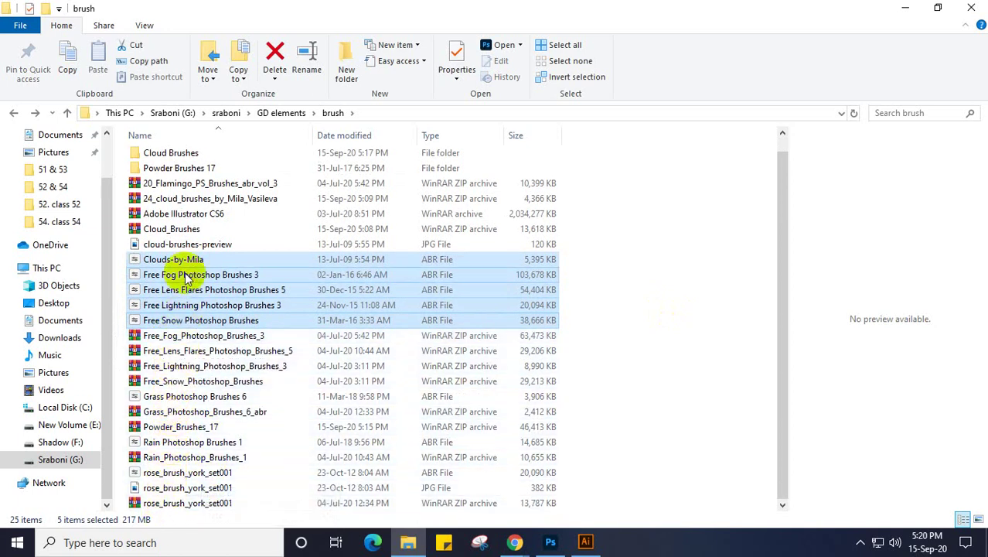
{"action": "scroll", "coordinate": [187, 264], "scroll_direction": "up", "scroll_amount": 1}
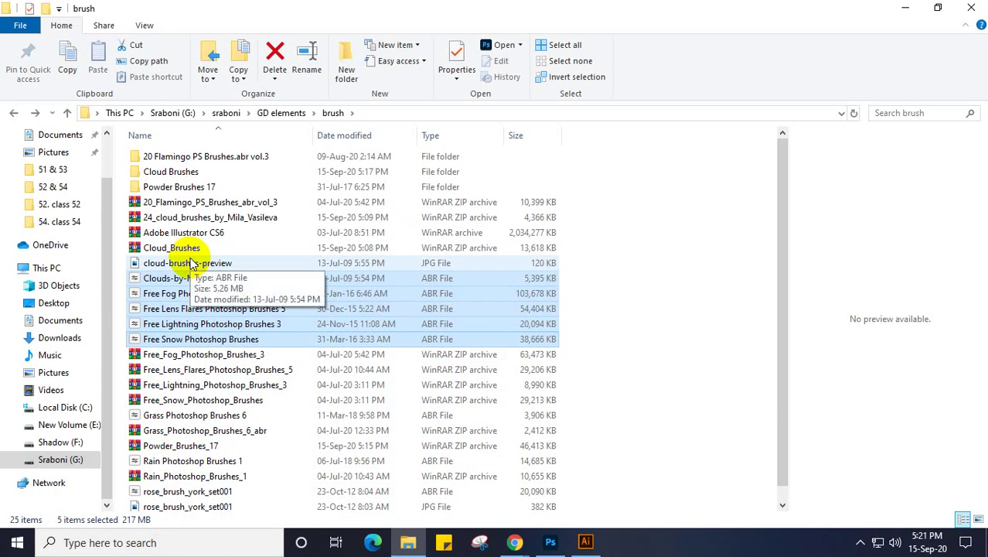
{"action": "right_click", "coordinate": [211, 303]}
{"action": "left_click", "coordinate": [265, 229]}
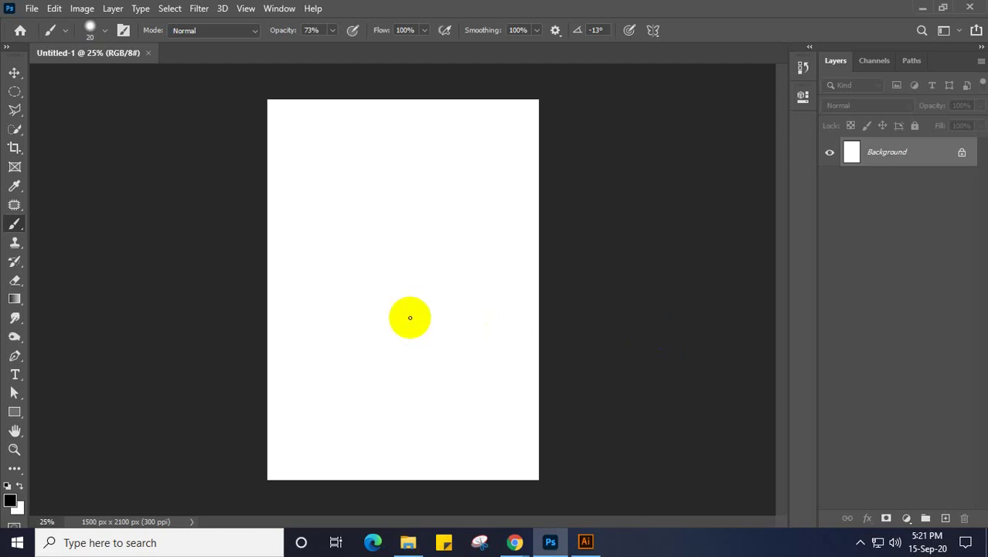
Step: Examine the cloud brushes in the Cloud Brushes 0981 and Clouds-by-Mila preset groups
{"action": "left_click", "coordinate": [105, 34]}
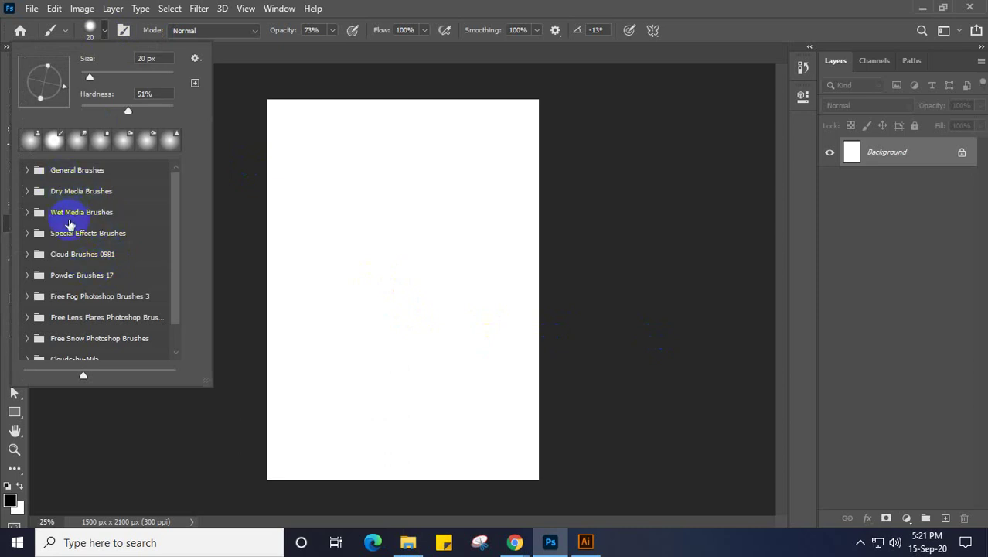
{"action": "scroll", "coordinate": [78, 294], "scroll_direction": "down", "scroll_amount": 1}
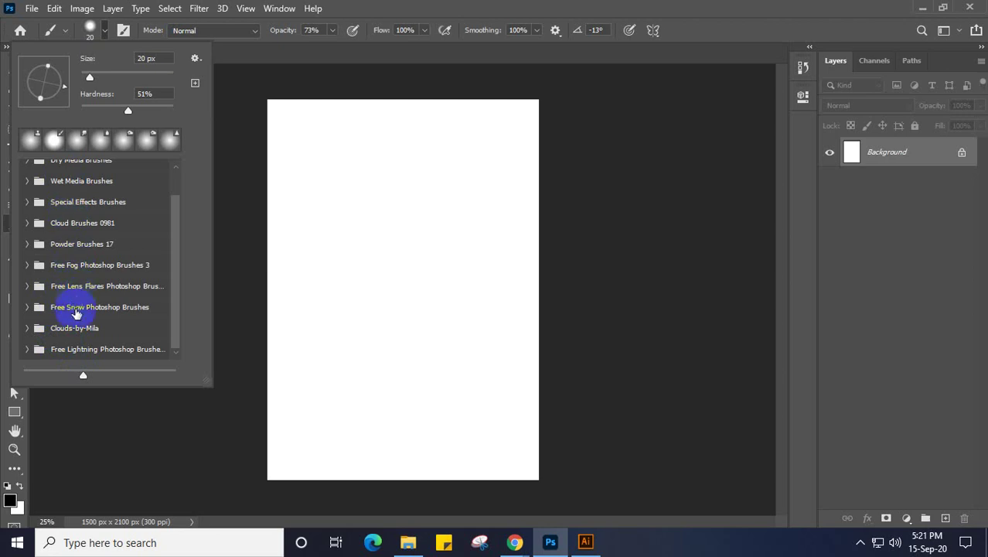
{"action": "left_click", "coordinate": [27, 224]}
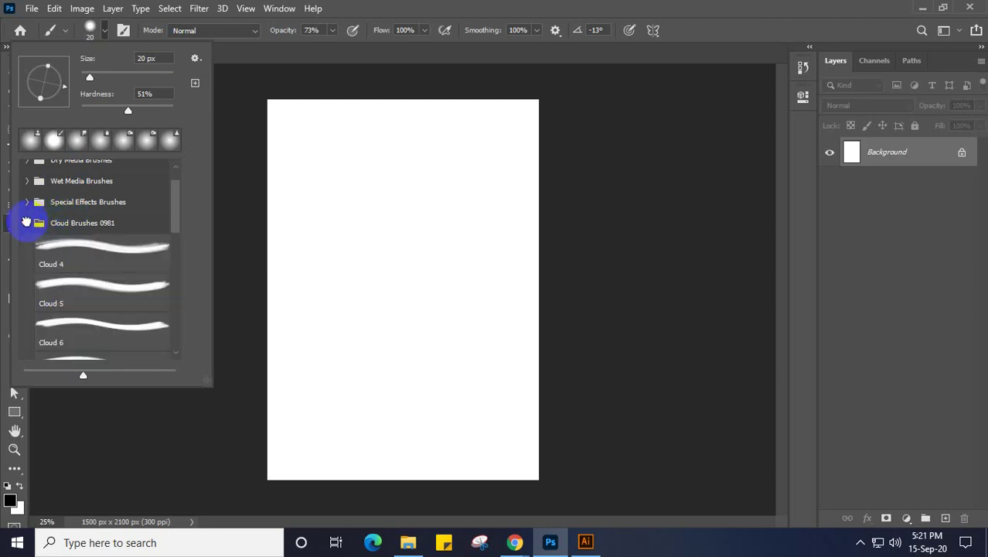
{"action": "scroll", "coordinate": [101, 292], "scroll_direction": "down", "scroll_amount": 1}
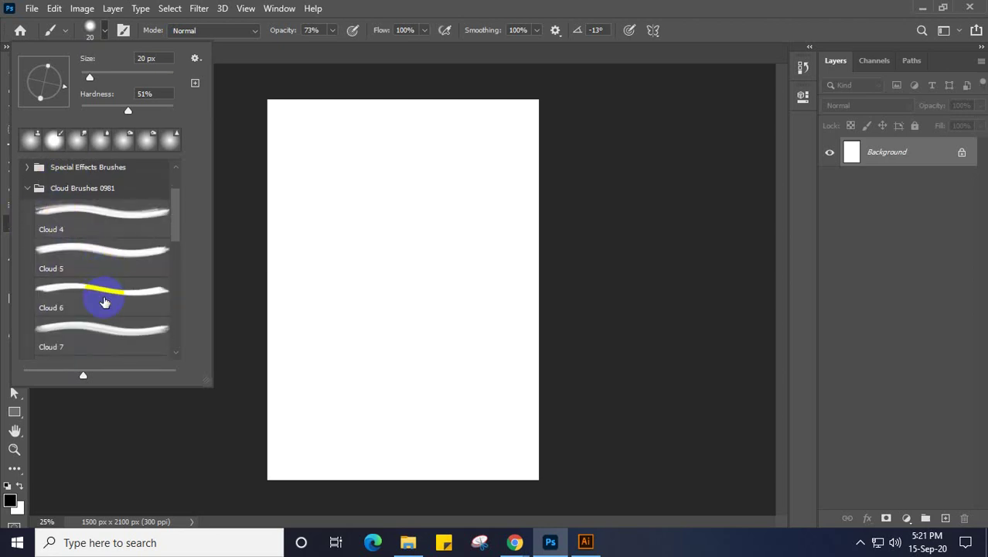
{"action": "scroll", "coordinate": [104, 301], "scroll_direction": "down", "scroll_amount": 4}
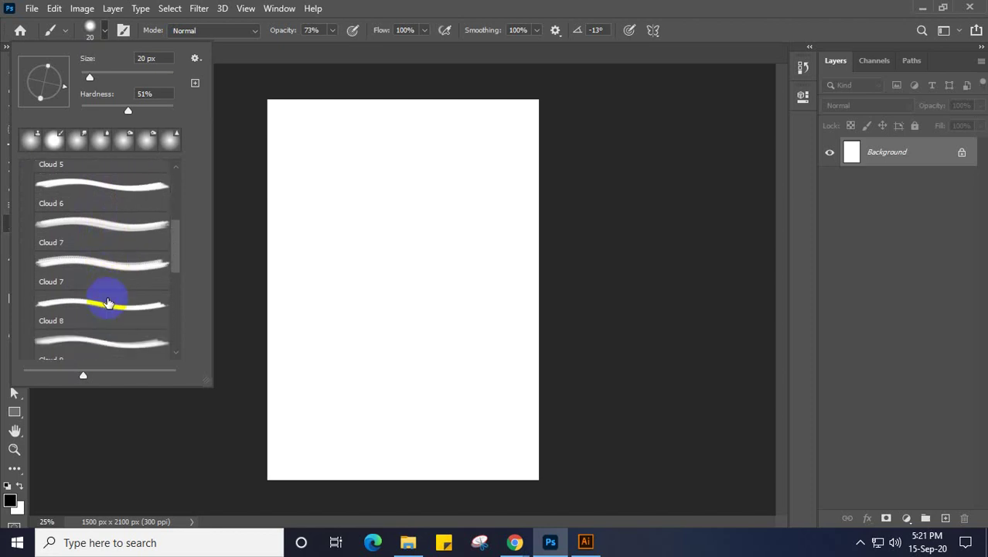
{"action": "scroll", "coordinate": [108, 302], "scroll_direction": "down", "scroll_amount": 5}
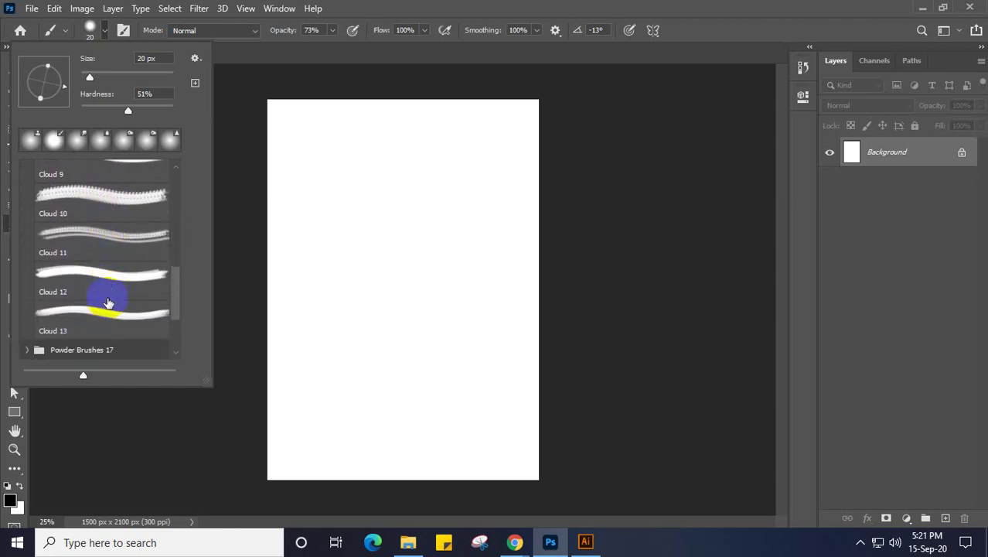
{"action": "scroll", "coordinate": [108, 302], "scroll_direction": "down", "scroll_amount": 2}
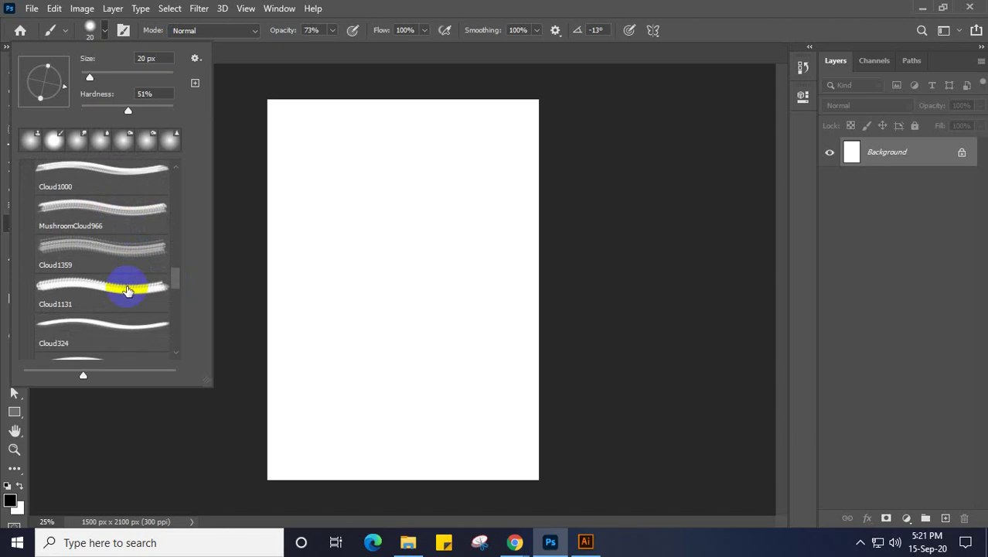
{"action": "scroll", "coordinate": [127, 291], "scroll_direction": "down", "scroll_amount": 5}
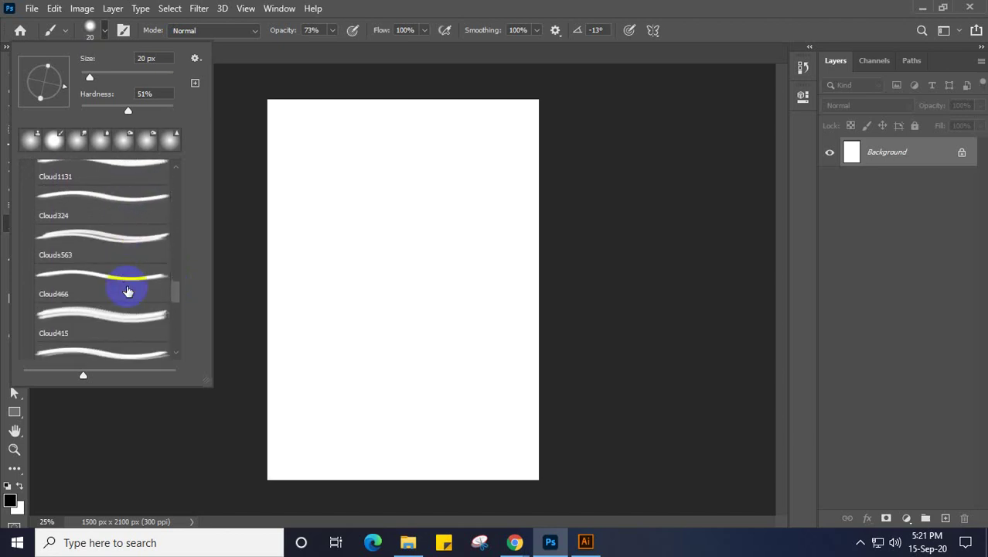
{"action": "scroll", "coordinate": [127, 291], "scroll_direction": "down", "scroll_amount": 4}
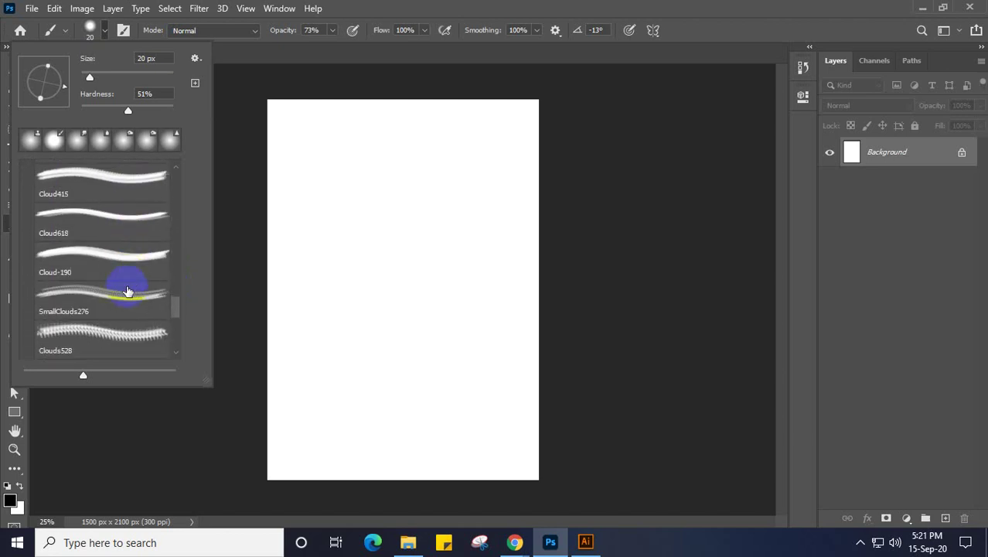
{"action": "scroll", "coordinate": [127, 291], "scroll_direction": "down", "scroll_amount": 1}
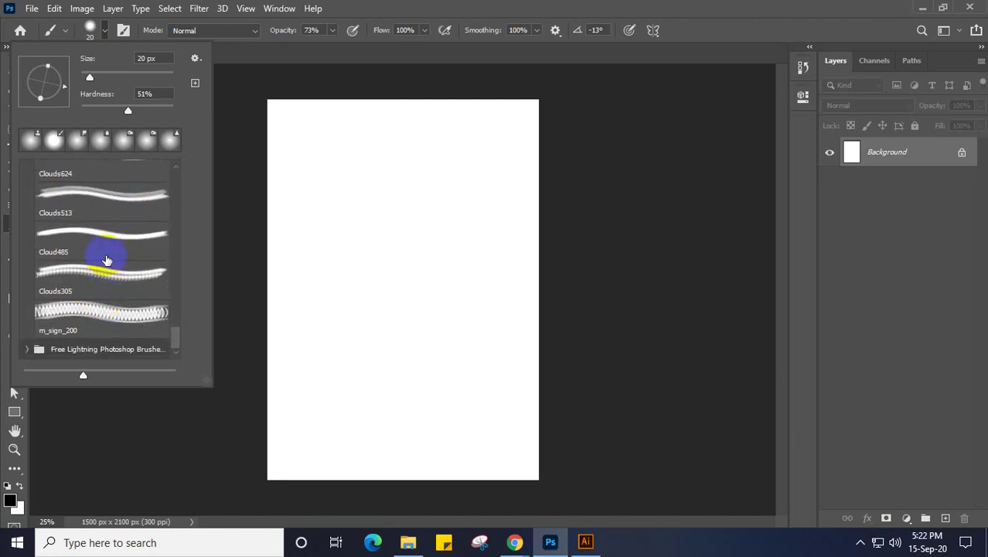
Step: Compare the Clouds305, m_sign_200, Cloud485 and Clouds513 brush shapes over the canvas and choose Cloud485
{"action": "left_click", "coordinate": [89, 269]}
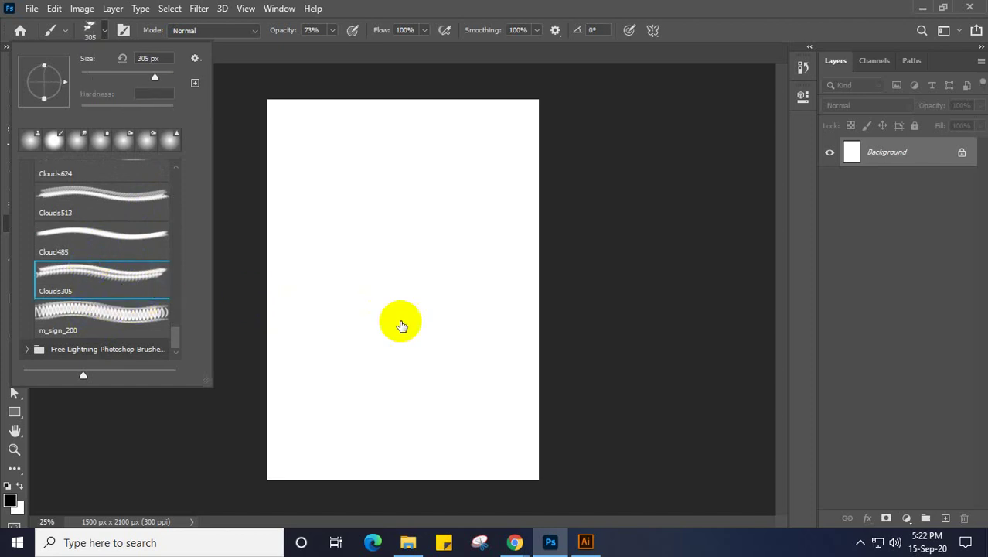
{"action": "key", "text": "period"}
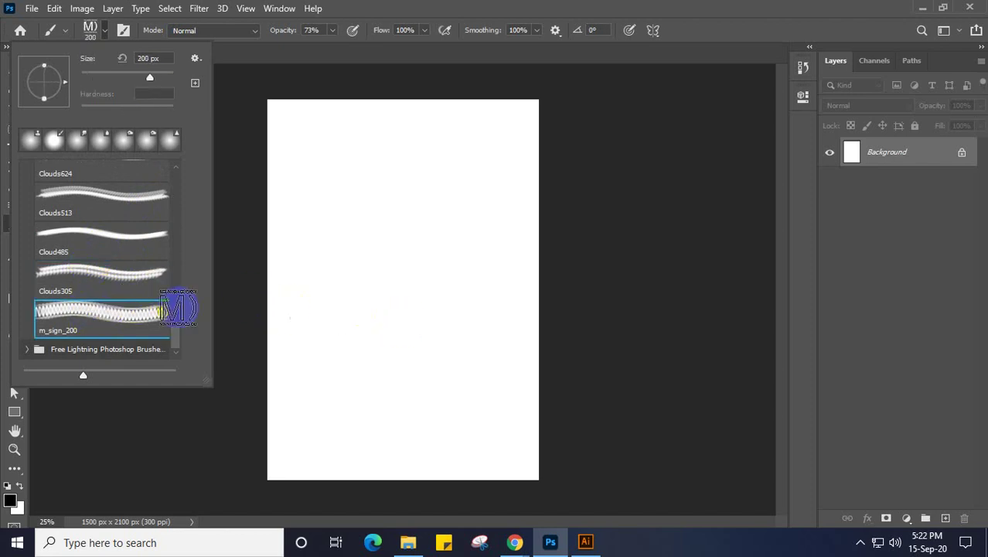
{"action": "left_click", "coordinate": [87, 235]}
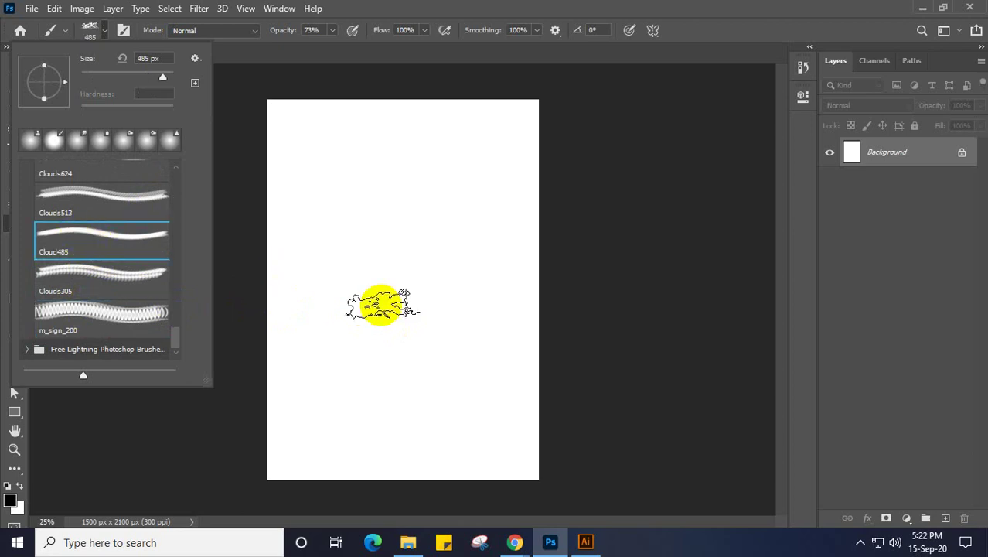
{"action": "left_click", "coordinate": [86, 192]}
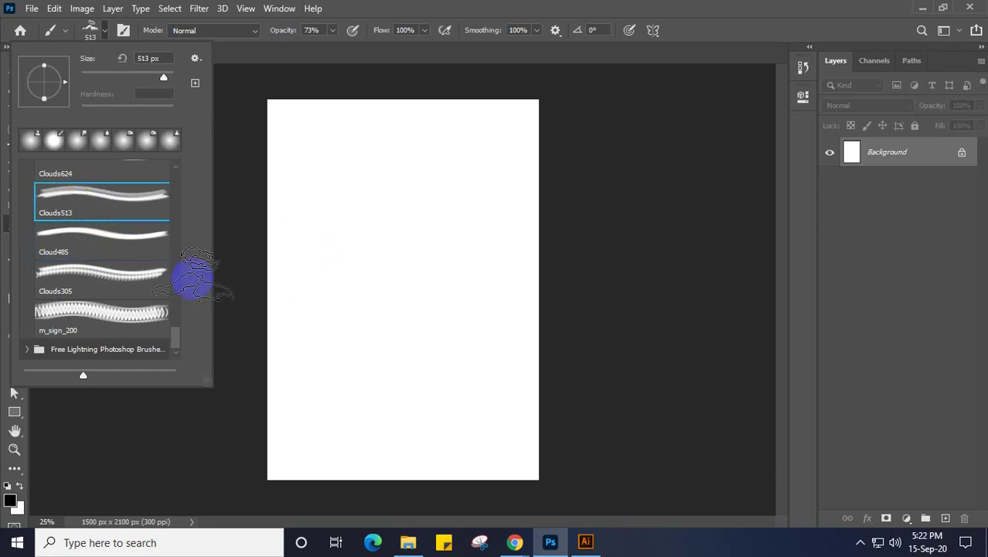
{"action": "left_click", "coordinate": [93, 234]}
{"action": "left_click", "coordinate": [397, 287]}
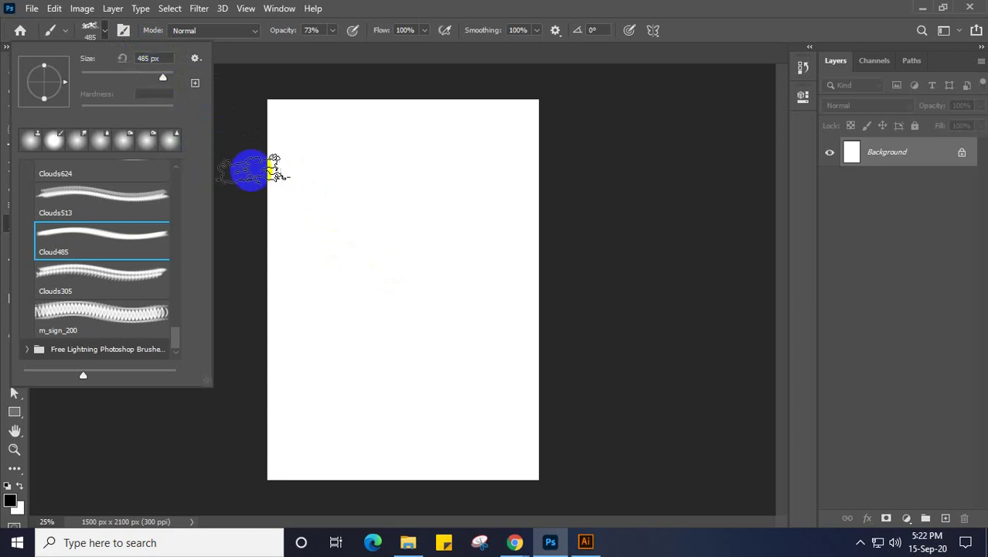
Step: Try sizes of 5000 px and 161 px for the Cloud485 brush and set it to 500 px
{"action": "left_click", "coordinate": [163, 76]}
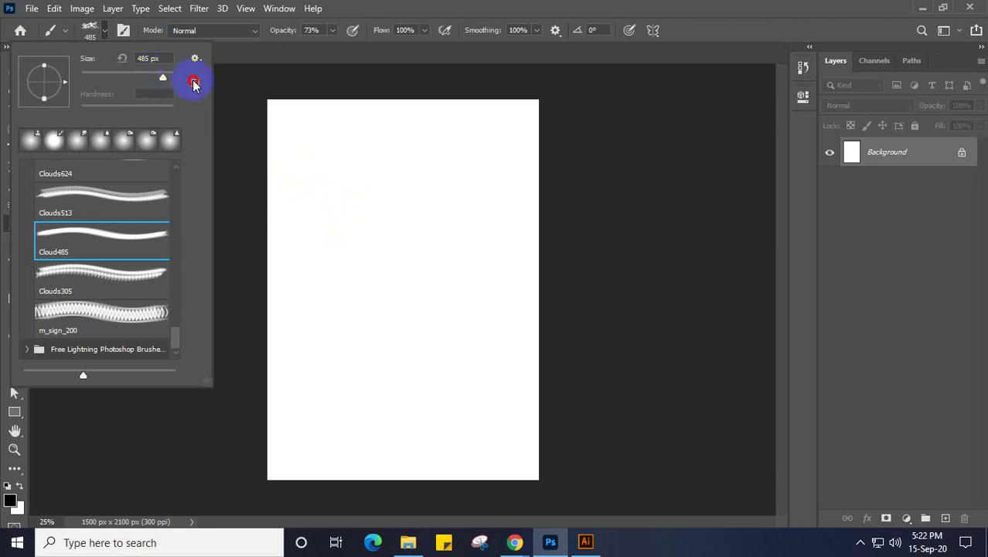
{"action": "left_click_drag", "start_coordinate": [163, 77], "coordinate": [189, 84]}
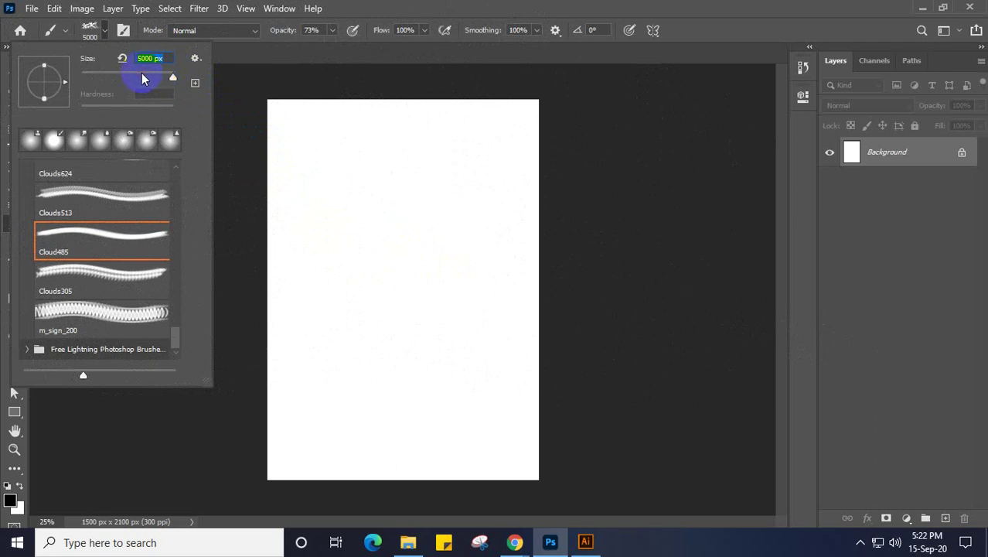
{"action": "left_click", "coordinate": [141, 73]}
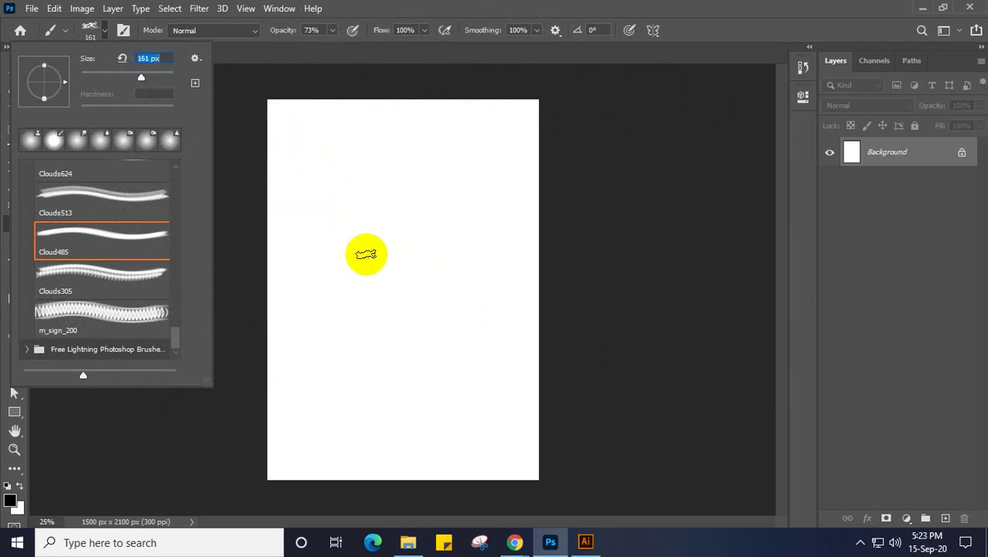
{"action": "left_click_drag", "start_coordinate": [169, 58], "coordinate": [131, 62]}
{"action": "type", "text": "500"}
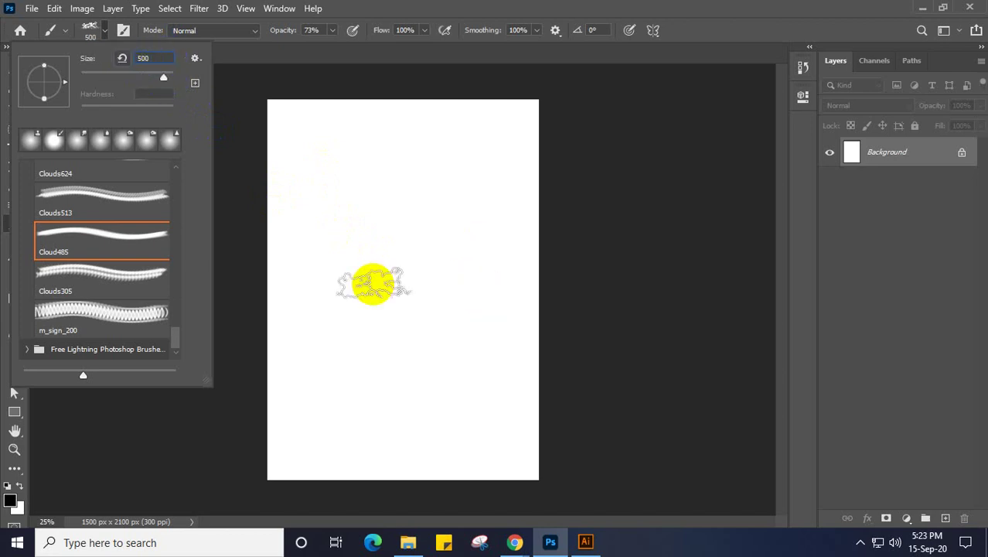
Step: Enlarge the Cloud485 brush to a size of 2000 px
{"action": "left_click", "coordinate": [155, 60]}
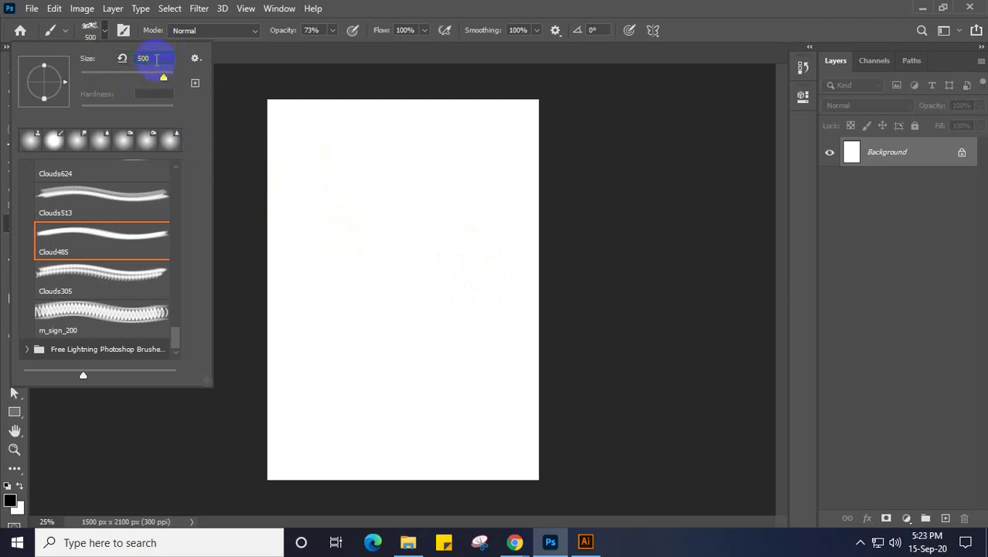
{"action": "double_click", "coordinate": [157, 59]}
{"action": "type", "text": "504"}
{"action": "key", "text": "Return"}
{"action": "type", "text": "7"}
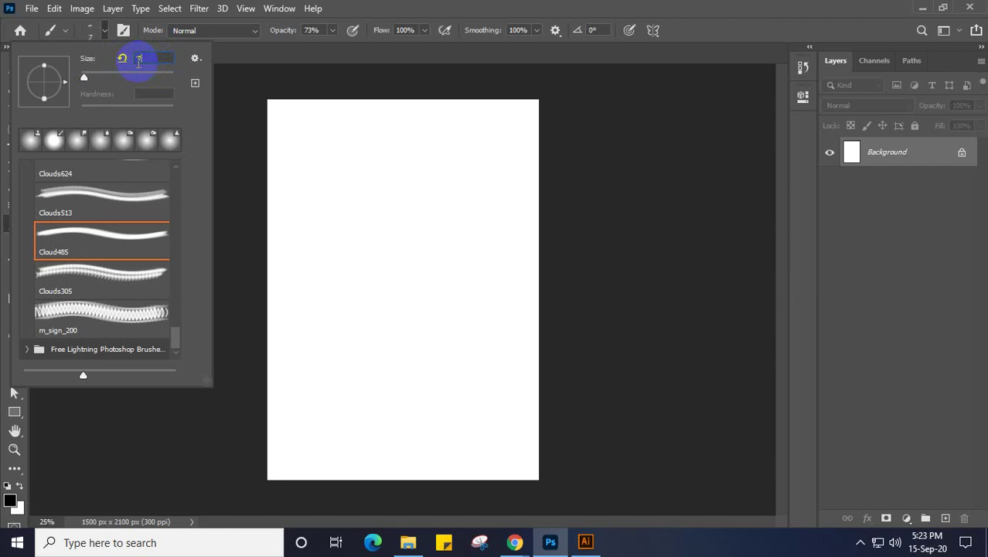
{"action": "type", "text": "000"}
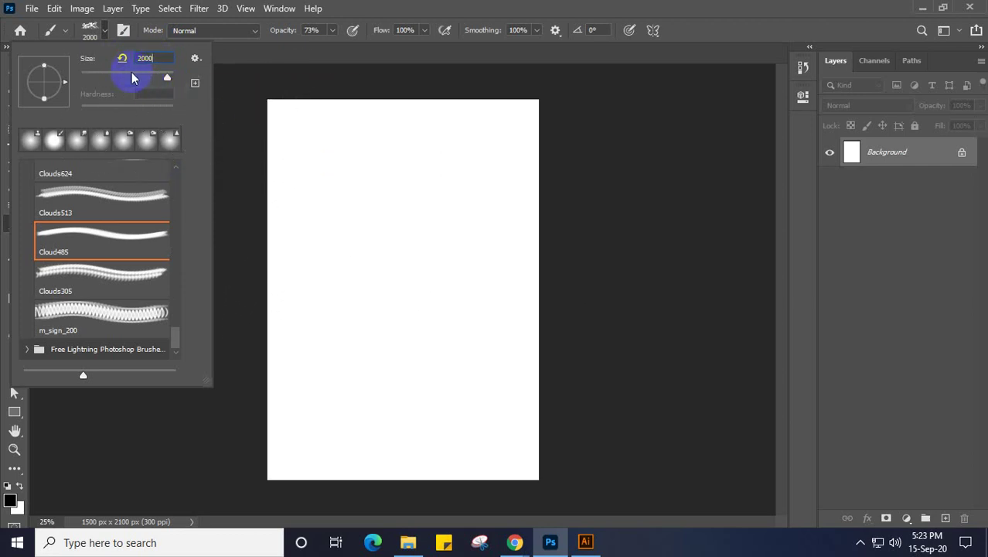
Step: Set the Cloud485 brush size to 1500 px, stamp a test cloud in the canvas's upper part and undo it
{"action": "double_click", "coordinate": [152, 59]}
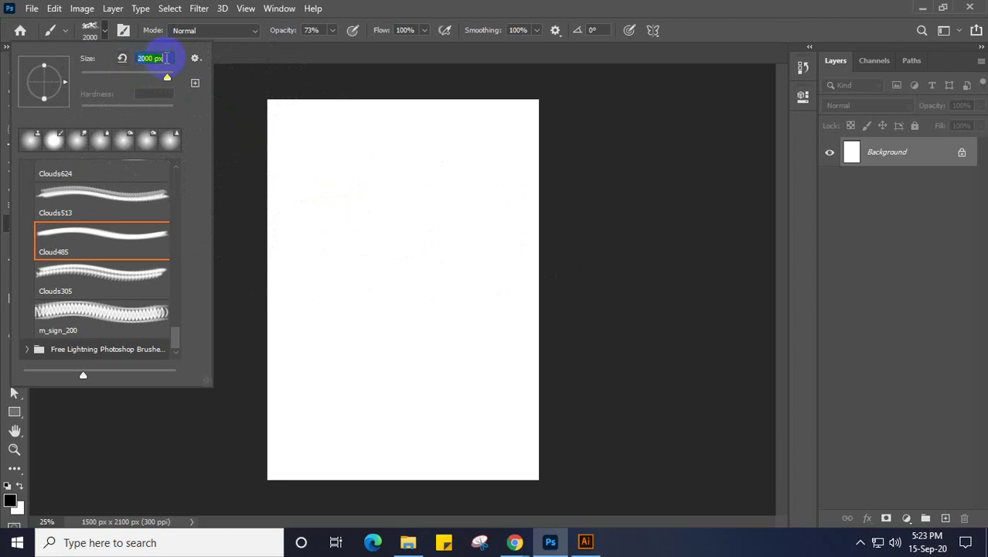
{"action": "type", "text": "1500"}
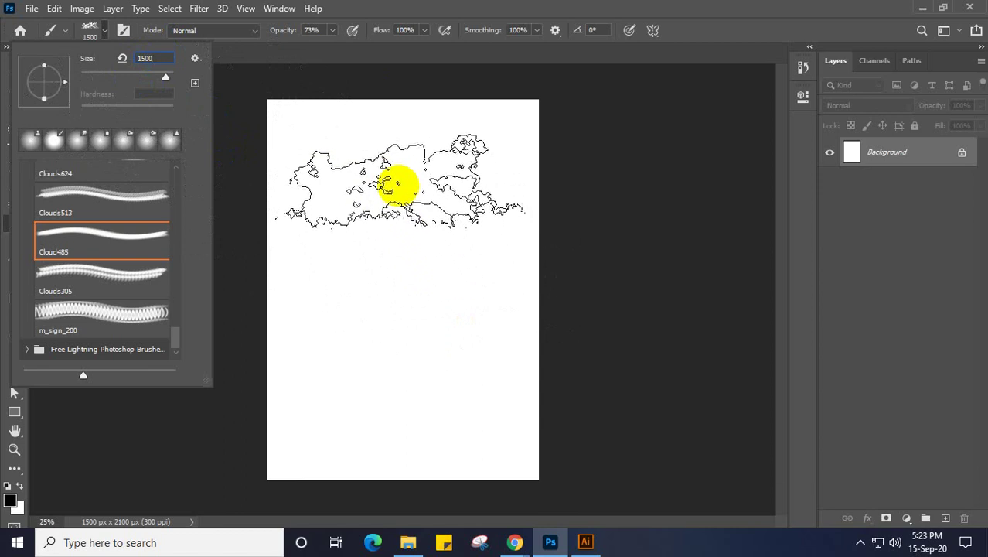
{"action": "left_click", "coordinate": [397, 185]}
{"action": "left_click", "coordinate": [397, 184]}
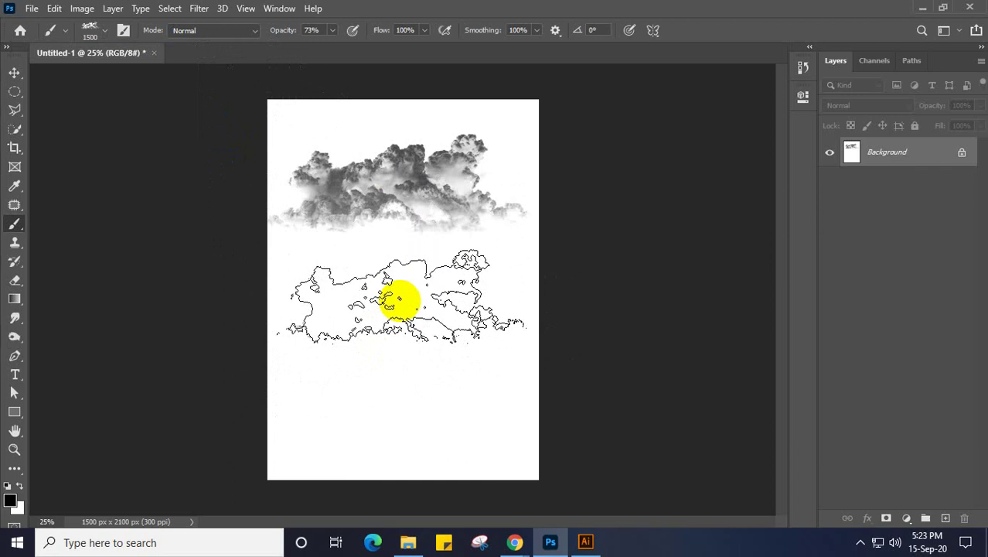
{"action": "key", "text": "ctrl+z"}
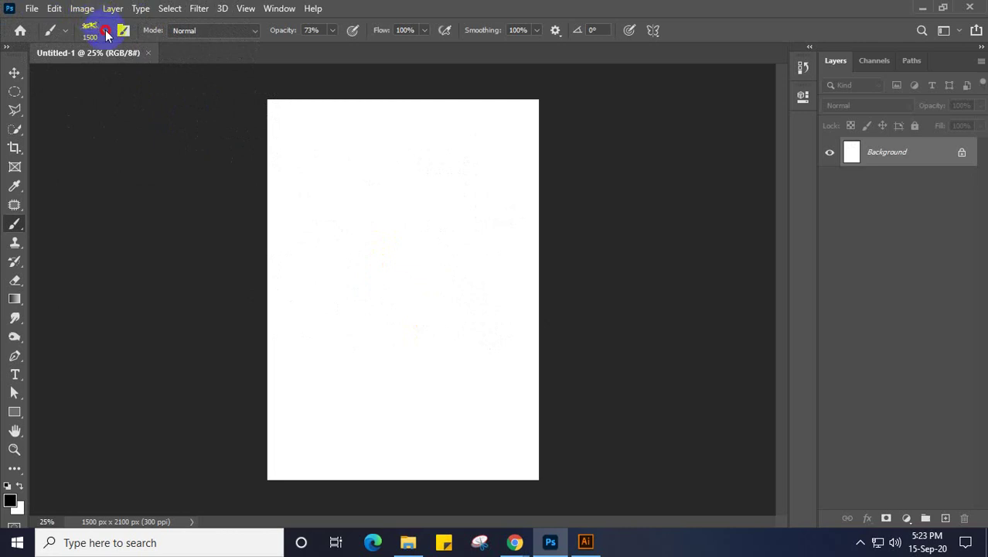
Step: Choose the Clouds886 brush, stamp a test cloud near the middle of the canvas and undo it
{"action": "left_click", "coordinate": [105, 30]}
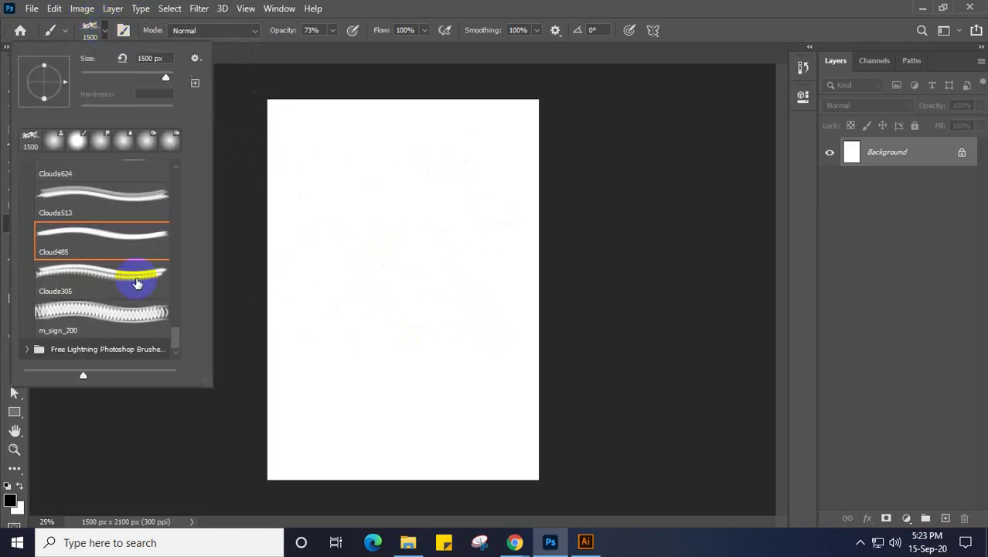
{"action": "scroll", "coordinate": [112, 285], "scroll_direction": "up", "scroll_amount": 3}
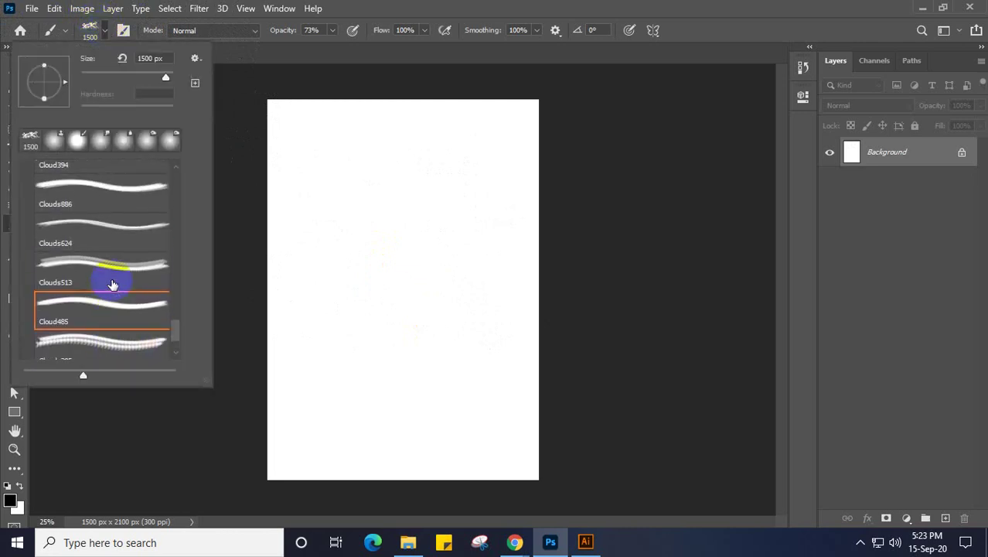
{"action": "left_click", "coordinate": [93, 203]}
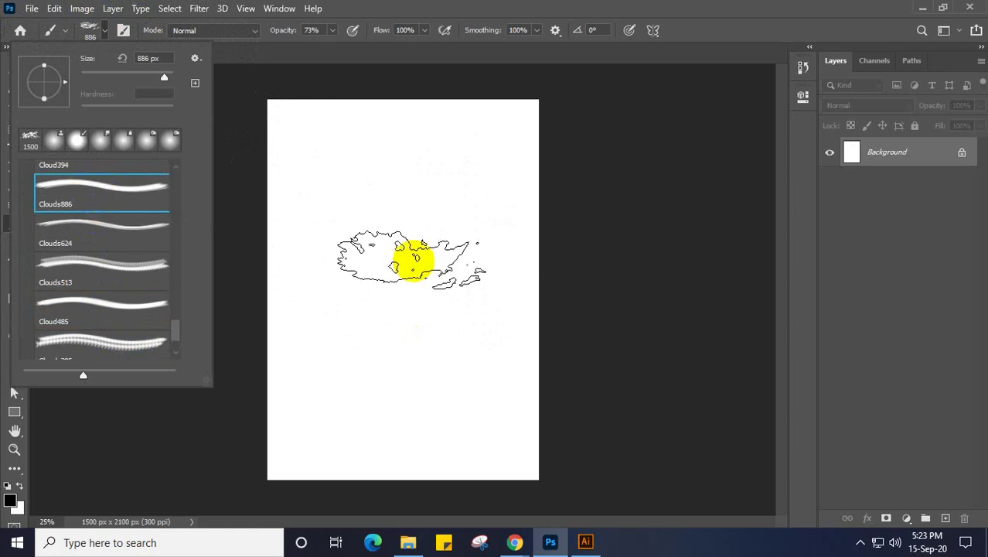
{"action": "left_click", "coordinate": [386, 249]}
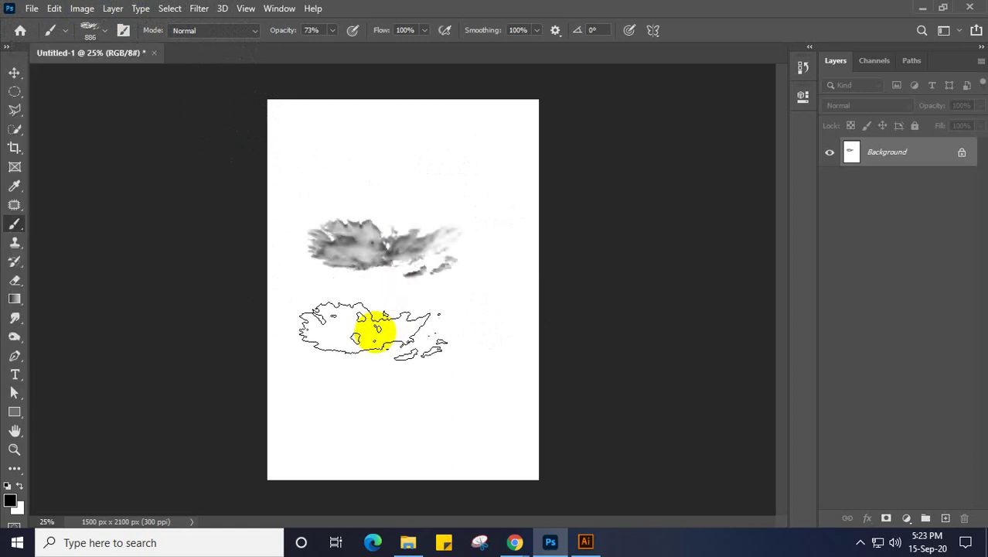
{"action": "key", "text": "ctrl+z"}
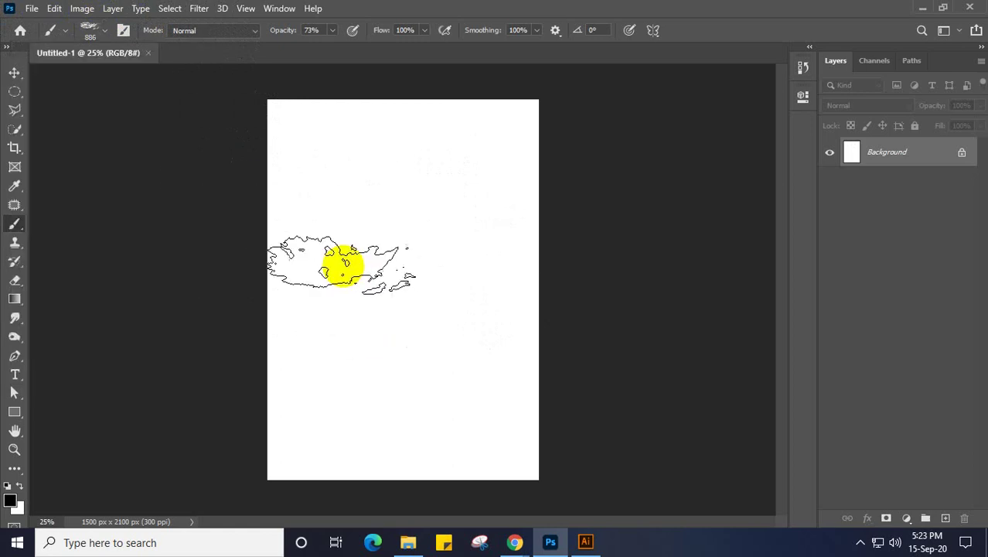
Step: Compare the Cloud 9, Cloud 10 and Cloud 11 brush shapes over the canvas and select the Cloud 12 brush
{"action": "left_click", "coordinate": [107, 35]}
{"action": "scroll", "coordinate": [126, 261], "scroll_direction": "up", "scroll_amount": 3}
{"action": "scroll", "coordinate": [126, 270], "scroll_direction": "up", "scroll_amount": 5}
{"action": "left_click_drag", "start_coordinate": [172, 312], "coordinate": [174, 221]}
{"action": "left_click", "coordinate": [78, 202]}
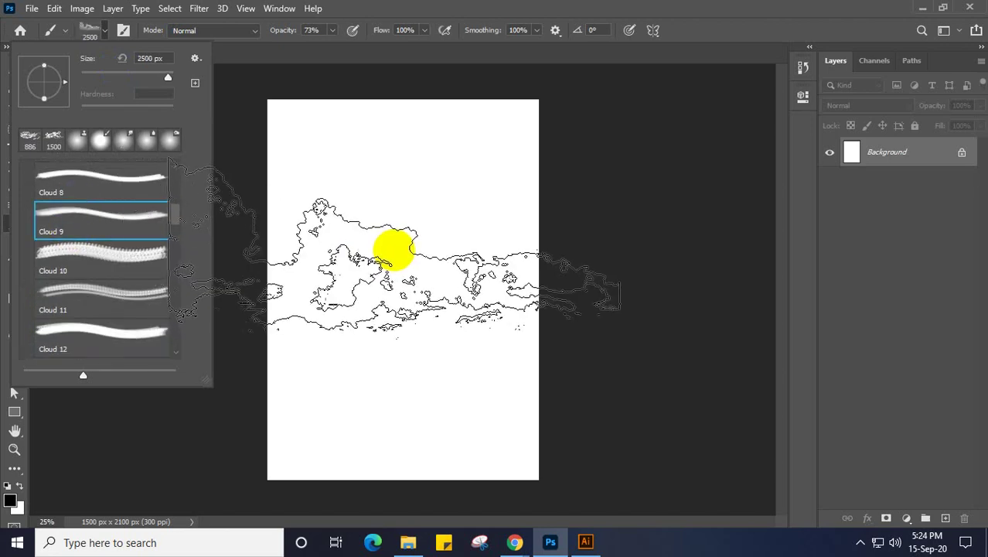
{"action": "left_click", "coordinate": [94, 251]}
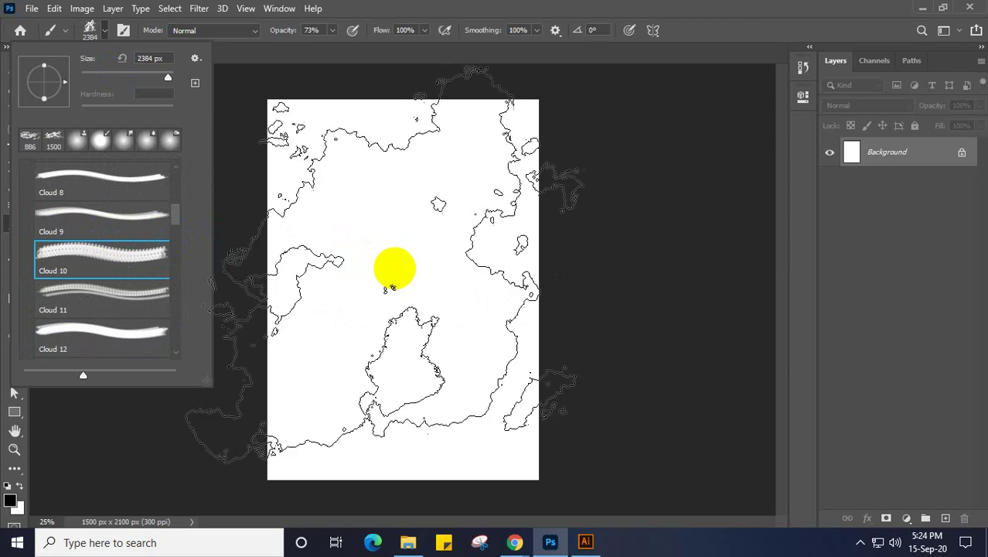
{"action": "left_click", "coordinate": [61, 300]}
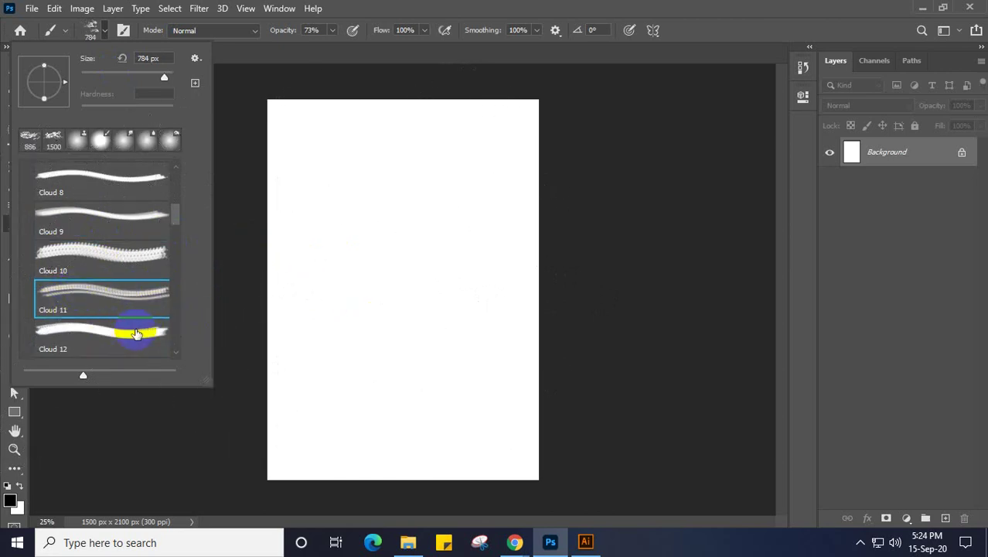
{"action": "key", "text": "period"}
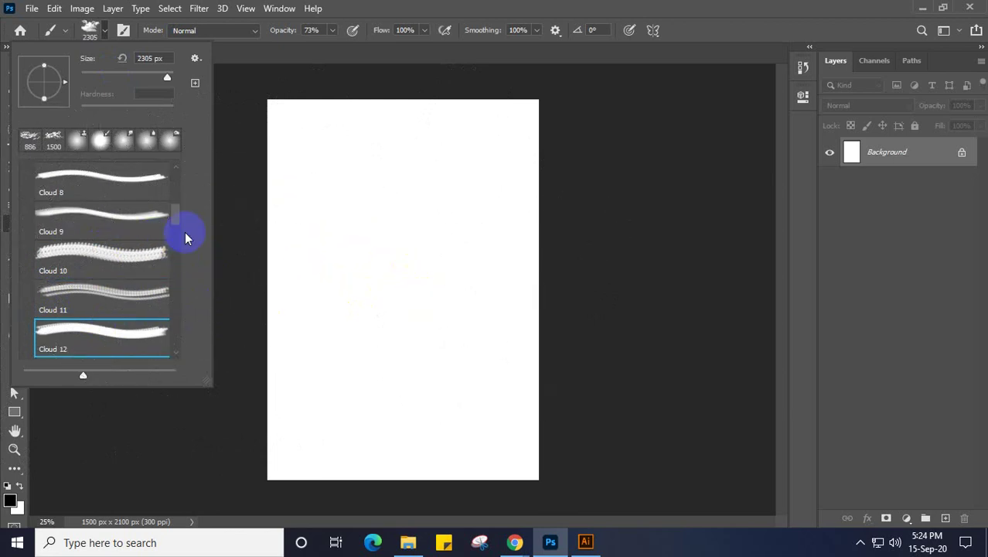
Step: Compare the Cloud 8 and Cloud 7 brush shapes over the canvas and select the Cloud 5 brush
{"action": "left_click", "coordinate": [143, 184]}
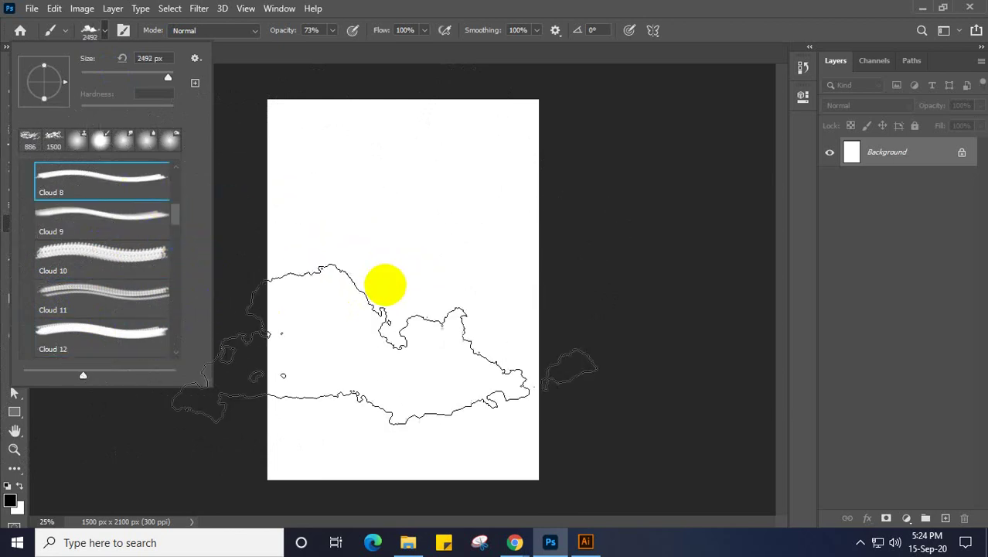
{"action": "scroll", "coordinate": [63, 249], "scroll_direction": "up", "scroll_amount": 3}
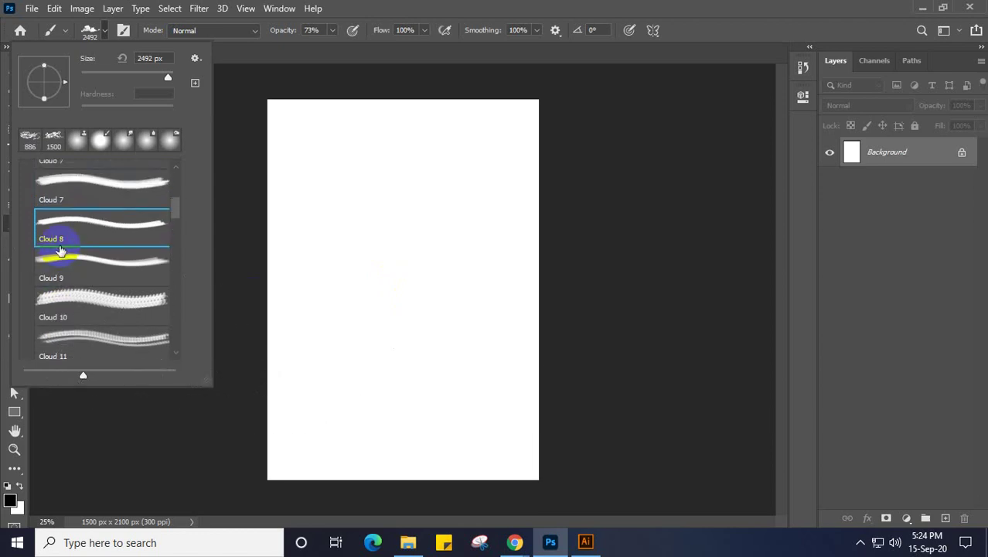
{"action": "scroll", "coordinate": [62, 252], "scroll_direction": "up", "scroll_amount": 2}
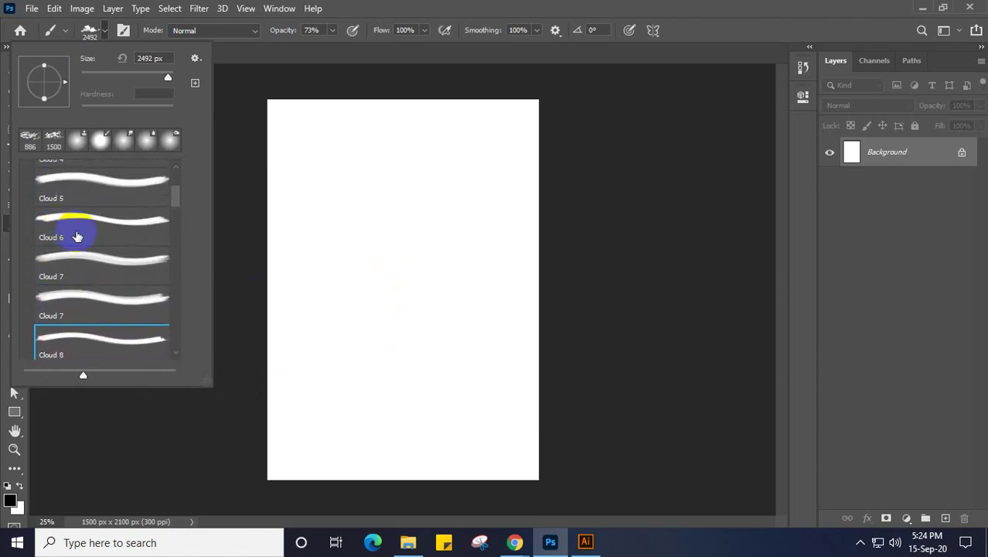
{"action": "key", "text": "comma"}
{"action": "key", "text": "comma"}
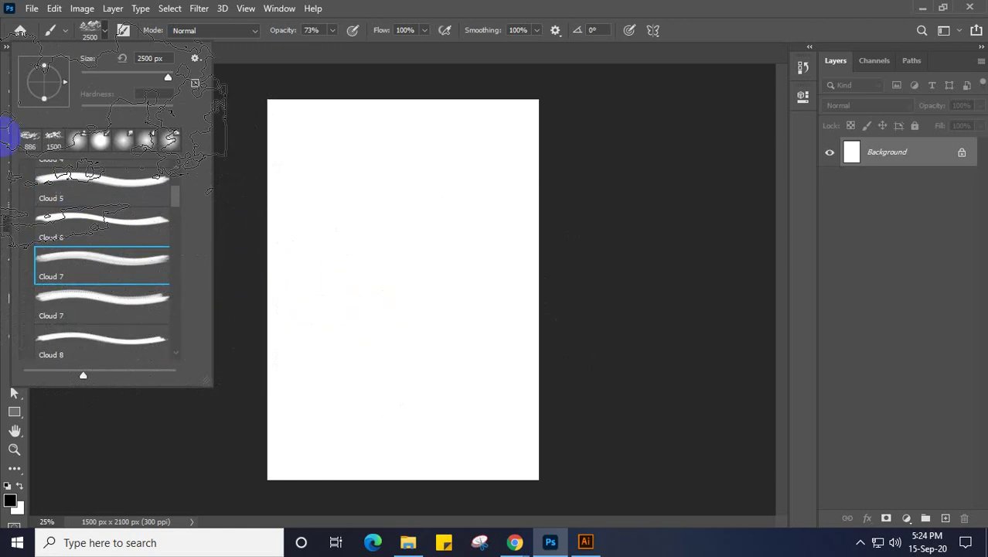
{"action": "left_click", "coordinate": [106, 179]}
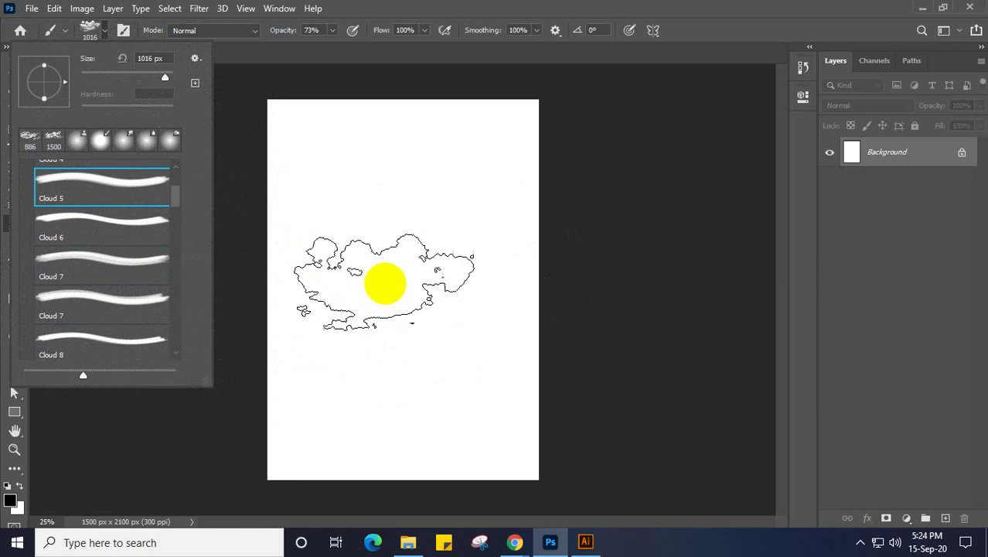
Step: Stamp a test cloud with the Cloud 5 brush near the middle of the canvas, undo it and restore the default colours
{"action": "left_click", "coordinate": [394, 274]}
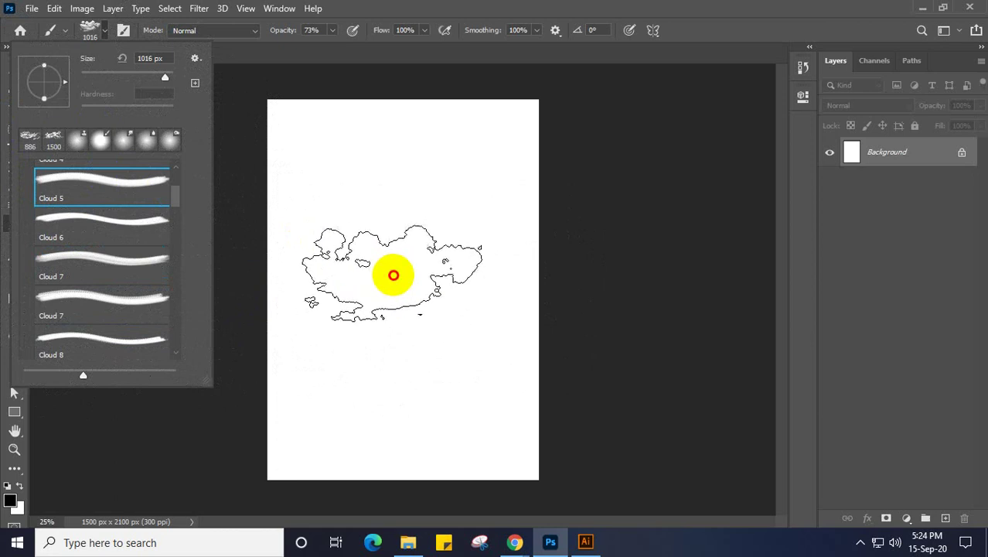
{"action": "left_click", "coordinate": [394, 274]}
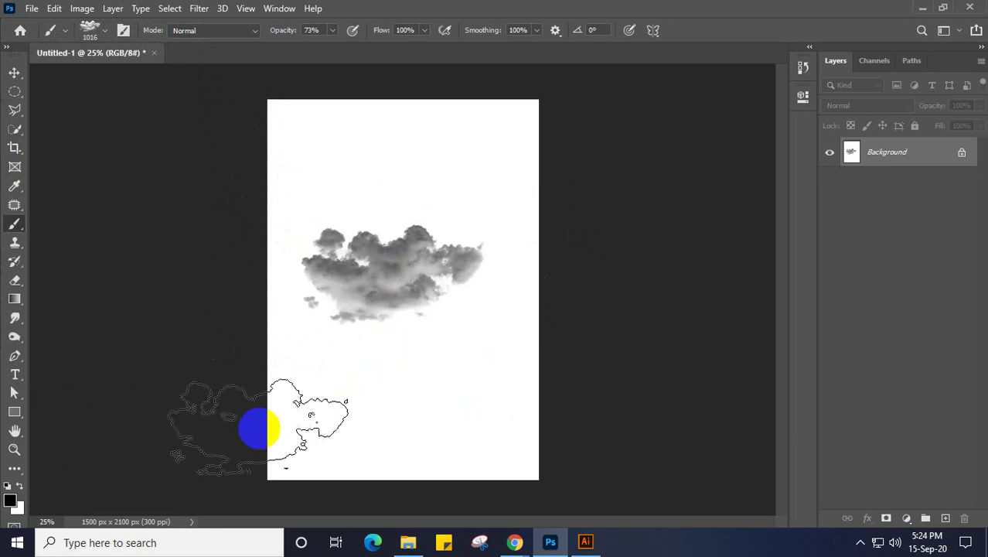
{"action": "key", "text": "ctrl+z"}
{"action": "left_click", "coordinate": [7, 485]}
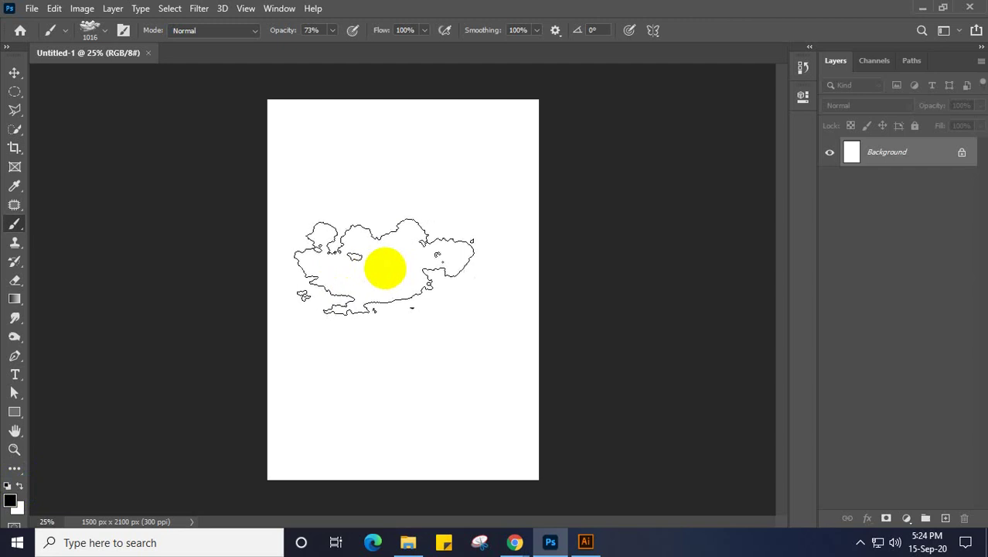
Step: Stamp a cloud directly on the Background layer, add an empty layer above it, and undo both
{"action": "left_click", "coordinate": [385, 267]}
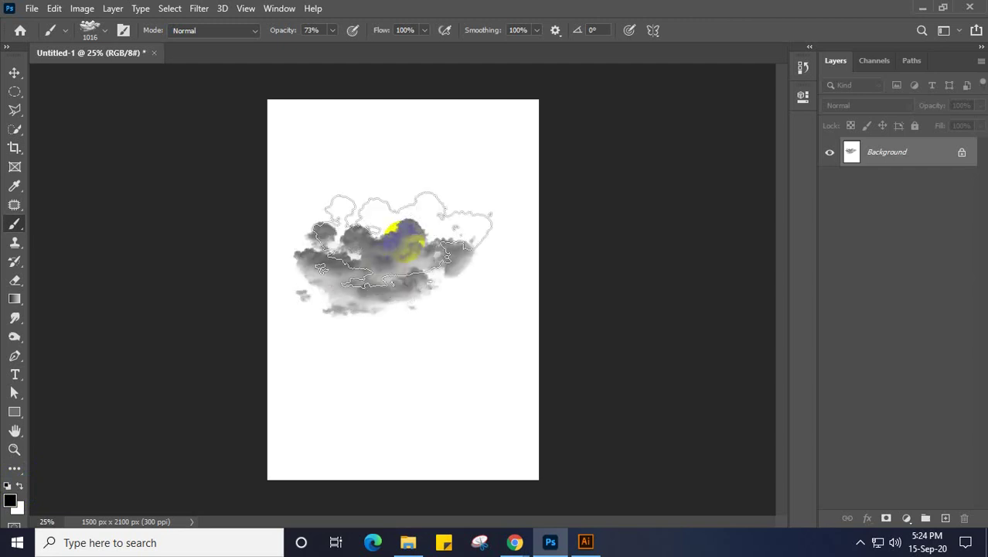
{"action": "left_click", "coordinate": [256, 33]}
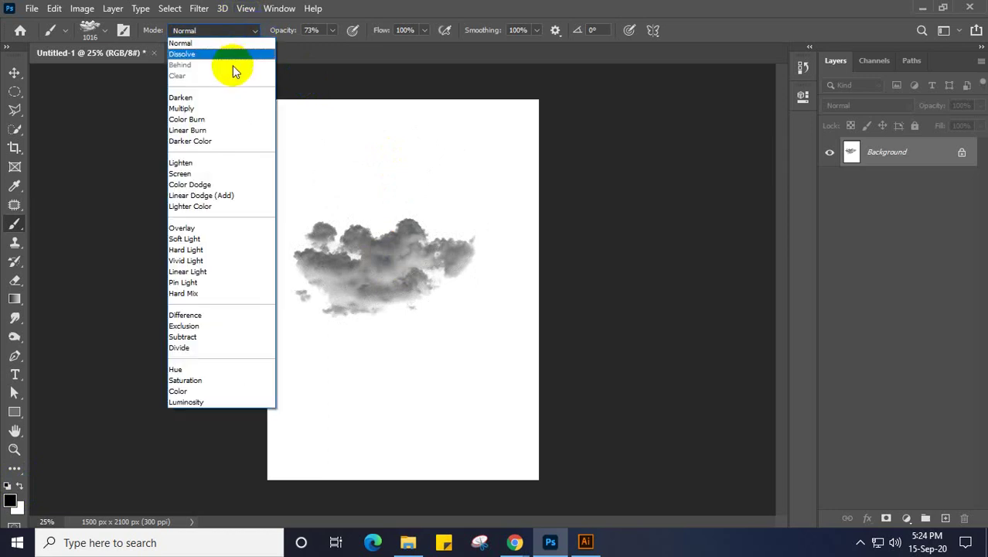
{"action": "left_click", "coordinate": [193, 43]}
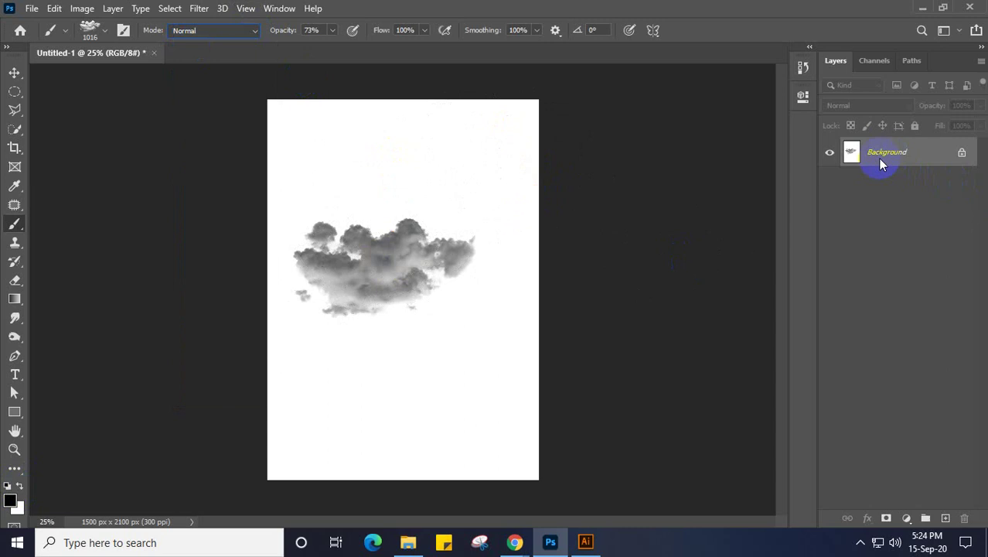
{"action": "left_click", "coordinate": [945, 520]}
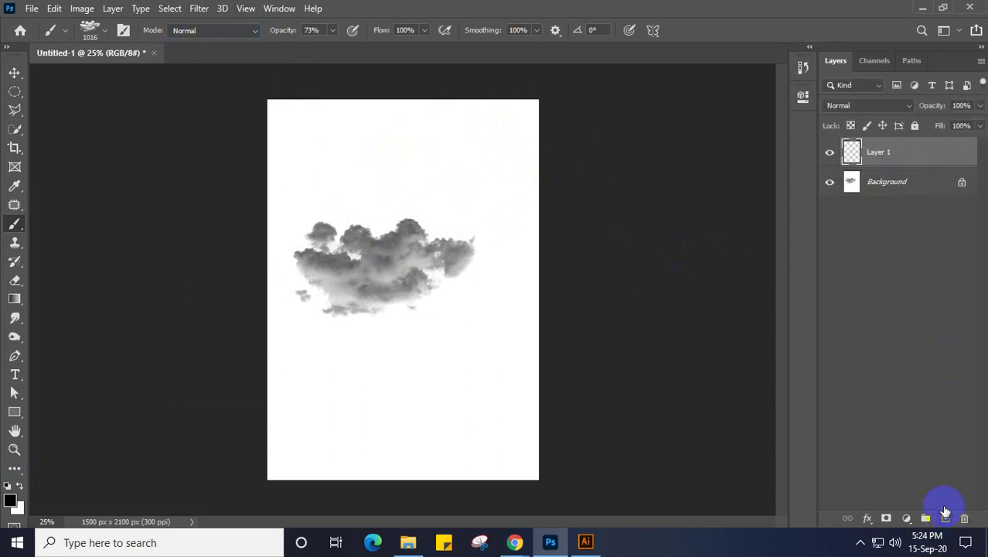
{"action": "left_click", "coordinate": [850, 183]}
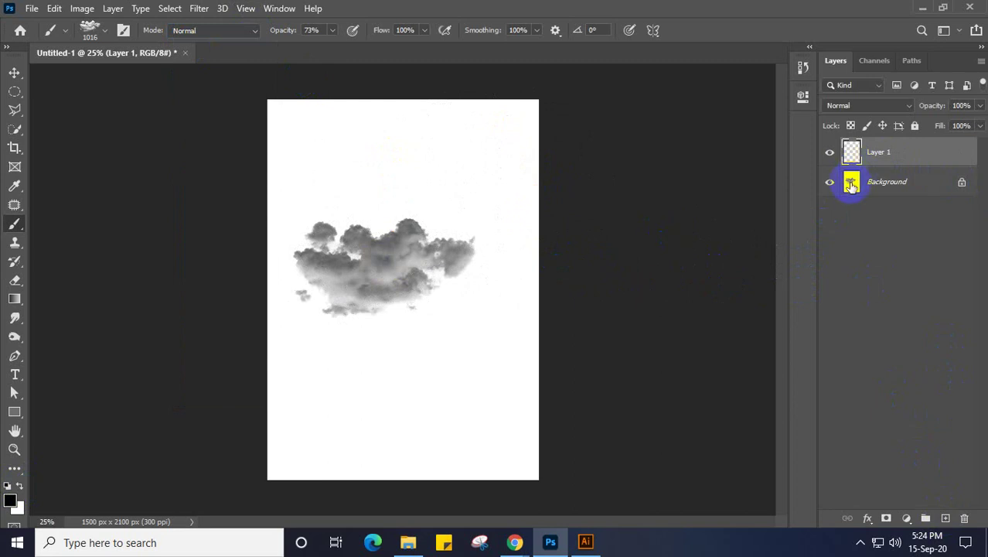
{"action": "left_click_drag", "start_coordinate": [851, 186], "coordinate": [851, 188]}
{"action": "key", "text": "ctrl+z"}
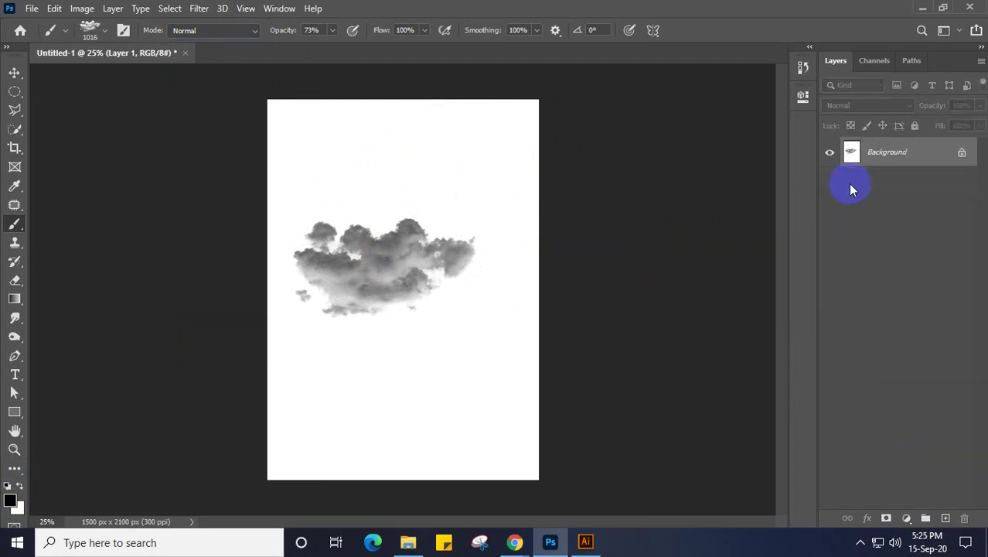
{"action": "key", "text": "ctrl+z"}
Step: Add a new layer above the Background and stamp one Cloud 5 cloud on it slightly above the canvas's middle
{"action": "left_click", "coordinate": [948, 520]}
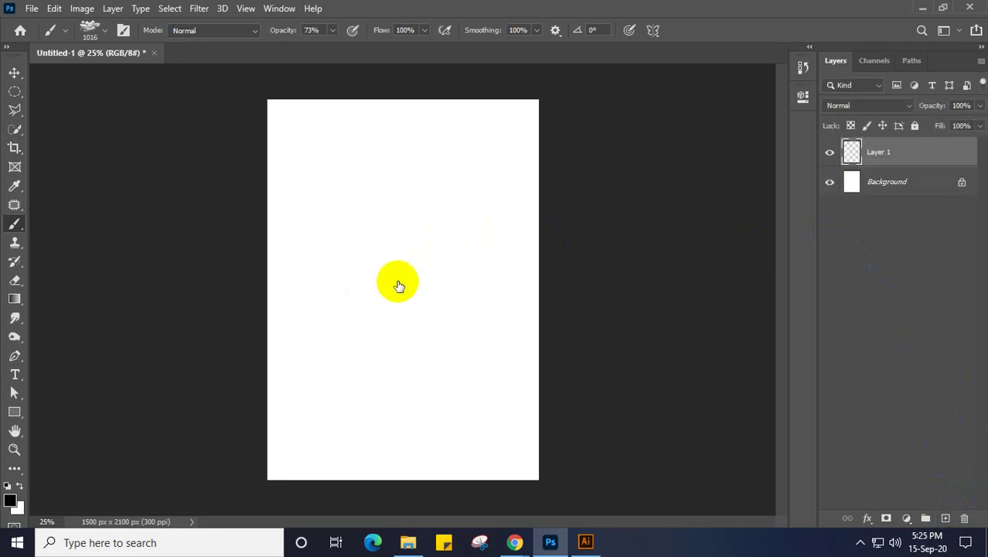
{"action": "left_click", "coordinate": [392, 250]}
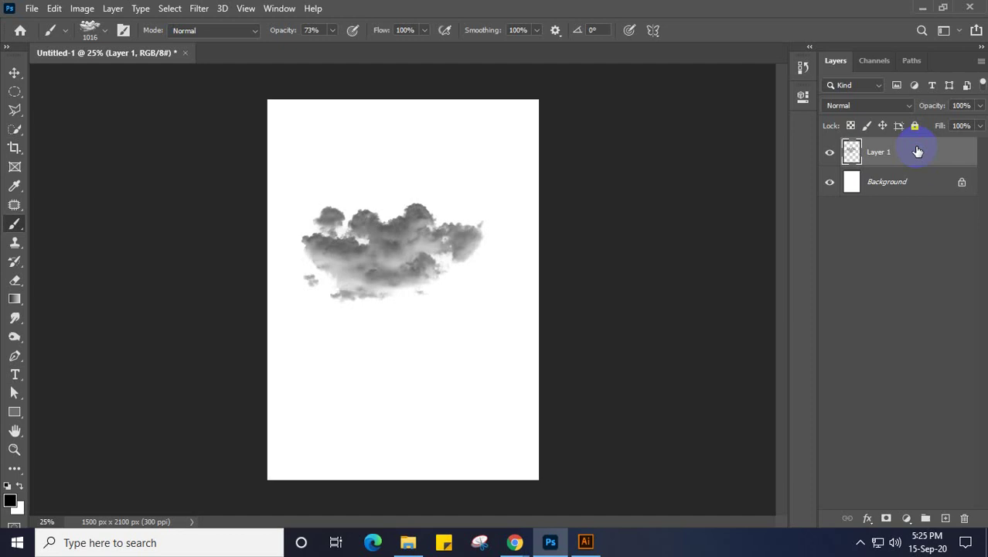
Step: Add a Gradient Overlay effect to the cloud on Layer 1, keeping the cloud in view
{"action": "double_click", "coordinate": [918, 152]}
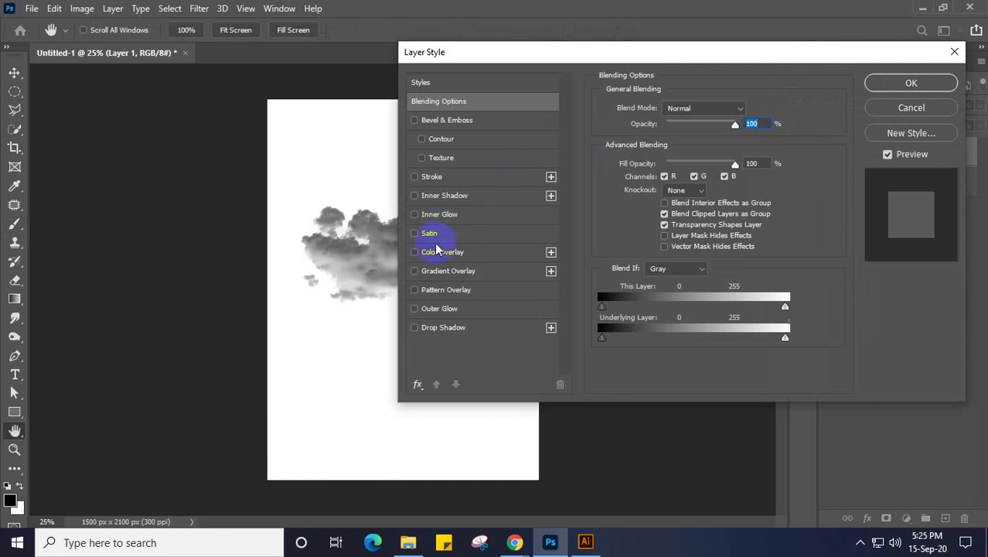
{"action": "left_click_drag", "start_coordinate": [558, 59], "coordinate": [620, 80]}
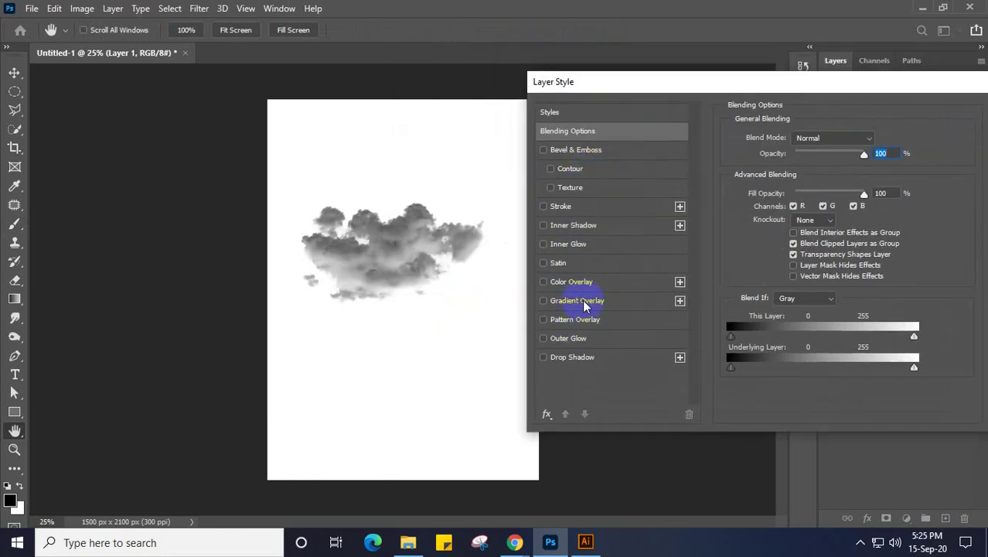
{"action": "left_click", "coordinate": [584, 303]}
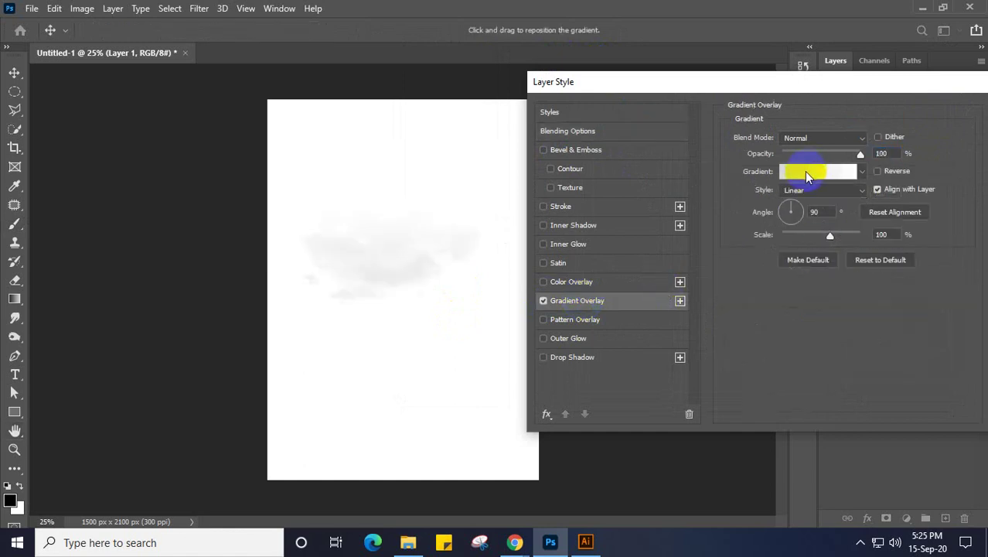
Step: Edit the overlay gradient so its start stop is black, with additional black stops at 32% and 67%
{"action": "left_click", "coordinate": [804, 171]}
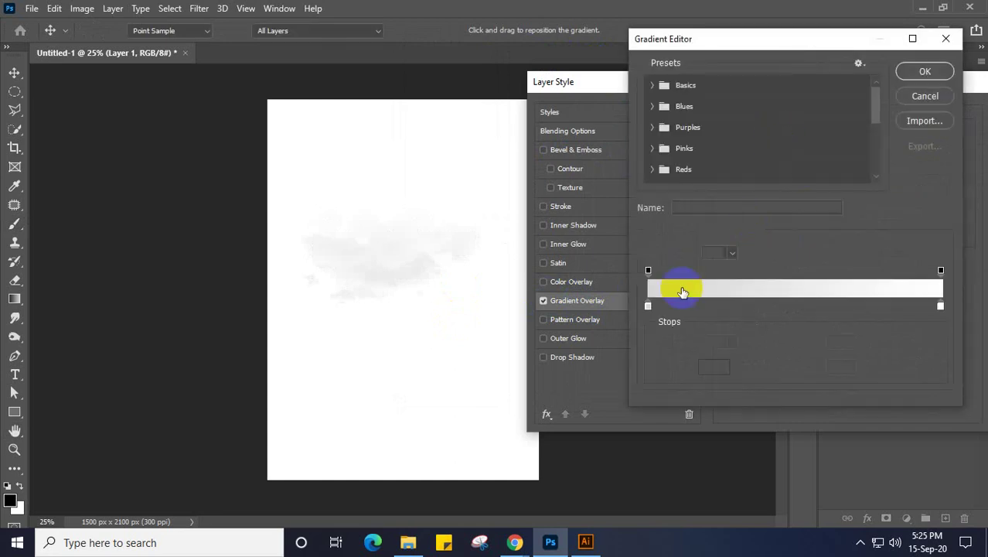
{"action": "left_click", "coordinate": [743, 305]}
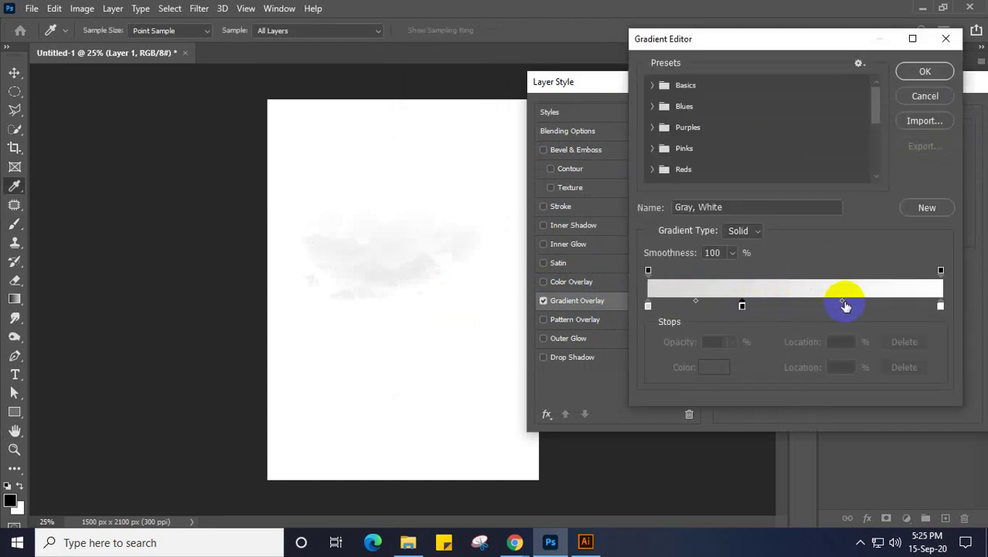
{"action": "left_click_drag", "start_coordinate": [696, 301], "coordinate": [680, 397]}
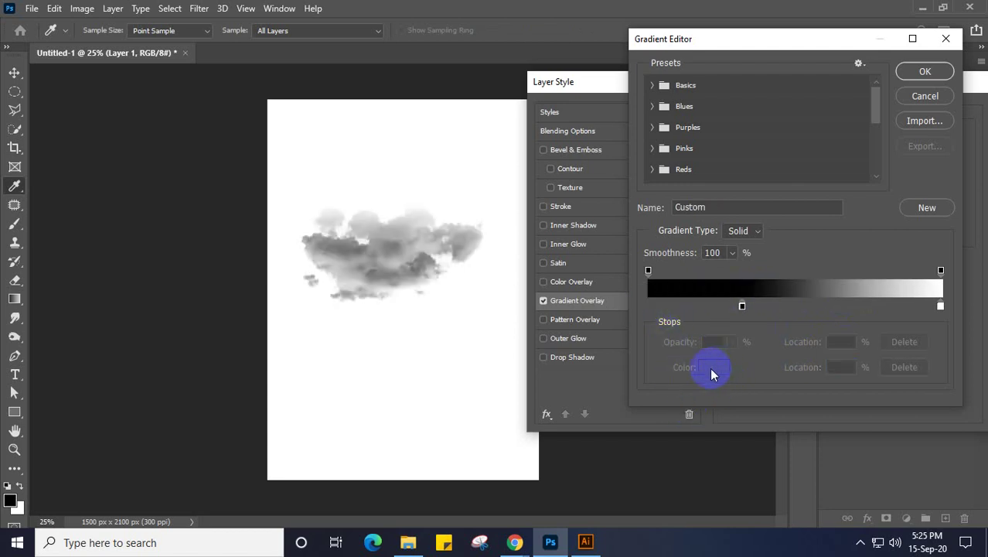
{"action": "left_click", "coordinate": [752, 292]}
{"action": "left_click_drag", "start_coordinate": [743, 309], "coordinate": [645, 307]}
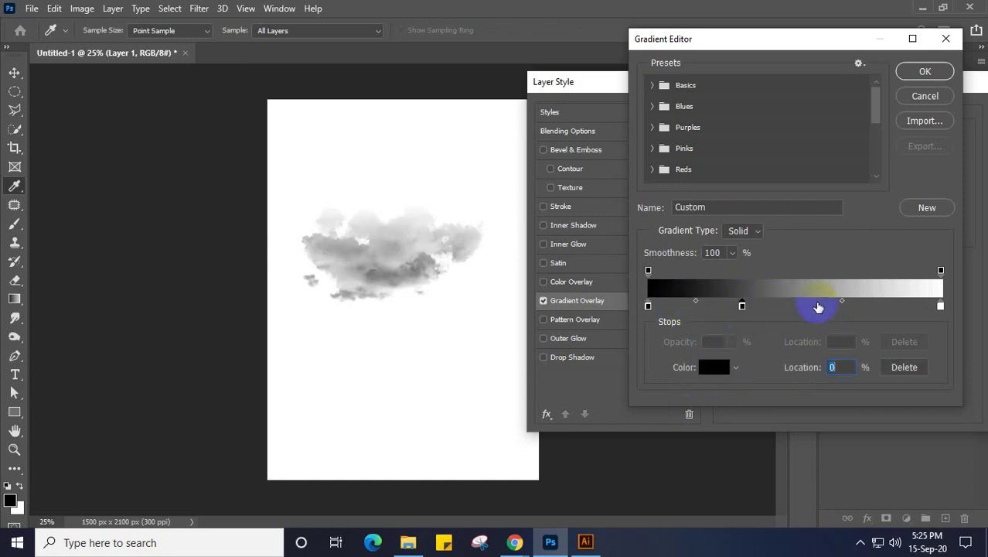
{"action": "left_click", "coordinate": [840, 307]}
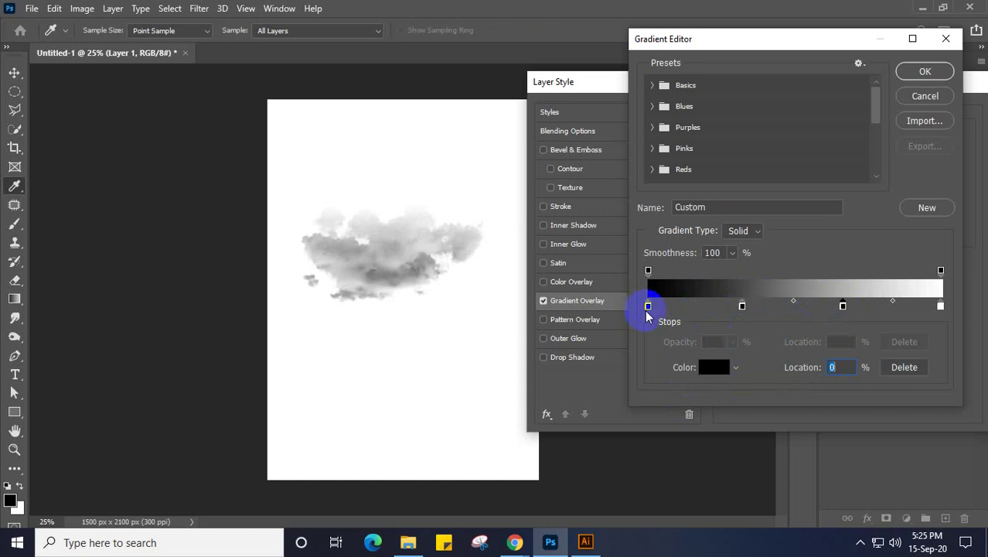
Step: Set the gradient's start stop at 0% to bright sky blue, 08b6ff
{"action": "left_click", "coordinate": [647, 307]}
{"action": "left_click", "coordinate": [715, 368]}
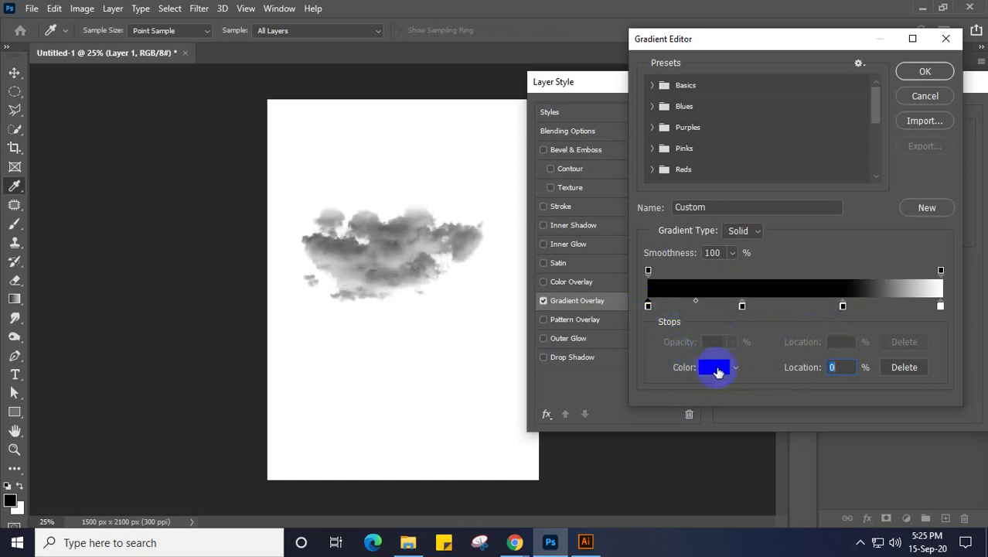
{"action": "left_click", "coordinate": [739, 194]}
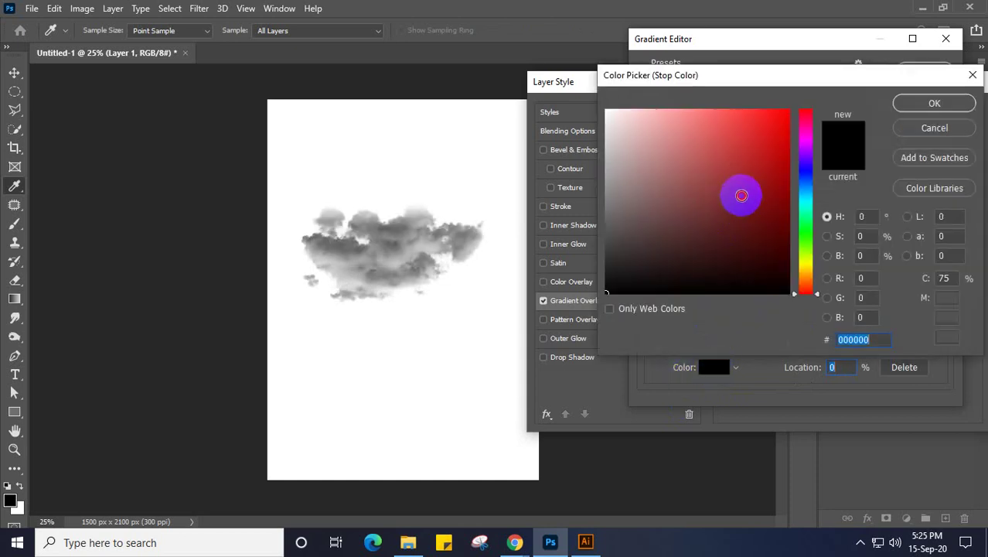
{"action": "left_click", "coordinate": [806, 194]}
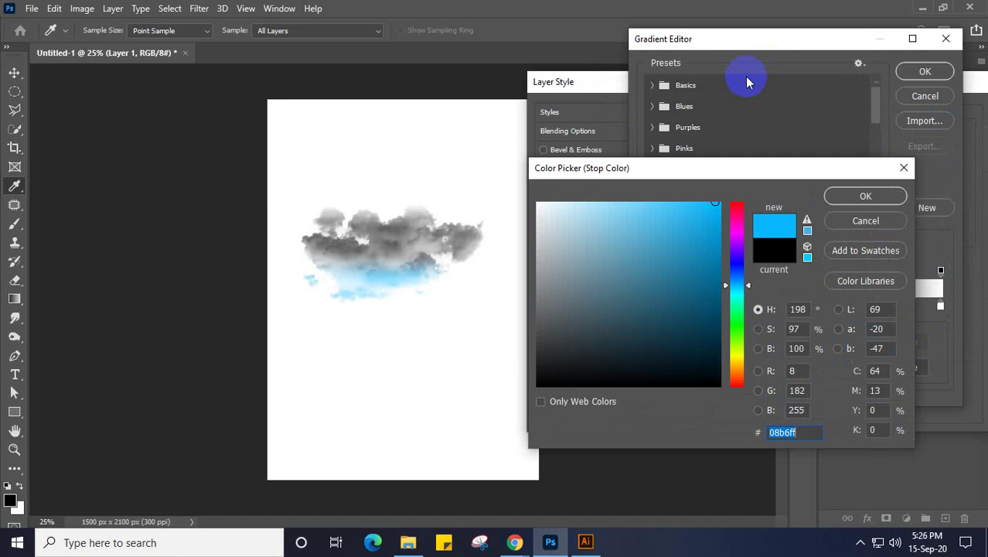
{"action": "left_click", "coordinate": [860, 198]}
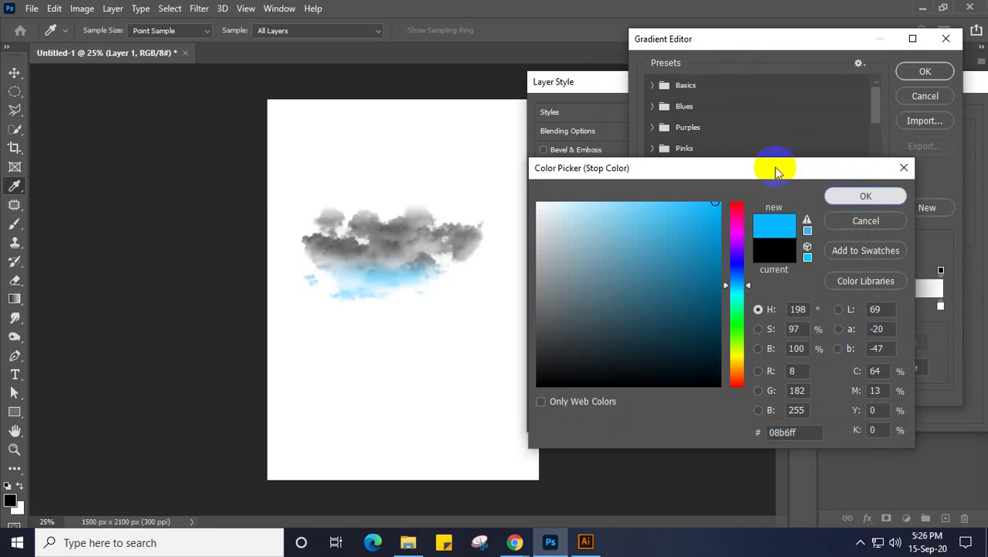
Step: Set the colour of the gradient stop at 32% to a dark navy blue
{"action": "left_click", "coordinate": [742, 304]}
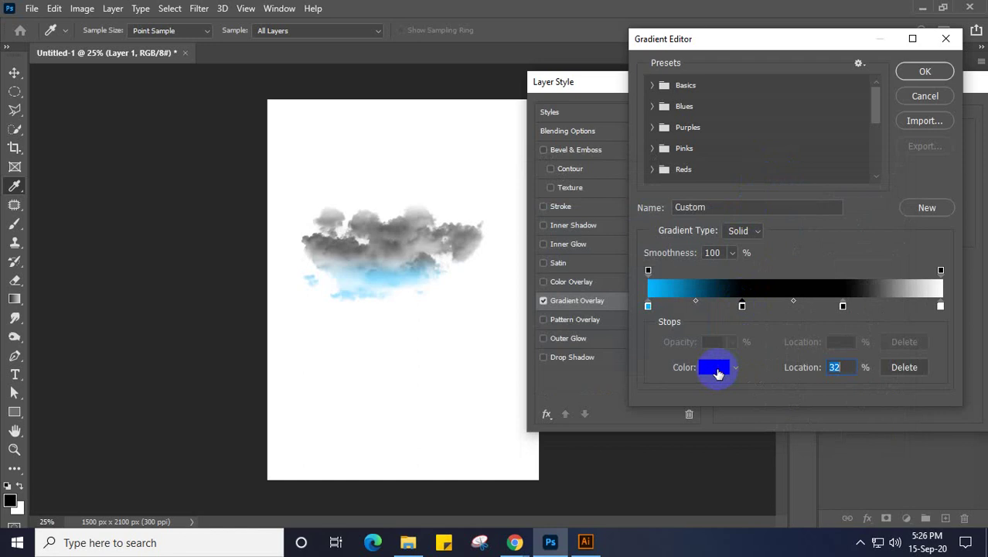
{"action": "left_click", "coordinate": [717, 368]}
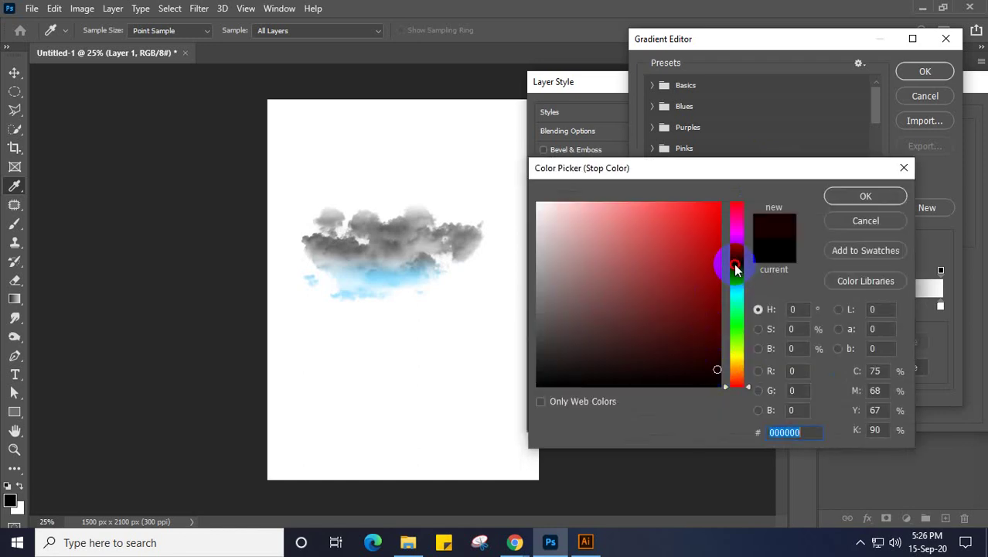
{"action": "left_click", "coordinate": [735, 265]}
{"action": "left_click", "coordinate": [718, 310]}
{"action": "left_click", "coordinate": [850, 198]}
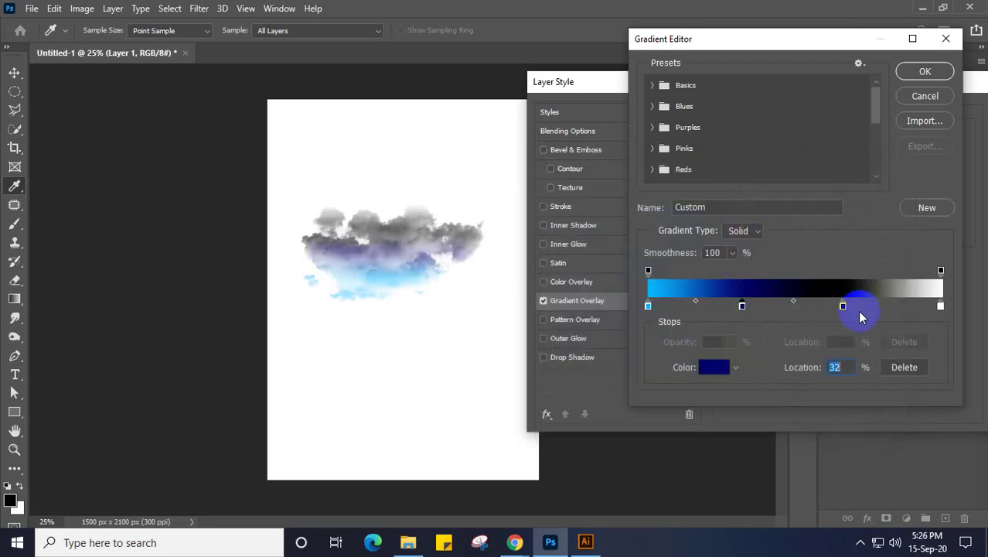
Step: Set the colour of the gradient stop at 67% to a pale cyan, cbe7ea
{"action": "left_click", "coordinate": [842, 306]}
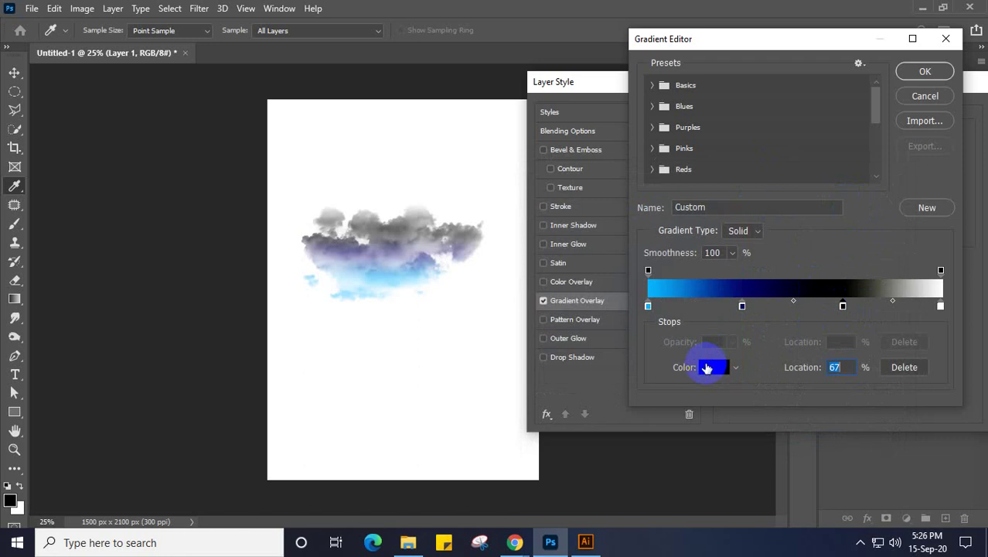
{"action": "left_click", "coordinate": [705, 368]}
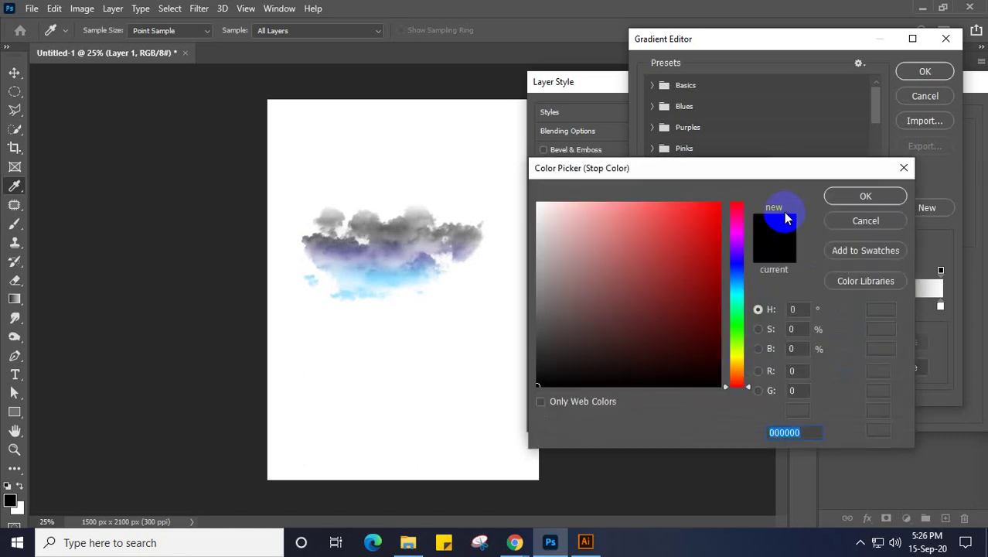
{"action": "left_click", "coordinate": [552, 219]}
{"action": "type", "text": "c8c0c0"}
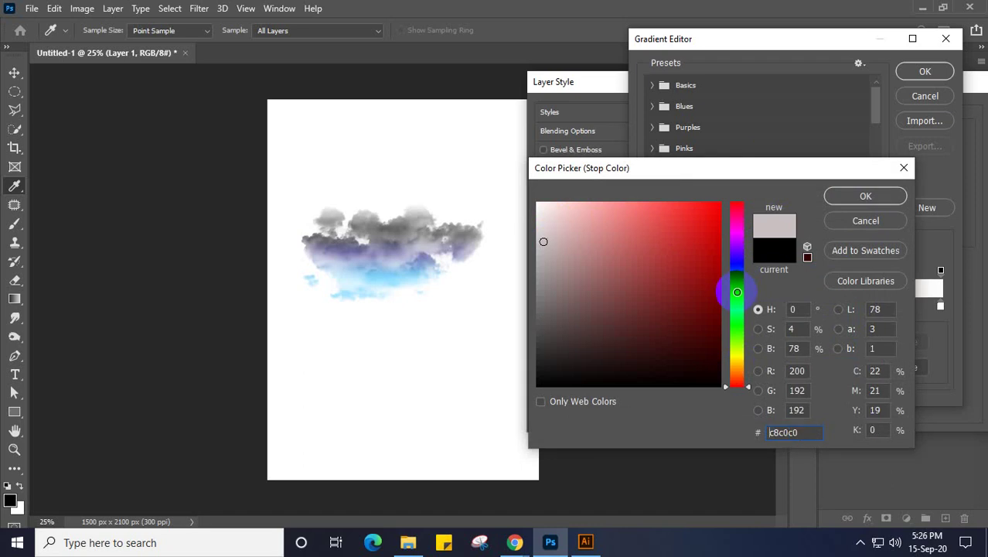
{"action": "left_click", "coordinate": [739, 294]}
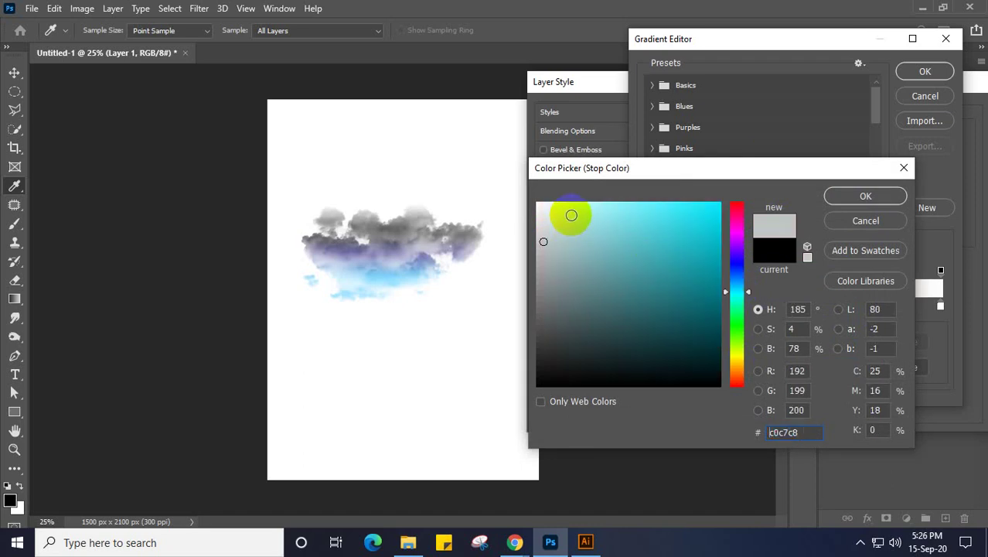
{"action": "left_click", "coordinate": [561, 217]}
{"action": "left_click", "coordinate": [849, 194]}
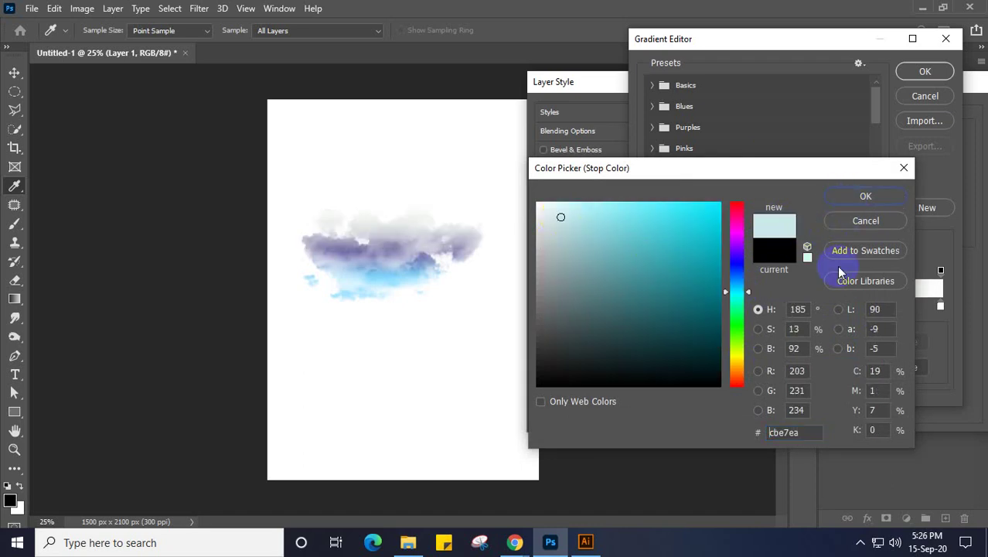
Step: Set the gradient's end stop at 100% to bright blue, 0616ea
{"action": "left_click", "coordinate": [940, 305]}
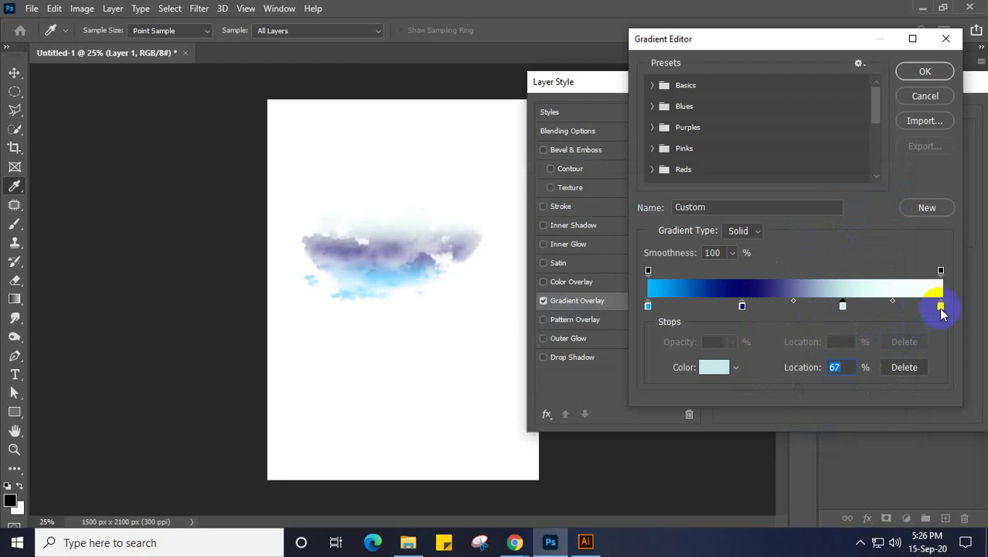
{"action": "left_click", "coordinate": [714, 370]}
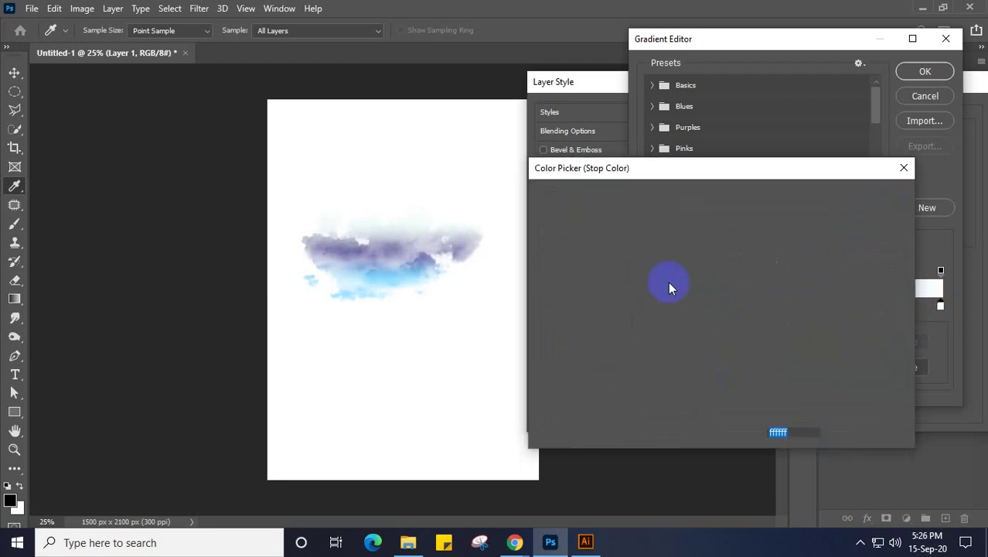
{"action": "left_click", "coordinate": [717, 217]}
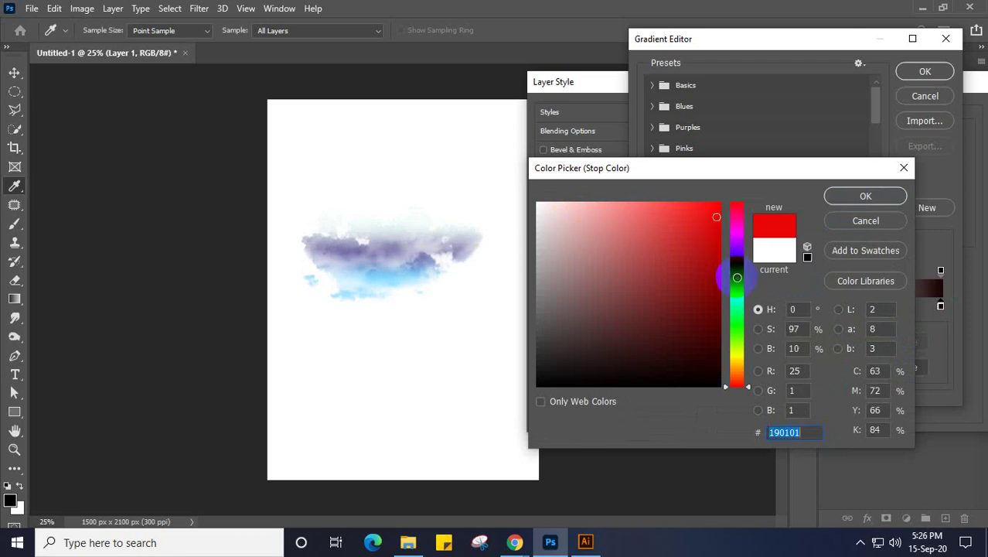
{"action": "left_click", "coordinate": [734, 267]}
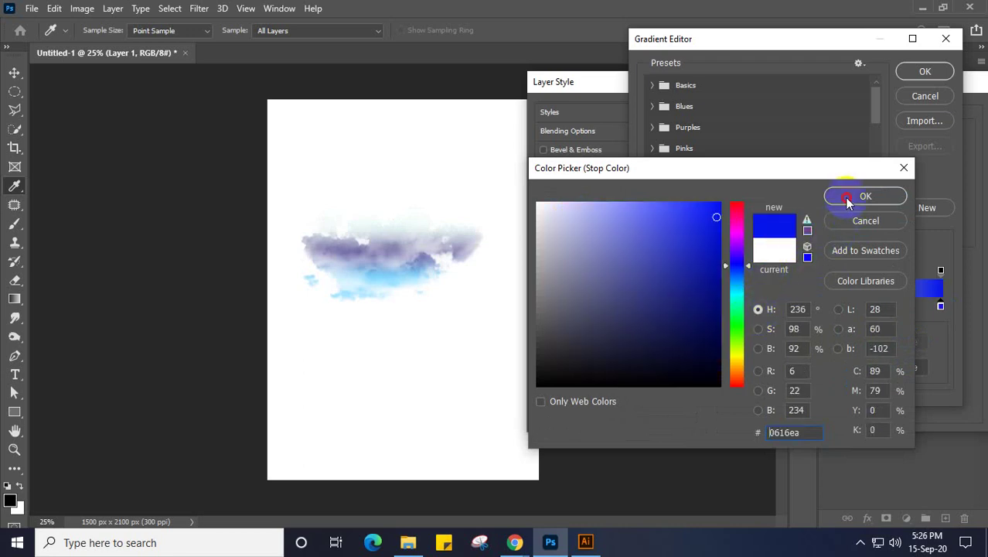
{"action": "key", "text": "Return"}
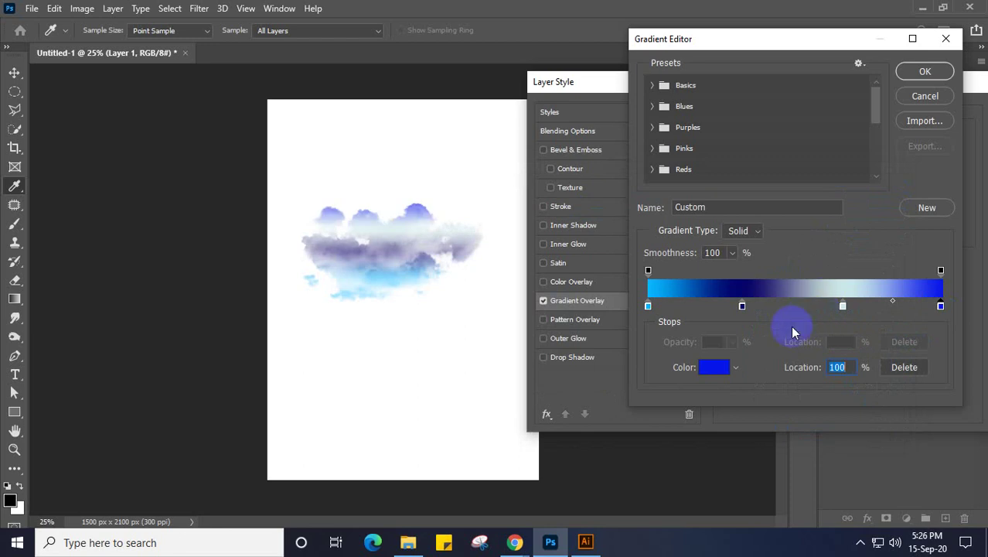
Step: Recolour the gradient stop at 67% to a light sky blue and accept the edited gradient
{"action": "left_click", "coordinate": [742, 306]}
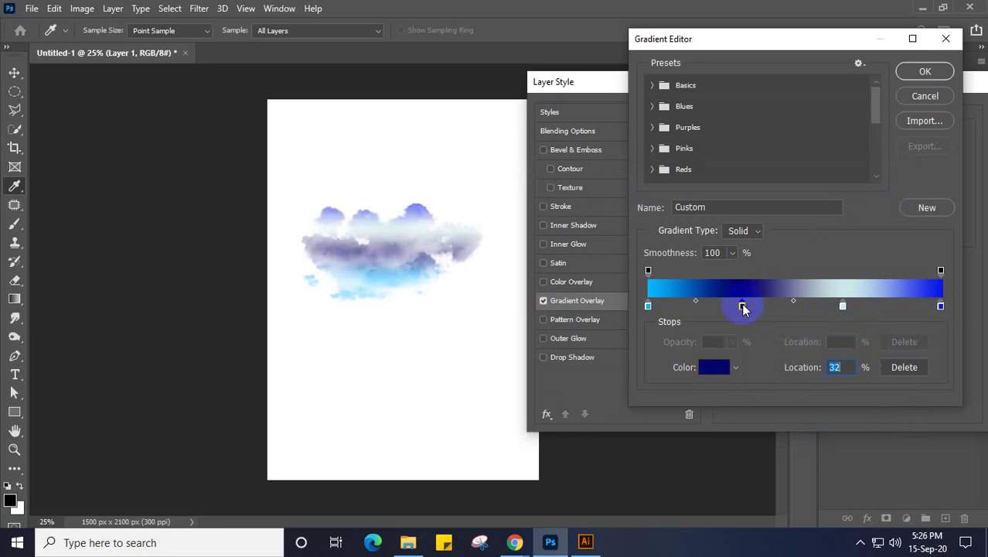
{"action": "left_click", "coordinate": [842, 306]}
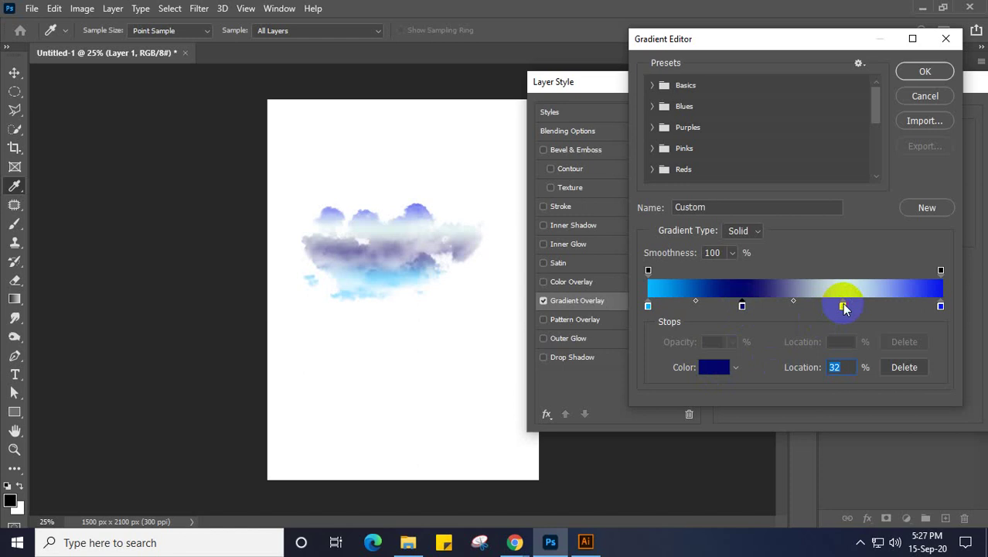
{"action": "left_click", "coordinate": [719, 371]}
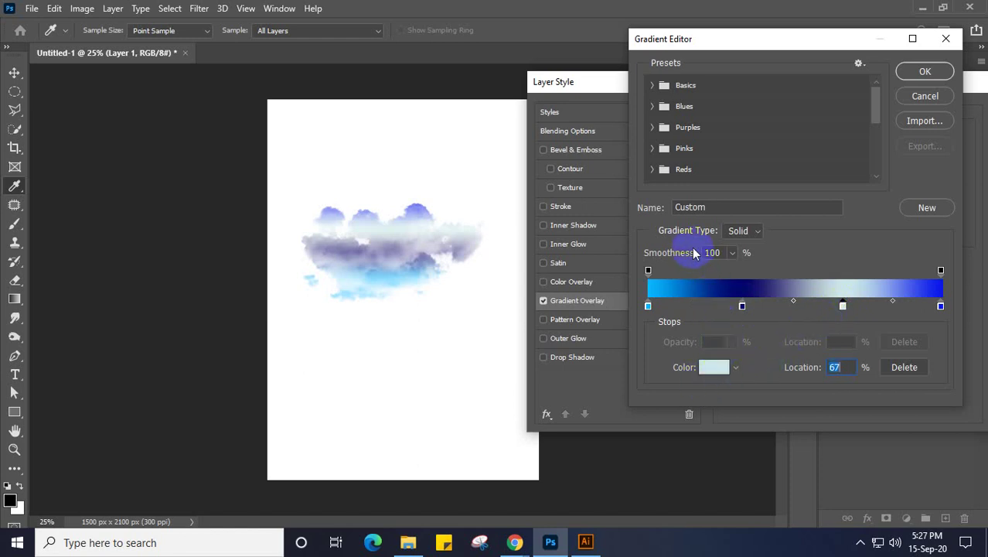
{"action": "left_click", "coordinate": [654, 207]}
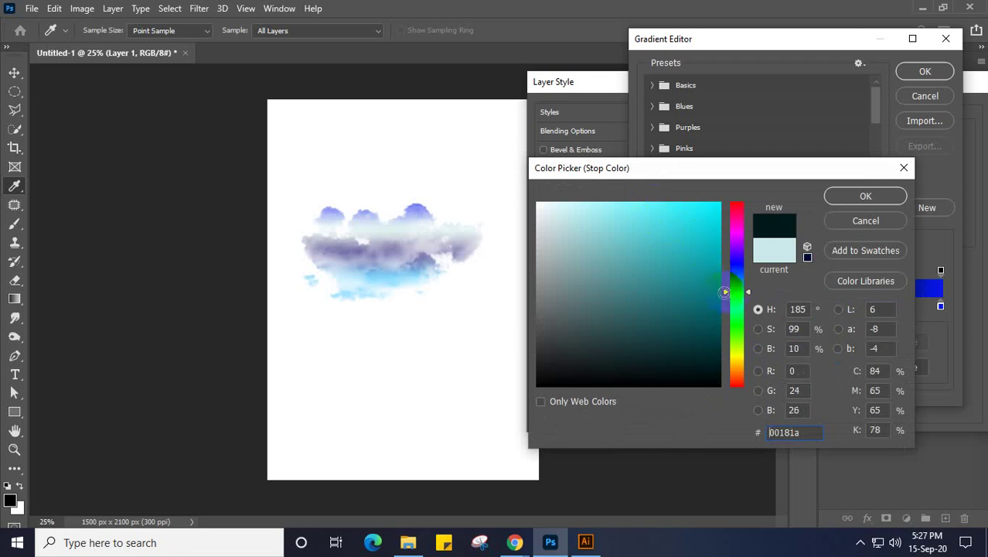
{"action": "left_click_drag", "start_coordinate": [738, 290], "coordinate": [739, 283]}
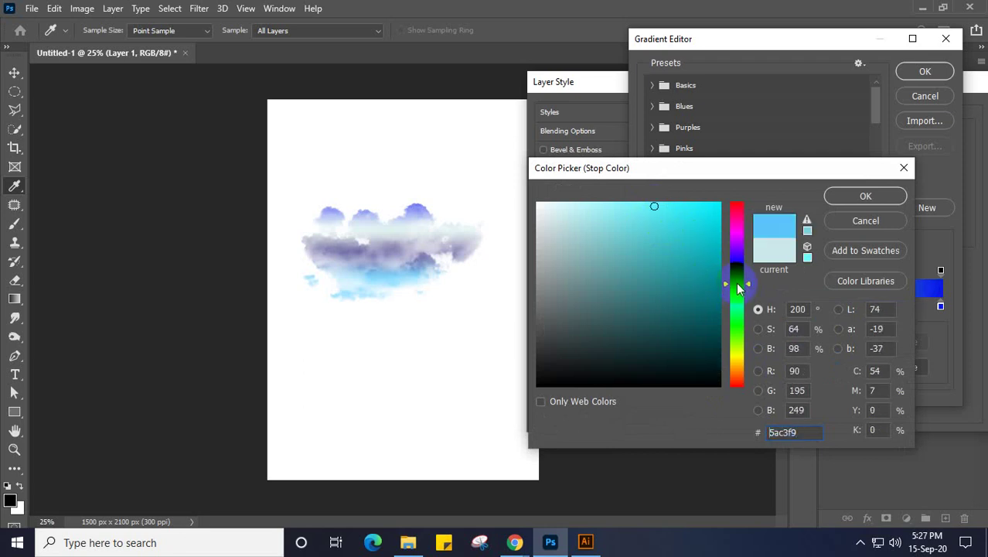
{"action": "left_click", "coordinate": [858, 199]}
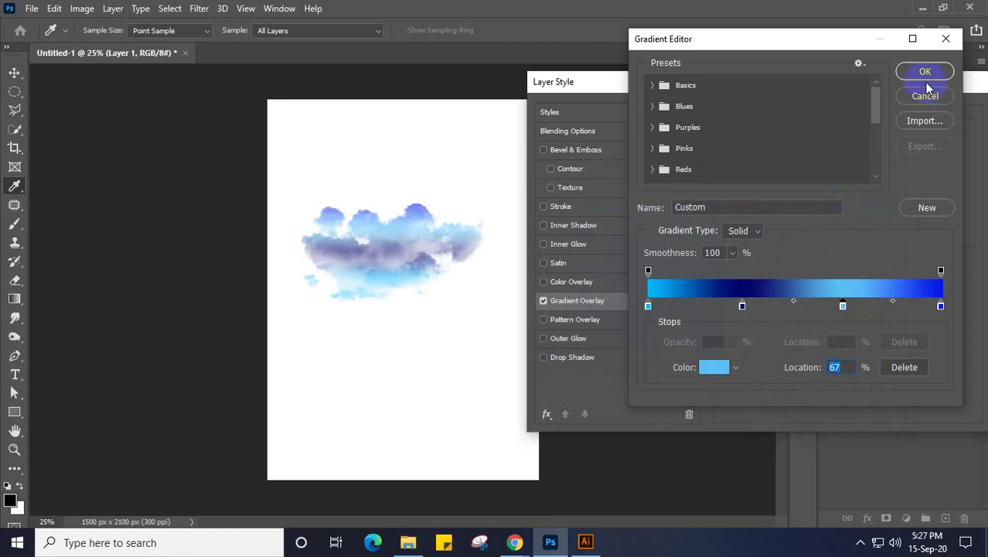
{"action": "key", "text": "Return"}
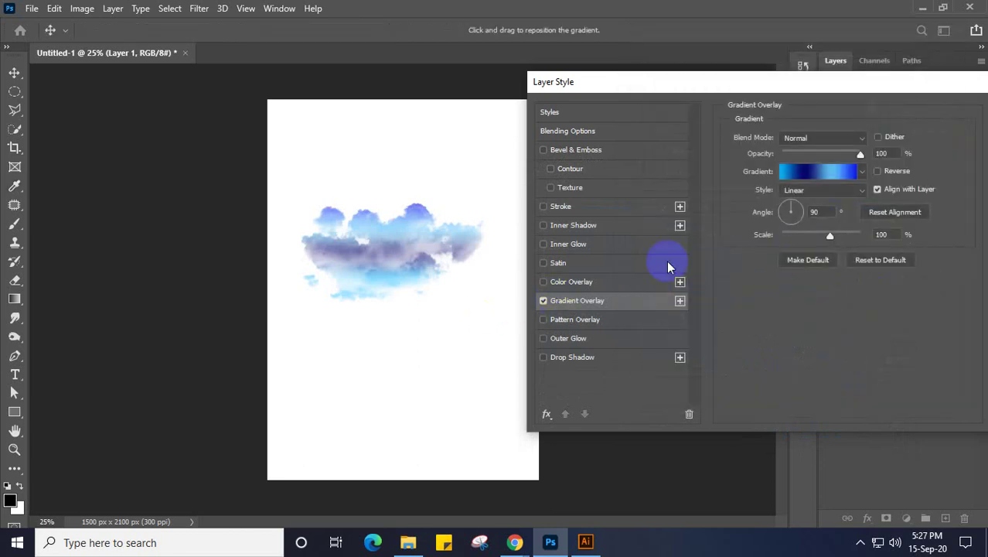
Step: Set the gradient overlay's angle to -16° and its scale to 150%
{"action": "left_click", "coordinate": [800, 213]}
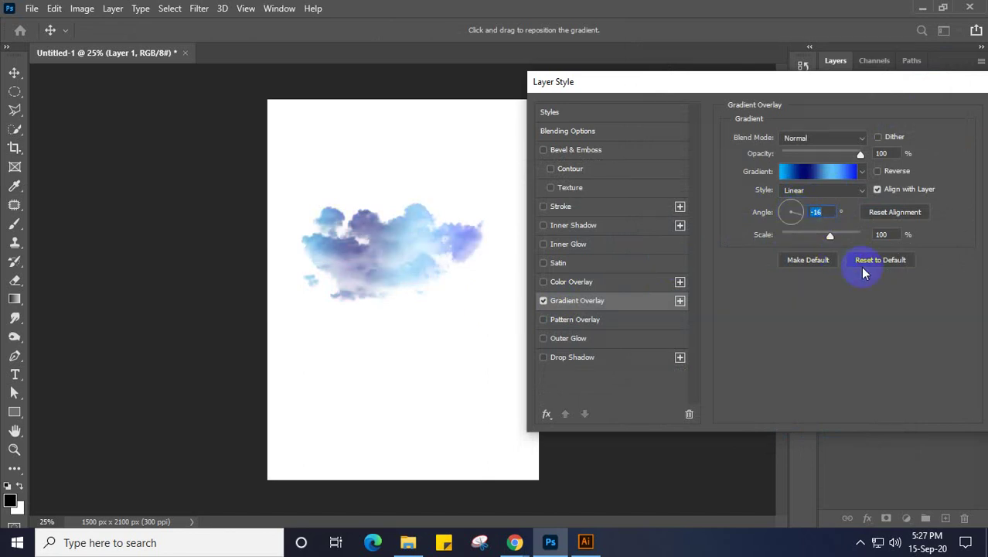
{"action": "left_click", "coordinate": [878, 235]}
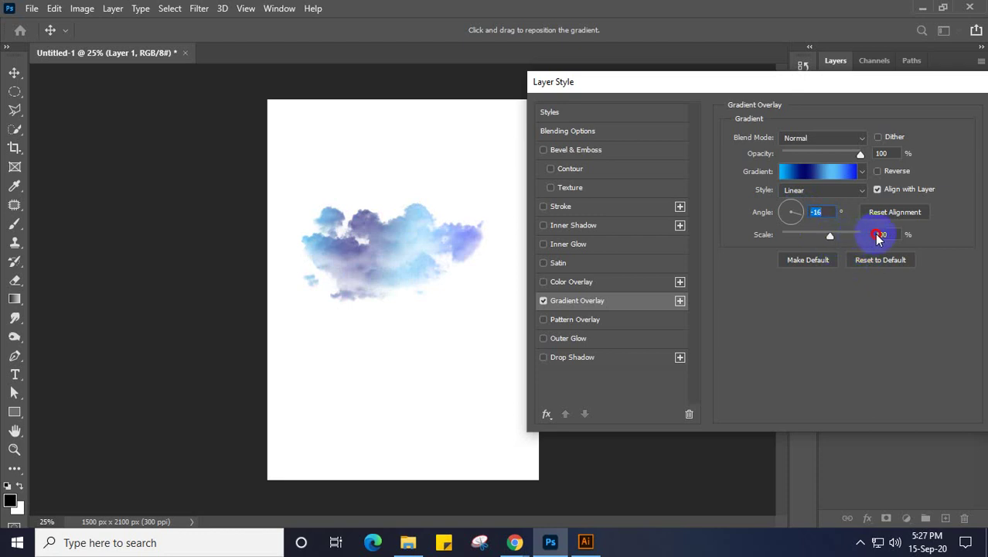
{"action": "left_click", "coordinate": [830, 236]}
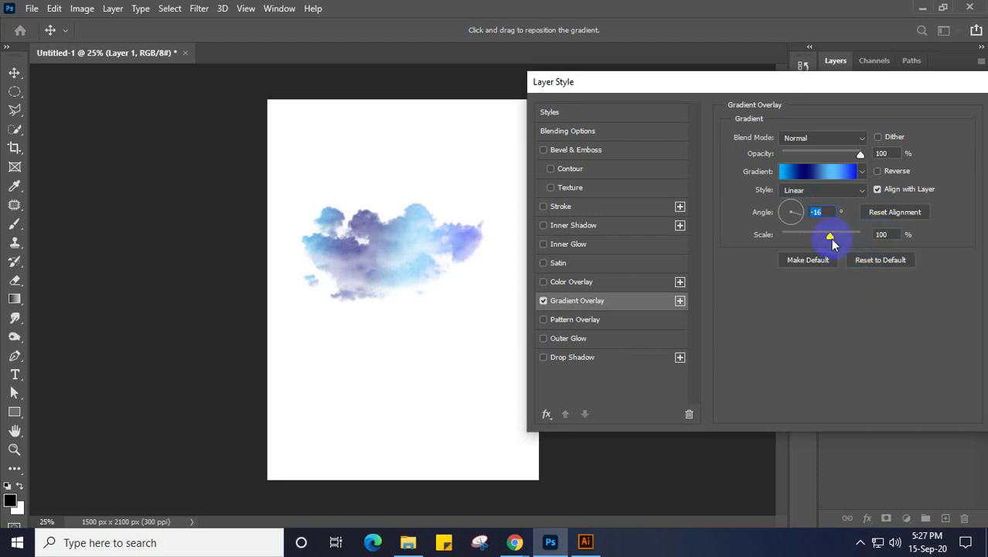
{"action": "left_click", "coordinate": [881, 237]}
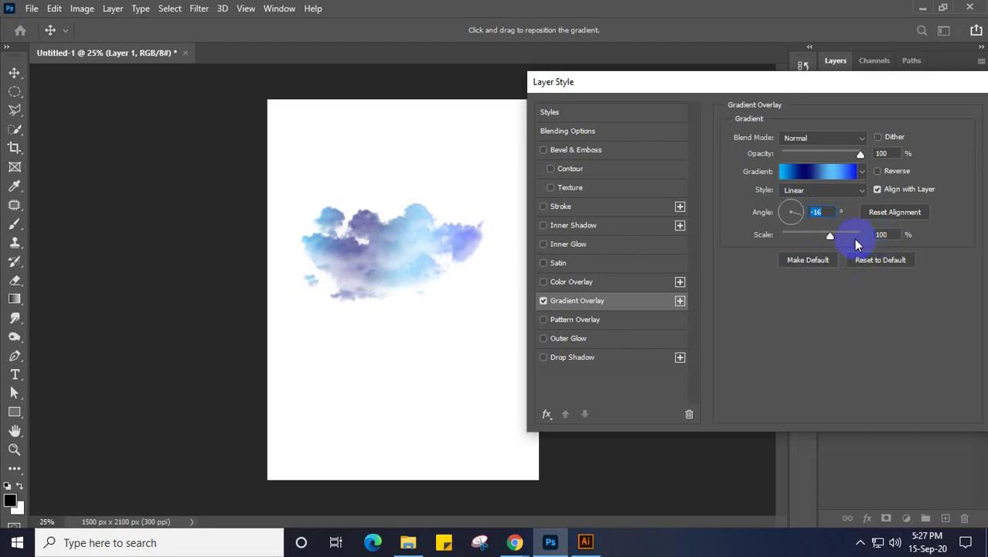
{"action": "left_click_drag", "start_coordinate": [830, 236], "coordinate": [827, 236]}
{"action": "left_click", "coordinate": [864, 236]}
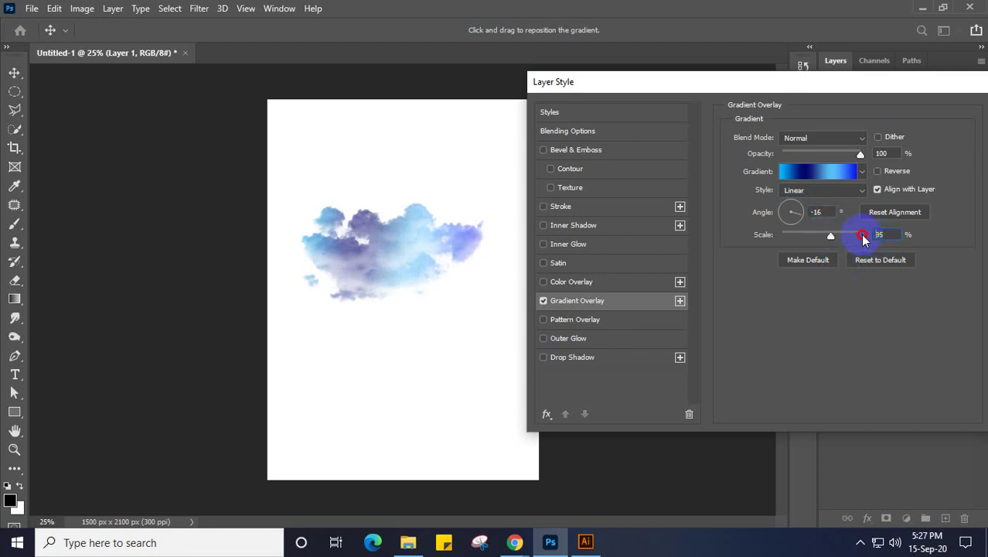
{"action": "type", "text": "150"}
{"action": "left_click_drag", "start_coordinate": [871, 238], "coordinate": [903, 243]}
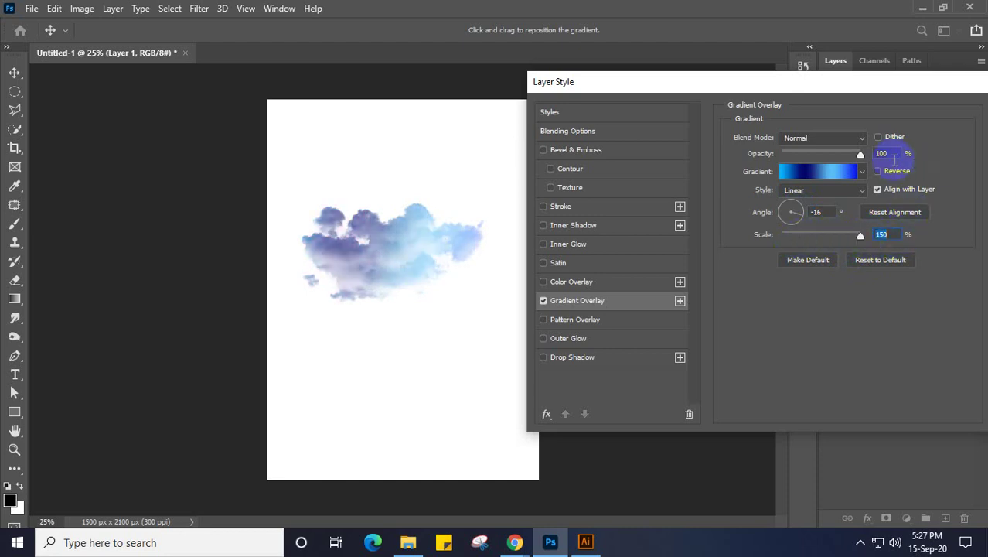
Step: Reposition the overlay gradient across the cloud, keeping it aligned with the layer
{"action": "left_click_drag", "start_coordinate": [415, 300], "coordinate": [384, 268]}
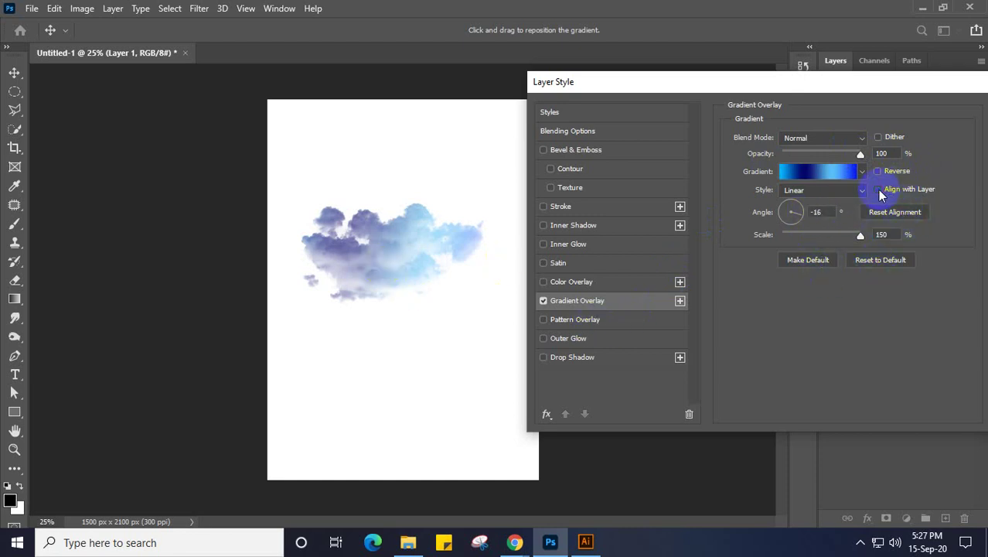
{"action": "left_click", "coordinate": [877, 189]}
{"action": "left_click", "coordinate": [877, 189]}
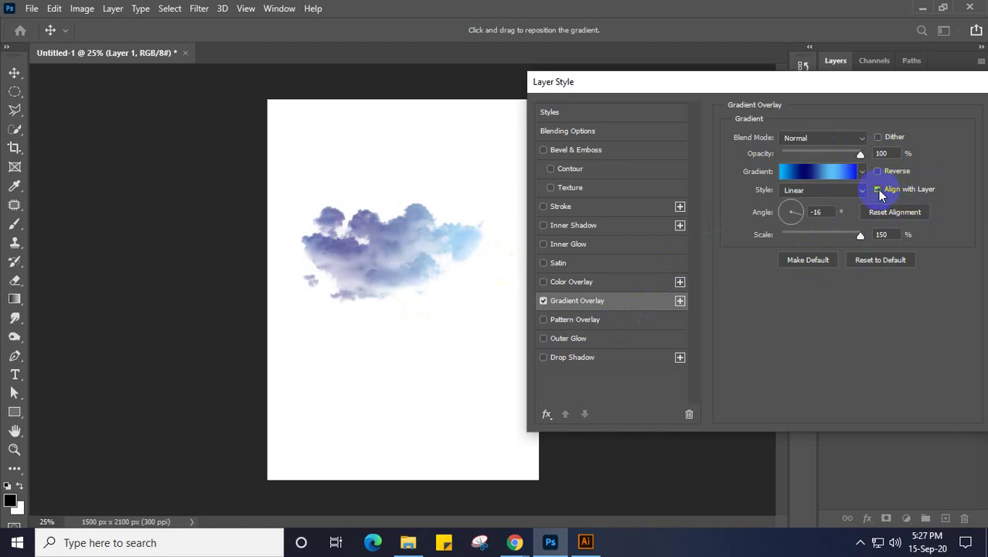
Step: Reverse the overlay gradient's direction with Dither left off, and apply the layer style to Layer 1
{"action": "left_click", "coordinate": [878, 138]}
{"action": "left_click", "coordinate": [878, 138]}
{"action": "left_click", "coordinate": [878, 174]}
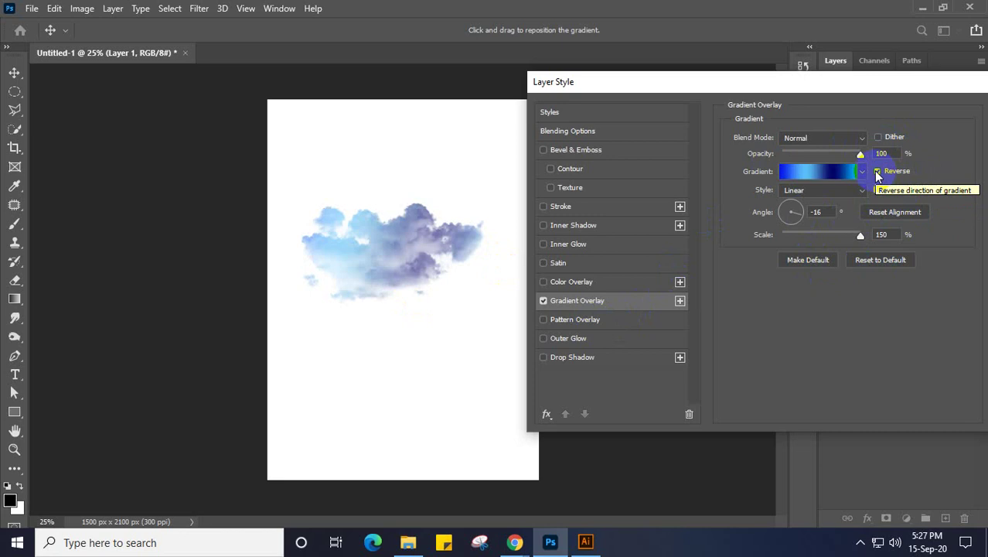
{"action": "left_click_drag", "start_coordinate": [923, 88], "coordinate": [848, 78]}
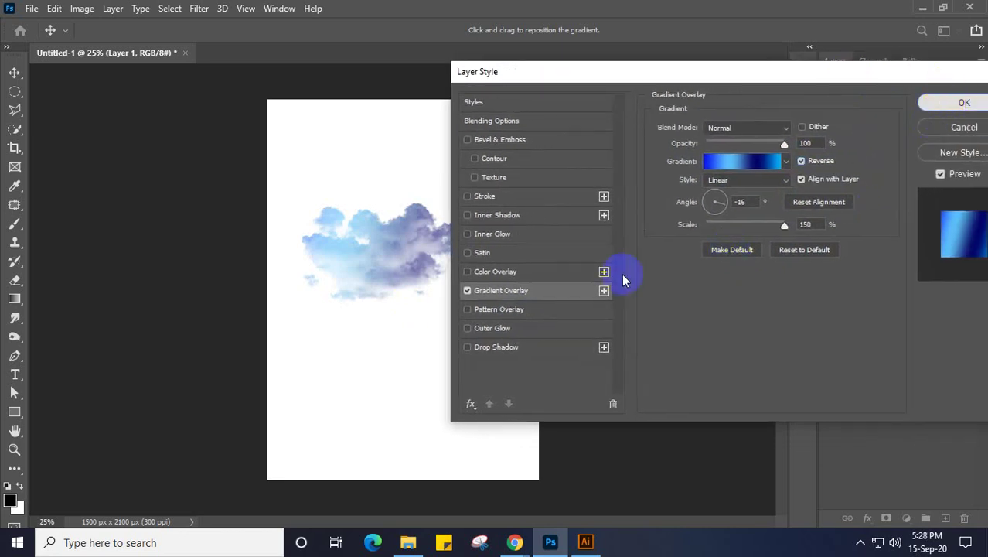
{"action": "key", "text": "Return"}
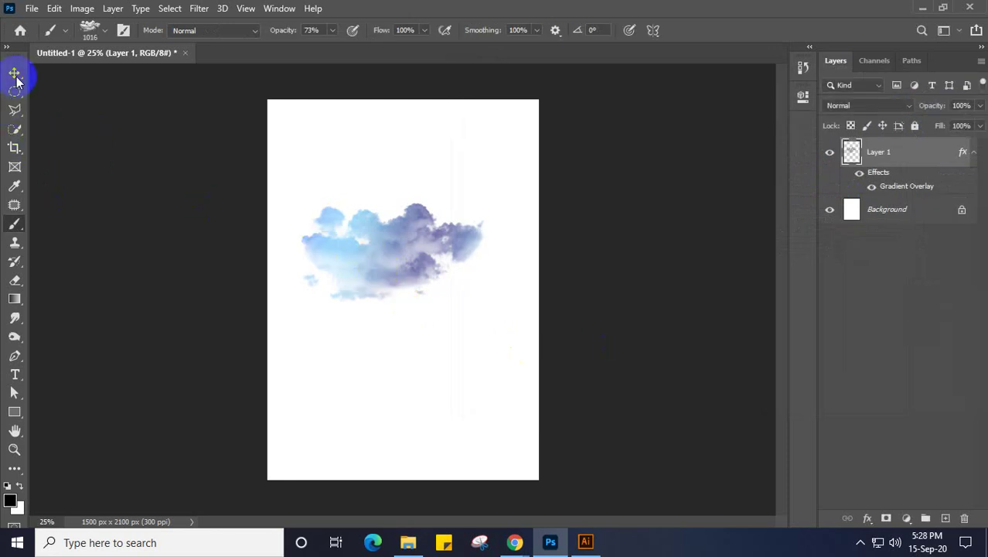
Step: Try stamping more clouds with the 1016 px Cloud 5 brush over the existing cloud, and undo both stamps
{"action": "left_click", "coordinate": [448, 264]}
{"action": "mouse_move", "coordinate": [448, 265]}
{"action": "left_mouse_down"}
{"action": "mouse_move", "coordinate": [419, 337]}
{"action": "mouse_move", "coordinate": [368, 218]}
{"action": "mouse_move", "coordinate": [366, 229]}
{"action": "left_mouse_up"}
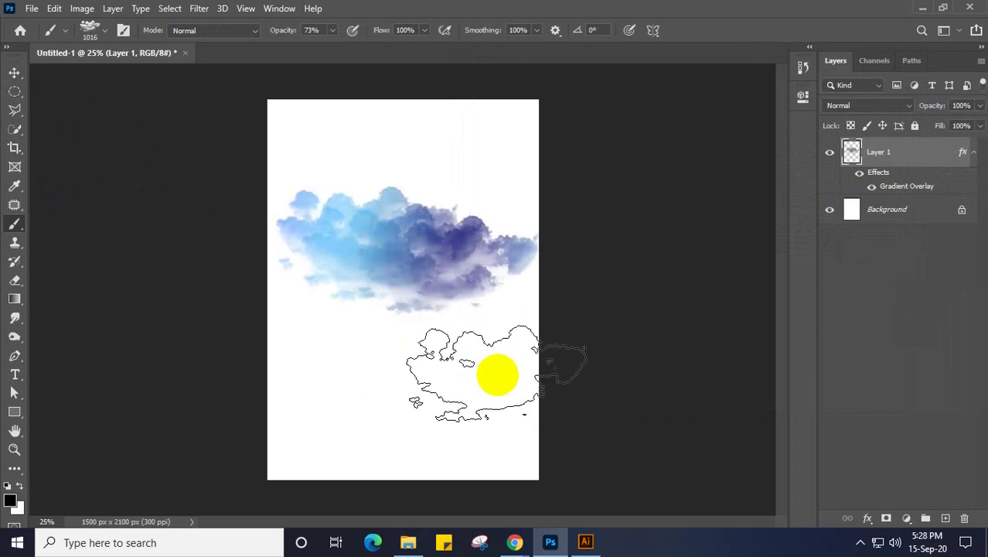
{"action": "key", "text": "ctrl+z"}
{"action": "key", "text": "ctrl+z"}
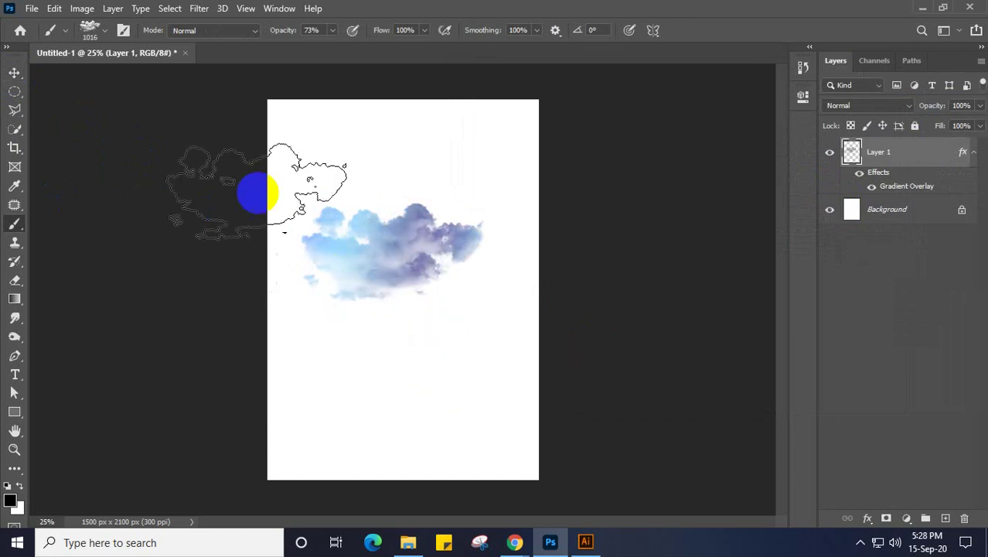
Step: Try stamping the 1024 px Cloud 7 brush over the upper part of the cloud, and undo the stamps
{"action": "left_click", "coordinate": [104, 31]}
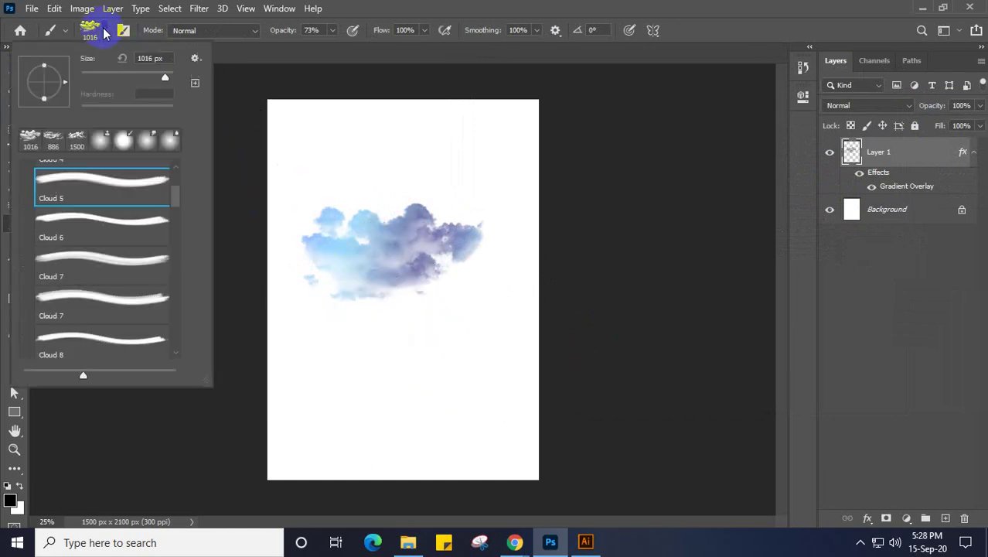
{"action": "left_click", "coordinate": [101, 290]}
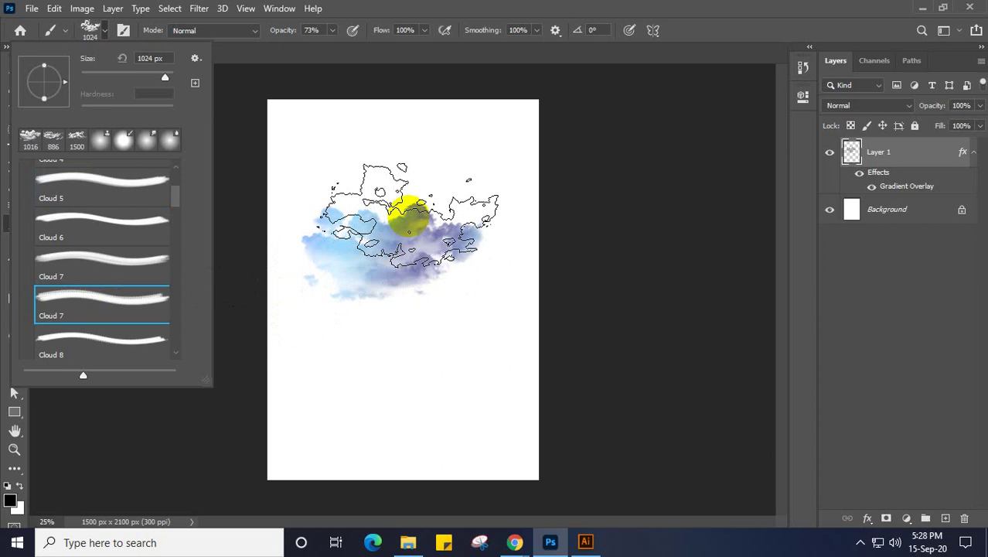
{"action": "left_click", "coordinate": [379, 204]}
{"action": "left_click", "coordinate": [380, 205]}
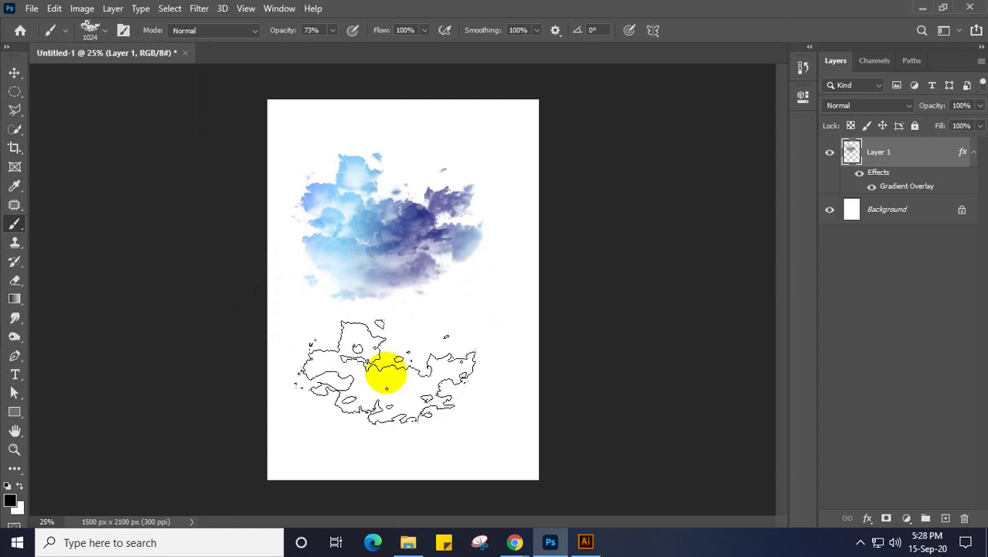
{"action": "key", "text": "ctrl+z"}
{"action": "key", "text": "ctrl+z"}
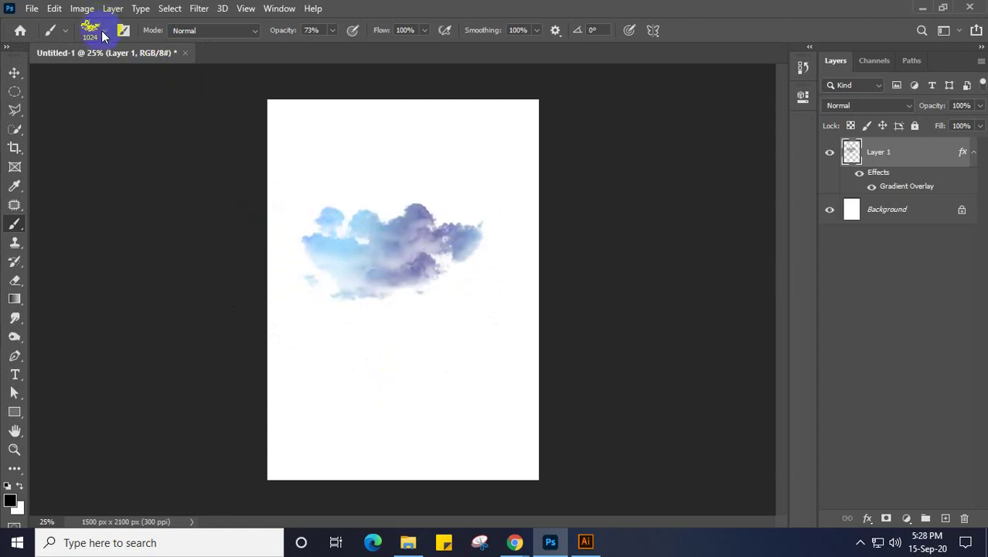
Step: Preview the Cloud 4 brush at 2500 px and the Cloud 5 brush at 1016 px over the existing cloud
{"action": "left_click", "coordinate": [105, 36]}
{"action": "scroll", "coordinate": [113, 212], "scroll_direction": "up", "scroll_amount": 3}
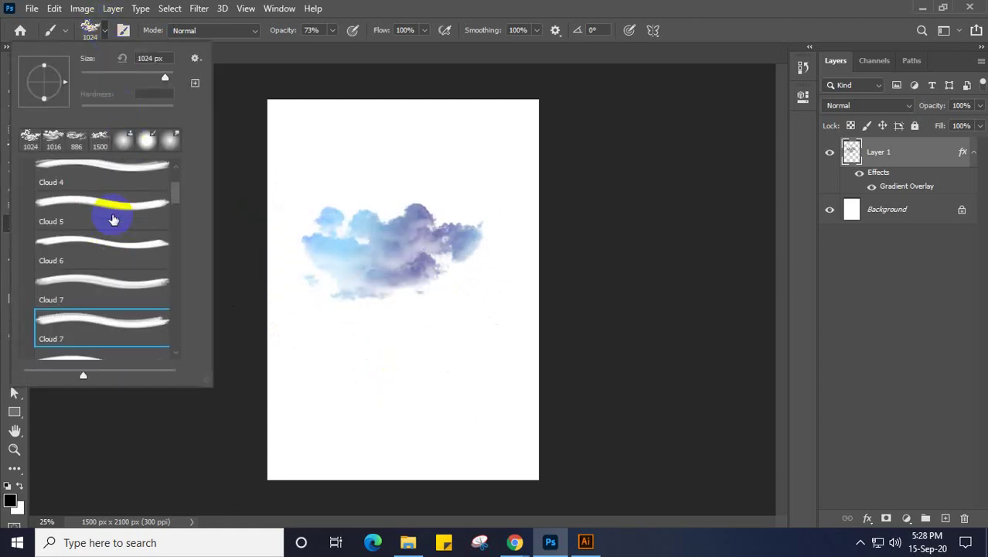
{"action": "scroll", "coordinate": [113, 219], "scroll_direction": "up", "scroll_amount": 1}
{"action": "left_click", "coordinate": [78, 222]}
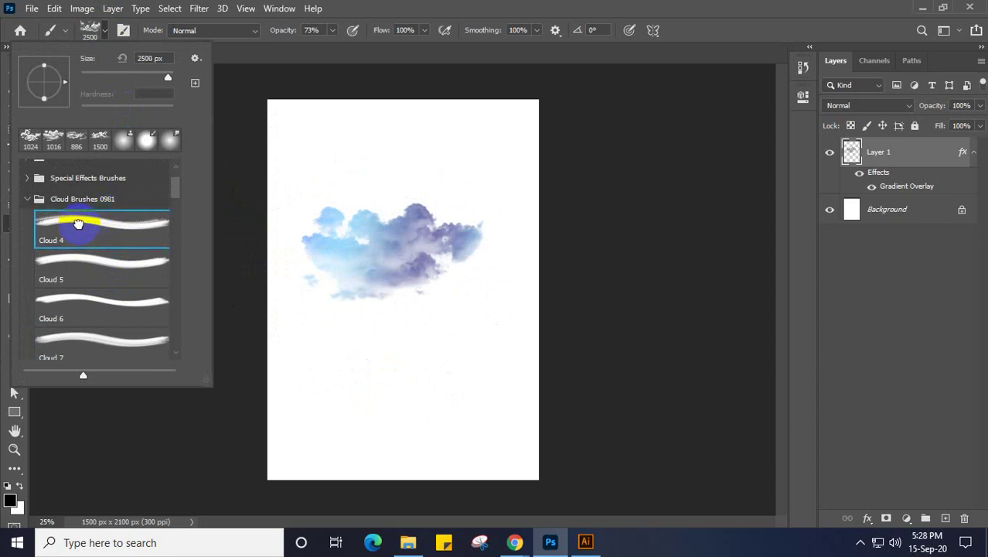
{"action": "left_click_drag", "start_coordinate": [402, 194], "coordinate": [408, 207]}
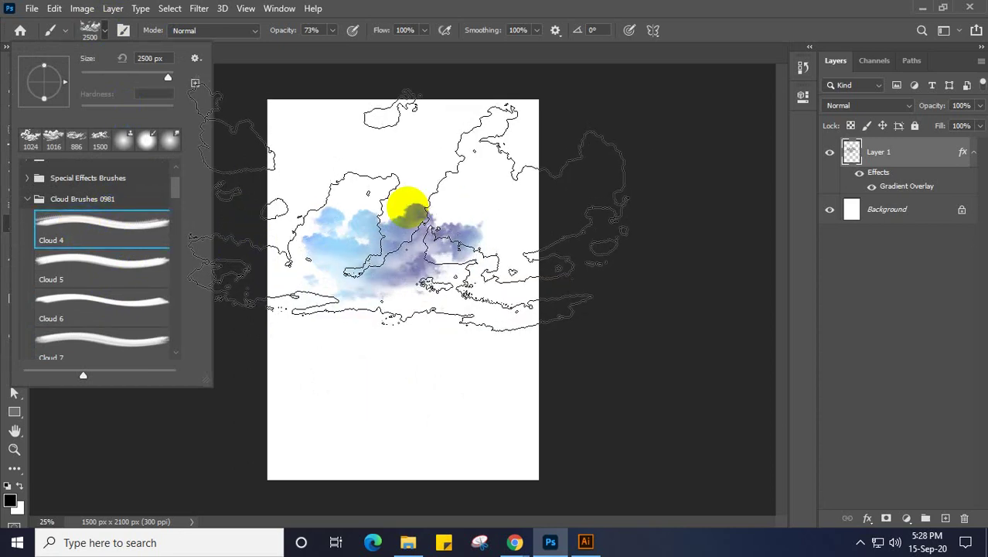
{"action": "left_click", "coordinate": [85, 267]}
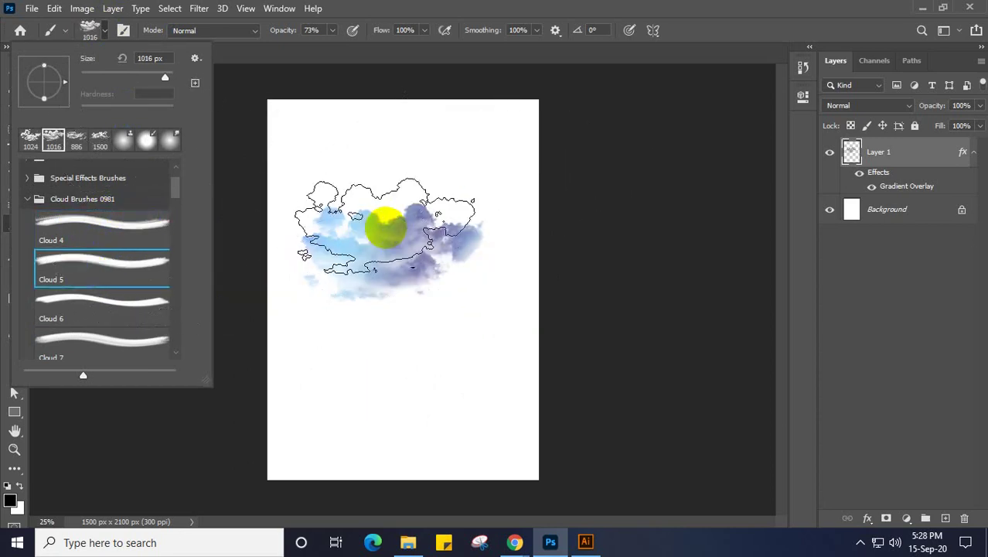
{"action": "scroll", "coordinate": [139, 310], "scroll_direction": "down", "scroll_amount": 3}
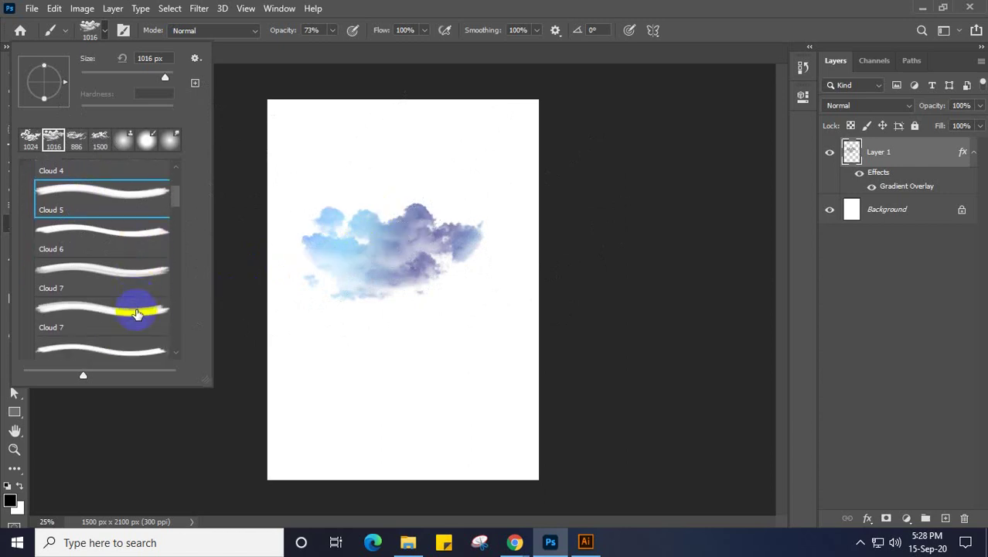
Step: Choose the Cloud 8 brush, set its size to 1500 px, and stamp it over the existing cloud
{"action": "left_click", "coordinate": [124, 338]}
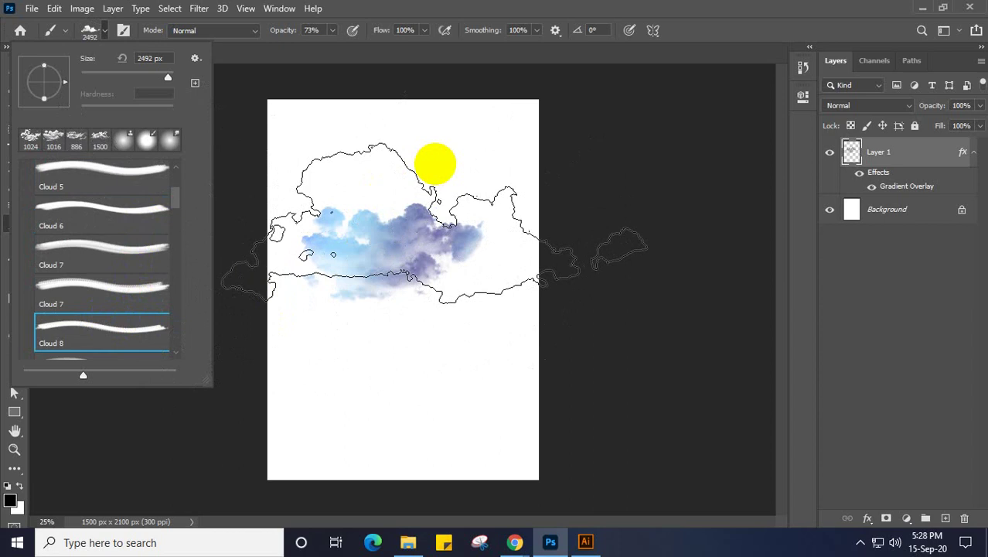
{"action": "left_click", "coordinate": [146, 60]}
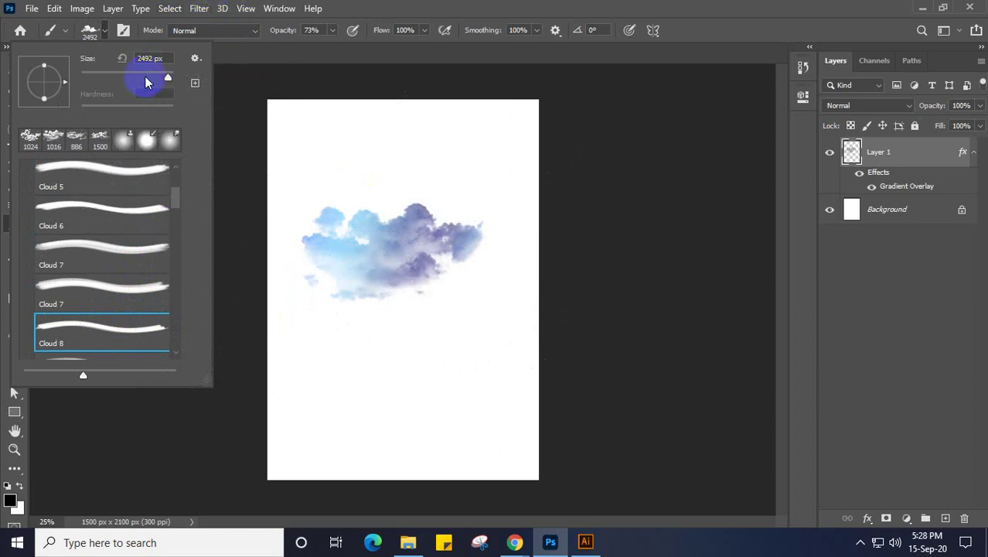
{"action": "key", "text": "Return"}
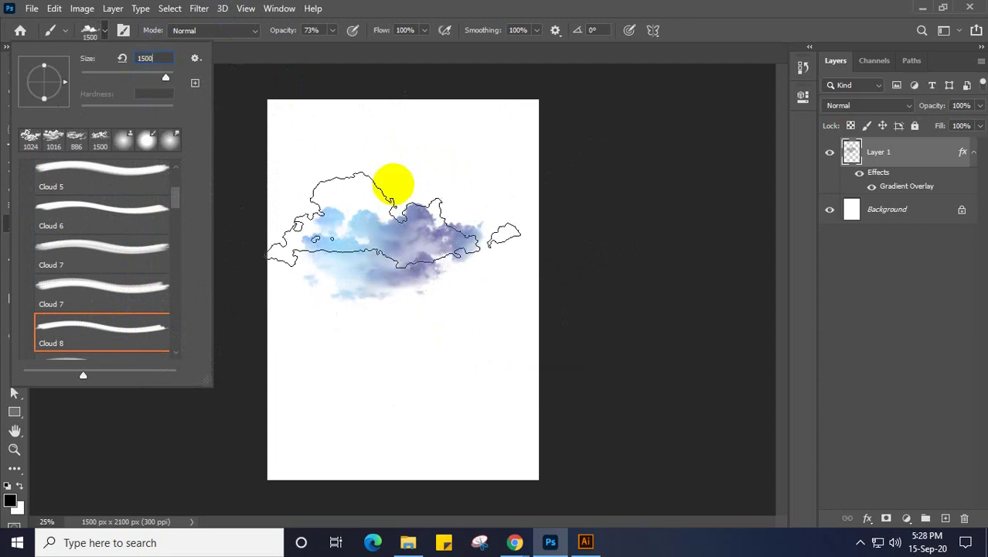
{"action": "left_click", "coordinate": [403, 214]}
{"action": "left_click", "coordinate": [403, 214]}
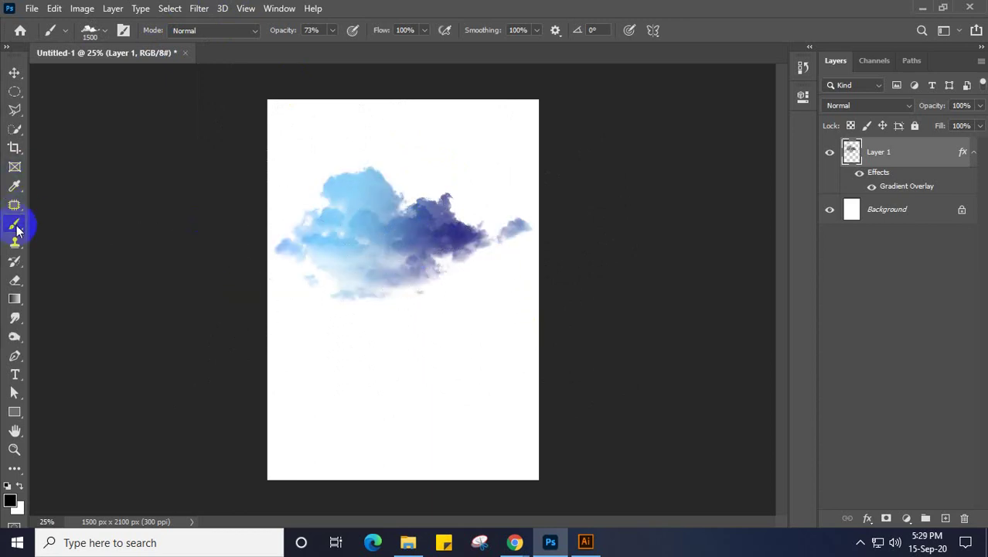
Step: Shrink the Cloud 8 brush to 400 px and paint a horizontal band across the upper part of the cloud
{"action": "key", "text": "bracketleft"}
{"action": "key", "text": "bracketleft"}
{"action": "key", "text": "bracketleft"}
{"action": "key", "text": "bracketleft"}
{"action": "key", "text": "bracketleft"}
{"action": "key", "text": "bracketleft"}
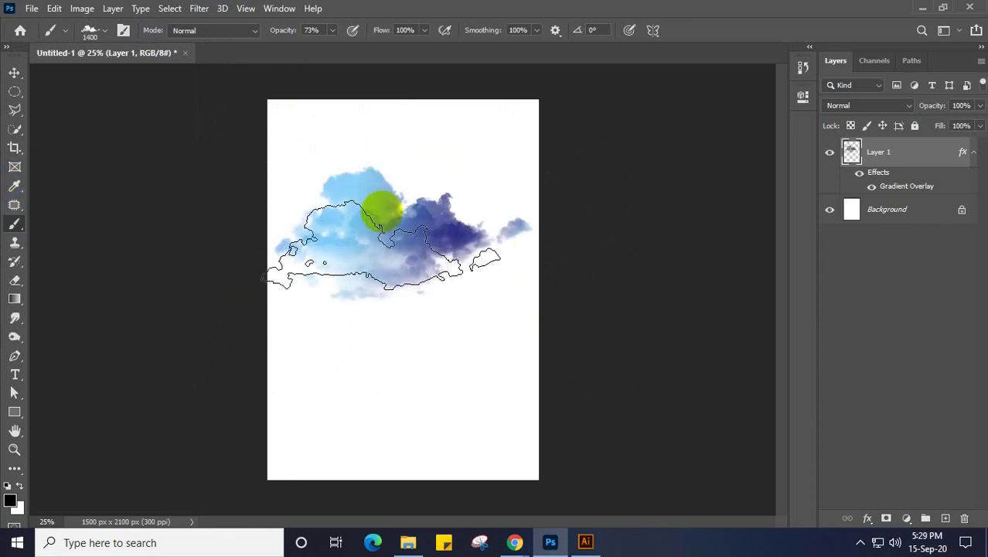
{"action": "key", "text": "bracketleft"}
{"action": "key", "text": "bracketleft"}
{"action": "key", "text": "bracketleft"}
{"action": "key", "text": "bracketleft"}
{"action": "key", "text": "bracketleft"}
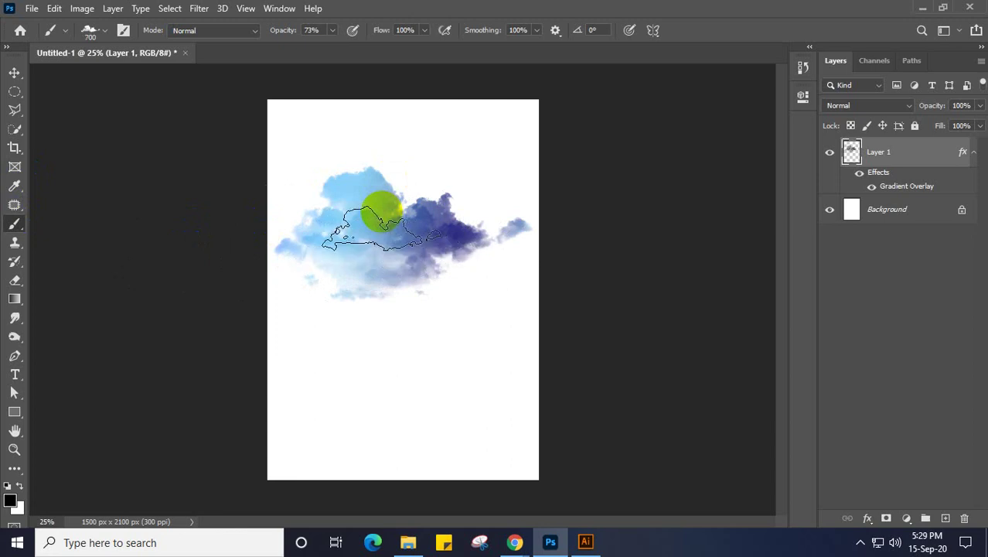
{"action": "mouse_move", "coordinate": [371, 202]}
{"action": "left_mouse_down"}
{"action": "mouse_move", "coordinate": [320, 188]}
{"action": "mouse_move", "coordinate": [467, 188]}
{"action": "left_mouse_up"}
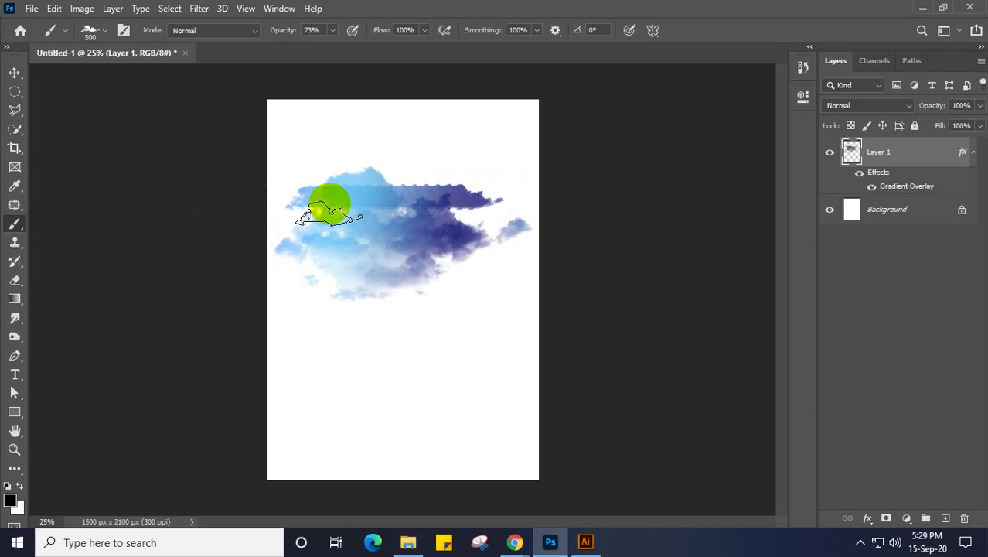
Step: Enlarge the Cloud 8 brush to 900 px and paint overlapping strokes to fill out the cloud bank
{"action": "left_click", "coordinate": [106, 31]}
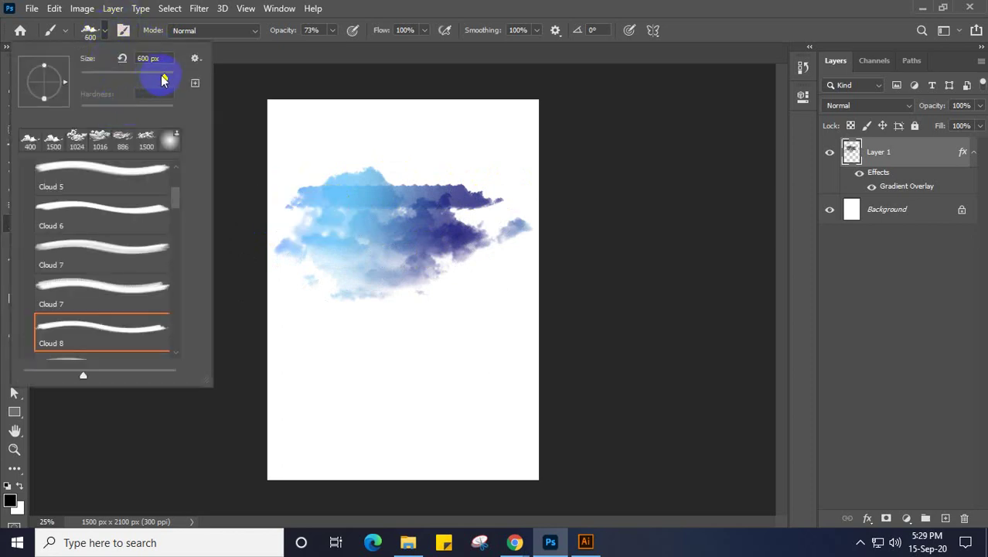
{"action": "left_click", "coordinate": [108, 32]}
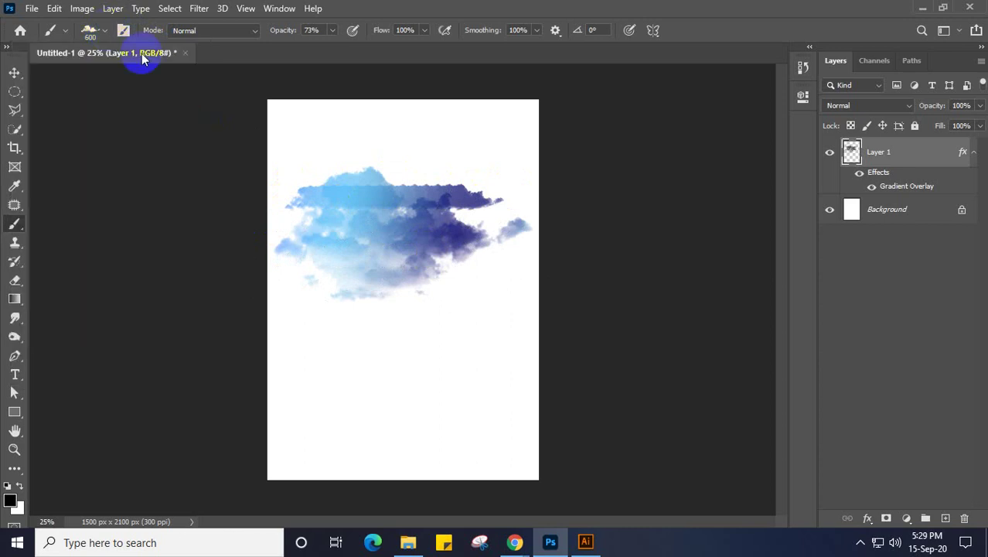
{"action": "key", "text": "]"}
{"action": "key", "text": "]"}
{"action": "left_click", "coordinate": [346, 205]}
{"action": "mouse_move", "coordinate": [481, 193]}
{"action": "left_mouse_down"}
{"action": "mouse_move", "coordinate": [447, 165]}
{"action": "mouse_move", "coordinate": [401, 163]}
{"action": "mouse_move", "coordinate": [419, 160]}
{"action": "mouse_move", "coordinate": [417, 193]}
{"action": "left_mouse_up"}
{"action": "mouse_move", "coordinate": [414, 241]}
{"action": "left_mouse_down"}
{"action": "mouse_move", "coordinate": [456, 168]}
{"action": "mouse_move", "coordinate": [503, 198]}
{"action": "mouse_move", "coordinate": [465, 158]}
{"action": "mouse_move", "coordinate": [456, 255]}
{"action": "mouse_move", "coordinate": [349, 245]}
{"action": "mouse_move", "coordinate": [458, 257]}
{"action": "mouse_move", "coordinate": [357, 254]}
{"action": "mouse_move", "coordinate": [351, 186]}
{"action": "mouse_move", "coordinate": [441, 203]}
{"action": "mouse_move", "coordinate": [419, 158]}
{"action": "mouse_move", "coordinate": [470, 165]}
{"action": "mouse_move", "coordinate": [480, 219]}
{"action": "mouse_move", "coordinate": [411, 273]}
{"action": "mouse_move", "coordinate": [566, 255]}
{"action": "mouse_move", "coordinate": [433, 266]}
{"action": "left_mouse_up"}
{"action": "mouse_move", "coordinate": [563, 229]}
{"action": "left_mouse_down"}
{"action": "mouse_move", "coordinate": [326, 223]}
{"action": "mouse_move", "coordinate": [507, 221]}
{"action": "left_mouse_up"}
Step: Try extending the cloud bank to both page edges with wide 900 px strokes, and undo the last three strokes
{"action": "left_click_drag", "start_coordinate": [169, 192], "coordinate": [653, 196]}
{"action": "mouse_move", "coordinate": [561, 188]}
{"action": "left_mouse_down"}
{"action": "mouse_move", "coordinate": [579, 238]}
{"action": "mouse_move", "coordinate": [572, 251]}
{"action": "left_mouse_up"}
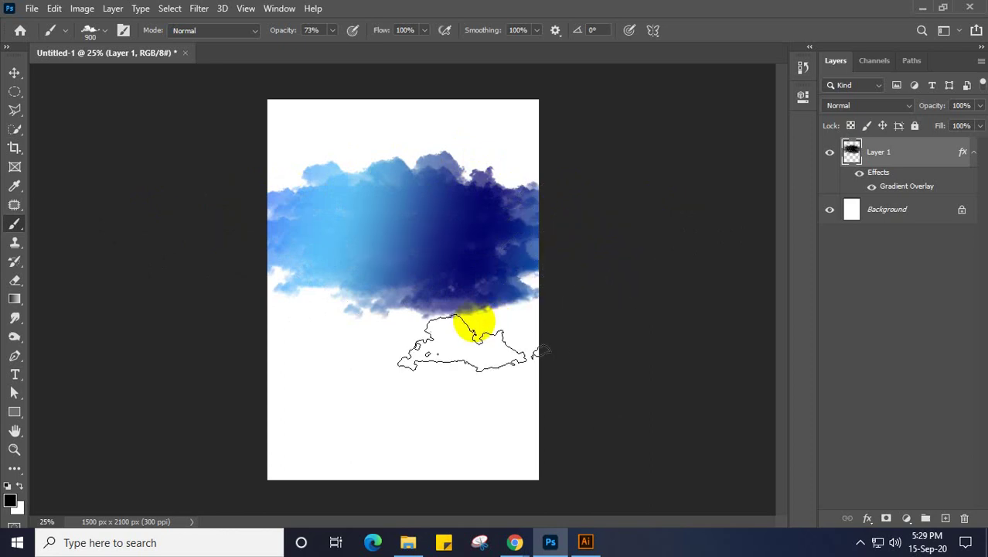
{"action": "key", "text": "ctrl+z"}
{"action": "key", "text": "ctrl+z"}
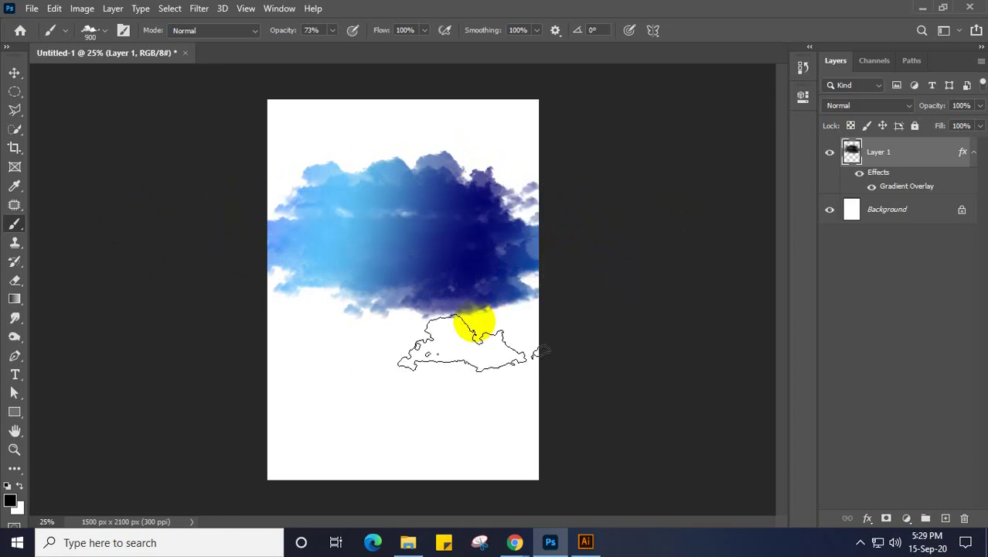
{"action": "key", "text": "ctrl+z"}
Step: Enlarge the Cloud 8 brush to 1400 px and stamp it over the lower-left part of the cloud bank
{"action": "mouse_move", "coordinate": [475, 324]}
{"action": "left_mouse_down"}
{"action": "mouse_move", "coordinate": [320, 242]}
{"action": "mouse_move", "coordinate": [340, 247]}
{"action": "left_mouse_up"}
{"action": "key", "text": "bracketright"}
{"action": "key", "text": "bracketright"}
{"action": "key", "text": "bracketright"}
{"action": "key", "text": "bracketright"}
{"action": "key", "text": "bracketright"}
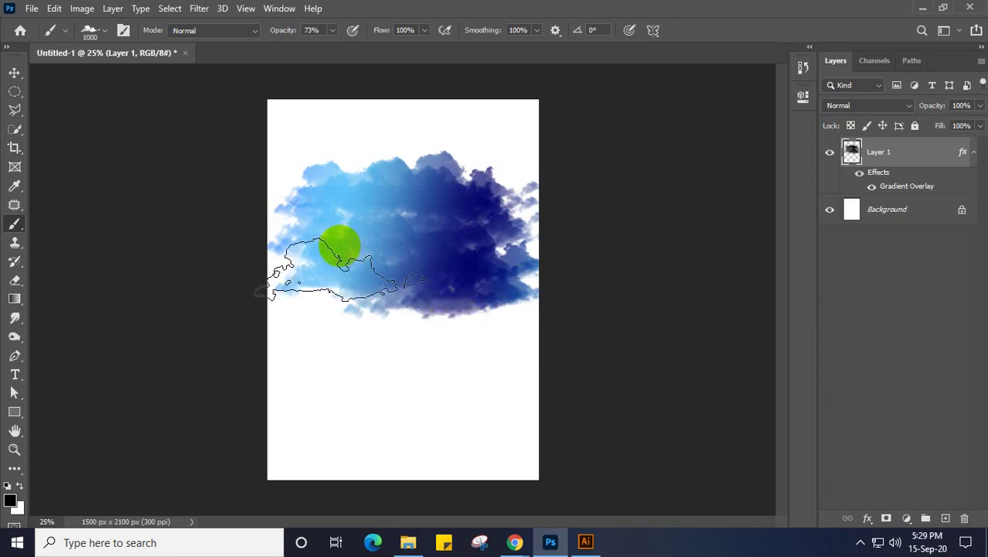
{"action": "left_click_drag", "start_coordinate": [340, 245], "coordinate": [348, 243]}
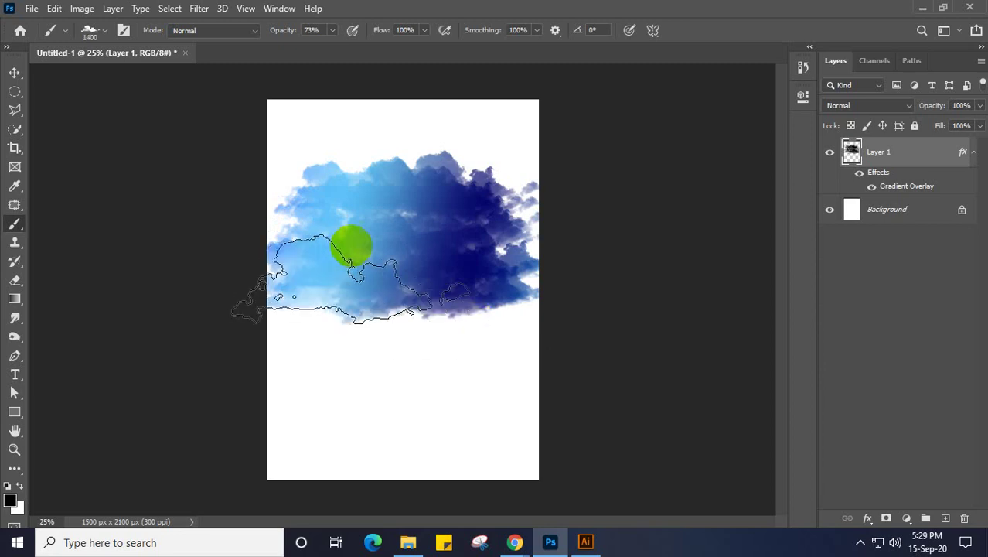
Step: Enlarge the Cloud 8 brush to 1900 px and stamp it at the upper-right side of the cloud bank
{"action": "key", "text": "bracketright"}
{"action": "key", "text": "bracketright"}
{"action": "key", "text": "bracketright"}
{"action": "key", "text": "bracketright"}
{"action": "key", "text": "bracketright"}
{"action": "key", "text": "bracketright"}
{"action": "mouse_move", "coordinate": [506, 169]}
{"action": "left_mouse_down"}
{"action": "mouse_move", "coordinate": [571, 176]}
{"action": "mouse_move", "coordinate": [595, 251]}
{"action": "mouse_move", "coordinate": [668, 221]}
{"action": "mouse_move", "coordinate": [497, 166]}
{"action": "left_mouse_up"}
Step: Enlarge the Cloud 8 brush through 2100 px to 2600 px and stamp clouds along the page's left edge
{"action": "key", "text": "bracketright"}
{"action": "key", "text": "bracketright"}
{"action": "key", "text": "bracketright"}
{"action": "key", "text": "bracketright"}
{"action": "key", "text": "bracketright"}
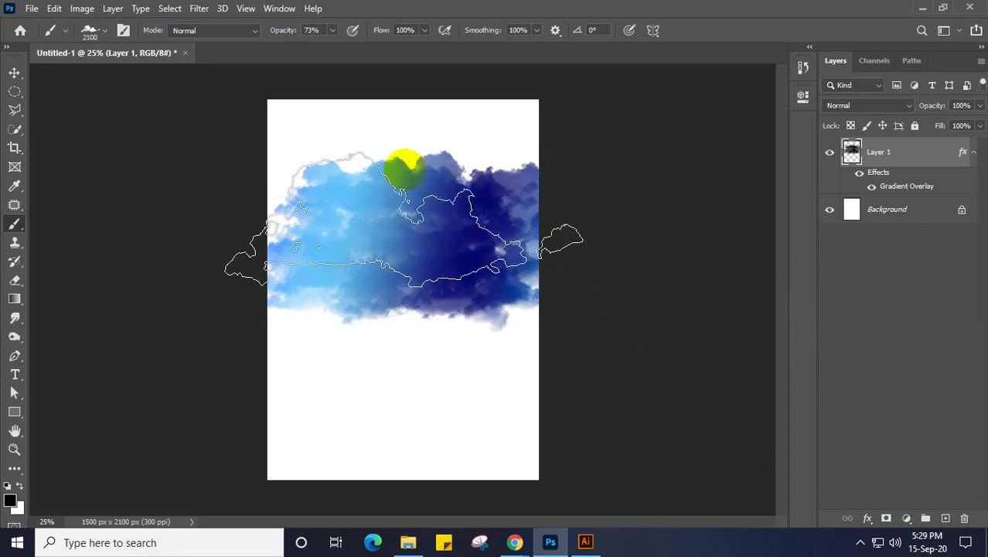
{"action": "mouse_move", "coordinate": [209, 111]}
{"action": "left_mouse_down"}
{"action": "mouse_move", "coordinate": [427, 161]}
{"action": "mouse_move", "coordinate": [103, 216]}
{"action": "left_mouse_up"}
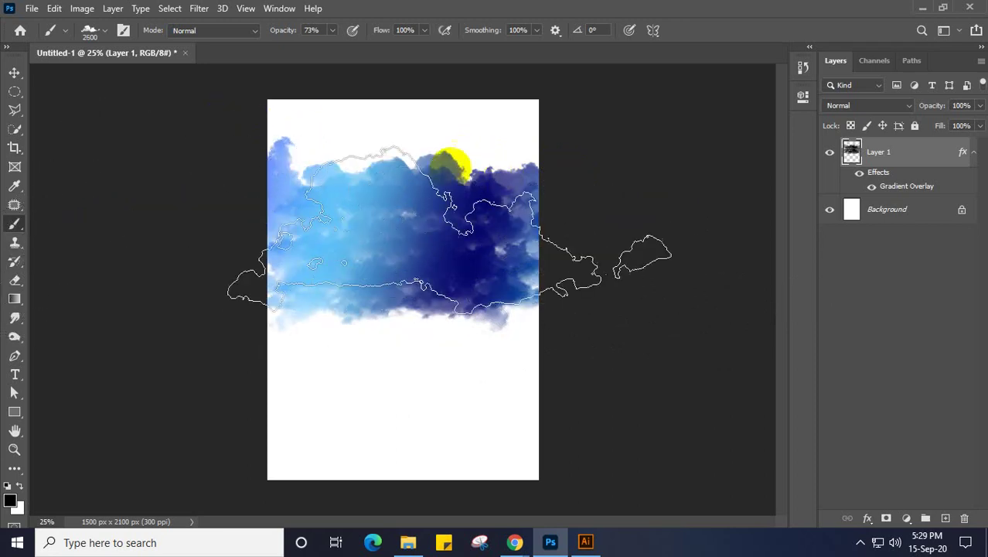
{"action": "mouse_move", "coordinate": [439, 161]}
{"action": "left_mouse_down"}
{"action": "mouse_move", "coordinate": [201, 224]}
{"action": "mouse_move", "coordinate": [99, 139]}
{"action": "mouse_move", "coordinate": [45, 190]}
{"action": "mouse_move", "coordinate": [2, 166]}
{"action": "mouse_move", "coordinate": [16, 60]}
{"action": "mouse_move", "coordinate": [119, 38]}
{"action": "left_mouse_up"}
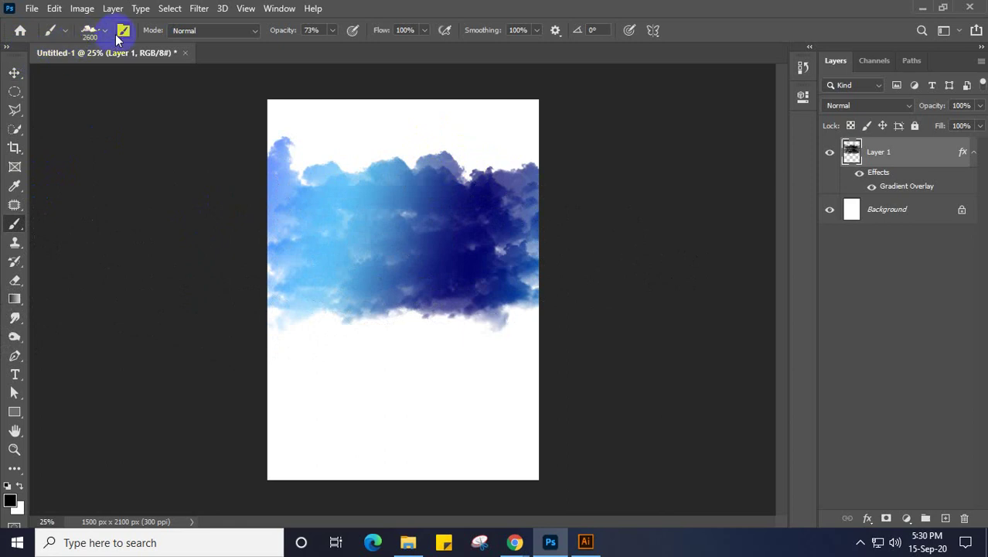
Step: Switch to the Soft Round brush from General Brushes at 600 px and make white the foreground colour
{"action": "left_click", "coordinate": [106, 34]}
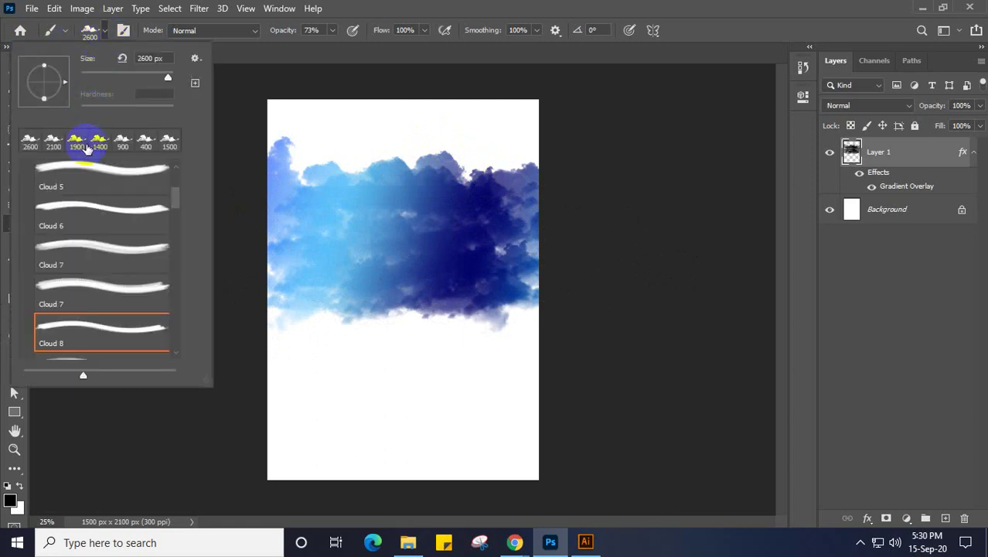
{"action": "left_click", "coordinate": [175, 167]}
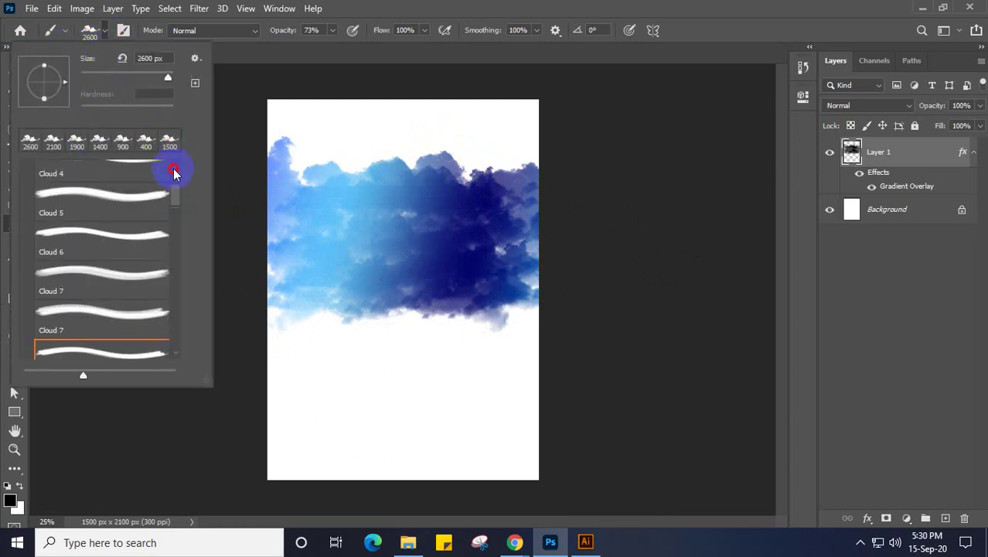
{"action": "left_click_drag", "start_coordinate": [173, 202], "coordinate": [176, 163]}
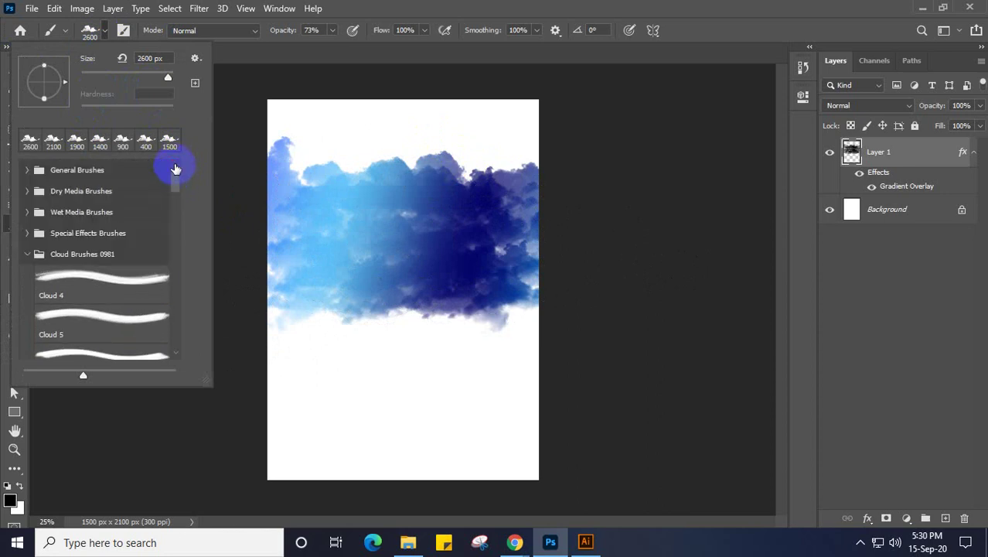
{"action": "left_click", "coordinate": [26, 170]}
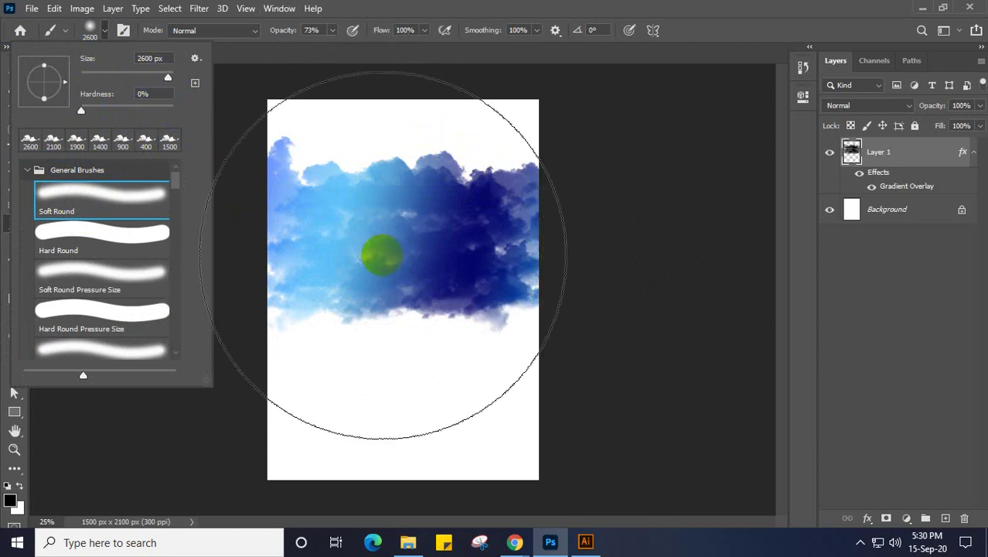
{"action": "left_click", "coordinate": [91, 31]}
{"action": "mouse_move", "coordinate": [401, 259]}
{"action": "left_mouse_down"}
{"action": "mouse_move", "coordinate": [346, 225]}
{"action": "mouse_move", "coordinate": [347, 236]}
{"action": "mouse_move", "coordinate": [342, 223]}
{"action": "mouse_move", "coordinate": [328, 343]}
{"action": "mouse_move", "coordinate": [221, 403]}
{"action": "mouse_move", "coordinate": [114, 435]}
{"action": "mouse_move", "coordinate": [30, 492]}
{"action": "left_mouse_up"}
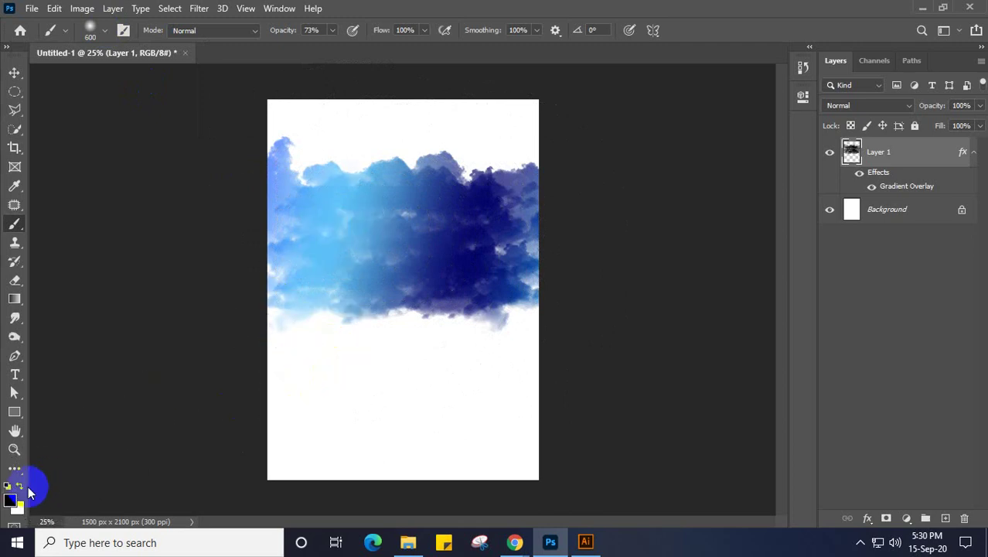
{"action": "left_click", "coordinate": [20, 489]}
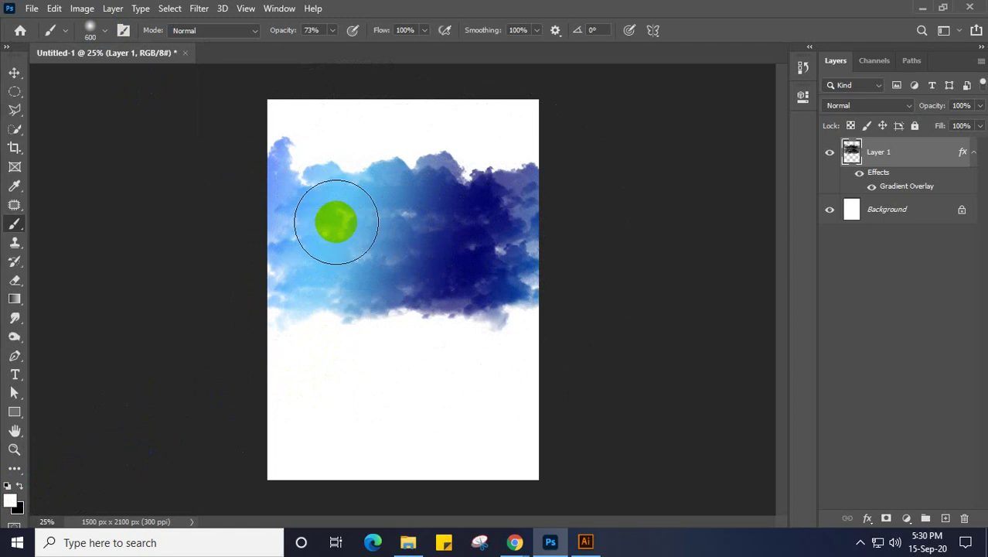
Step: Add a new layer and dab a white glow over the light-blue clouds at 600 px and 900 px, undoing the last dab
{"action": "left_click", "coordinate": [944, 518]}
{"action": "left_click", "coordinate": [338, 222]}
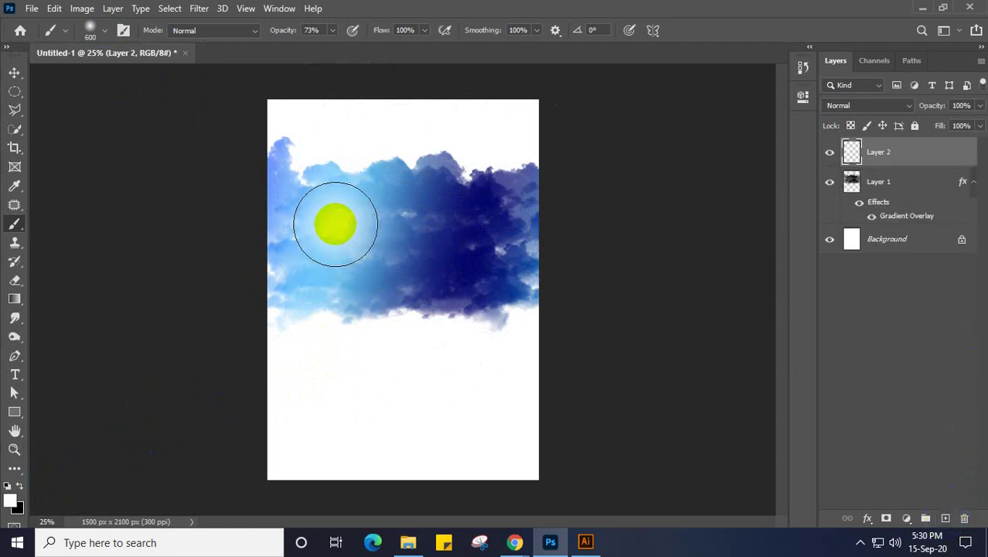
{"action": "key", "text": "bracketright"}
{"action": "key", "text": "bracketright"}
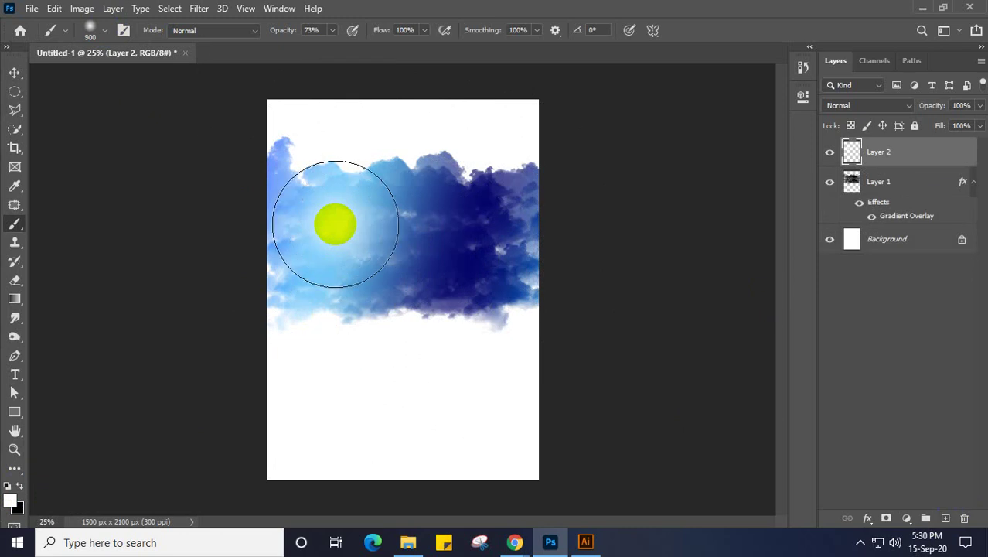
{"action": "left_click", "coordinate": [335, 224]}
{"action": "left_click", "coordinate": [336, 224]}
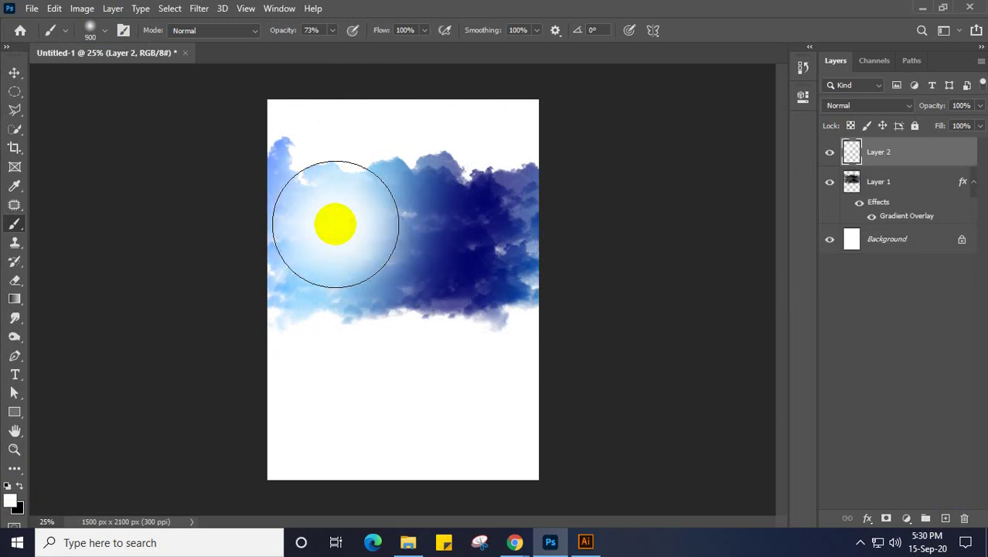
{"action": "left_click", "coordinate": [335, 225]}
{"action": "key", "text": "ctrl+z"}
Step: Reduce the Soft Round brush to 600 px, raise its hardness, and place it over the centre of the white glow
{"action": "key", "text": "bracketleft"}
{"action": "key", "text": "bracketleft"}
{"action": "key", "text": "bracketleft"}
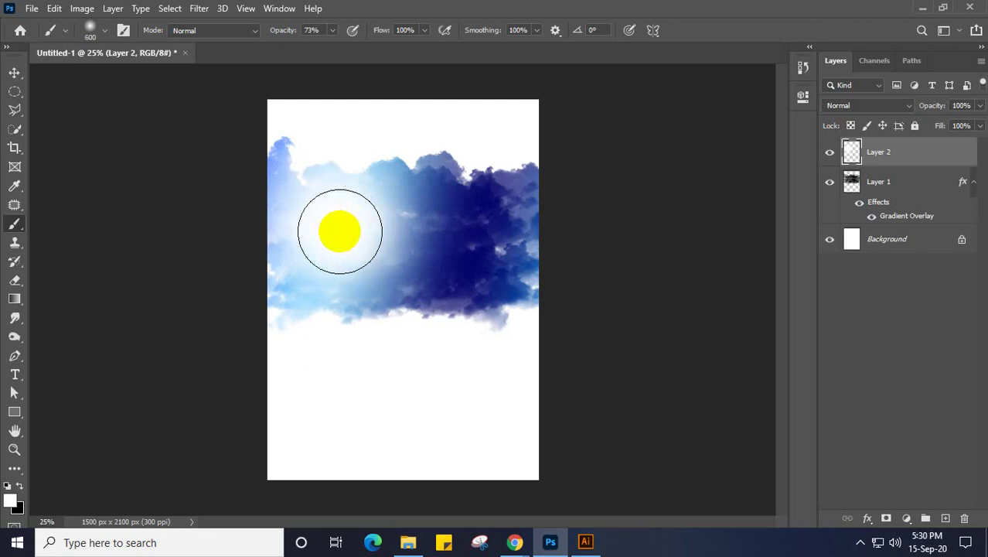
{"action": "left_click", "coordinate": [126, 68]}
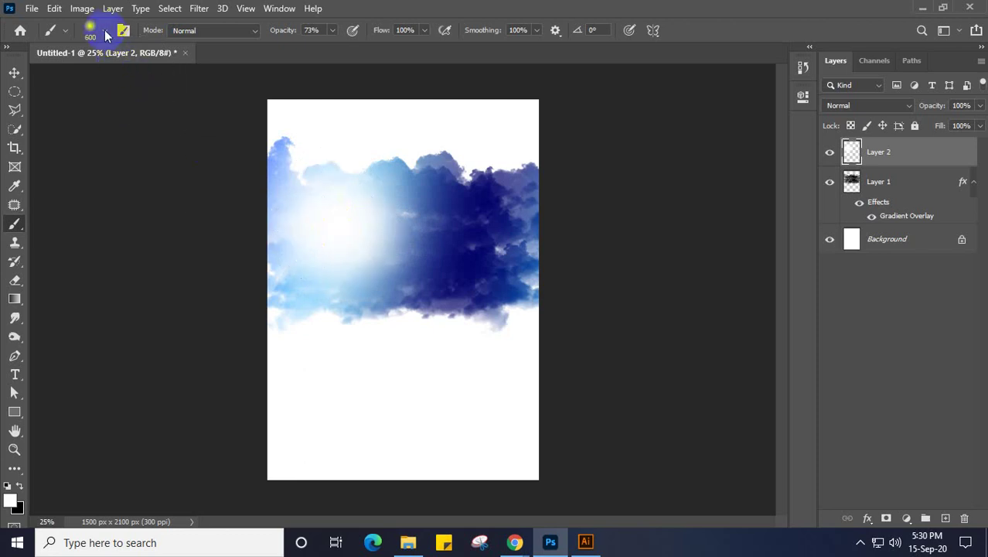
{"action": "left_click", "coordinate": [106, 35]}
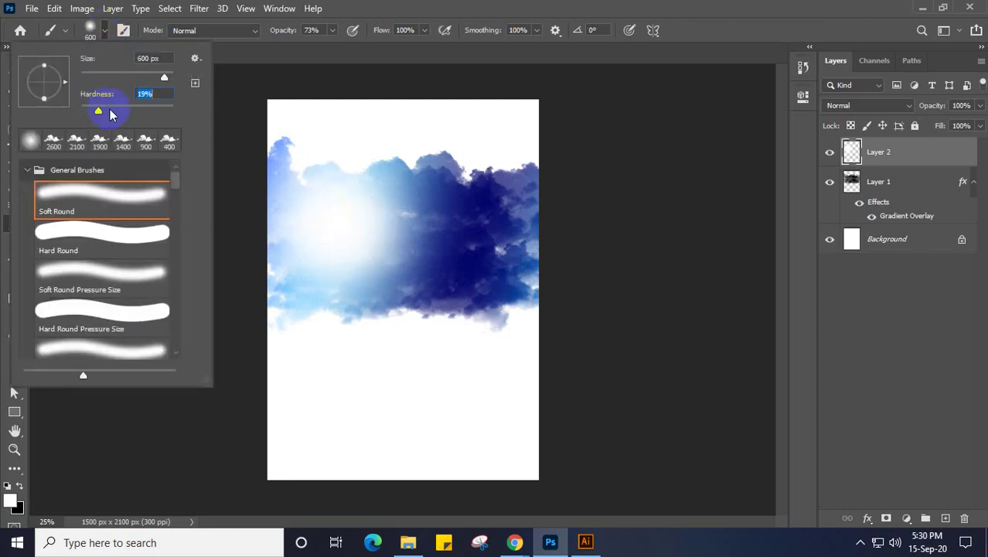
{"action": "left_click", "coordinate": [346, 228]}
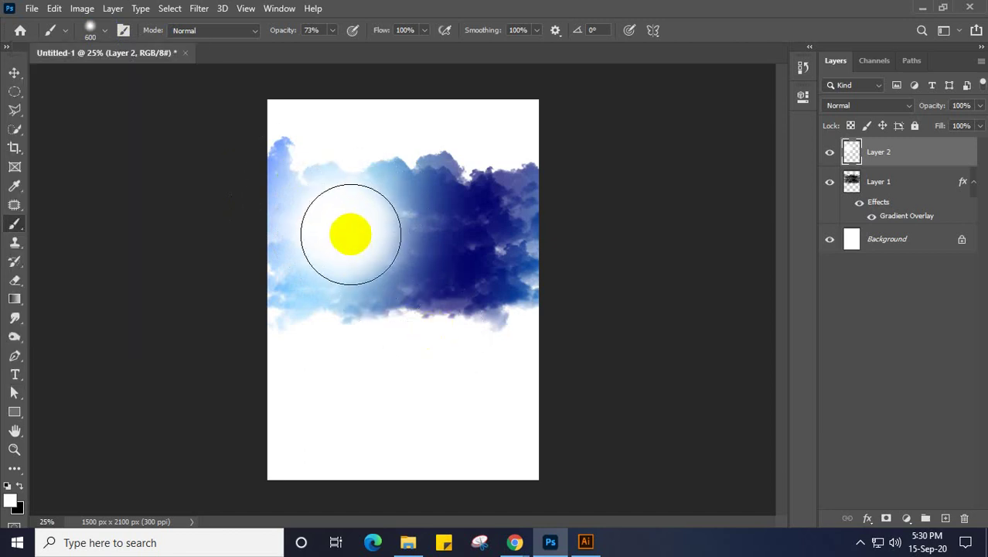
Step: Set the Soft Round brush to 87% hardness and 500 px, and stamp a crisp white moon in the centre of the glow
{"action": "left_click", "coordinate": [105, 32]}
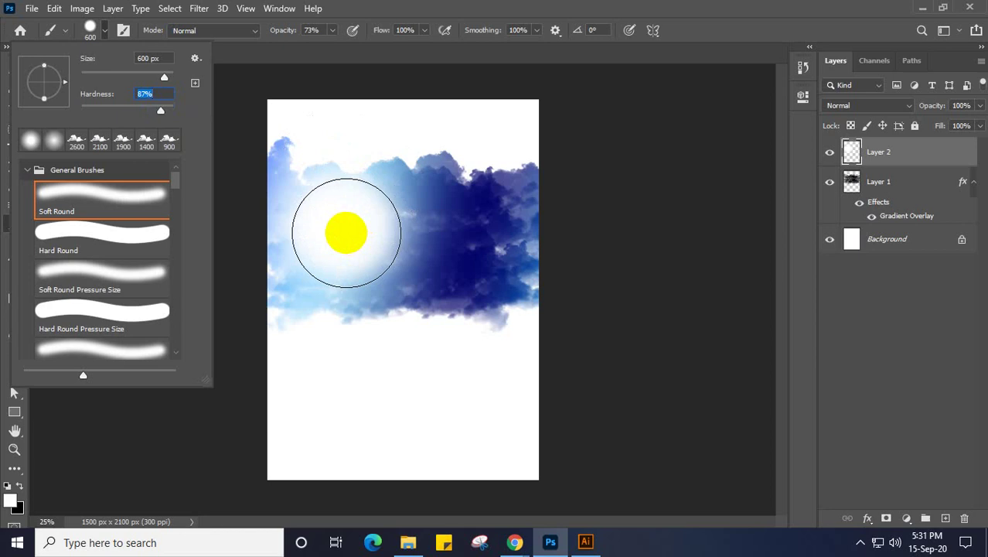
{"action": "left_click", "coordinate": [94, 28]}
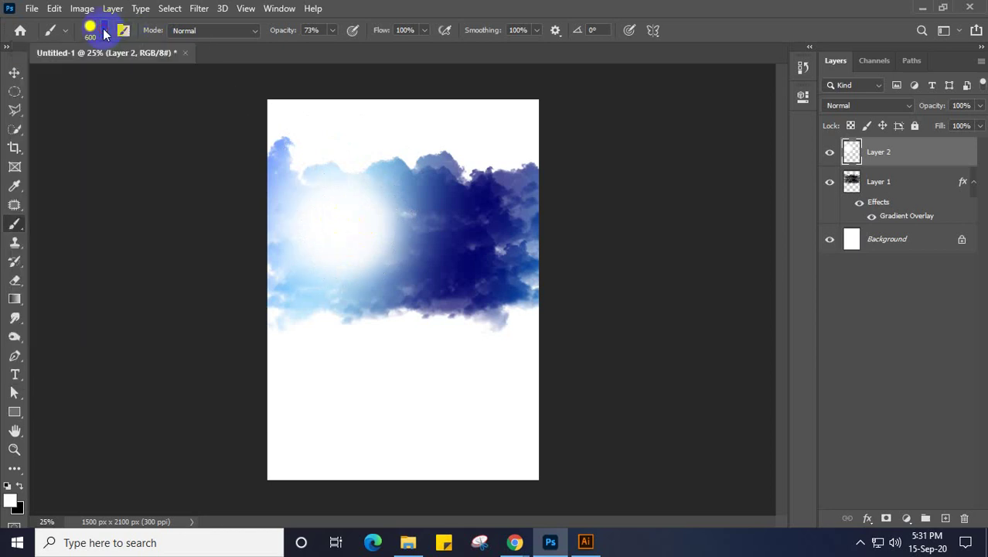
{"action": "key", "text": "bracketleft"}
{"action": "key", "text": "bracketleft"}
{"action": "key", "text": "bracketleft"}
{"action": "key", "text": "bracketleft"}
{"action": "key", "text": "bracketleft"}
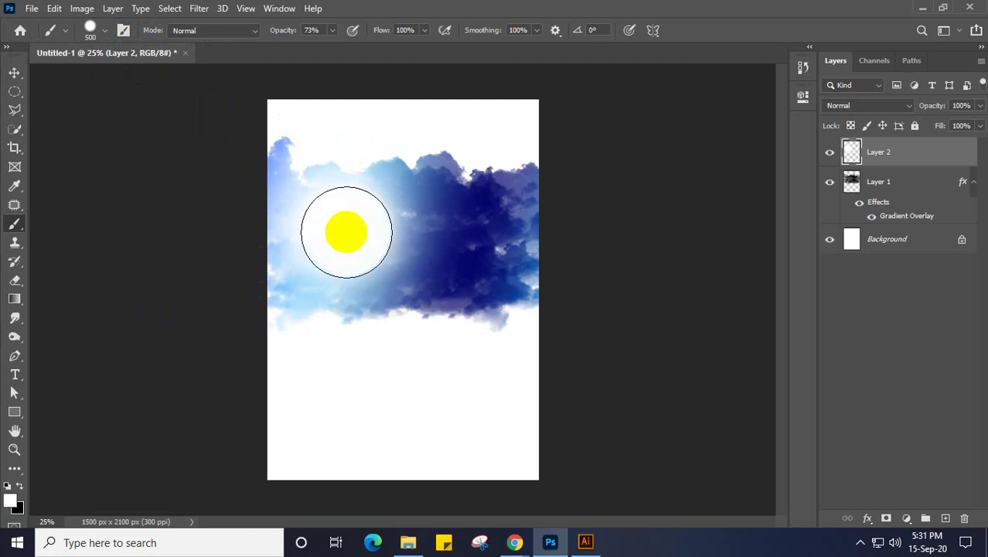
{"action": "left_click", "coordinate": [15, 73]}
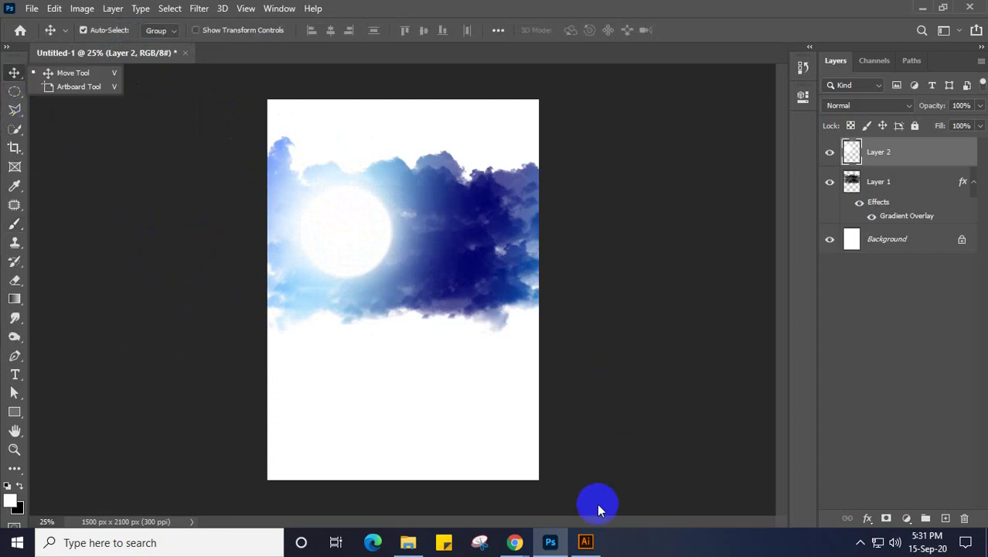
Step: Switch to the Google Meet call in Chrome and close the downloads bar
{"action": "mouse_move", "coordinate": [514, 542]}
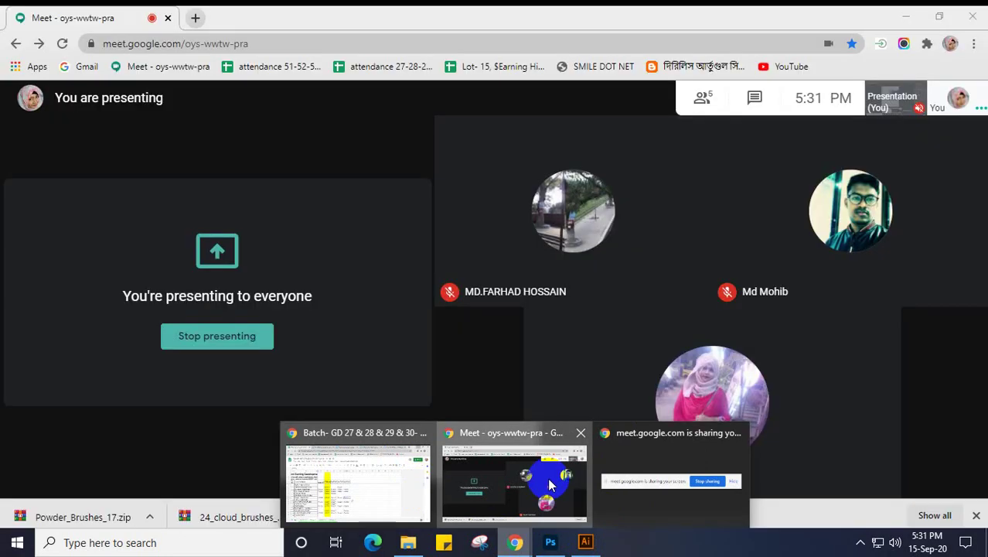
{"action": "left_click", "coordinate": [549, 485]}
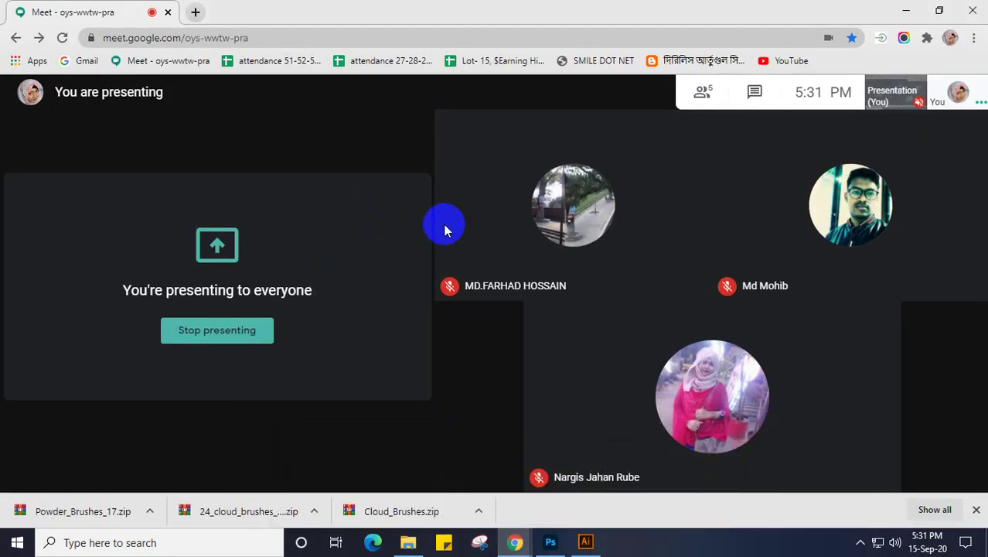
{"action": "mouse_move", "coordinate": [444, 230]}
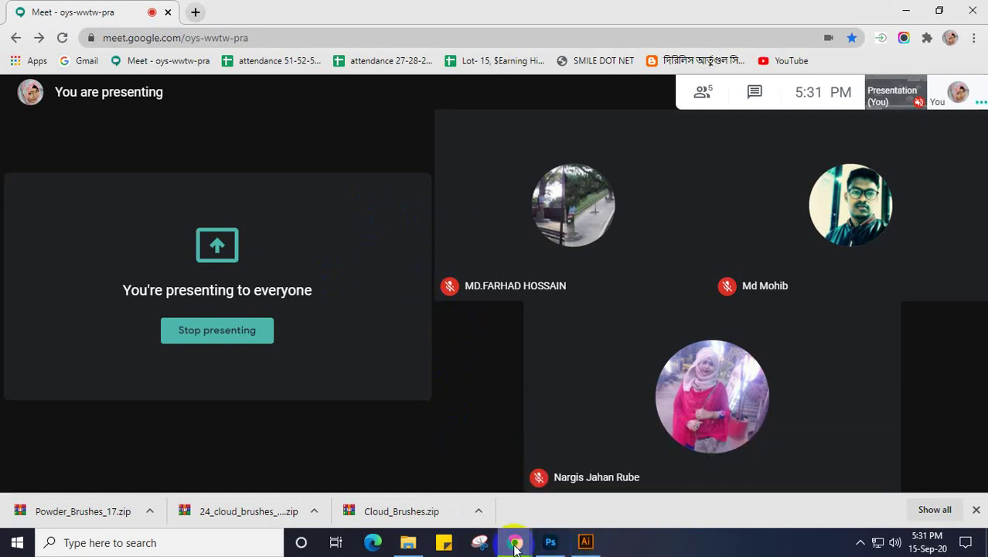
{"action": "left_click", "coordinate": [976, 511]}
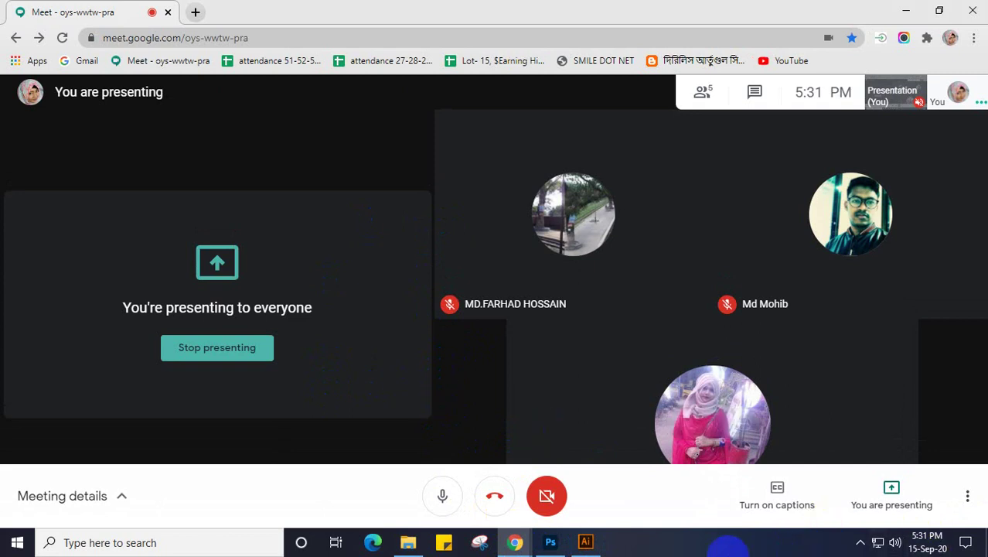
Step: Switch back to Photoshop and select the cloud layer, Layer 1
{"action": "left_click", "coordinate": [550, 542]}
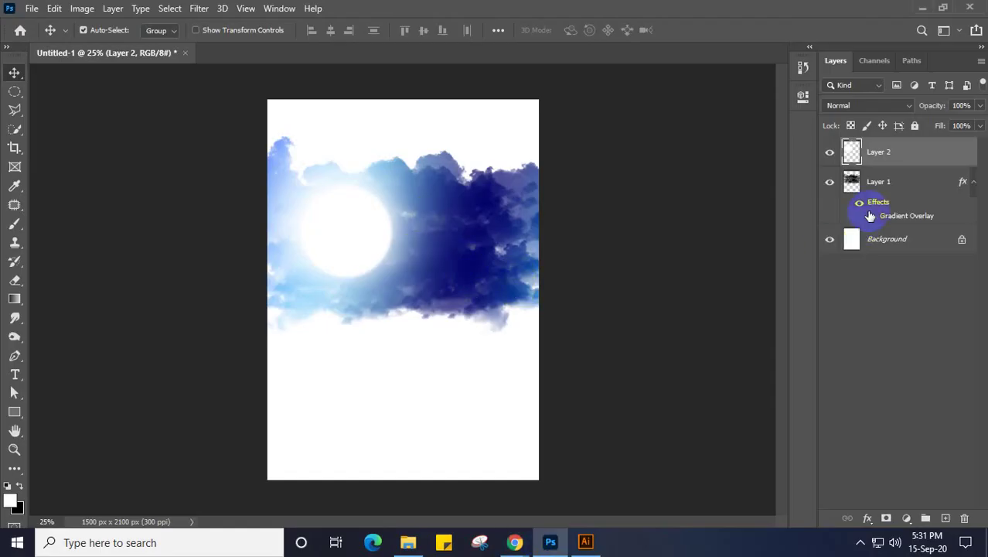
{"action": "left_click", "coordinate": [910, 184]}
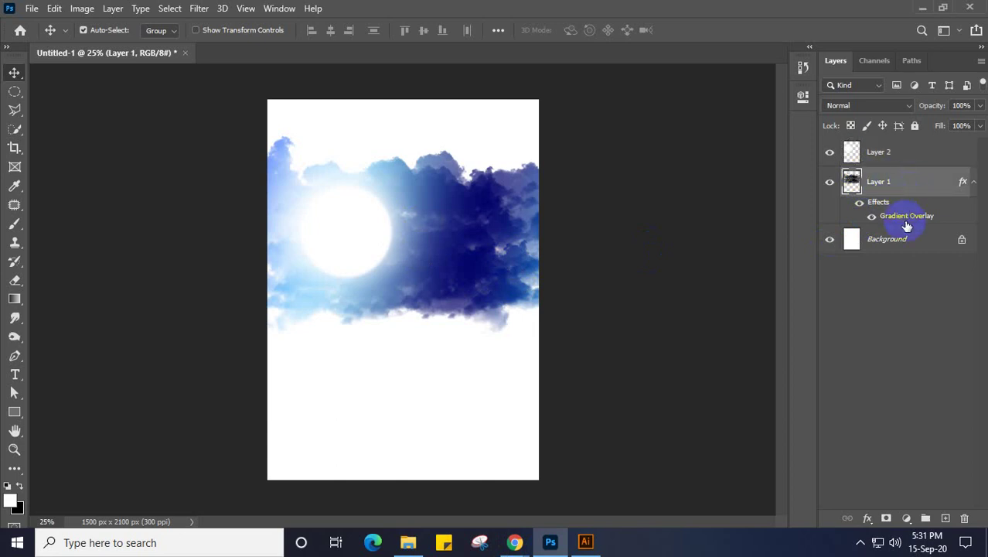